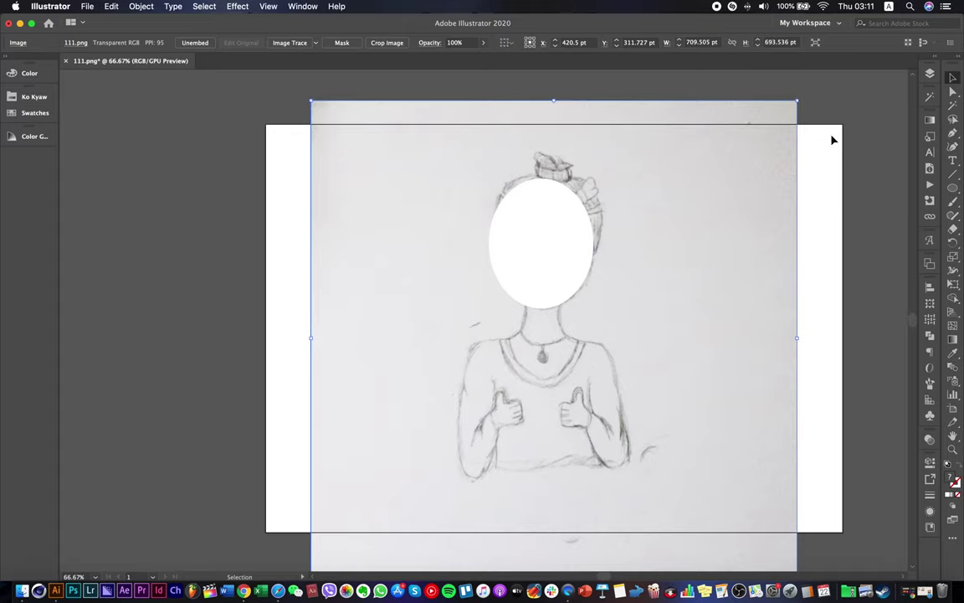
Move the white head ellipse from Layer 1 onto a new Layer 2 above it and lock the sketch layer.
{"action": "left_click", "coordinate": [588, 251]}
{"action": "left_click", "coordinate": [929, 74]}
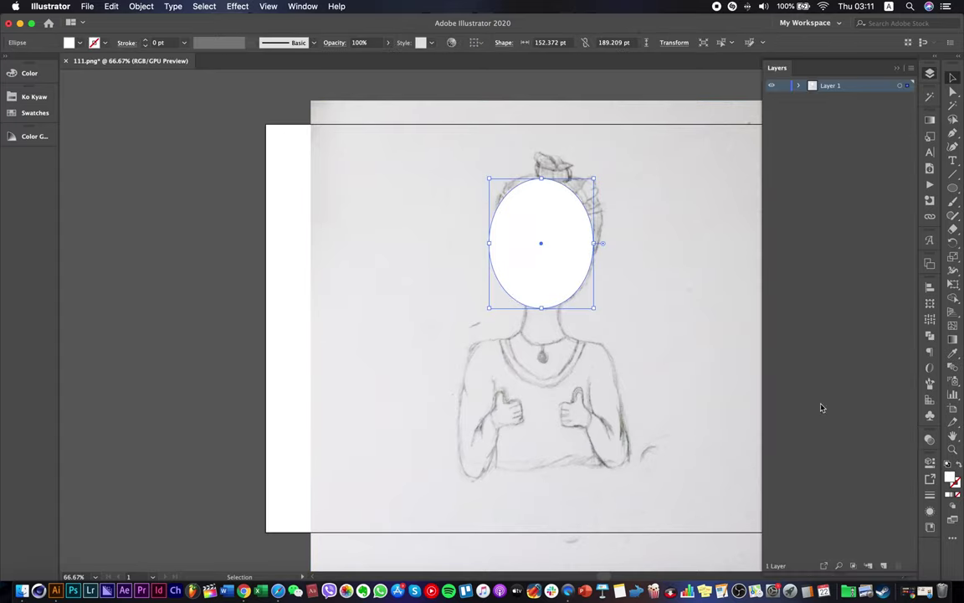
{"action": "key", "text": "super+l"}
{"action": "left_click", "coordinate": [800, 97]}
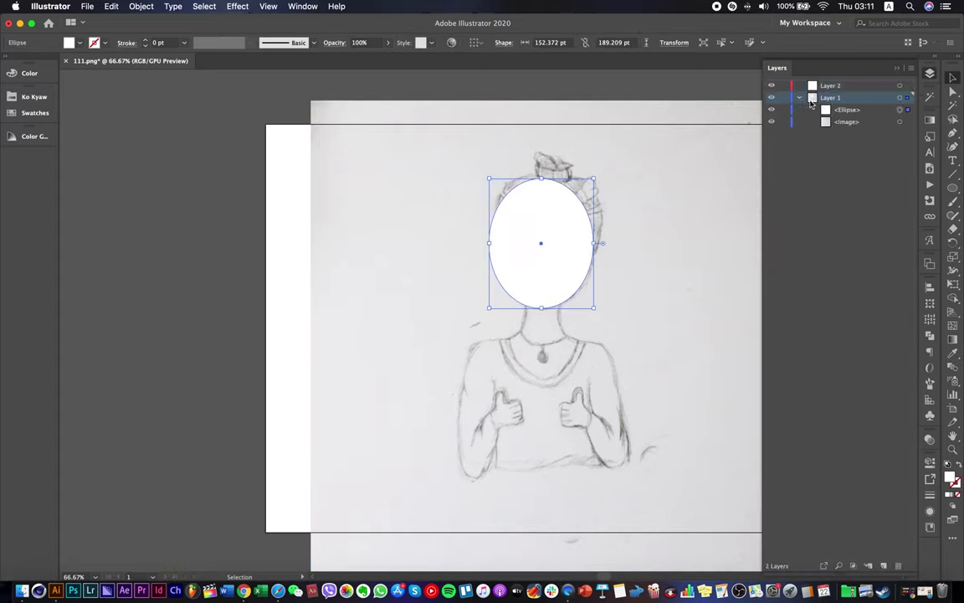
{"action": "left_click_drag", "start_coordinate": [846, 114], "coordinate": [829, 86]}
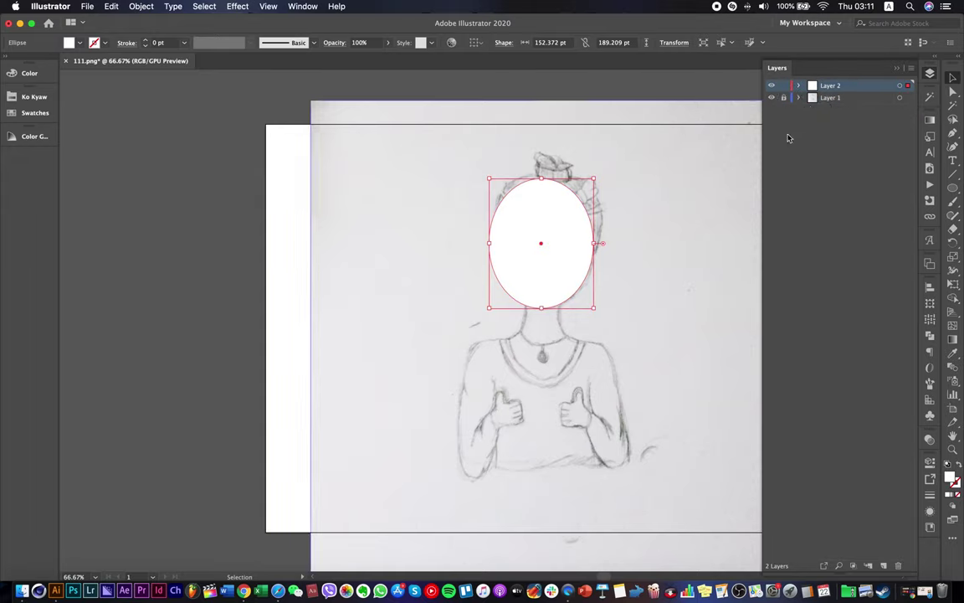
{"action": "left_click", "coordinate": [783, 98]}
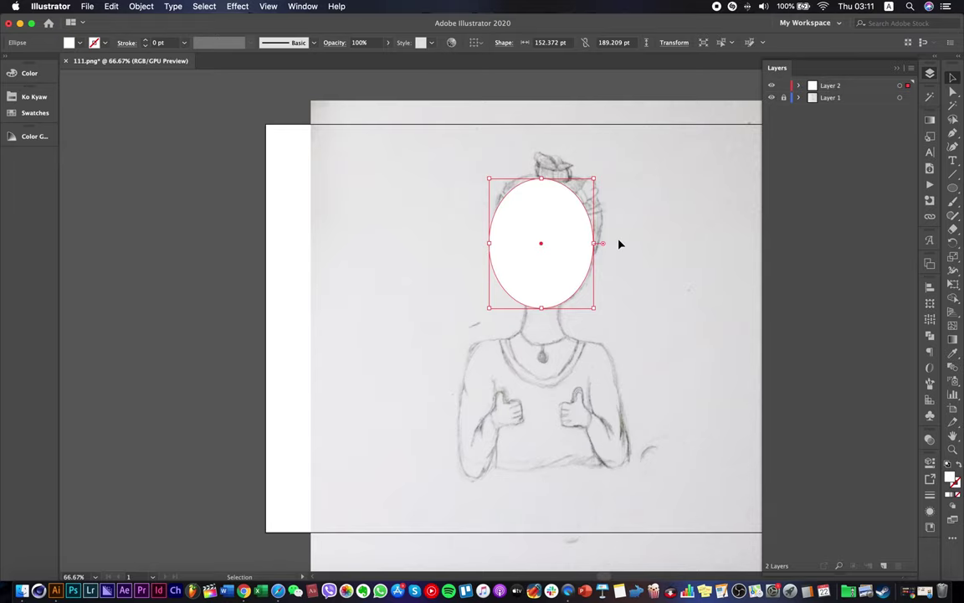
Nudge the white head ellipse slightly to the right over the sketched face and deselect it.
{"action": "left_click_drag", "start_coordinate": [656, 284], "coordinate": [644, 204]}
{"action": "scroll", "coordinate": [536, 255], "scroll_direction": "up", "scroll_amount": 1}
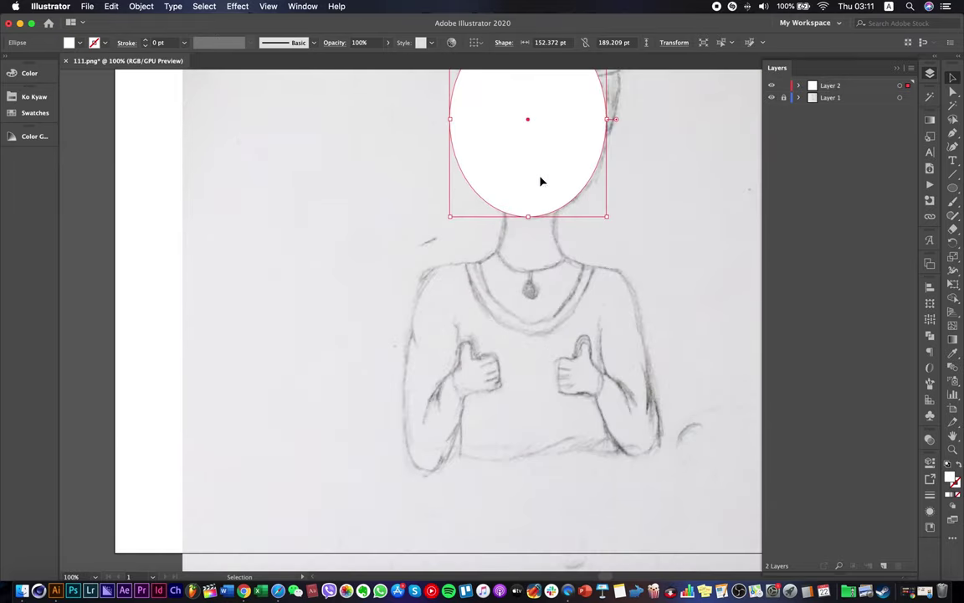
{"action": "left_click_drag", "start_coordinate": [529, 174], "coordinate": [531, 175]}
{"action": "left_click", "coordinate": [621, 194]}
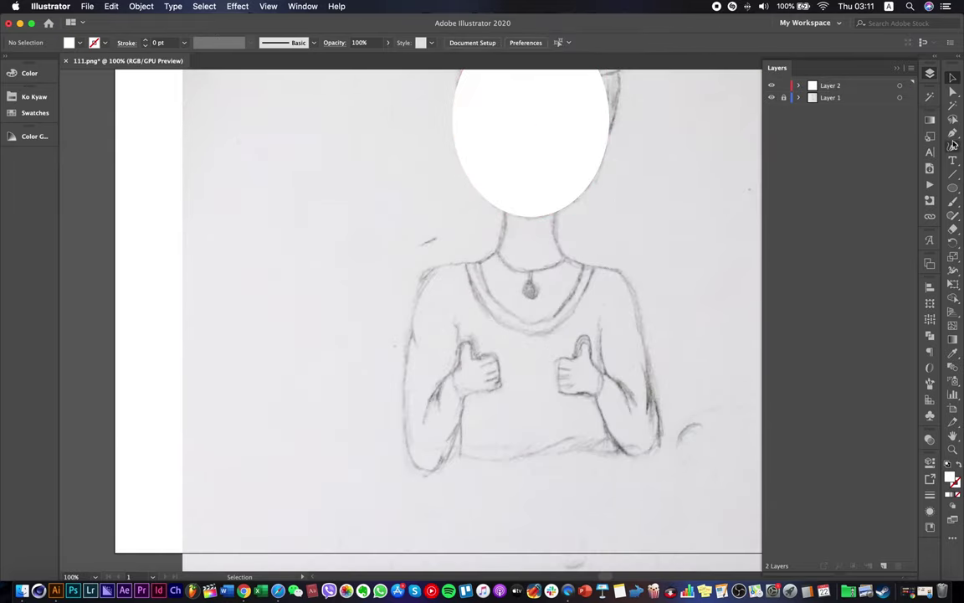
Trace the left side of the neck and the left shoulder down to the upper arm as an open Pen path.
{"action": "left_click", "coordinate": [953, 134]}
{"action": "left_click", "coordinate": [499, 197]}
{"action": "left_click_drag", "start_coordinate": [500, 248], "coordinate": [437, 267]}
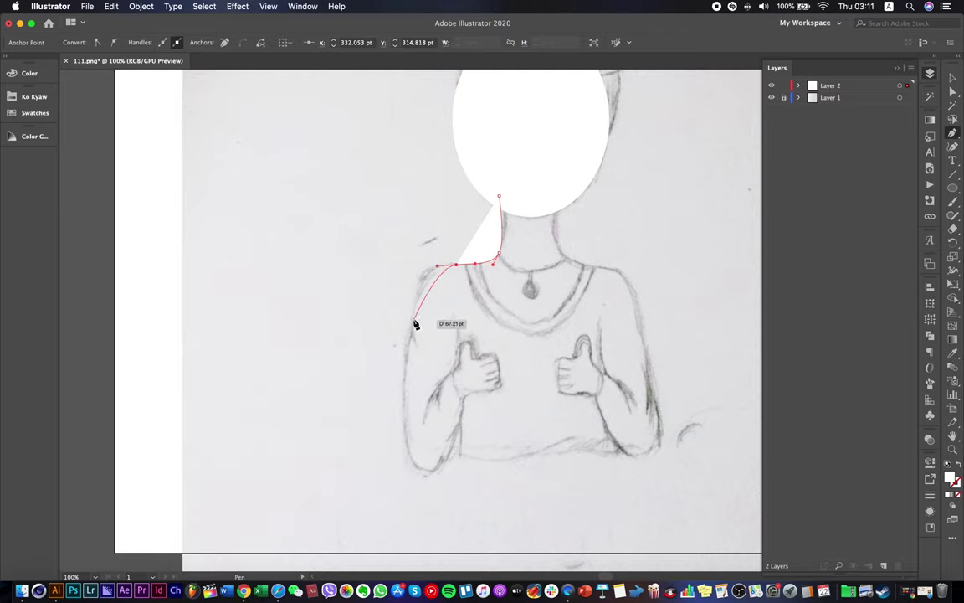
{"action": "left_click_drag", "start_coordinate": [418, 344], "coordinate": [431, 395]}
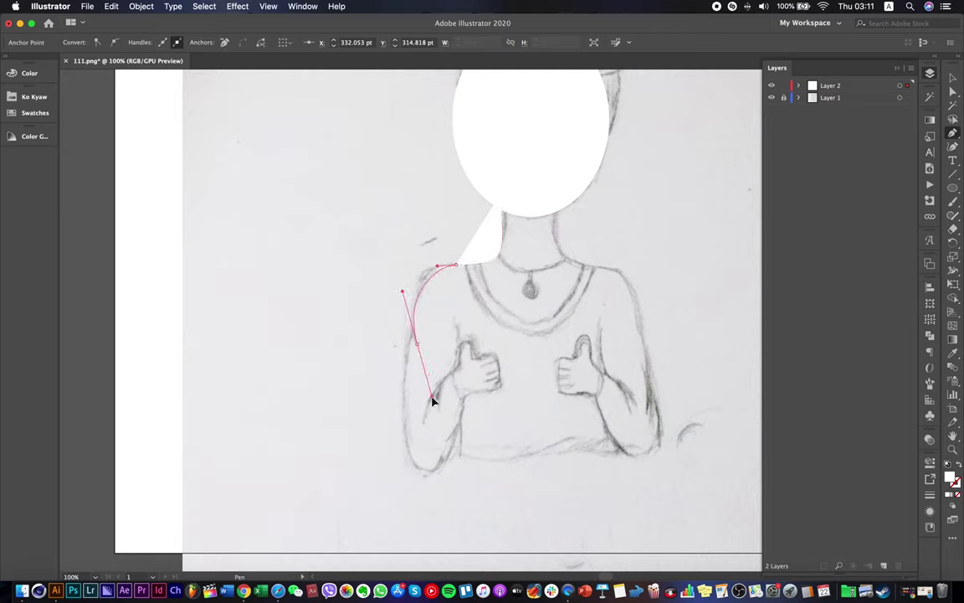
{"action": "right_click", "coordinate": [420, 350]}
{"action": "left_click", "coordinate": [340, 360]}
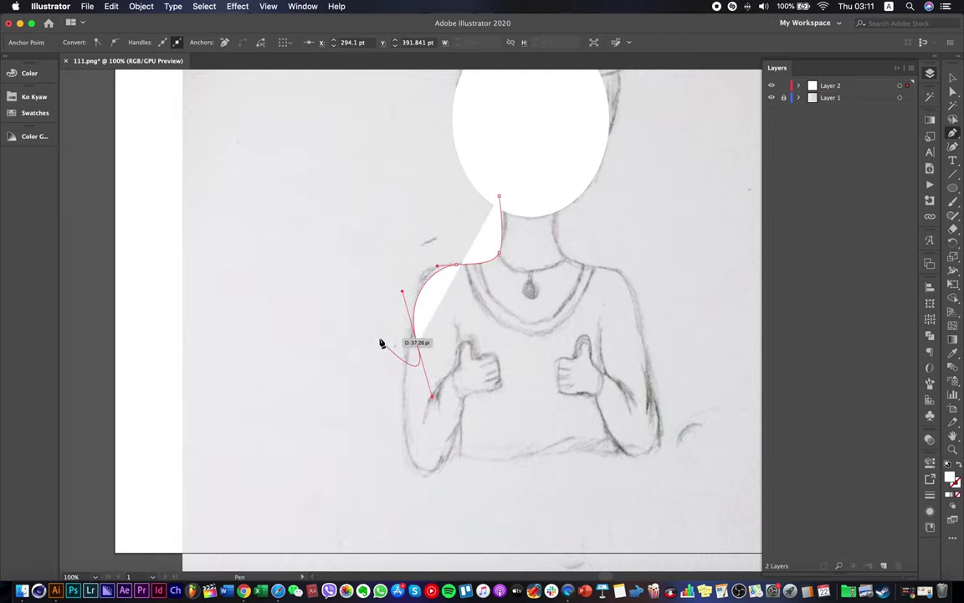
{"action": "left_click", "coordinate": [417, 345]}
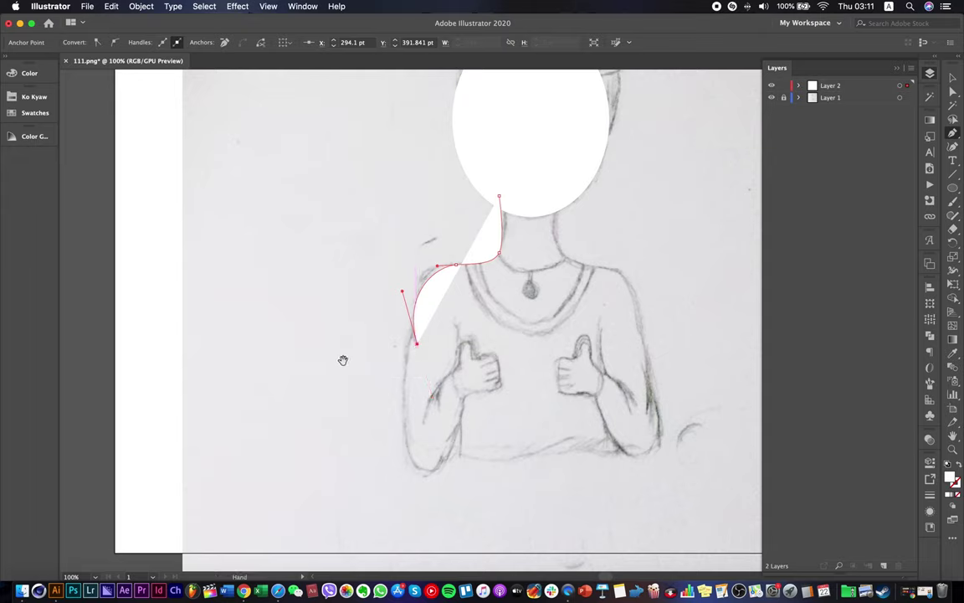
{"action": "left_click", "coordinate": [953, 78]}
{"action": "left_click", "coordinate": [349, 237]}
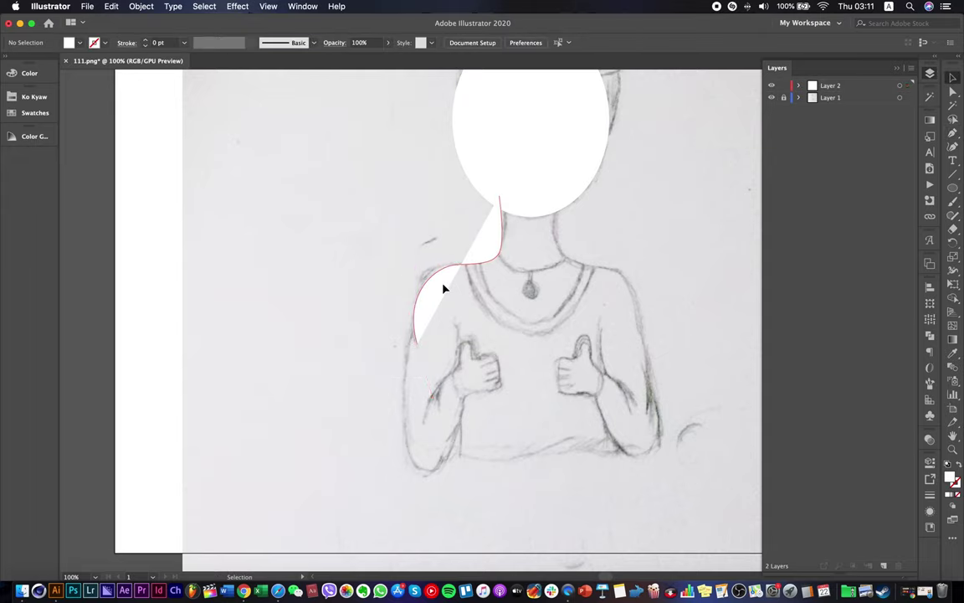
Give the neck and shoulder path a 2 pt black stroke and no fill.
{"action": "left_click", "coordinate": [441, 287]}
{"action": "left_click", "coordinate": [146, 41]}
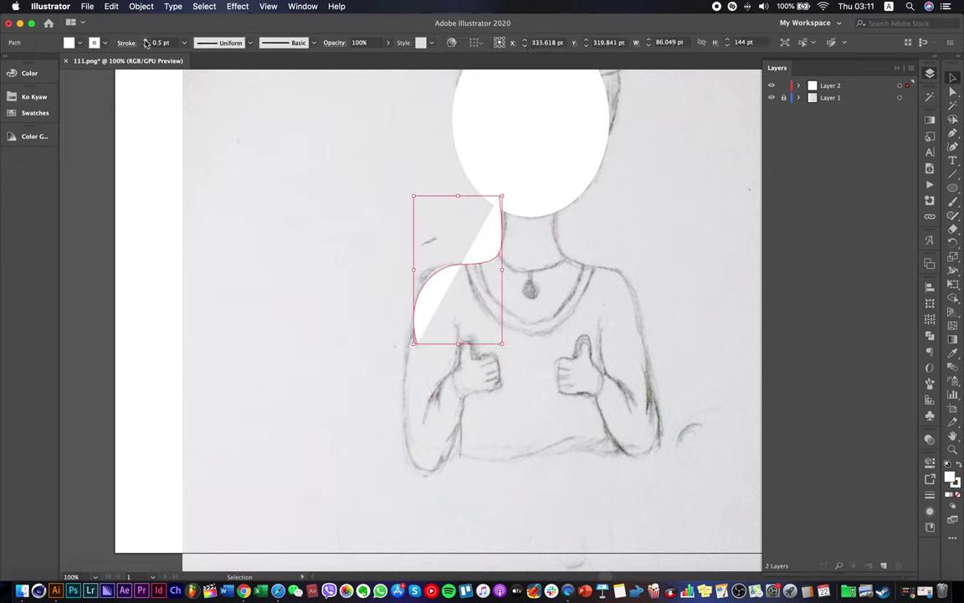
{"action": "left_click", "coordinate": [79, 43]}
{"action": "left_click", "coordinate": [8, 64]}
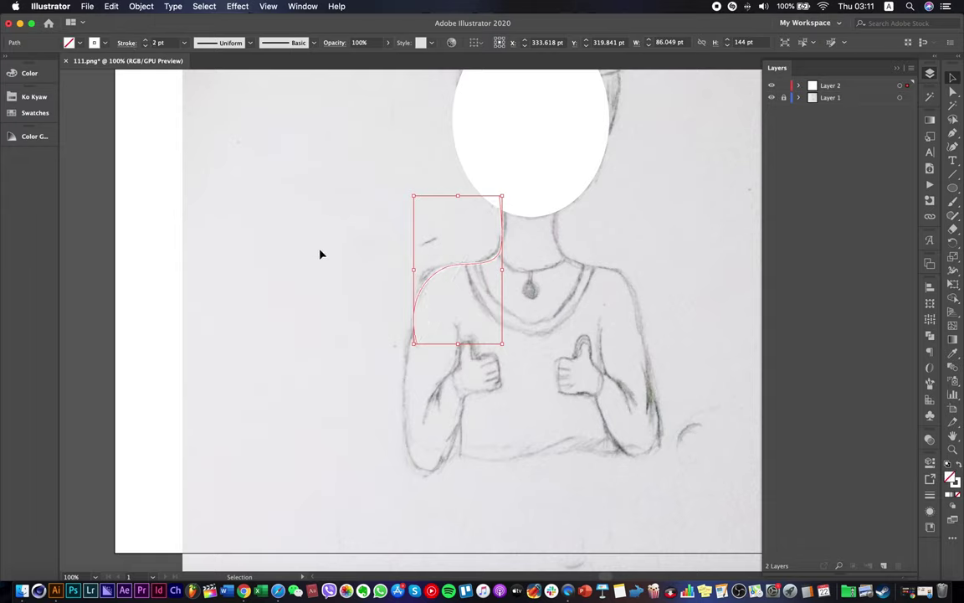
{"action": "left_click", "coordinate": [105, 43]}
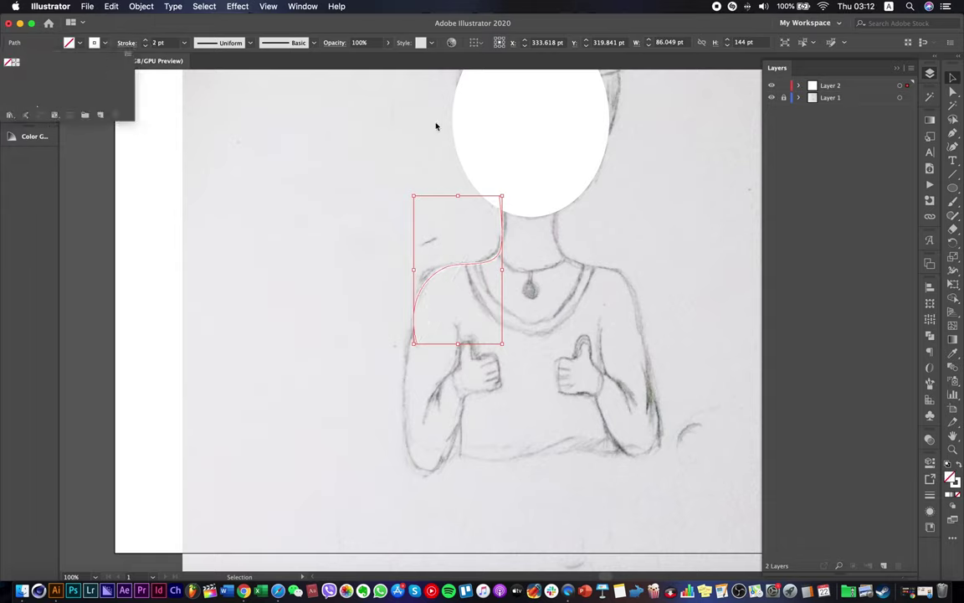
{"action": "double_click", "coordinate": [952, 481]}
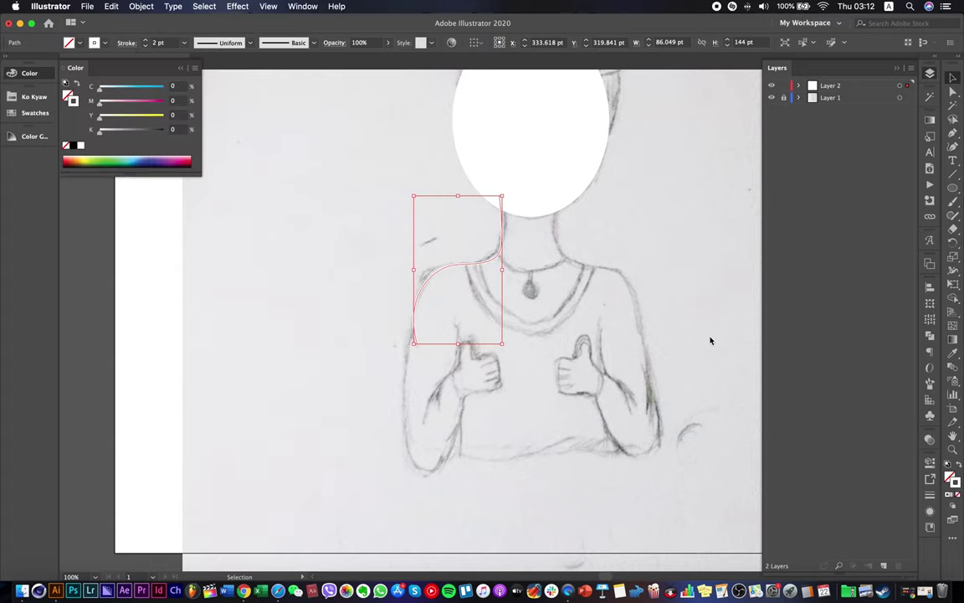
{"action": "left_click", "coordinate": [719, 231]}
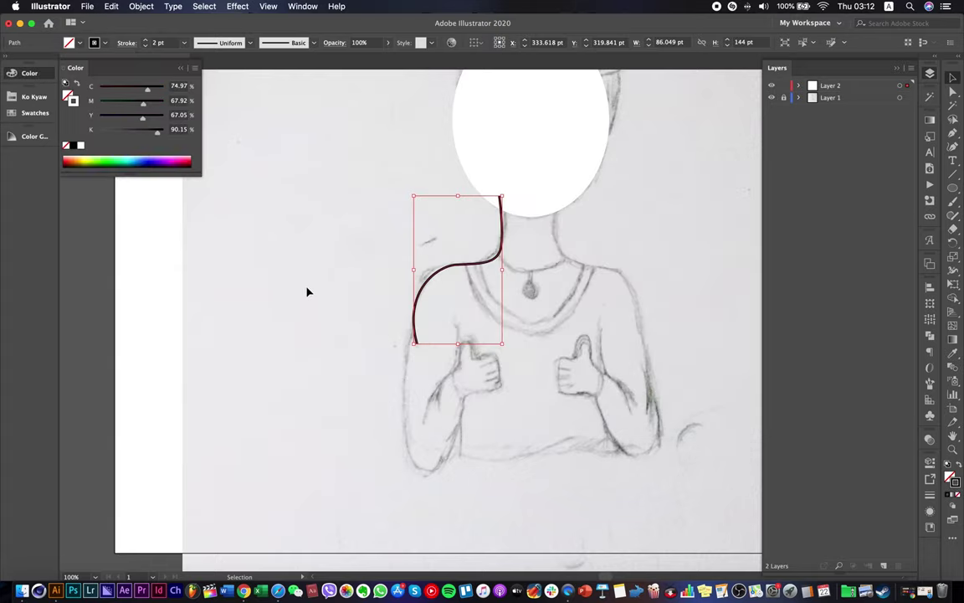
Trace the left arm with the Pen tool from the end of the shoulder line around the elbow and up to the wrist.
{"action": "left_click", "coordinate": [307, 290]}
{"action": "left_click_drag", "start_coordinate": [435, 345], "coordinate": [482, 203]}
{"action": "left_click", "coordinate": [955, 135]}
{"action": "left_click", "coordinate": [462, 196]}
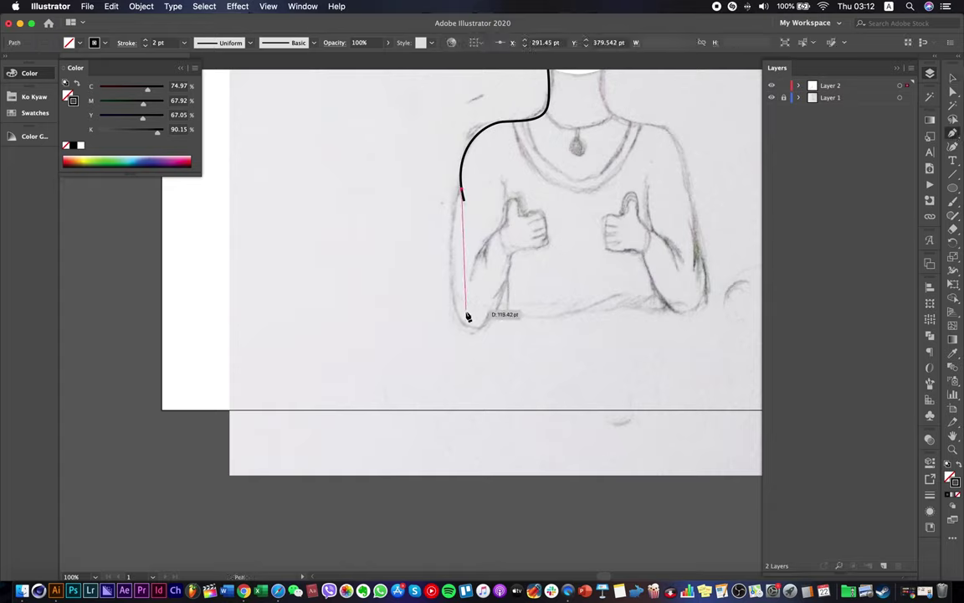
{"action": "left_click_drag", "start_coordinate": [458, 291], "coordinate": [496, 322]}
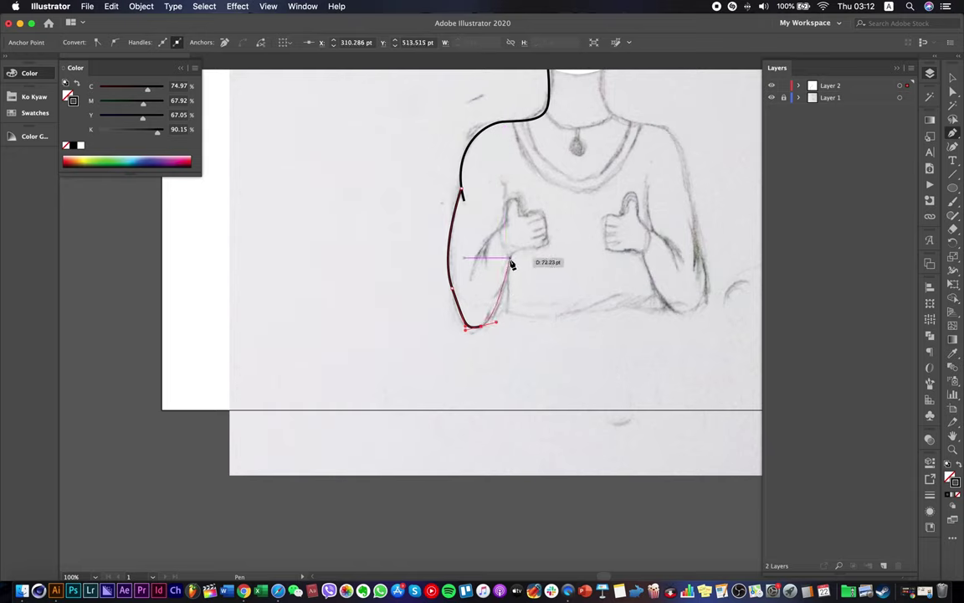
{"action": "left_click_drag", "start_coordinate": [511, 258], "coordinate": [511, 244]}
{"action": "left_click", "coordinate": [512, 262]}
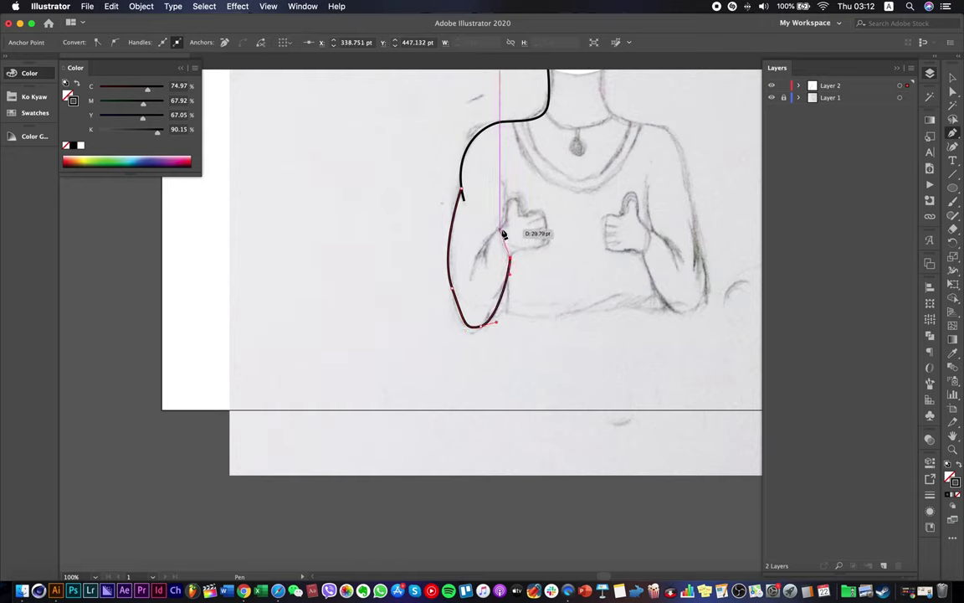
Continue the left arm path across the wrist and finish it with a short curved crease inside the forearm.
{"action": "left_click", "coordinate": [501, 220]}
{"action": "left_click_drag", "start_coordinate": [503, 218], "coordinate": [503, 217]}
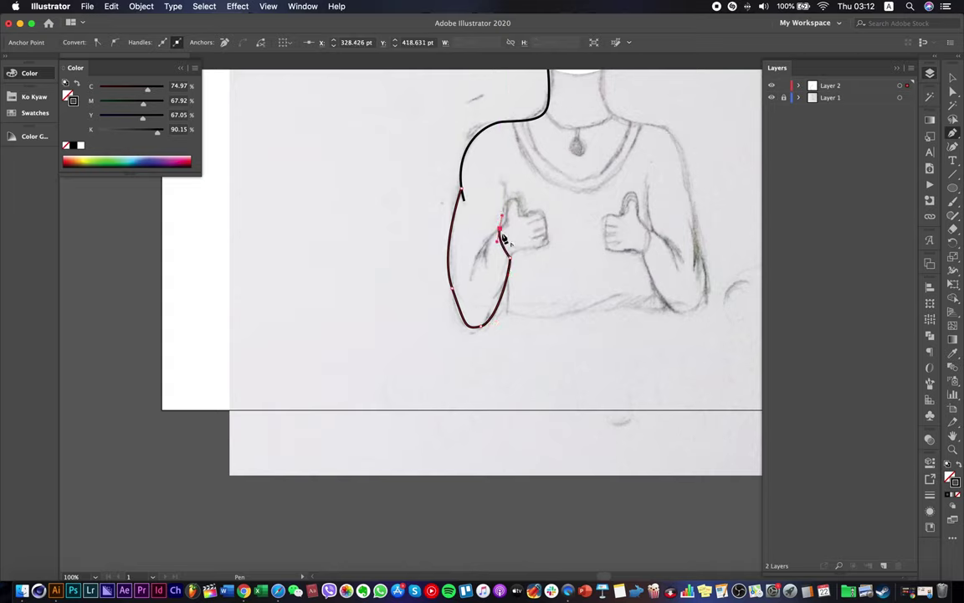
{"action": "left_click", "coordinate": [503, 237]}
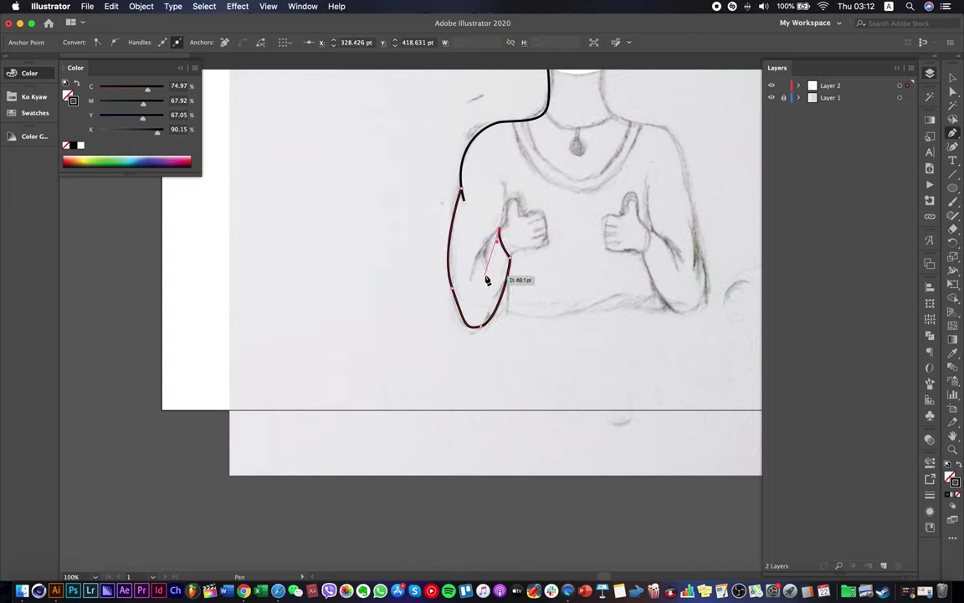
{"action": "mouse_move", "coordinate": [490, 275]}
{"action": "left_mouse_down"}
{"action": "mouse_move", "coordinate": [491, 294]}
{"action": "mouse_move", "coordinate": [487, 264]}
{"action": "left_mouse_up"}
{"action": "left_click", "coordinate": [545, 304], "text": "super"}
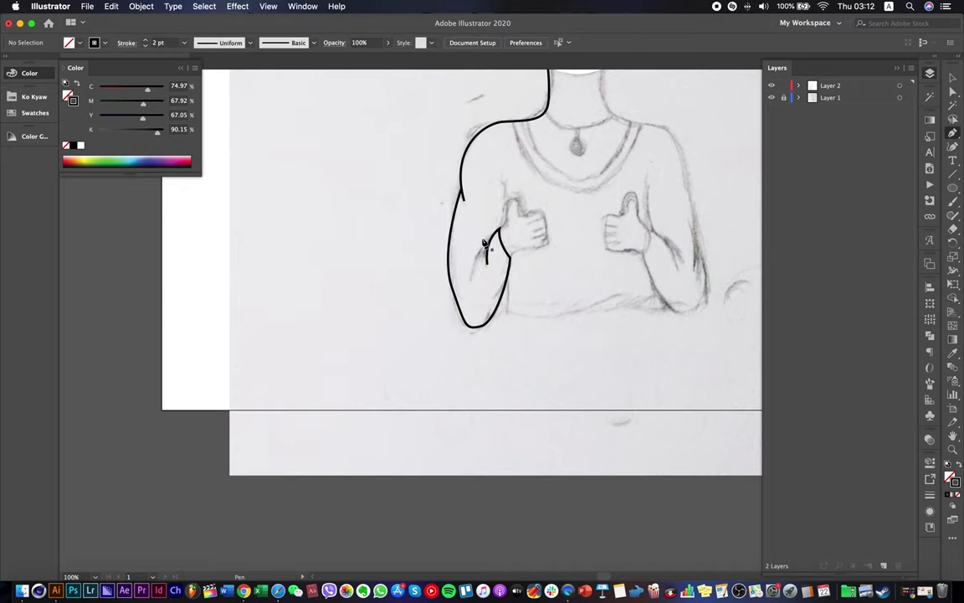
Draw a second, longer crease curving down the left forearm from the first crease as a separate open path.
{"action": "left_click", "coordinate": [492, 245]}
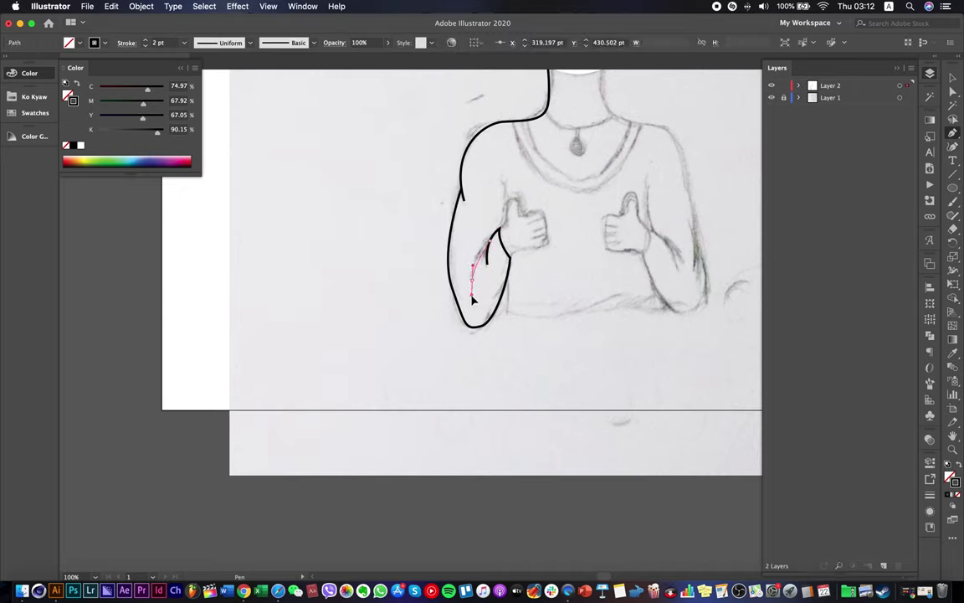
{"action": "left_click_drag", "start_coordinate": [470, 307], "coordinate": [471, 303]}
{"action": "left_click", "coordinate": [472, 279]}
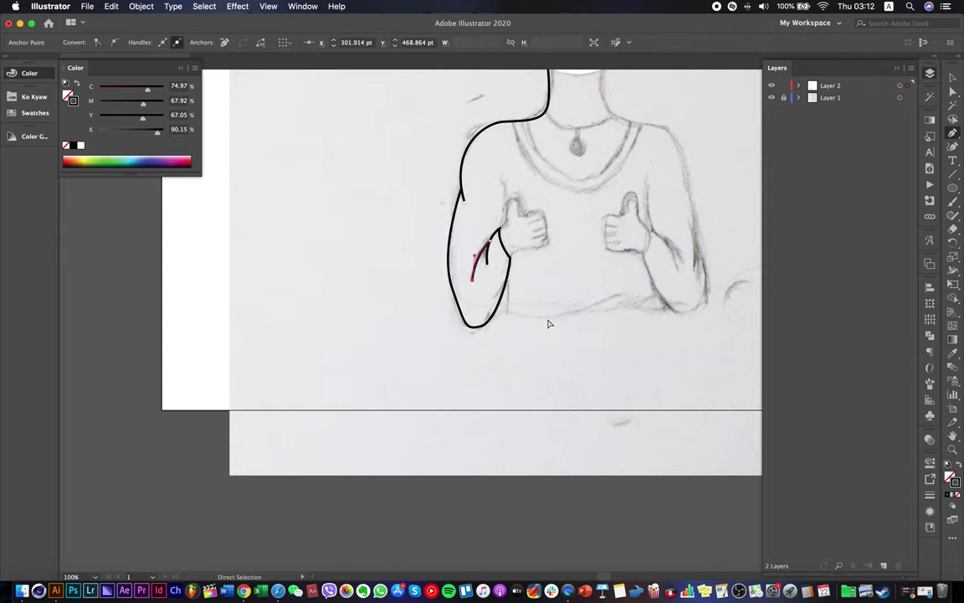
{"action": "left_click", "coordinate": [549, 322], "text": "super"}
Trace the outline of the left thumbs-up hand from the lower wrist point around the fist and thumb to the upper wrist point.
{"action": "scroll", "coordinate": [531, 250], "scroll_direction": "up", "scroll_amount": 1}
{"action": "left_click", "coordinate": [499, 263]}
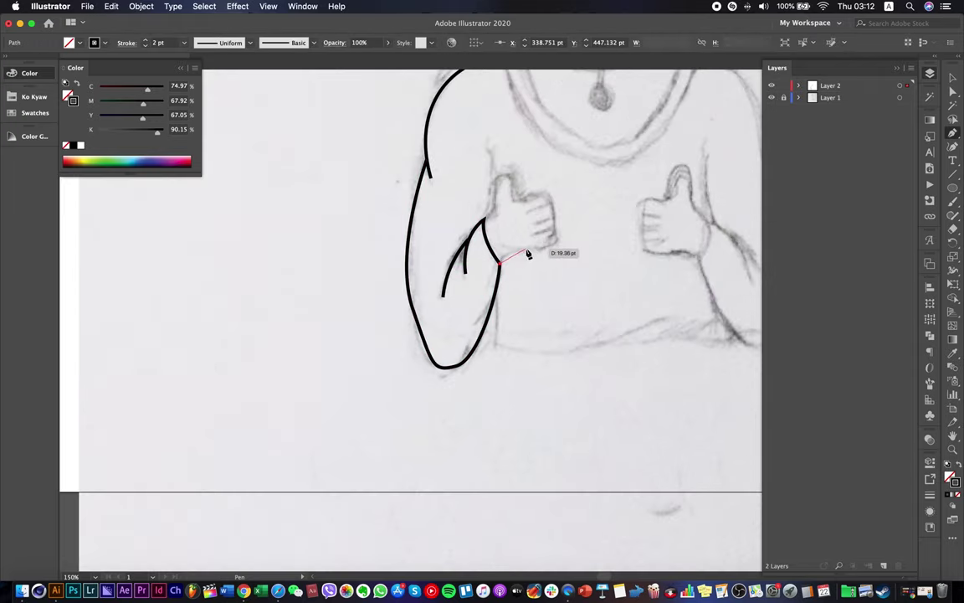
{"action": "left_click_drag", "start_coordinate": [554, 244], "coordinate": [496, 189]}
{"action": "left_click", "coordinate": [514, 201]}
{"action": "left_click", "coordinate": [497, 206]}
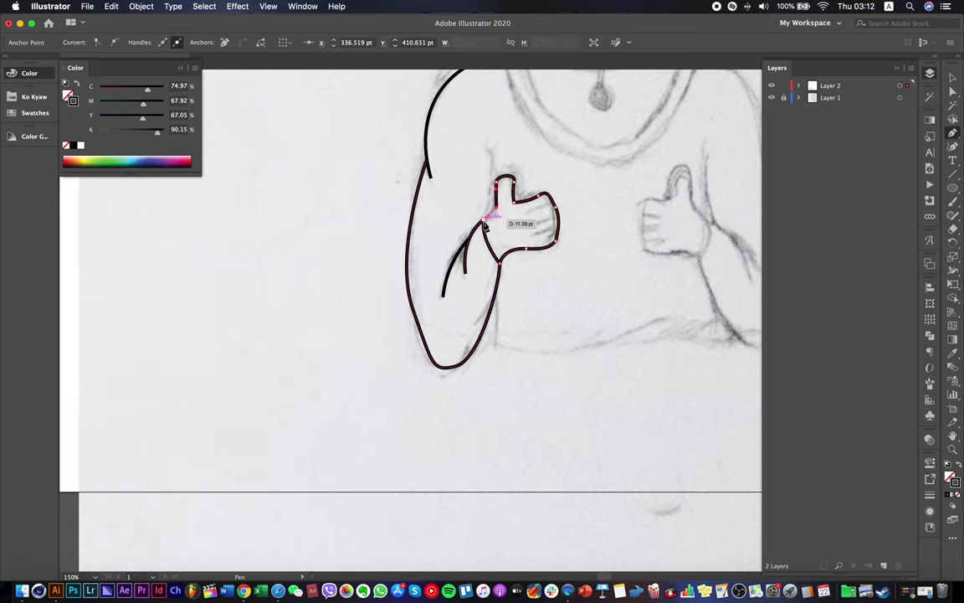
{"action": "left_click", "coordinate": [484, 220]}
{"action": "left_click", "coordinate": [614, 321], "text": "super"}
Trace the right side of the neck, the right shoulder and the outer upper arm down to near the elbow as an open path.
{"action": "left_click_drag", "start_coordinate": [666, 237], "coordinate": [459, 281]}
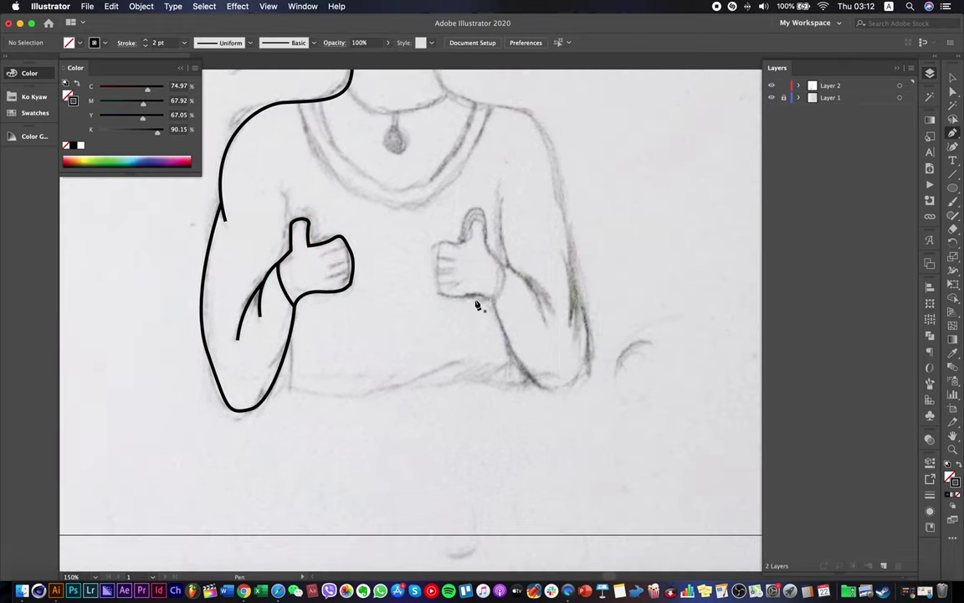
{"action": "scroll", "coordinate": [512, 286], "scroll_direction": "up", "scroll_amount": 5}
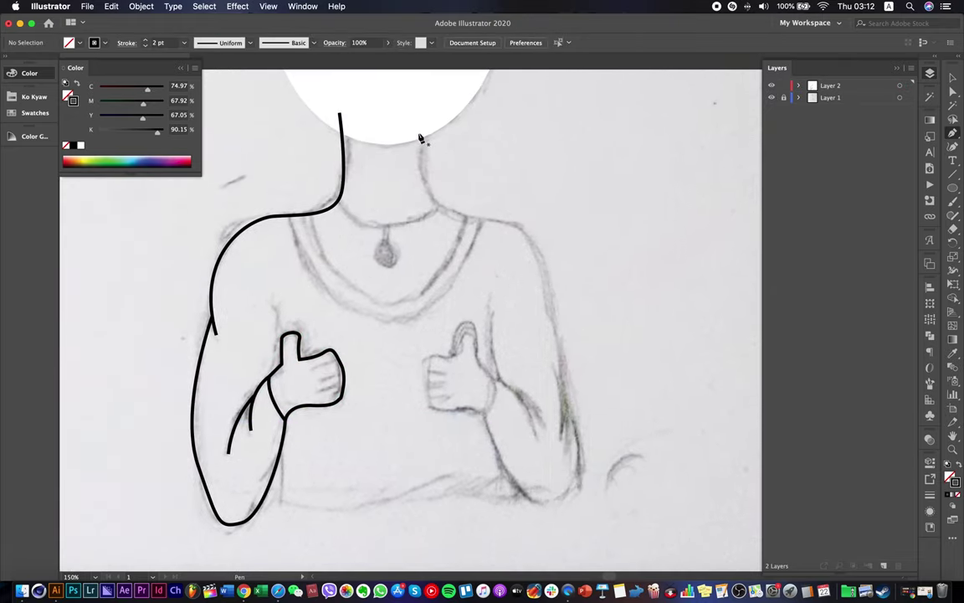
{"action": "left_click", "coordinate": [424, 136]}
{"action": "left_click_drag", "start_coordinate": [432, 194], "coordinate": [498, 220]}
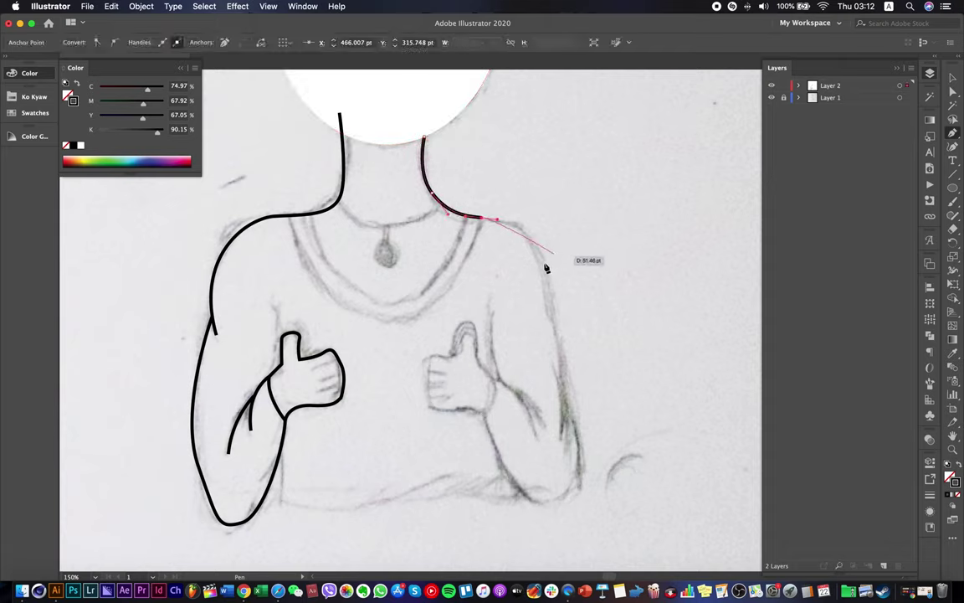
{"action": "left_click_drag", "start_coordinate": [545, 267], "coordinate": [551, 308]}
{"action": "scroll", "coordinate": [552, 315], "scroll_direction": "down", "scroll_amount": 5}
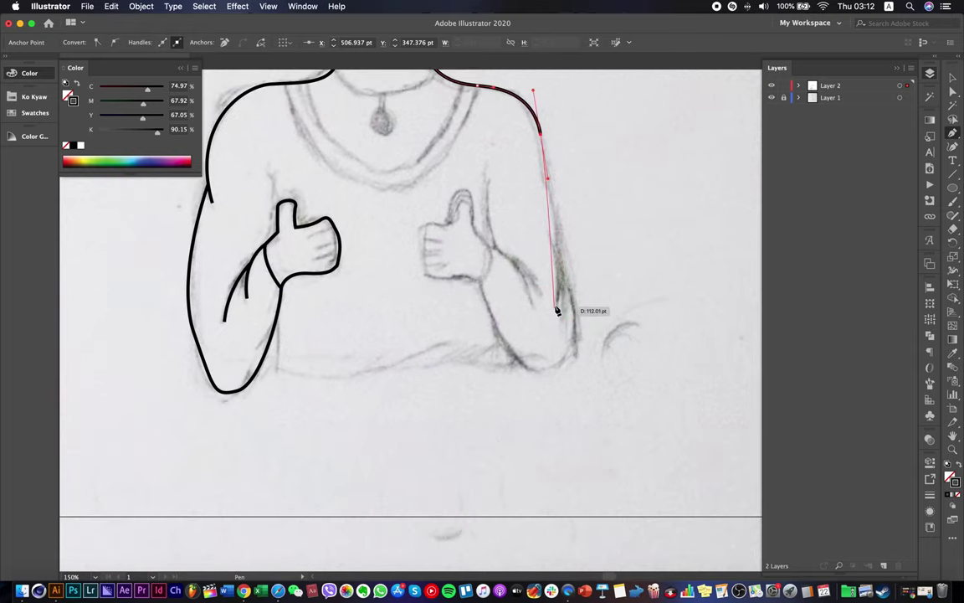
{"action": "left_click_drag", "start_coordinate": [560, 299], "coordinate": [552, 328]}
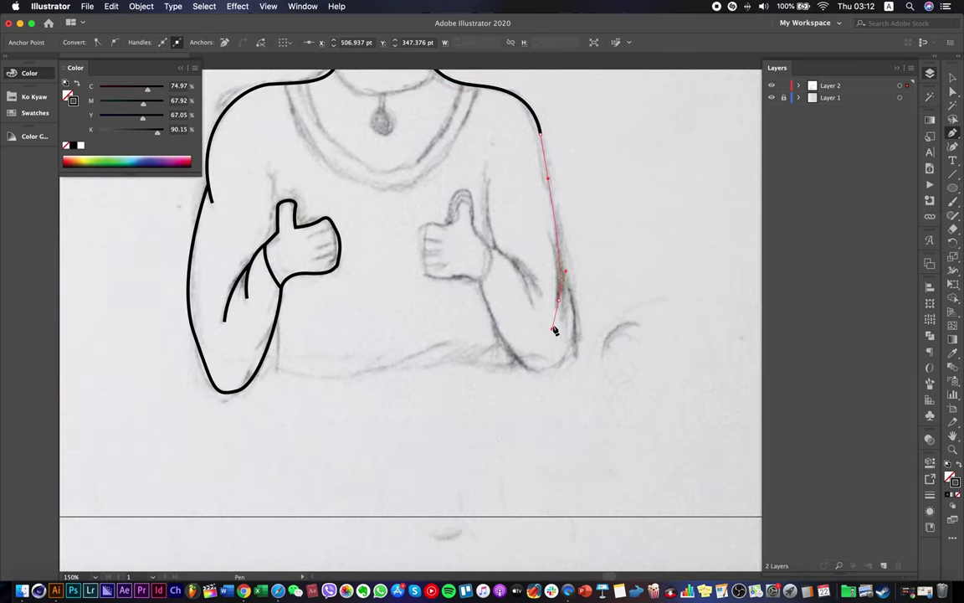
{"action": "left_click", "coordinate": [609, 283], "text": "super"}
Trace the right forearm around the elbow, up to and across the wrist, and end the path with a crease inside the forearm.
{"action": "left_click", "coordinate": [560, 275]}
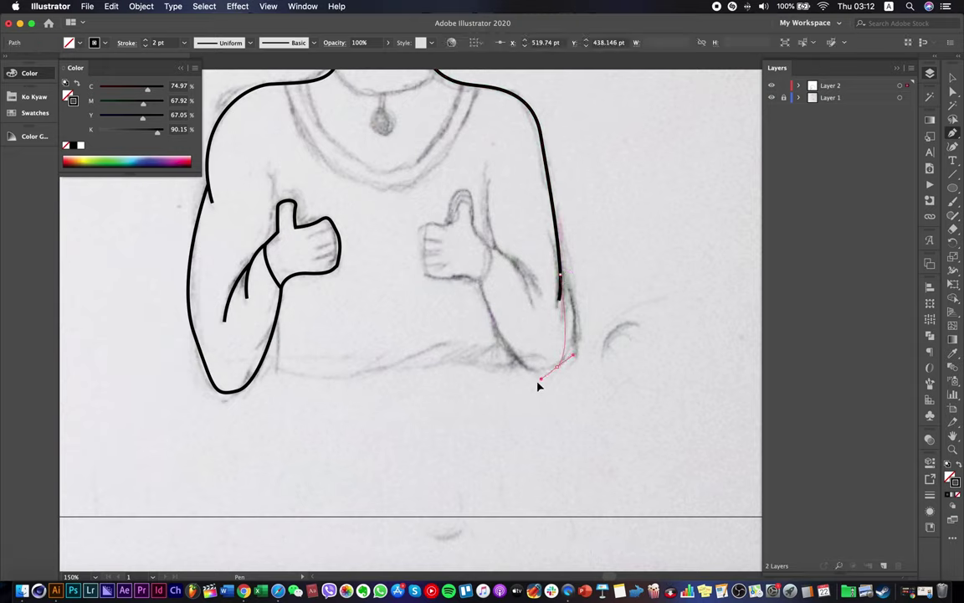
{"action": "left_click_drag", "start_coordinate": [522, 399], "coordinate": [521, 396]}
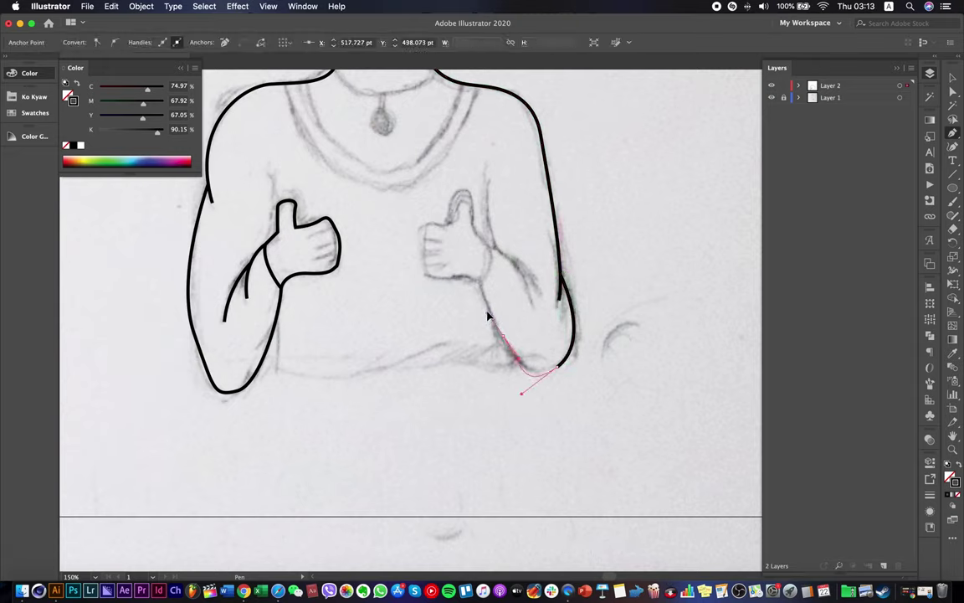
{"action": "left_click_drag", "start_coordinate": [482, 284], "coordinate": [537, 315]}
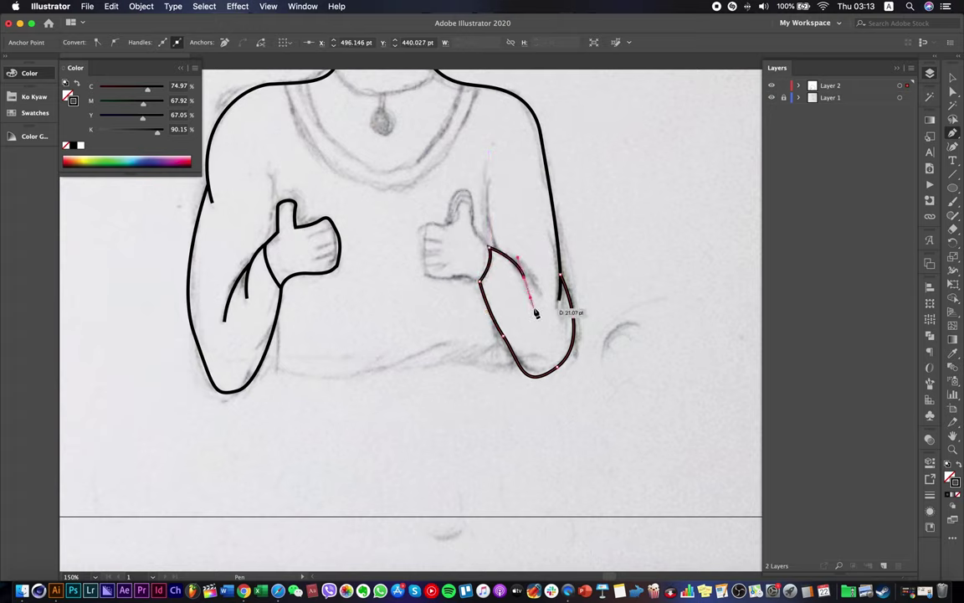
{"action": "left_click", "coordinate": [534, 309]}
{"action": "left_click", "coordinate": [653, 290], "text": "super"}
Draw a second, outer crease curving down the right forearm from the first crease as a separate open path.
{"action": "left_click", "coordinate": [517, 265]}
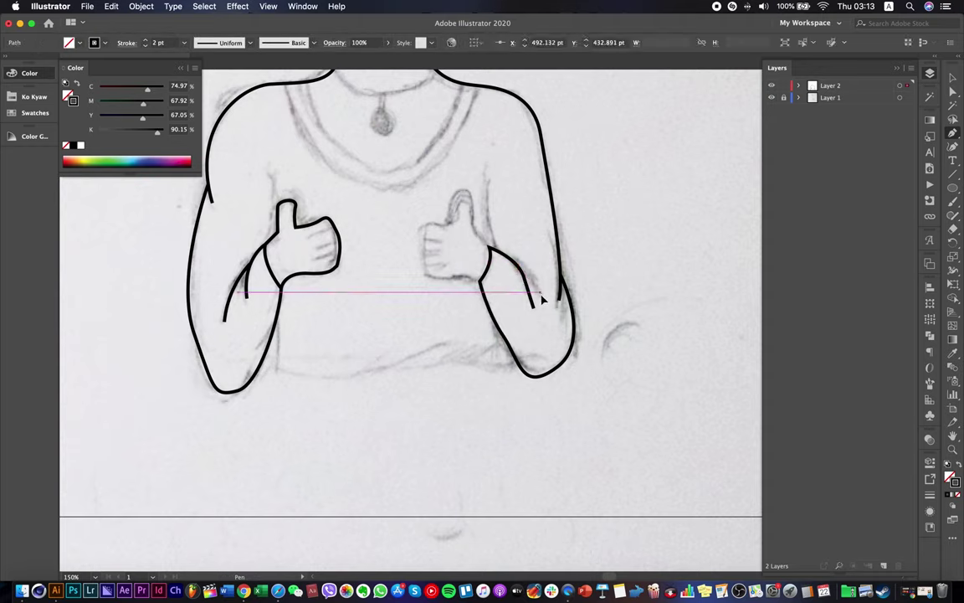
{"action": "left_click_drag", "start_coordinate": [540, 293], "coordinate": [545, 301]}
{"action": "left_click", "coordinate": [629, 277], "text": "super"}
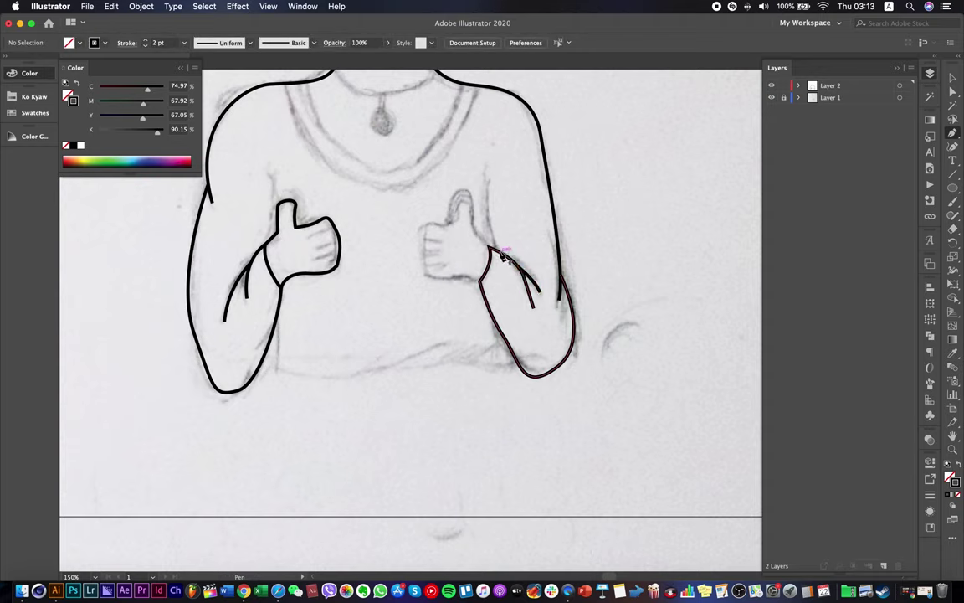
Trace the inner edge of the right upper arm as a curved open path from the forearm near the wrist up toward the armpit.
{"action": "left_click", "coordinate": [499, 251]}
{"action": "left_click_drag", "start_coordinate": [490, 181], "coordinate": [501, 156]}
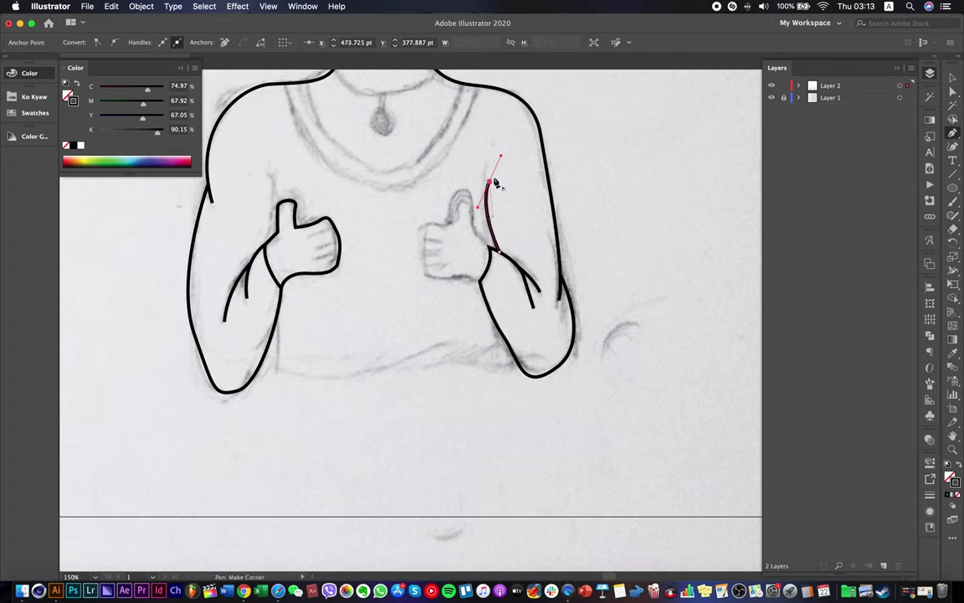
{"action": "left_click", "coordinate": [603, 201], "text": "super"}
Trace the outline of the right thumbs-up hand from the upper wrist point around the thumb and fist to the lower wrist point.
{"action": "left_click", "coordinate": [490, 248]}
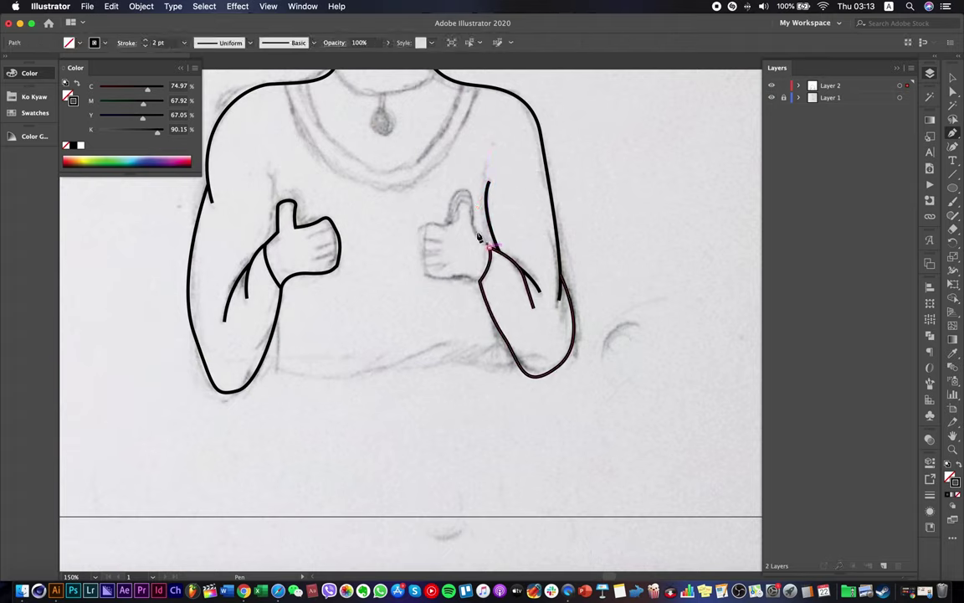
{"action": "left_click_drag", "start_coordinate": [475, 228], "coordinate": [452, 227]}
{"action": "left_click_drag", "start_coordinate": [434, 223], "coordinate": [465, 269]}
{"action": "left_click", "coordinate": [480, 282]}
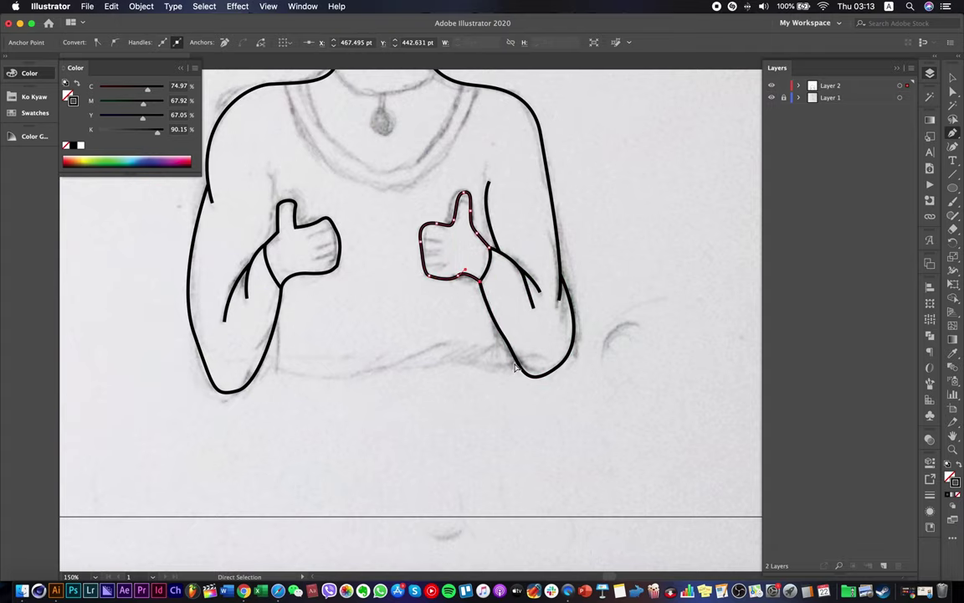
{"action": "left_click", "coordinate": [487, 409], "text": "super"}
Trace the lower torso from the left forearm down, across a shirt hem slightly below the sketched one, and up to the right forearm.
{"action": "scroll", "coordinate": [486, 409], "scroll_direction": "down", "scroll_amount": 1}
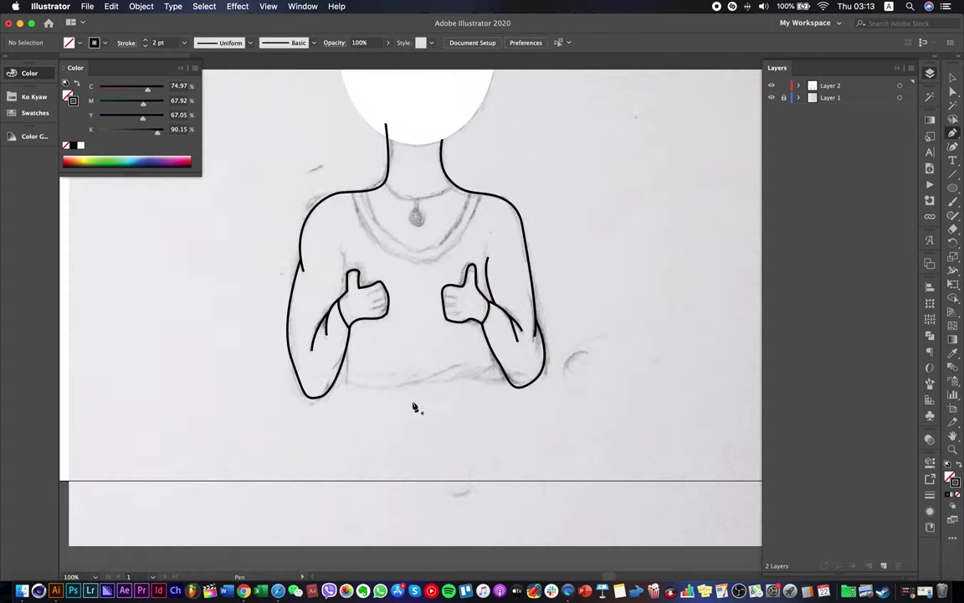
{"action": "left_click", "coordinate": [346, 349]}
{"action": "left_click_drag", "start_coordinate": [346, 385], "coordinate": [338, 407]}
{"action": "key", "text": "super+z"}
{"action": "left_click_drag", "start_coordinate": [437, 397], "coordinate": [457, 394]}
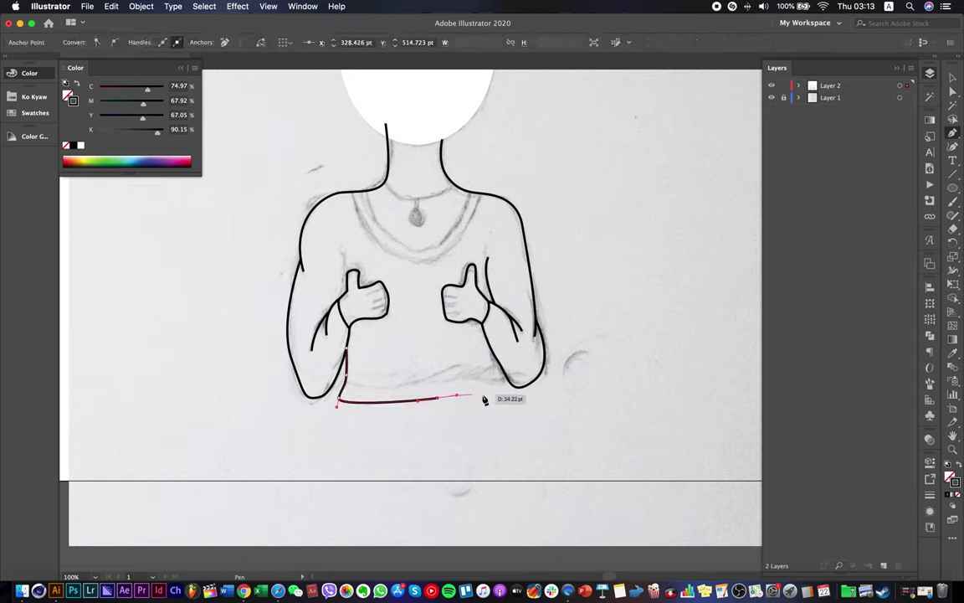
{"action": "left_click", "coordinate": [504, 394]}
{"action": "left_click_drag", "start_coordinate": [503, 369], "coordinate": [494, 354]}
{"action": "left_click", "coordinate": [588, 305], "text": "super"}
Draw the necklace cord as a downward-bowed curve connecting the left and right sides of the neck's base.
{"action": "left_click_drag", "start_coordinate": [422, 196], "coordinate": [456, 387]}
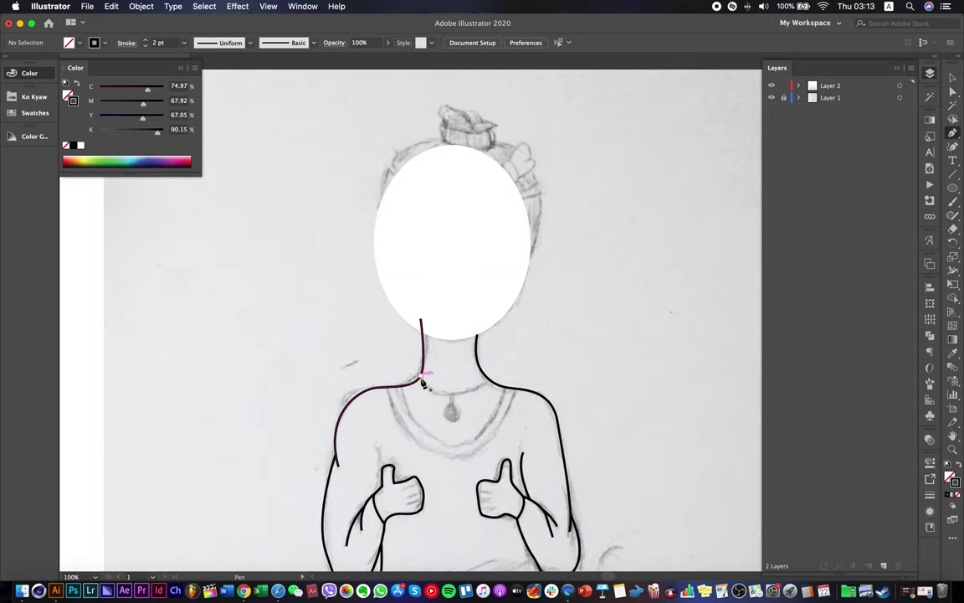
{"action": "left_click", "coordinate": [422, 380]}
{"action": "left_click_drag", "start_coordinate": [488, 378], "coordinate": [517, 361]}
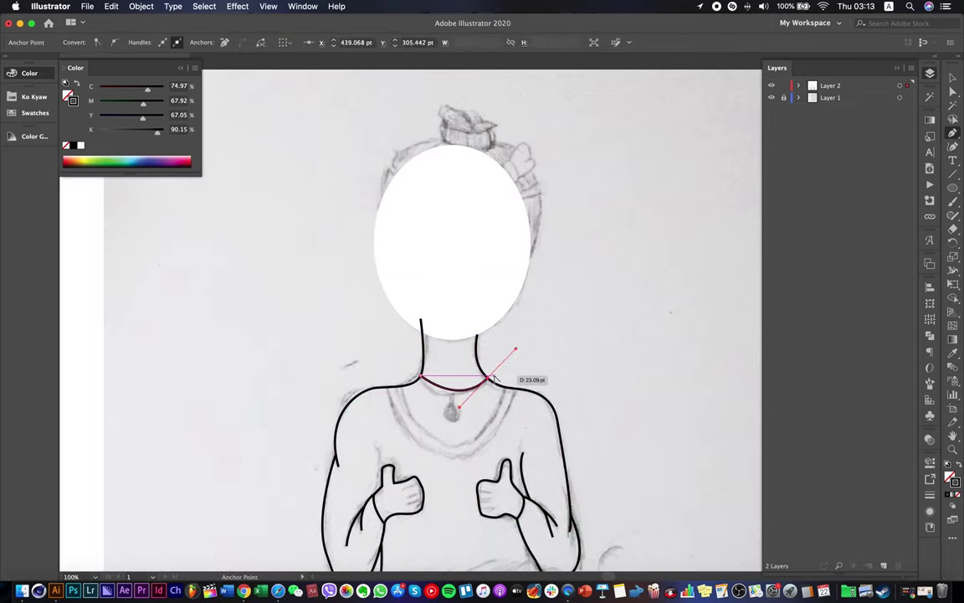
{"action": "left_click", "coordinate": [556, 367], "text": "super"}
Draw the shirt's inner neckline as a U-shaped open path from the left shoulder line to the right shoulder line.
{"action": "left_click", "coordinate": [402, 388]}
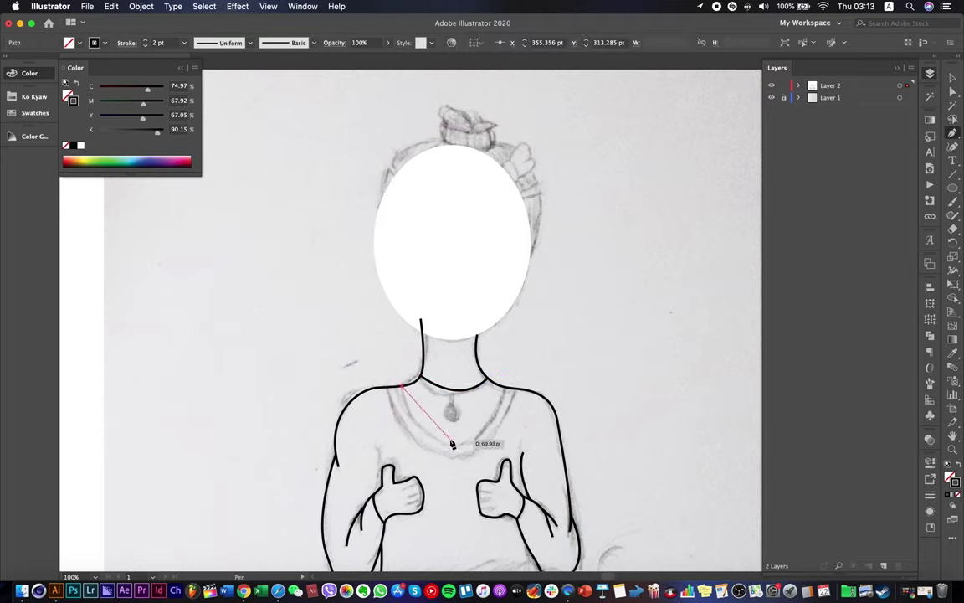
{"action": "left_click_drag", "start_coordinate": [451, 441], "coordinate": [485, 437]}
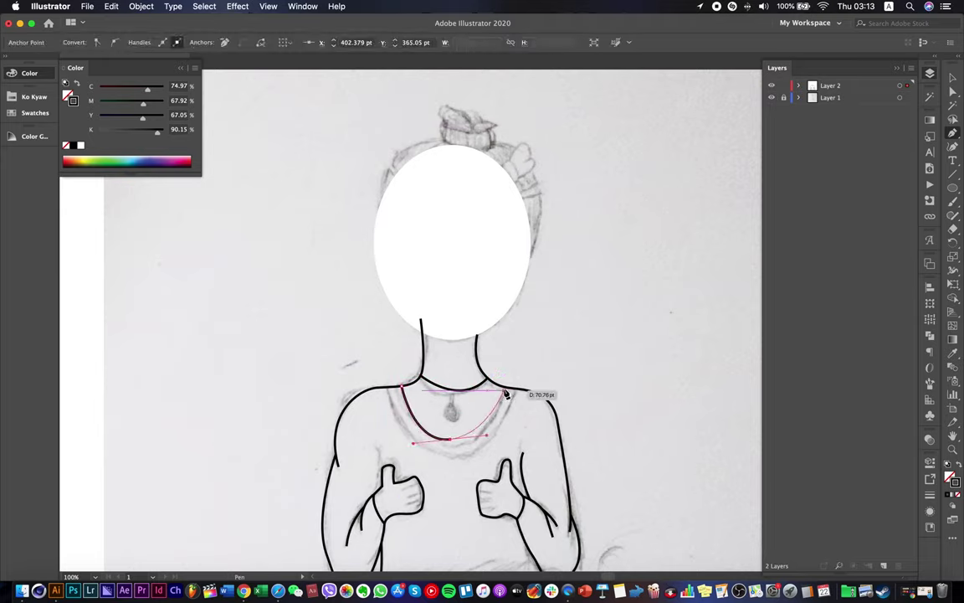
{"action": "left_click", "coordinate": [503, 387]}
{"action": "left_click", "coordinate": [552, 377], "text": "super"}
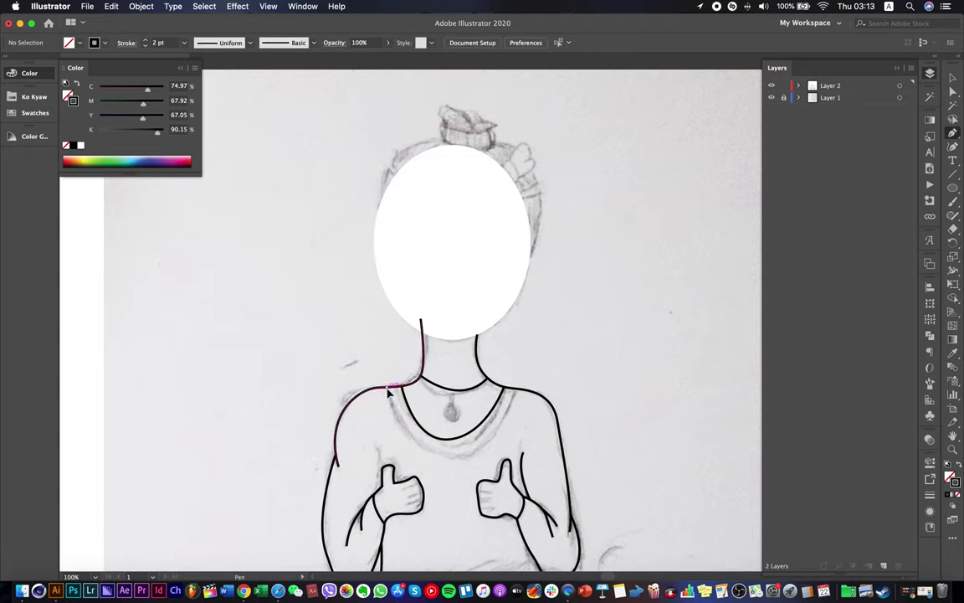
Draw the outer edge of the neckline as a larger U-shaped path below the inner one, between the two shoulder lines.
{"action": "left_click", "coordinate": [387, 388]}
{"action": "left_click_drag", "start_coordinate": [443, 452], "coordinate": [484, 453]}
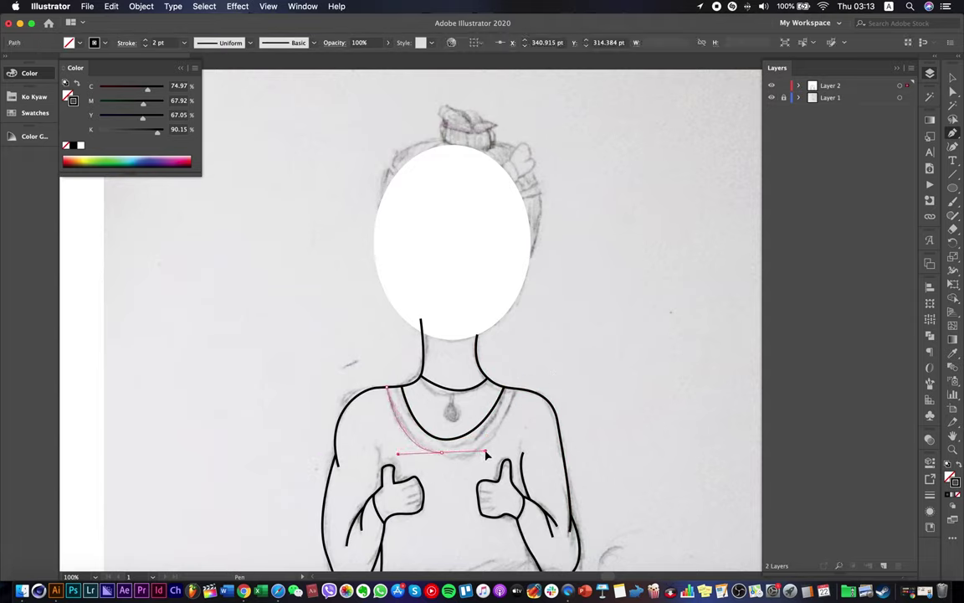
{"action": "left_click_drag", "start_coordinate": [514, 400], "coordinate": [516, 377]}
{"action": "left_click", "coordinate": [516, 388]}
Move the outer neckline's bottom and both end anchor points closer to the inner neckline to form a narrow, even band.
{"action": "left_click", "coordinate": [441, 453], "text": "super"}
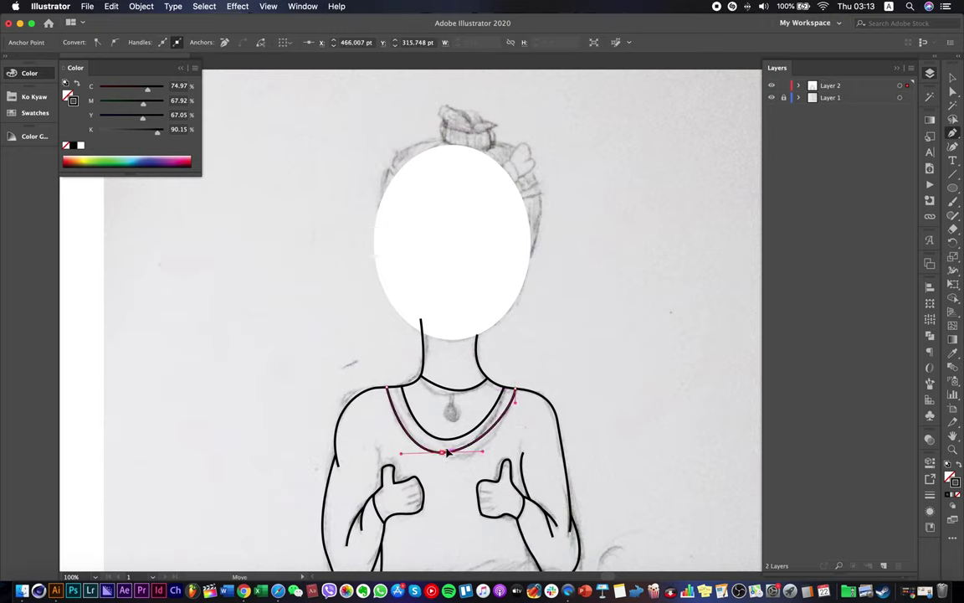
{"action": "left_click_drag", "start_coordinate": [447, 453], "coordinate": [452, 446]}
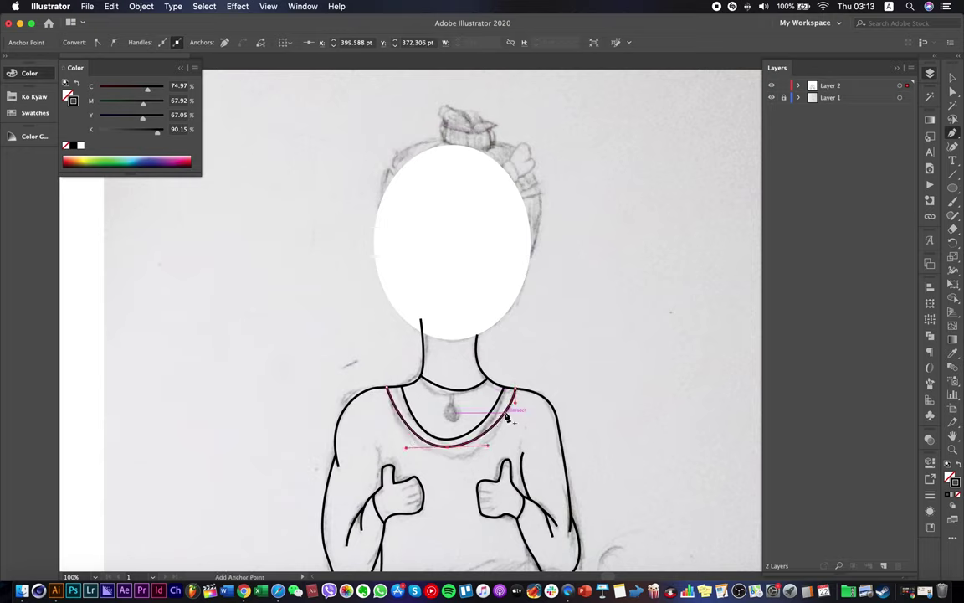
{"action": "left_click_drag", "start_coordinate": [515, 388], "coordinate": [510, 388]}
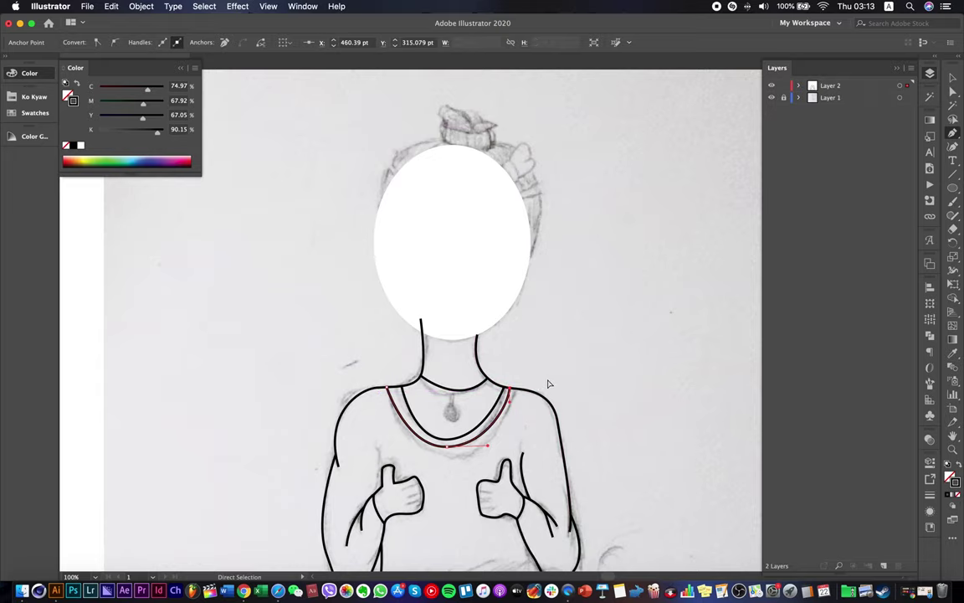
{"action": "left_click_drag", "start_coordinate": [388, 387], "coordinate": [395, 388]}
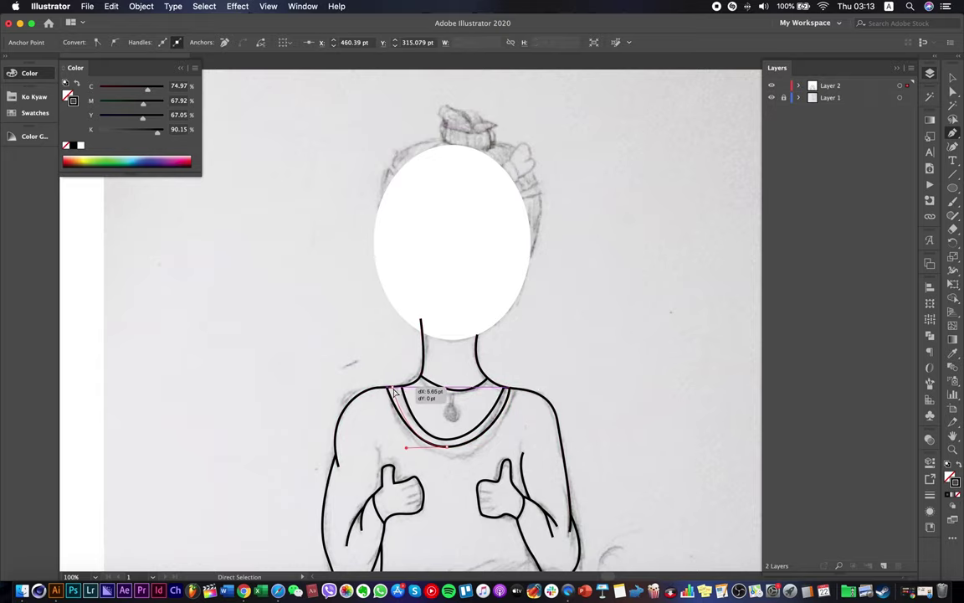
{"action": "left_click", "coordinate": [586, 331], "text": "super"}
Delete the white ellipse covering the head so the sketched face and hair can be traced.
{"action": "key", "text": "space"}
{"action": "left_click_drag", "start_coordinate": [536, 285], "coordinate": [567, 357]}
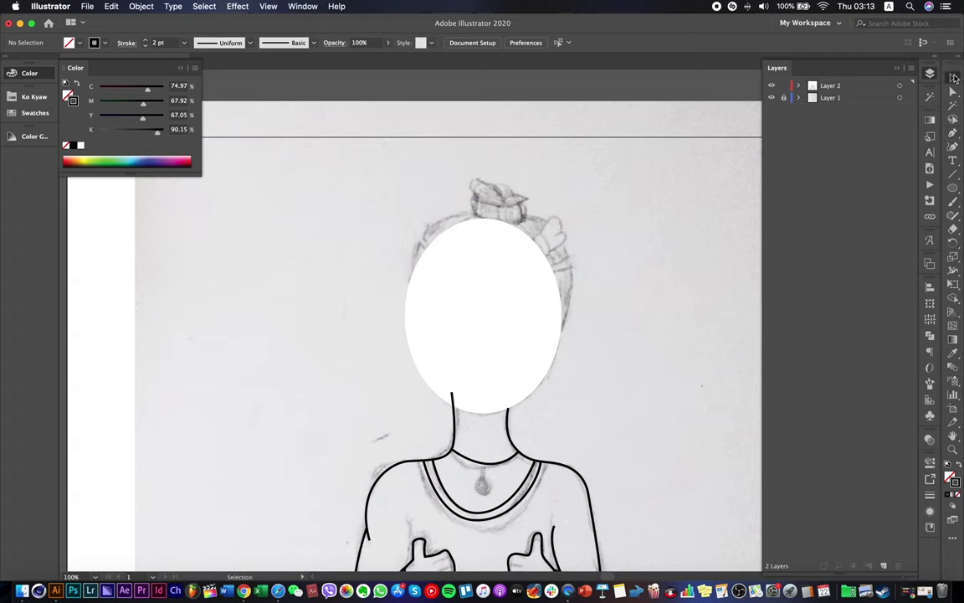
{"action": "left_click", "coordinate": [527, 276]}
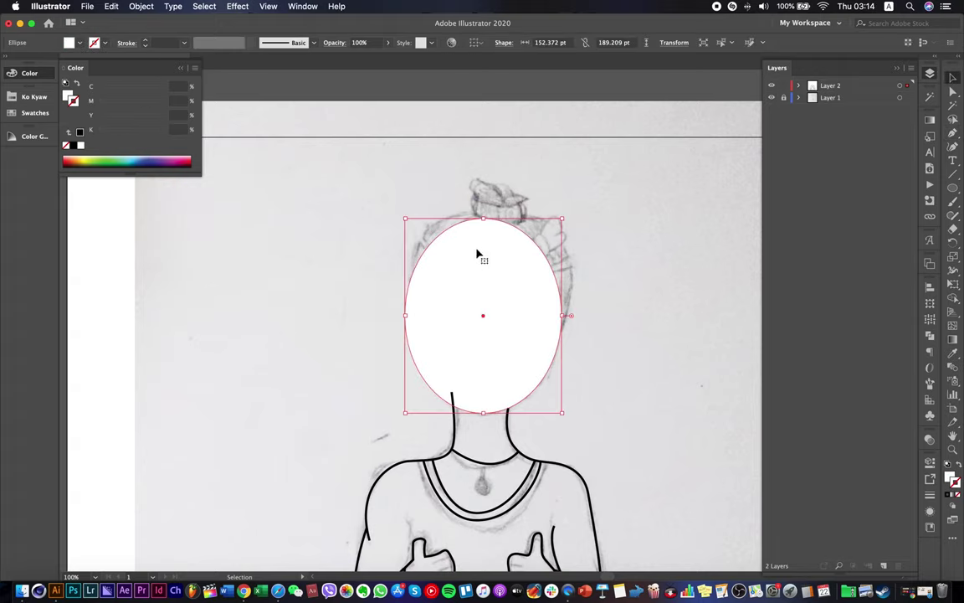
{"action": "key", "text": "Delete"}
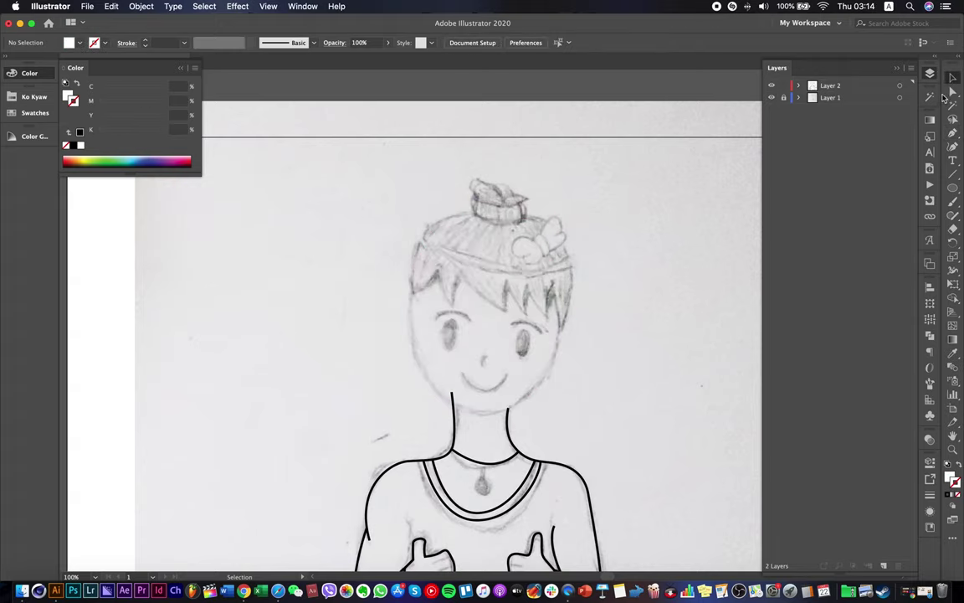
Shorten the left neck line by moving its top anchor point down to the sketched jawline.
{"action": "left_click", "coordinate": [952, 92]}
{"action": "scroll", "coordinate": [457, 408], "scroll_direction": "up", "scroll_amount": 3}
{"action": "left_click_drag", "start_coordinate": [447, 357], "coordinate": [456, 392]}
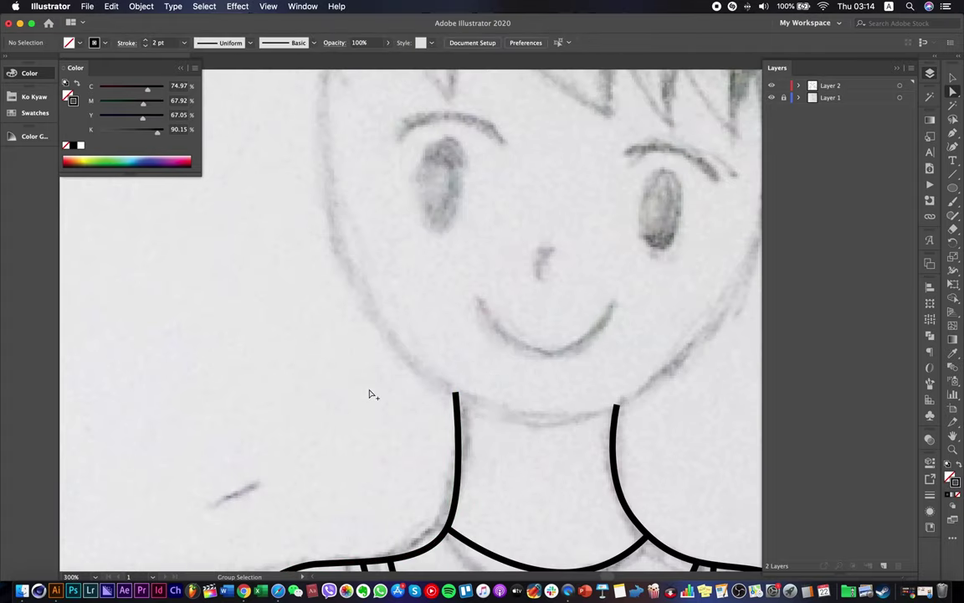
Reshape the necklace curve with an added middle anchor point so that it dips to the top of the sketched pendant.
{"action": "scroll", "coordinate": [373, 393], "scroll_direction": "down", "scroll_amount": 4, "text": "alt"}
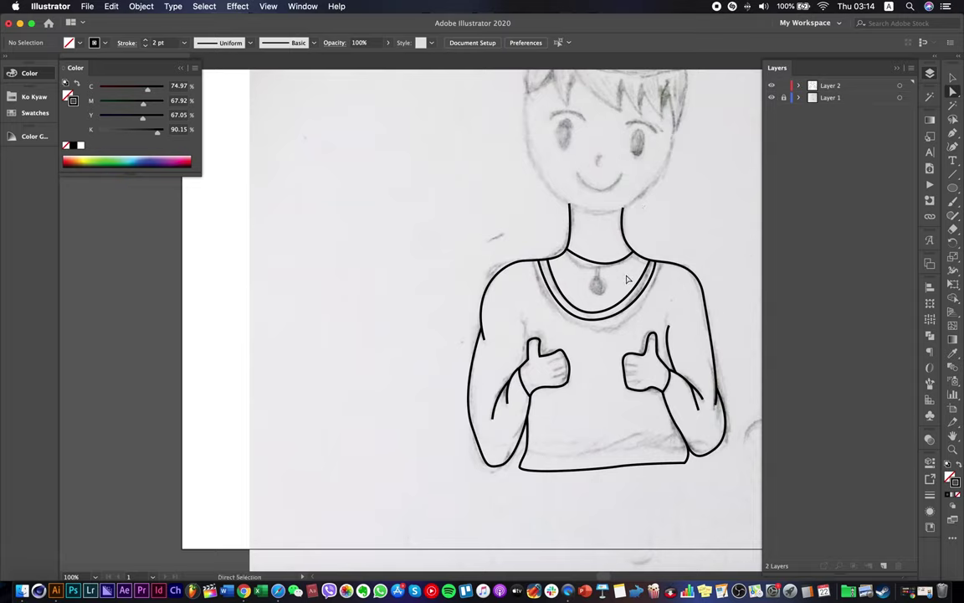
{"action": "left_click", "coordinate": [634, 252]}
{"action": "left_click", "coordinate": [952, 134]}
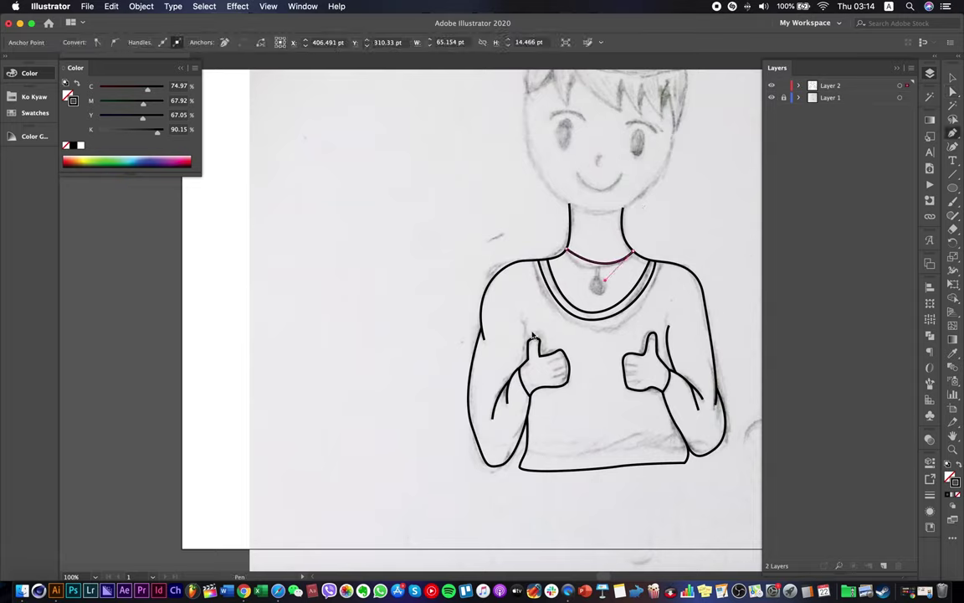
{"action": "left_click", "coordinate": [597, 268]}
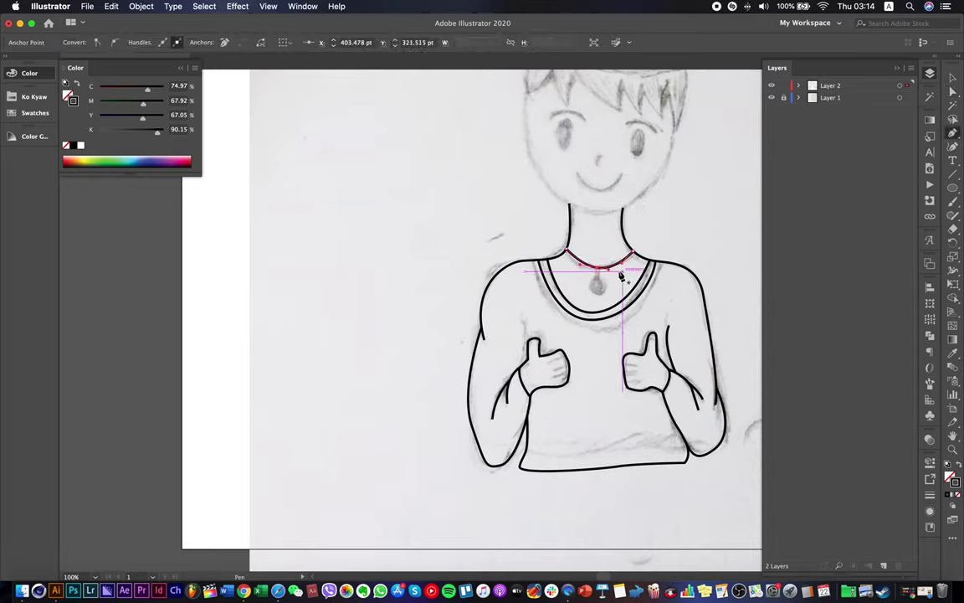
{"action": "left_click", "coordinate": [614, 269]}
{"action": "key", "text": "a"}
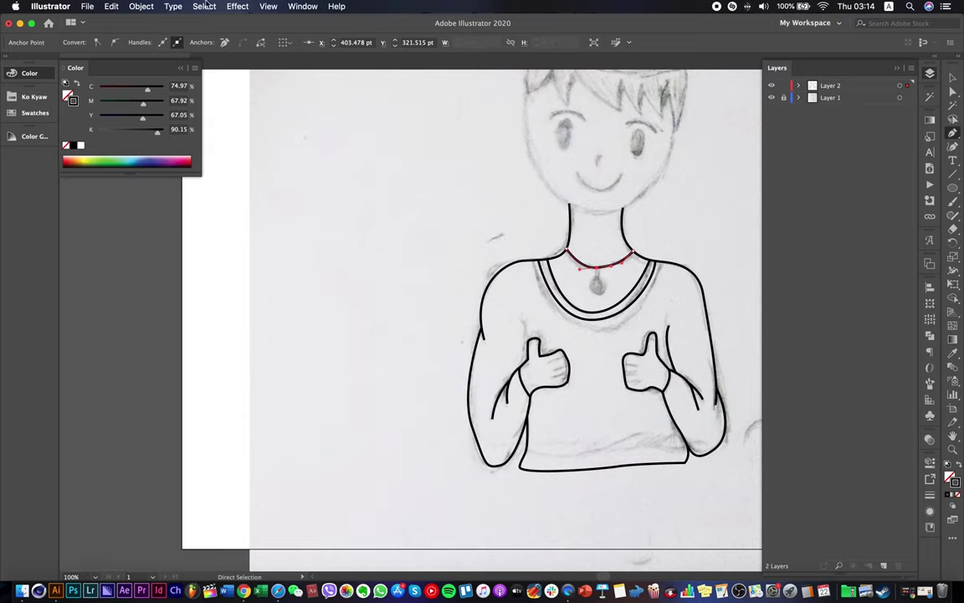
{"action": "left_click", "coordinate": [238, 5]}
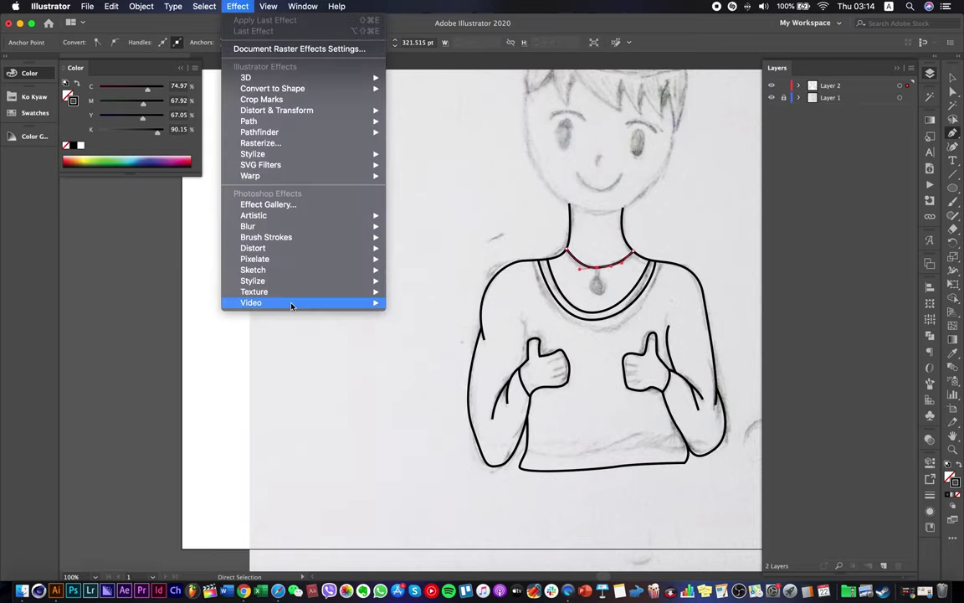
{"action": "mouse_move", "coordinate": [268, 6]}
{"action": "left_click", "coordinate": [317, 358]}
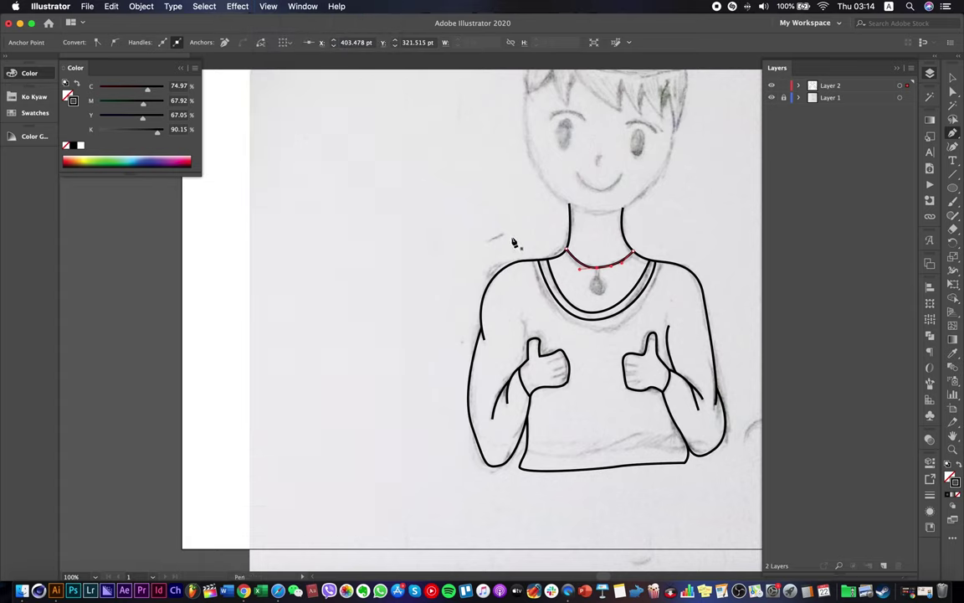
Trace the face outline as an open path from the left hairline down around the chin and up to the right hair tip.
{"action": "scroll", "coordinate": [503, 283], "scroll_direction": "up", "scroll_amount": 3}
{"action": "scroll", "coordinate": [503, 283], "scroll_direction": "right", "scroll_amount": 4}
{"action": "scroll", "coordinate": [540, 281], "scroll_direction": "up", "scroll_amount": 1}
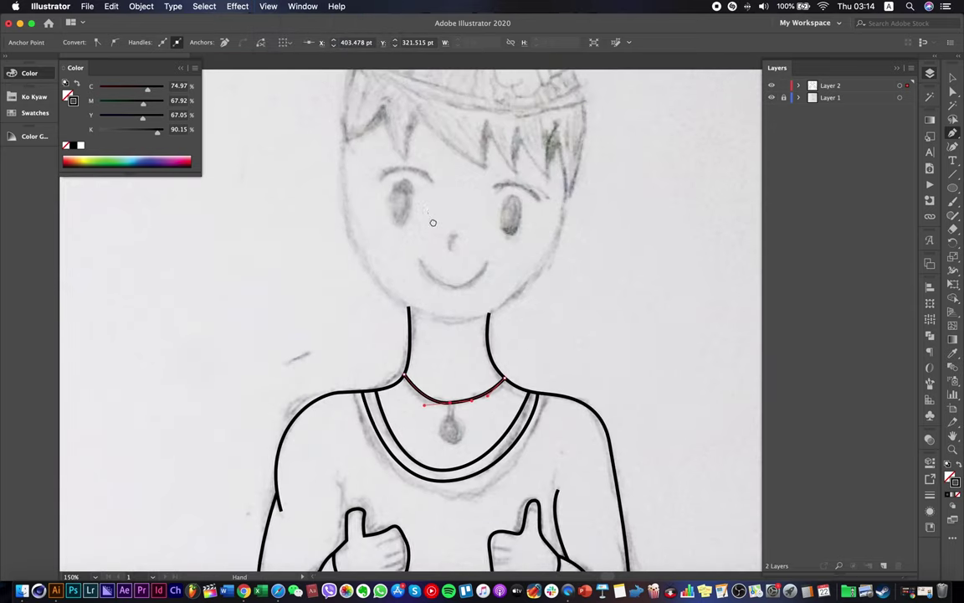
{"action": "left_click_drag", "start_coordinate": [433, 222], "coordinate": [452, 285]}
{"action": "left_click", "coordinate": [642, 273], "text": "super"}
{"action": "left_click", "coordinate": [362, 191]}
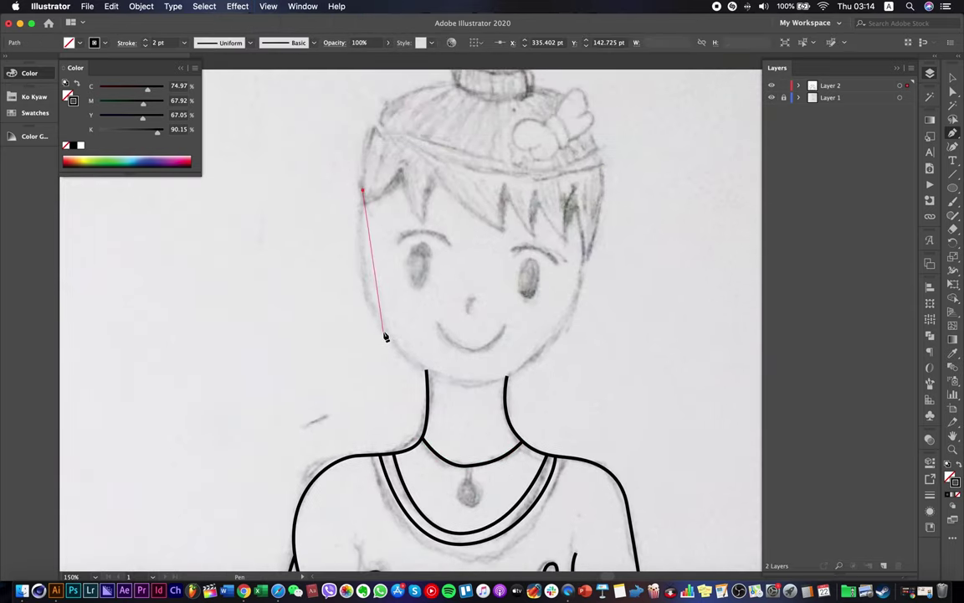
{"action": "left_click_drag", "start_coordinate": [385, 330], "coordinate": [415, 361]}
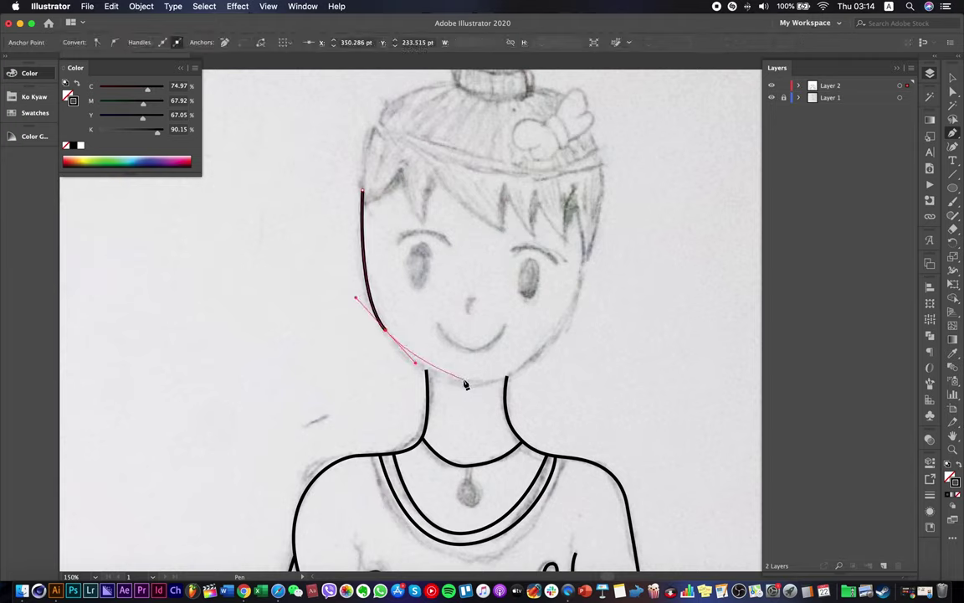
{"action": "left_click_drag", "start_coordinate": [466, 385], "coordinate": [494, 385]}
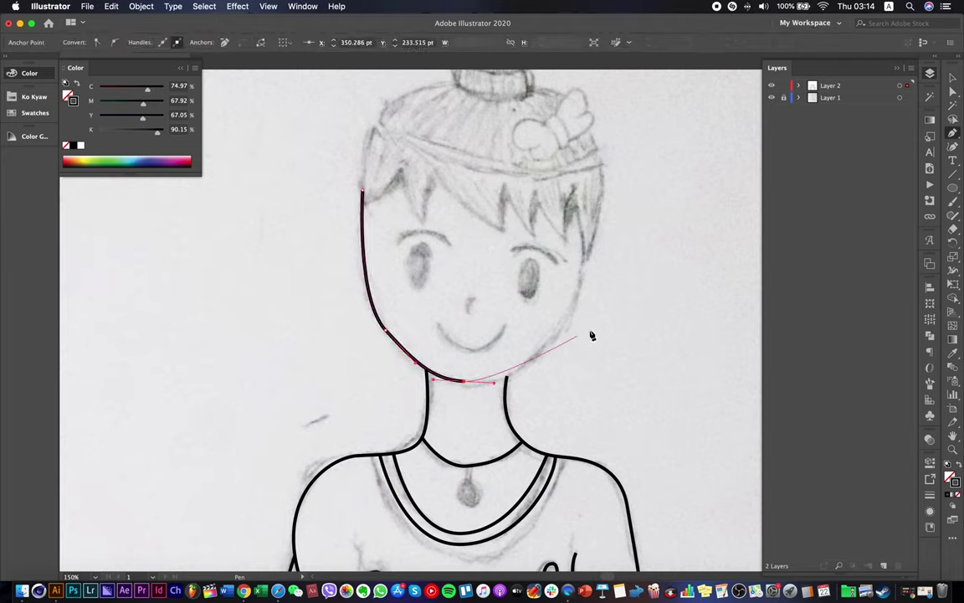
{"action": "left_click_drag", "start_coordinate": [552, 338], "coordinate": [574, 305]}
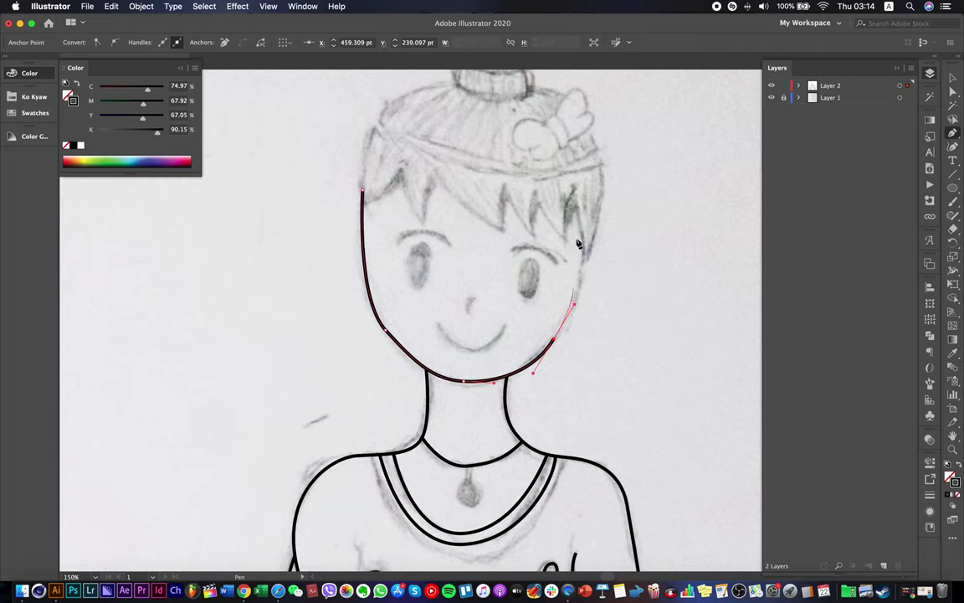
{"action": "left_click", "coordinate": [588, 260]}
{"action": "left_click_drag", "start_coordinate": [589, 242], "coordinate": [588, 241]}
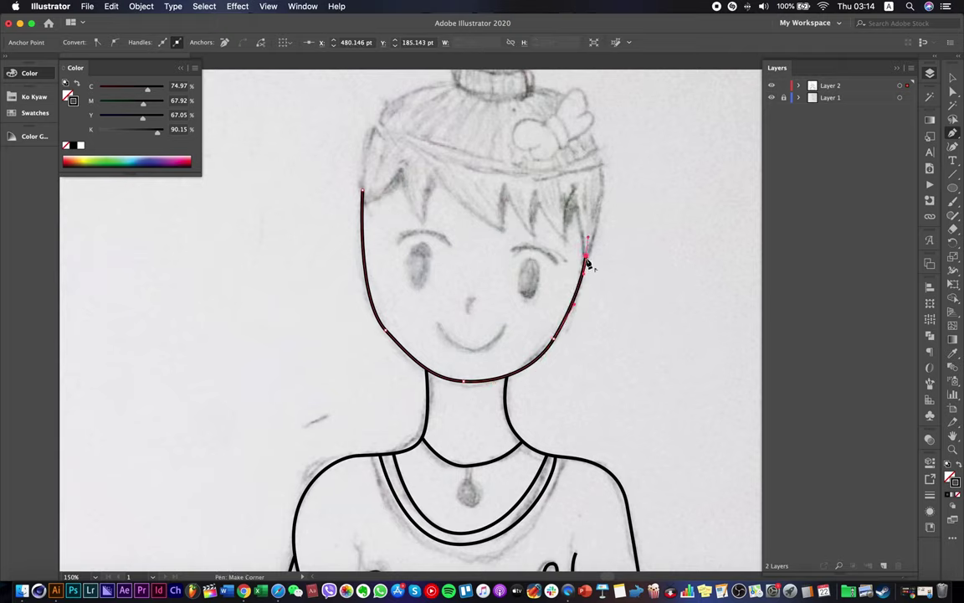
{"action": "left_click", "coordinate": [586, 256]}
{"action": "left_click", "coordinate": [615, 276], "text": "super"}
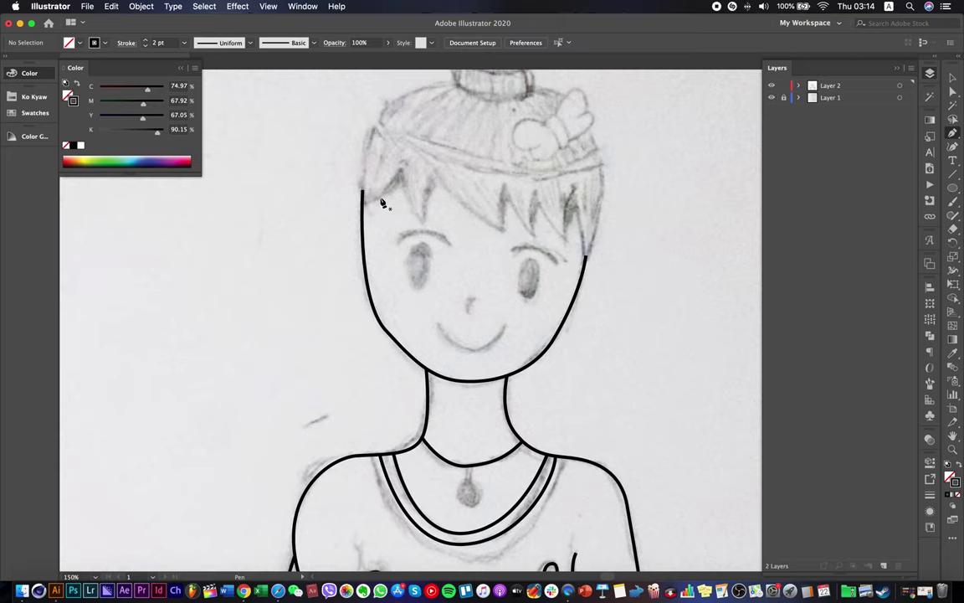
Trace the hair's left edge and the left half of the jagged fringe up to the long middle lock's tip.
{"action": "left_click", "coordinate": [371, 126]}
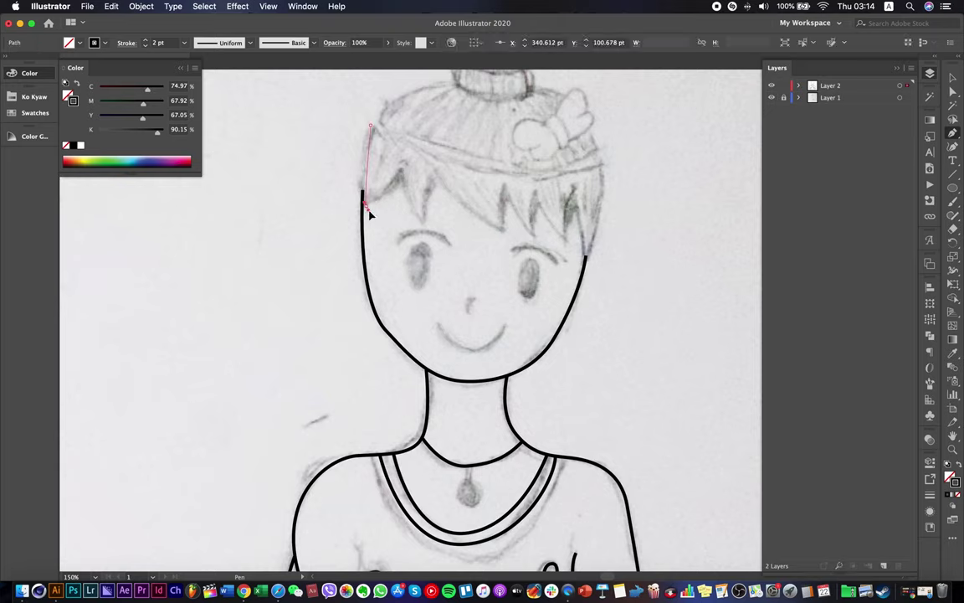
{"action": "left_click_drag", "start_coordinate": [377, 227], "coordinate": [374, 216]}
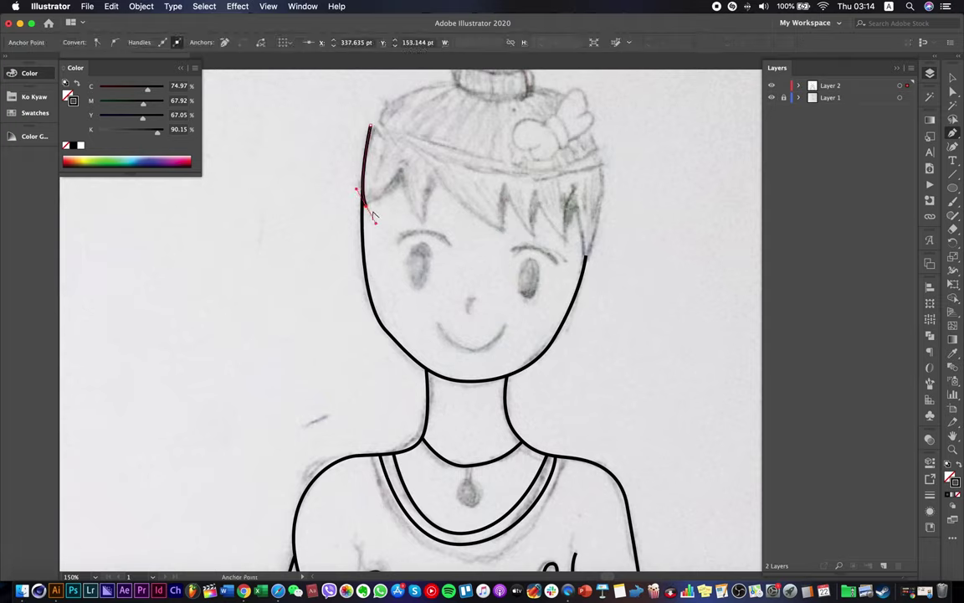
{"action": "left_click_drag", "start_coordinate": [404, 158], "coordinate": [405, 155]}
{"action": "left_click", "coordinate": [400, 173]}
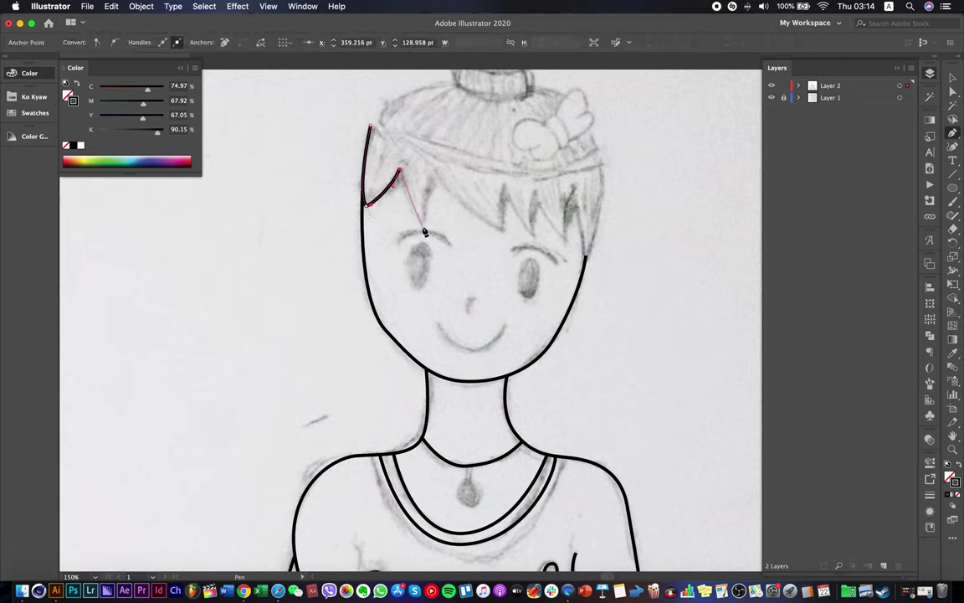
{"action": "left_click_drag", "start_coordinate": [425, 224], "coordinate": [437, 227]}
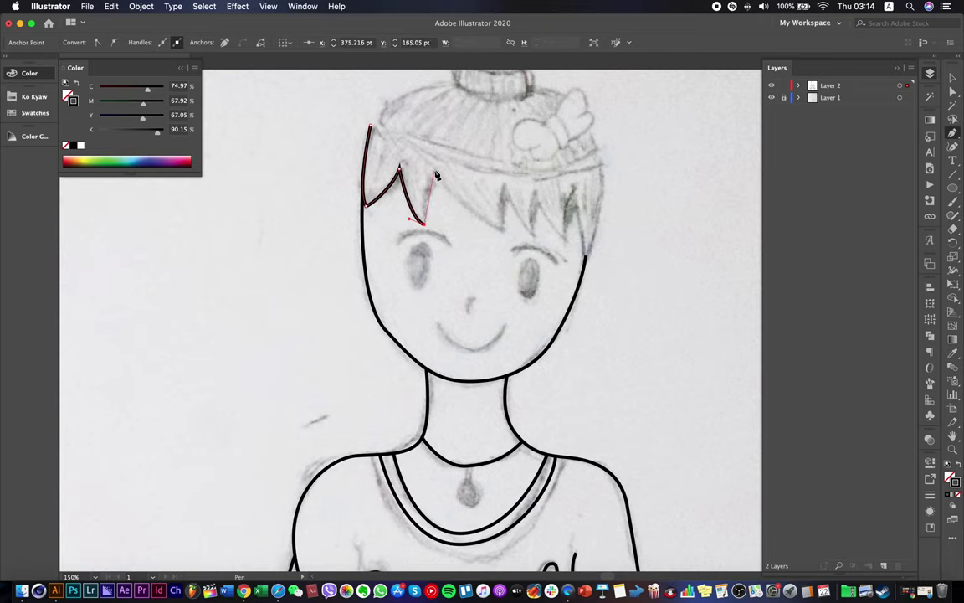
{"action": "left_click_drag", "start_coordinate": [435, 173], "coordinate": [447, 158]}
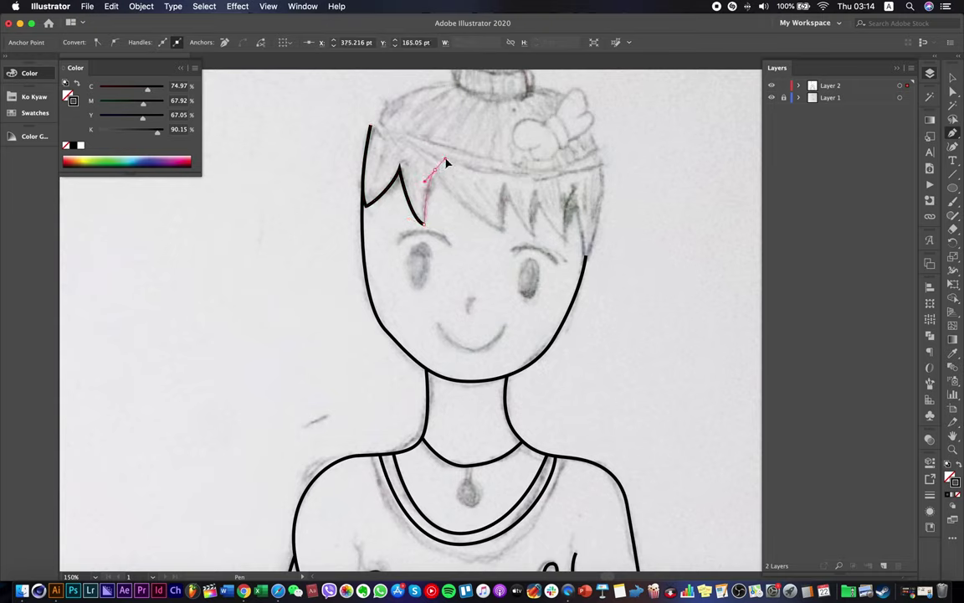
{"action": "left_click_drag", "start_coordinate": [501, 229], "coordinate": [524, 235]}
{"action": "left_click", "coordinate": [500, 229]}
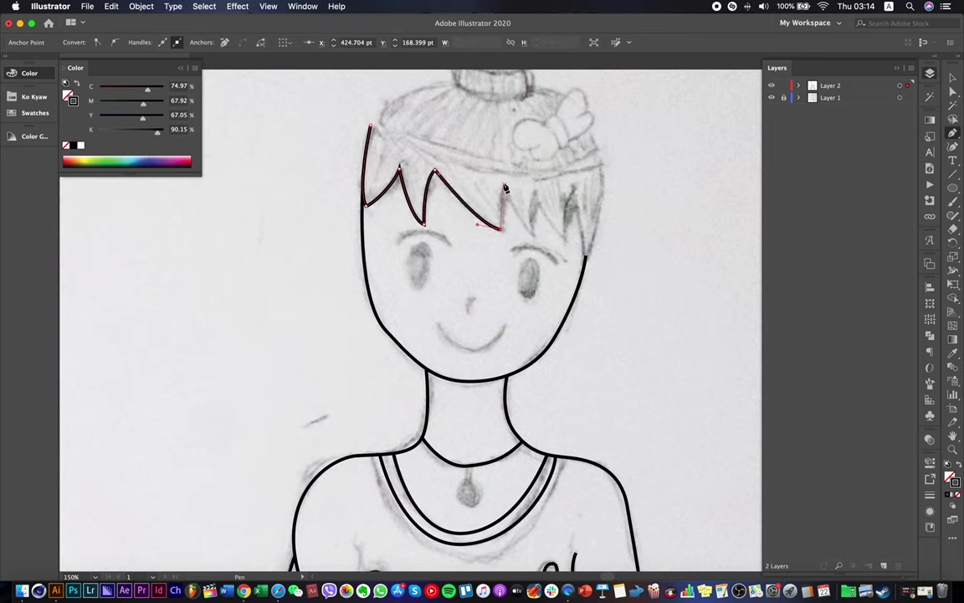
Continue the fringe path with the narrow pointed locks above the right eye, up to the last notch.
{"action": "left_click_drag", "start_coordinate": [503, 182], "coordinate": [538, 243]}
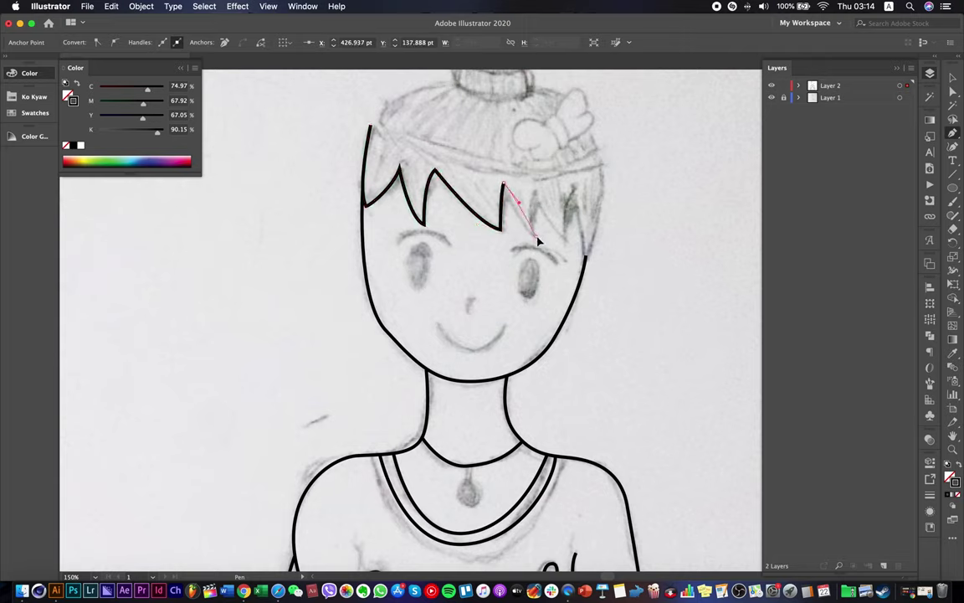
{"action": "left_click", "coordinate": [536, 238]}
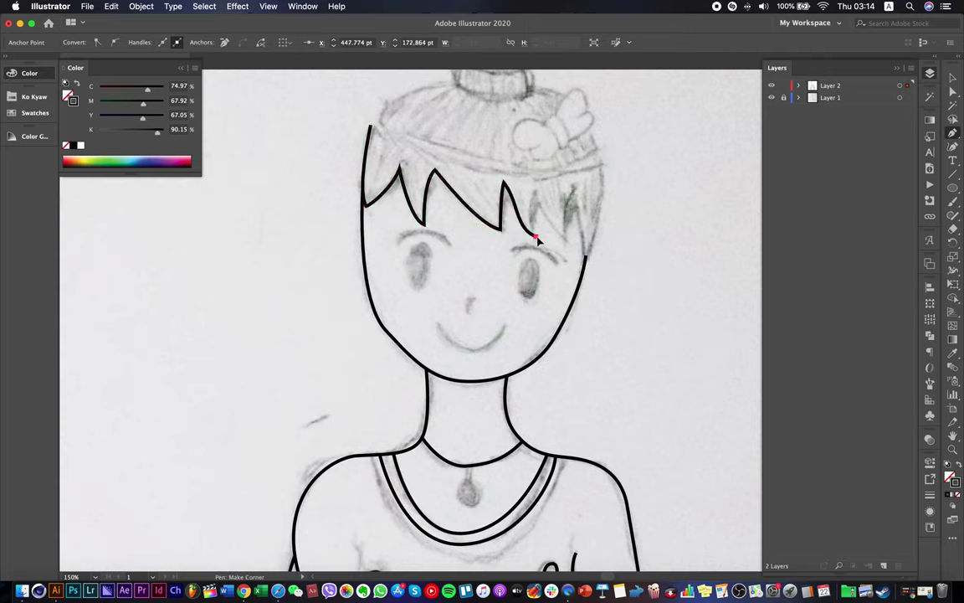
{"action": "left_click", "coordinate": [504, 182], "text": "alt"}
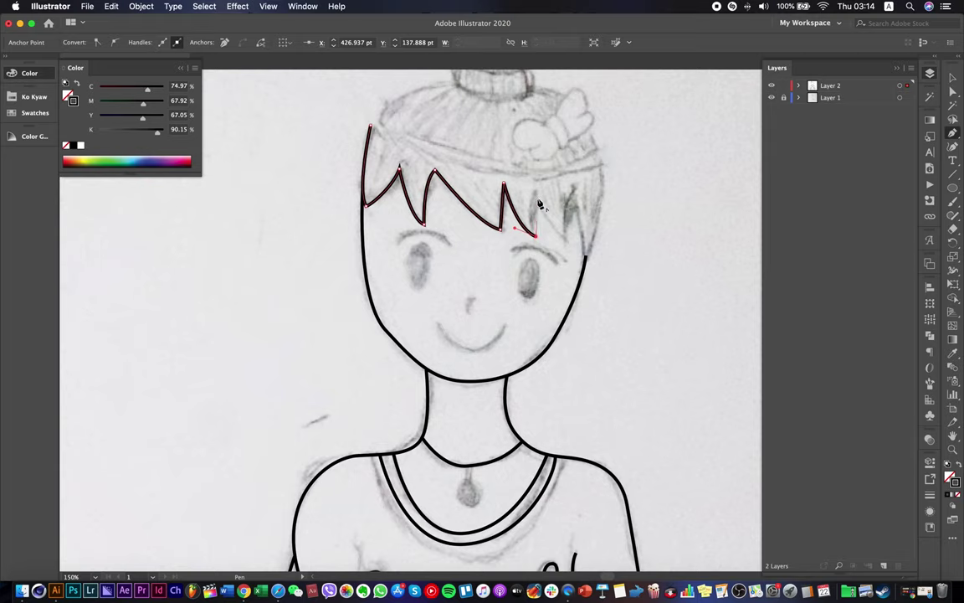
{"action": "left_click", "coordinate": [534, 194]}
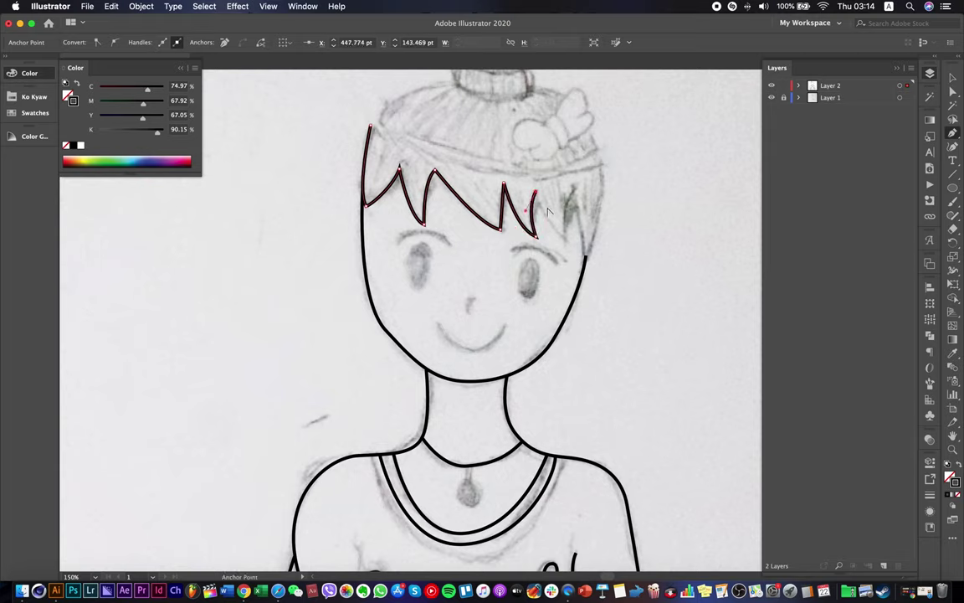
{"action": "left_click_drag", "start_coordinate": [564, 239], "coordinate": [579, 246]}
{"action": "left_click", "coordinate": [565, 239], "text": "alt"}
{"action": "left_click", "coordinate": [575, 193]}
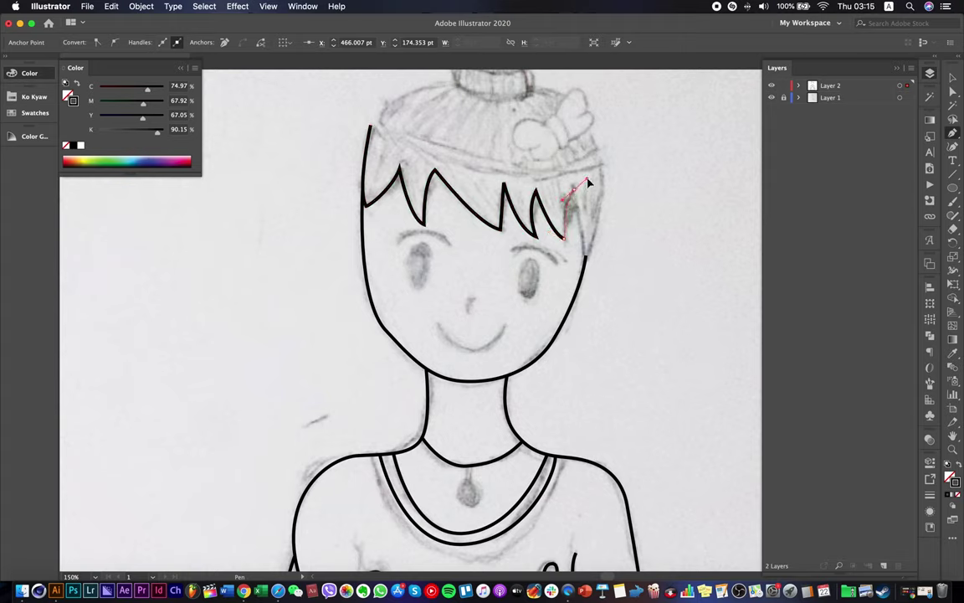
Extend the hair path to the right side tip and up the sketched right edge, aligning the tip with the face outline.
{"action": "left_click", "coordinate": [586, 261]}
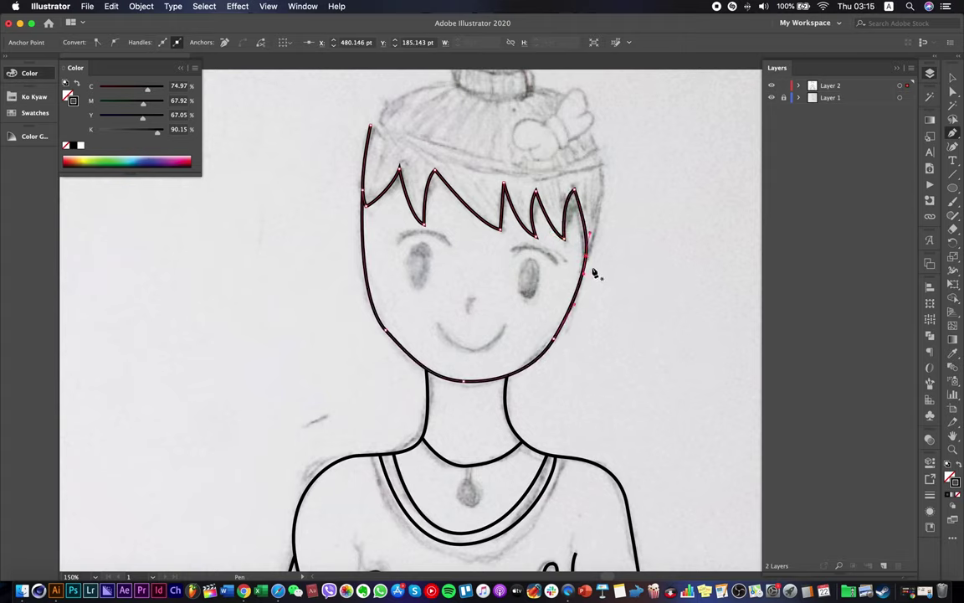
{"action": "left_click", "coordinate": [582, 260]}
{"action": "left_click_drag", "start_coordinate": [583, 258], "coordinate": [579, 277]}
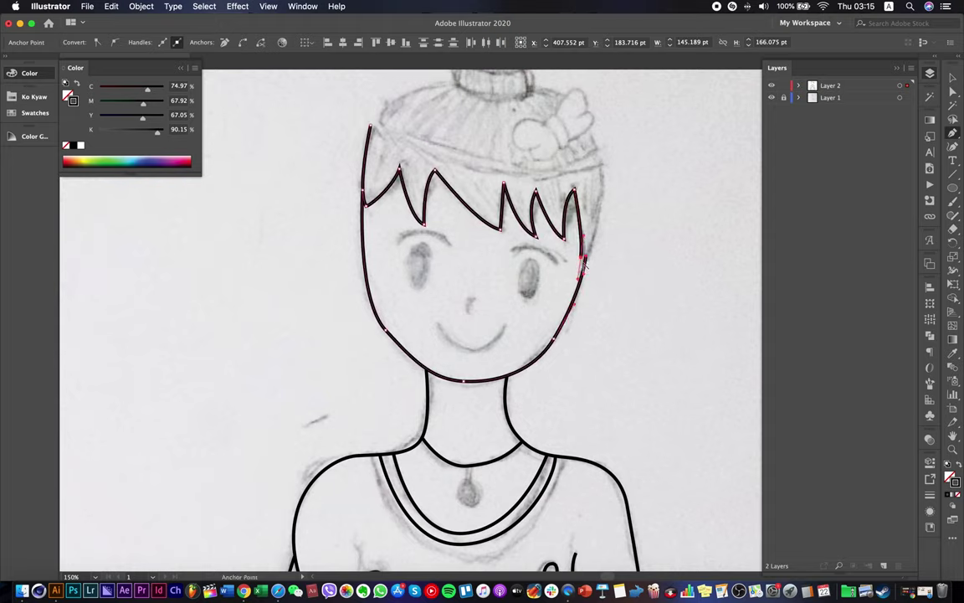
{"action": "left_click", "coordinate": [583, 258]}
{"action": "left_click_drag", "start_coordinate": [601, 168], "coordinate": [597, 122]}
{"action": "left_click", "coordinate": [583, 258]}
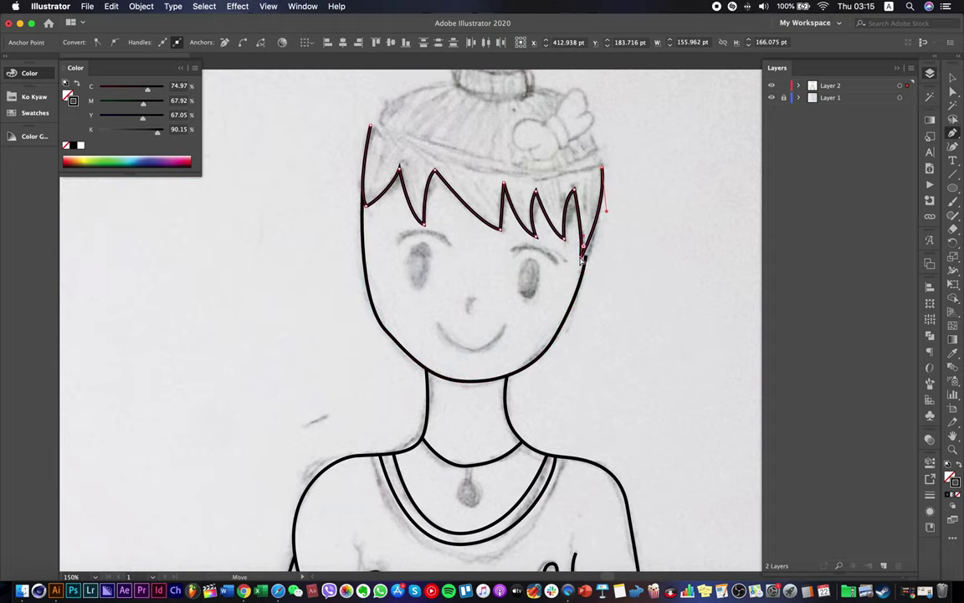
{"action": "left_click", "coordinate": [603, 172], "text": "super"}
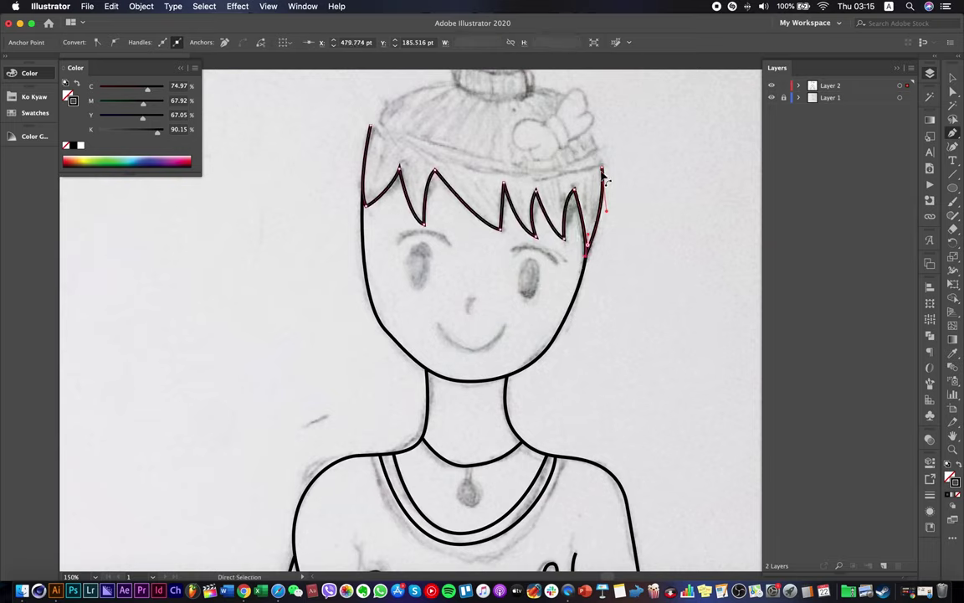
Close the fringe shape along the lower sketched hairband line, from the upper right corner back to its starting point.
{"action": "left_click", "coordinate": [603, 169]}
{"action": "left_click", "coordinate": [582, 173]}
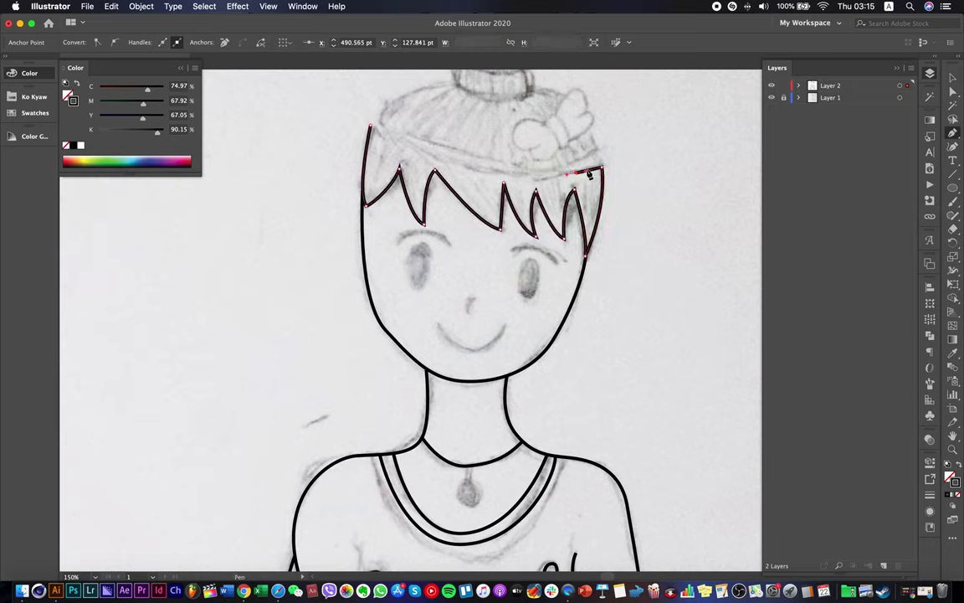
{"action": "key", "text": "super+z"}
{"action": "left_click", "coordinate": [526, 175]}
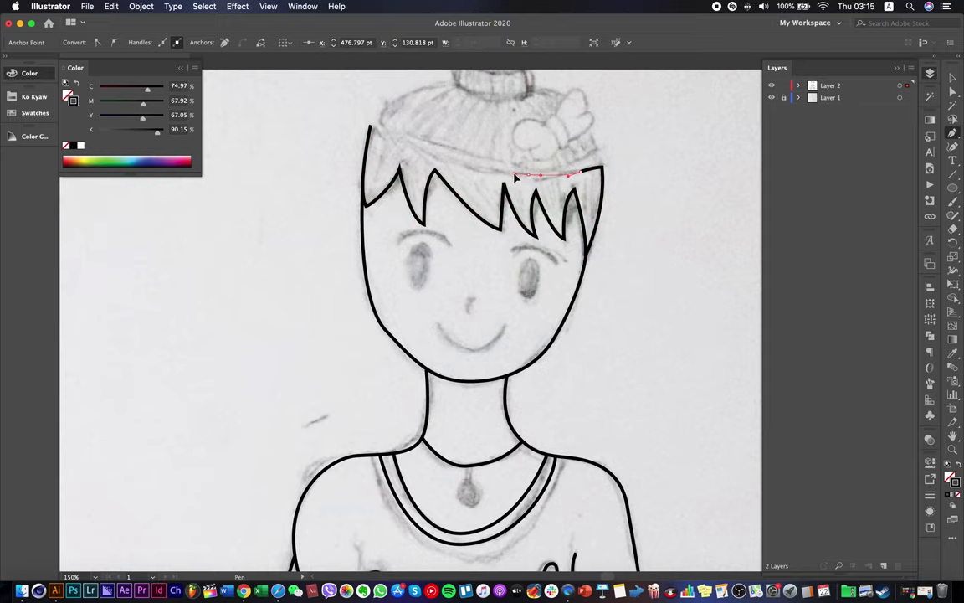
{"action": "left_click_drag", "start_coordinate": [409, 144], "coordinate": [362, 117]}
{"action": "scroll", "coordinate": [327, 117], "scroll_direction": "up", "scroll_amount": 4}
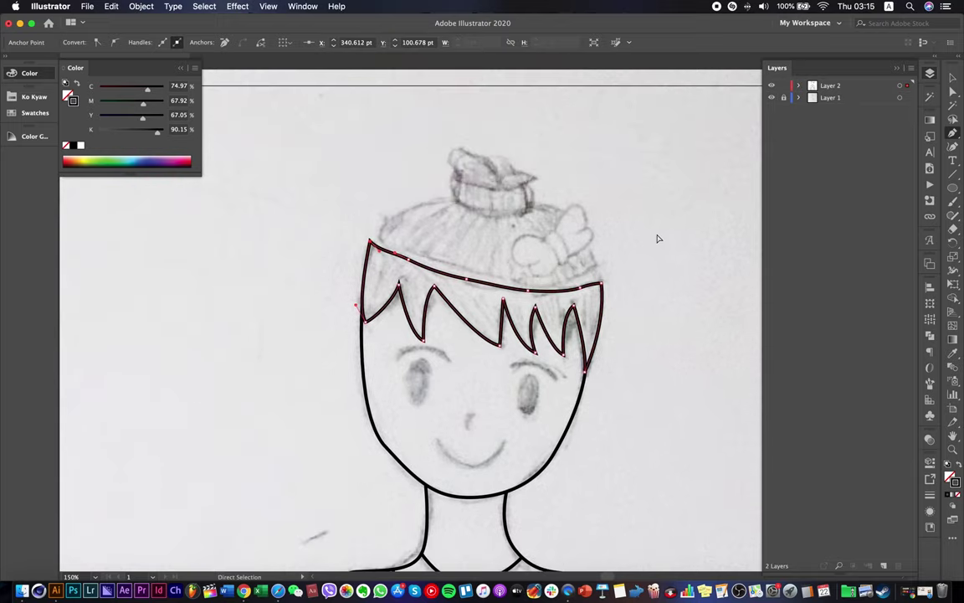
Trace the upper edge of the sketched hairband as an open curve just above the fringe shape, from left to right.
{"action": "left_click", "coordinate": [381, 241], "text": "super"}
{"action": "left_click", "coordinate": [377, 234]}
{"action": "left_click_drag", "start_coordinate": [397, 248], "coordinate": [460, 265]}
{"action": "left_click_drag", "start_coordinate": [512, 281], "coordinate": [588, 270]}
{"action": "left_click", "coordinate": [598, 269]}
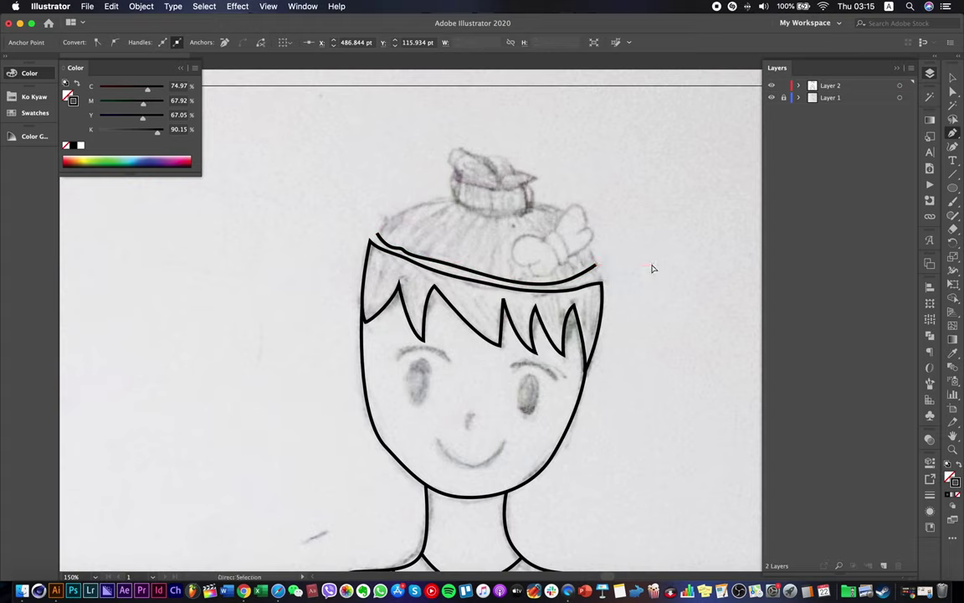
{"action": "left_click", "coordinate": [652, 269], "text": "super"}
Trace the left wing of the sketched bow with a small lower curve and a larger rounded loop above it.
{"action": "left_click", "coordinate": [559, 266]}
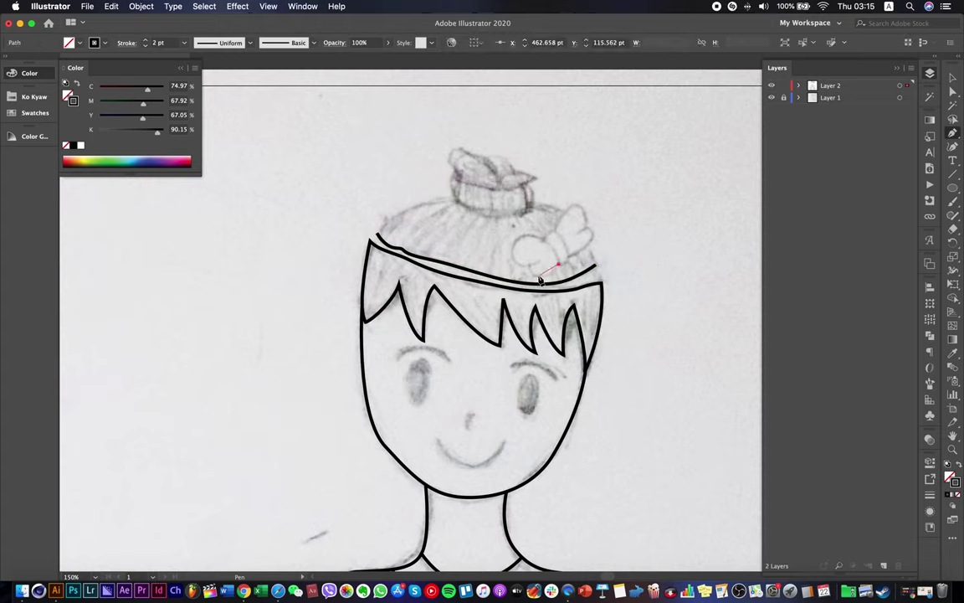
{"action": "left_click", "coordinate": [528, 274]}
{"action": "left_click", "coordinate": [528, 266]}
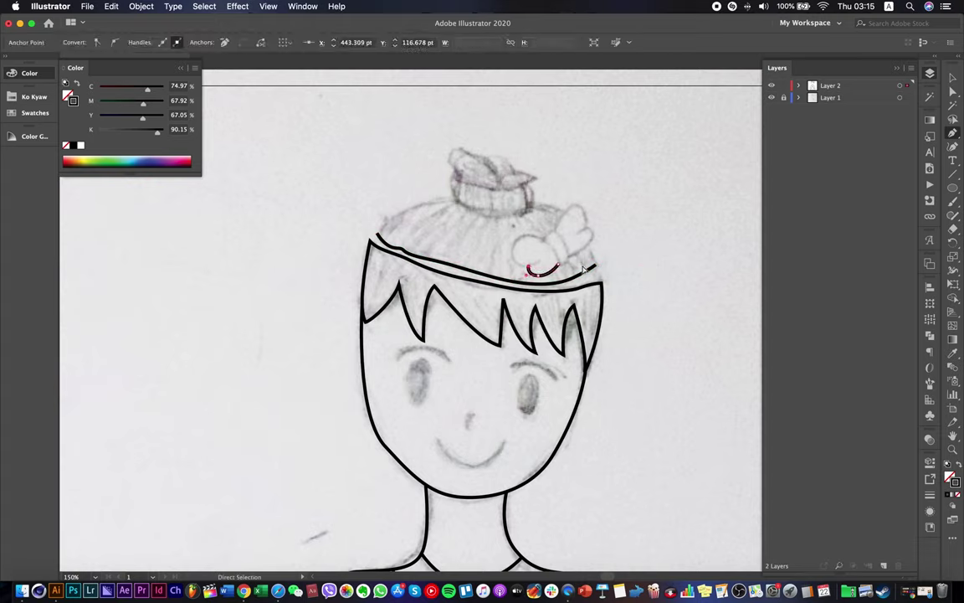
{"action": "left_click", "coordinate": [582, 269], "text": "super"}
{"action": "left_click", "coordinate": [541, 261]}
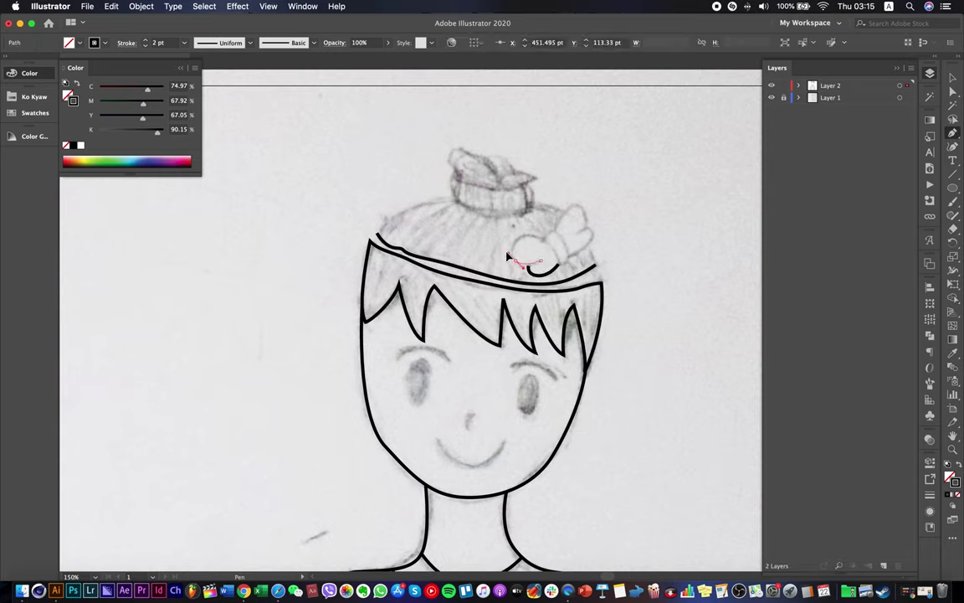
{"action": "left_click_drag", "start_coordinate": [516, 261], "coordinate": [562, 274]}
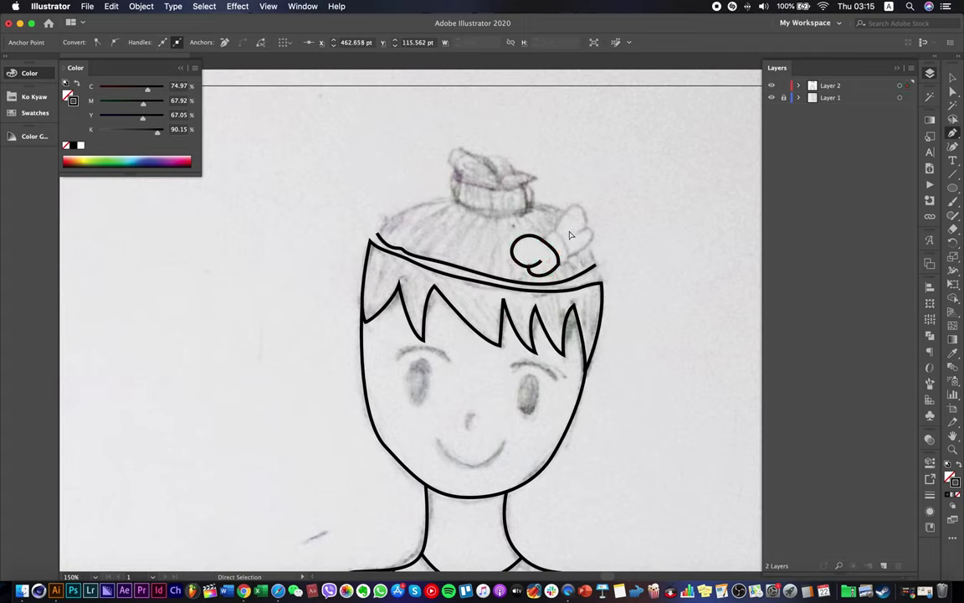
{"action": "left_click", "coordinate": [566, 244], "text": "super"}
Trace the bow's narrow centre knot as an open curve beside the left loops.
{"action": "left_click", "coordinate": [545, 241]}
{"action": "left_click", "coordinate": [552, 238]}
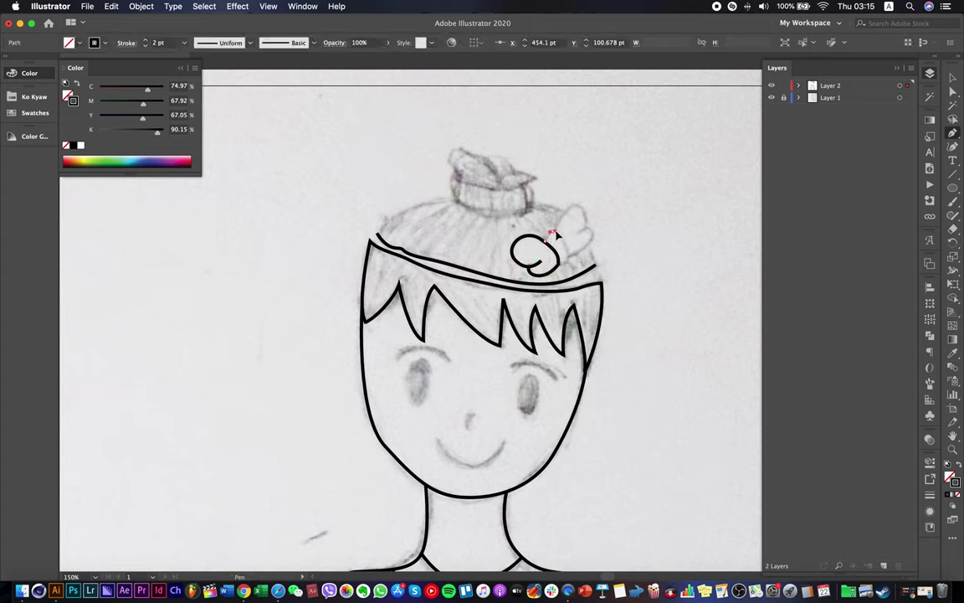
{"action": "left_click", "coordinate": [552, 233]}
{"action": "left_click", "coordinate": [559, 266]}
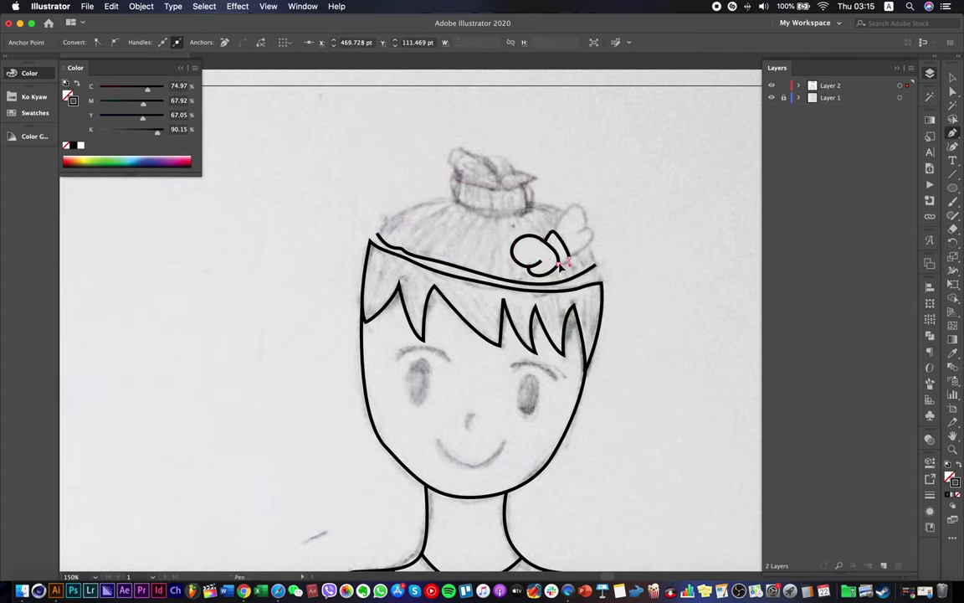
{"action": "left_click", "coordinate": [643, 247], "text": "super"}
Trace the bow's right wing as an upper and a lower rounded lobe running back to the centre knot.
{"action": "left_click", "coordinate": [552, 232]}
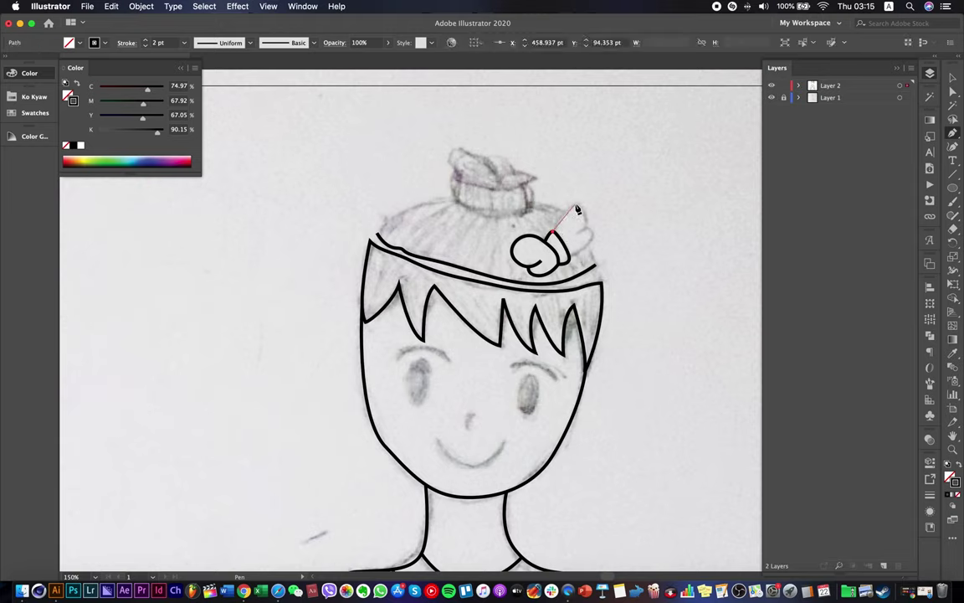
{"action": "left_click_drag", "start_coordinate": [575, 204], "coordinate": [581, 203]}
{"action": "left_click", "coordinate": [587, 230]}
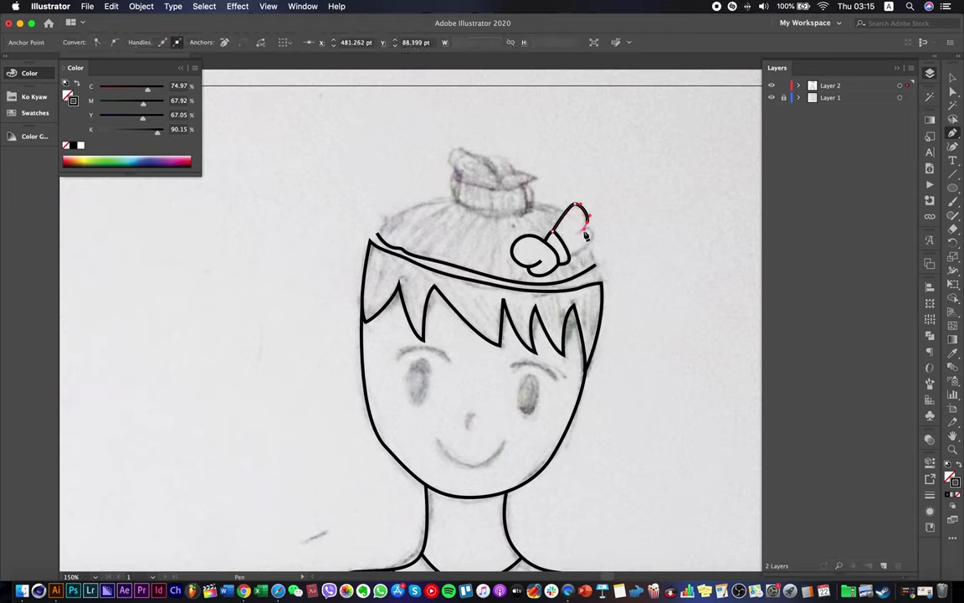
{"action": "left_click", "coordinate": [614, 222], "text": "super"}
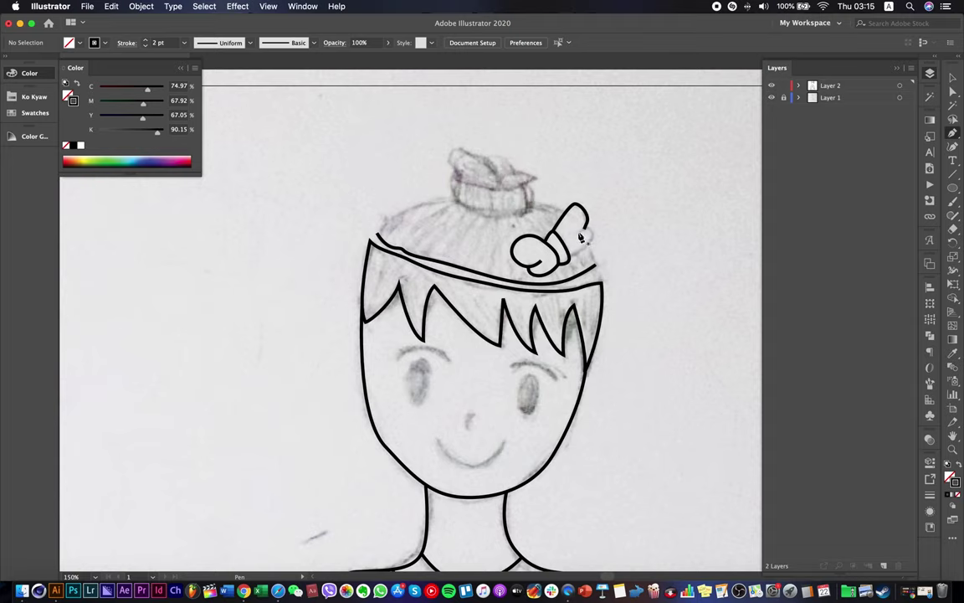
{"action": "left_click", "coordinate": [576, 233]}
{"action": "left_click", "coordinate": [593, 239]}
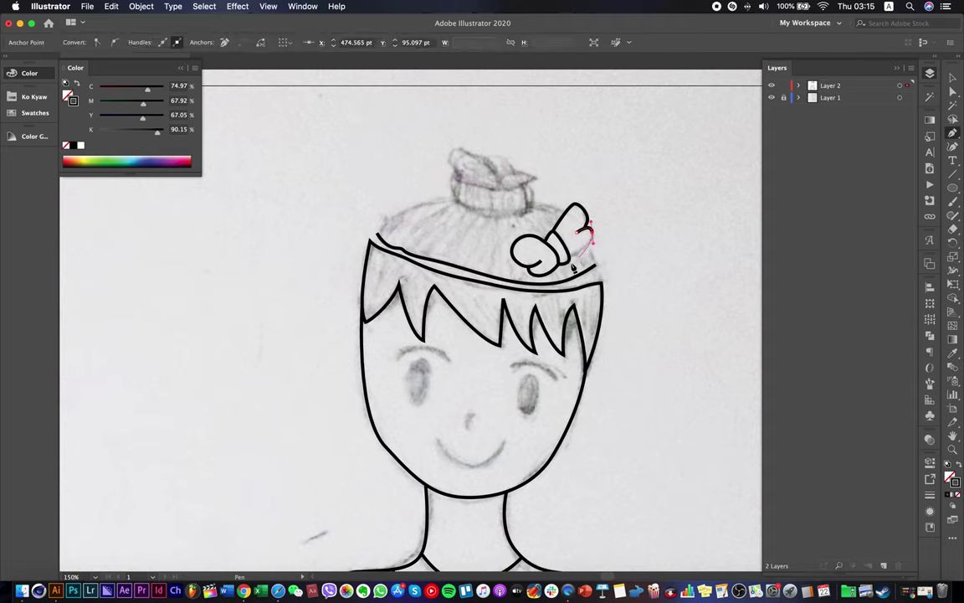
{"action": "left_click_drag", "start_coordinate": [564, 259], "coordinate": [559, 261]}
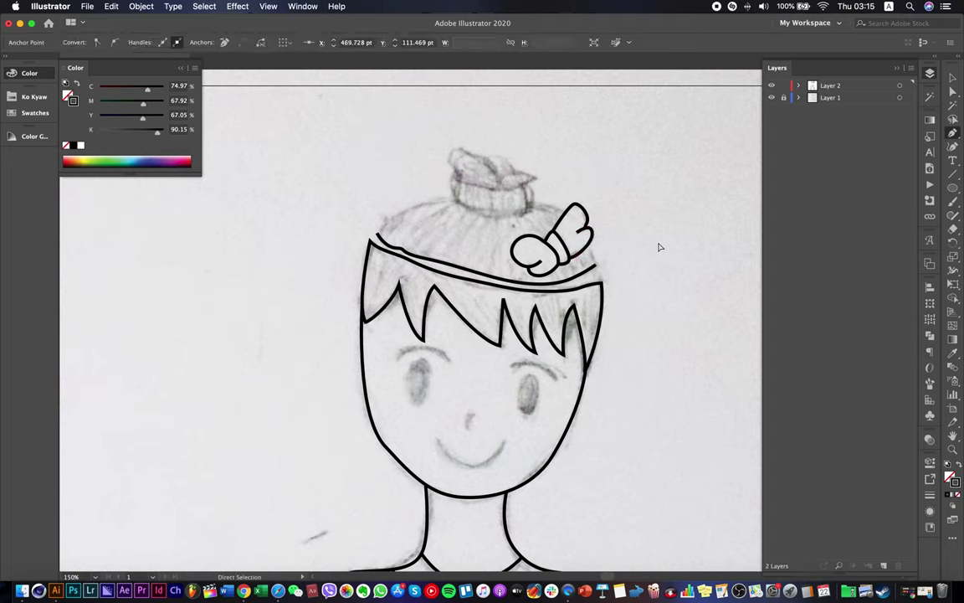
{"action": "left_click", "coordinate": [660, 247], "text": "super"}
Outline the crown of the hair from the upper hairband curve's left end to the bow, and add the short right edge below it.
{"action": "left_click_drag", "start_coordinate": [411, 198], "coordinate": [495, 201]}
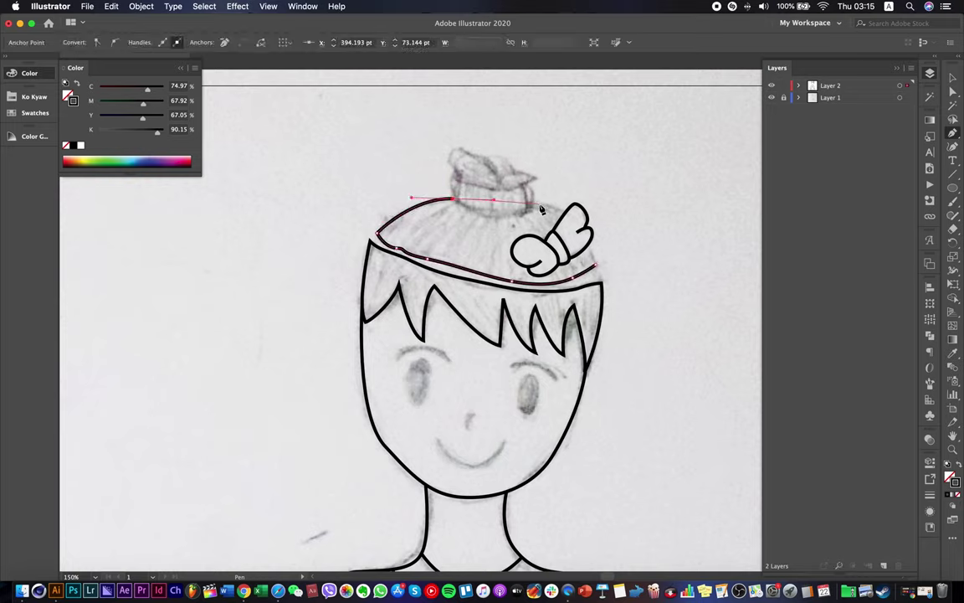
{"action": "left_click", "coordinate": [566, 212]}
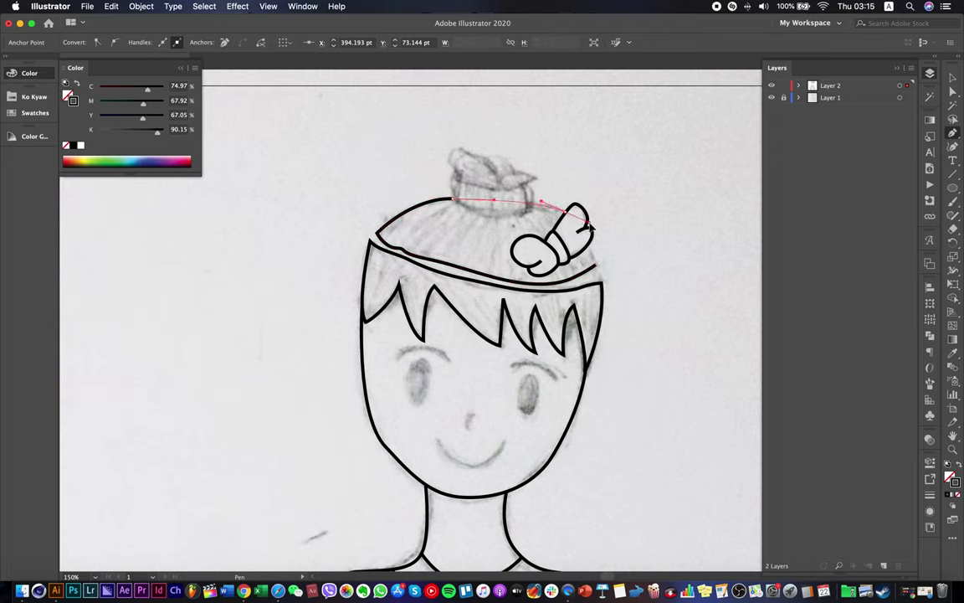
{"action": "left_click", "coordinate": [624, 233], "text": "super"}
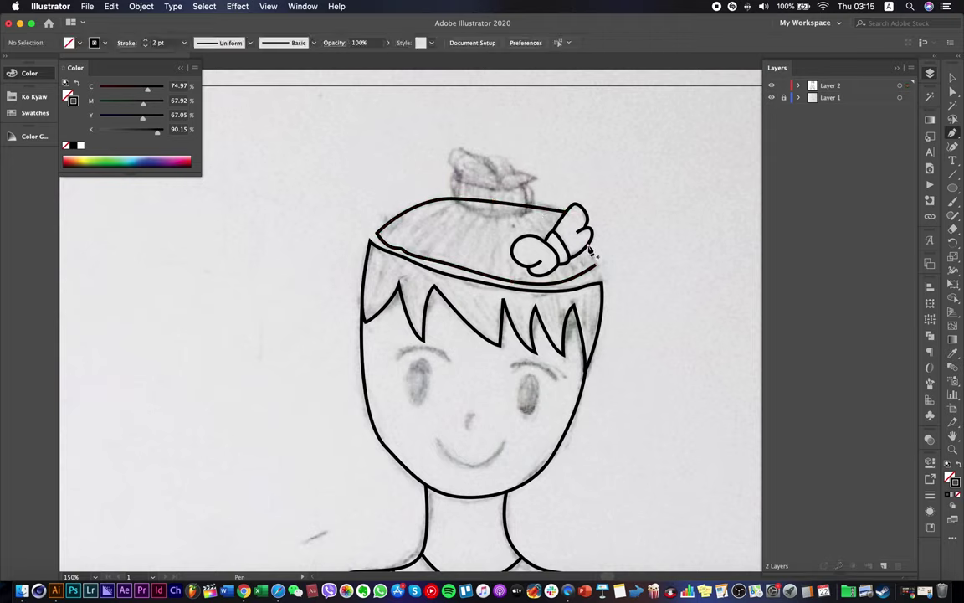
{"action": "left_click", "coordinate": [588, 245]}
{"action": "left_click_drag", "start_coordinate": [599, 277], "coordinate": [599, 279]}
{"action": "left_click", "coordinate": [634, 265], "text": "super"}
Trace the hair tie at the base of the bun as a closed curved band over the crown line.
{"action": "left_click", "coordinate": [453, 178]}
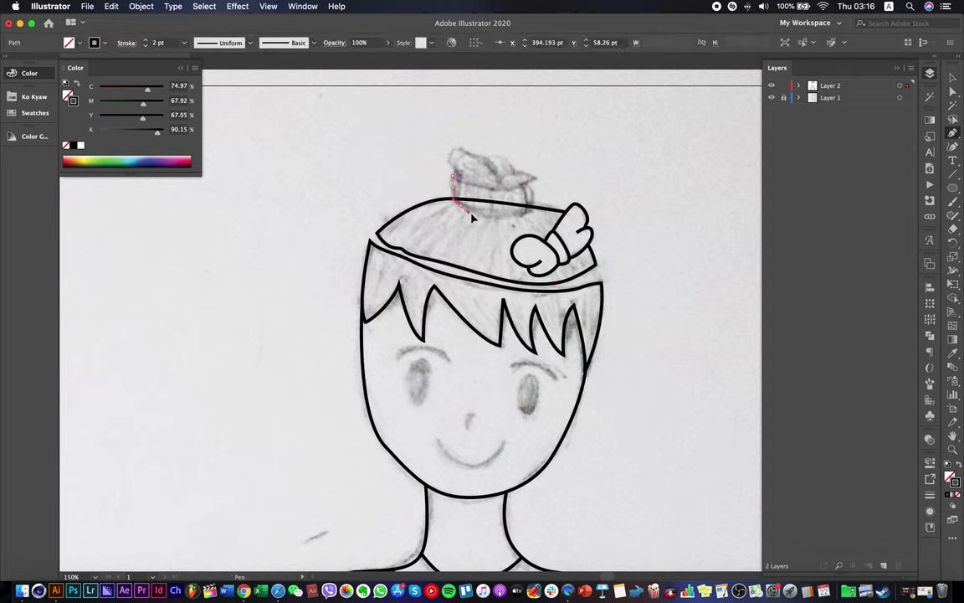
{"action": "left_click_drag", "start_coordinate": [471, 218], "coordinate": [444, 171]}
{"action": "left_click", "coordinate": [528, 211]}
{"action": "key", "text": "super+z"}
{"action": "left_click", "coordinate": [526, 183]}
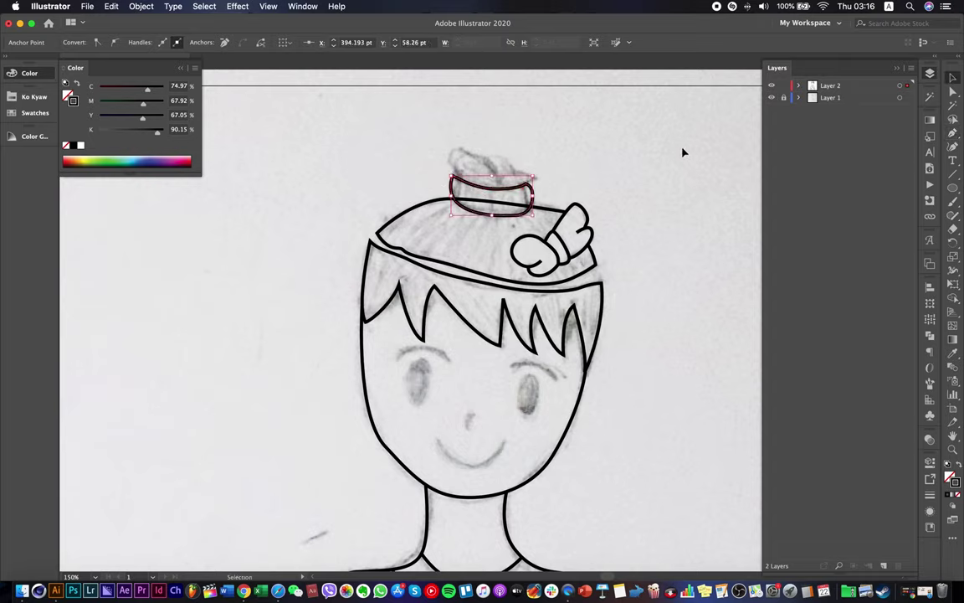
Fill the hair tie shape at the base of the bun with white, ffffff.
{"action": "key", "text": "v"}
{"action": "left_click", "coordinate": [68, 45]}
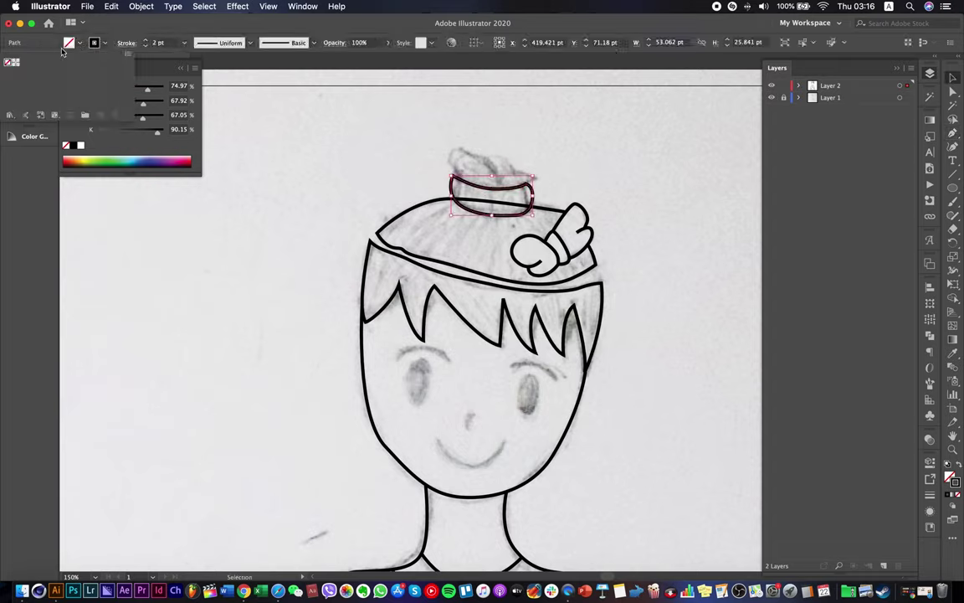
{"action": "double_click", "coordinate": [950, 479]}
{"action": "type", "text": "ffffff"}
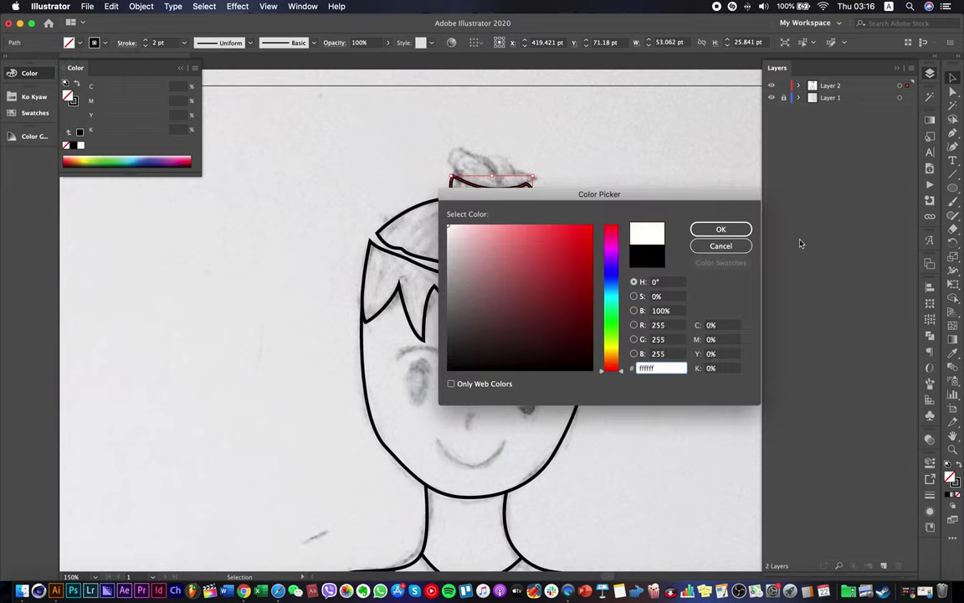
{"action": "left_click", "coordinate": [720, 228]}
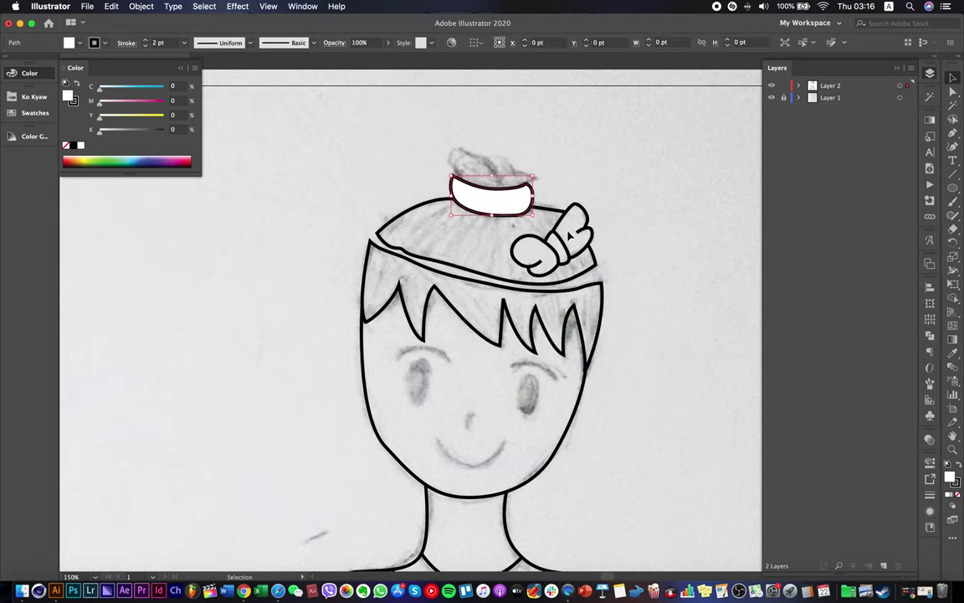
{"action": "left_click", "coordinate": [492, 158]}
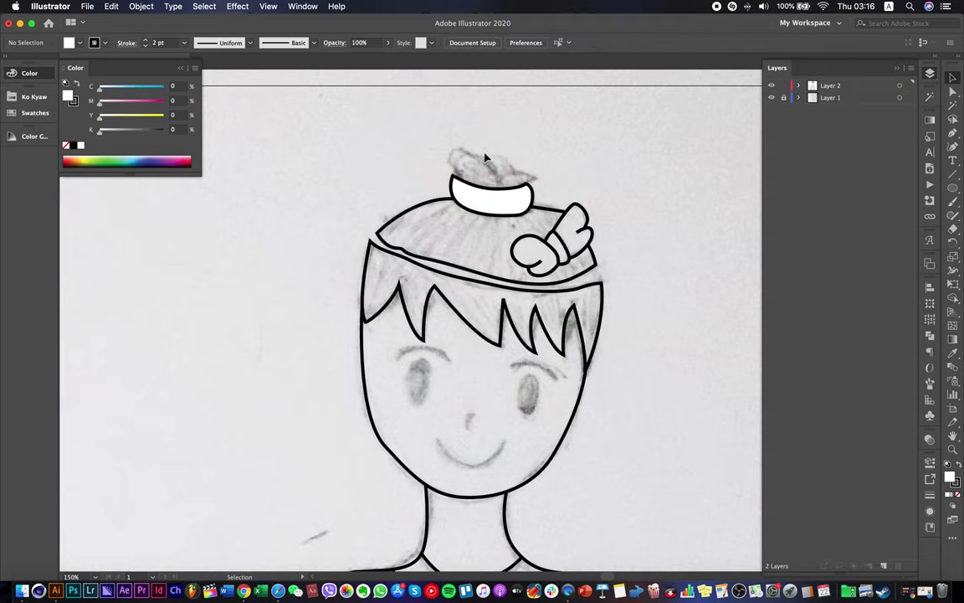
Trace the bun's left lobe as a closed white-filled leaf shape rising from the hair tie's upper left corner.
{"action": "scroll", "coordinate": [518, 145], "scroll_direction": "up", "scroll_amount": 3}
{"action": "scroll", "coordinate": [517, 145], "scroll_direction": "left", "scroll_amount": 3}
{"action": "left_click", "coordinate": [953, 133]}
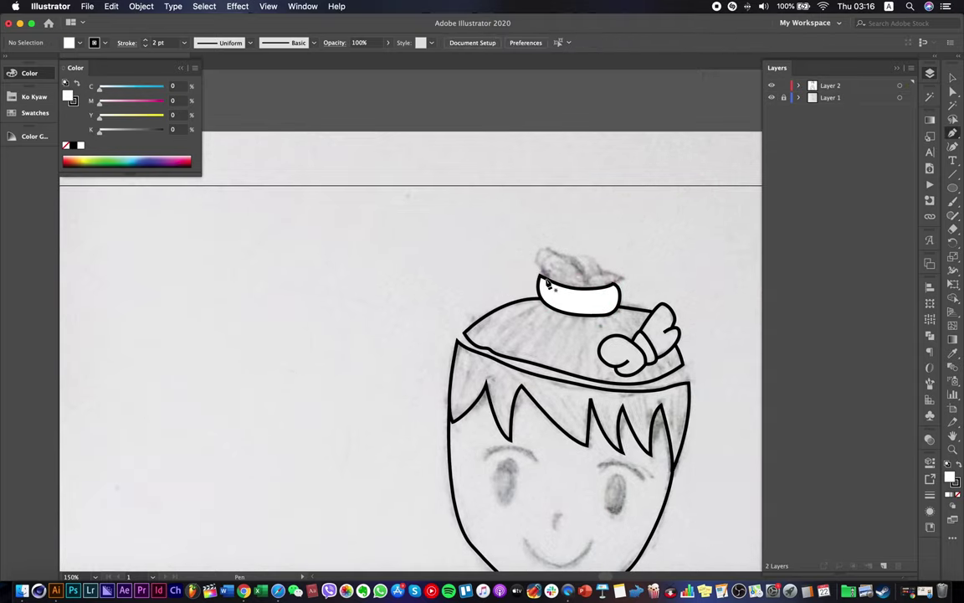
{"action": "mouse_move", "coordinate": [540, 275]}
{"action": "left_mouse_down"}
{"action": "mouse_move", "coordinate": [527, 249]}
{"action": "mouse_move", "coordinate": [586, 268]}
{"action": "left_mouse_up"}
{"action": "left_click", "coordinate": [587, 273]}
{"action": "left_click", "coordinate": [590, 289]}
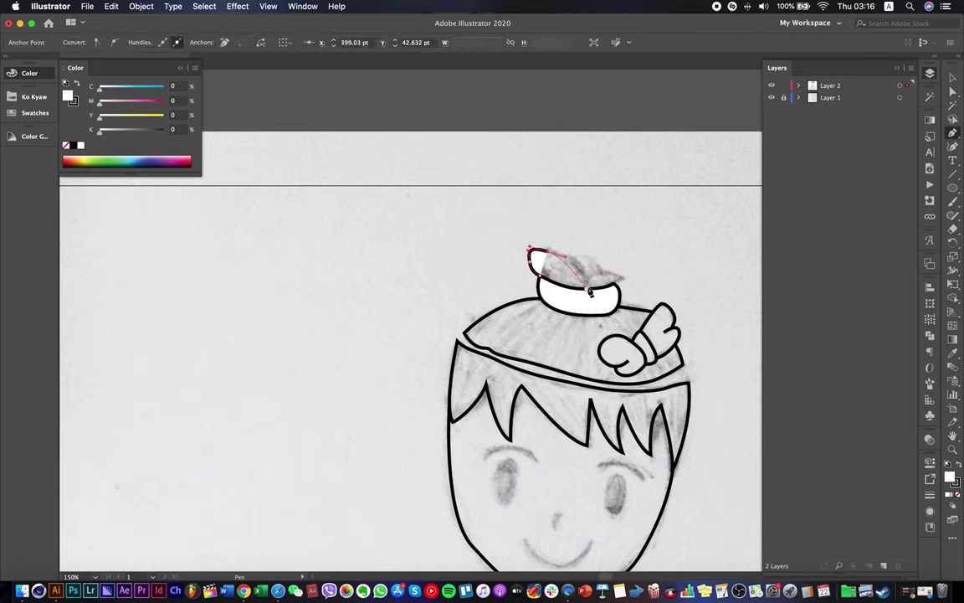
{"action": "left_click_drag", "start_coordinate": [540, 276], "coordinate": [514, 258]}
{"action": "key", "text": "super+shift+a"}
Trace the bun's smaller right lobe as a closed pointed leaf shape along the hair tie's upper right edge.
{"action": "left_click", "coordinate": [584, 281]}
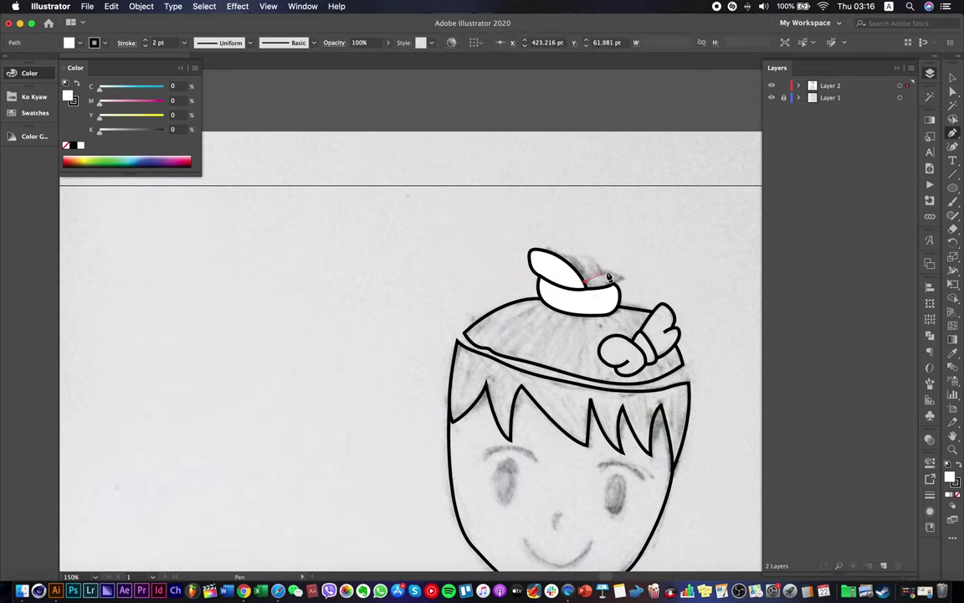
{"action": "left_click_drag", "start_coordinate": [607, 271], "coordinate": [640, 266]}
{"action": "left_click", "coordinate": [625, 279]}
{"action": "left_click", "coordinate": [618, 285]}
{"action": "mouse_move", "coordinate": [595, 288]}
{"action": "left_mouse_down"}
{"action": "mouse_move", "coordinate": [585, 289]}
{"action": "mouse_move", "coordinate": [595, 286]}
{"action": "left_mouse_up"}
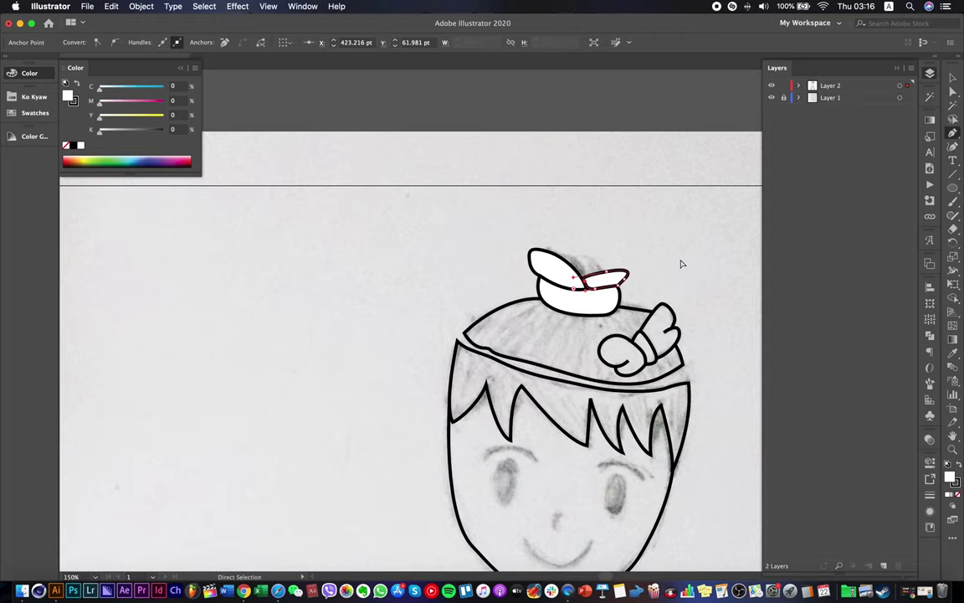
{"action": "key", "text": "super+shift+a"}
Trace the bun's middle lobe as a closed curved shape filling the gap between the left and right lobes.
{"action": "key", "text": "super+minus"}
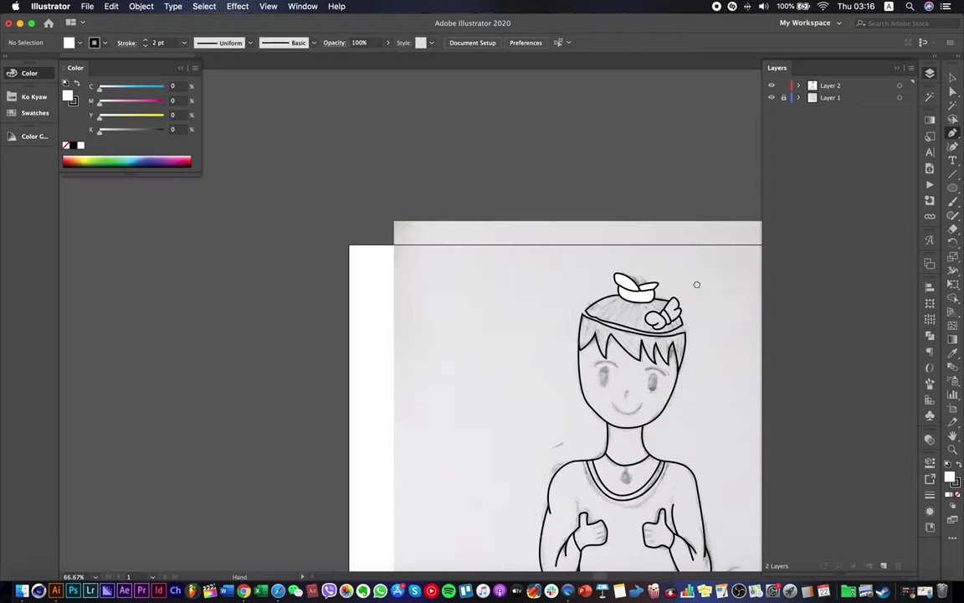
{"action": "key", "text": "super+minus"}
{"action": "left_click", "coordinate": [953, 92]}
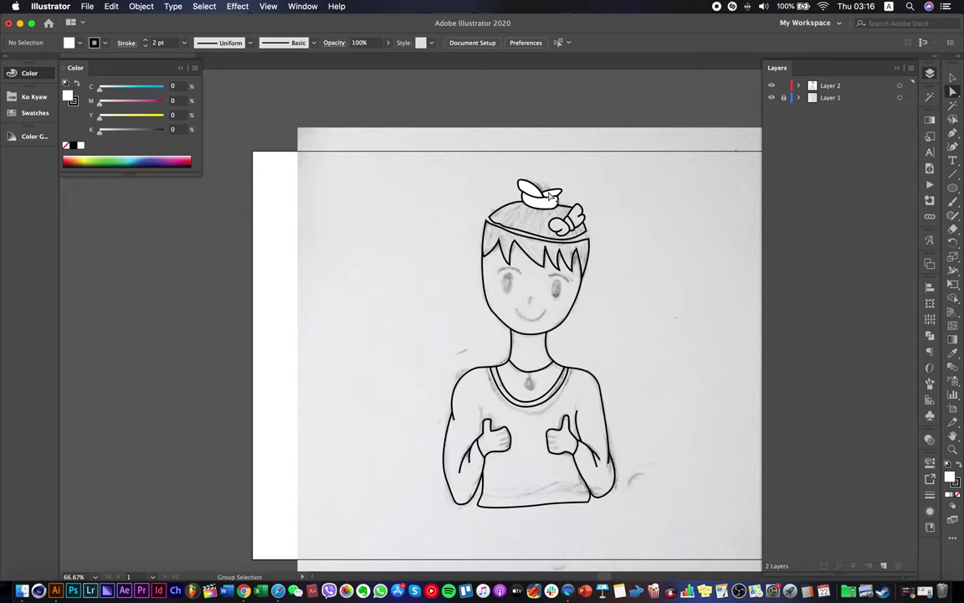
{"action": "key", "text": "super+plus"}
{"action": "key", "text": "super+plus"}
{"action": "key", "text": "super+plus"}
{"action": "key", "text": "p"}
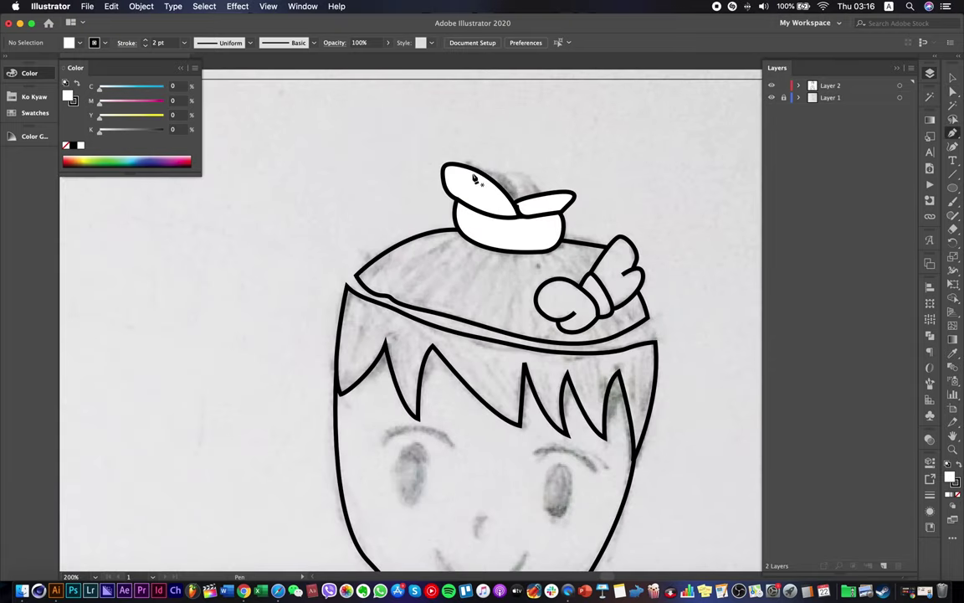
{"action": "left_click", "coordinate": [482, 172]}
{"action": "left_click_drag", "start_coordinate": [534, 197], "coordinate": [540, 219]}
{"action": "left_click", "coordinate": [533, 197], "text": "alt"}
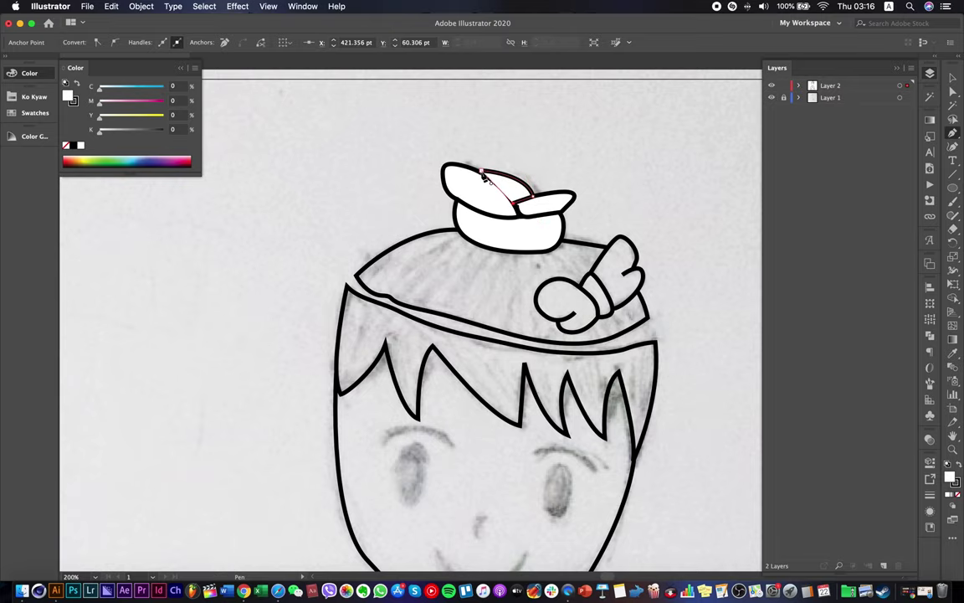
{"action": "left_click_drag", "start_coordinate": [483, 171], "coordinate": [461, 166]}
{"action": "left_click", "coordinate": [642, 163], "text": "super"}
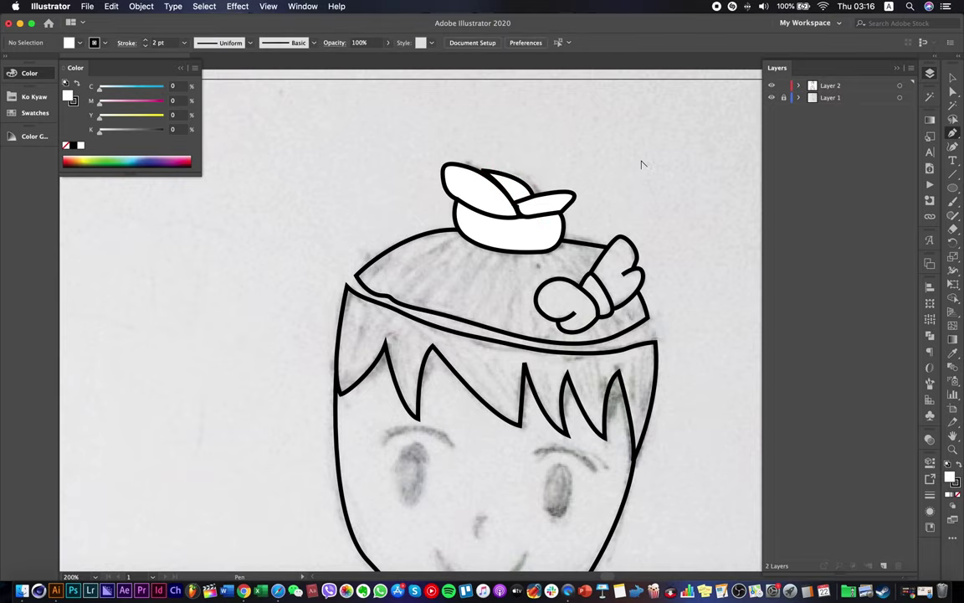
Move the crown outline's lower right corner point slightly down and outward towards the hairband's lower curve.
{"action": "scroll", "coordinate": [641, 163], "scroll_direction": "down", "scroll_amount": 2}
{"action": "left_click", "coordinate": [954, 78]}
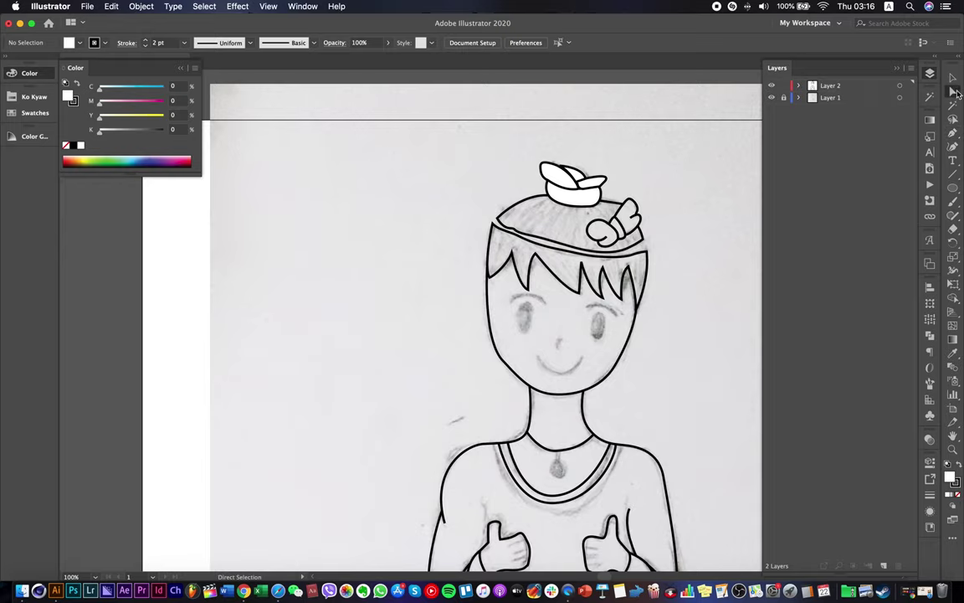
{"action": "left_click", "coordinate": [544, 200]}
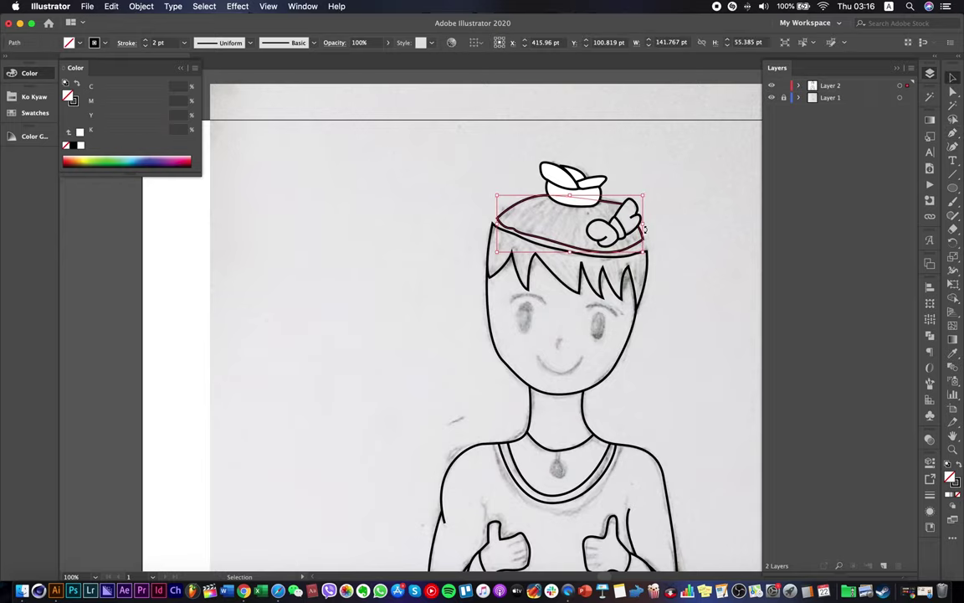
{"action": "left_click", "coordinate": [691, 224]}
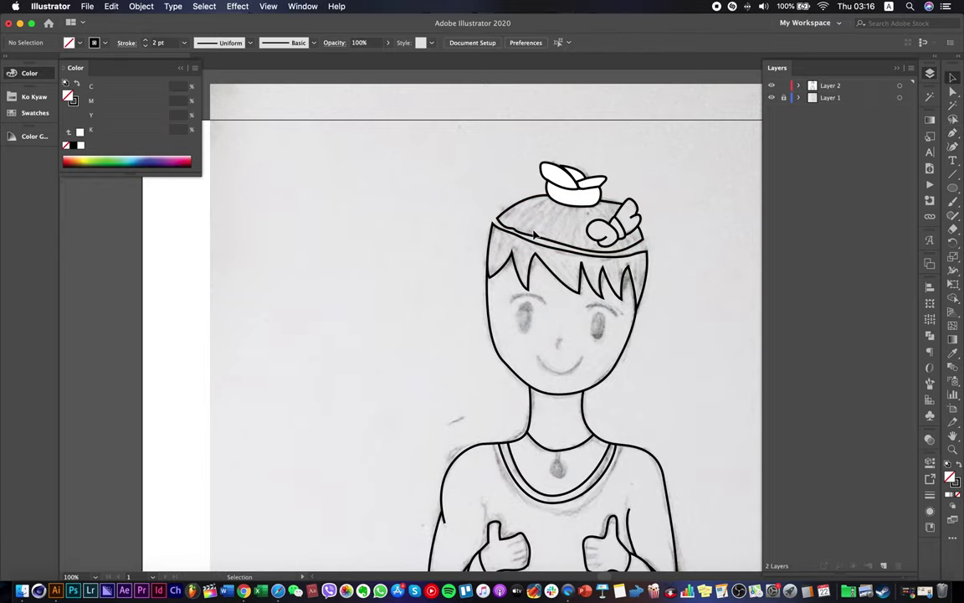
{"action": "scroll", "coordinate": [535, 236], "scroll_direction": "down", "scroll_amount": 1}
{"action": "scroll", "coordinate": [621, 244], "scroll_direction": "up", "scroll_amount": 3}
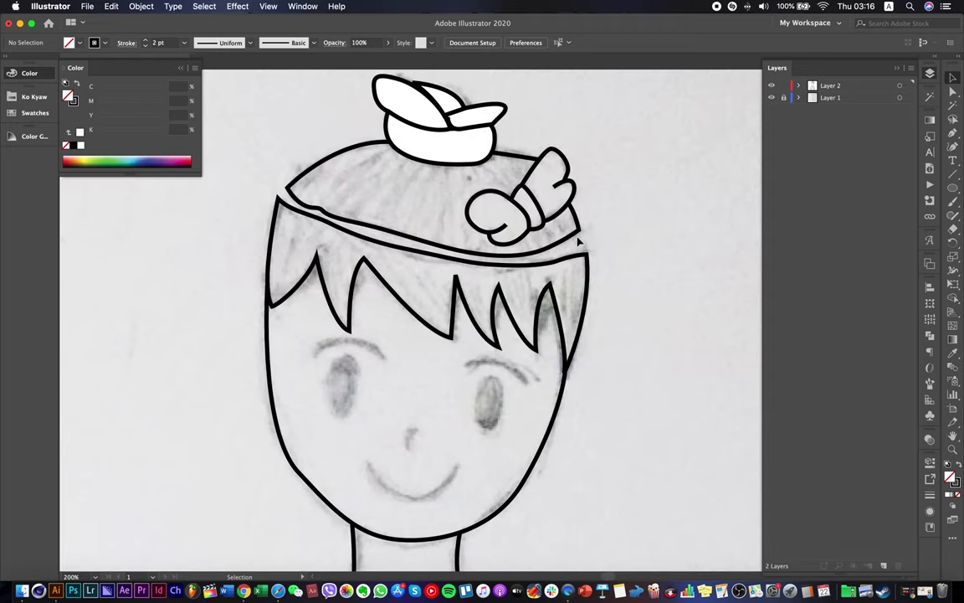
{"action": "key", "text": "a"}
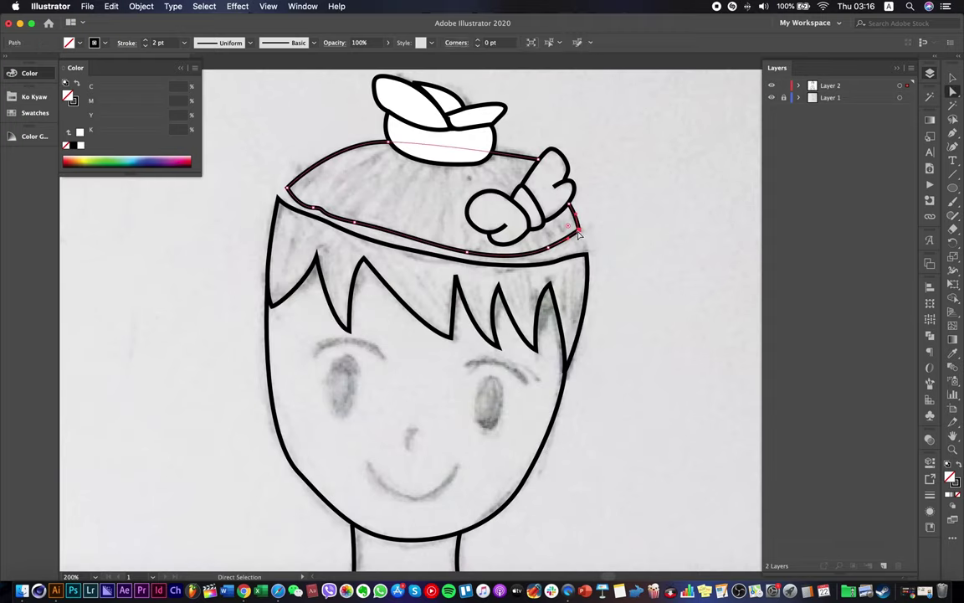
{"action": "left_click", "coordinate": [582, 238]}
{"action": "left_click_drag", "start_coordinate": [583, 242], "coordinate": [585, 242]}
{"action": "left_click", "coordinate": [702, 227]}
Close the hairband's right end with a short line from the crown's corner to the lower curve's end.
{"action": "key", "text": "p"}
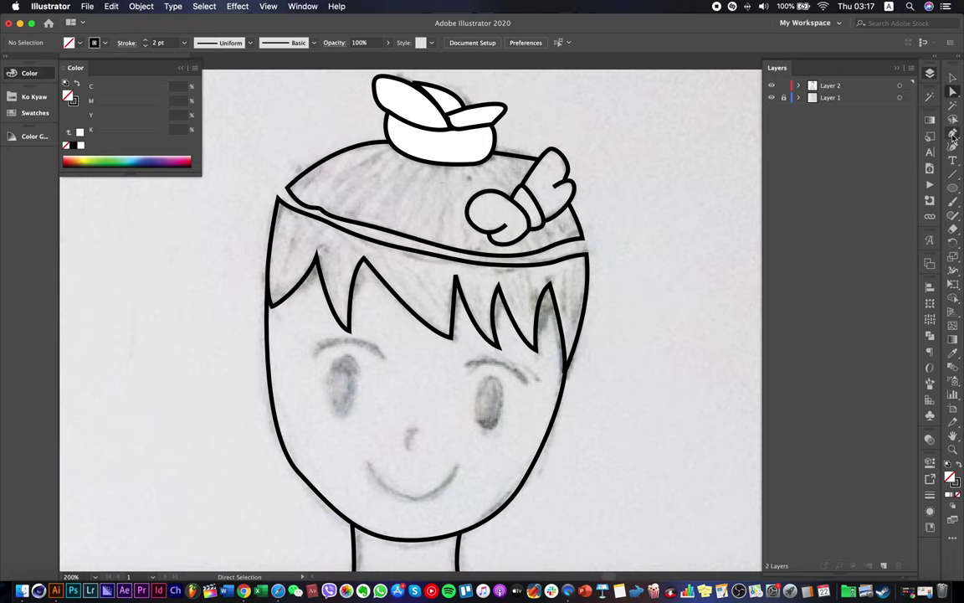
{"action": "left_click", "coordinate": [583, 240]}
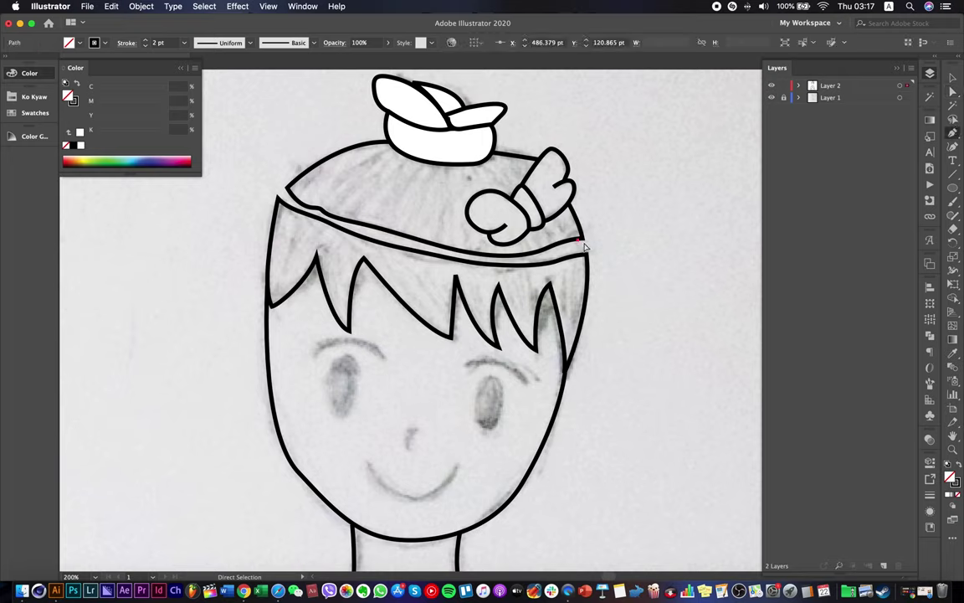
{"action": "key", "text": "super+z"}
{"action": "left_click", "coordinate": [583, 239]}
{"action": "left_click", "coordinate": [586, 254]}
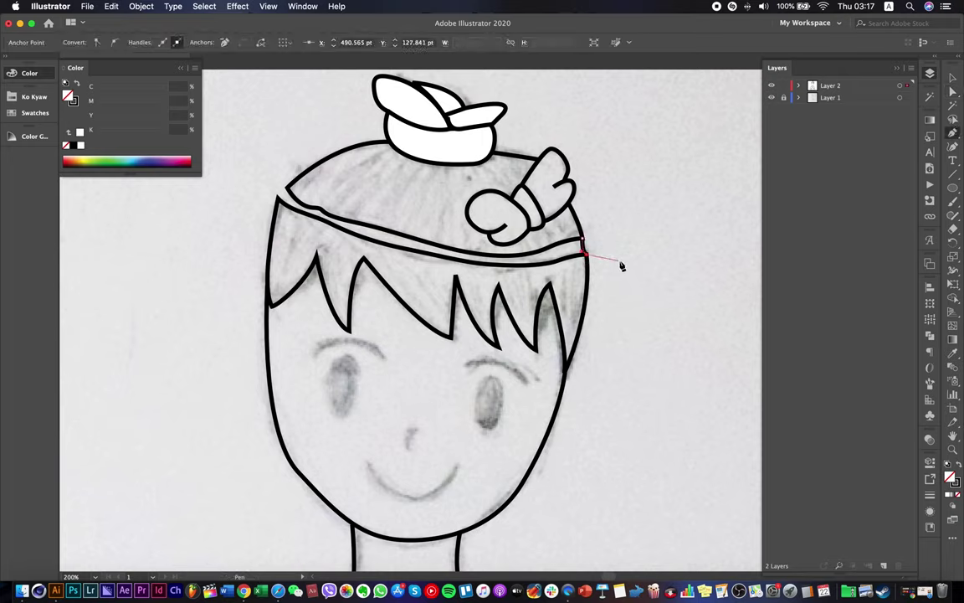
{"action": "left_click", "coordinate": [622, 265], "text": "super"}
Close the hairband's left end with a short segment between the fringe's upper left corner and the crown's left tip.
{"action": "left_click", "coordinate": [279, 200]}
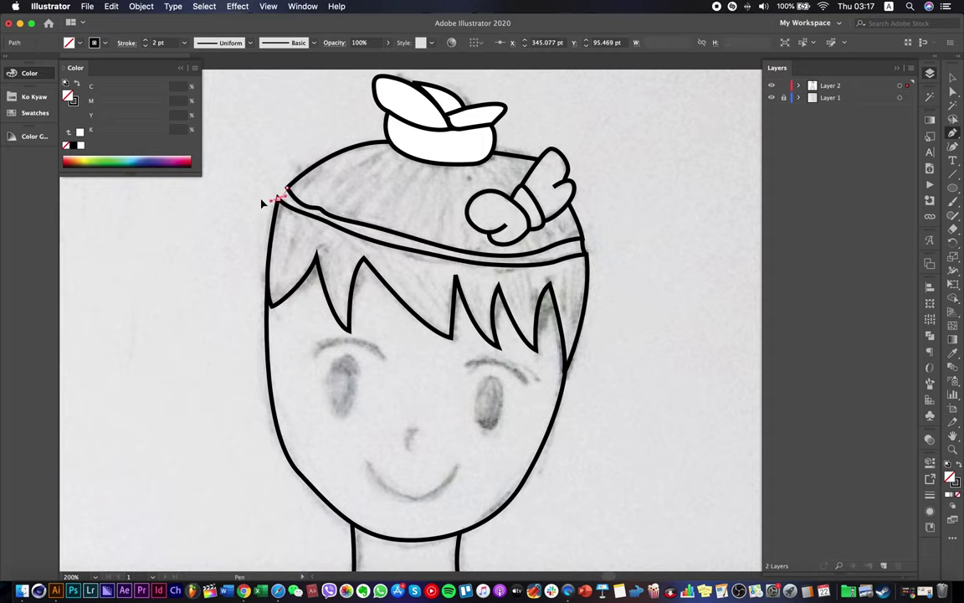
{"action": "left_click_drag", "start_coordinate": [262, 203], "coordinate": [260, 210]}
{"action": "left_click", "coordinate": [249, 232], "text": "super"}
{"action": "scroll", "coordinate": [304, 249], "scroll_direction": "down", "scroll_amount": 3}
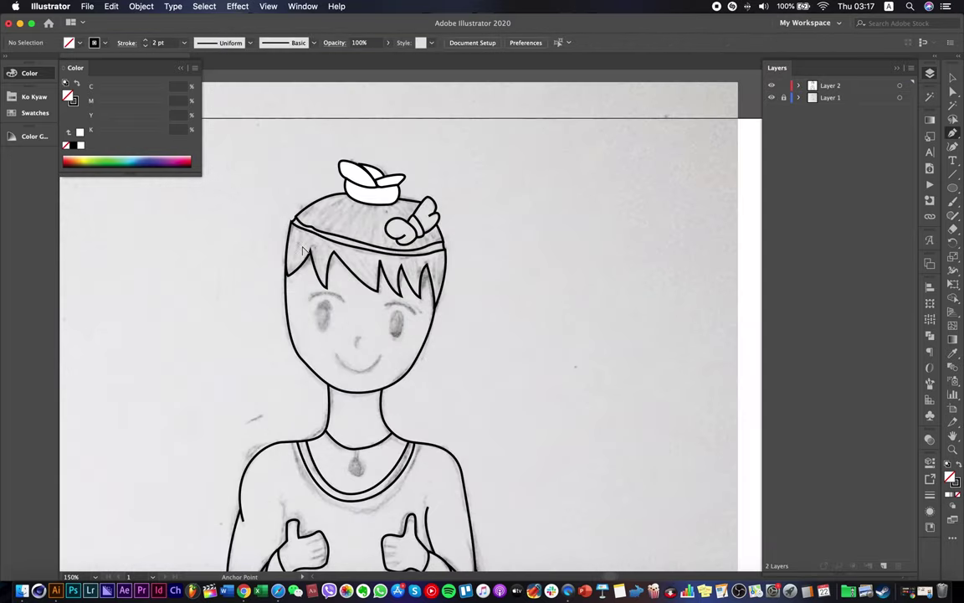
Smooth the left side of the jaw by adjusting the face outline's lower left anchor and its handle.
{"action": "left_click_drag", "start_coordinate": [298, 331], "coordinate": [606, 190]}
{"action": "left_click_drag", "start_coordinate": [696, 164], "coordinate": [588, 193]}
{"action": "key", "text": "a"}
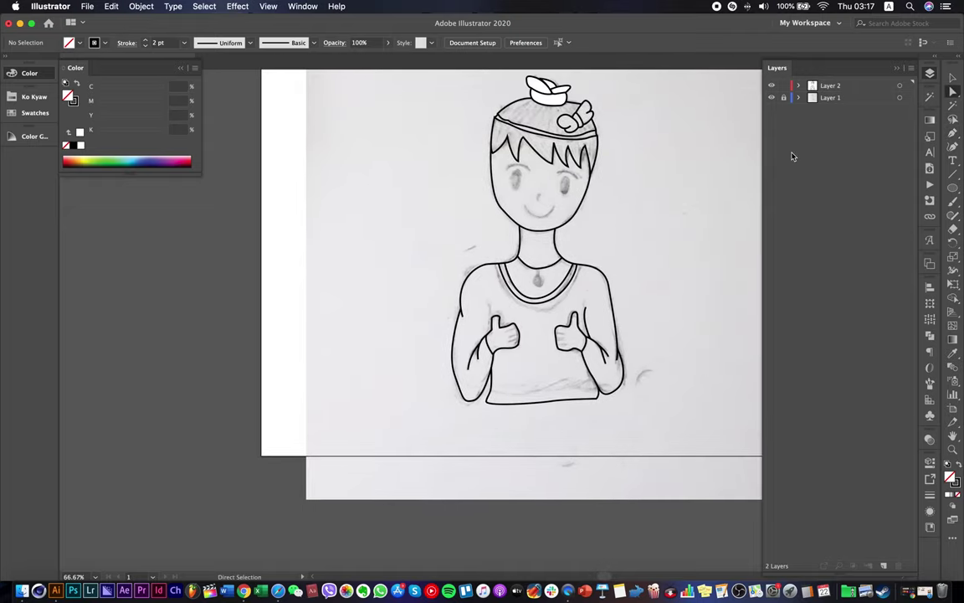
{"action": "left_click", "coordinate": [502, 215]}
{"action": "scroll", "coordinate": [511, 196], "scroll_direction": "up", "scroll_amount": 2, "text": "alt"}
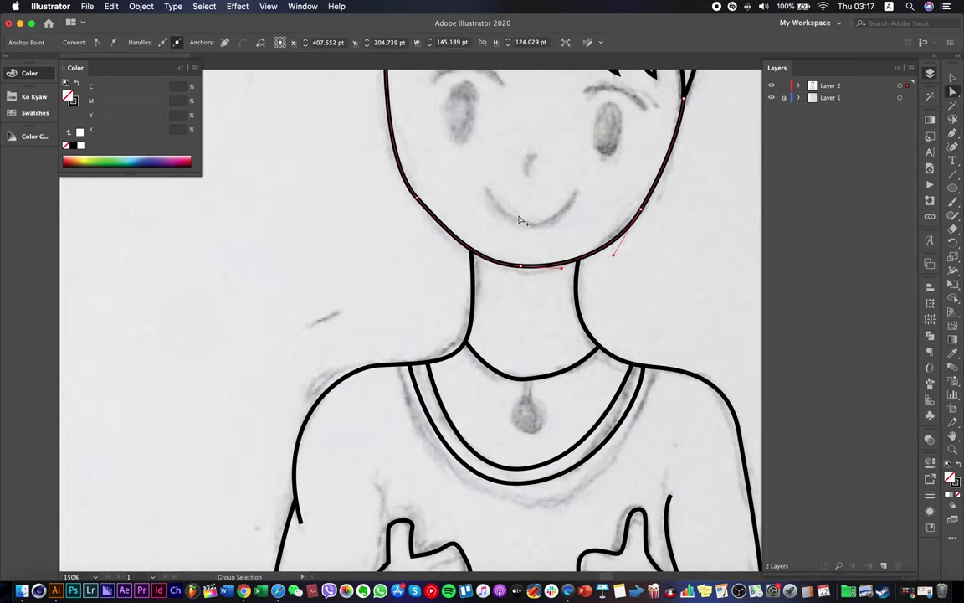
{"action": "scroll", "coordinate": [466, 224], "scroll_direction": "down", "scroll_amount": 2, "text": "alt"}
{"action": "left_click", "coordinate": [427, 194]}
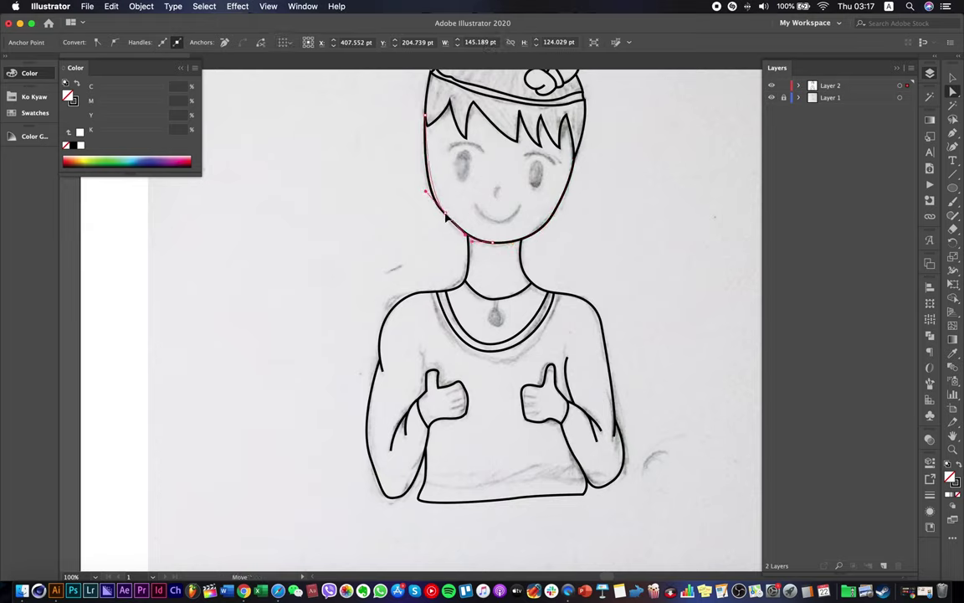
{"action": "left_click_drag", "start_coordinate": [425, 191], "coordinate": [423, 186]}
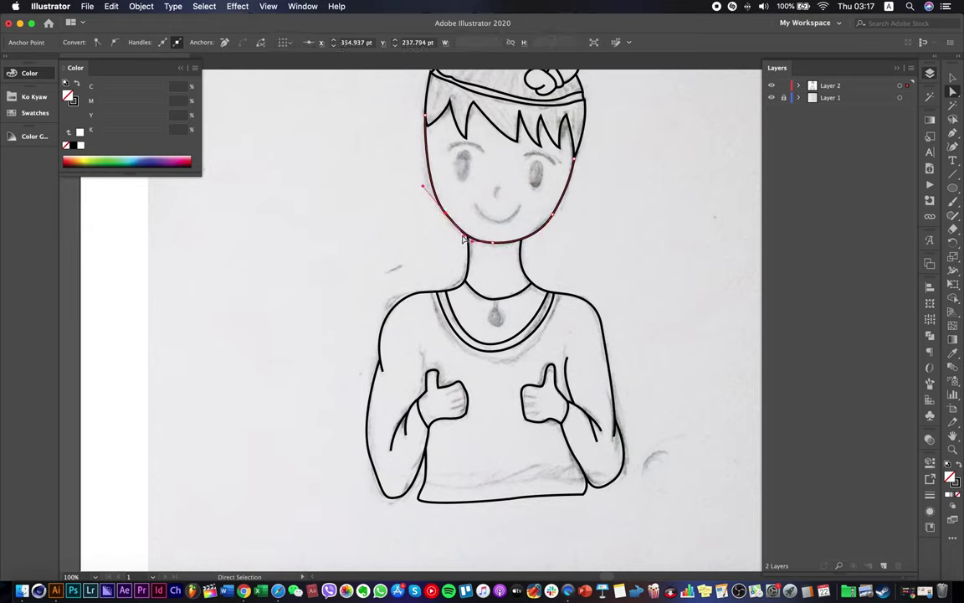
Round the right side of the jaw and the chin by adjusting their anchor points and handles.
{"action": "left_click", "coordinate": [552, 215]}
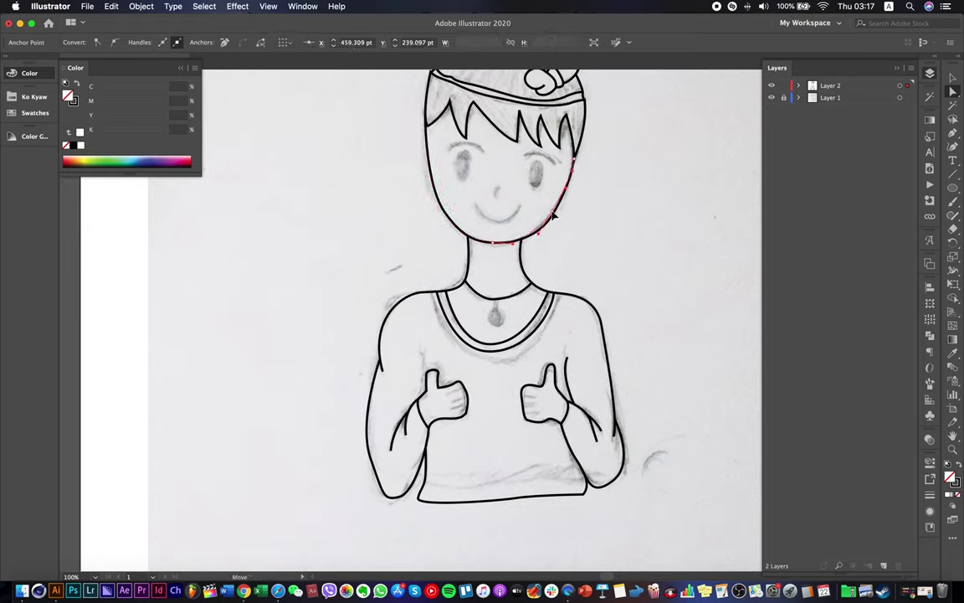
{"action": "left_click_drag", "start_coordinate": [551, 211], "coordinate": [538, 234]}
{"action": "left_click", "coordinate": [509, 245]}
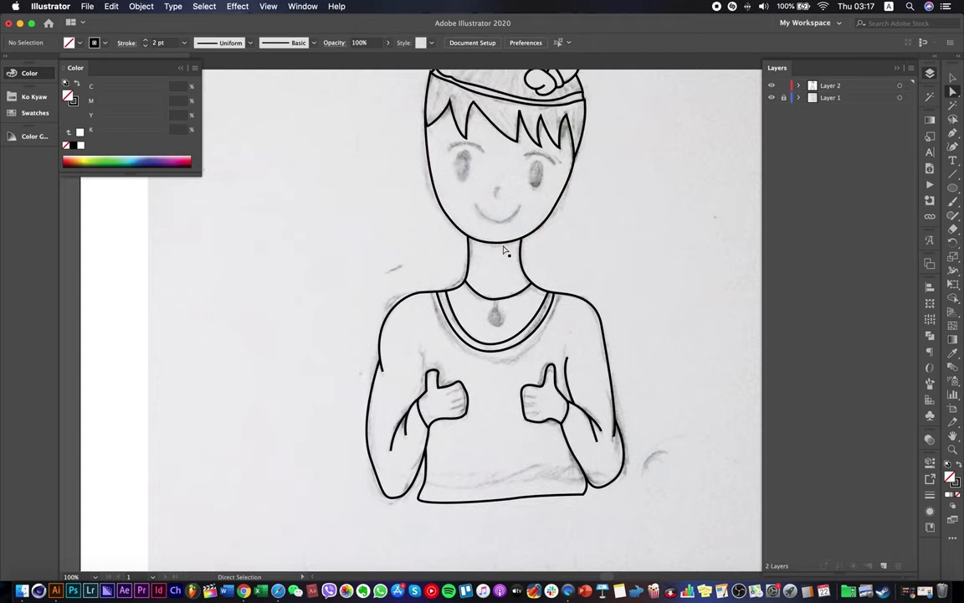
{"action": "left_click", "coordinate": [500, 245]}
{"action": "left_click_drag", "start_coordinate": [498, 246], "coordinate": [498, 245]}
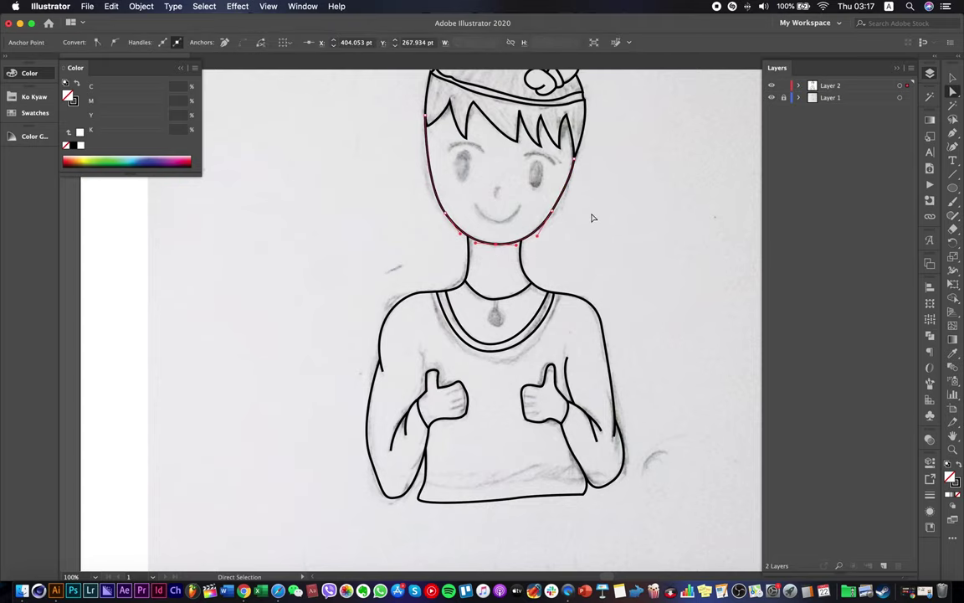
{"action": "left_click", "coordinate": [598, 219]}
Draw a narrow vertical ellipse about 12 by 23 pt over the sketched left eye.
{"action": "left_click_drag", "start_coordinate": [657, 170], "coordinate": [699, 257]}
{"action": "left_click", "coordinate": [955, 191]}
{"action": "left_click_drag", "start_coordinate": [959, 196], "coordinate": [857, 217]}
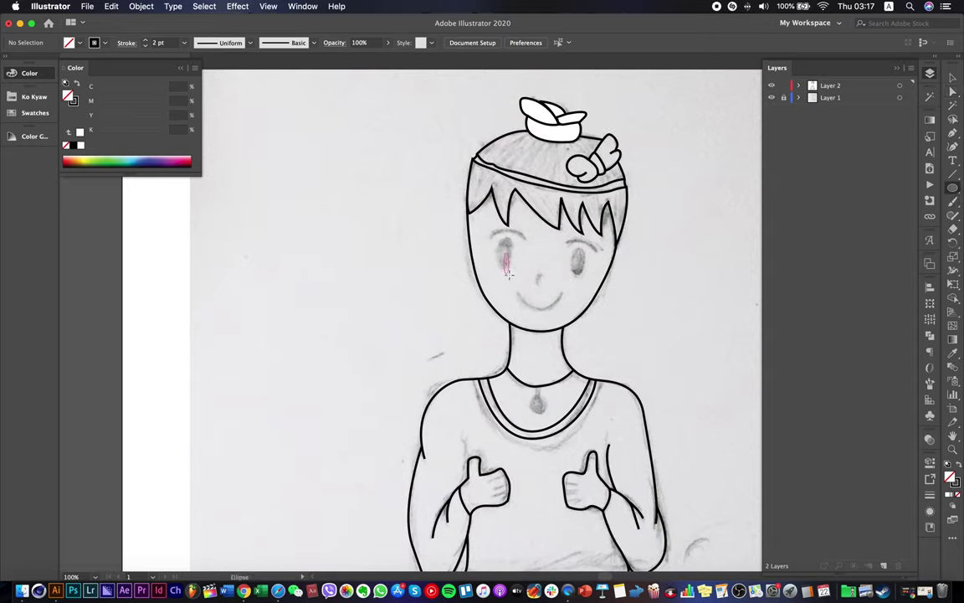
{"action": "left_click_drag", "start_coordinate": [508, 273], "coordinate": [509, 265]}
{"action": "key", "text": "v"}
{"action": "left_click", "coordinate": [287, 135]}
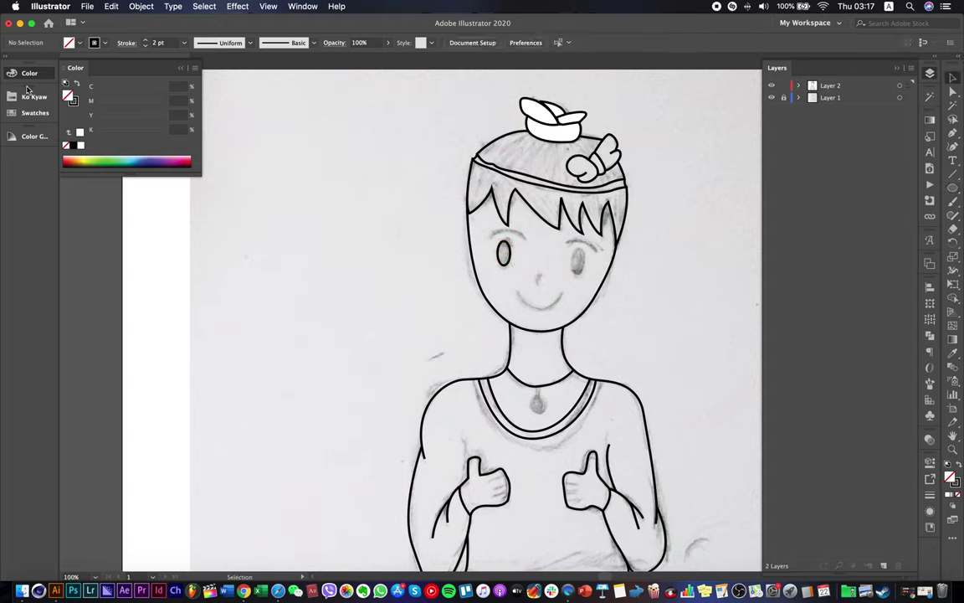
Fill the left eye ellipse with the very dark red-brown swatch from the Ko Kyaw library and set its stroke to 0 pt.
{"action": "left_click", "coordinate": [31, 96]}
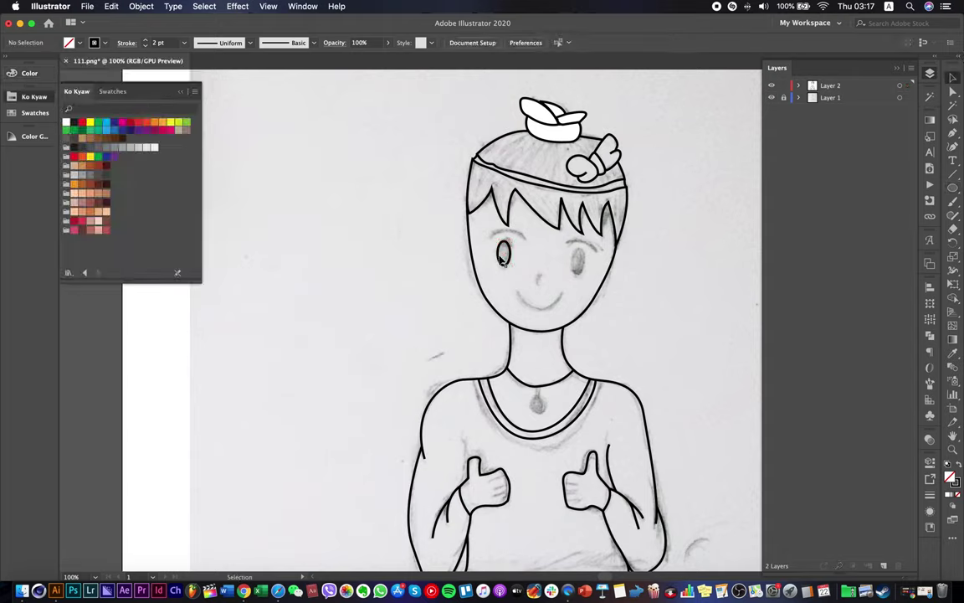
{"action": "left_click", "coordinate": [502, 262]}
{"action": "left_click", "coordinate": [106, 167]}
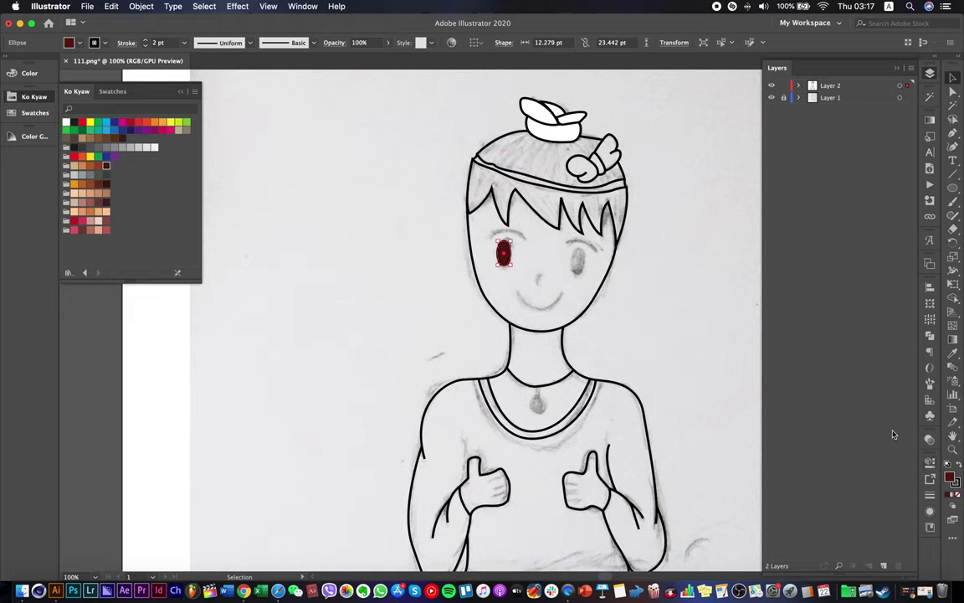
{"action": "left_click", "coordinate": [146, 47]}
{"action": "left_click", "coordinate": [146, 47]}
{"action": "left_click", "coordinate": [521, 262]}
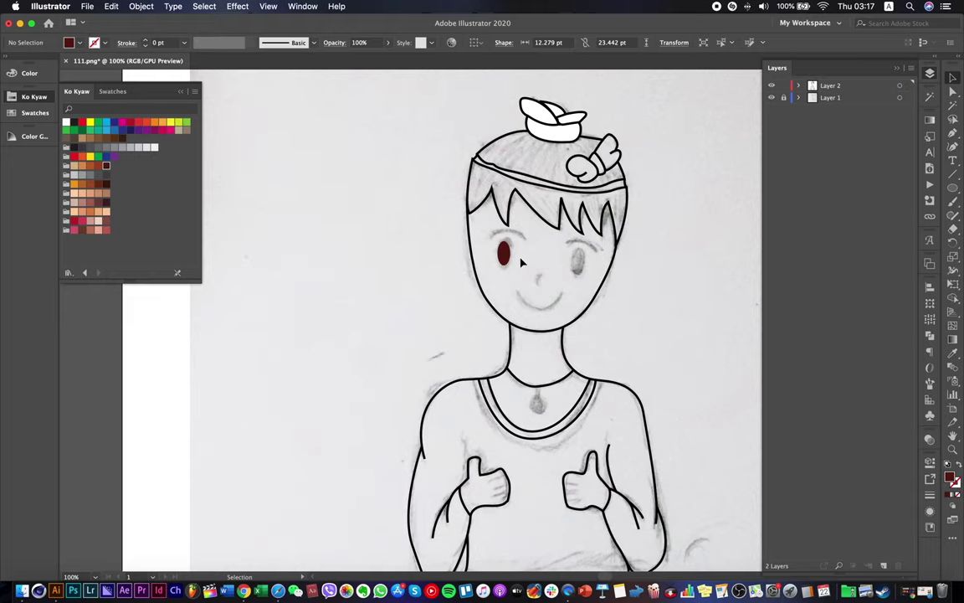
Widen the left eye ellipse to about 13.7 pt and place a copy of it over the sketched right eye.
{"action": "left_click", "coordinate": [506, 256]}
{"action": "scroll", "coordinate": [515, 256], "scroll_direction": "up", "scroll_amount": 1}
{"action": "left_click_drag", "start_coordinate": [511, 253], "coordinate": [653, 289]}
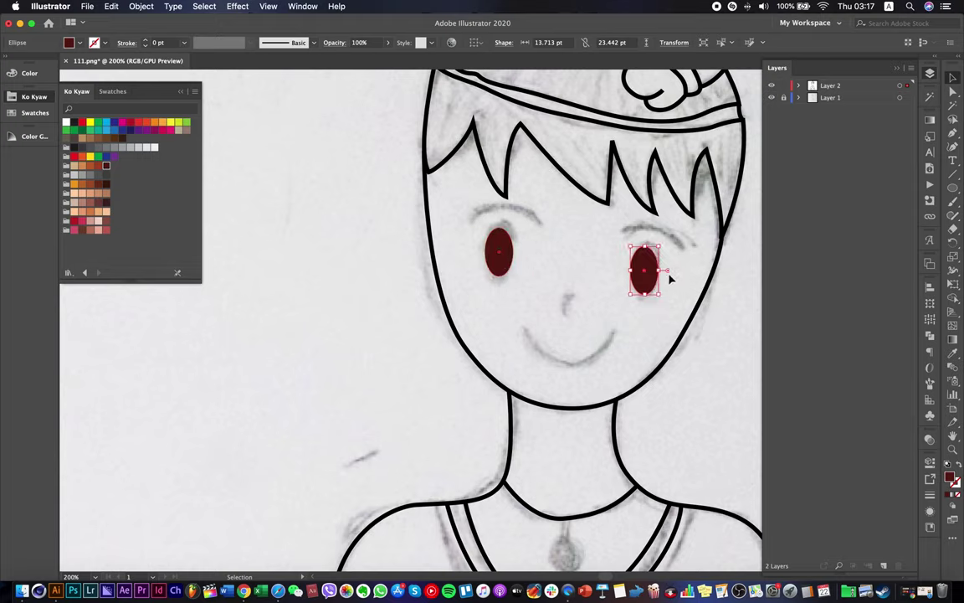
{"action": "left_click", "coordinate": [327, 200]}
Trace the sketched left eyebrow with the Pen tool as one arched open path about 36 pt wide.
{"action": "key", "text": "p"}
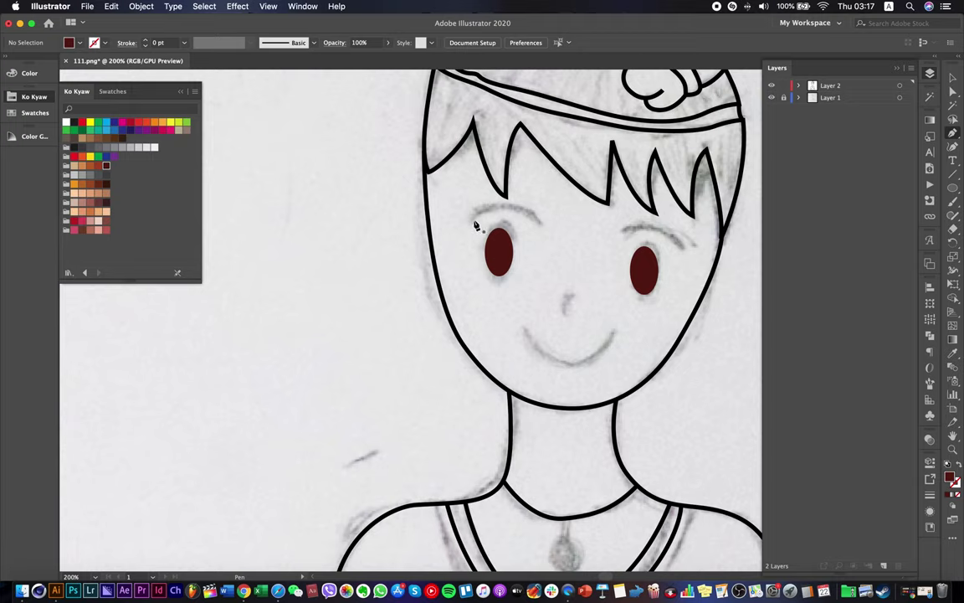
{"action": "left_click", "coordinate": [466, 222]}
{"action": "left_click_drag", "start_coordinate": [540, 228], "coordinate": [569, 273]}
{"action": "right_click", "coordinate": [540, 231]}
{"action": "left_click", "coordinate": [380, 286]}
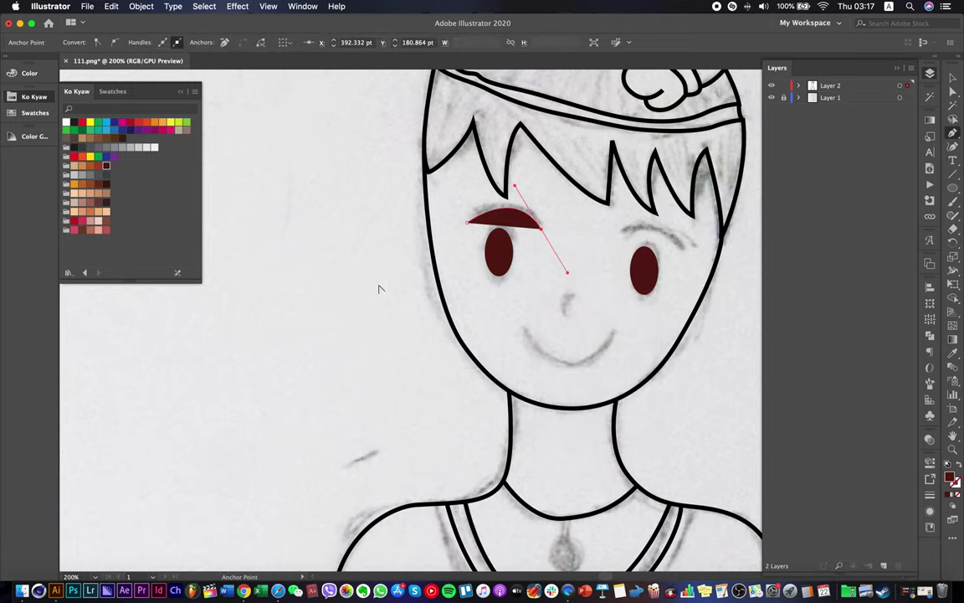
{"action": "right_click", "coordinate": [540, 232]}
{"action": "right_click", "coordinate": [544, 233]}
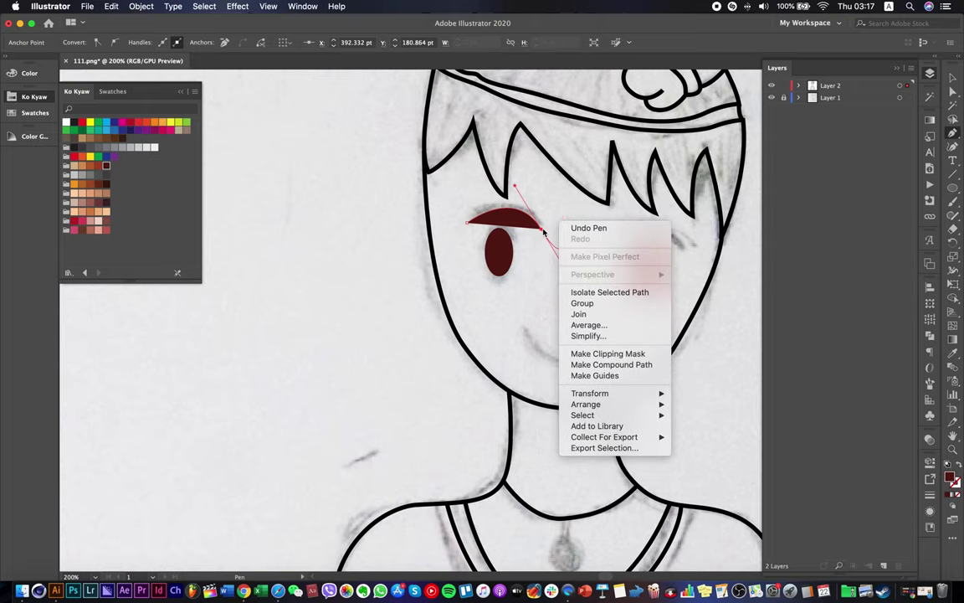
{"action": "key", "text": "Escape"}
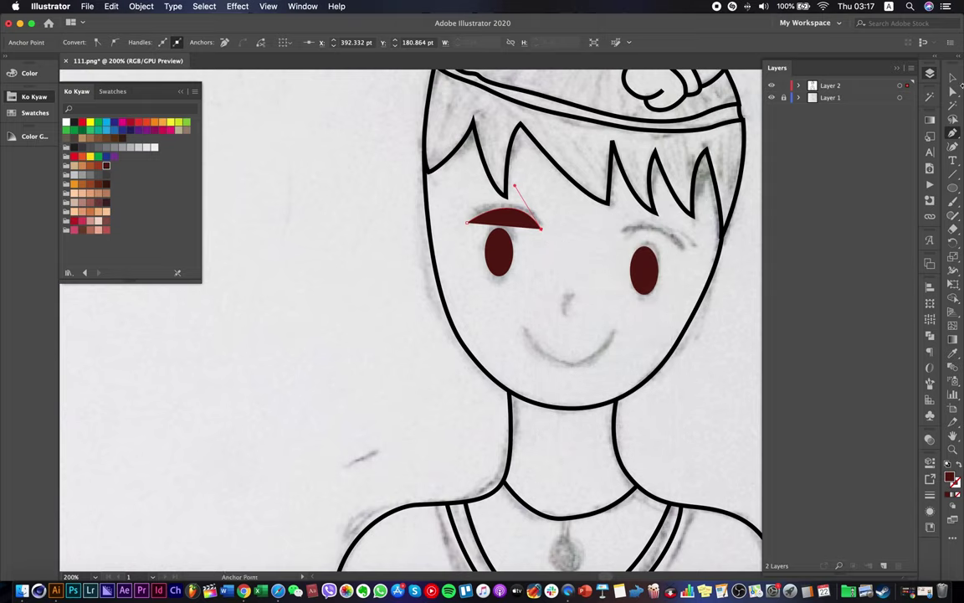
Give the left eyebrow path a 3 pt black stroke and remove its fill.
{"action": "key", "text": "v"}
{"action": "left_click", "coordinate": [613, 180]}
{"action": "left_click", "coordinate": [519, 221]}
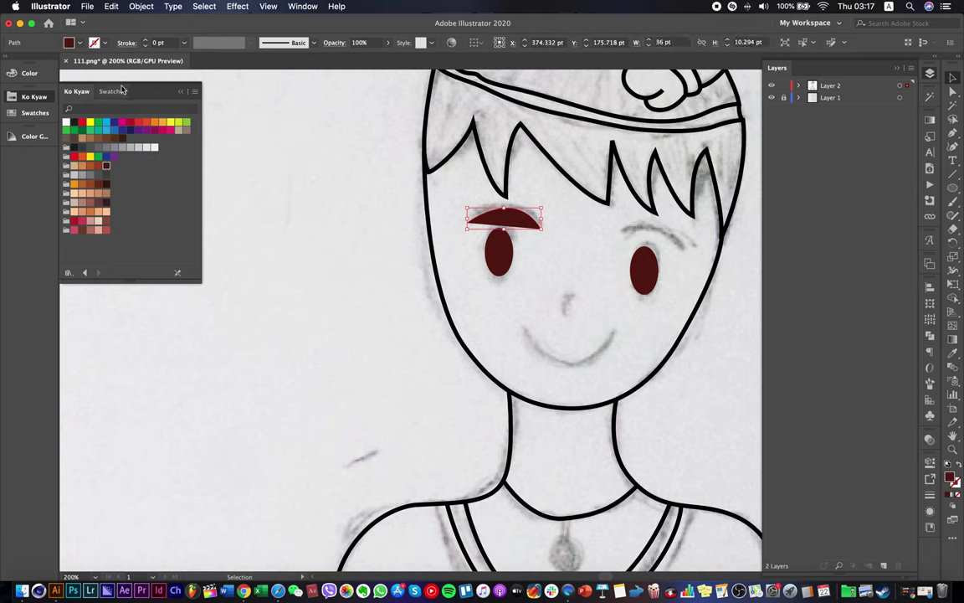
{"action": "left_click", "coordinate": [146, 41]}
{"action": "left_click", "coordinate": [145, 41]}
{"action": "left_click", "coordinate": [146, 41]}
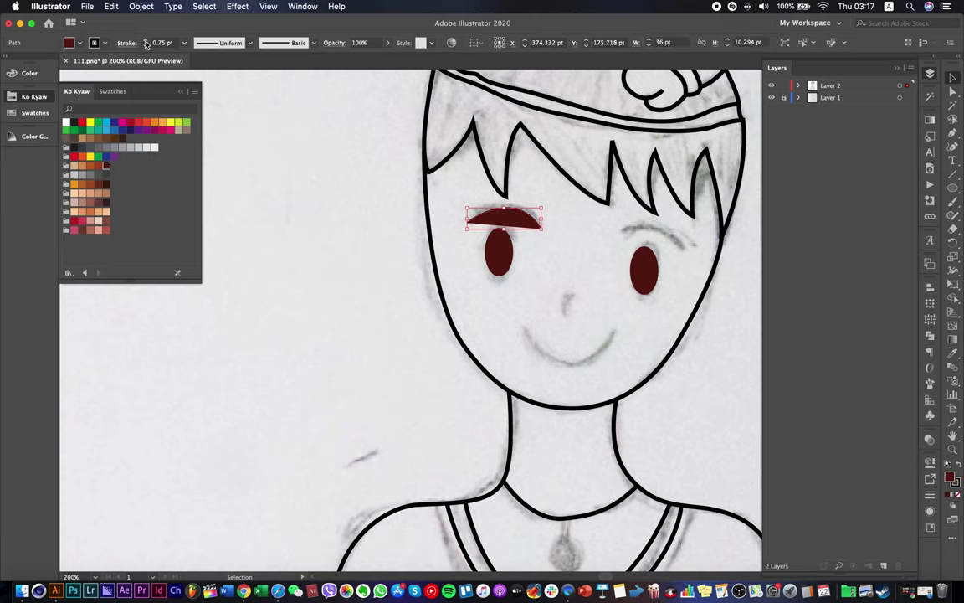
{"action": "left_click", "coordinate": [146, 41]}
{"action": "left_click", "coordinate": [146, 41]}
{"action": "left_click", "coordinate": [146, 41]}
{"action": "left_click", "coordinate": [69, 42]}
{"action": "left_click", "coordinate": [9, 61]}
{"action": "left_click", "coordinate": [12, 63]}
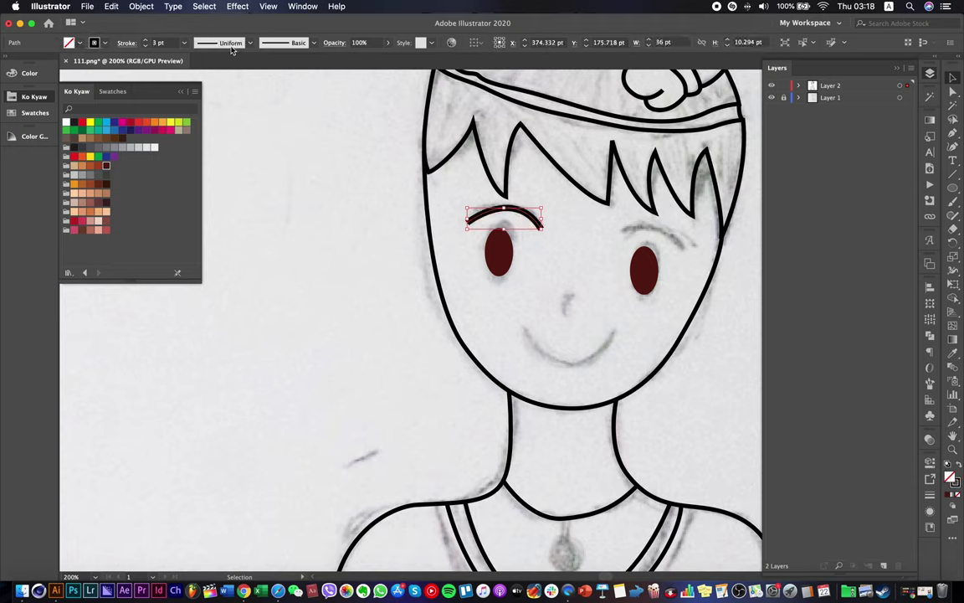
Apply the variable width profile that tapers at both ends to the left eyebrow's stroke.
{"action": "left_click", "coordinate": [243, 43]}
{"action": "left_click", "coordinate": [200, 75]}
{"action": "left_click", "coordinate": [579, 233]}
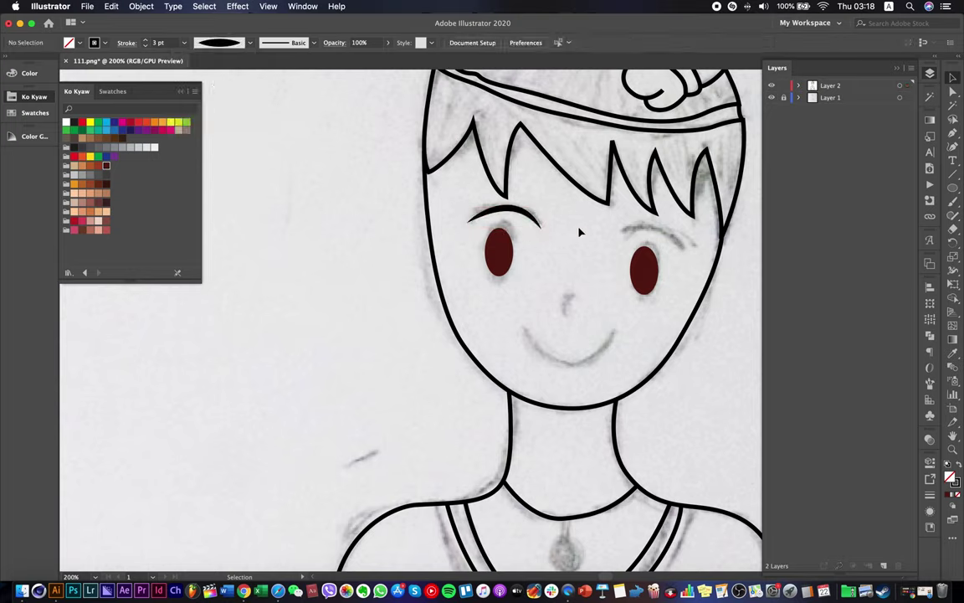
Duplicate the left eyebrow and place the copy over the sketched right eyebrow.
{"action": "left_click", "coordinate": [532, 220]}
{"action": "left_click_drag", "start_coordinate": [532, 221], "coordinate": [680, 242]}
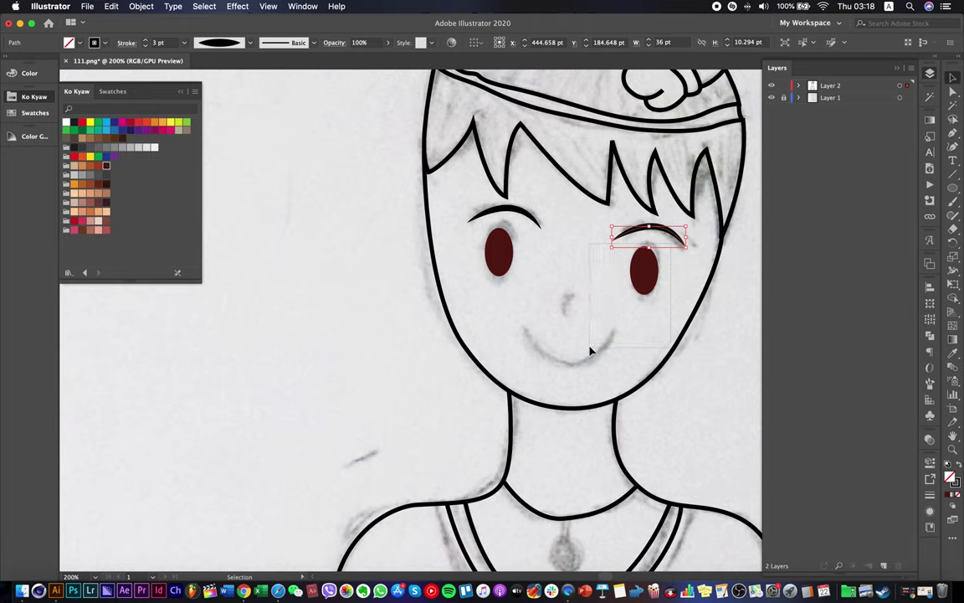
{"action": "left_click_drag", "start_coordinate": [590, 348], "coordinate": [589, 348]}
{"action": "left_click", "coordinate": [685, 274]}
Place a flipped copy of the right eyebrow on the sketched smile and fit its end points and curve handle to the mouth line.
{"action": "left_click", "coordinate": [669, 235]}
{"action": "left_click_drag", "start_coordinate": [691, 251], "coordinate": [533, 355]}
{"action": "left_click", "coordinate": [952, 91]}
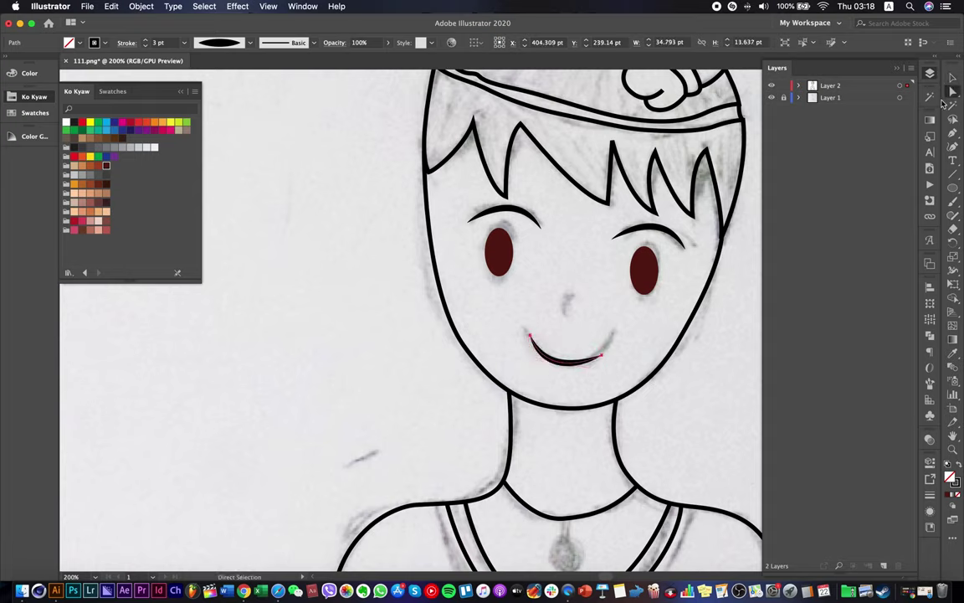
{"action": "left_click_drag", "start_coordinate": [602, 356], "coordinate": [612, 332]}
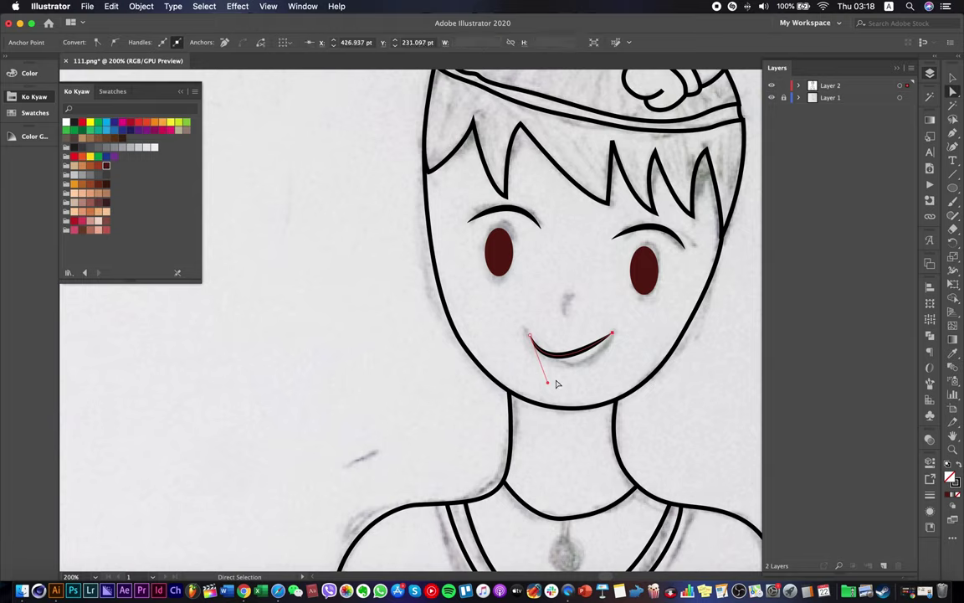
{"action": "left_click_drag", "start_coordinate": [549, 384], "coordinate": [557, 401]}
{"action": "left_click_drag", "start_coordinate": [530, 335], "coordinate": [527, 332]}
{"action": "left_click", "coordinate": [527, 334]}
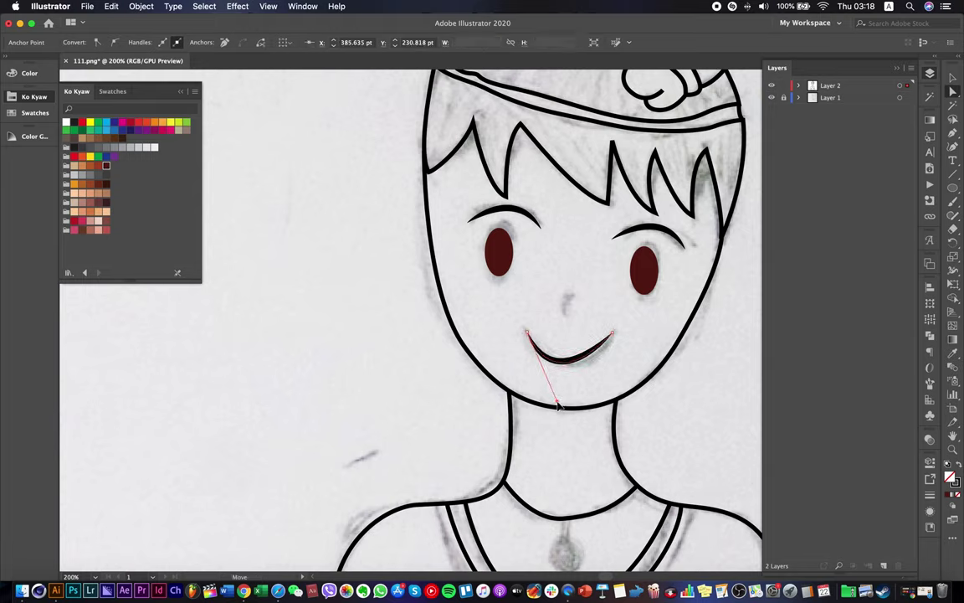
{"action": "left_click", "coordinate": [705, 410]}
Trace the sketched nose with the Pen tool as a short curved line about 11 pt high.
{"action": "left_click", "coordinate": [953, 135]}
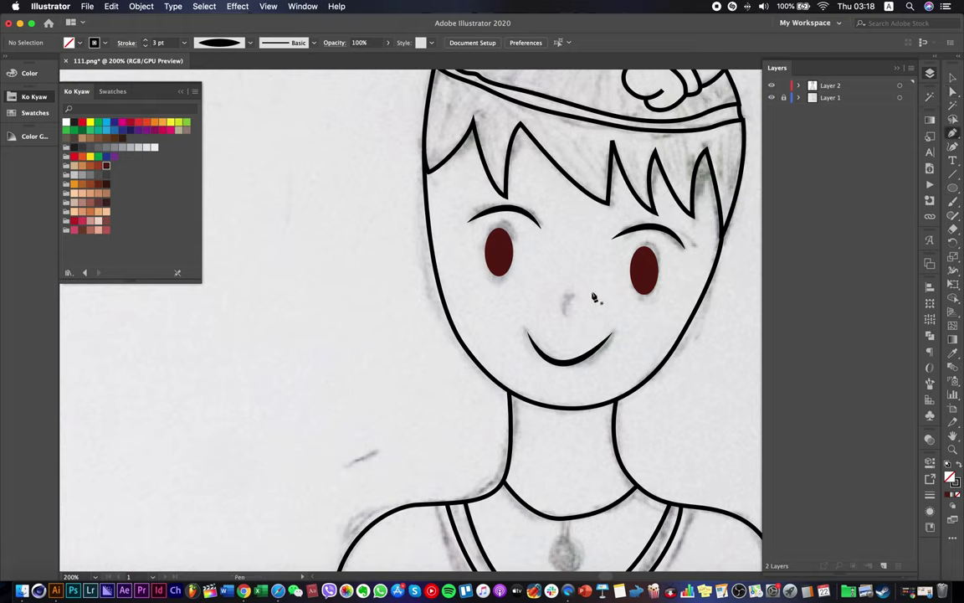
{"action": "left_click", "coordinate": [572, 297]}
{"action": "left_click_drag", "start_coordinate": [567, 318], "coordinate": [578, 329]}
{"action": "left_click", "coordinate": [567, 318]}
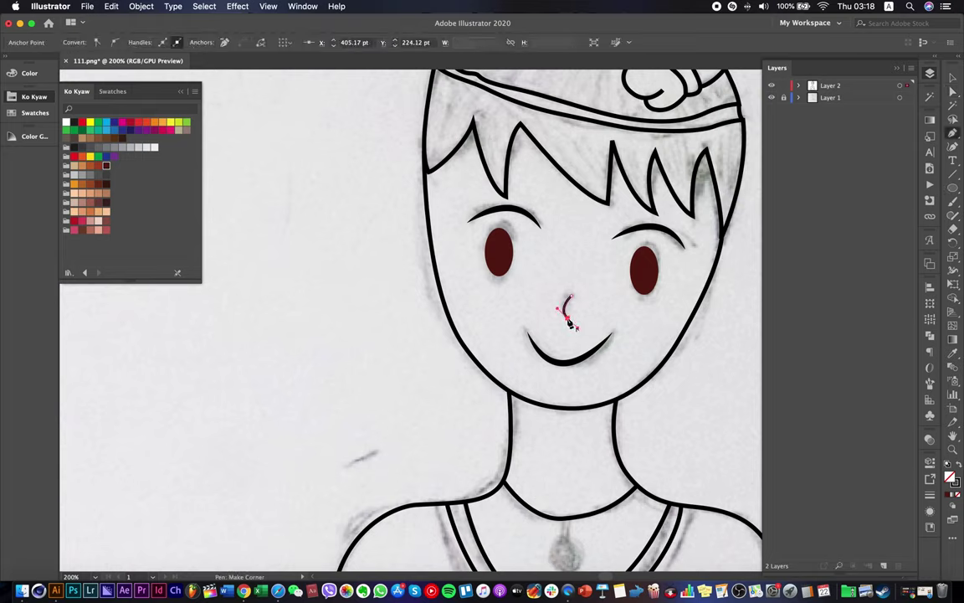
{"action": "left_click", "coordinate": [953, 77]}
{"action": "left_click", "coordinate": [742, 351]}
Set the nose line's stroke to 3 pt with the width profile that tapers at both ends.
{"action": "left_click", "coordinate": [565, 308]}
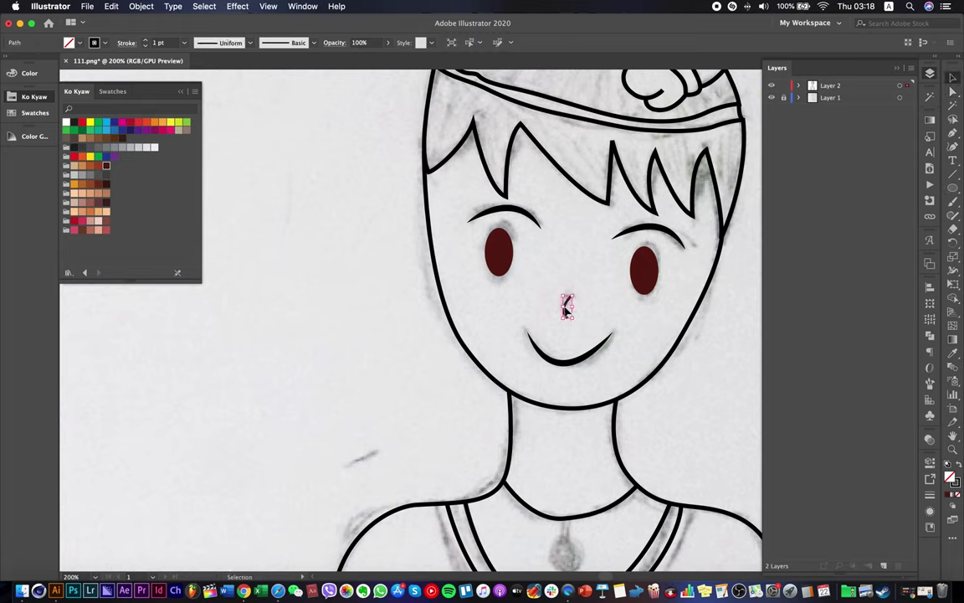
{"action": "left_click", "coordinate": [147, 41]}
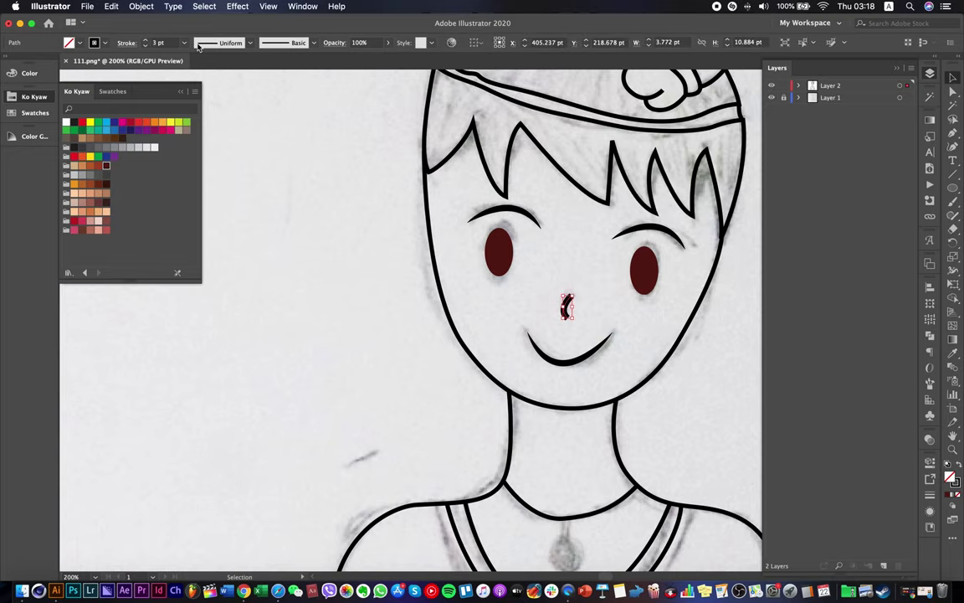
{"action": "left_click", "coordinate": [201, 44]}
{"action": "left_click", "coordinate": [204, 87]}
{"action": "left_click", "coordinate": [315, 264]}
Hide the sketch on Layer 1 so that only the vector line art is shown.
{"action": "scroll", "coordinate": [317, 263], "scroll_direction": "down", "scroll_amount": 2}
{"action": "key", "text": "super+minus"}
{"action": "key", "text": "super+minus"}
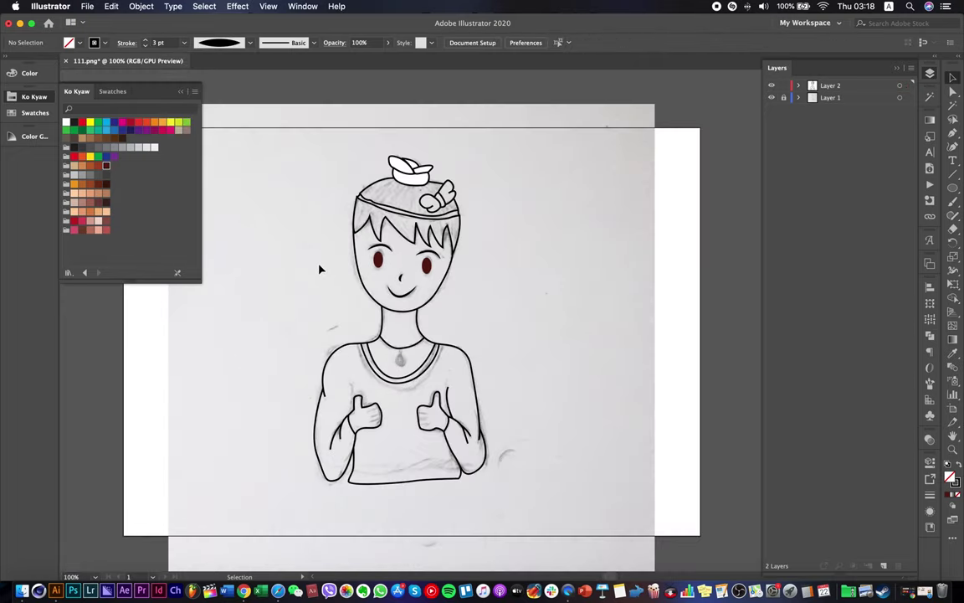
{"action": "left_click_drag", "start_coordinate": [530, 323], "coordinate": [684, 175]}
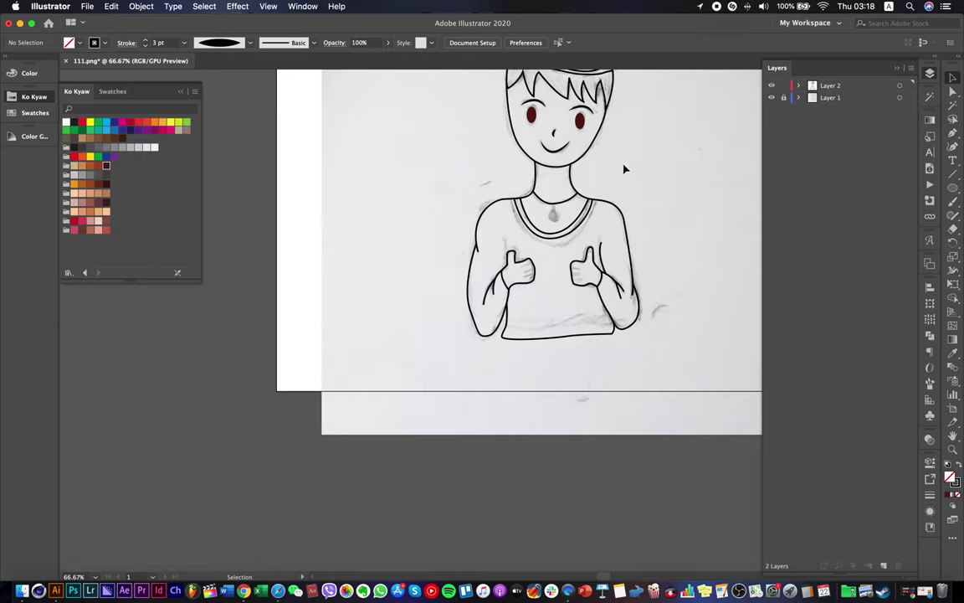
{"action": "left_click_drag", "start_coordinate": [633, 118], "coordinate": [608, 236]}
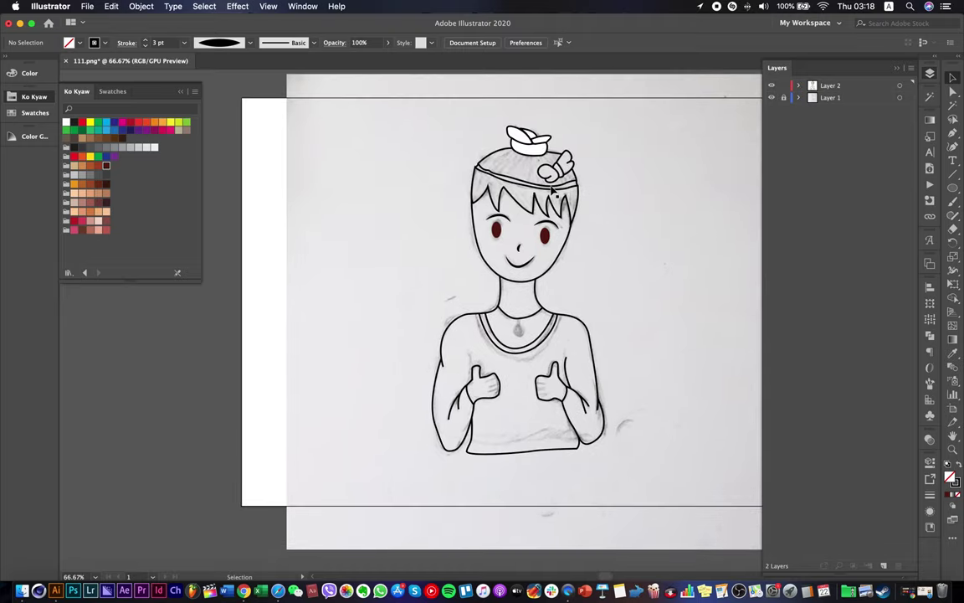
{"action": "left_click", "coordinate": [519, 150]}
{"action": "left_click", "coordinate": [608, 267]}
{"action": "left_click", "coordinate": [771, 98]}
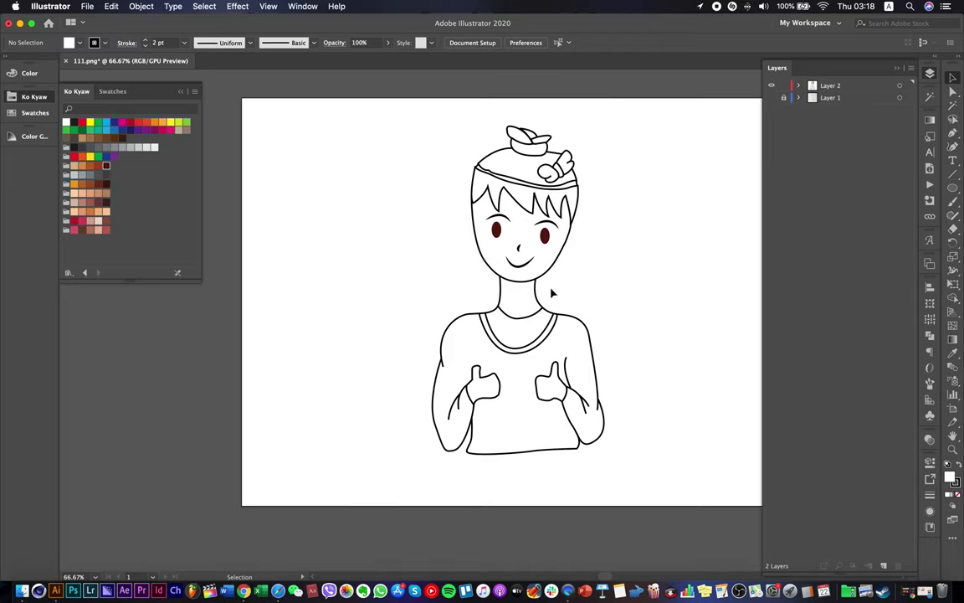
Rotate the whole head, including hair, bun, bow and face, slightly counterclockwise and lower it onto the neck.
{"action": "left_click_drag", "start_coordinate": [436, 122], "coordinate": [587, 286]}
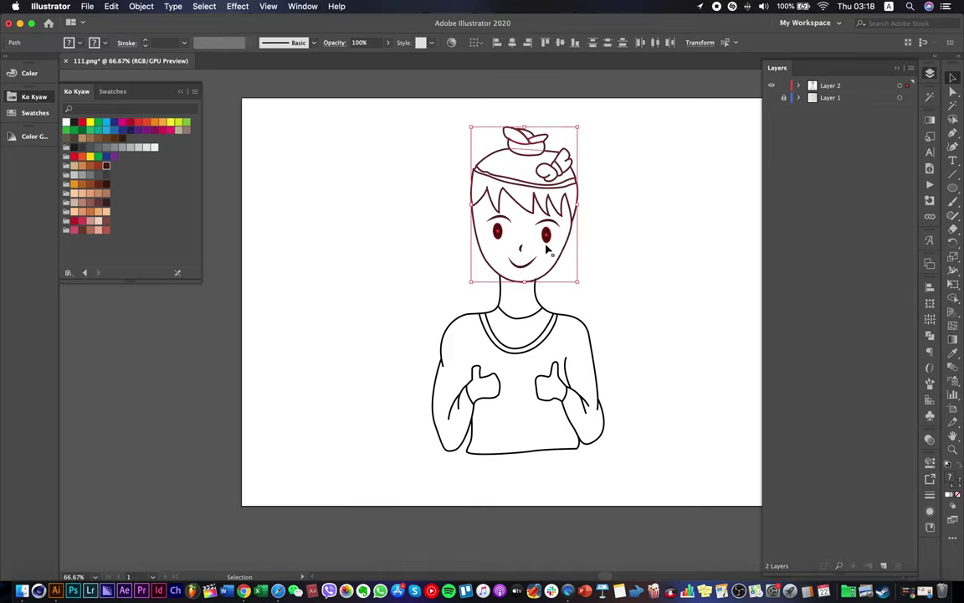
{"action": "left_click_drag", "start_coordinate": [547, 241], "coordinate": [542, 243]}
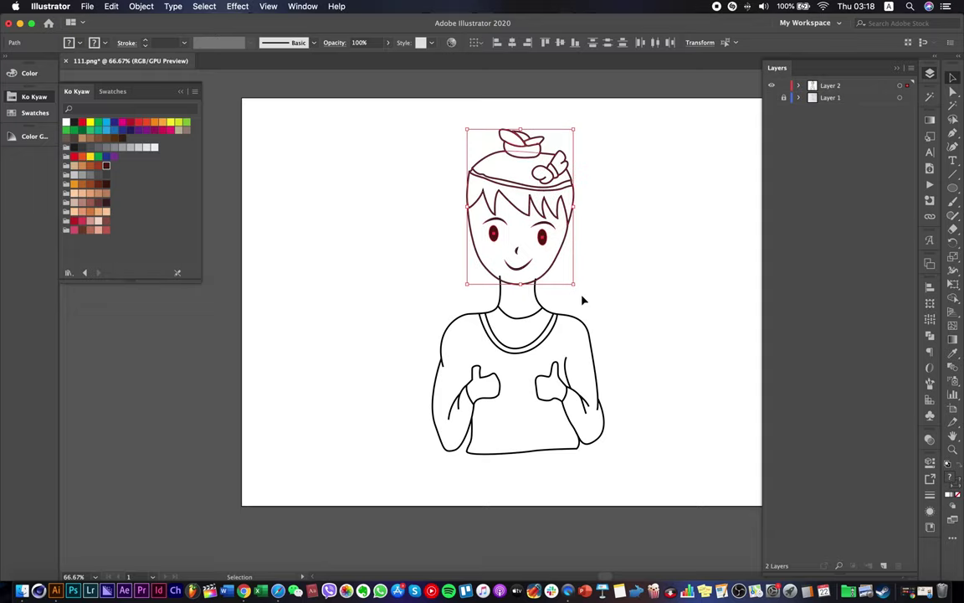
{"action": "left_click_drag", "start_coordinate": [577, 291], "coordinate": [582, 288]}
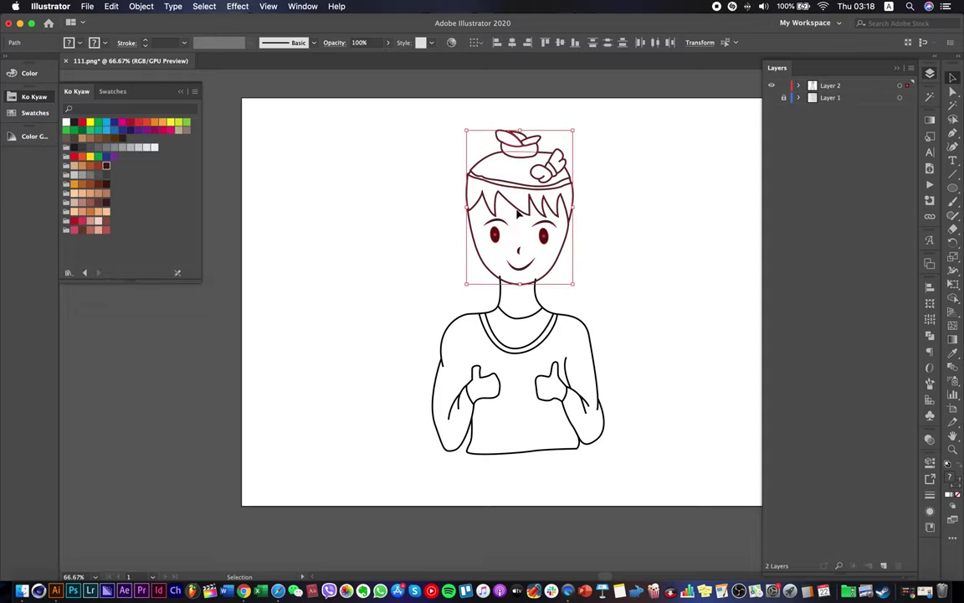
{"action": "left_click_drag", "start_coordinate": [518, 214], "coordinate": [516, 237]}
{"action": "left_click", "coordinate": [632, 291]}
Shorten both neck lines by bringing their upper end points down to the jaw outline.
{"action": "left_click", "coordinate": [540, 306]}
{"action": "scroll", "coordinate": [536, 305], "scroll_direction": "up", "scroll_amount": 4}
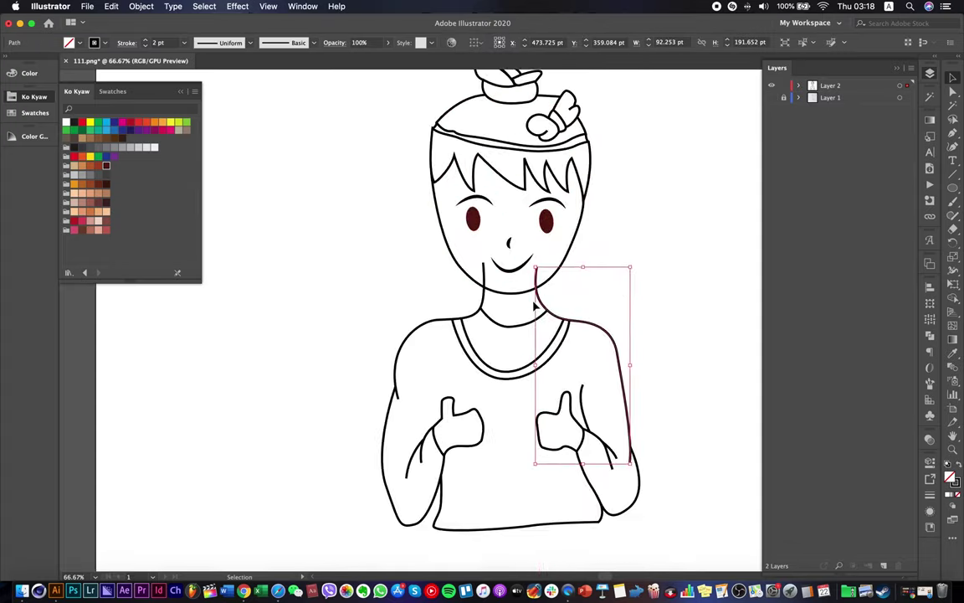
{"action": "left_click", "coordinate": [953, 92]}
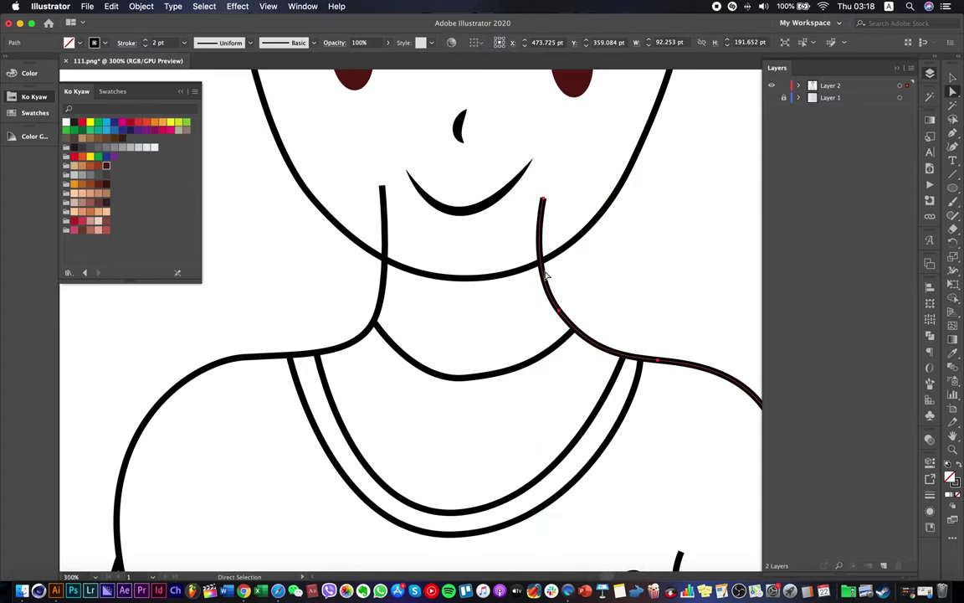
{"action": "left_click_drag", "start_coordinate": [544, 199], "coordinate": [540, 265]}
{"action": "left_click_drag", "start_coordinate": [383, 186], "coordinate": [380, 242]}
{"action": "key", "text": "BackSpace"}
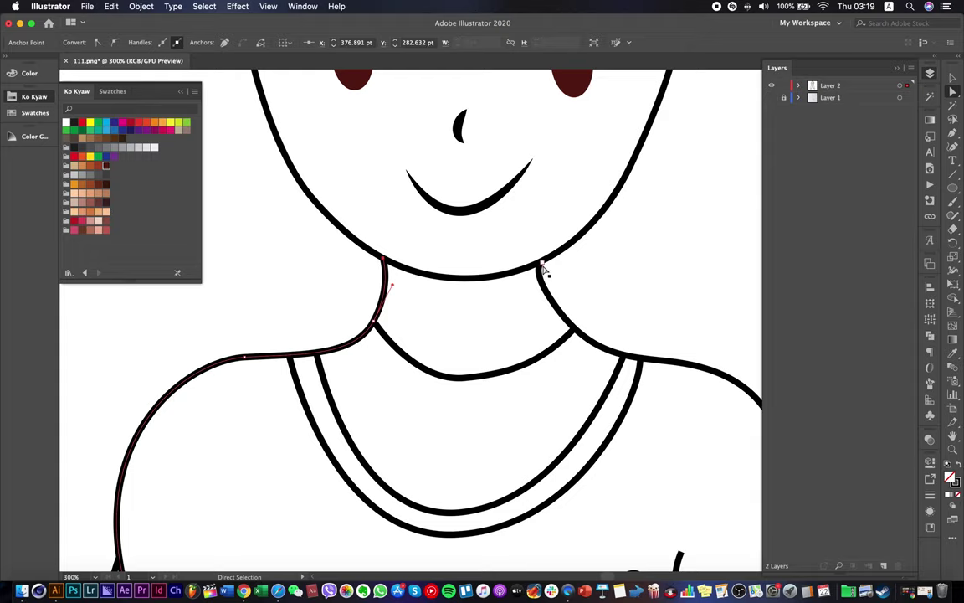
Fine-tune the right neck line's upper anchor point so that it sits exactly on the jaw outline.
{"action": "left_click", "coordinate": [543, 270]}
{"action": "left_click", "coordinate": [541, 264]}
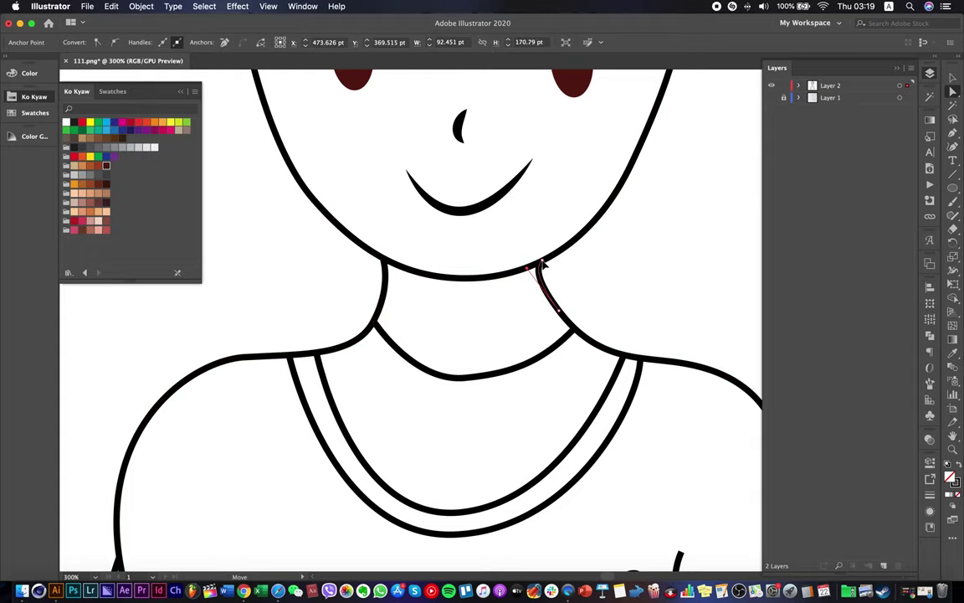
{"action": "left_click_drag", "start_coordinate": [542, 264], "coordinate": [543, 262]}
{"action": "left_click", "coordinate": [621, 279]}
Draw a circle about 8.9 pt in diameter just below the curved line at the base of the neck.
{"action": "scroll", "coordinate": [625, 281], "scroll_direction": "down", "scroll_amount": 4}
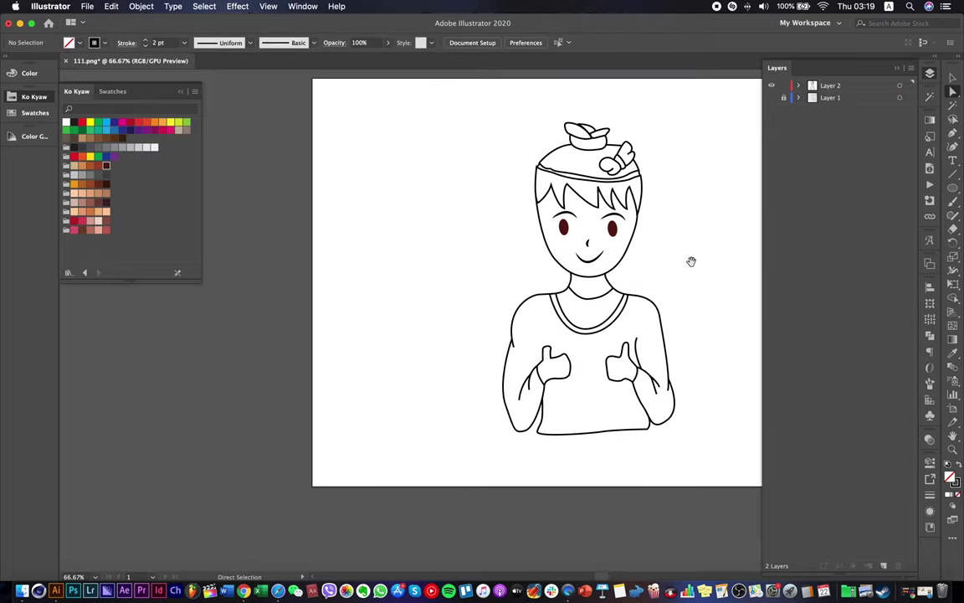
{"action": "left_click_drag", "start_coordinate": [691, 261], "coordinate": [590, 218]}
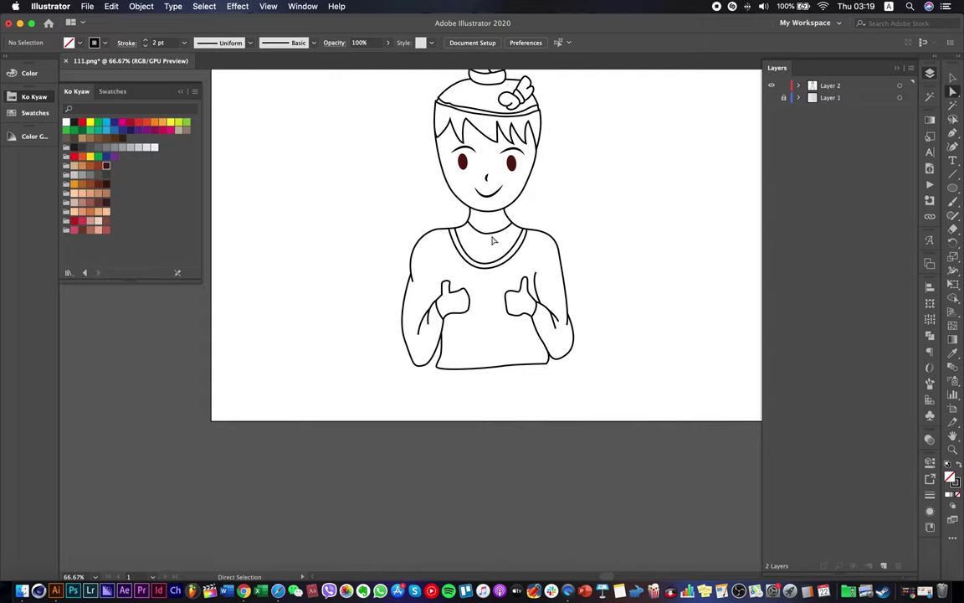
{"action": "scroll", "coordinate": [493, 240], "scroll_direction": "up", "scroll_amount": 10}
{"action": "key", "text": "v"}
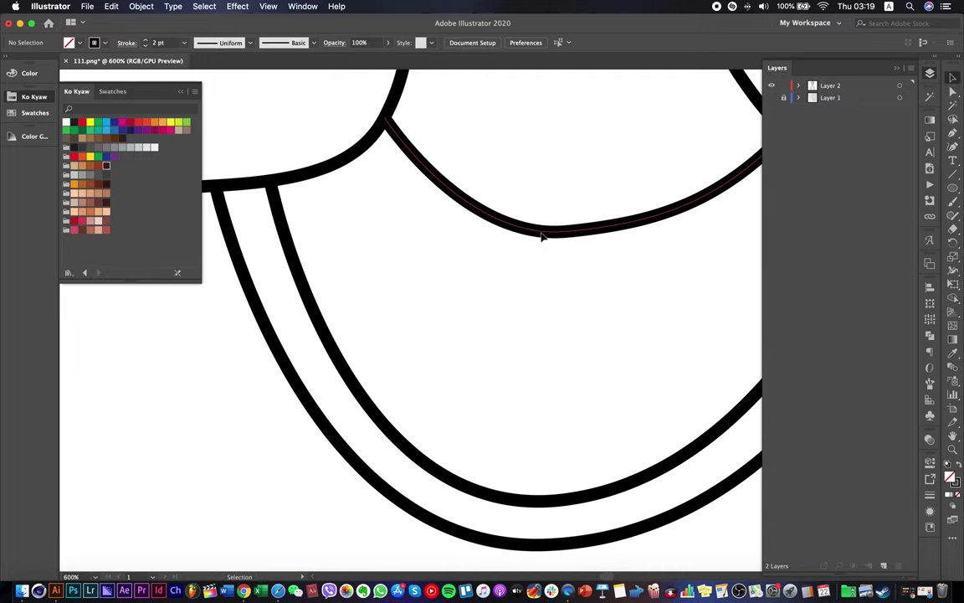
{"action": "left_click", "coordinate": [541, 237]}
{"action": "left_click", "coordinate": [667, 250]}
{"action": "key", "text": "l"}
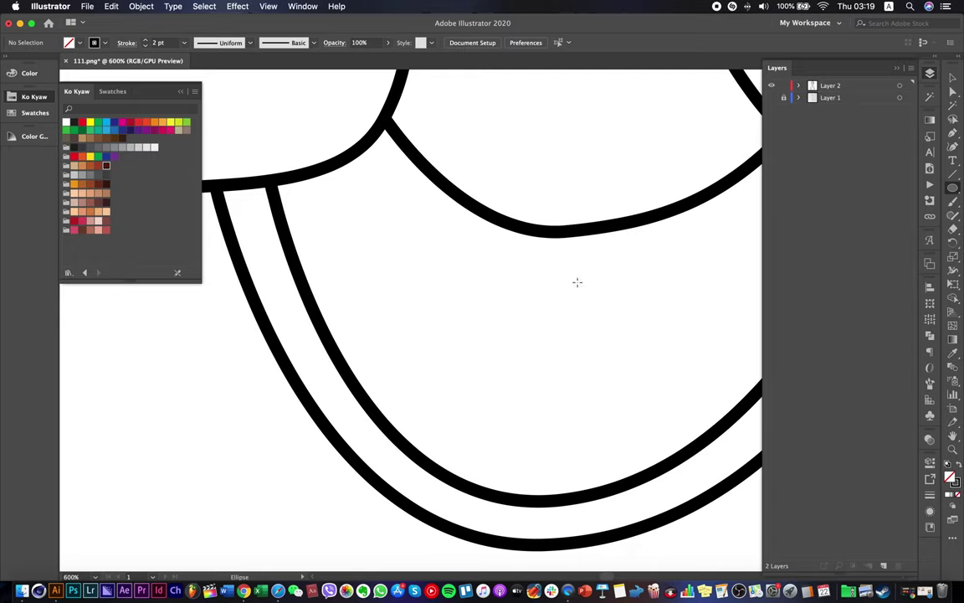
{"action": "left_click_drag", "start_coordinate": [578, 282], "coordinate": [605, 308]}
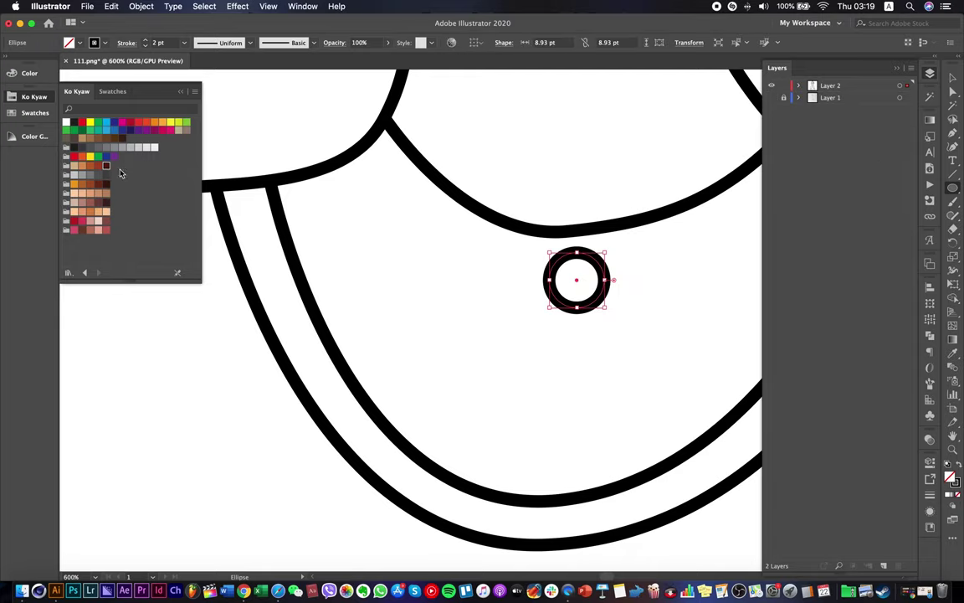
Fill the small circle with the black swatch from the Ko Kyaw library and set its stroke to 0 pt.
{"action": "left_click", "coordinate": [106, 184]}
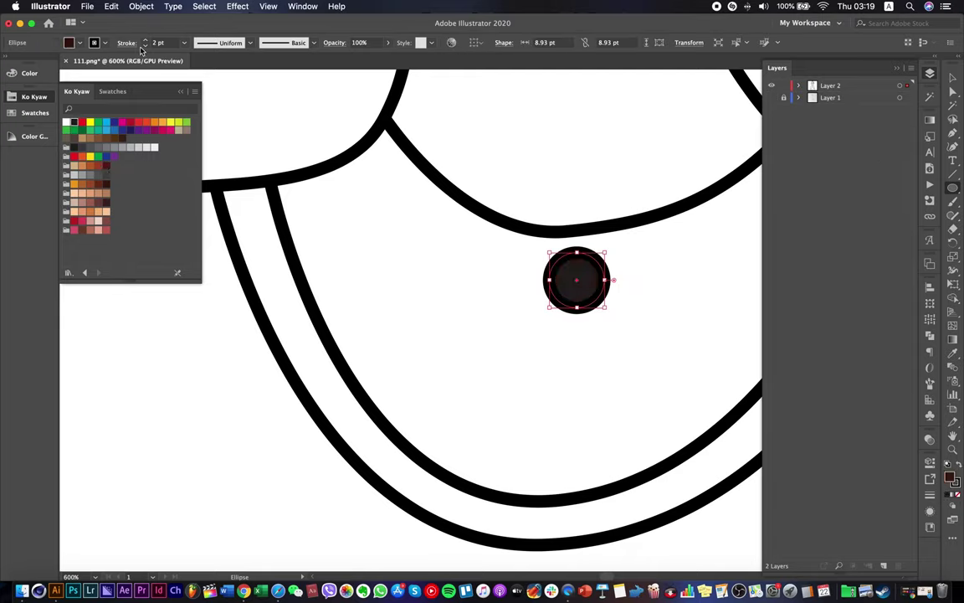
{"action": "key", "text": "slash"}
{"action": "key", "text": "v"}
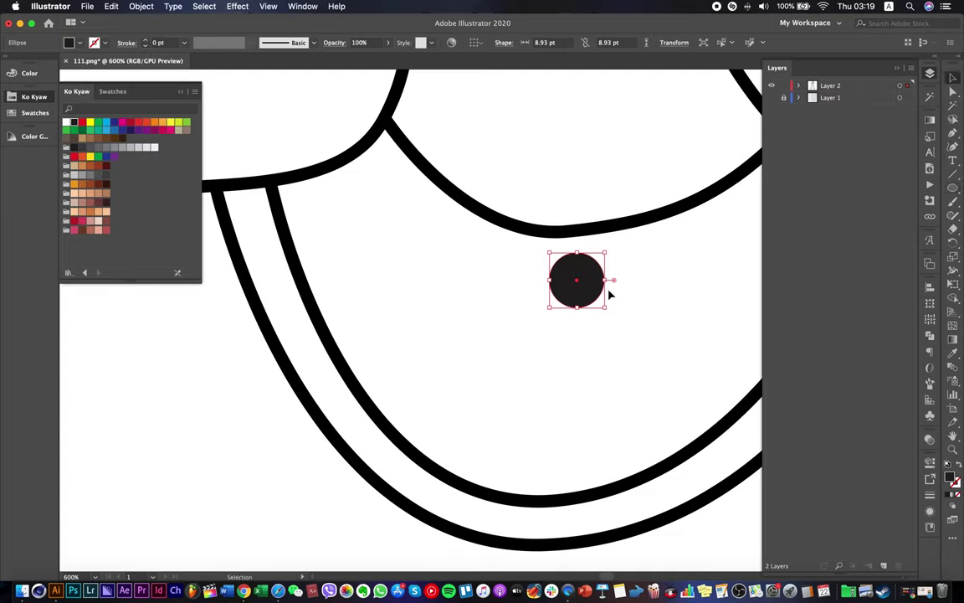
Move the black pendant circle up against the necklace curve and apply a tapered width profile to the curve.
{"action": "left_click_drag", "start_coordinate": [581, 285], "coordinate": [581, 263]}
{"action": "left_click", "coordinate": [645, 217]}
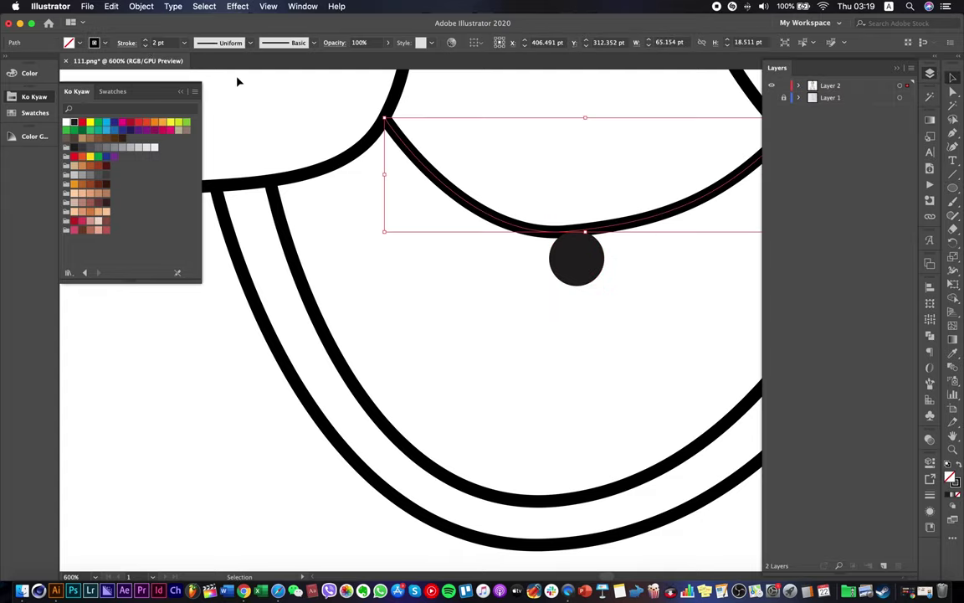
{"action": "left_click", "coordinate": [221, 44]}
{"action": "left_click", "coordinate": [205, 150]}
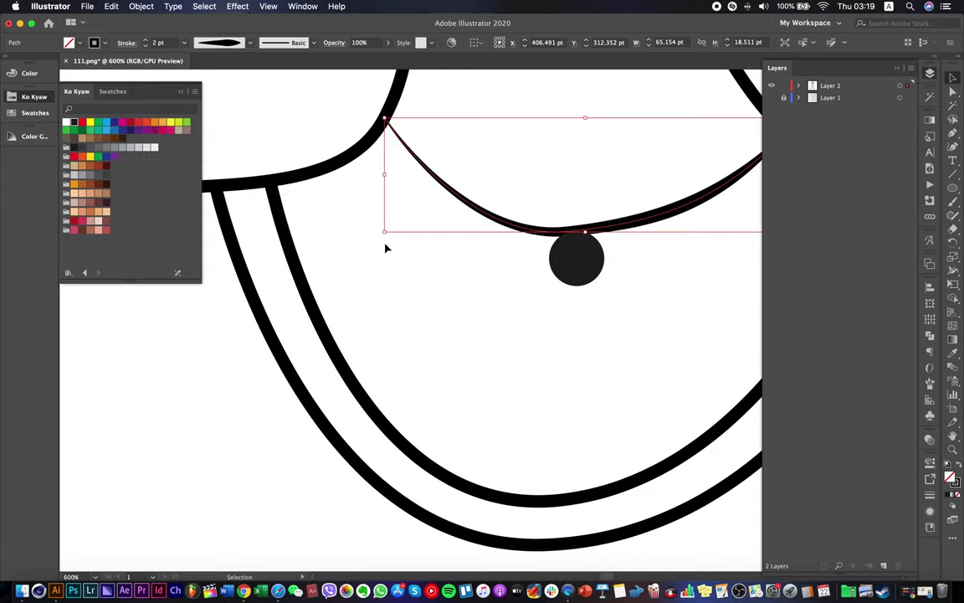
{"action": "left_click", "coordinate": [350, 219]}
Set the necklace curve's stroke to 1 pt.
{"action": "key", "text": "super+0"}
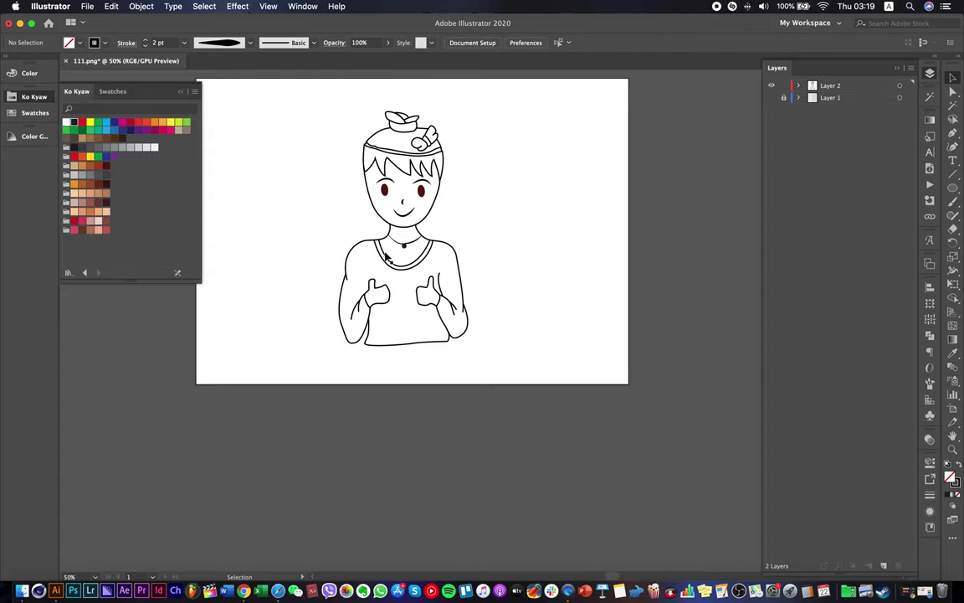
{"action": "left_click", "coordinate": [403, 242]}
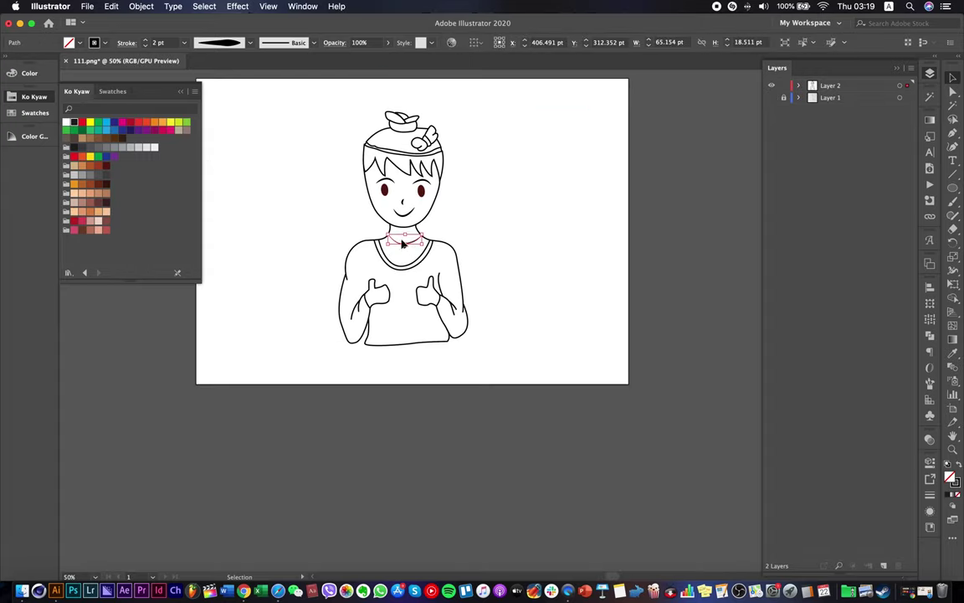
{"action": "left_click", "coordinate": [184, 42]}
{"action": "left_click", "coordinate": [194, 63]}
{"action": "left_click", "coordinate": [490, 224]}
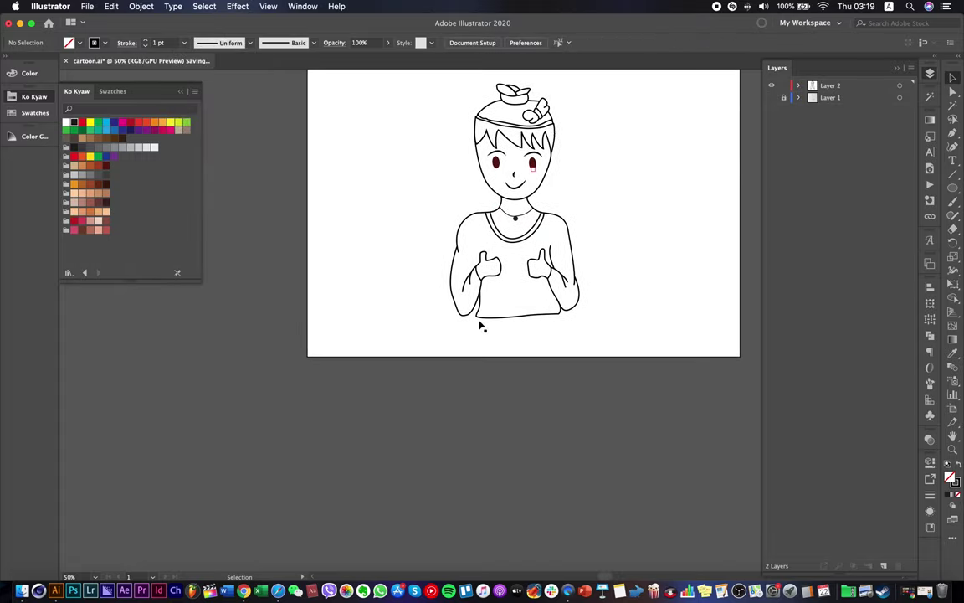
Show the sketch layer and trace the armpit crease beside the left thumb with a three-point pen path.
{"action": "scroll", "coordinate": [479, 327], "scroll_direction": "up", "scroll_amount": 5}
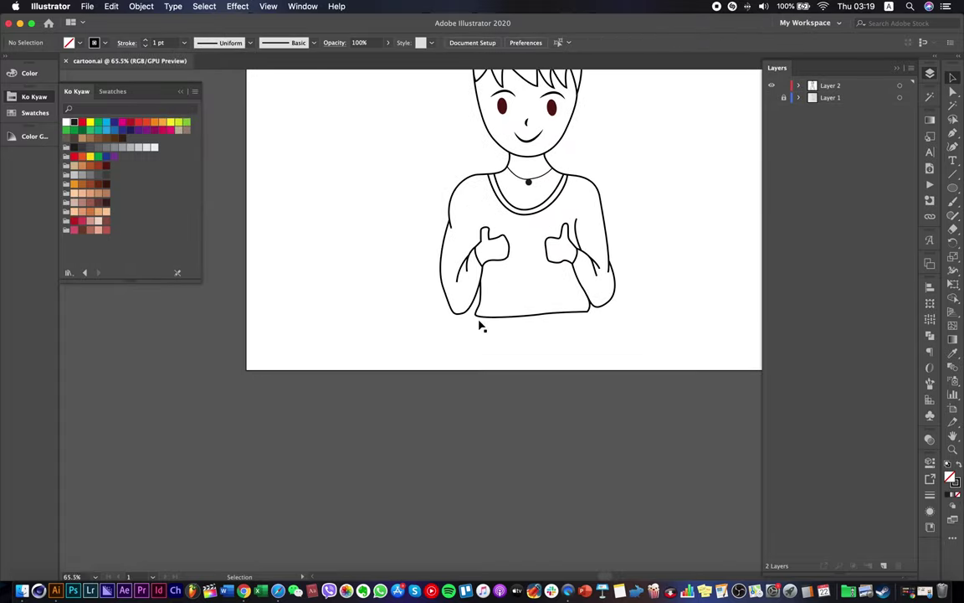
{"action": "left_click", "coordinate": [771, 98]}
{"action": "scroll", "coordinate": [456, 230], "scroll_direction": "up", "scroll_amount": 5}
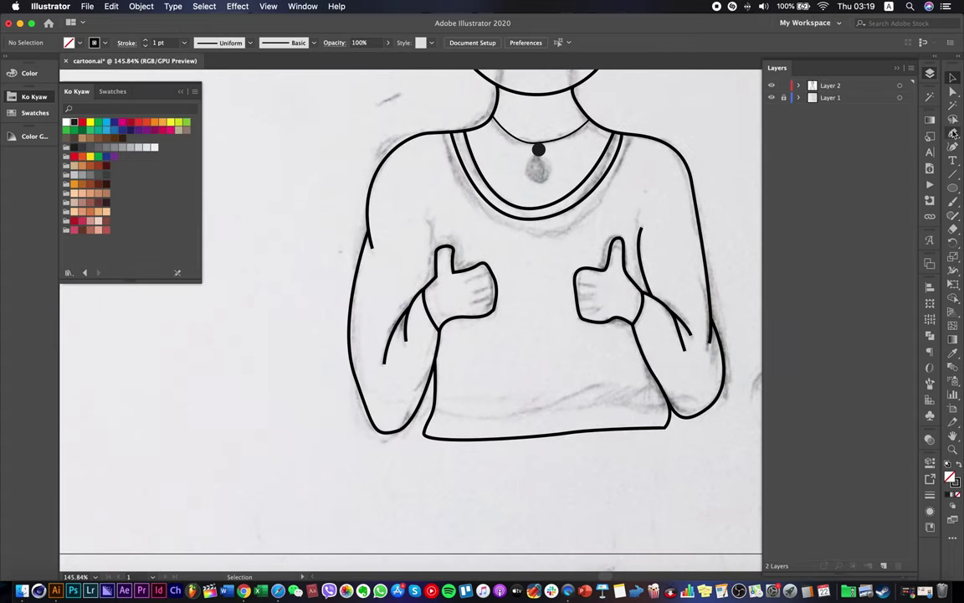
{"action": "left_click", "coordinate": [952, 133]}
{"action": "left_click", "coordinate": [417, 293]}
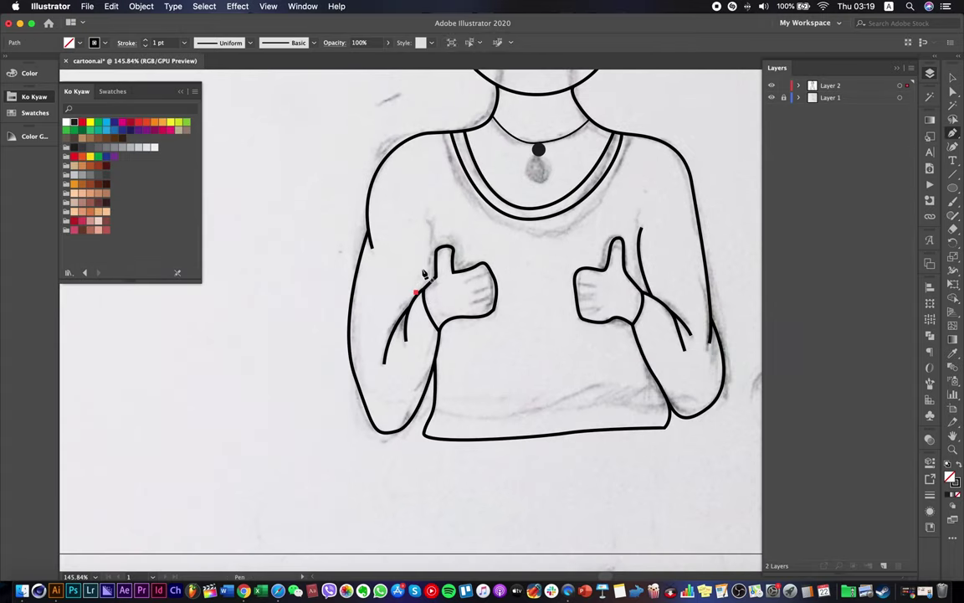
{"action": "left_click", "coordinate": [427, 277]}
{"action": "left_click", "coordinate": [433, 226]}
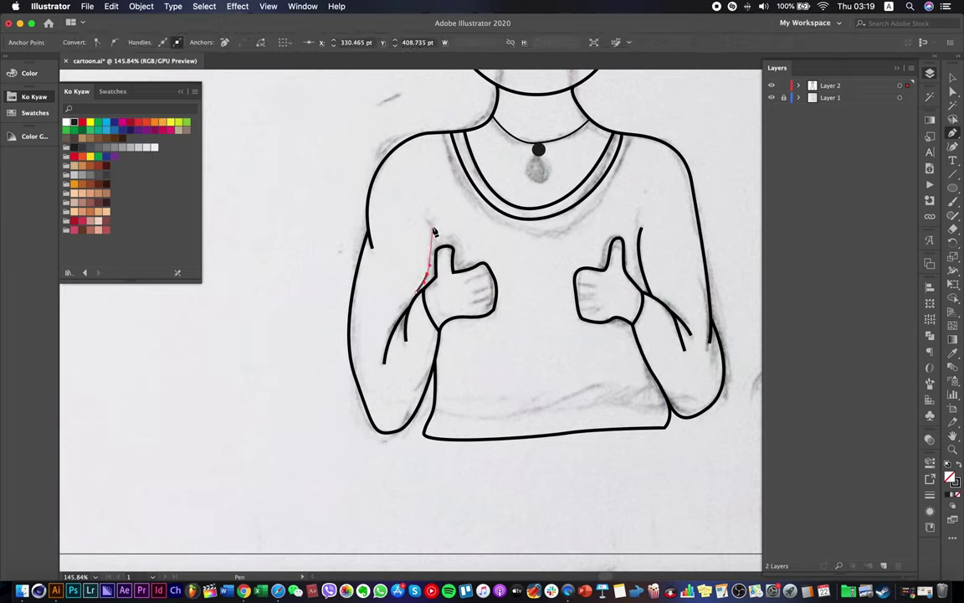
Move the new crease's lower end point down onto the forearm line, and hide the sketch layer.
{"action": "left_click", "coordinate": [953, 90]}
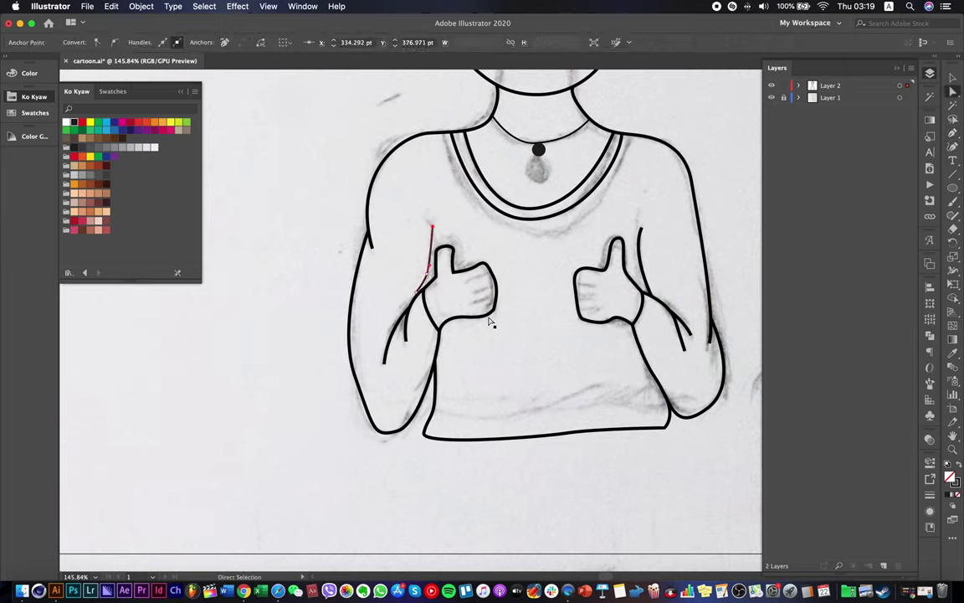
{"action": "left_click_drag", "start_coordinate": [421, 295], "coordinate": [416, 302]}
{"action": "left_click", "coordinate": [772, 99]}
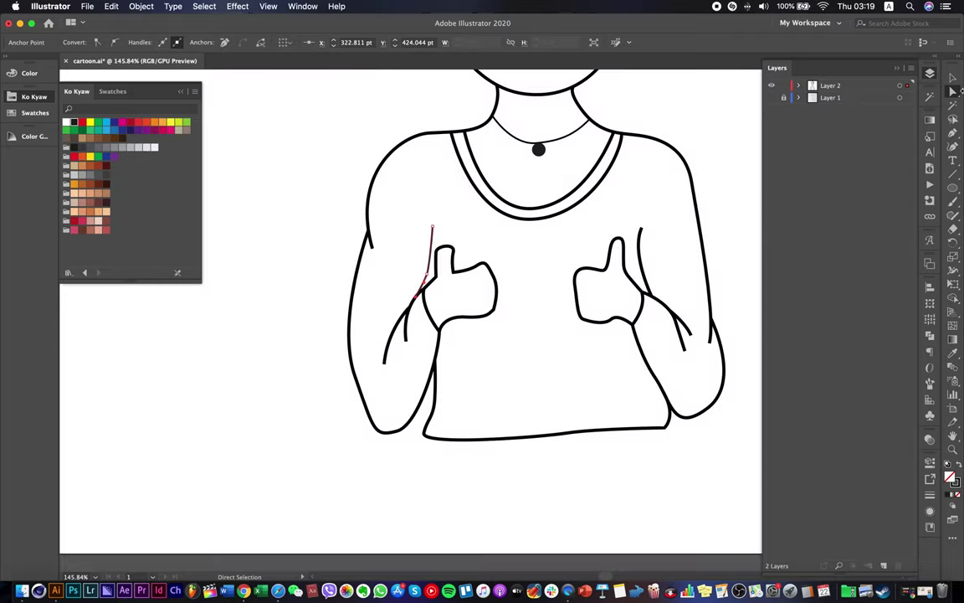
Match the left crease's stroke to the 2 pt lines of the right arm with the Eyedropper.
{"action": "left_click", "coordinate": [953, 77]}
{"action": "left_click", "coordinate": [476, 454]}
{"action": "left_click", "coordinate": [429, 276]}
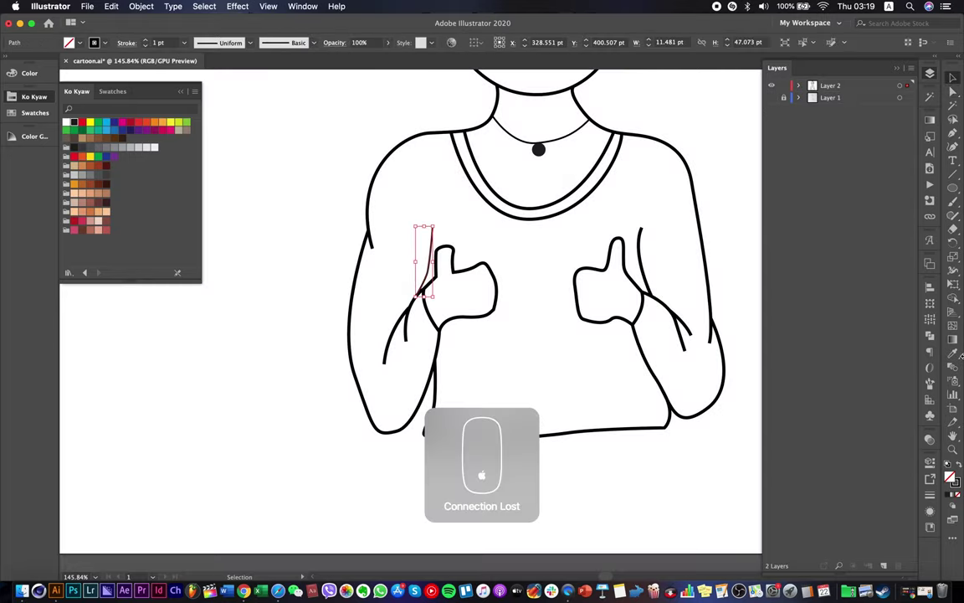
{"action": "key", "text": "i"}
{"action": "left_click", "coordinate": [646, 295]}
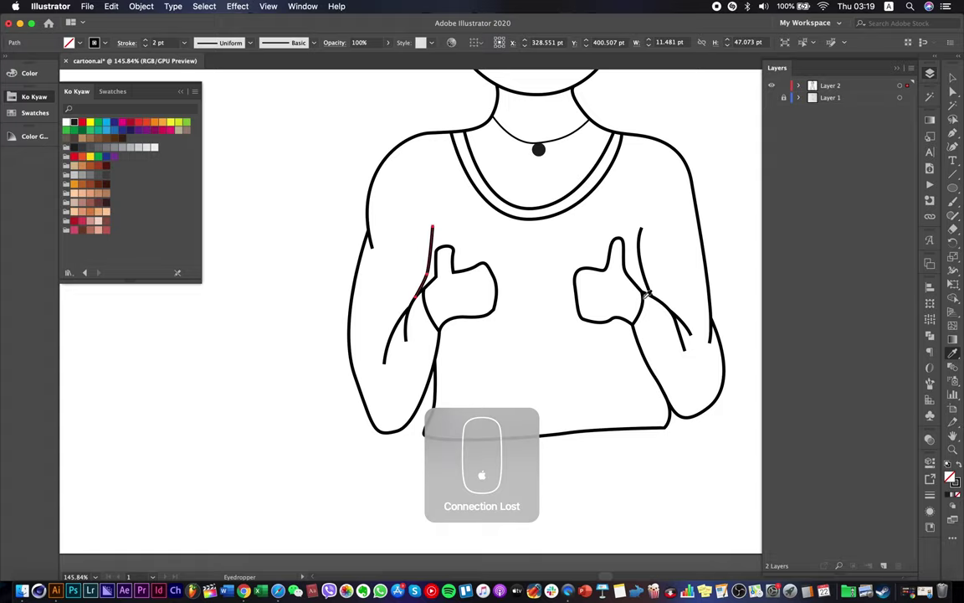
{"action": "left_click", "coordinate": [952, 78]}
{"action": "left_click", "coordinate": [730, 117]}
Apply the triangular width profile, tapering to one end, to the crease beside the right thumb.
{"action": "scroll", "coordinate": [730, 118], "scroll_direction": "down", "scroll_amount": 5}
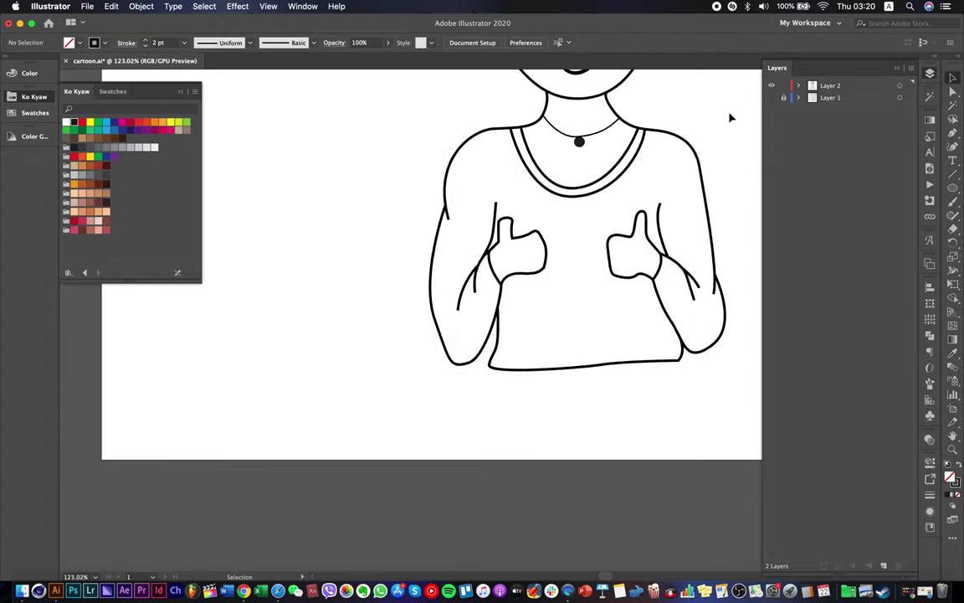
{"action": "left_click", "coordinate": [622, 225]}
{"action": "left_click", "coordinate": [623, 224]}
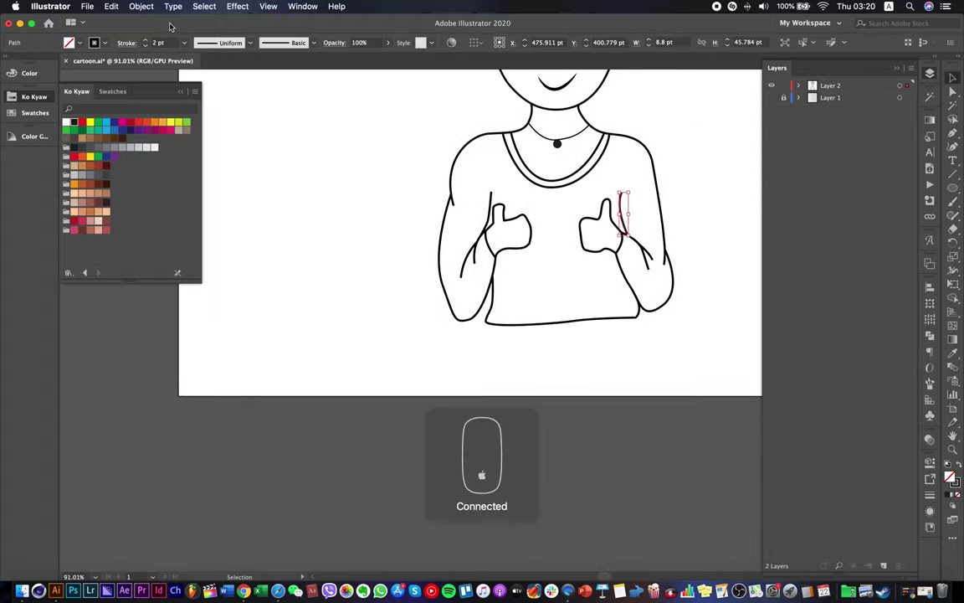
{"action": "left_click", "coordinate": [203, 44]}
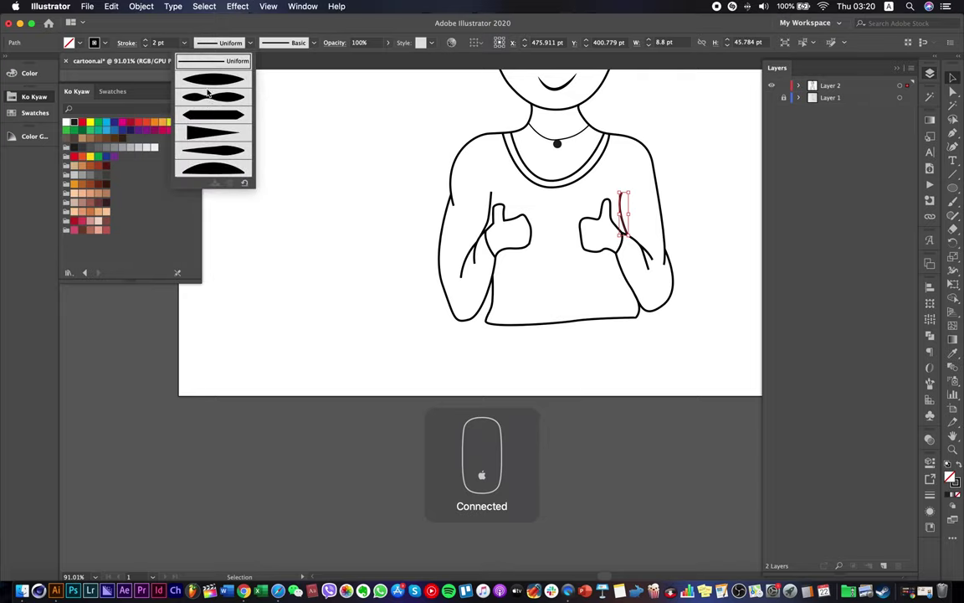
{"action": "left_click", "coordinate": [222, 132]}
{"action": "left_click", "coordinate": [379, 202]}
Apply the elliptical width profile, tapering at both ends, to the crease beside the left thumb.
{"action": "scroll", "coordinate": [513, 236], "scroll_direction": "up", "scroll_amount": 3}
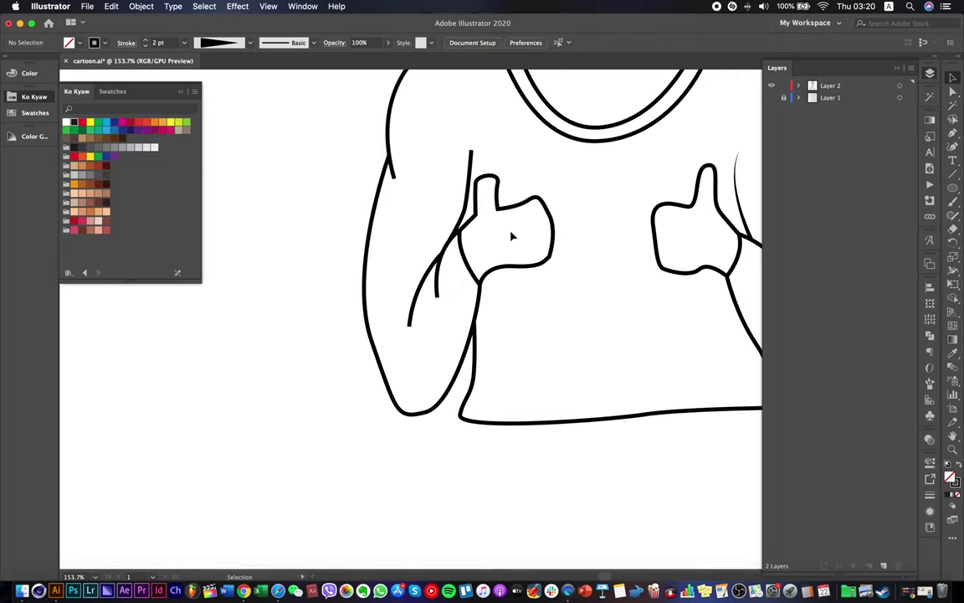
{"action": "left_click", "coordinate": [463, 198]}
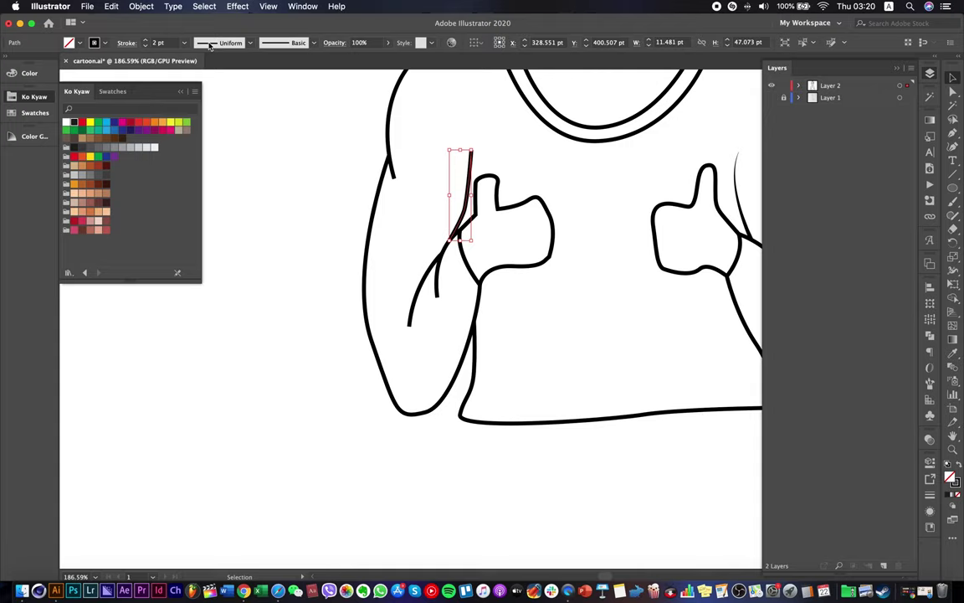
{"action": "left_click", "coordinate": [210, 46]}
{"action": "left_click", "coordinate": [213, 89]}
{"action": "left_click", "coordinate": [268, 224]}
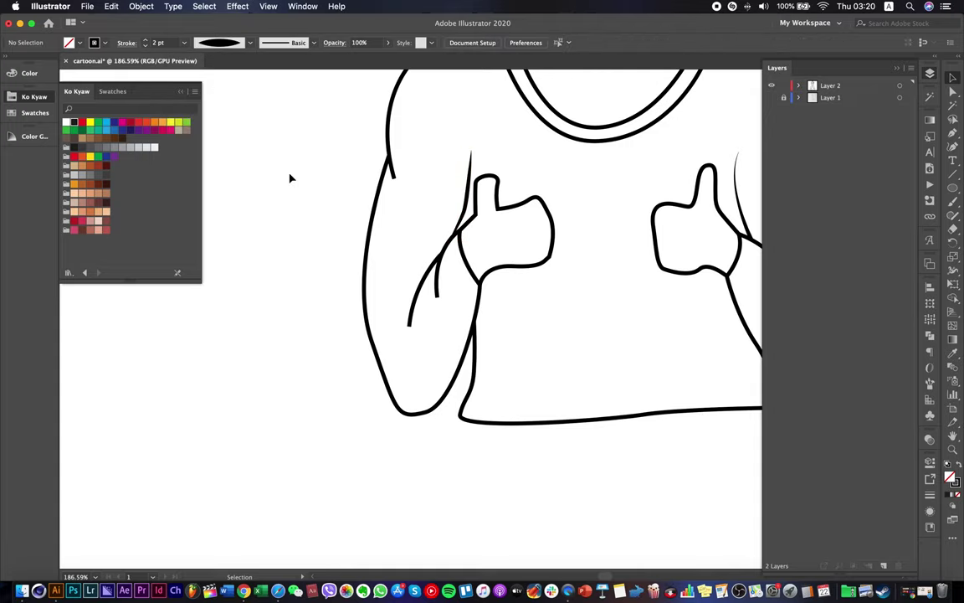
Try the elliptical width profile on the left arm lines, and undo it.
{"action": "scroll", "coordinate": [291, 177], "scroll_direction": "down", "scroll_amount": 4}
{"action": "left_click", "coordinate": [358, 226]}
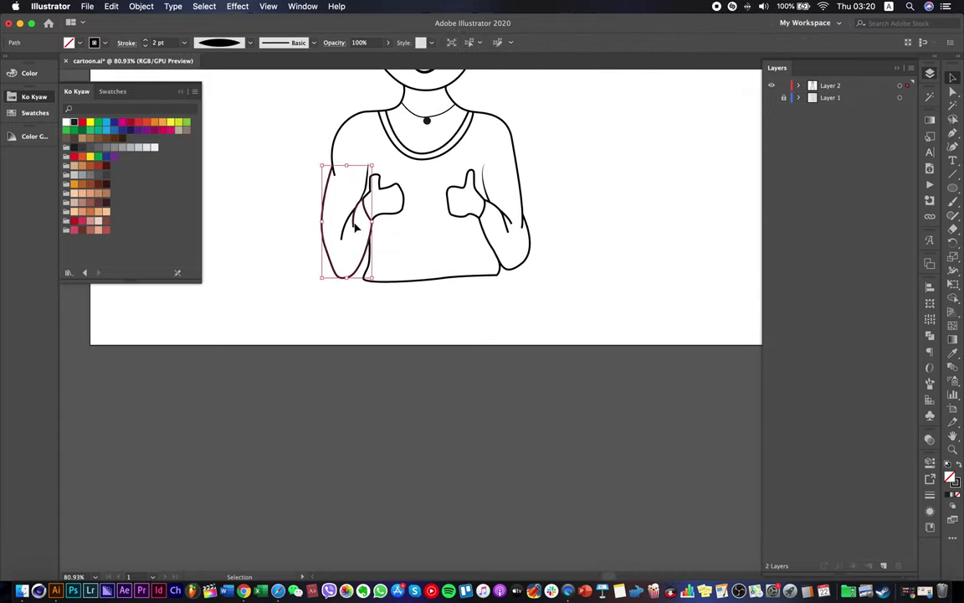
{"action": "left_click", "coordinate": [240, 42]}
{"action": "left_click", "coordinate": [237, 86]}
{"action": "left_click", "coordinate": [278, 252]}
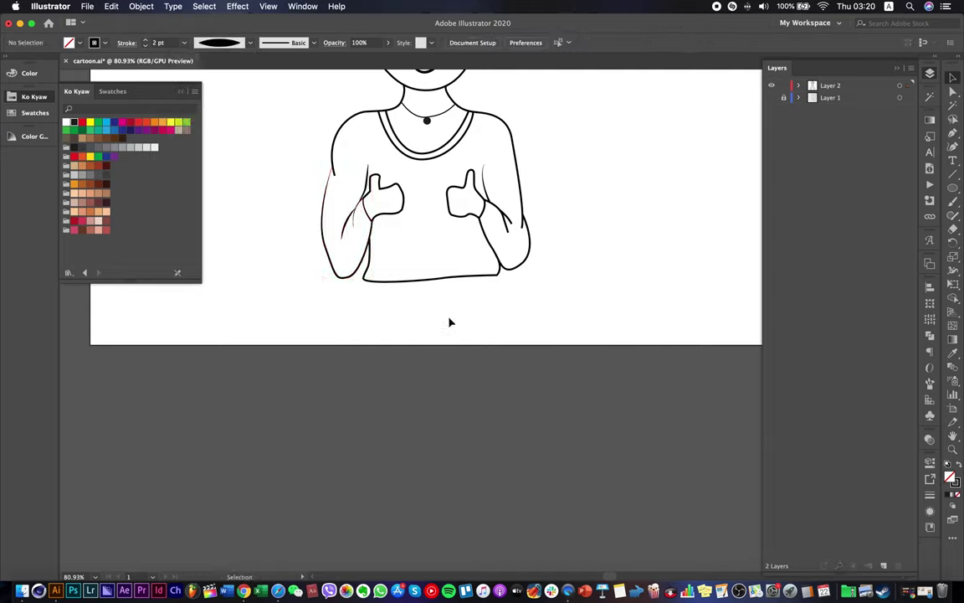
{"action": "key", "text": "super+z"}
Check the stroke cap and corner settings of the left arm lines and of the whole drawing.
{"action": "left_click", "coordinate": [434, 340]}
{"action": "left_click", "coordinate": [352, 225]}
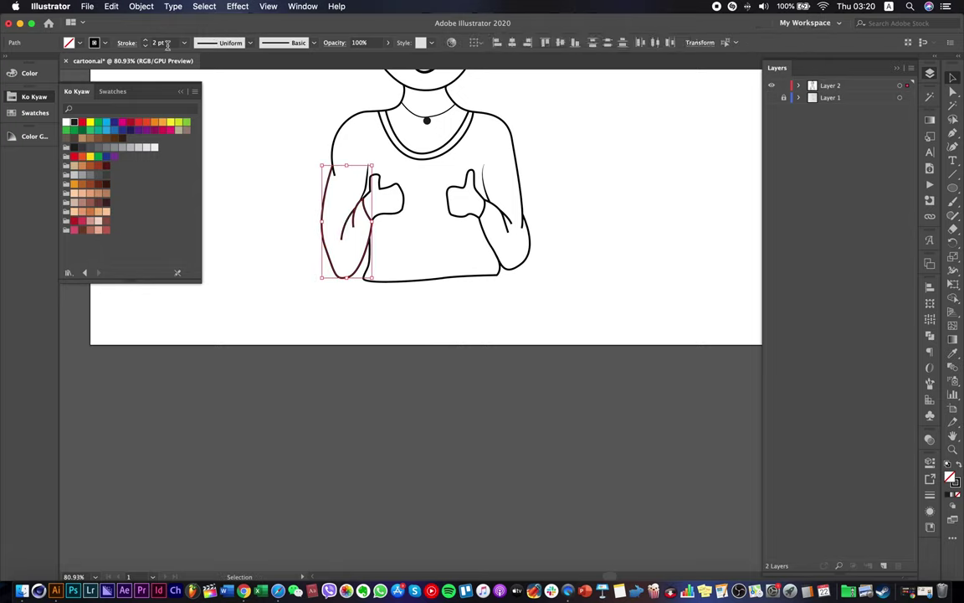
{"action": "left_click", "coordinate": [129, 44]}
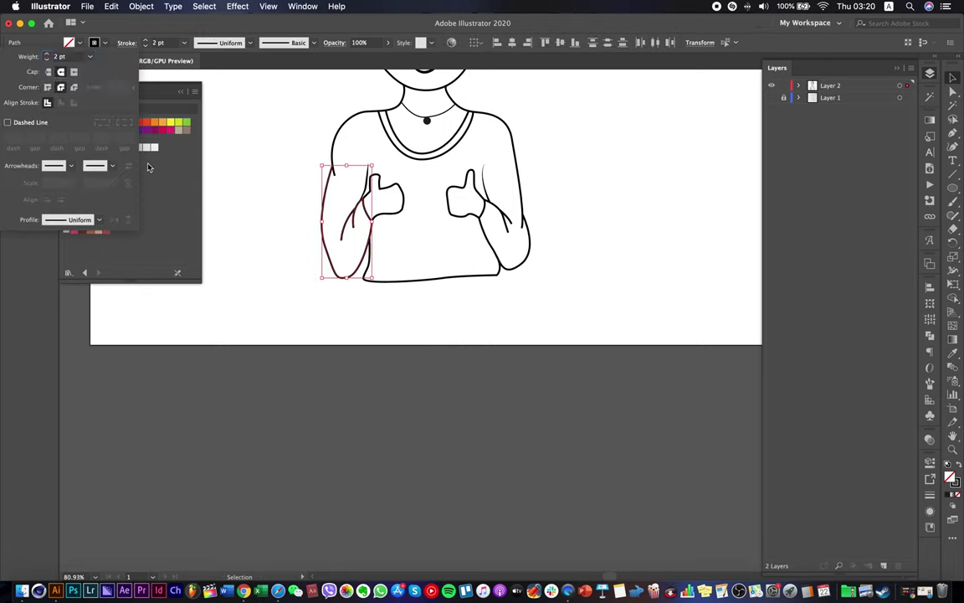
{"action": "left_click", "coordinate": [550, 264]}
{"action": "scroll", "coordinate": [538, 299], "scroll_direction": "up", "scroll_amount": 4}
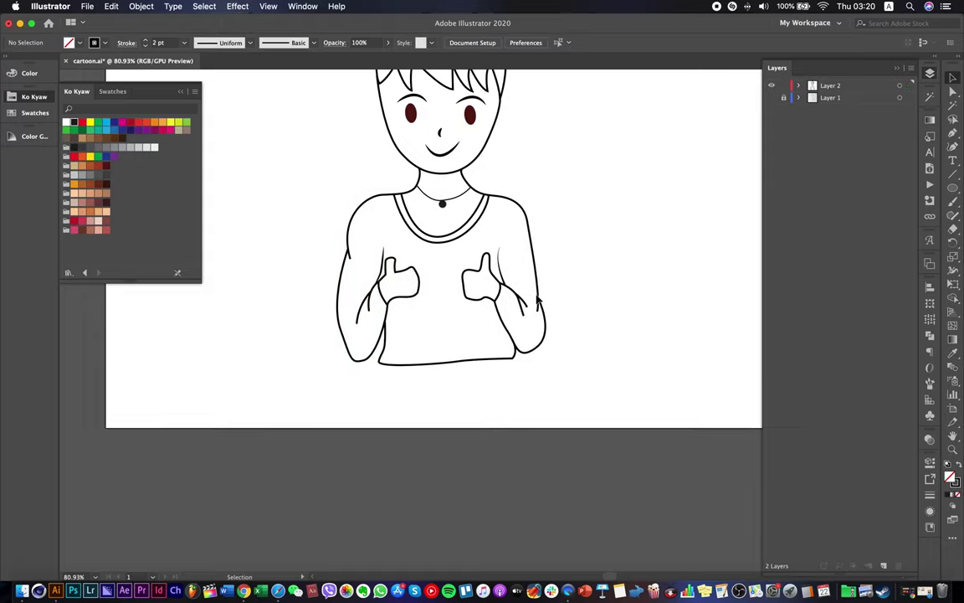
{"action": "scroll", "coordinate": [586, 399], "scroll_direction": "down", "scroll_amount": 3}
{"action": "left_click_drag", "start_coordinate": [360, 210], "coordinate": [305, 133]}
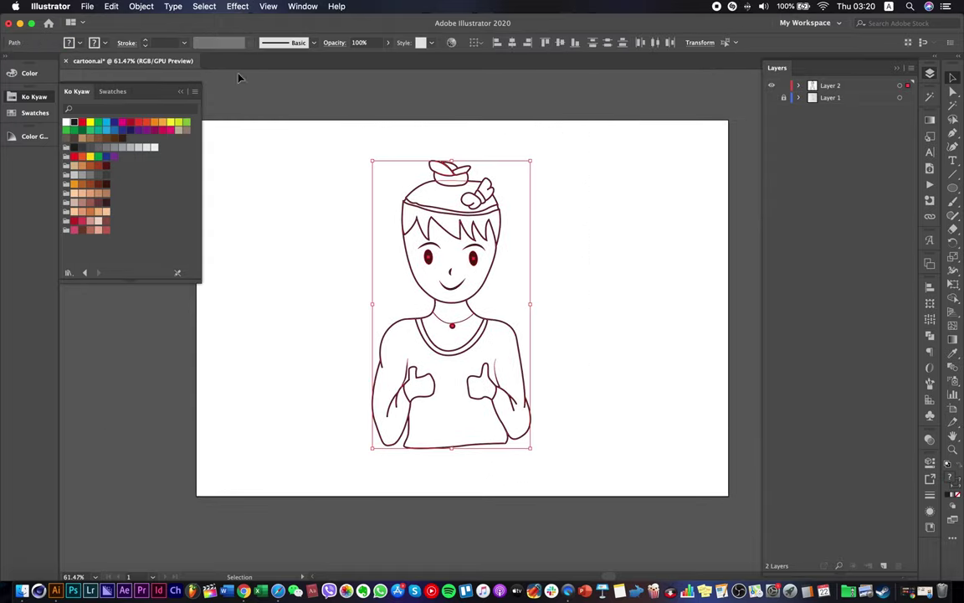
{"action": "left_click", "coordinate": [124, 44]}
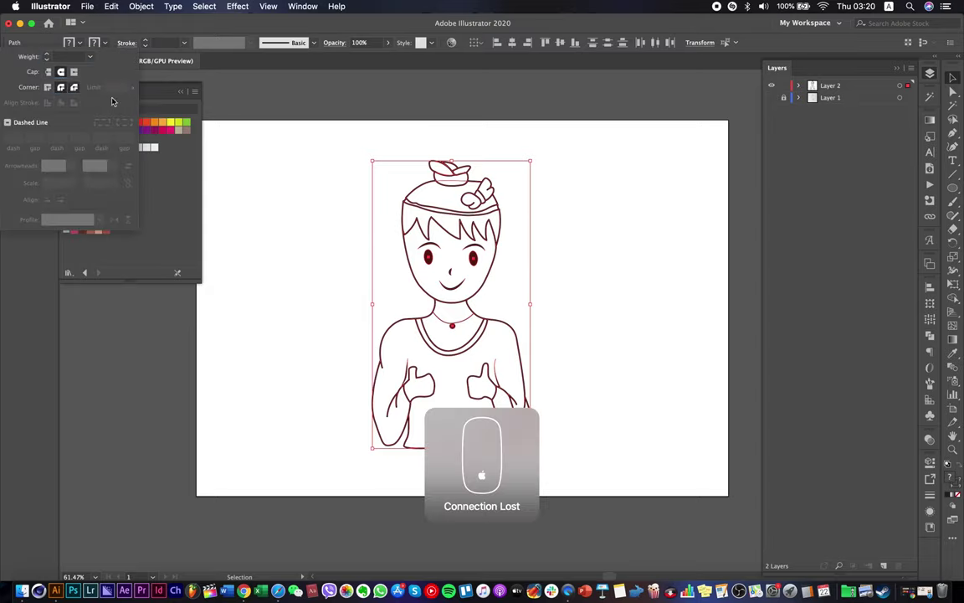
{"action": "left_click", "coordinate": [270, 180]}
{"action": "scroll", "coordinate": [495, 169], "scroll_direction": "up", "scroll_amount": 4}
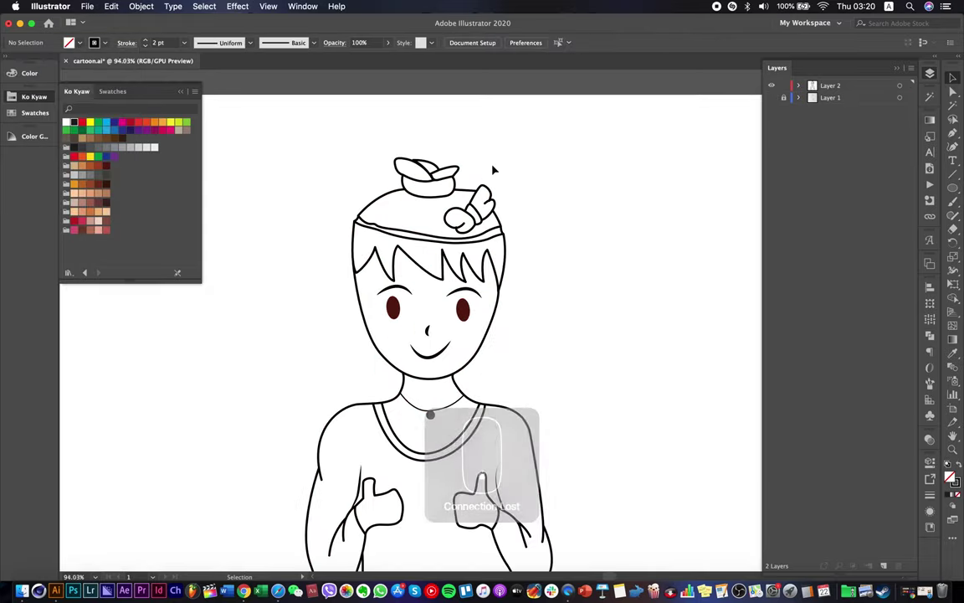
{"action": "scroll", "coordinate": [495, 169], "scroll_direction": "down", "scroll_amount": 6}
{"action": "left_click_drag", "start_coordinate": [507, 342], "coordinate": [364, 130]}
{"action": "left_click", "coordinate": [547, 299]}
{"action": "key", "text": "a"}
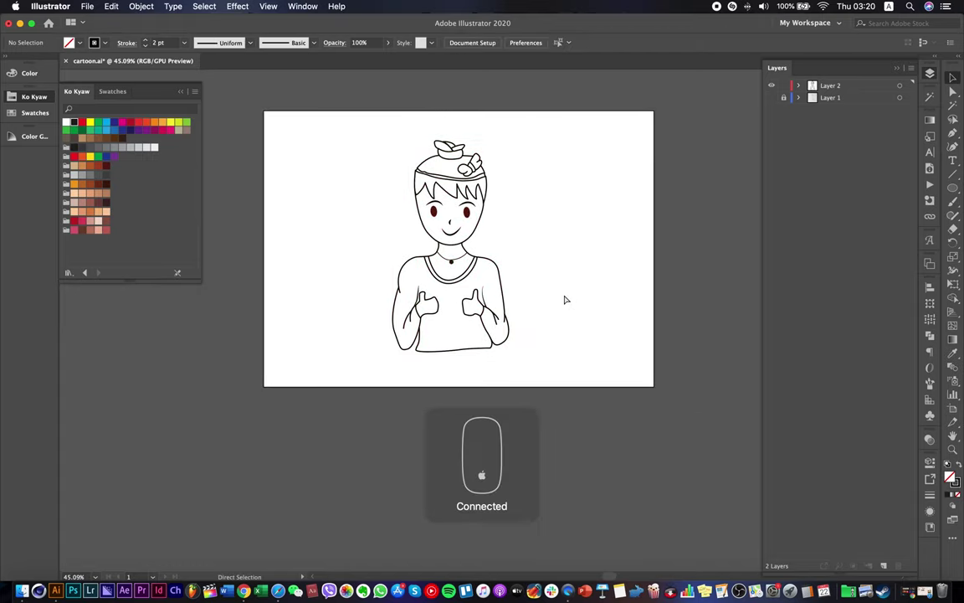
Save the drawing and add a new layer between the line art and the sketch layer.
{"action": "key", "text": "super+s"}
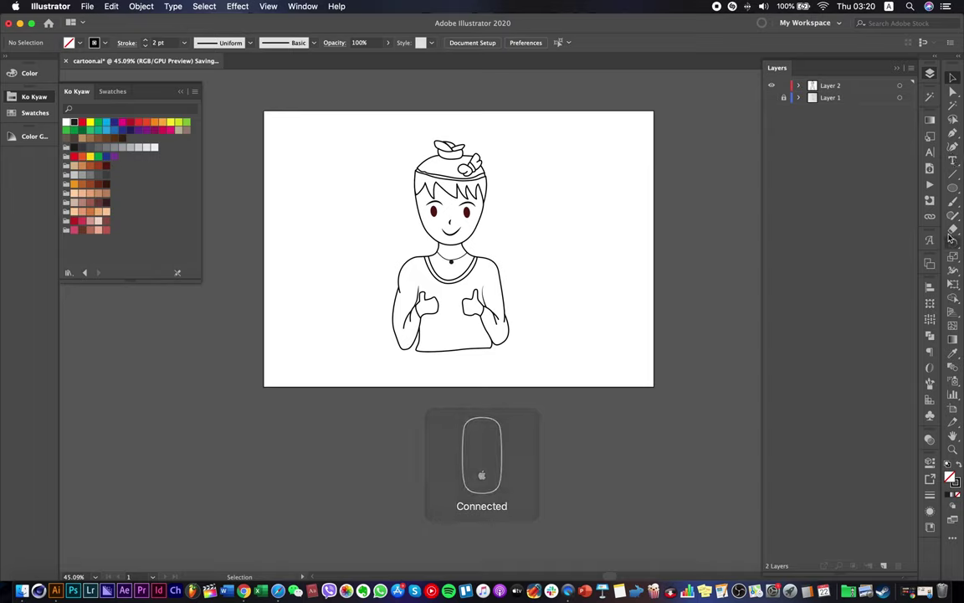
{"action": "left_click", "coordinate": [852, 98]}
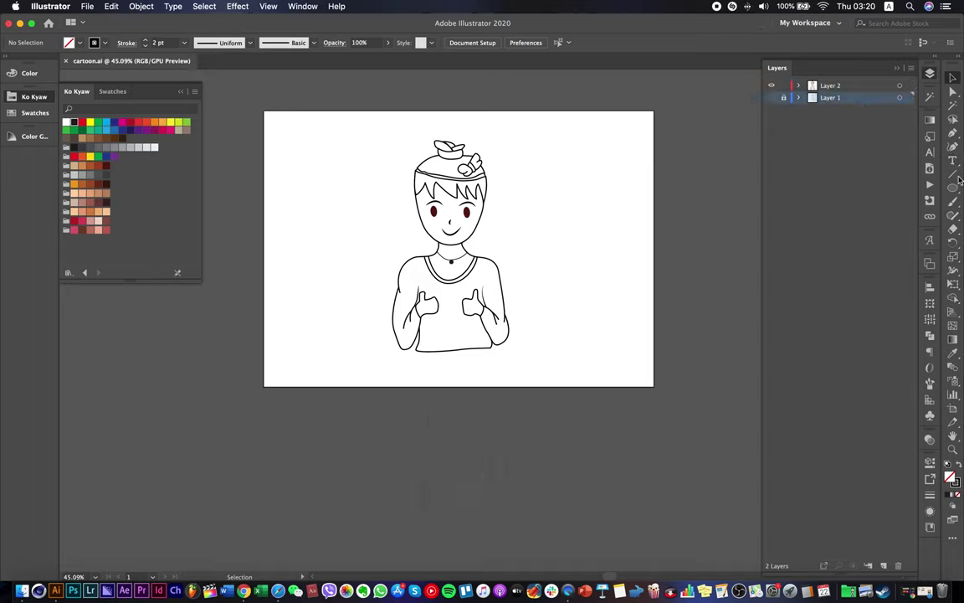
{"action": "left_click", "coordinate": [953, 187]}
{"action": "left_click", "coordinate": [891, 189]}
{"action": "left_click", "coordinate": [883, 566]}
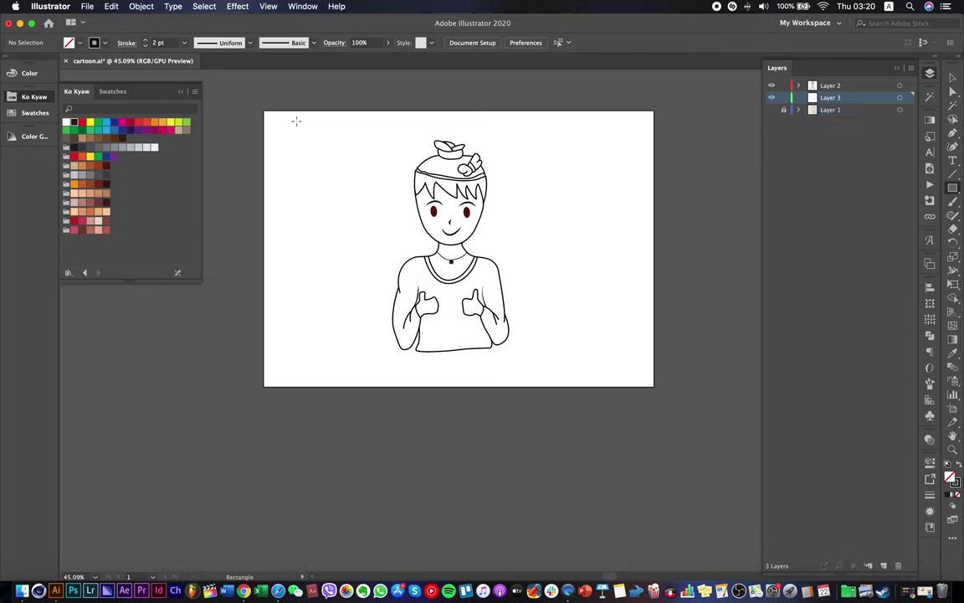
Draw a rectangle about 473 × 581 pt around the whole figure and fill it with the green C=85 M=10 Y=100 K=0 swatch.
{"action": "left_click_drag", "start_coordinate": [352, 116], "coordinate": [571, 385]}
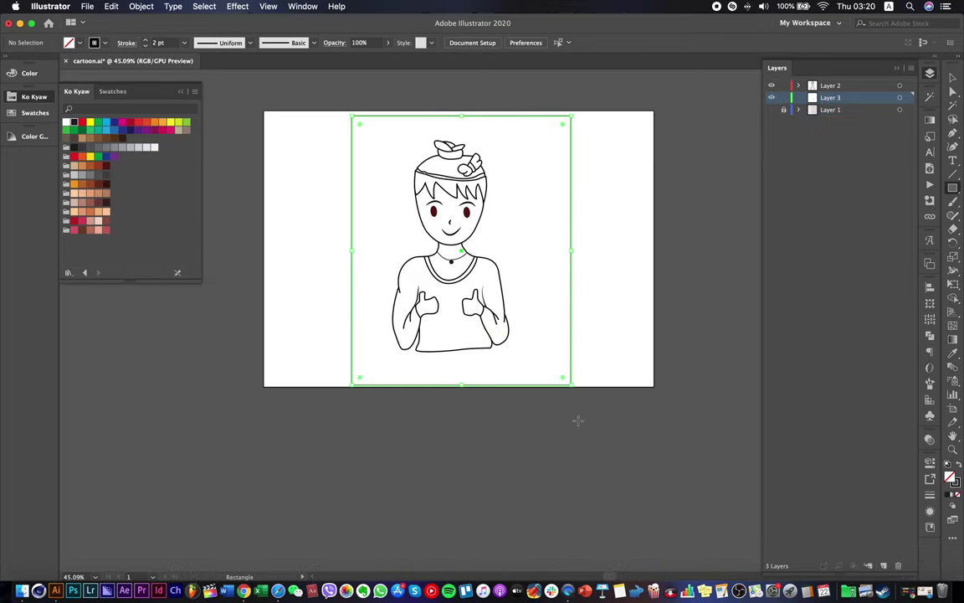
{"action": "left_click", "coordinate": [99, 156]}
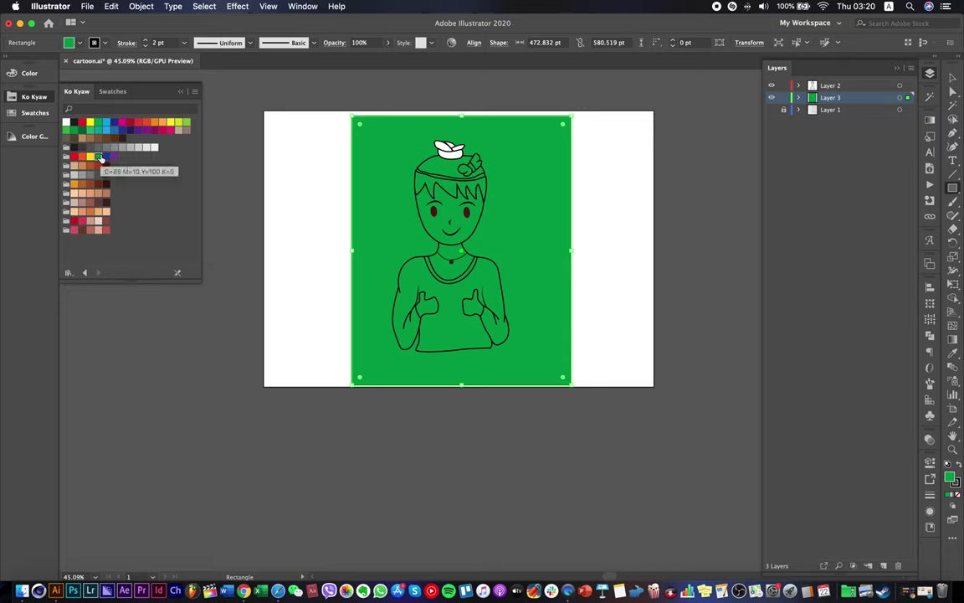
{"action": "left_click", "coordinate": [953, 77]}
{"action": "left_click", "coordinate": [668, 284]}
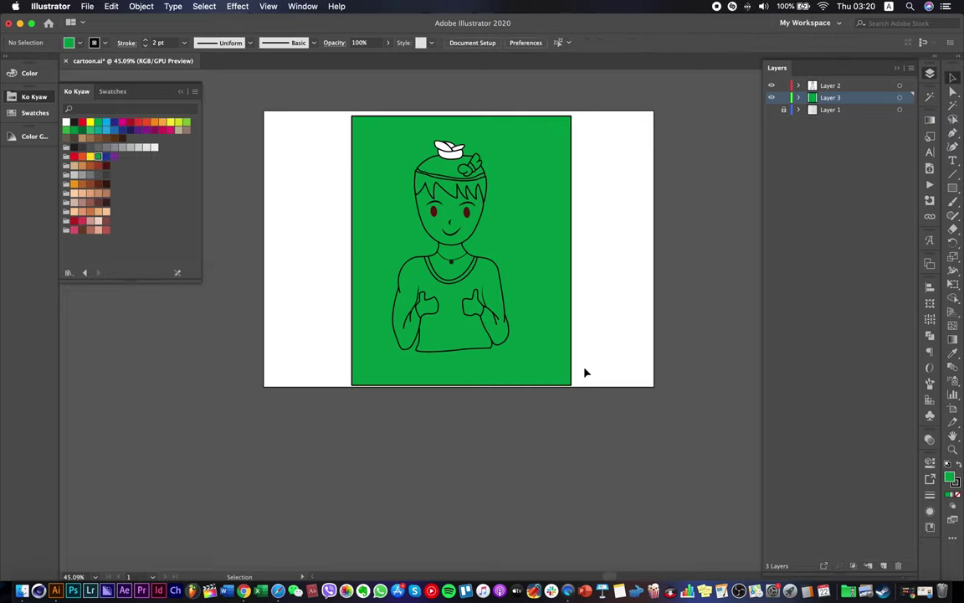
{"action": "left_click_drag", "start_coordinate": [597, 386], "coordinate": [351, 117]}
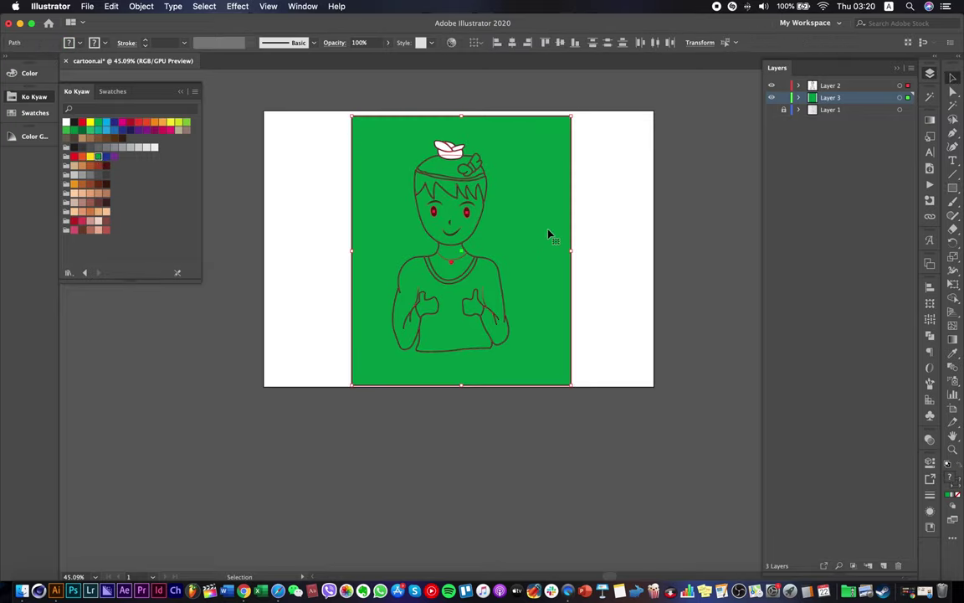
{"action": "left_click", "coordinate": [143, 14]}
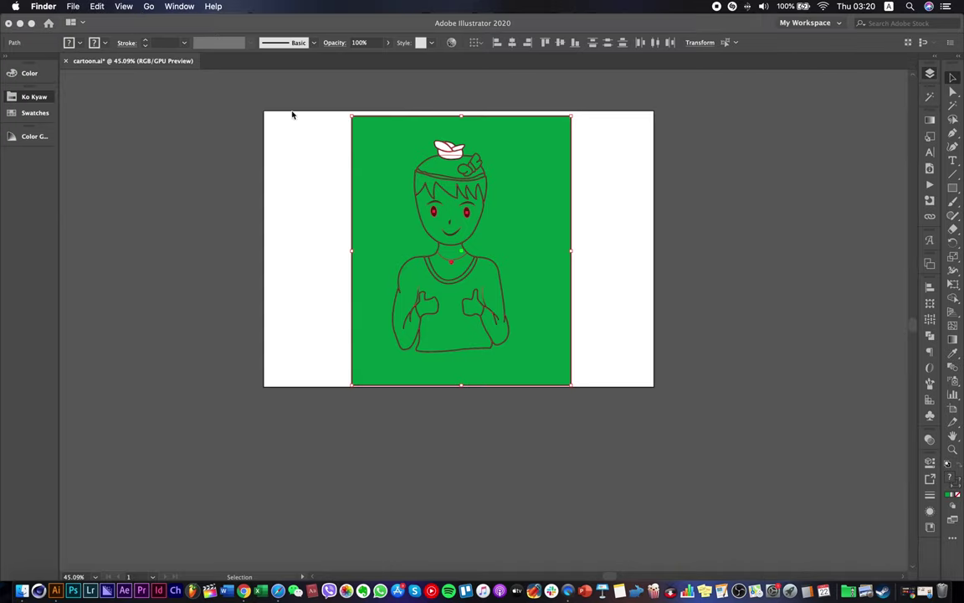
{"action": "key", "text": "super+Tab"}
{"action": "left_click", "coordinate": [626, 360]}
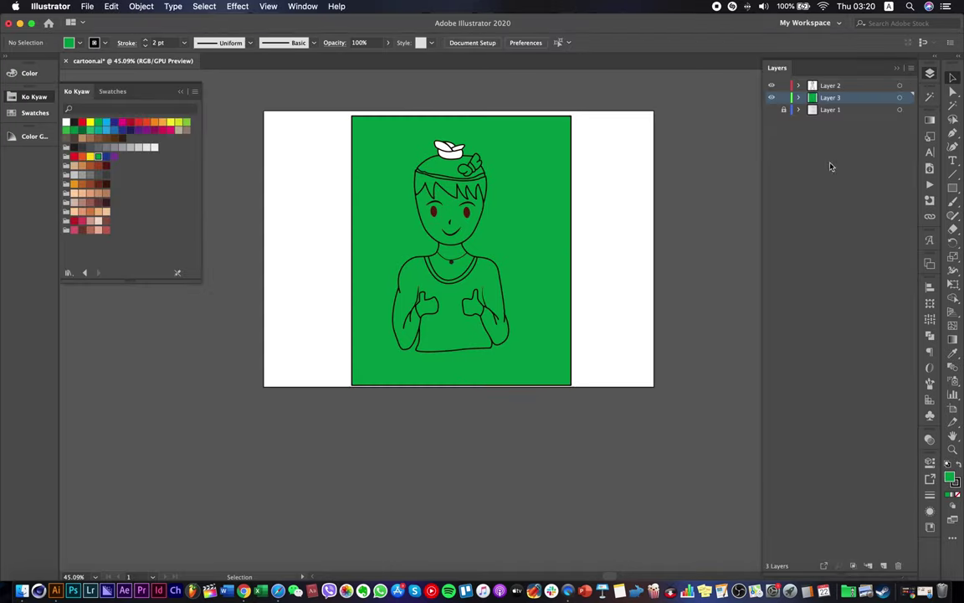
Select all line art on Layer 2 and convert its strokes to outlines with Outline Stroke.
{"action": "left_click", "coordinate": [900, 85]}
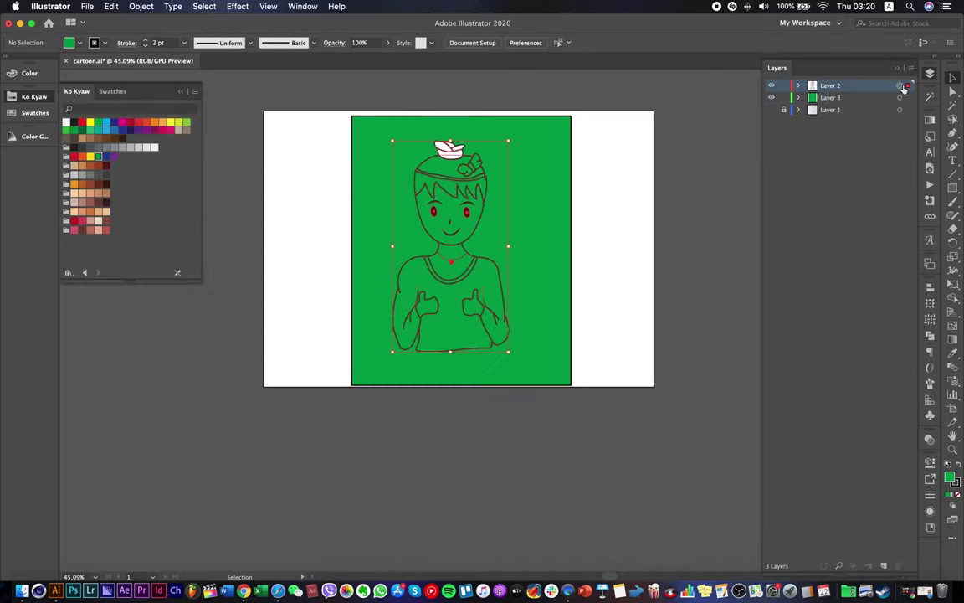
{"action": "left_click", "coordinate": [140, 6]}
{"action": "mouse_move", "coordinate": [220, 266]}
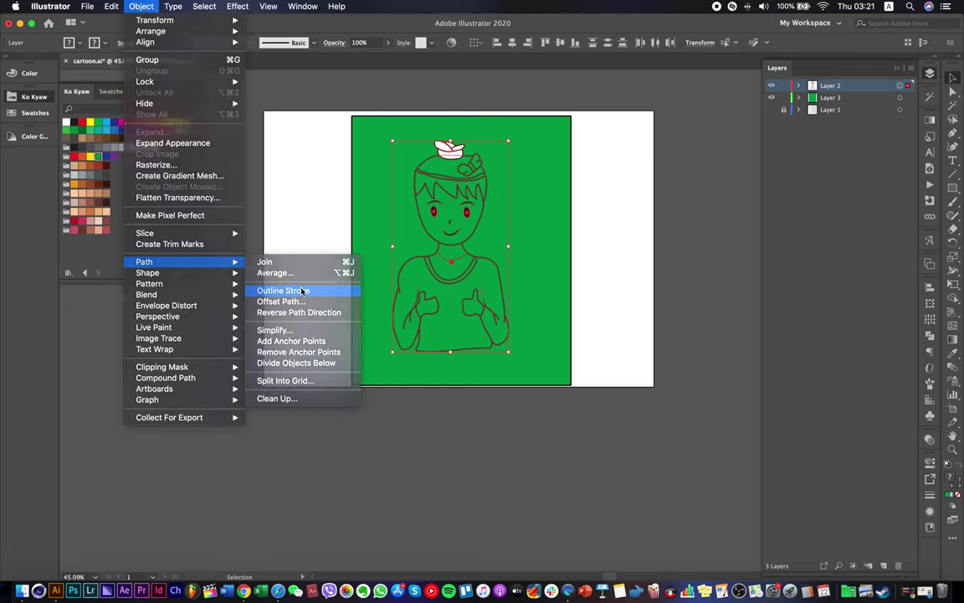
{"action": "left_click", "coordinate": [302, 289]}
{"action": "left_click", "coordinate": [617, 234]}
Select the green rectangle together with the outlined line art and split them with the Pathfinder Divide operation.
{"action": "left_click_drag", "start_coordinate": [610, 398], "coordinate": [362, 114]}
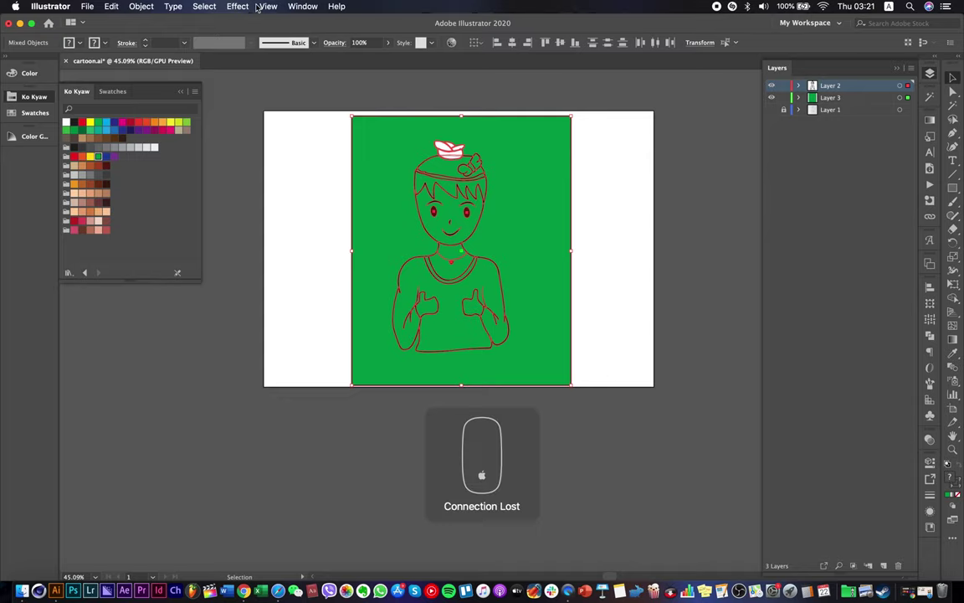
{"action": "left_click", "coordinate": [194, 14]}
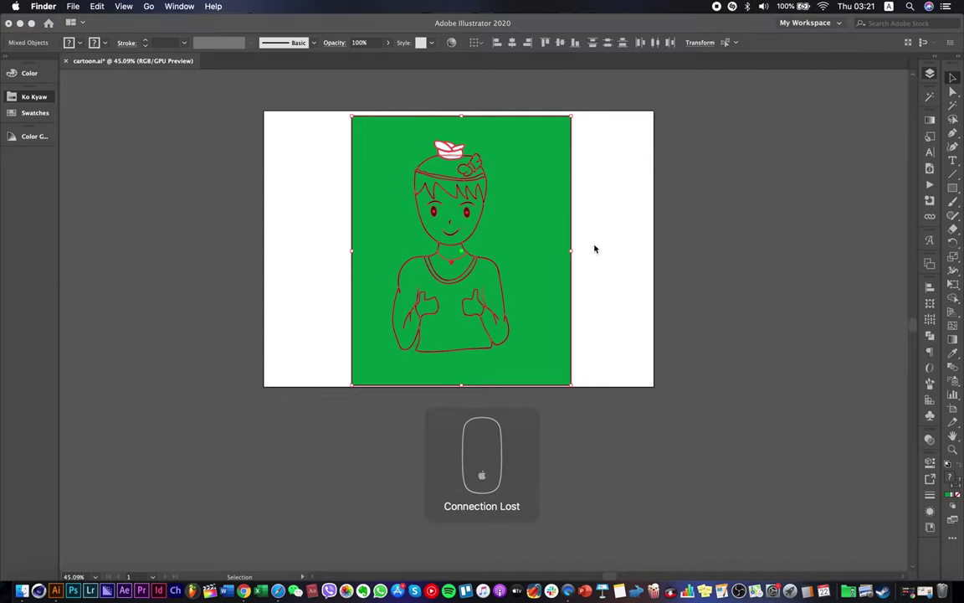
{"action": "left_click", "coordinate": [594, 246]}
{"action": "left_click", "coordinate": [645, 421]}
{"action": "left_click_drag", "start_coordinate": [581, 392], "coordinate": [358, 104]}
{"action": "left_click", "coordinate": [897, 71]}
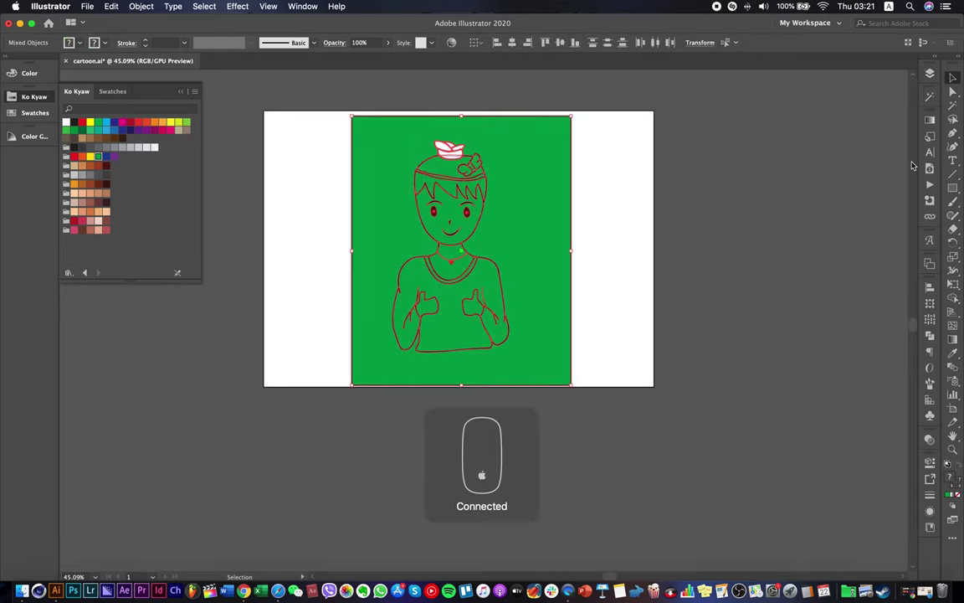
{"action": "left_click", "coordinate": [930, 336]}
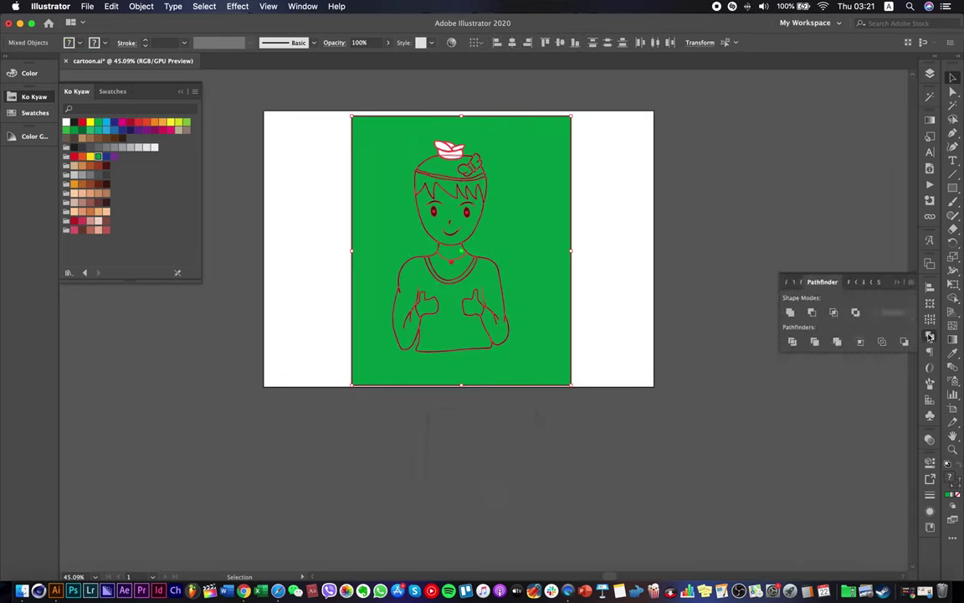
{"action": "left_click", "coordinate": [793, 342]}
{"action": "left_click", "coordinate": [764, 166]}
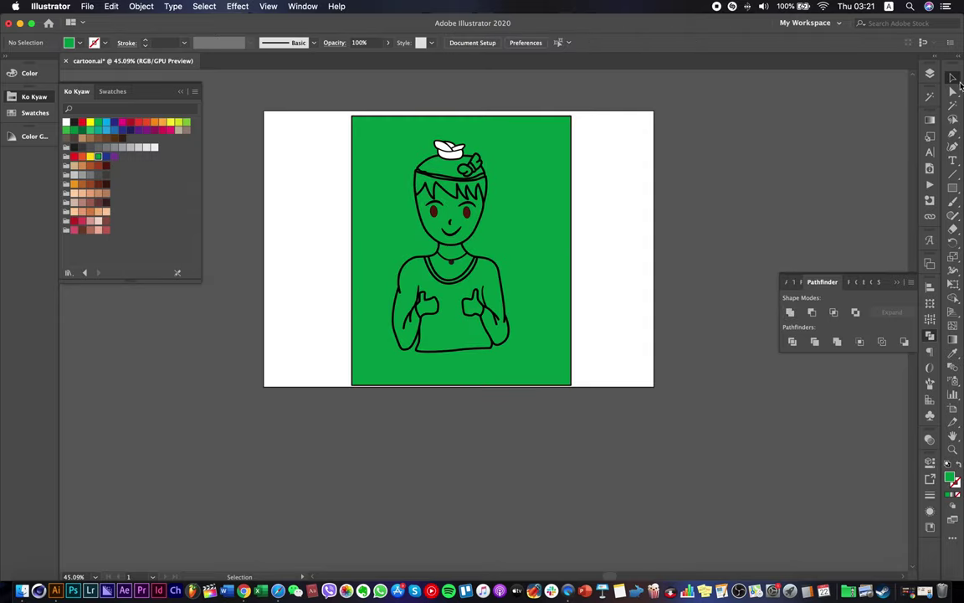
Delete the green background area surrounding the figure with the Direct Selection tool.
{"action": "key", "text": "a"}
{"action": "left_click", "coordinate": [545, 216]}
{"action": "key", "text": "Delete"}
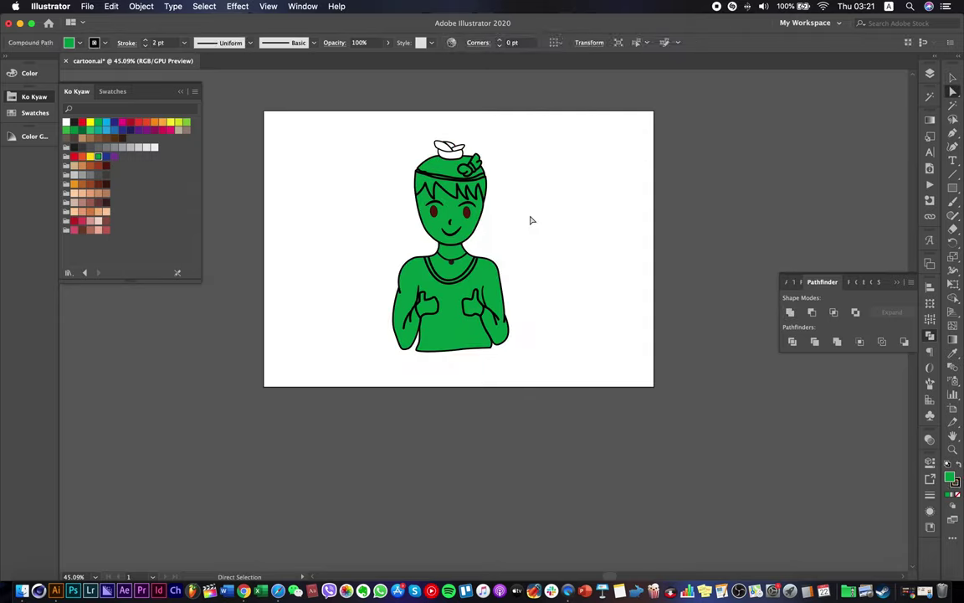
Examine the divided outline and fill shapes around the hat band up close.
{"action": "scroll", "coordinate": [483, 205], "scroll_direction": "up", "scroll_amount": 3}
{"action": "scroll", "coordinate": [483, 204], "scroll_direction": "up", "scroll_amount": 1}
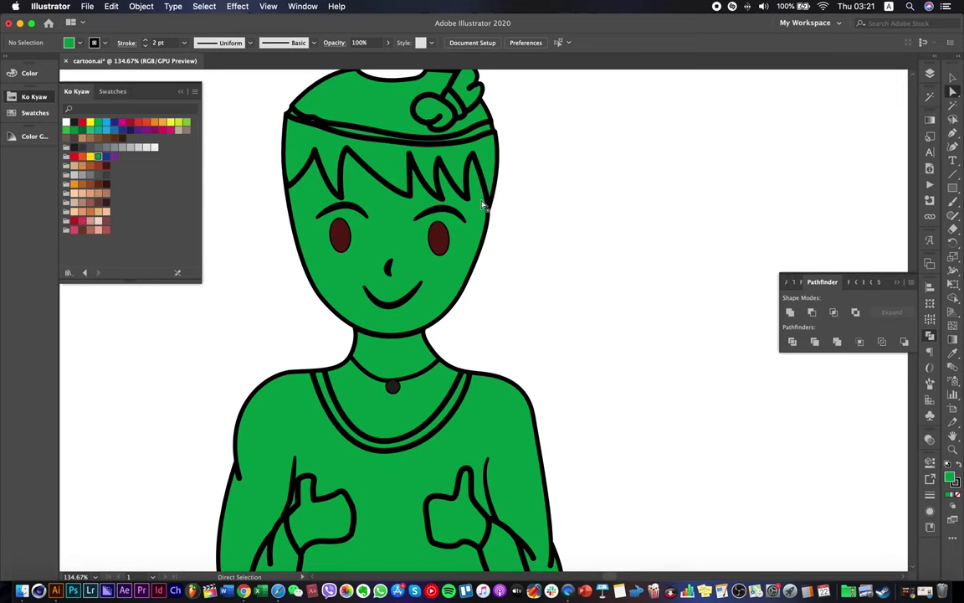
{"action": "left_click", "coordinate": [479, 127]}
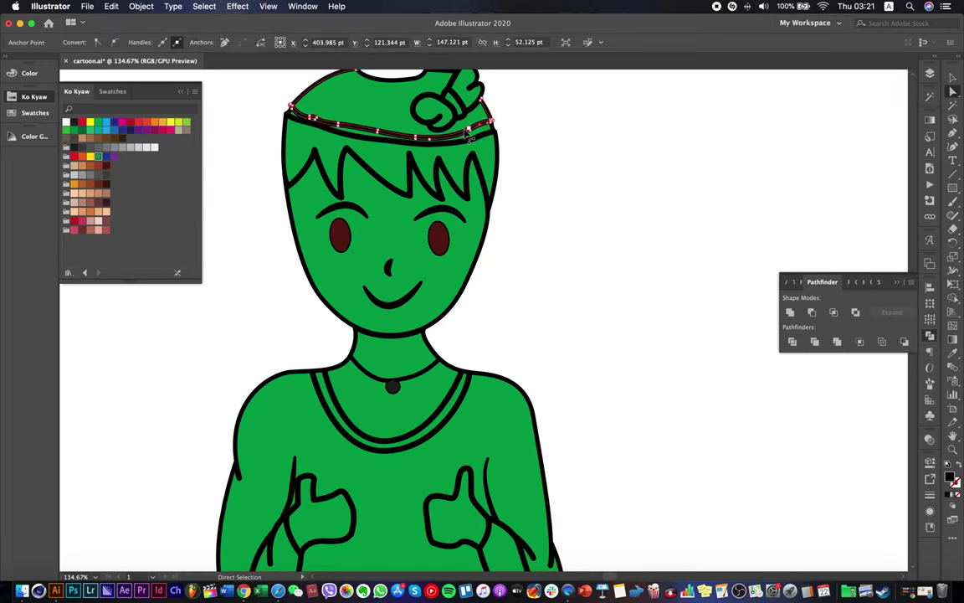
{"action": "scroll", "coordinate": [434, 135], "scroll_direction": "down", "scroll_amount": 3}
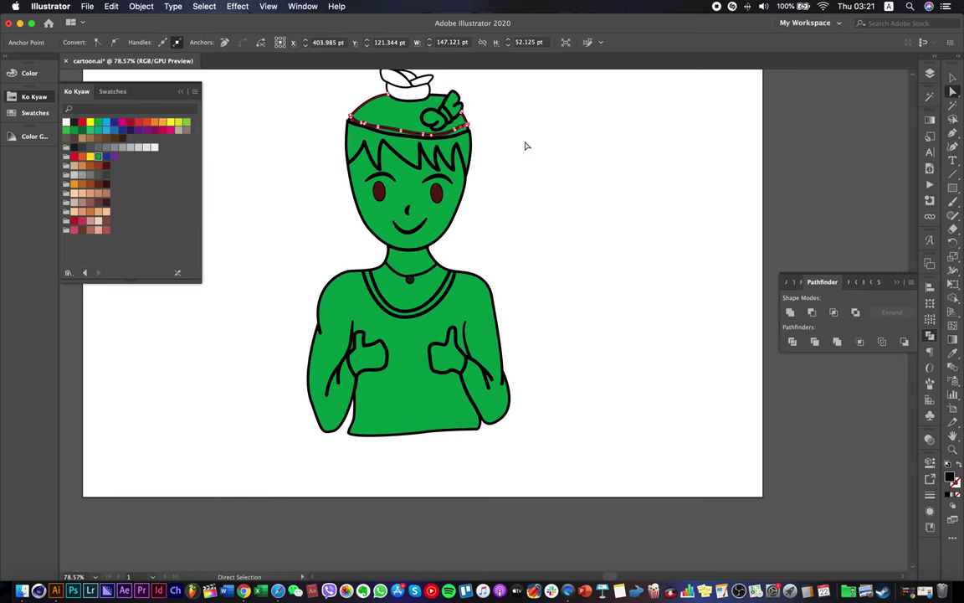
{"action": "left_click", "coordinate": [526, 146]}
{"action": "scroll", "coordinate": [425, 134], "scroll_direction": "up", "scroll_amount": 5}
{"action": "scroll", "coordinate": [425, 134], "scroll_direction": "up", "scroll_amount": 5}
{"action": "left_click", "coordinate": [413, 177]}
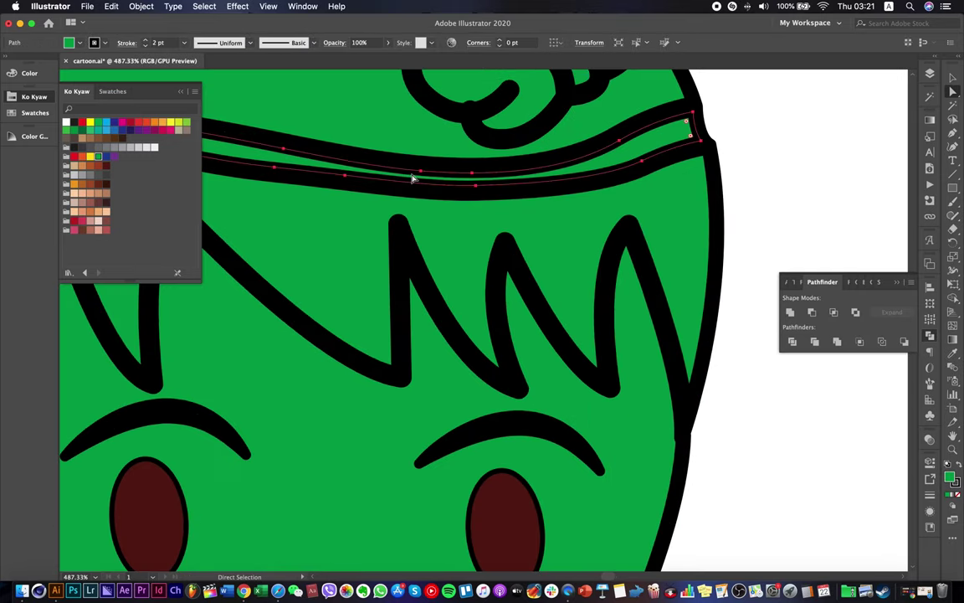
{"action": "left_click", "coordinate": [586, 157]}
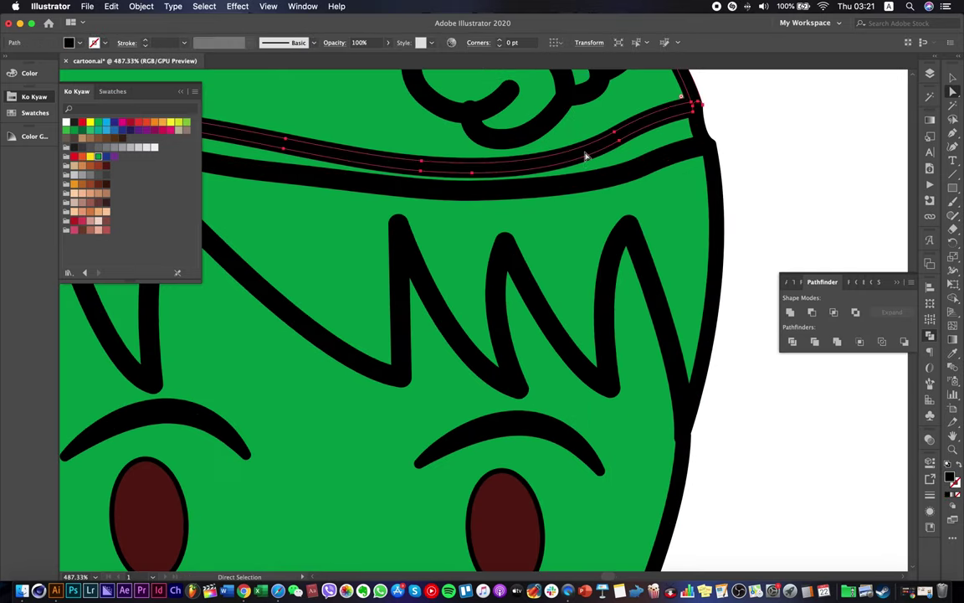
Try deleting the green fill shape of the hat band, and undo the deletion.
{"action": "left_click", "coordinate": [693, 124]}
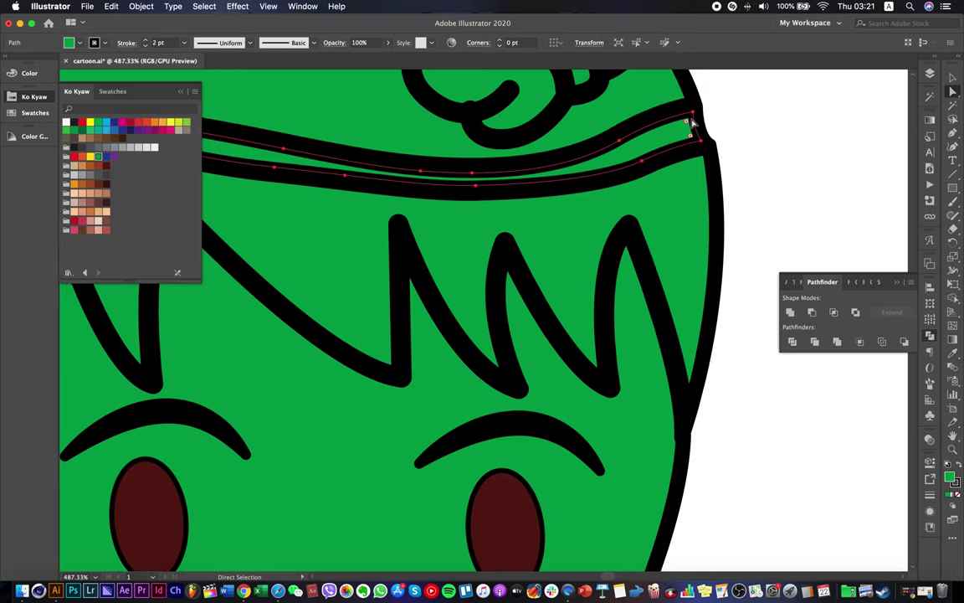
{"action": "key", "text": "Delete"}
{"action": "scroll", "coordinate": [684, 128], "scroll_direction": "down", "scroll_amount": 5}
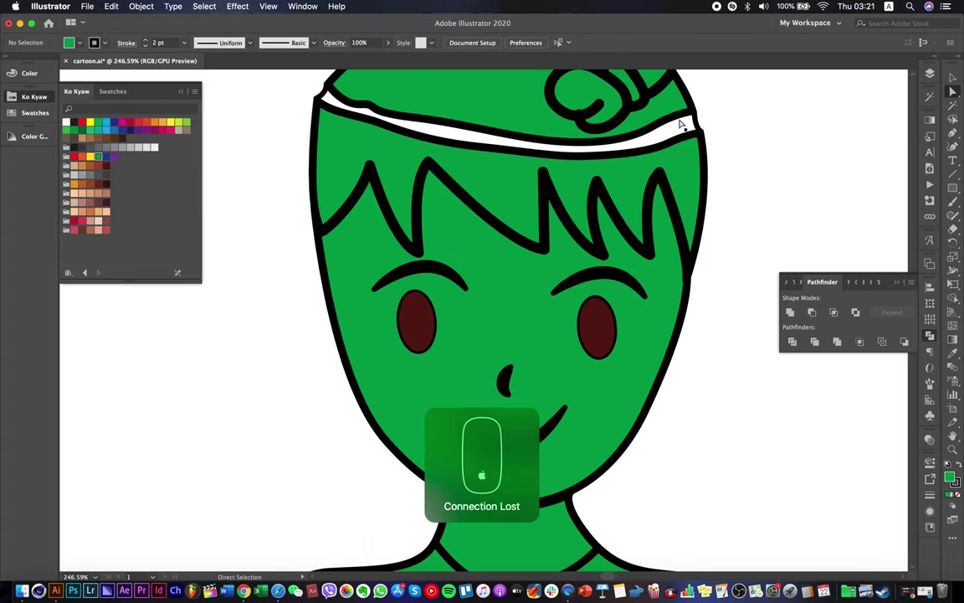
{"action": "left_click", "coordinate": [680, 122]}
{"action": "key", "text": "super+z"}
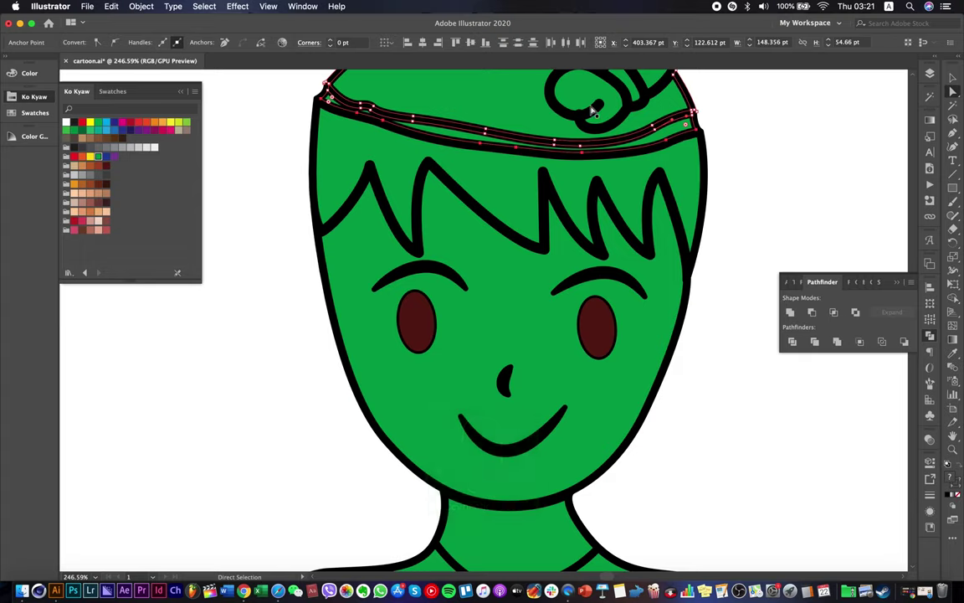
Remove the 2 pt stroke from the green hat band shape by lowering its weight to 0 pt.
{"action": "left_click", "coordinate": [722, 139]}
{"action": "left_click", "coordinate": [683, 130]}
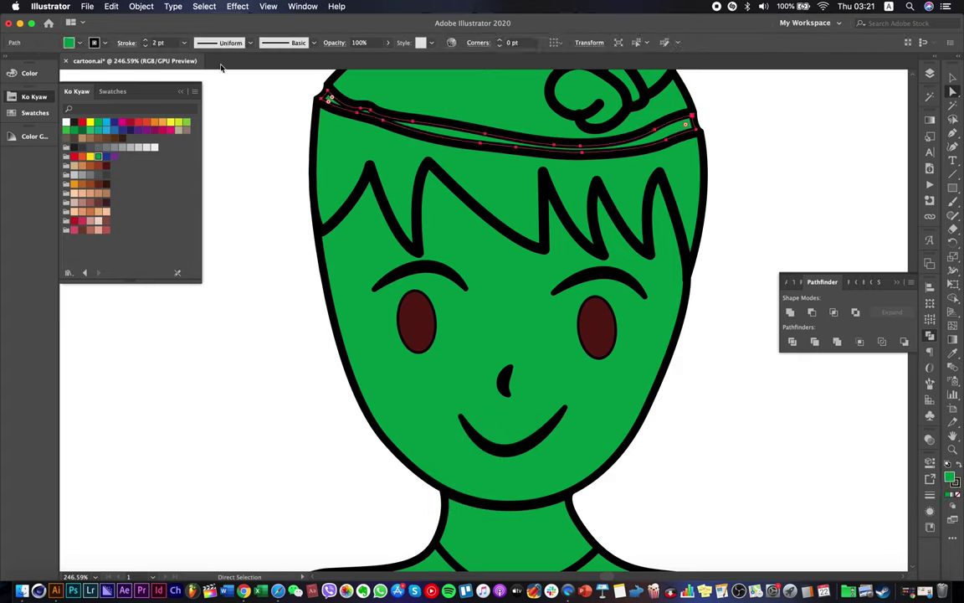
{"action": "left_click", "coordinate": [146, 47]}
{"action": "left_click", "coordinate": [146, 47]}
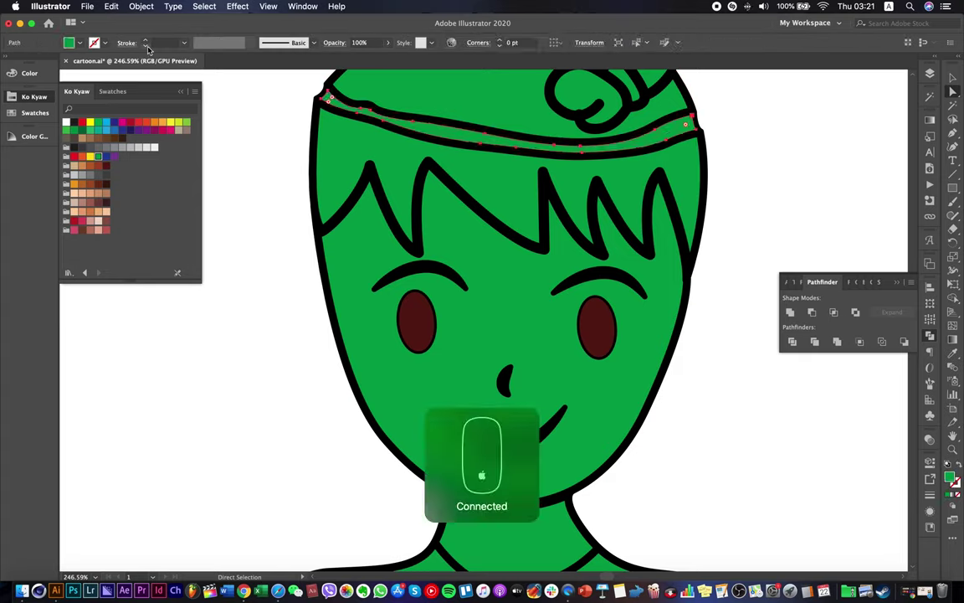
{"action": "left_click", "coordinate": [252, 116]}
{"action": "scroll", "coordinate": [308, 199], "scroll_direction": "down", "scroll_amount": 5}
{"action": "scroll", "coordinate": [308, 198], "scroll_direction": "down", "scroll_amount": 3}
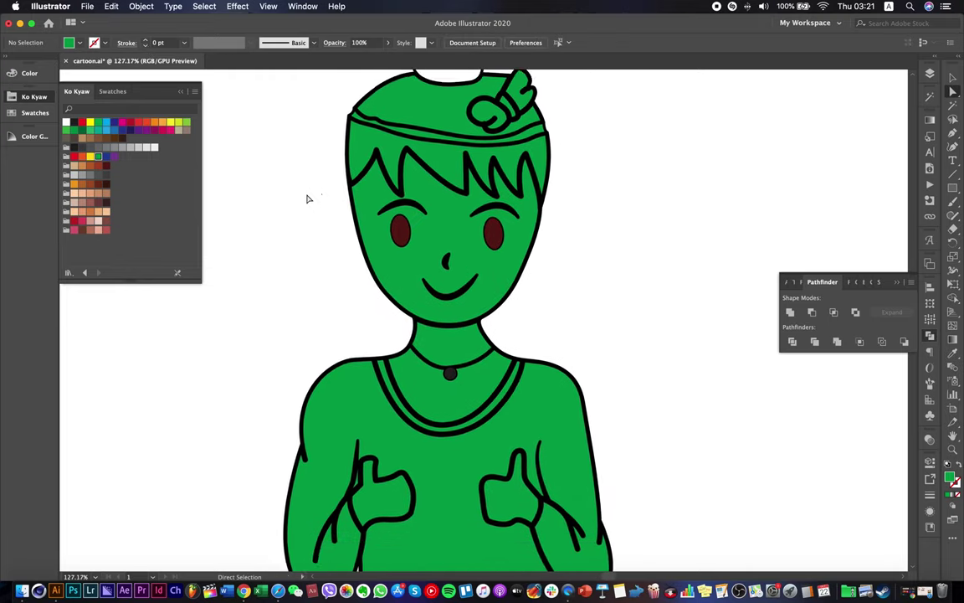
Remove the stroke from the green face shape.
{"action": "left_click", "coordinate": [415, 236]}
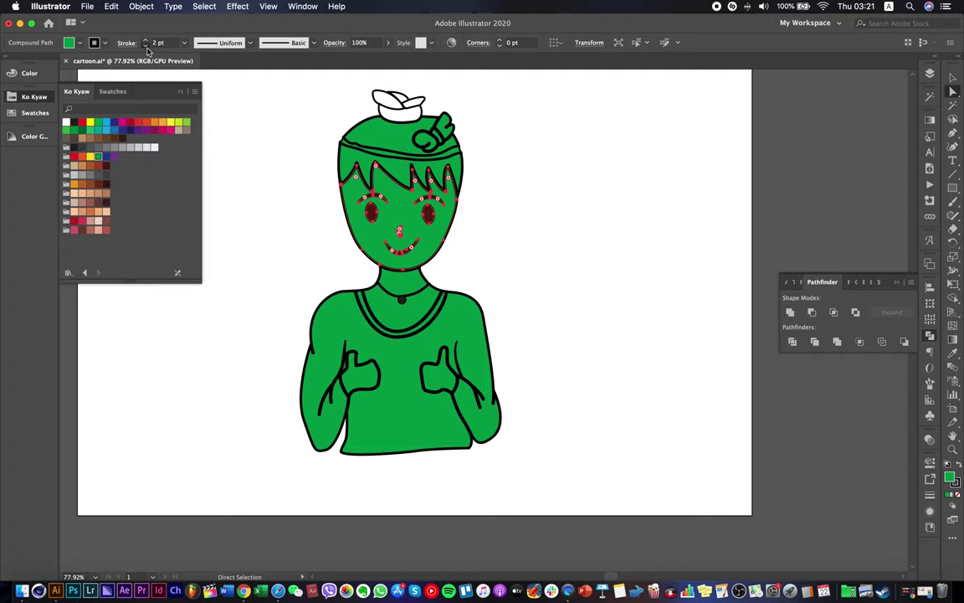
{"action": "key", "text": "slash"}
{"action": "key", "text": "v"}
{"action": "left_click", "coordinate": [694, 245]}
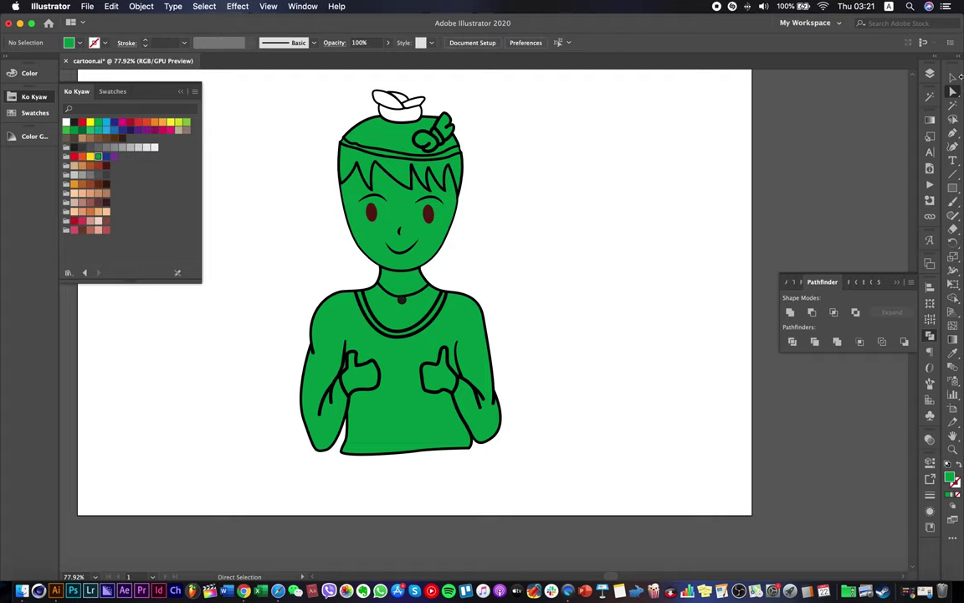
{"action": "key", "text": "super+minus"}
{"action": "left_click_drag", "start_coordinate": [555, 414], "coordinate": [314, 96]}
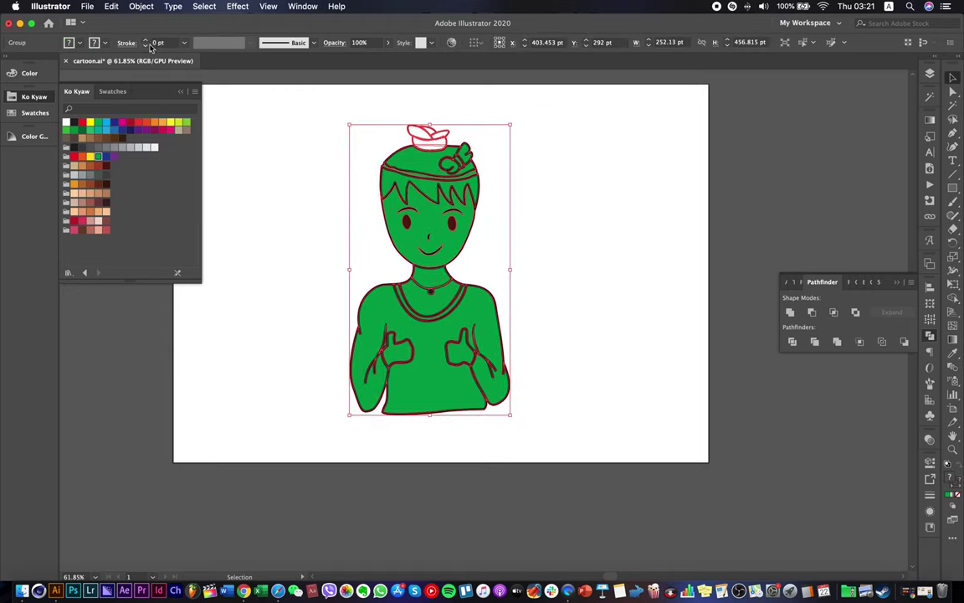
{"action": "key", "text": "Return"}
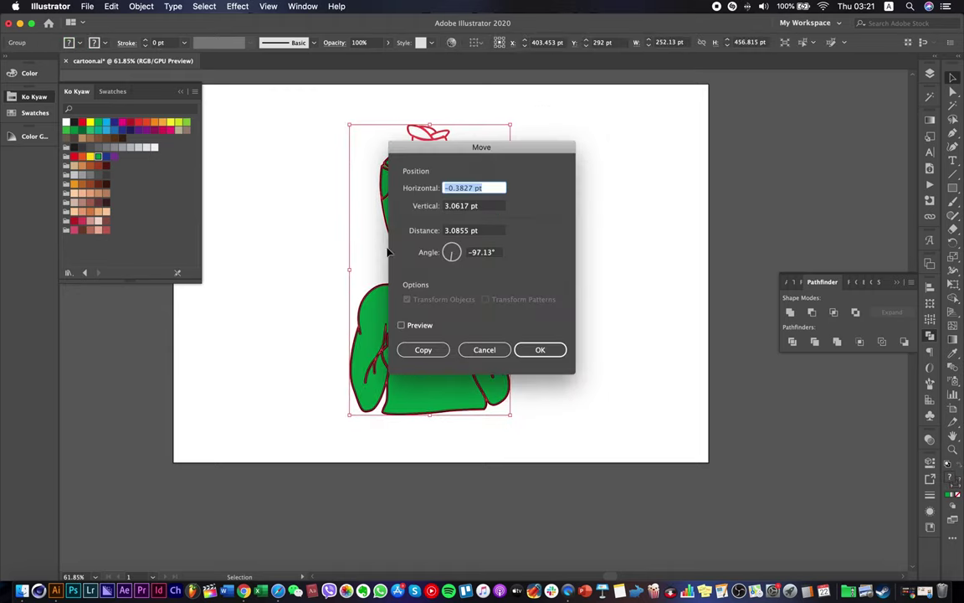
{"action": "left_click", "coordinate": [504, 352]}
{"action": "left_click", "coordinate": [540, 318]}
{"action": "left_click", "coordinate": [447, 328]}
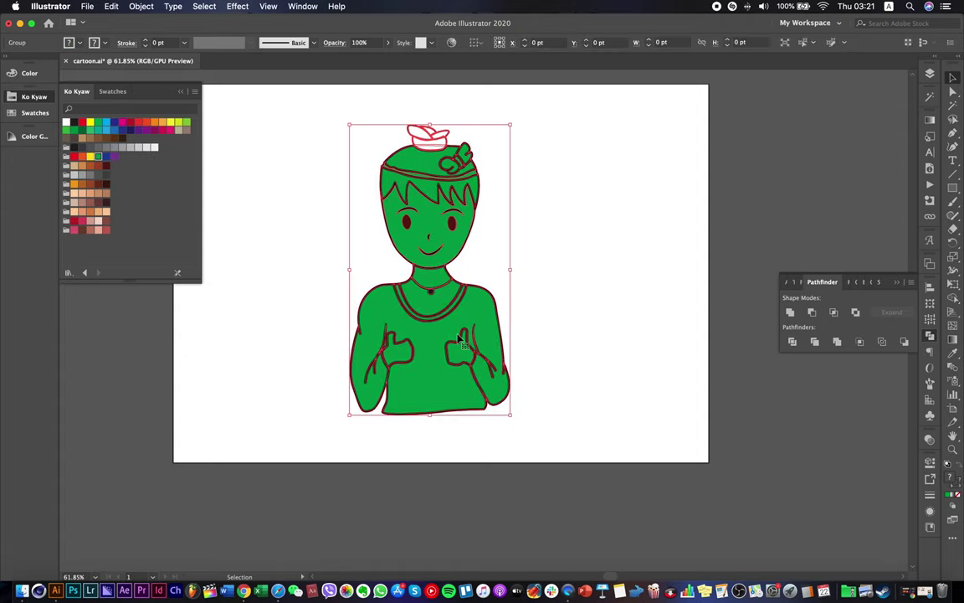
{"action": "left_click", "coordinate": [332, 265]}
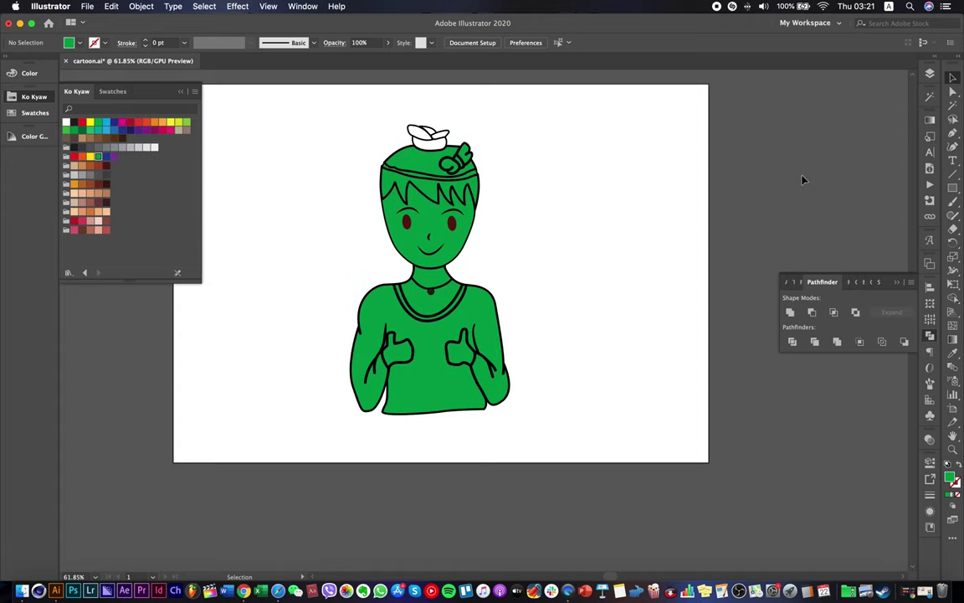
Remove the stroke from the green shape of the shirt body and arms.
{"action": "left_click", "coordinate": [953, 93]}
{"action": "left_click", "coordinate": [387, 358]}
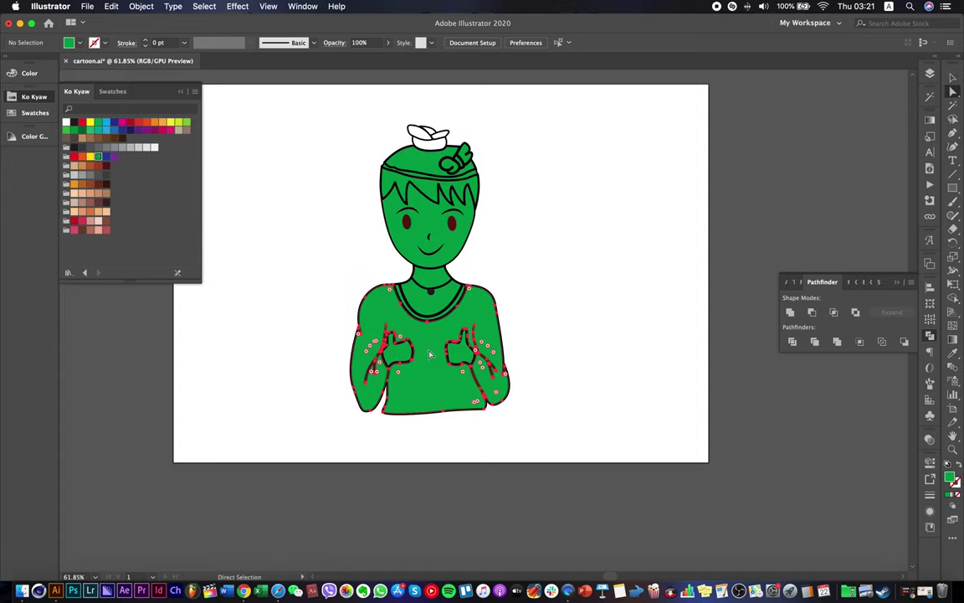
{"action": "left_click", "coordinate": [528, 310]}
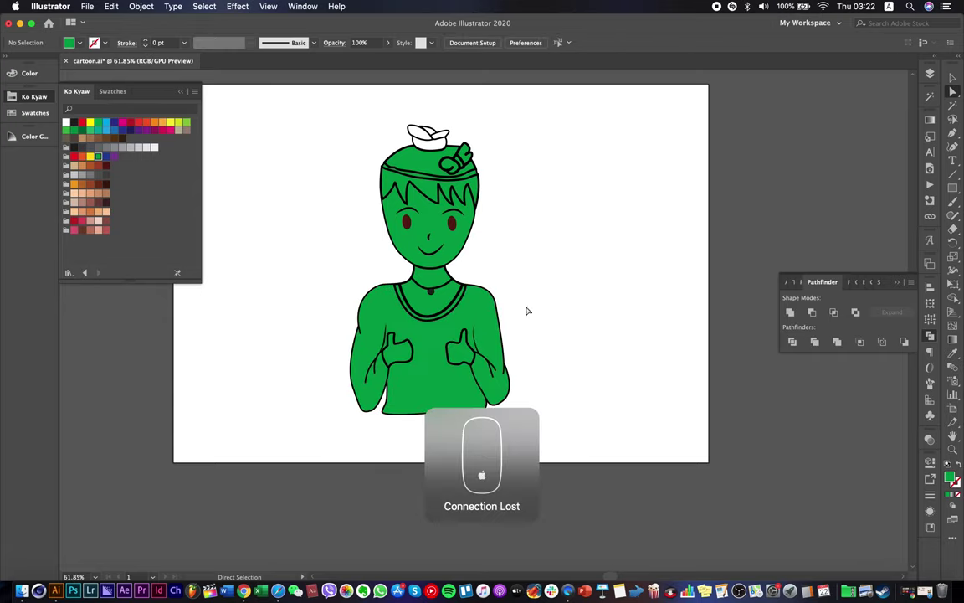
Select the upper chest shape and the neckline band together and remove their stroke.
{"action": "scroll", "coordinate": [514, 314], "scroll_direction": "up", "scroll_amount": 5}
{"action": "left_click", "coordinate": [375, 281]}
{"action": "left_click", "coordinate": [391, 300], "text": "shift"}
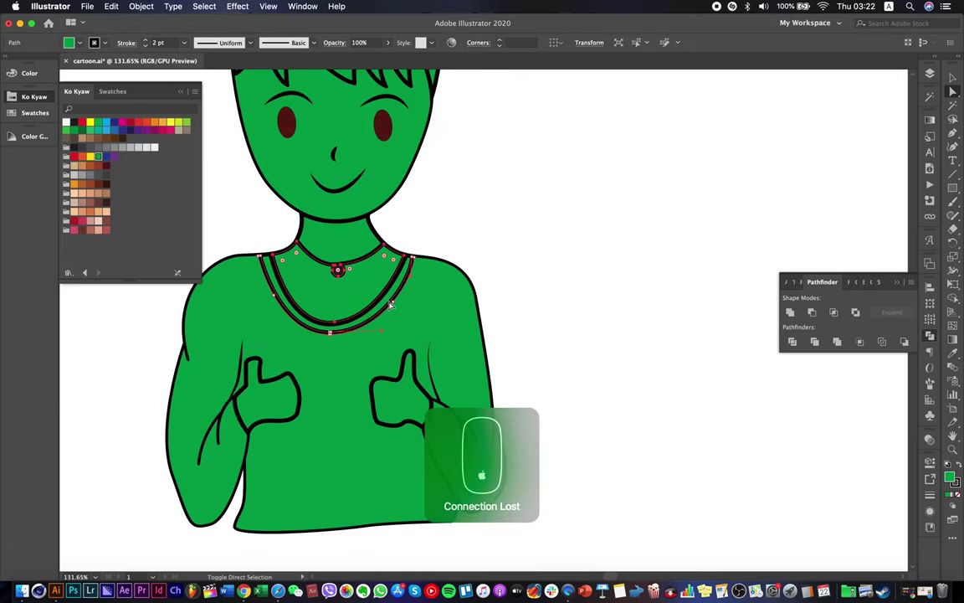
{"action": "scroll", "coordinate": [391, 298], "scroll_direction": "up", "scroll_amount": 7}
{"action": "left_click", "coordinate": [455, 141]}
{"action": "left_click", "coordinate": [400, 228]}
{"action": "left_click", "coordinate": [409, 261], "text": "shift"}
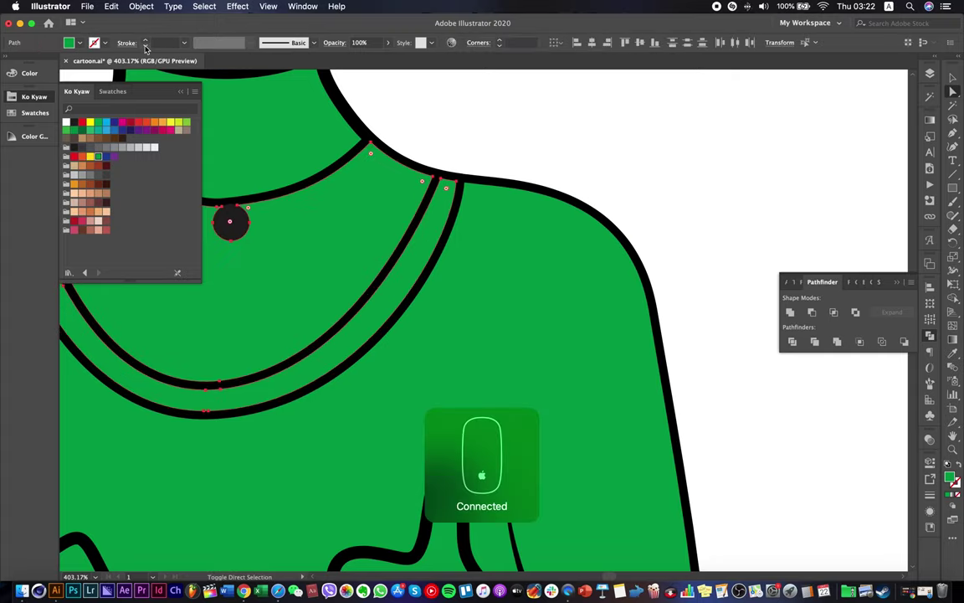
Remove the stroke from the neck shape between the chin and the necklace, and select the face shape.
{"action": "left_click", "coordinate": [292, 167]}
{"action": "scroll", "coordinate": [289, 169], "scroll_direction": "down", "scroll_amount": 3}
{"action": "scroll", "coordinate": [287, 170], "scroll_direction": "left", "scroll_amount": 4}
{"action": "scroll", "coordinate": [287, 170], "scroll_direction": "up", "scroll_amount": 1}
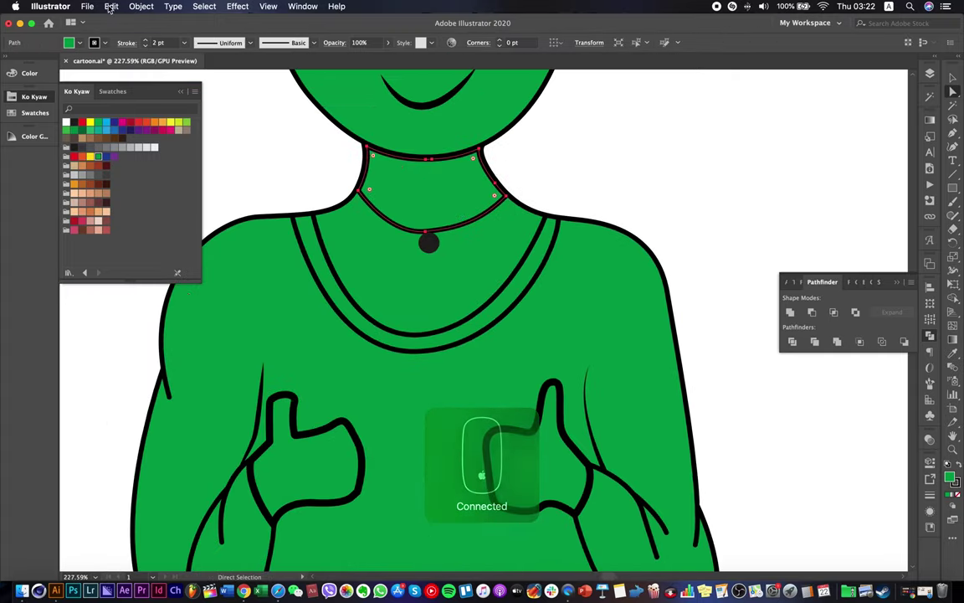
{"action": "left_click", "coordinate": [281, 154]}
{"action": "scroll", "coordinate": [285, 160], "scroll_direction": "up", "scroll_amount": 3}
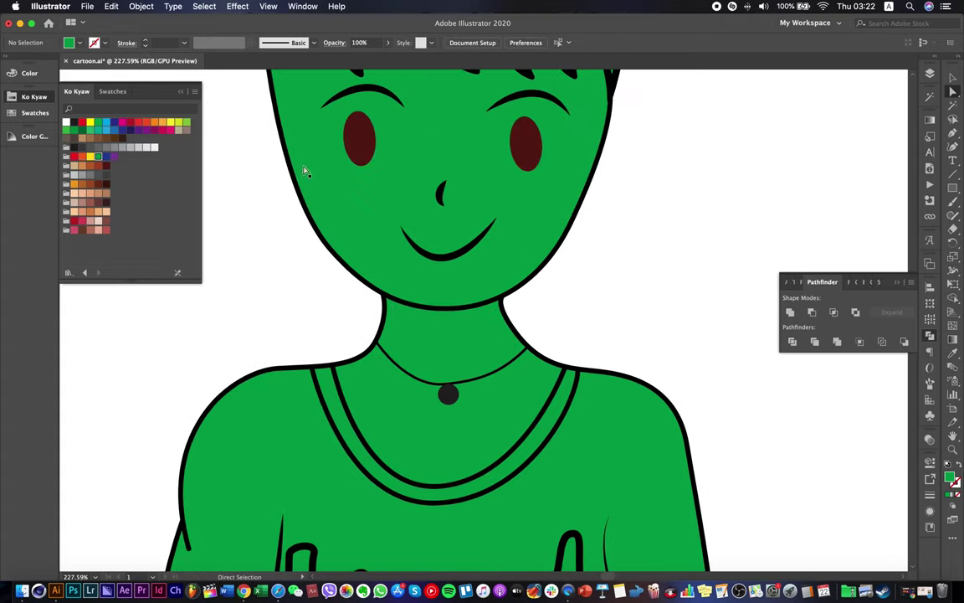
{"action": "left_click", "coordinate": [342, 243]}
{"action": "scroll", "coordinate": [264, 150], "scroll_direction": "down", "scroll_amount": 3}
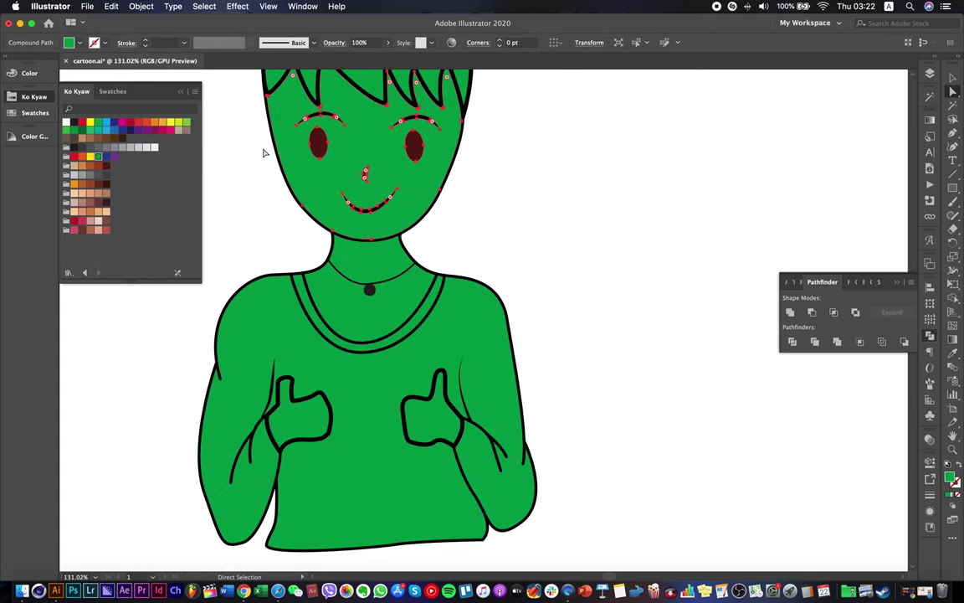
Remove the stroke from the green crown shape of the hair and from the fringe shape below the band.
{"action": "scroll", "coordinate": [268, 155], "scroll_direction": "up", "scroll_amount": 3}
{"action": "left_click", "coordinate": [403, 247]}
{"action": "left_click", "coordinate": [362, 172]}
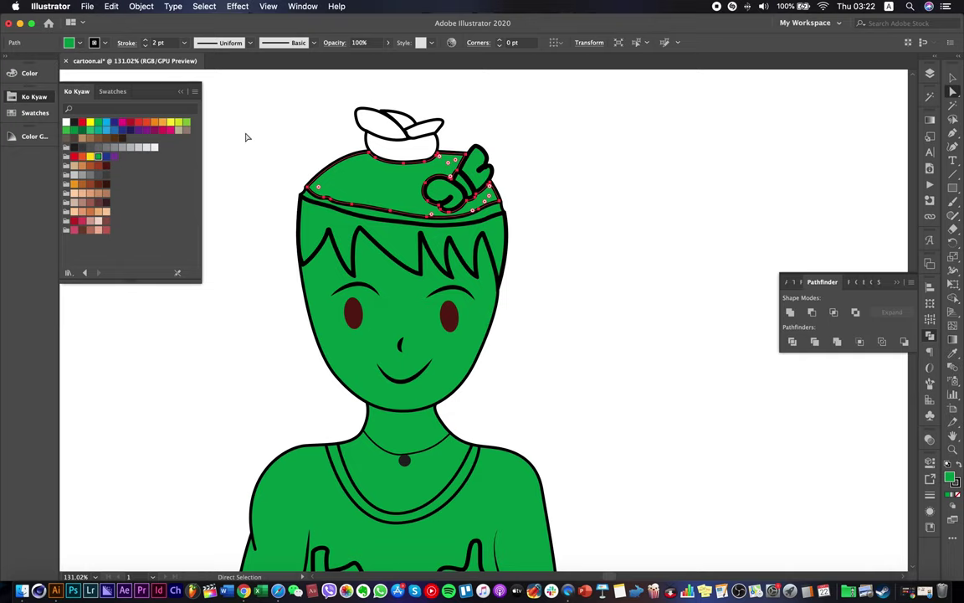
{"action": "left_click", "coordinate": [273, 148]}
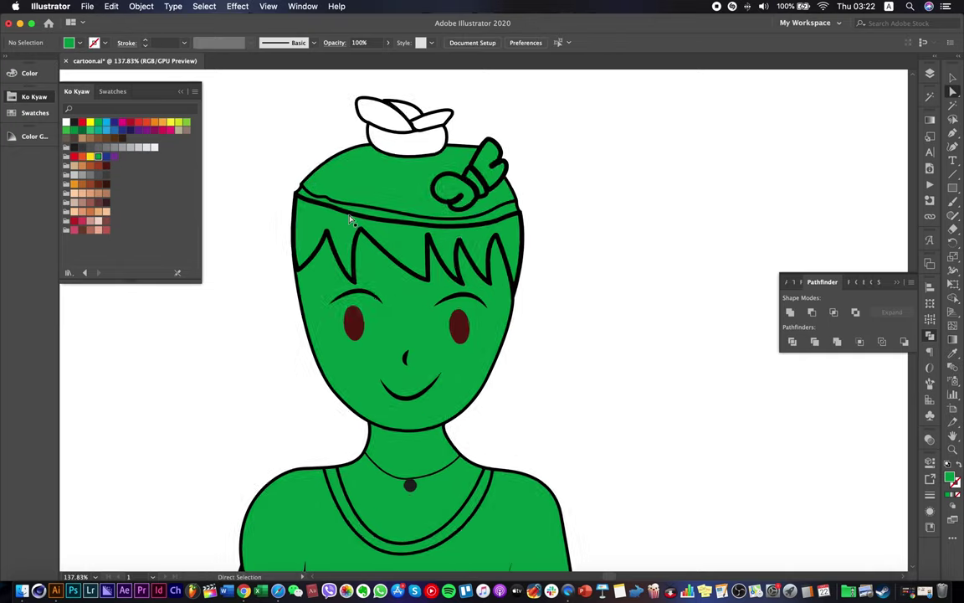
{"action": "scroll", "coordinate": [347, 219], "scroll_direction": "up", "scroll_amount": 3}
{"action": "left_click", "coordinate": [343, 229]}
{"action": "left_click", "coordinate": [144, 45], "text": "shift"}
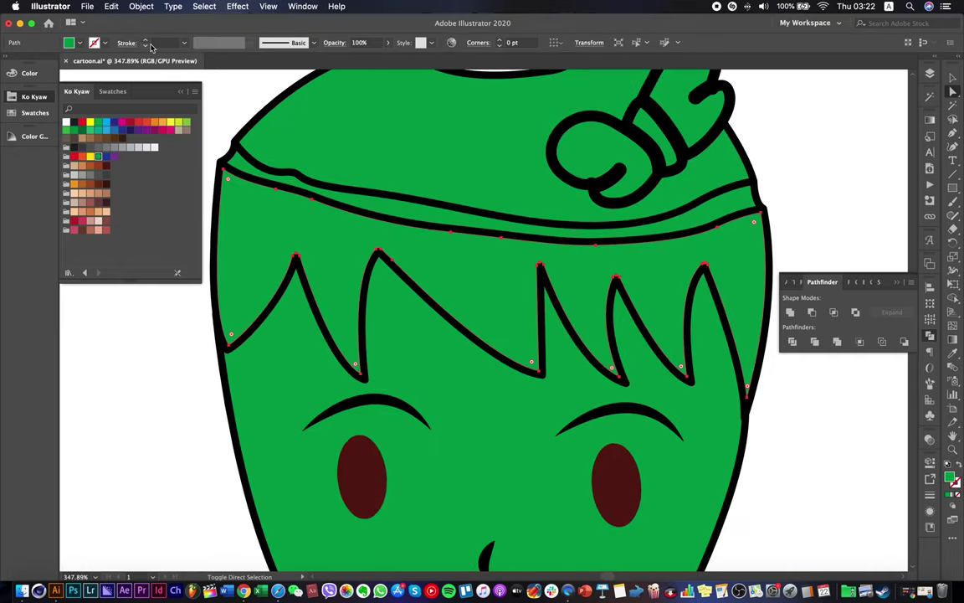
Set the stroke of both thumbs-up hand shapes to 1 pt.
{"action": "scroll", "coordinate": [382, 222], "scroll_direction": "down", "scroll_amount": 4}
{"action": "scroll", "coordinate": [384, 222], "scroll_direction": "down", "scroll_amount": 3}
{"action": "left_click", "coordinate": [382, 354]}
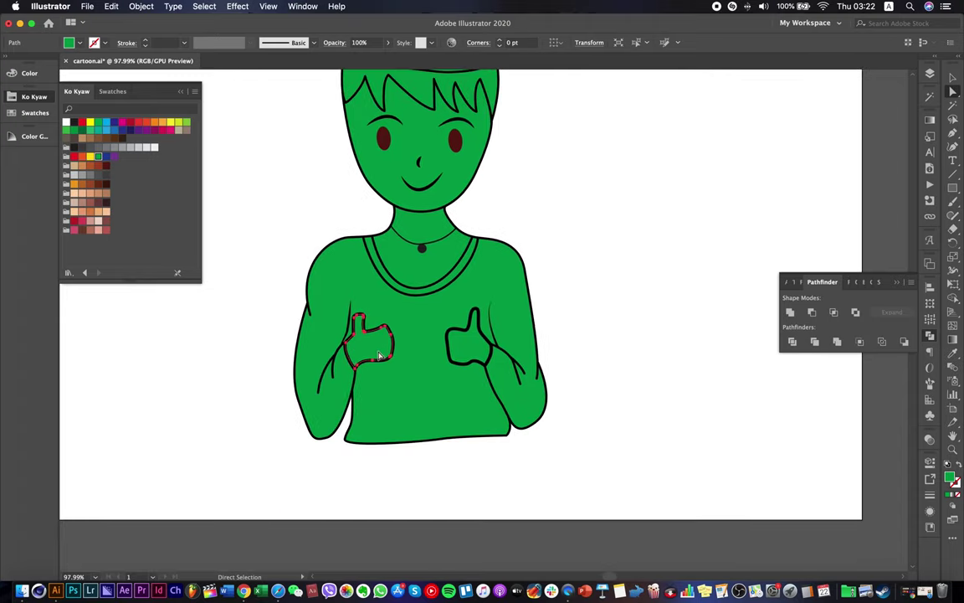
{"action": "left_click", "coordinate": [467, 349], "text": "shift"}
{"action": "left_click", "coordinate": [144, 45]}
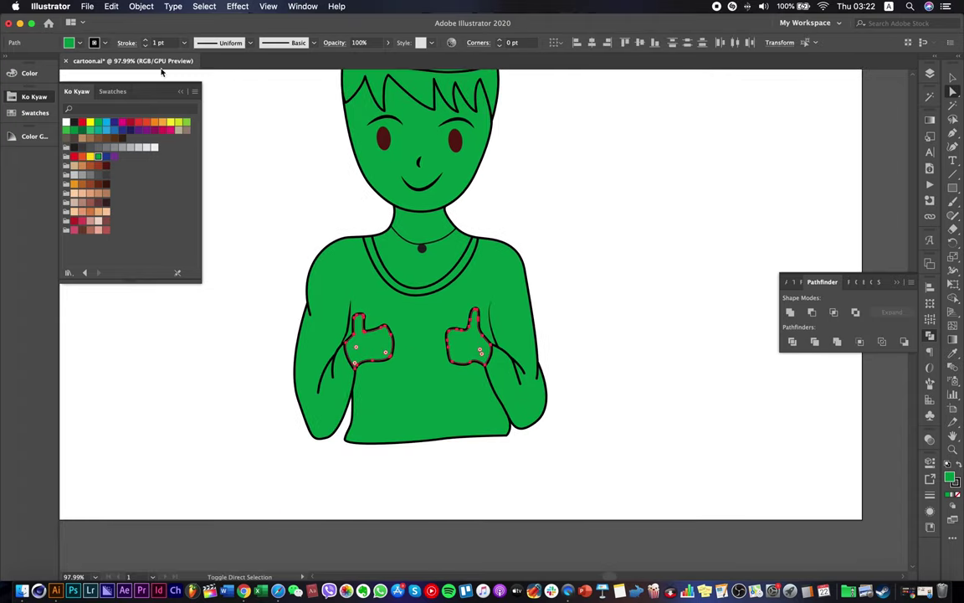
{"action": "left_click", "coordinate": [511, 405]}
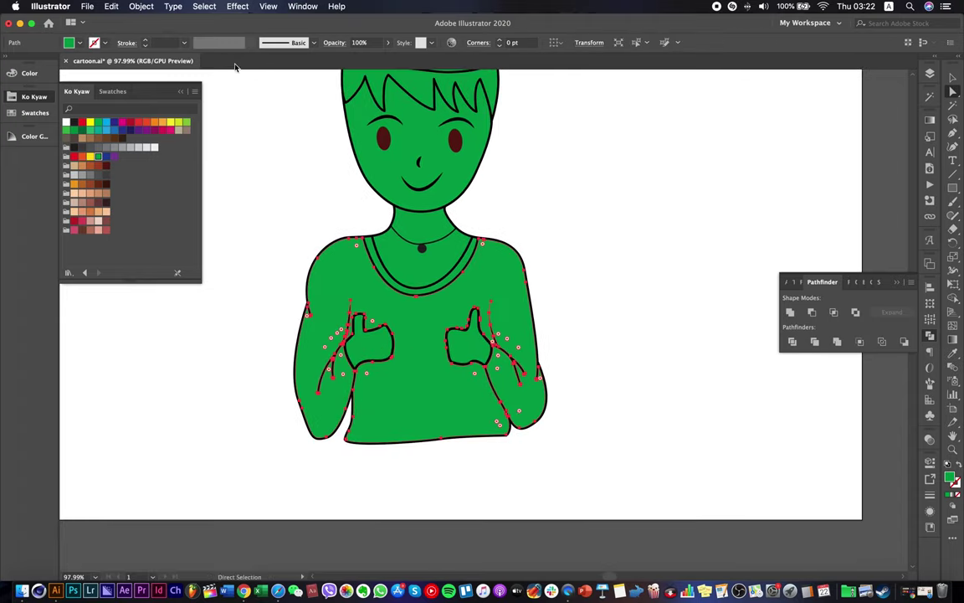
{"action": "left_click", "coordinate": [584, 319]}
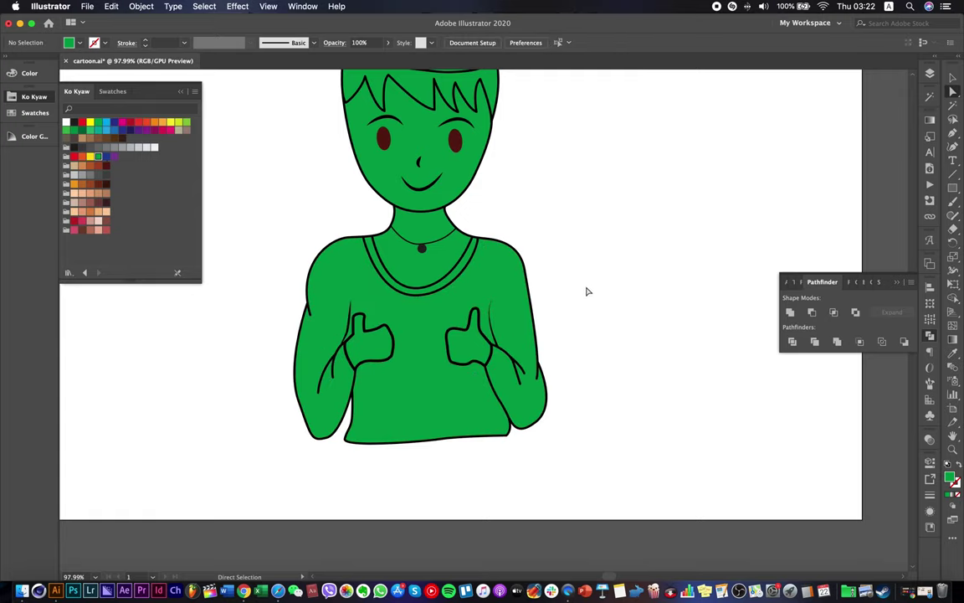
Fill the upper chest and neck shapes with the light peach skin color.
{"action": "left_click", "coordinate": [433, 238]}
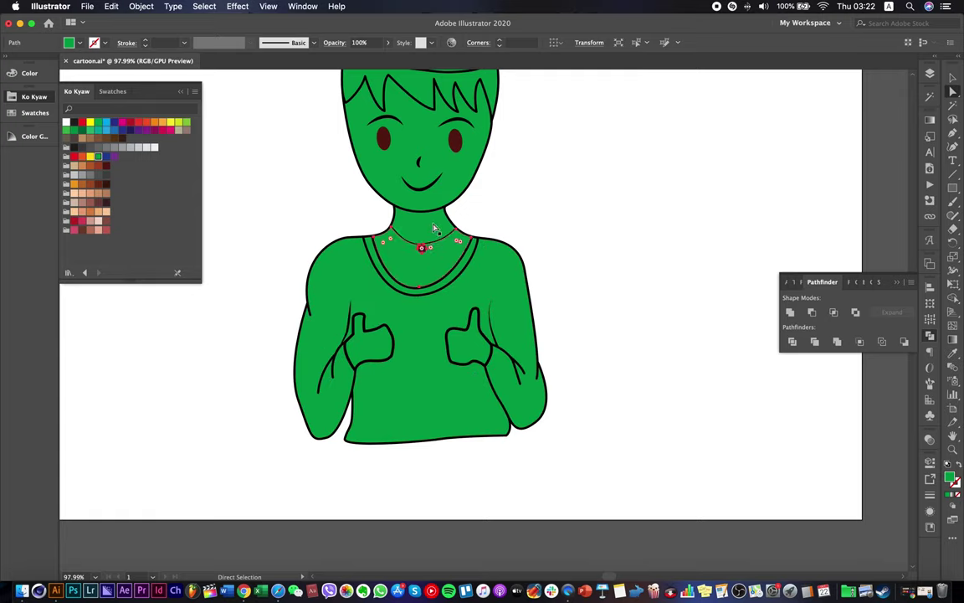
{"action": "left_click", "coordinate": [102, 215]}
{"action": "left_click", "coordinate": [262, 223]}
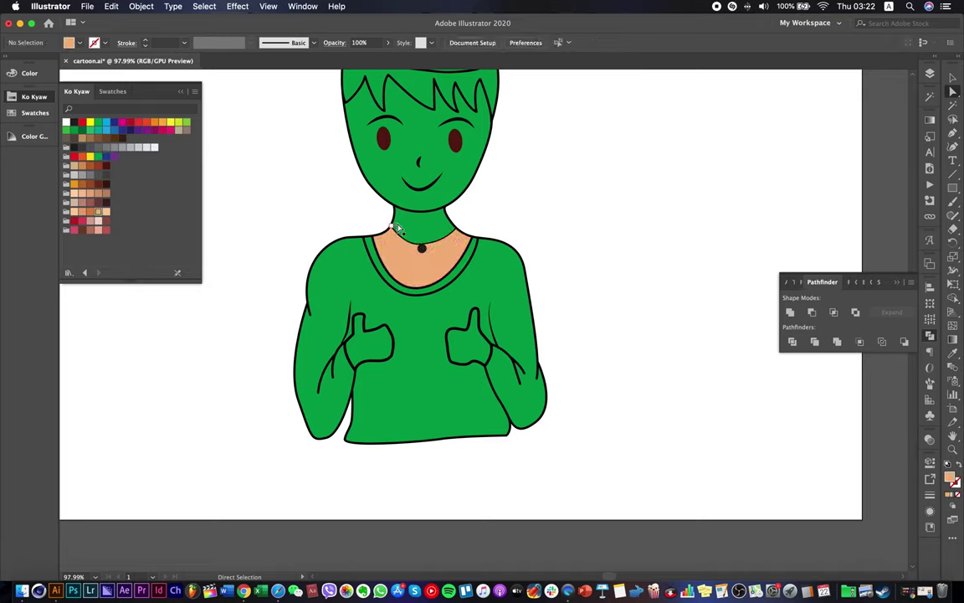
{"action": "left_click", "coordinate": [368, 227]}
{"action": "left_click", "coordinate": [107, 211]}
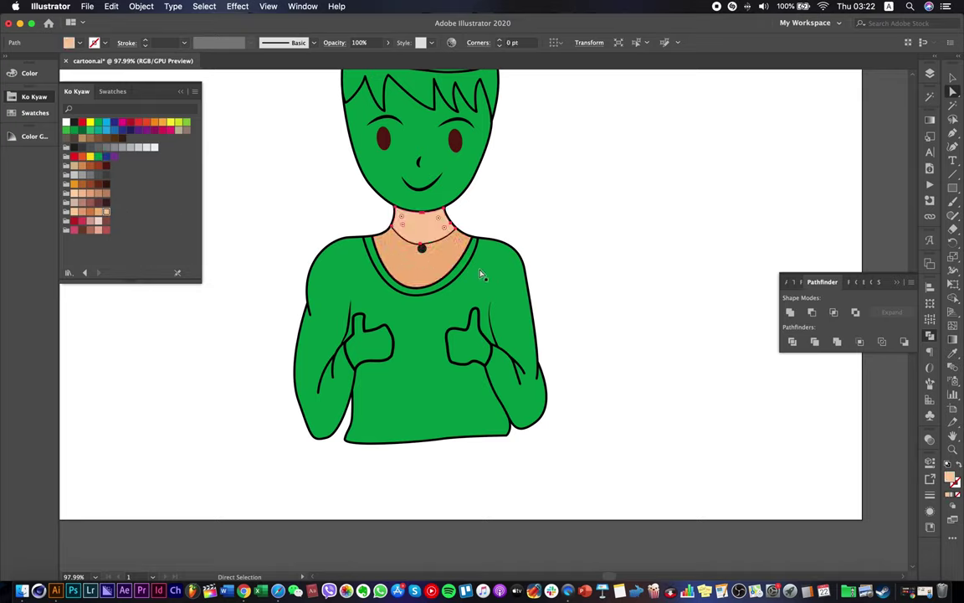
{"action": "left_click", "coordinate": [107, 217]}
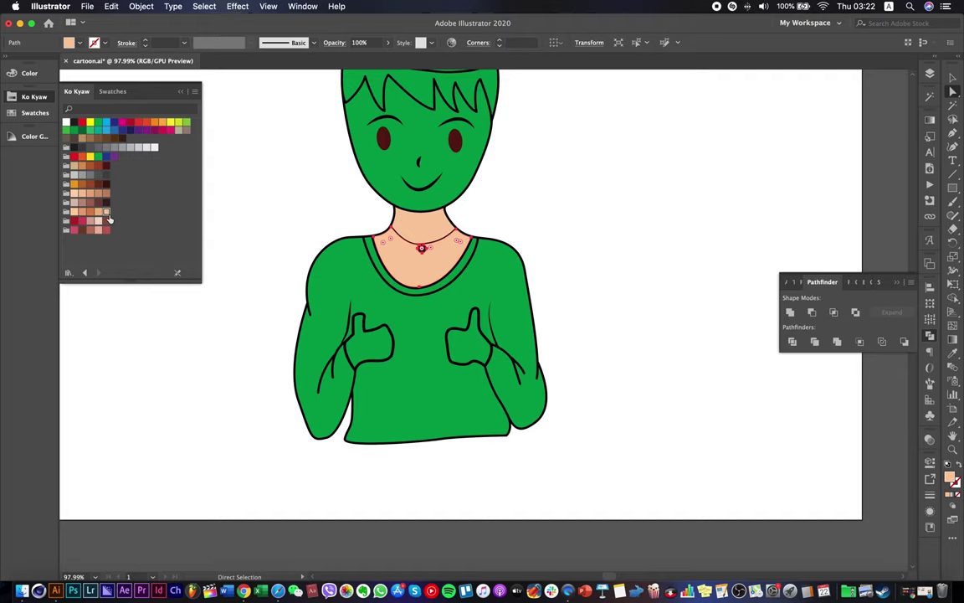
Fill both thumbs-up hands and the face with the same light peach skin color as the neck.
{"action": "left_click", "coordinate": [361, 347]}
{"action": "left_click", "coordinate": [460, 339], "text": "shift"}
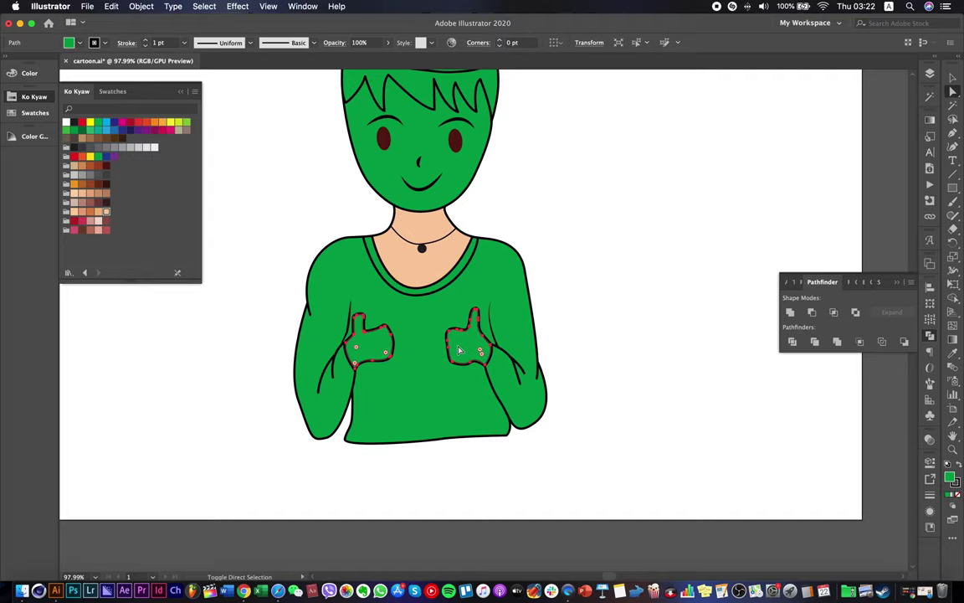
{"action": "left_click", "coordinate": [108, 216]}
{"action": "left_click", "coordinate": [252, 201]}
{"action": "scroll", "coordinate": [289, 187], "scroll_direction": "up", "scroll_amount": 3}
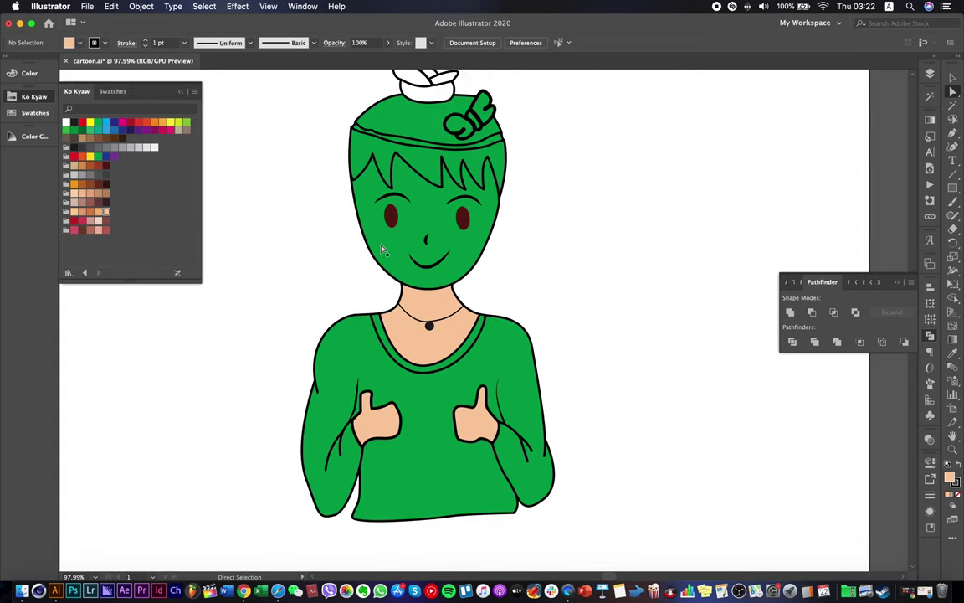
{"action": "left_click", "coordinate": [381, 250]}
{"action": "left_click", "coordinate": [98, 221]}
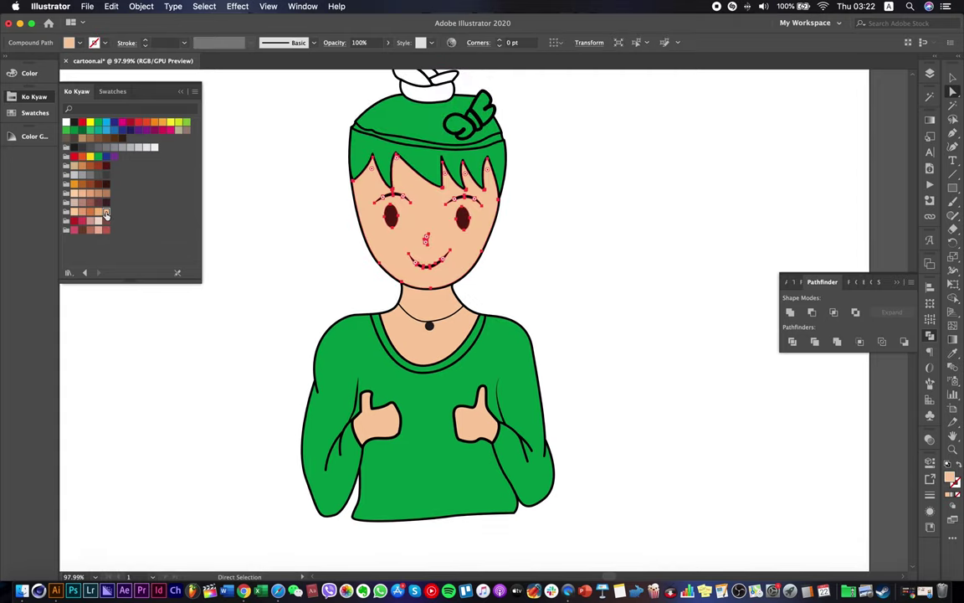
{"action": "left_click", "coordinate": [299, 215]}
Fill the fringe and crown shapes of the hair with very dark brown.
{"action": "scroll", "coordinate": [299, 215], "scroll_direction": "up", "scroll_amount": 3}
{"action": "left_click", "coordinate": [428, 260]}
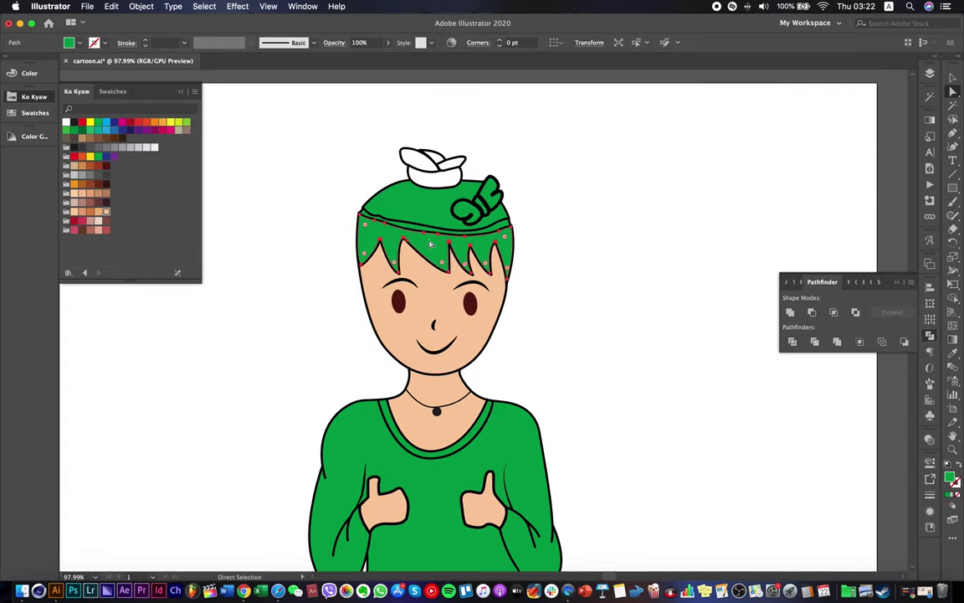
{"action": "left_click", "coordinate": [107, 183]}
{"action": "left_click", "coordinate": [251, 197]}
Fill the upper and lower pieces of the bun's base and the thin white strip between them with black.
{"action": "left_click", "coordinate": [434, 180]}
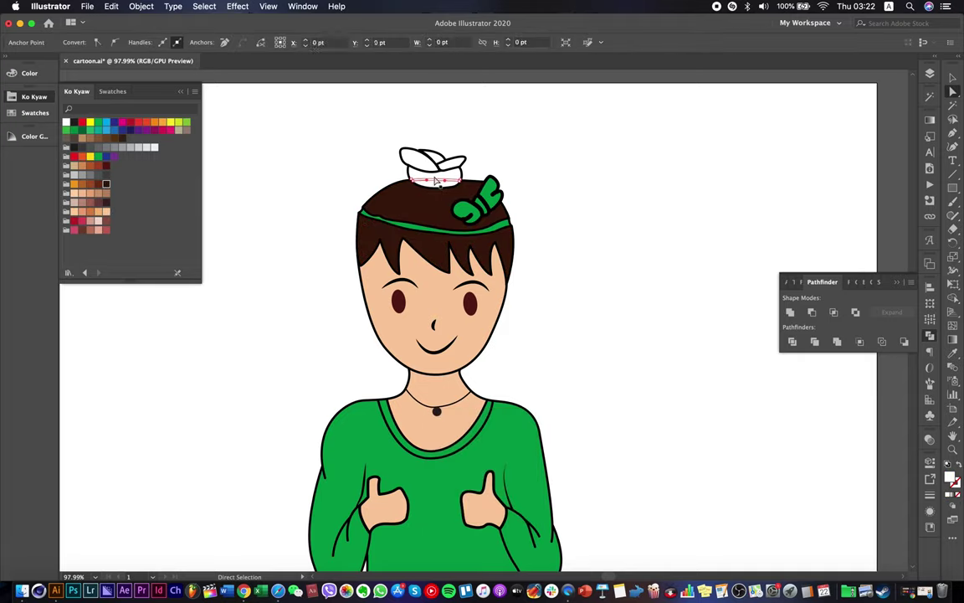
{"action": "scroll", "coordinate": [437, 175], "scroll_direction": "up", "scroll_amount": 5}
{"action": "left_click", "coordinate": [434, 164]}
{"action": "left_click", "coordinate": [424, 183]}
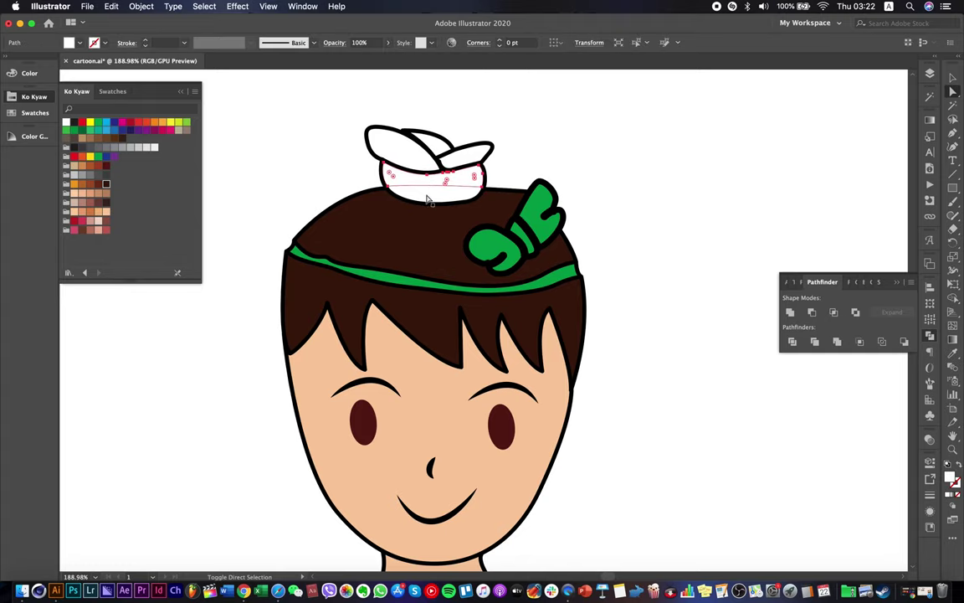
{"action": "left_click", "coordinate": [422, 156]}
{"action": "left_click", "coordinate": [423, 193]}
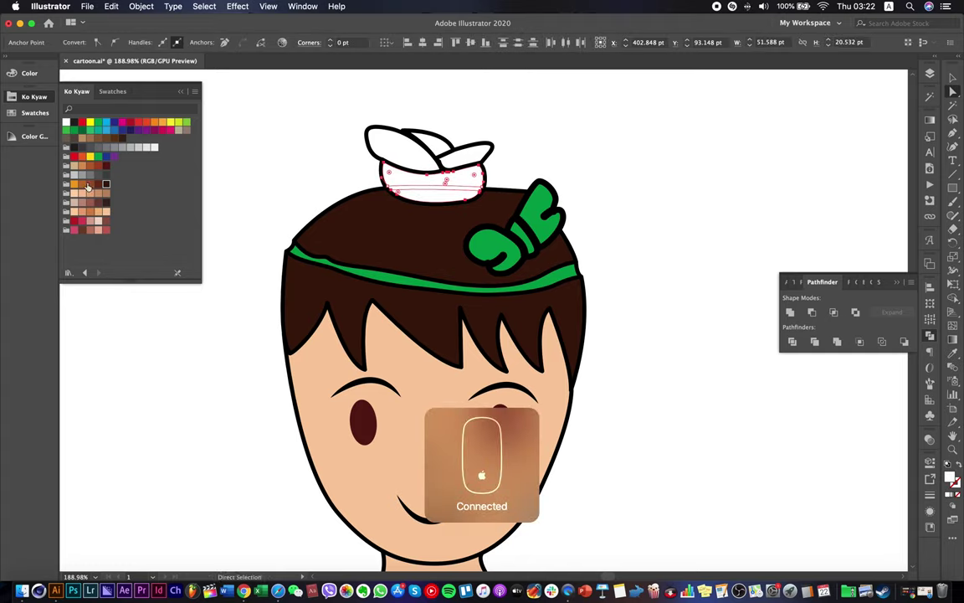
{"action": "left_click", "coordinate": [79, 125]}
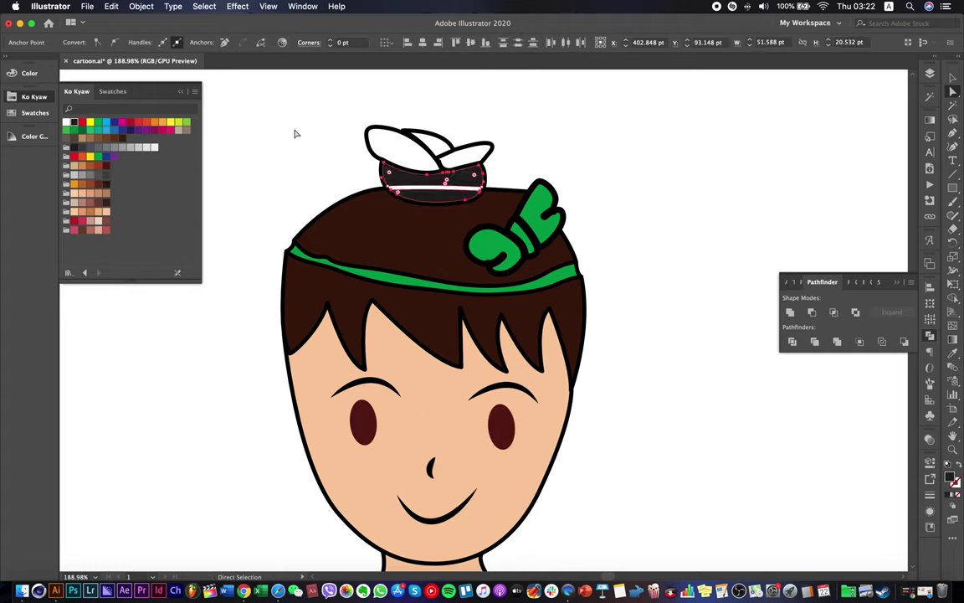
{"action": "left_click", "coordinate": [418, 170]}
{"action": "left_click", "coordinate": [468, 188]}
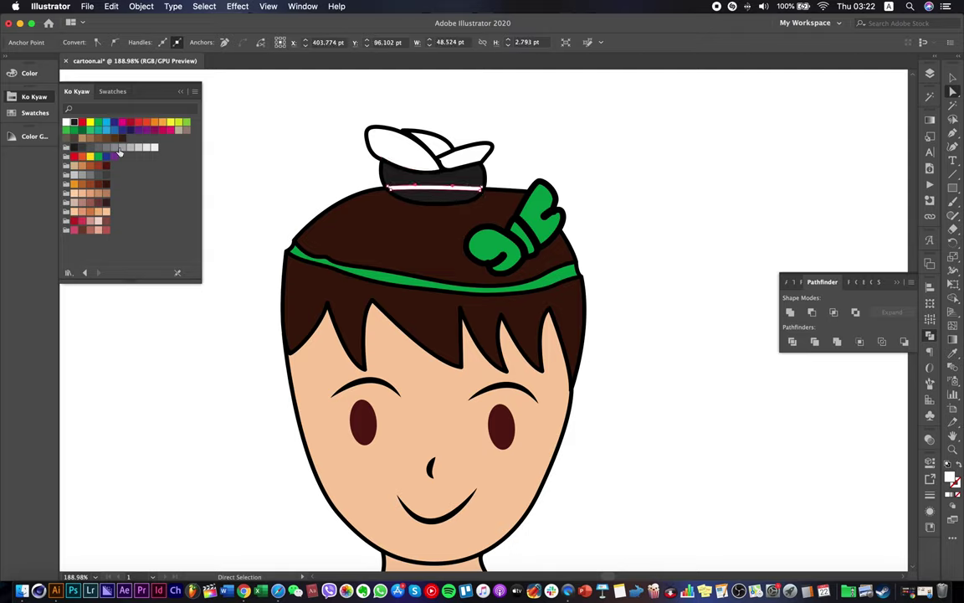
{"action": "left_click", "coordinate": [75, 125]}
Select the black pieces of the bun's base together and unite them into one shape.
{"action": "left_click", "coordinate": [488, 173]}
{"action": "left_click", "coordinate": [459, 192]}
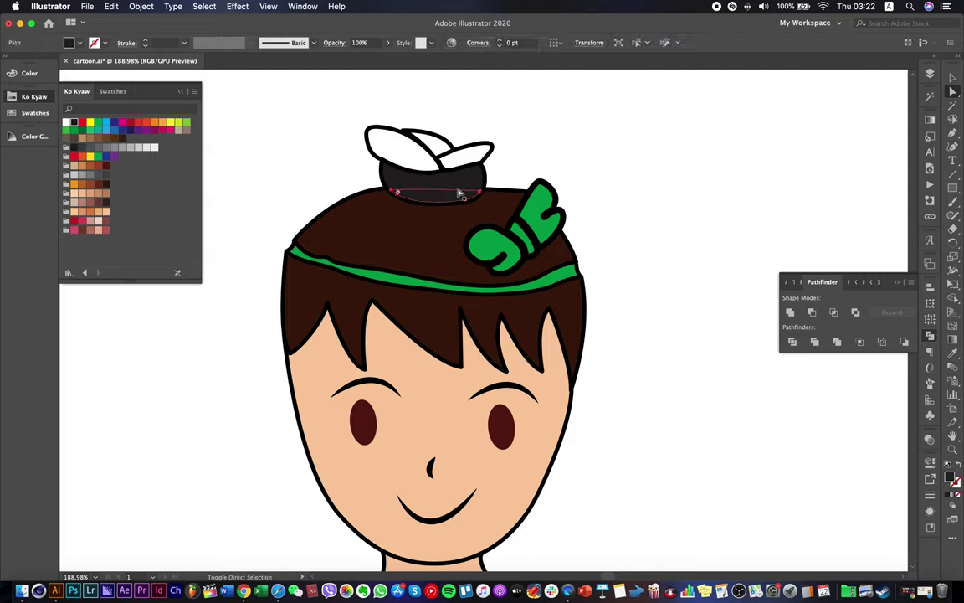
{"action": "left_click", "coordinate": [461, 187], "text": "shift"}
{"action": "left_click", "coordinate": [570, 176]}
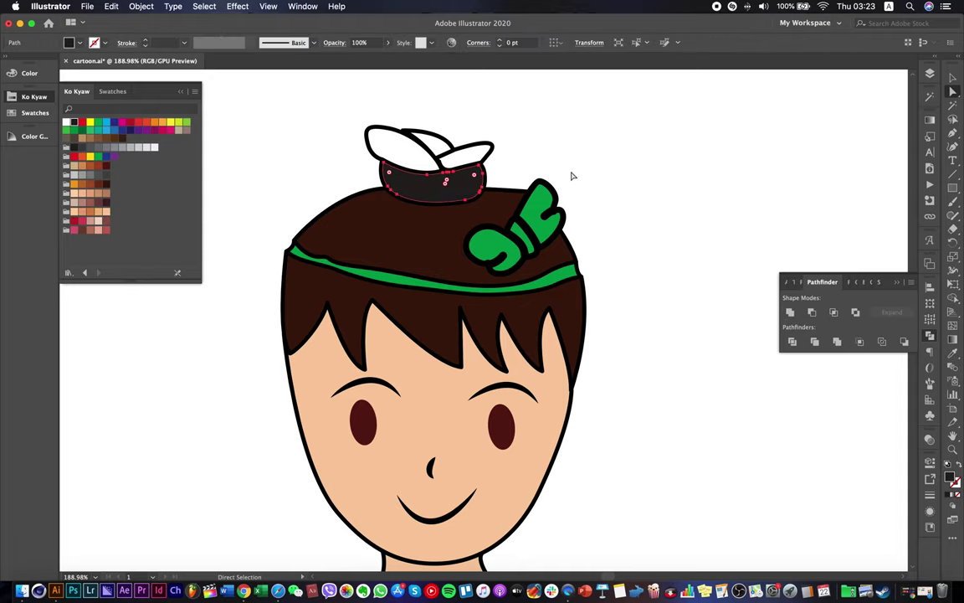
Fill the three white lobes on top of the hair bun with near-black.
{"action": "left_click", "coordinate": [410, 141]}
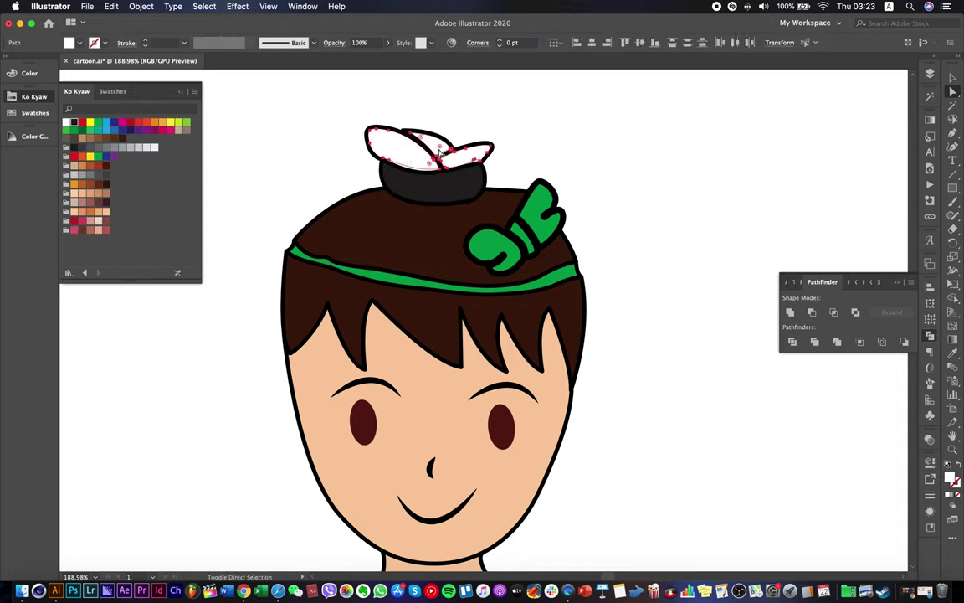
{"action": "left_click", "coordinate": [82, 147]}
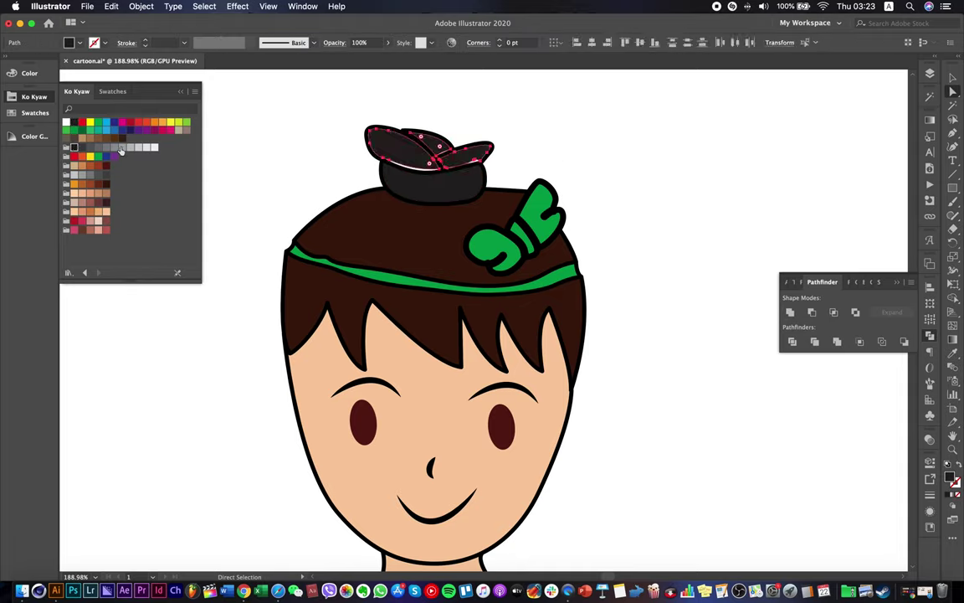
{"action": "left_click", "coordinate": [249, 134]}
{"action": "scroll", "coordinate": [441, 153], "scroll_direction": "up", "scroll_amount": 2}
{"action": "scroll", "coordinate": [441, 152], "scroll_direction": "down", "scroll_amount": 5}
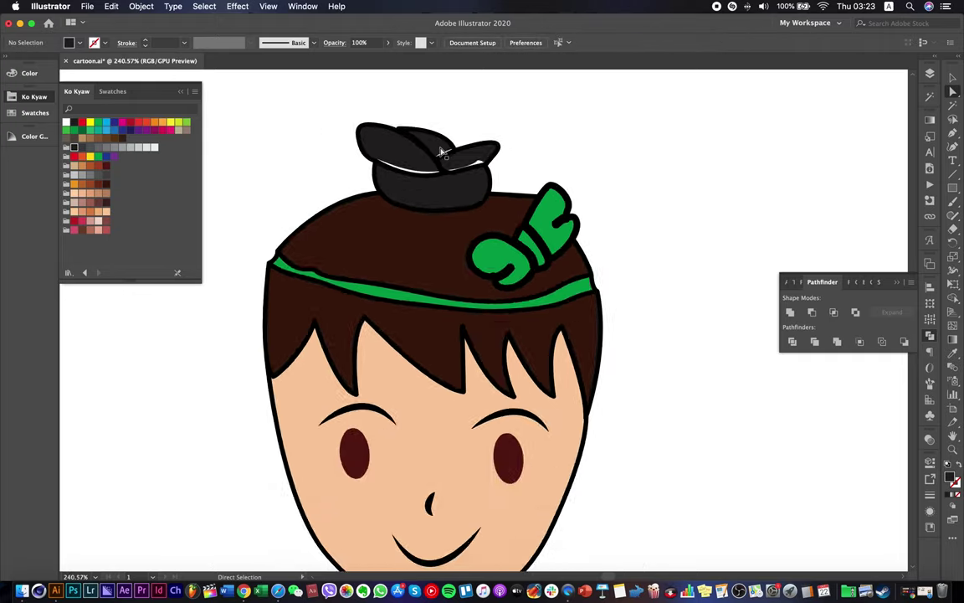
{"action": "scroll", "coordinate": [468, 157], "scroll_direction": "up", "scroll_amount": 2}
{"action": "scroll", "coordinate": [468, 158], "scroll_direction": "up", "scroll_amount": 6}
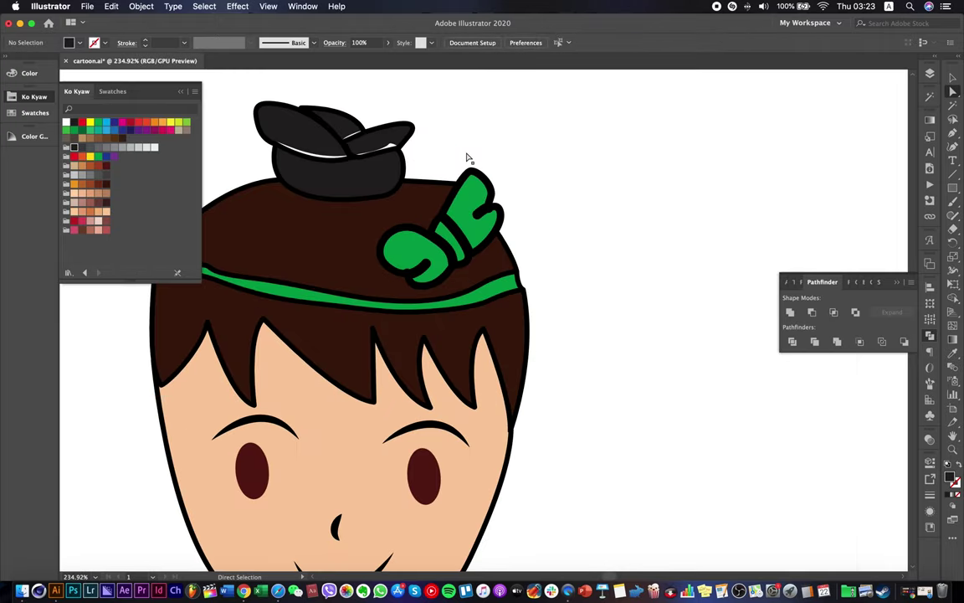
Set the stroke of the bow's two loops and knot to 0 pt and fill them with yellow.
{"action": "left_click", "coordinate": [474, 215]}
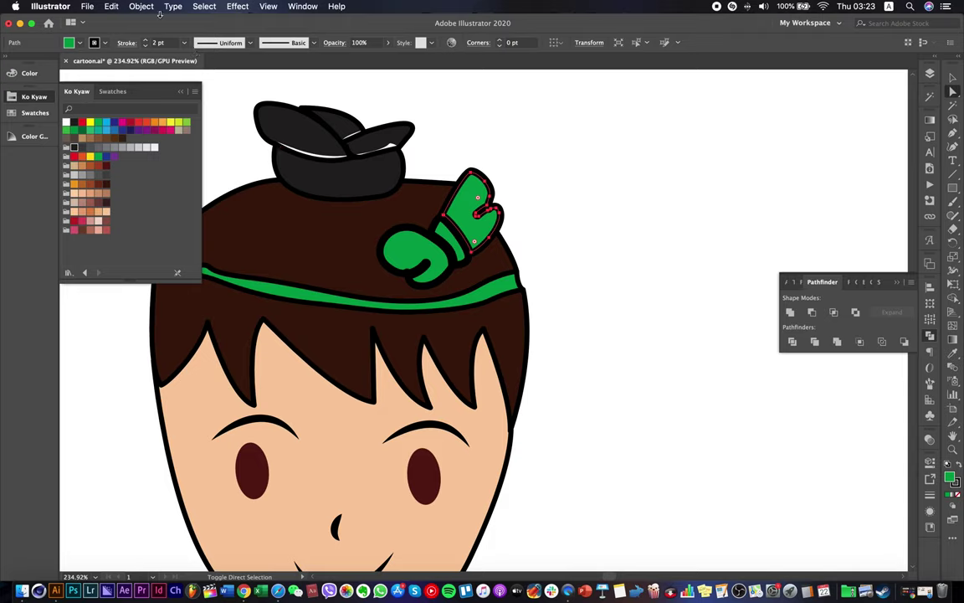
{"action": "left_click", "coordinate": [408, 237], "text": "shift"}
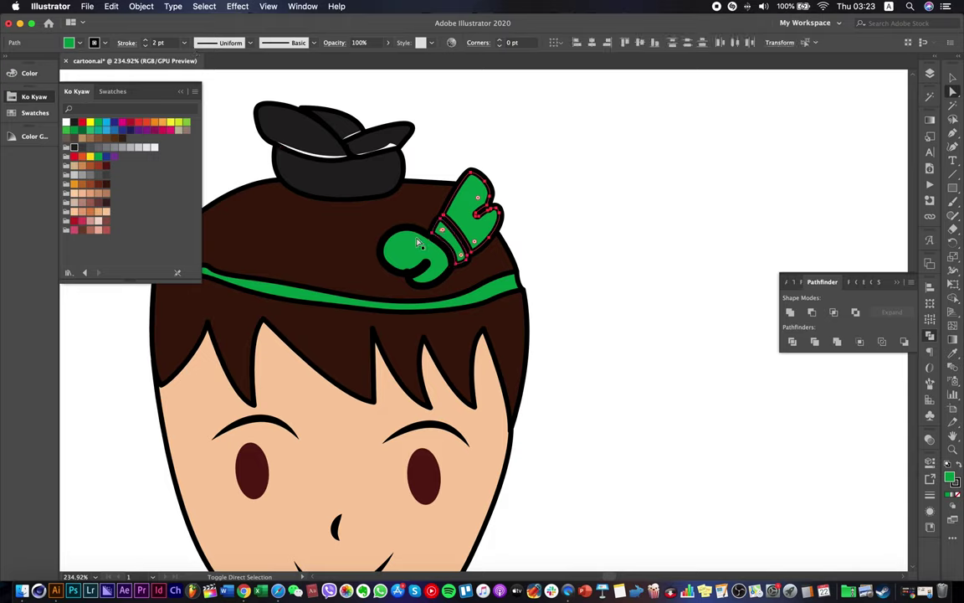
{"action": "left_click", "coordinate": [146, 47]}
{"action": "left_click", "coordinate": [146, 47]}
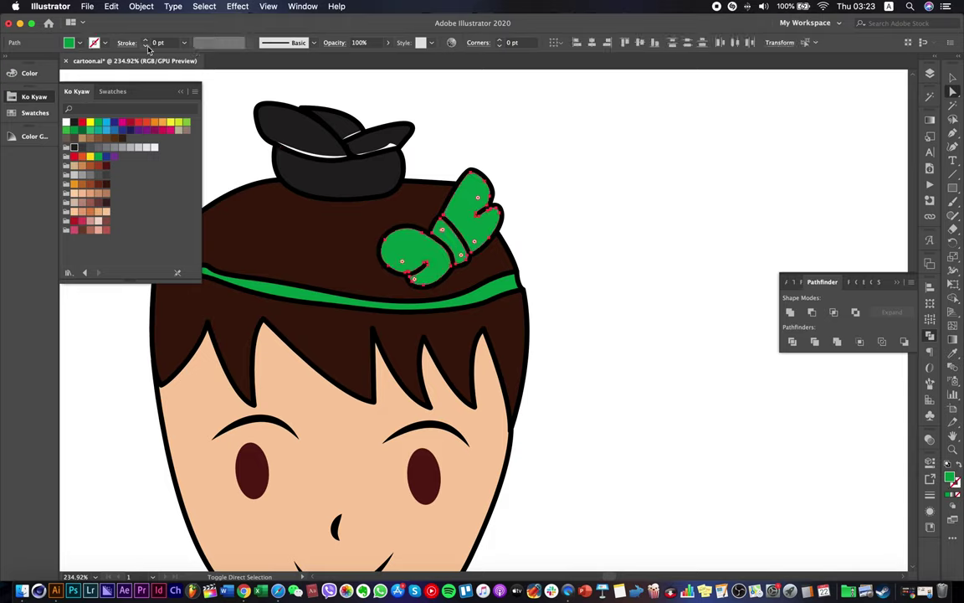
{"action": "left_click", "coordinate": [170, 122]}
{"action": "left_click", "coordinate": [642, 155]}
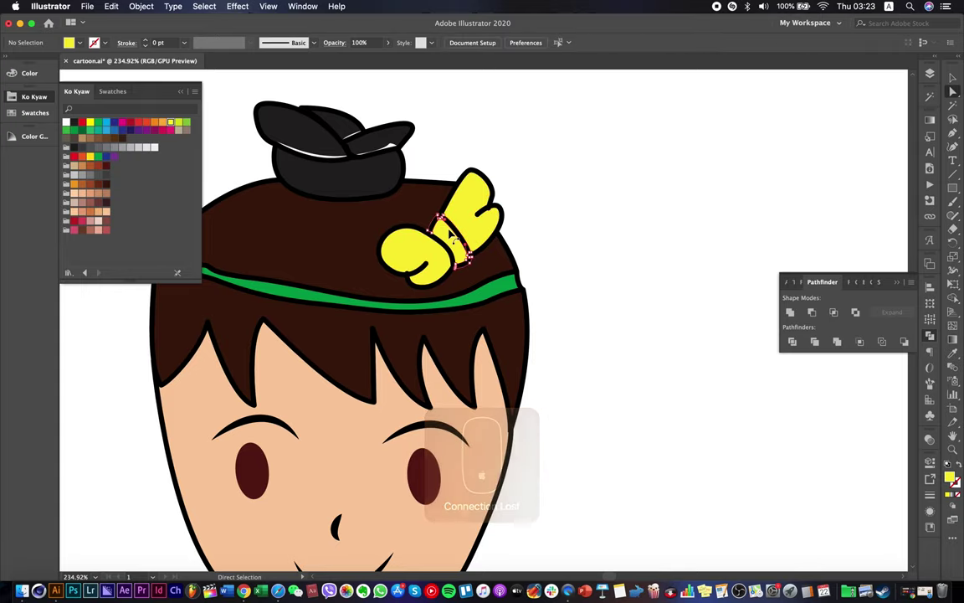
Try filling the outline around the bow's knot with bright red and undo it.
{"action": "left_click", "coordinate": [449, 235]}
{"action": "left_click", "coordinate": [83, 123]}
{"action": "left_click", "coordinate": [622, 196]}
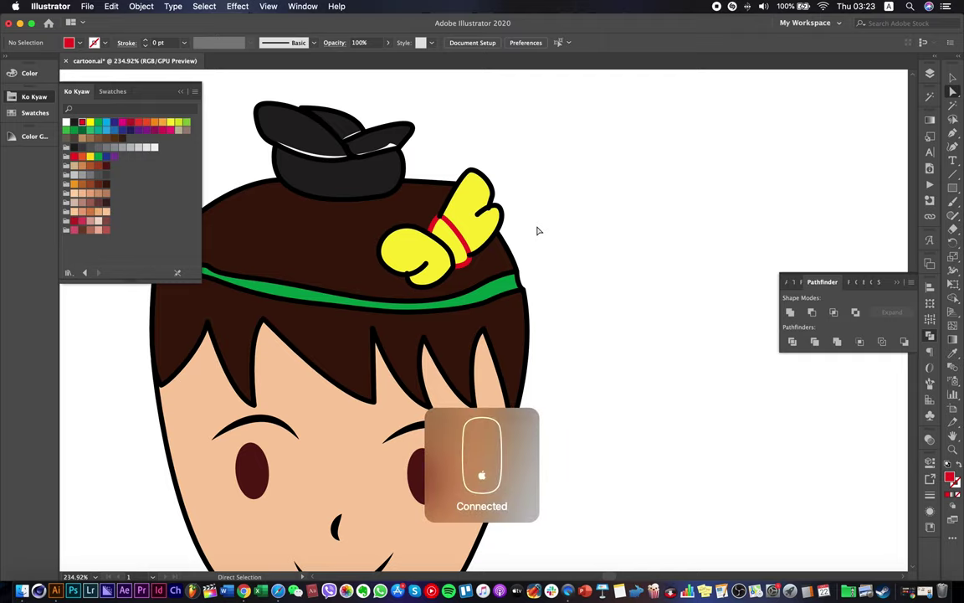
{"action": "key", "text": "super+z"}
Fill the knot in the middle of the yellow bow with dark red.
{"action": "left_click", "coordinate": [460, 251]}
{"action": "left_click", "coordinate": [130, 123]}
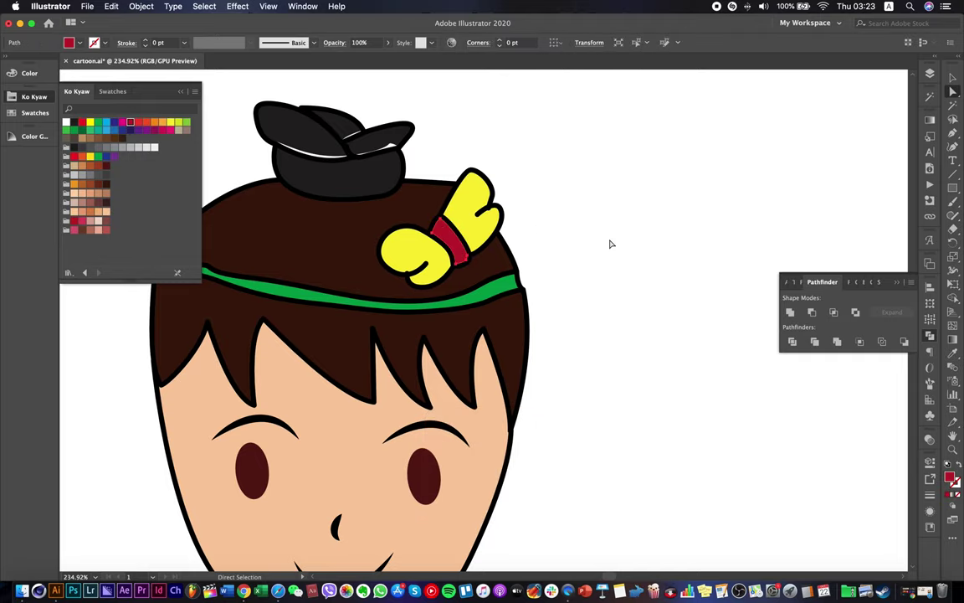
Fill the green band between the crown and the fringe with tan brown.
{"action": "scroll", "coordinate": [610, 244], "scroll_direction": "down", "scroll_amount": 3}
{"action": "left_click", "coordinate": [467, 287]}
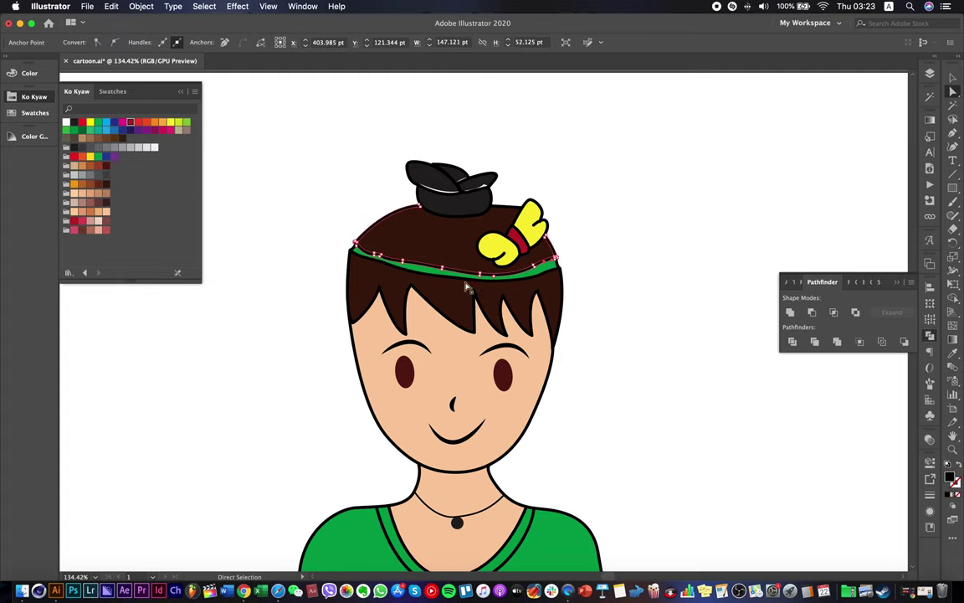
{"action": "scroll", "coordinate": [469, 285], "scroll_direction": "up", "scroll_amount": 5}
{"action": "left_click", "coordinate": [553, 284]}
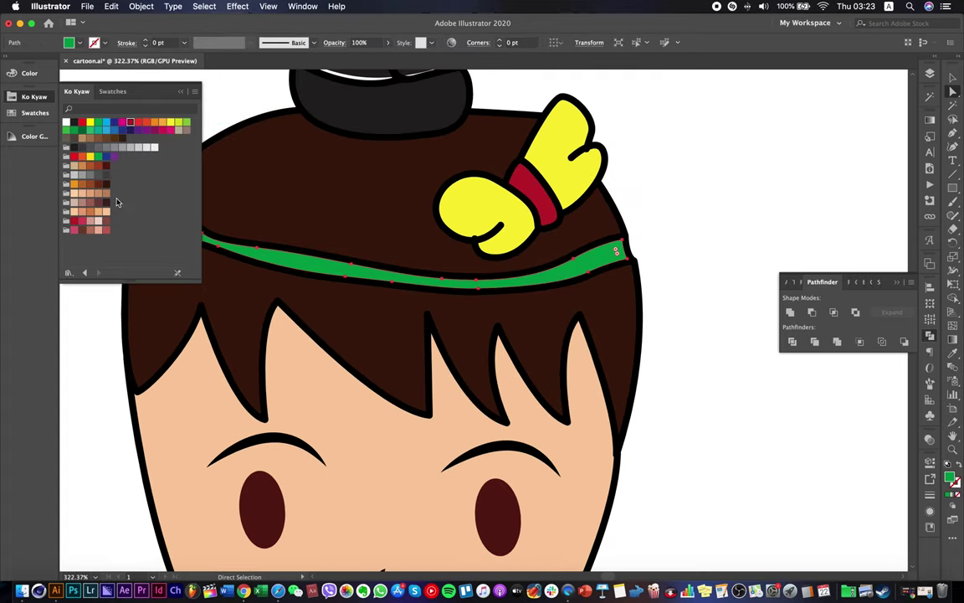
{"action": "left_click", "coordinate": [107, 186]}
{"action": "left_click", "coordinate": [98, 193]}
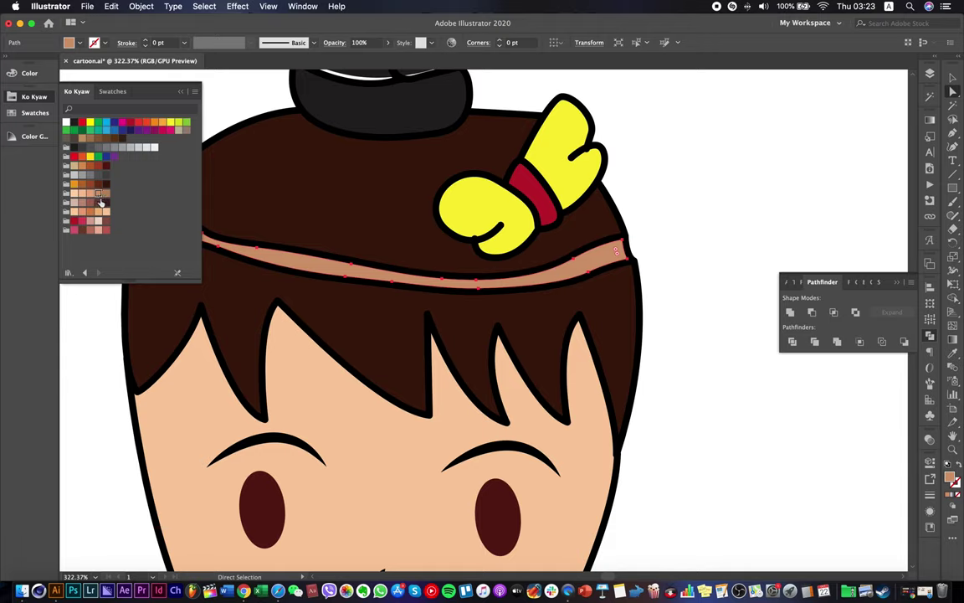
Fill the band between the crown and the fringe with orange-brown and save the file.
{"action": "left_click", "coordinate": [97, 213]}
{"action": "left_click", "coordinate": [90, 213]}
{"action": "scroll", "coordinate": [291, 267], "scroll_direction": "down", "scroll_amount": 5}
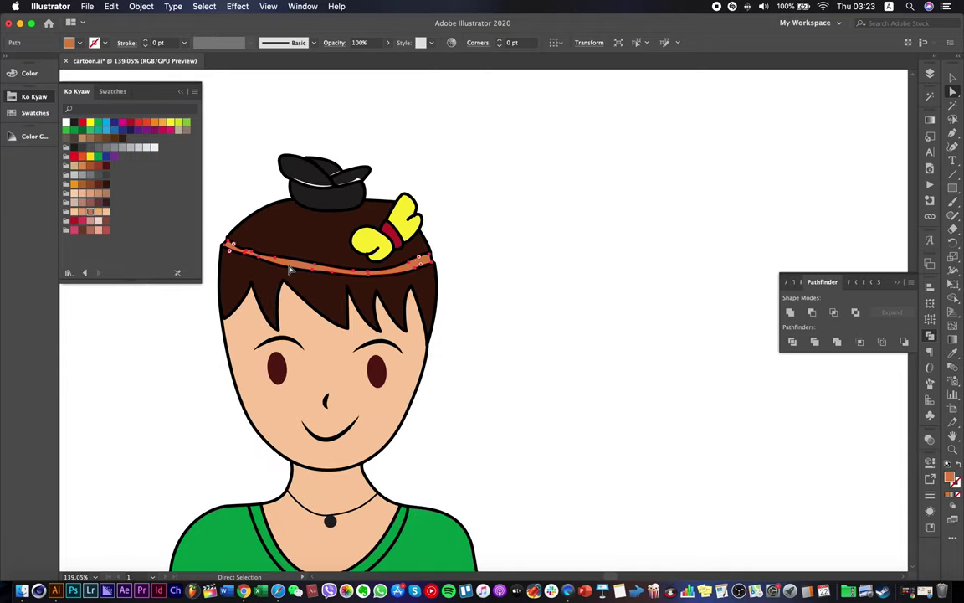
{"action": "left_click", "coordinate": [540, 323]}
{"action": "scroll", "coordinate": [540, 323], "scroll_direction": "down", "scroll_amount": 5}
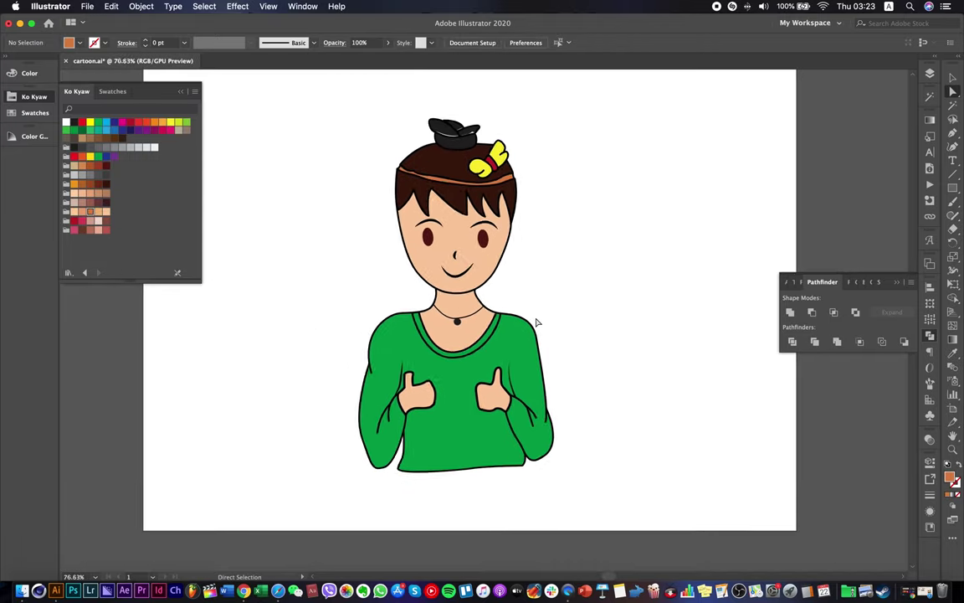
{"action": "key", "text": "cmd+s"}
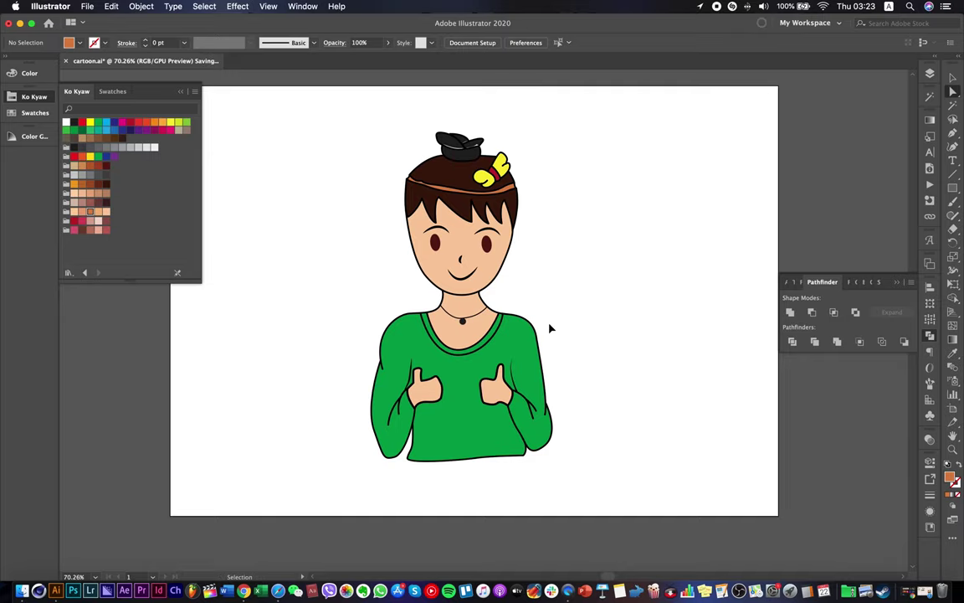
Fill the neckline trim of the green shirt with yellow and save the file.
{"action": "scroll", "coordinate": [506, 360], "scroll_direction": "up", "scroll_amount": 5}
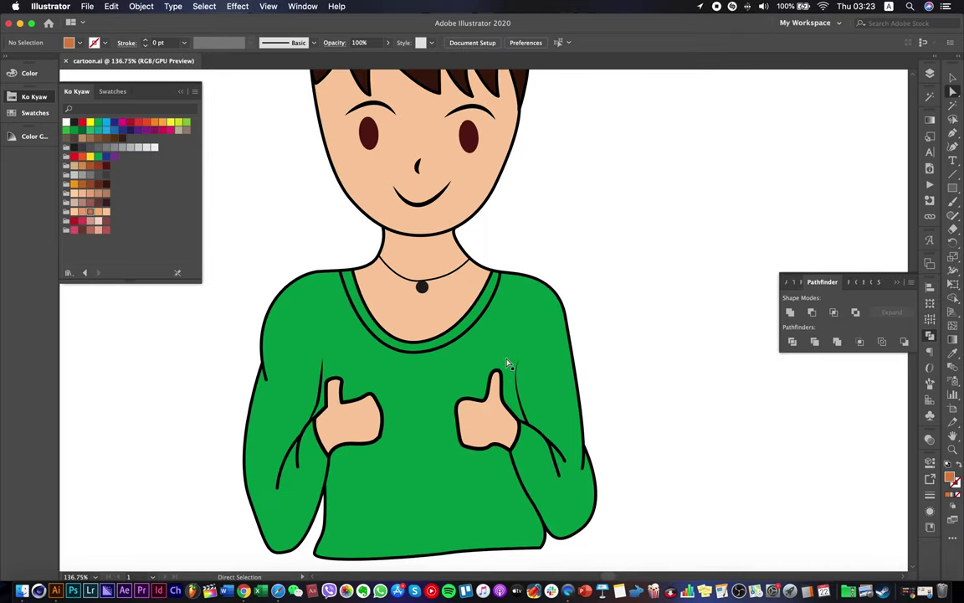
{"action": "key", "text": "a"}
{"action": "left_click", "coordinate": [507, 363]}
{"action": "scroll", "coordinate": [368, 320], "scroll_direction": "up", "scroll_amount": 4}
{"action": "left_click", "coordinate": [366, 320]}
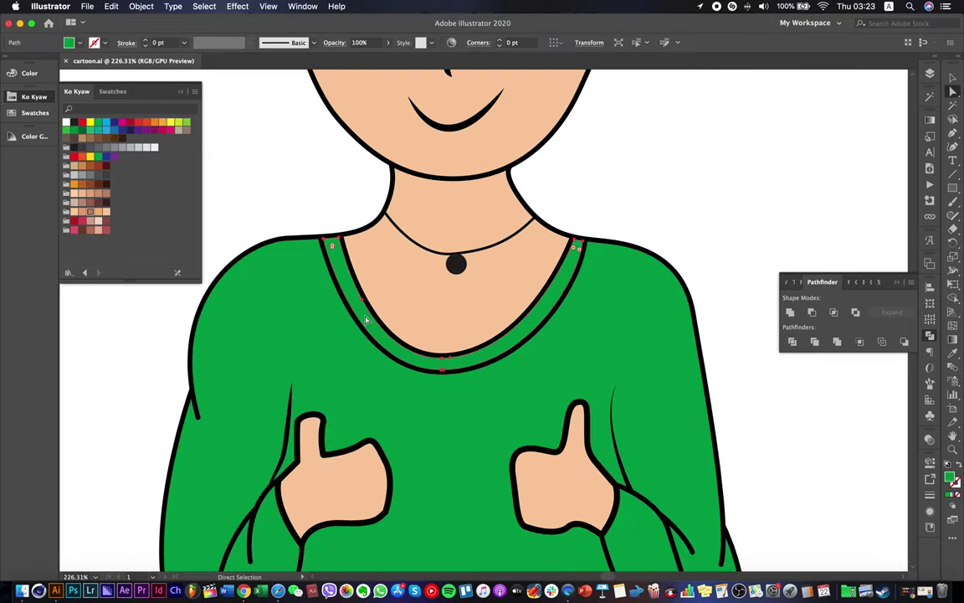
{"action": "left_click", "coordinate": [169, 123]}
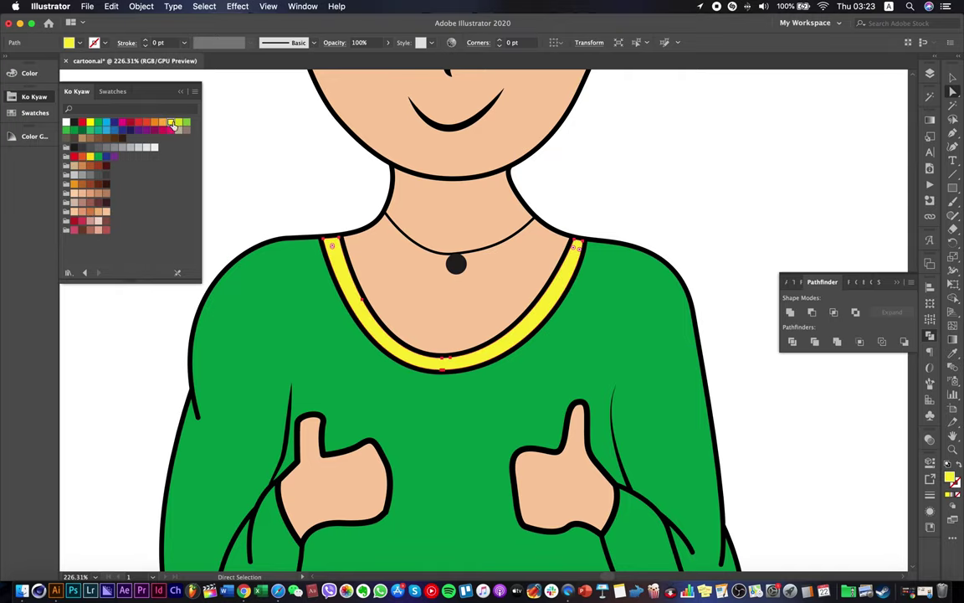
{"action": "left_click", "coordinate": [298, 177]}
{"action": "left_click", "coordinate": [361, 330]}
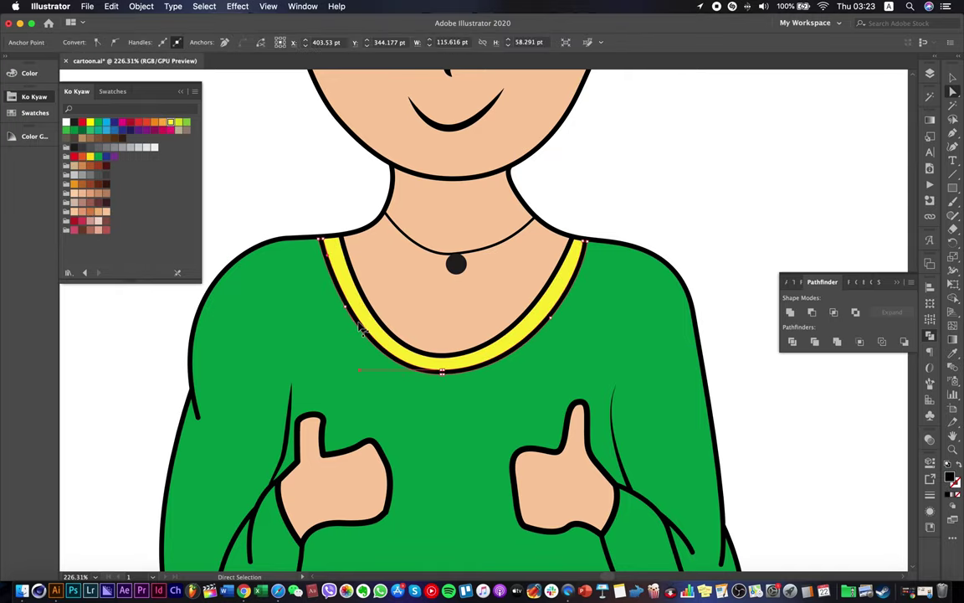
{"action": "scroll", "coordinate": [303, 201], "scroll_direction": "down", "scroll_amount": 8}
{"action": "left_click", "coordinate": [497, 233]}
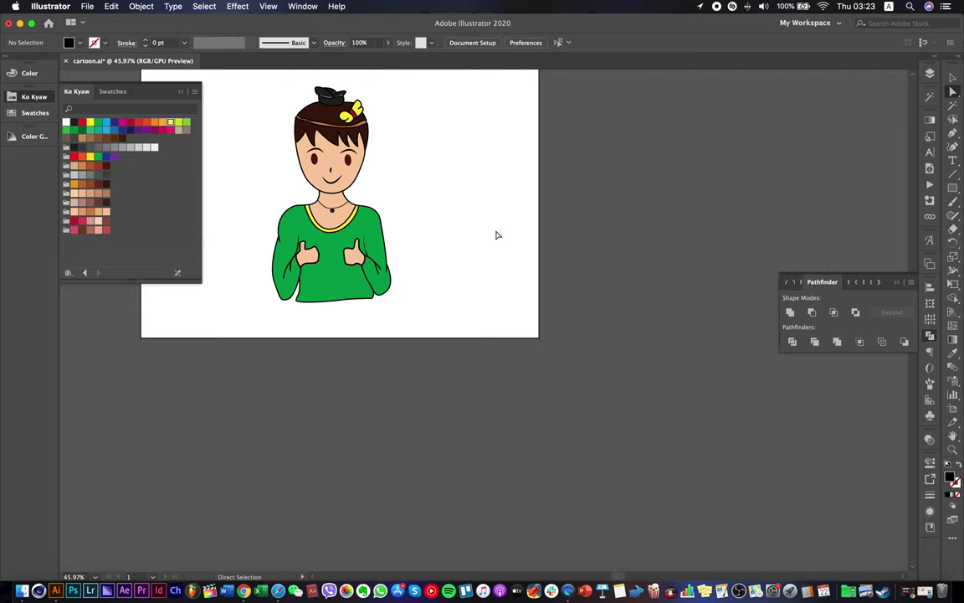
{"action": "key", "text": "v"}
{"action": "key", "text": "super+s"}
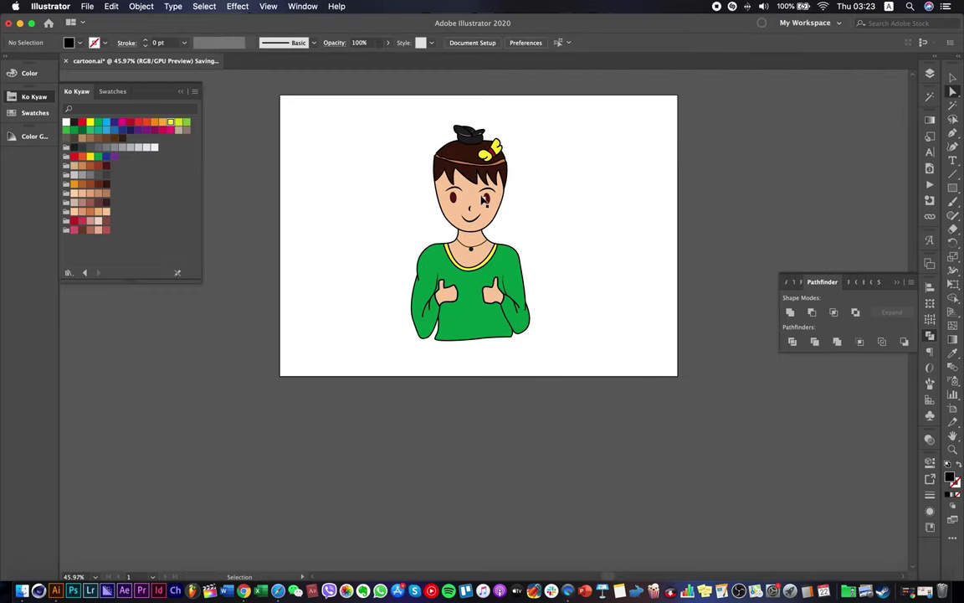
Isolate the face's skin compound path, copy it and paste the copy in place.
{"action": "scroll", "coordinate": [494, 146], "scroll_direction": "up", "scroll_amount": 7}
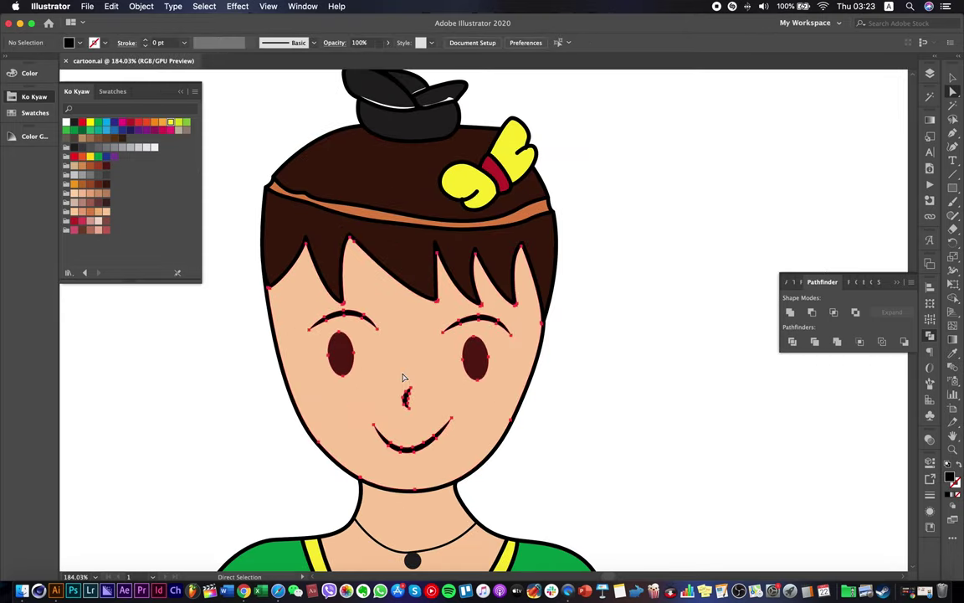
{"action": "left_click", "coordinate": [403, 377]}
{"action": "right_click", "coordinate": [481, 365]}
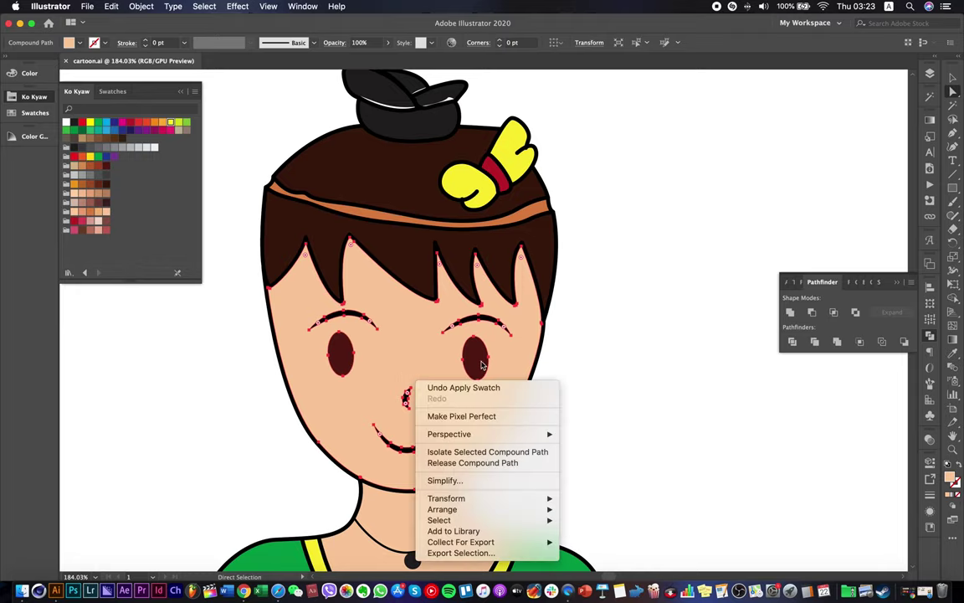
{"action": "left_click", "coordinate": [516, 452]}
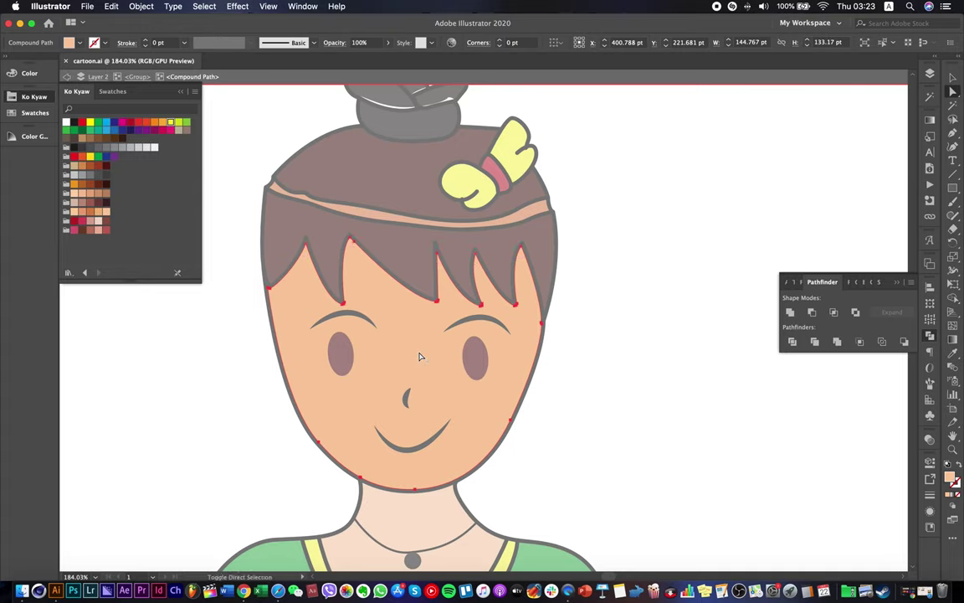
{"action": "left_click", "coordinate": [112, 6]}
{"action": "left_click", "coordinate": [151, 61]}
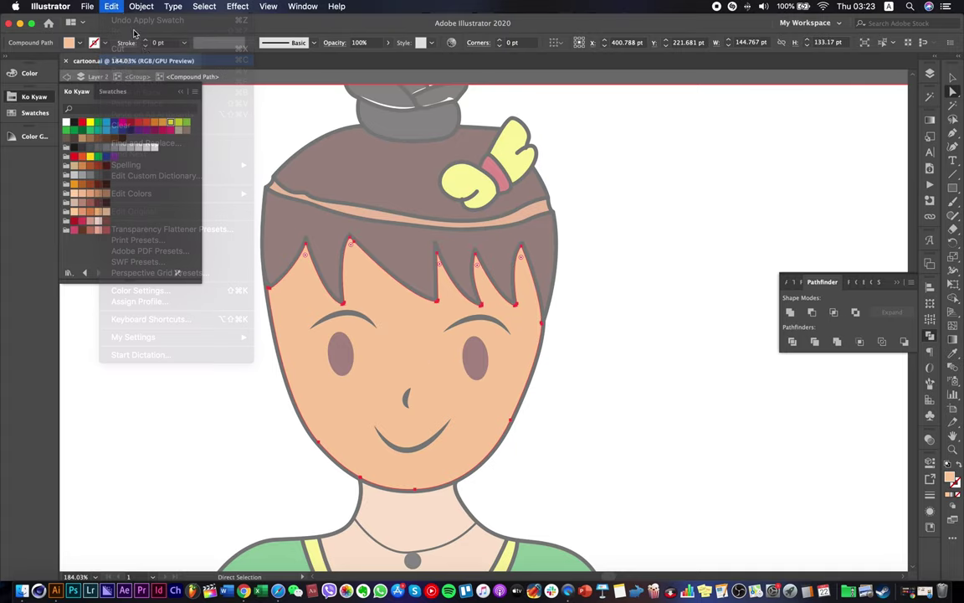
{"action": "left_click", "coordinate": [115, 7]}
{"action": "left_click", "coordinate": [136, 103]}
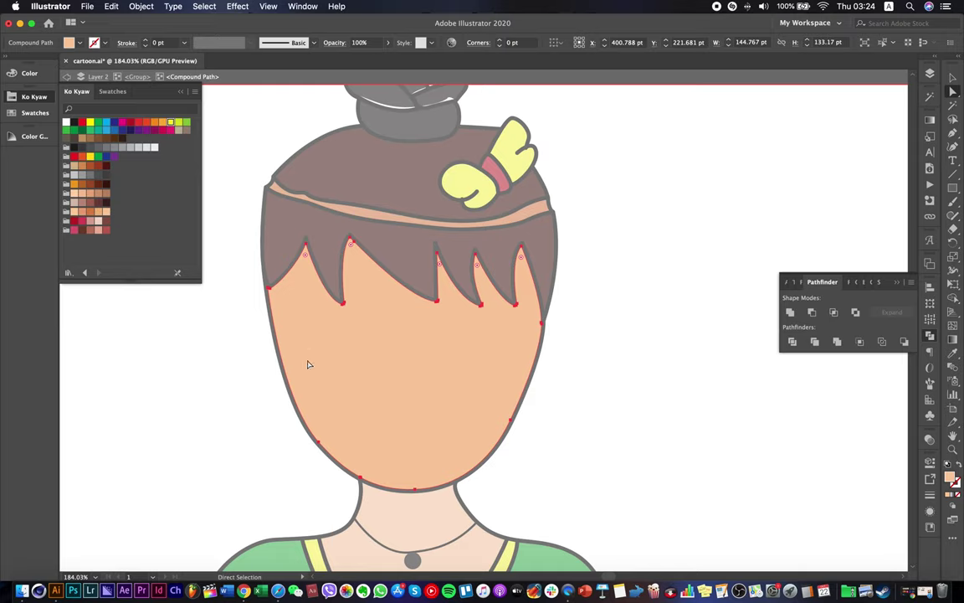
Move the copied face shape's cheek and chin anchor points up to just below the fringe, leaving a narrow strip across the forehead.
{"action": "left_click_drag", "start_coordinate": [288, 405], "coordinate": [318, 295]}
{"action": "left_click_drag", "start_coordinate": [364, 484], "coordinate": [374, 289]}
{"action": "left_click_drag", "start_coordinate": [360, 478], "coordinate": [375, 275]}
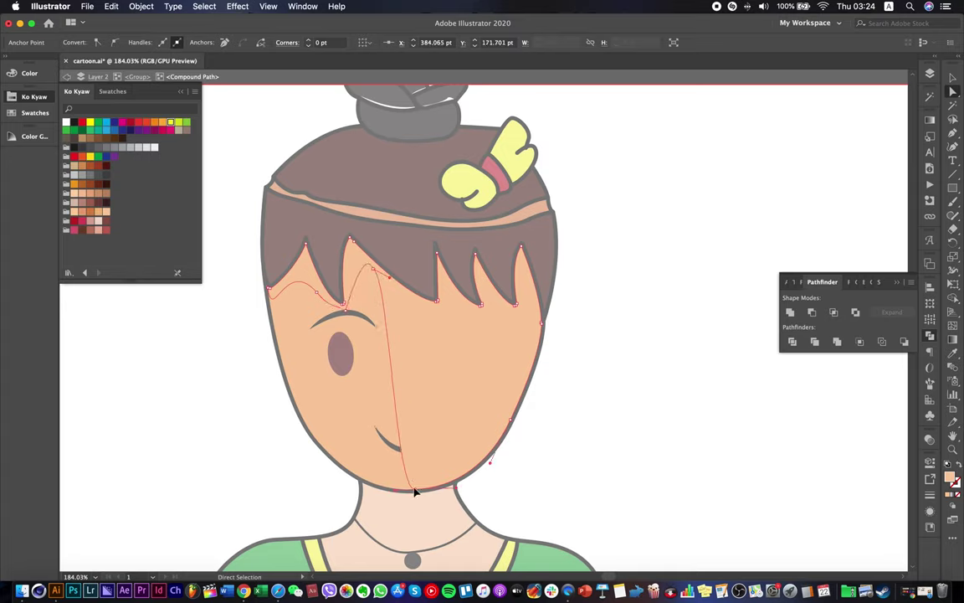
{"action": "left_click_drag", "start_coordinate": [413, 490], "coordinate": [446, 318]}
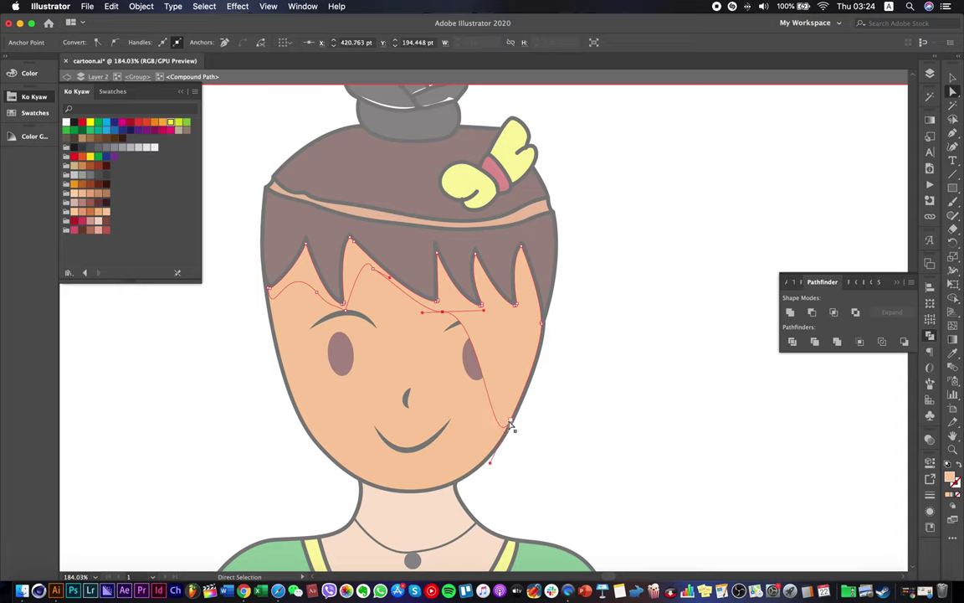
{"action": "left_click_drag", "start_coordinate": [502, 430], "coordinate": [504, 313]}
Refine the forehead strip's lower edge by adjusting its anchor points and curve handles to follow the fringe, and exit isolation mode.
{"action": "left_click", "coordinate": [373, 268]}
{"action": "left_click_drag", "start_coordinate": [363, 247], "coordinate": [343, 239]}
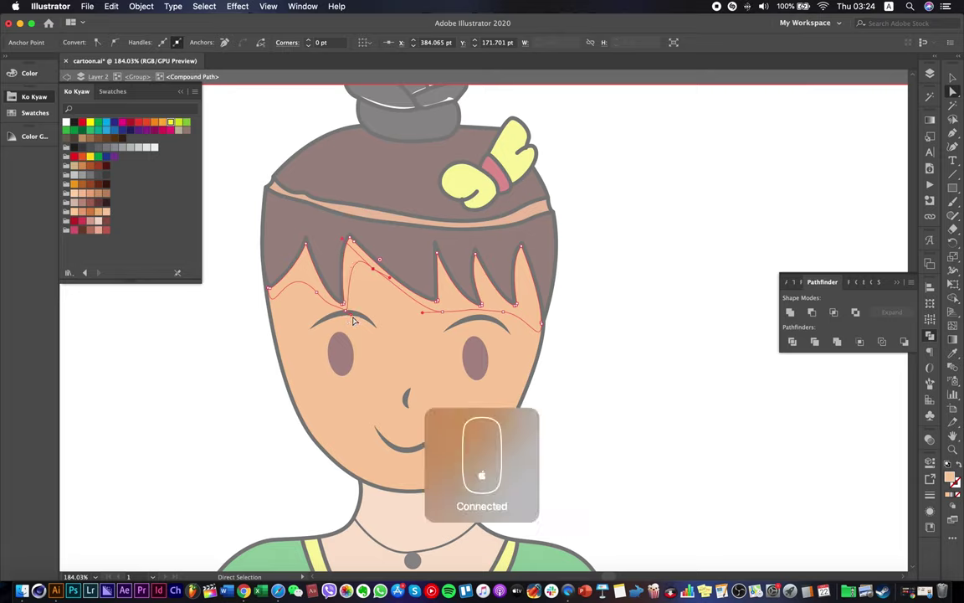
{"action": "left_click_drag", "start_coordinate": [345, 311], "coordinate": [365, 318]}
{"action": "left_click", "coordinate": [316, 292]}
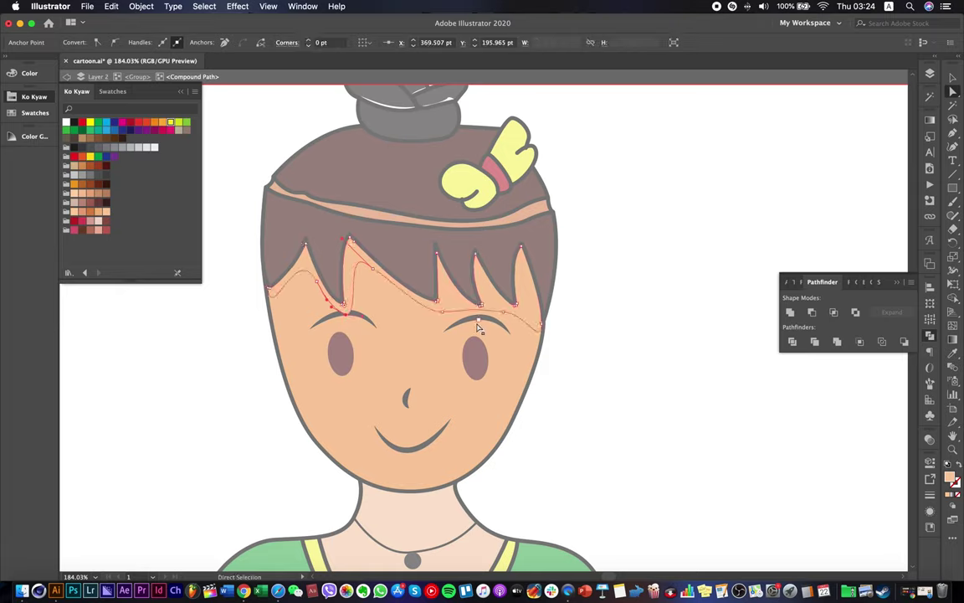
{"action": "left_click", "coordinate": [434, 313]}
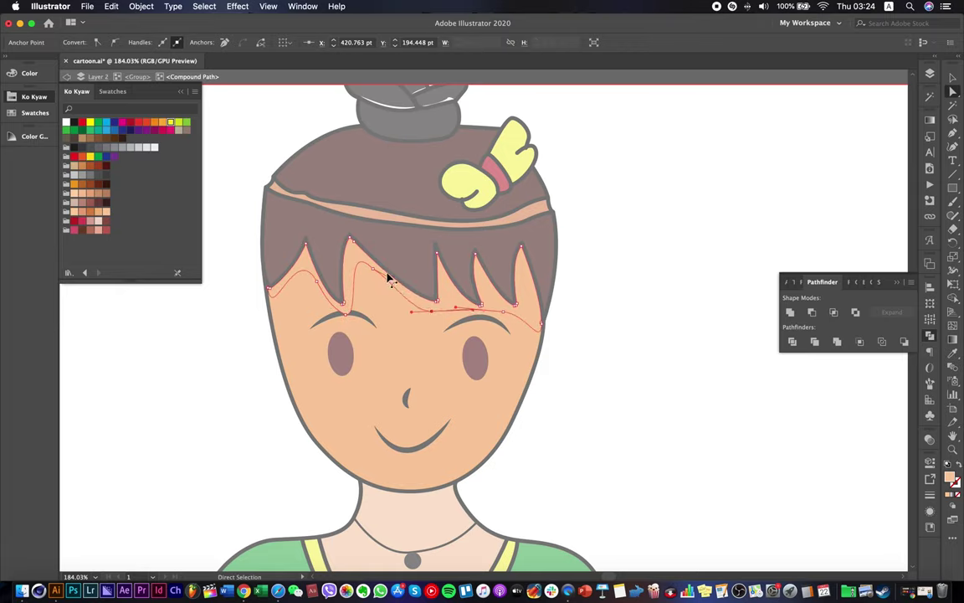
{"action": "left_click_drag", "start_coordinate": [374, 269], "coordinate": [372, 278]}
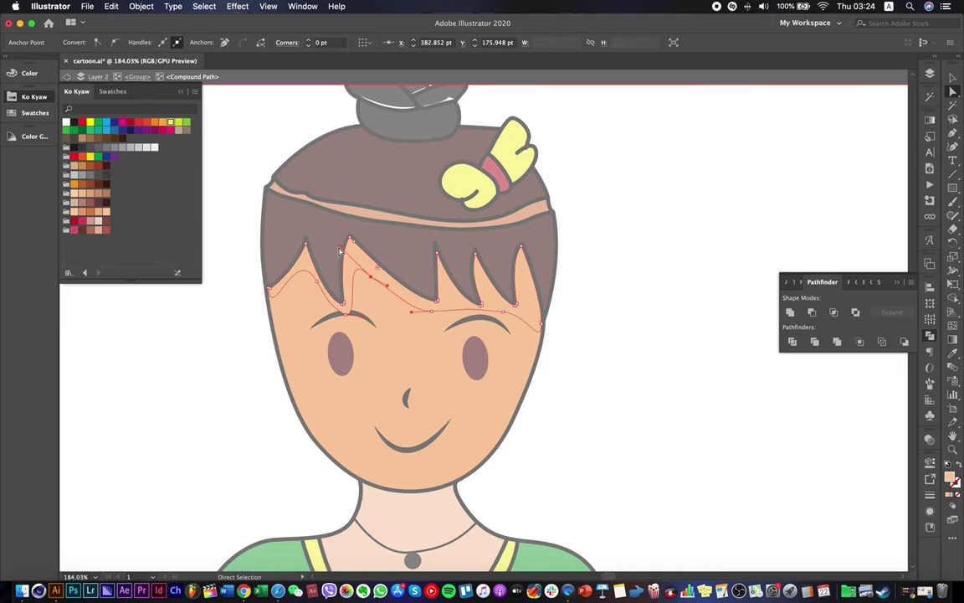
{"action": "left_click_drag", "start_coordinate": [340, 247], "coordinate": [346, 249]}
{"action": "double_click", "coordinate": [680, 273]}
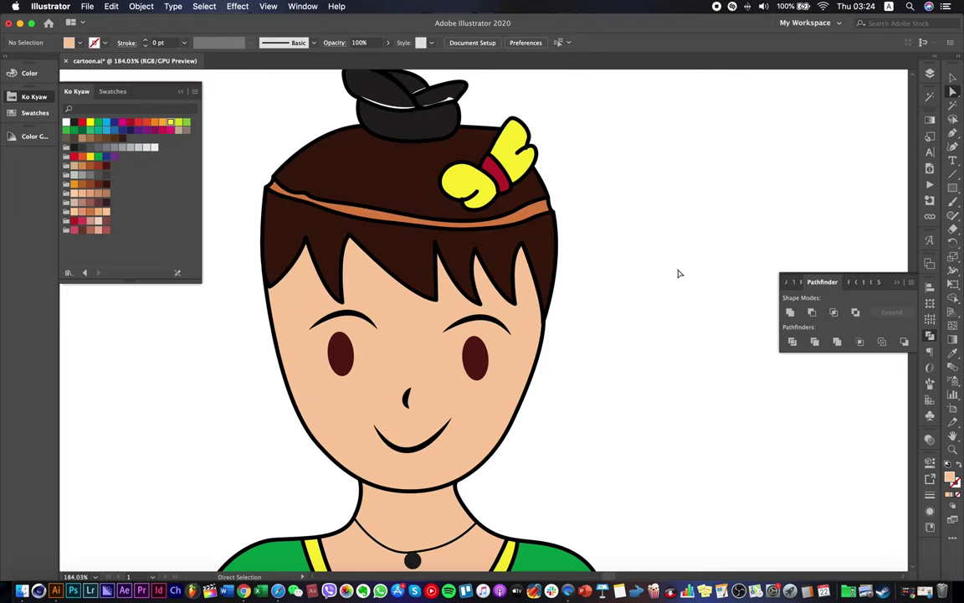
Try deleting the face's skin shape and undo the deletion.
{"action": "left_click", "coordinate": [528, 296]}
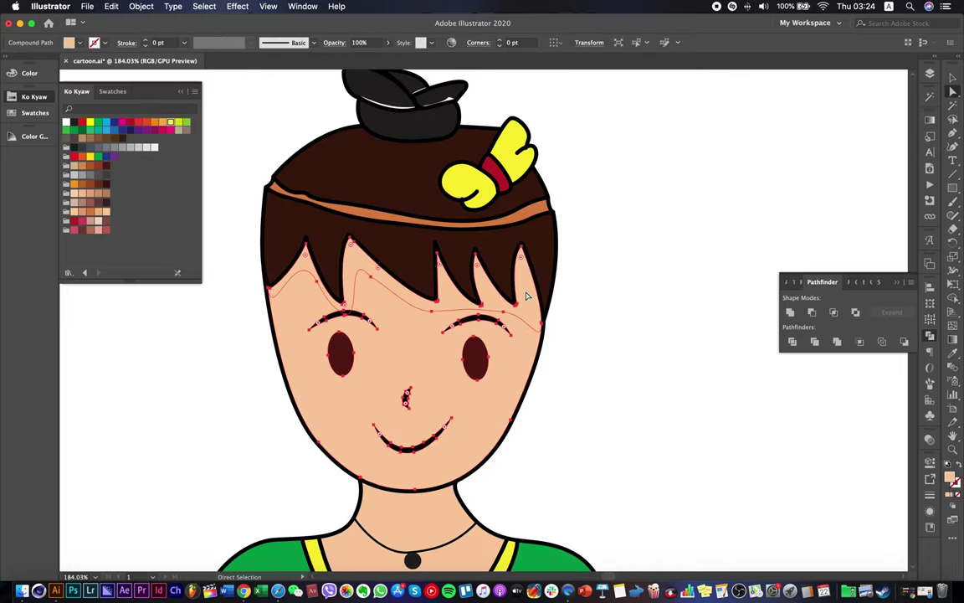
{"action": "left_click", "coordinate": [613, 409]}
{"action": "left_click", "coordinate": [533, 310]}
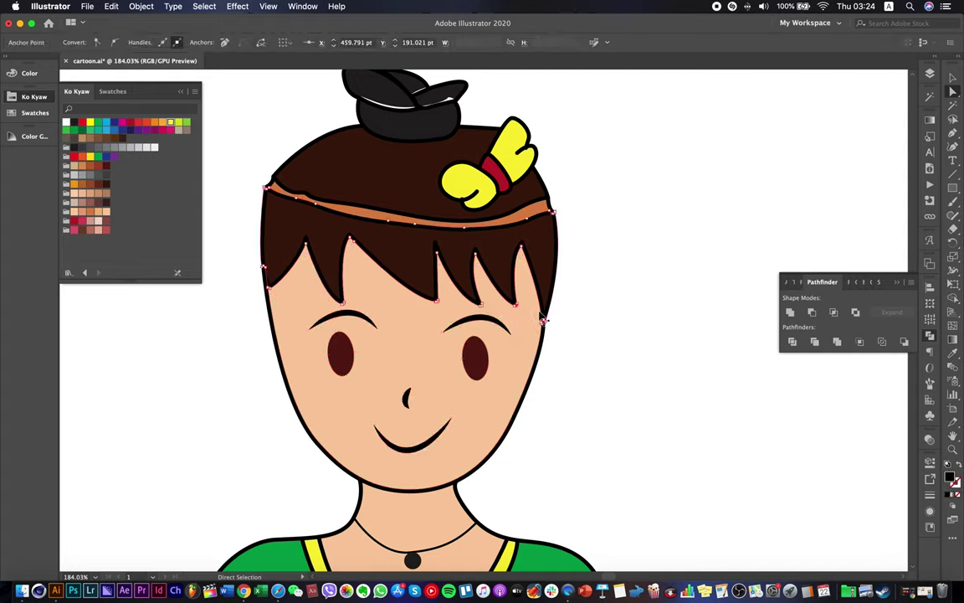
{"action": "left_click", "coordinate": [524, 362]}
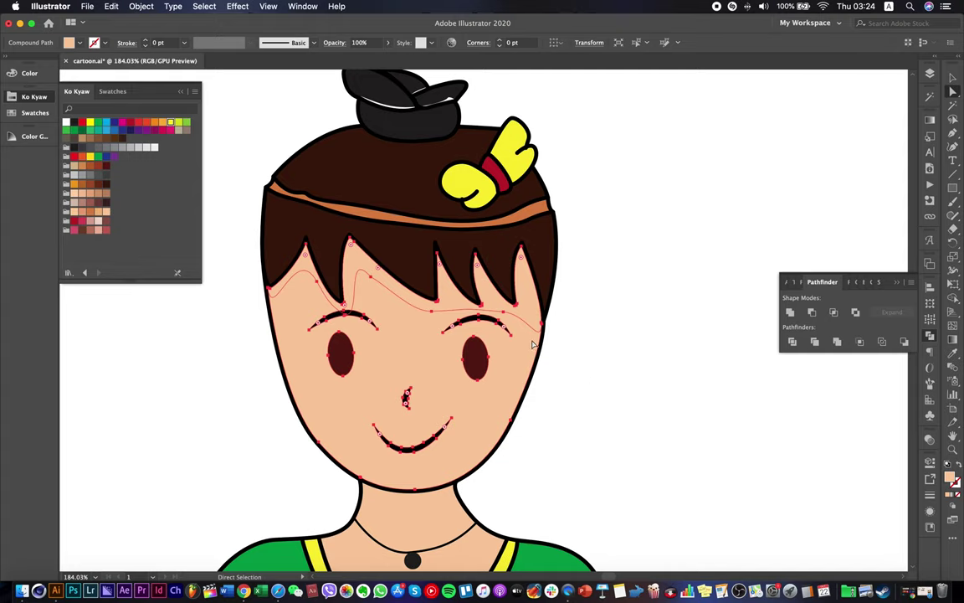
{"action": "key", "text": "Delete"}
{"action": "key", "text": "super+z"}
Take the forehead strip out of the isolated face compound path and place it on top of the artwork in the same position.
{"action": "left_click", "coordinate": [467, 371]}
{"action": "double_click", "coordinate": [446, 369]}
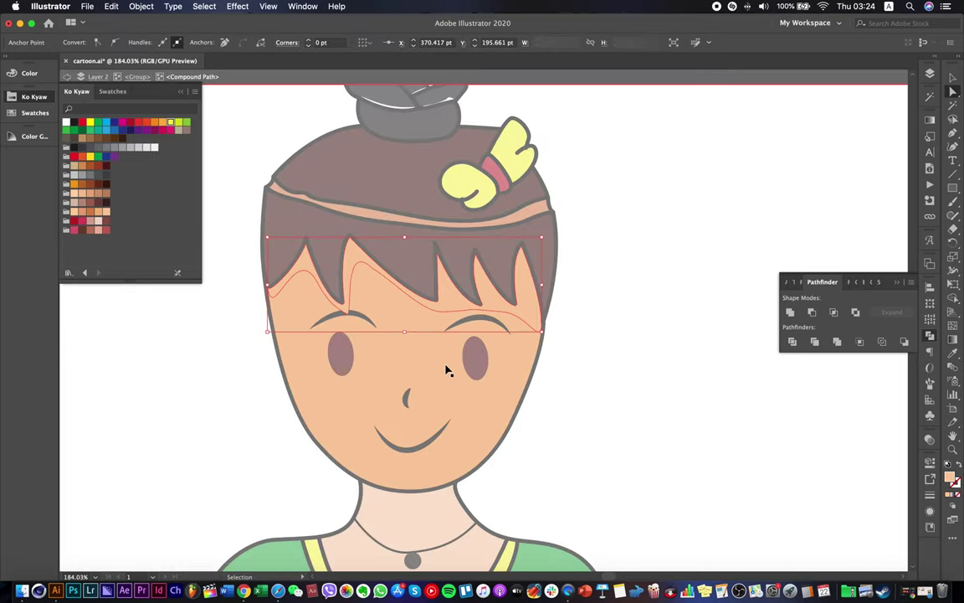
{"action": "key", "text": "a"}
{"action": "double_click", "coordinate": [629, 312]}
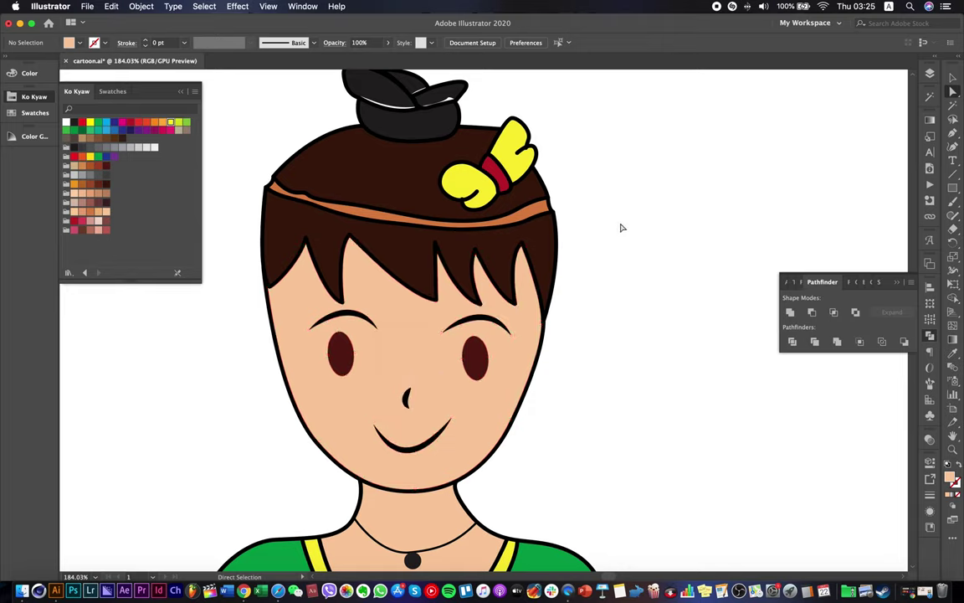
{"action": "key", "text": "super+z"}
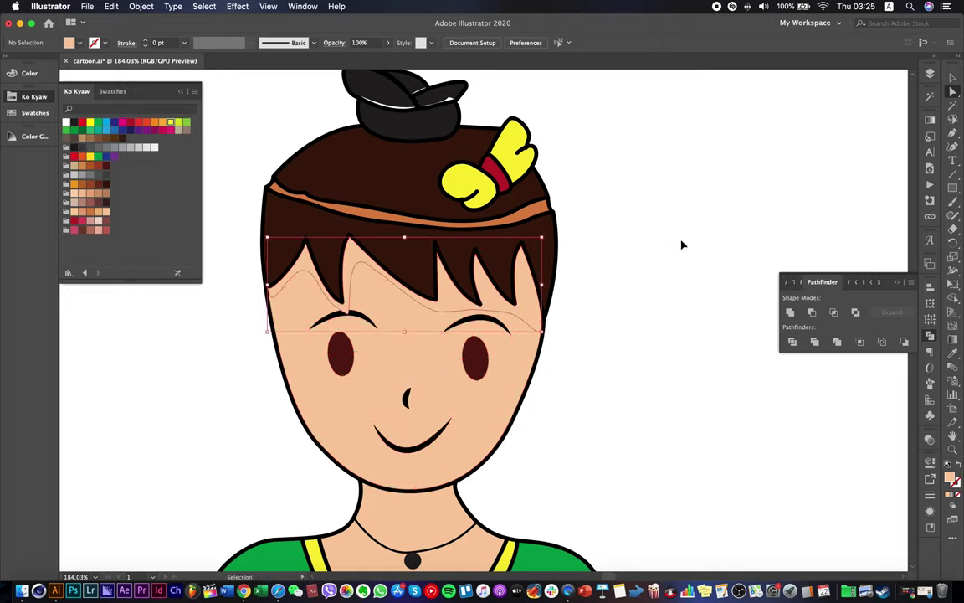
Show the layer list and expand Layer 2 and its group to examine the stacking of the paths.
{"action": "left_click", "coordinate": [929, 76]}
{"action": "left_click", "coordinate": [798, 85]}
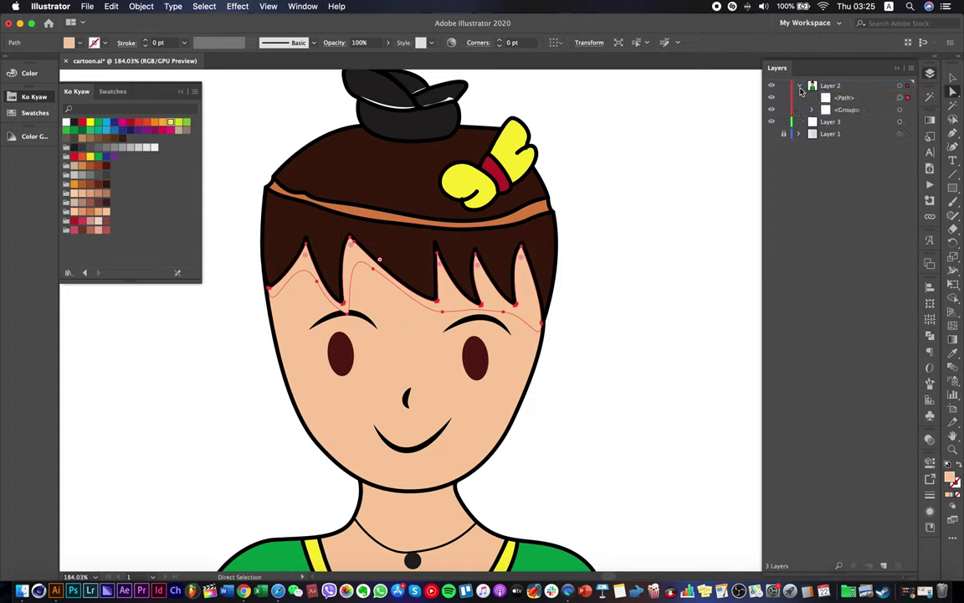
{"action": "left_click", "coordinate": [814, 109]}
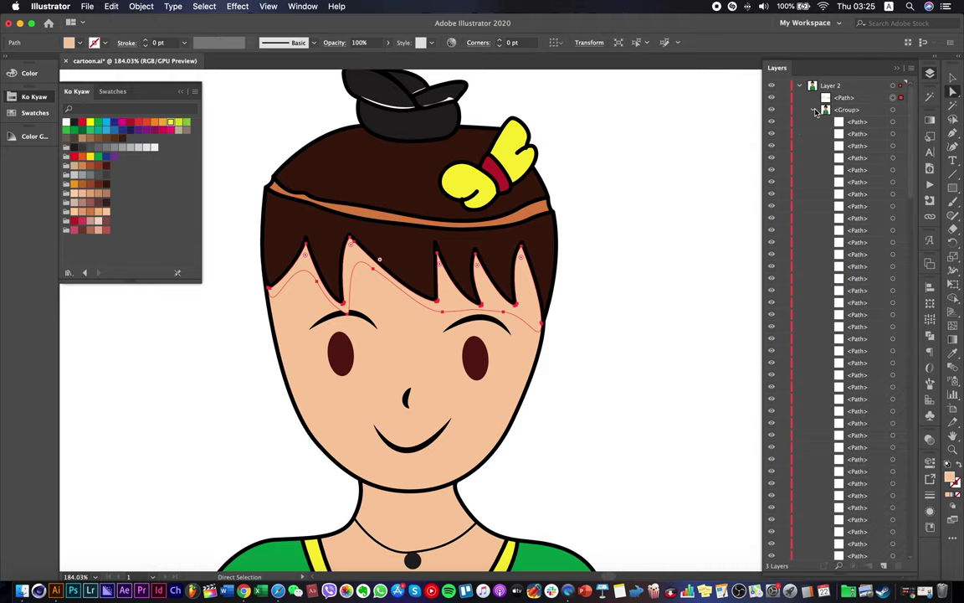
{"action": "left_click", "coordinate": [813, 110]}
{"action": "left_click", "coordinate": [815, 111]}
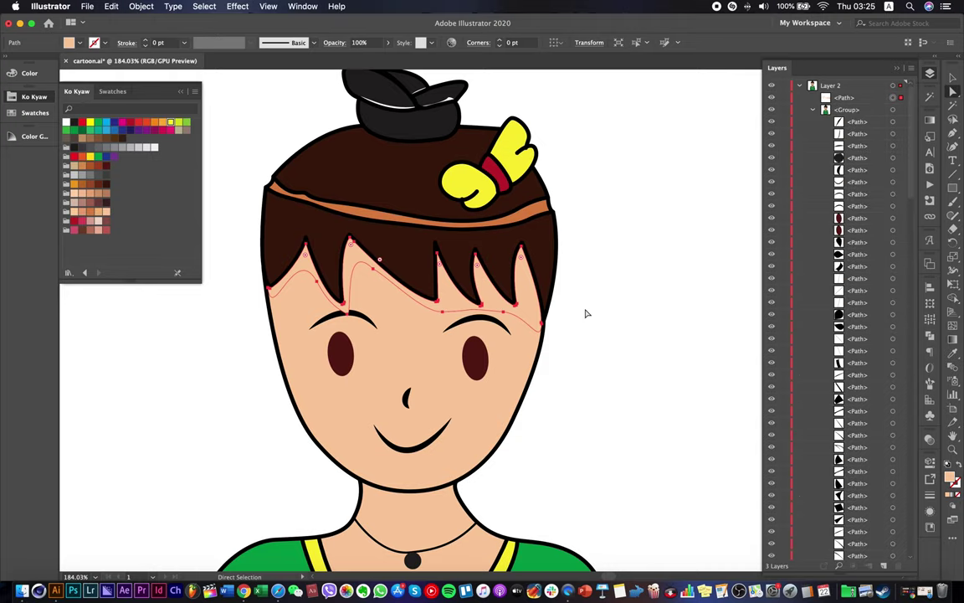
Try deleting the forehead strip and releasing the face's compound path, and undo these changes.
{"action": "scroll", "coordinate": [586, 314], "scroll_direction": "down", "scroll_amount": 5}
{"action": "key", "text": "Delete"}
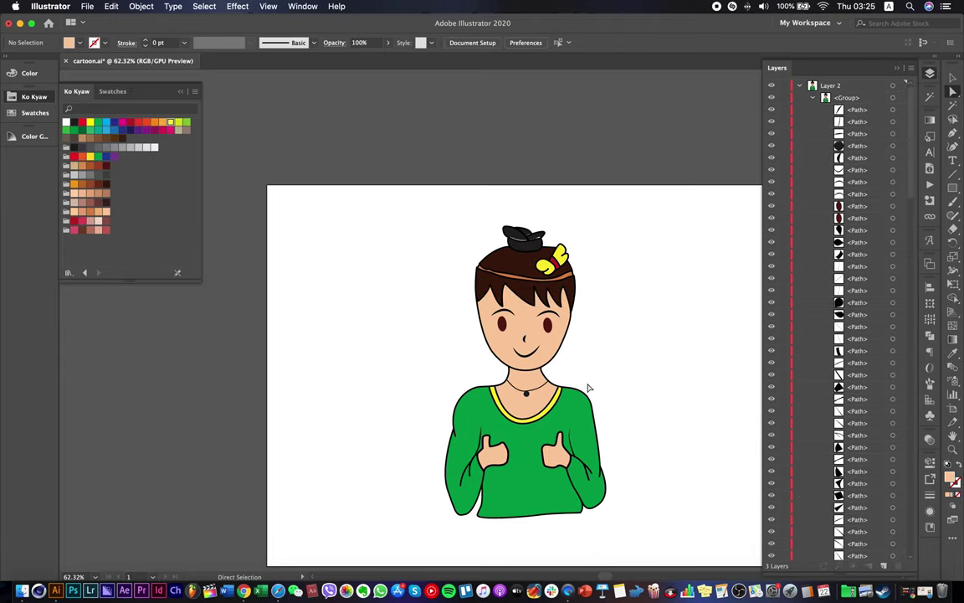
{"action": "left_click", "coordinate": [525, 301]}
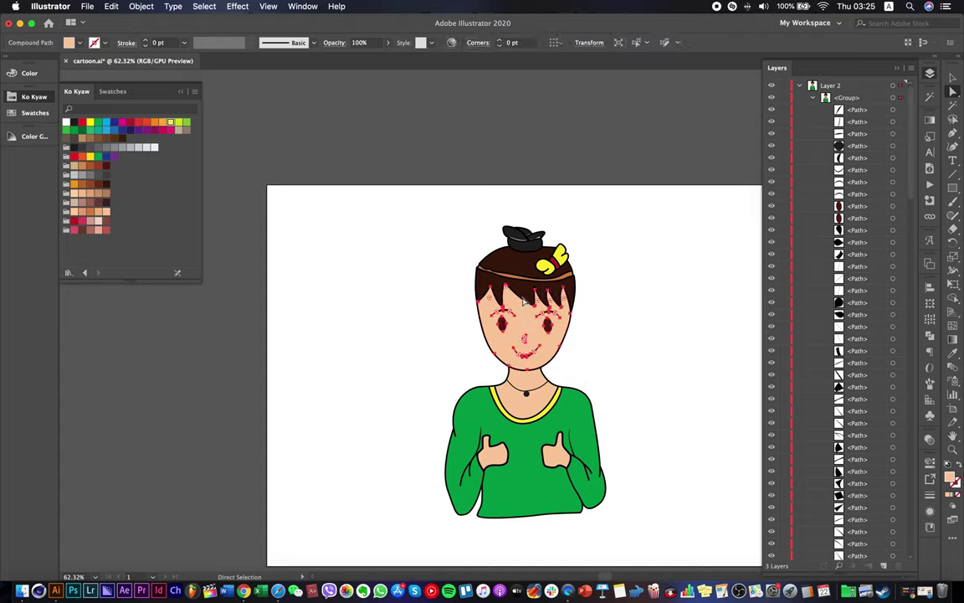
{"action": "right_click", "coordinate": [534, 333]}
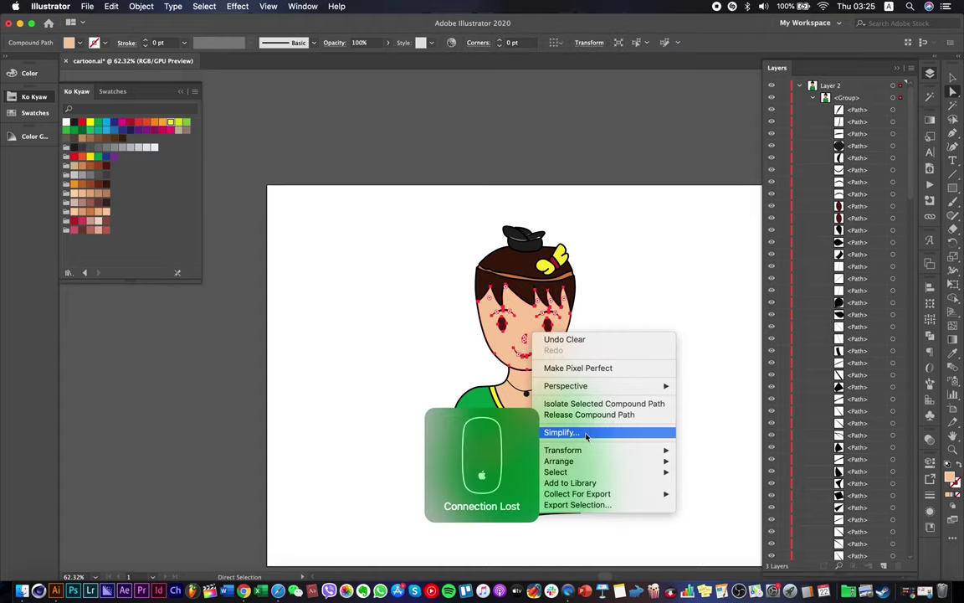
{"action": "left_click", "coordinate": [584, 416]}
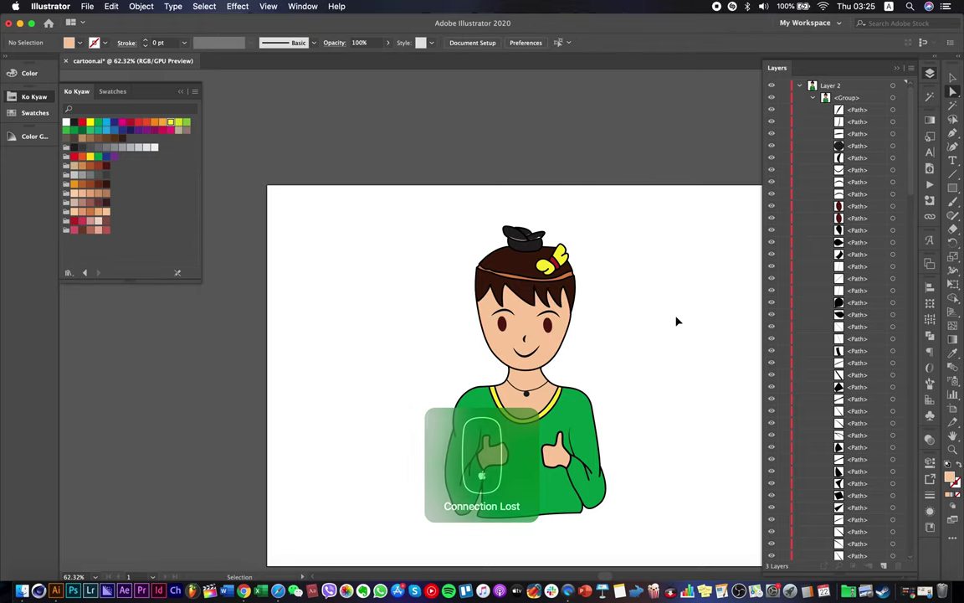
{"action": "key", "text": "super+z"}
{"action": "left_click", "coordinate": [654, 323]}
{"action": "scroll", "coordinate": [579, 323], "scroll_direction": "up", "scroll_amount": 10}
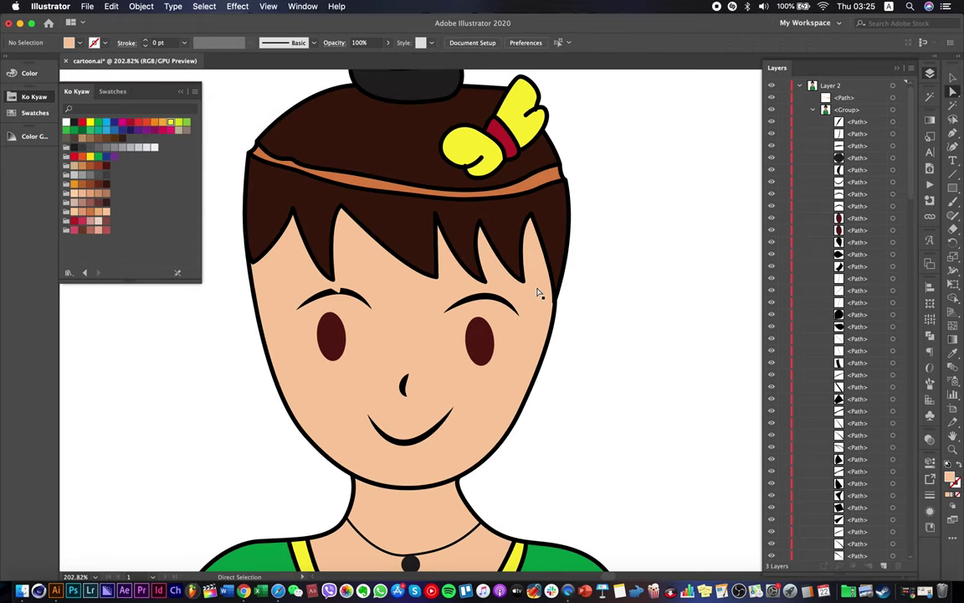
Darken the fringe shadow strip on the forehead by switching its fill sliders to HSB and lowering brightness to 92.94%.
{"action": "left_click", "coordinate": [473, 291]}
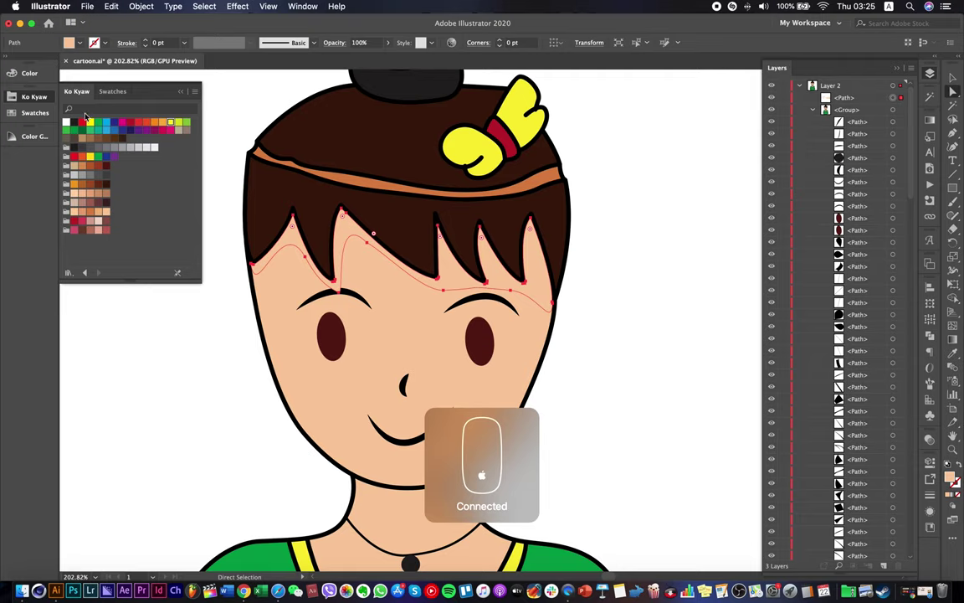
{"action": "left_click", "coordinate": [34, 112]}
{"action": "left_click", "coordinate": [30, 74]}
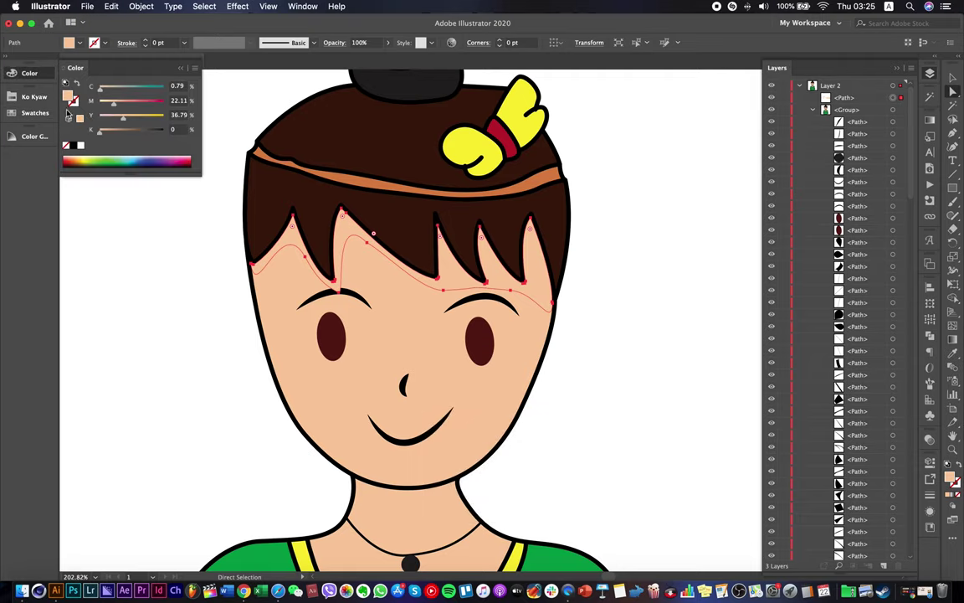
{"action": "left_click", "coordinate": [106, 159], "text": "shift"}
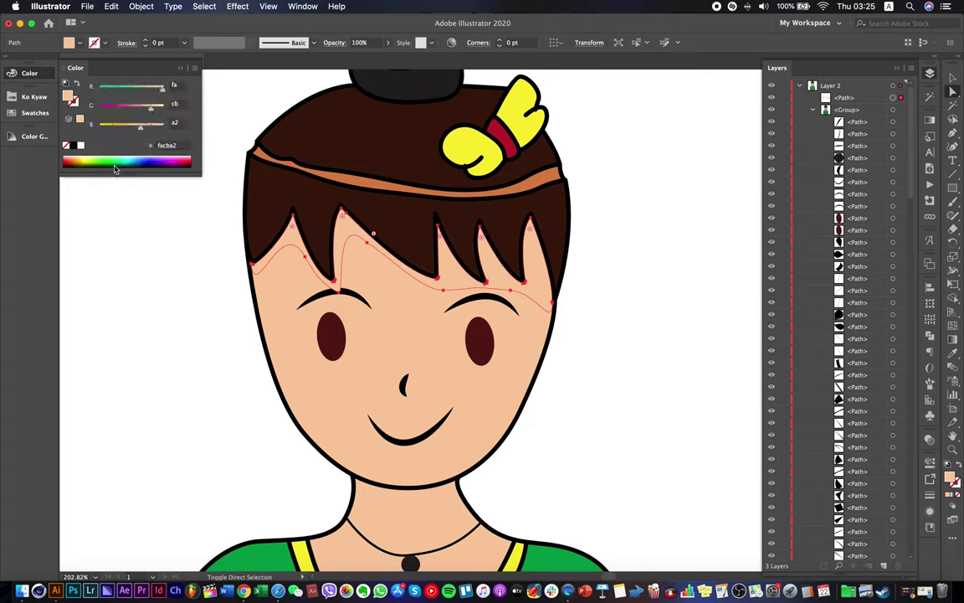
{"action": "left_click", "coordinate": [106, 159], "text": "shift"}
{"action": "left_click", "coordinate": [113, 164], "text": "shift"}
{"action": "left_click", "coordinate": [126, 157], "text": "shift"}
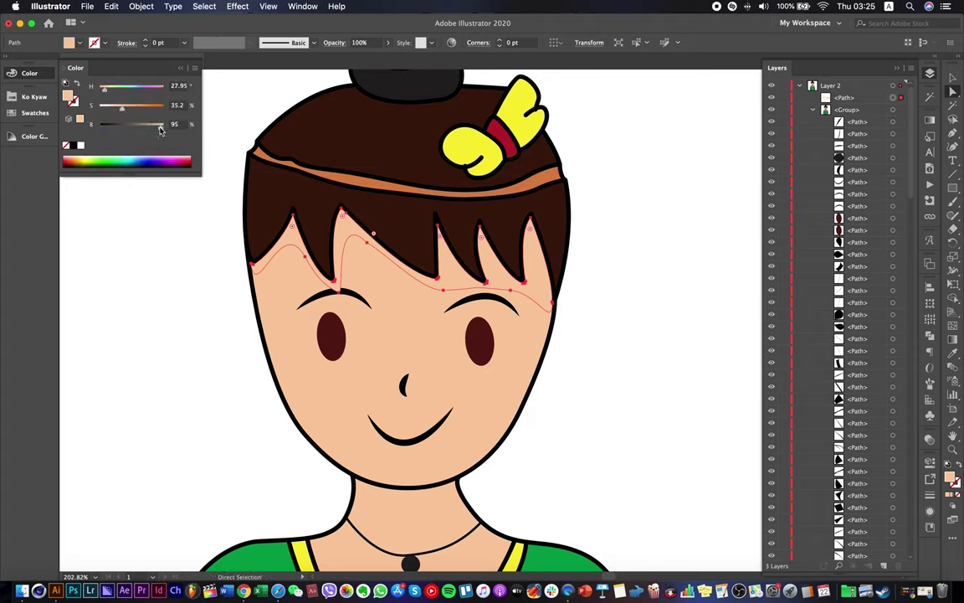
{"action": "left_click_drag", "start_coordinate": [160, 130], "coordinate": [160, 128]}
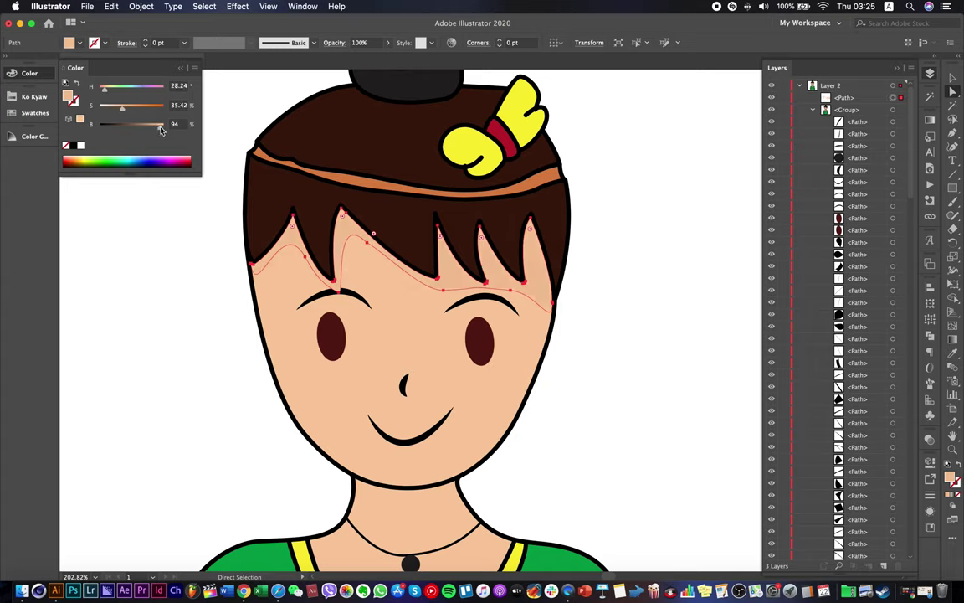
{"action": "left_click", "coordinate": [953, 78]}
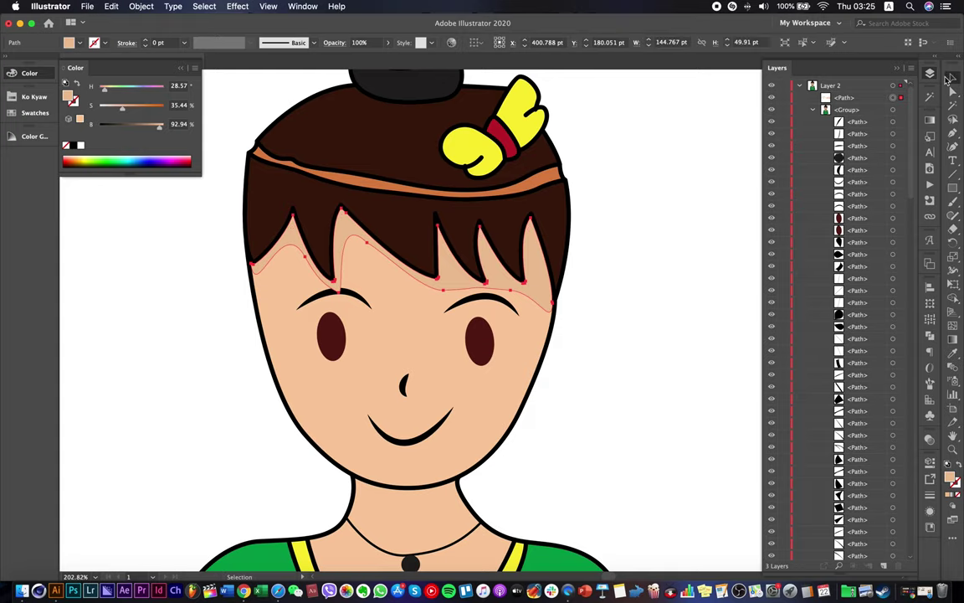
{"action": "left_click", "coordinate": [679, 216]}
{"action": "scroll", "coordinate": [679, 216], "scroll_direction": "down", "scroll_amount": 5}
{"action": "scroll", "coordinate": [679, 216], "scroll_direction": "right", "scroll_amount": 1}
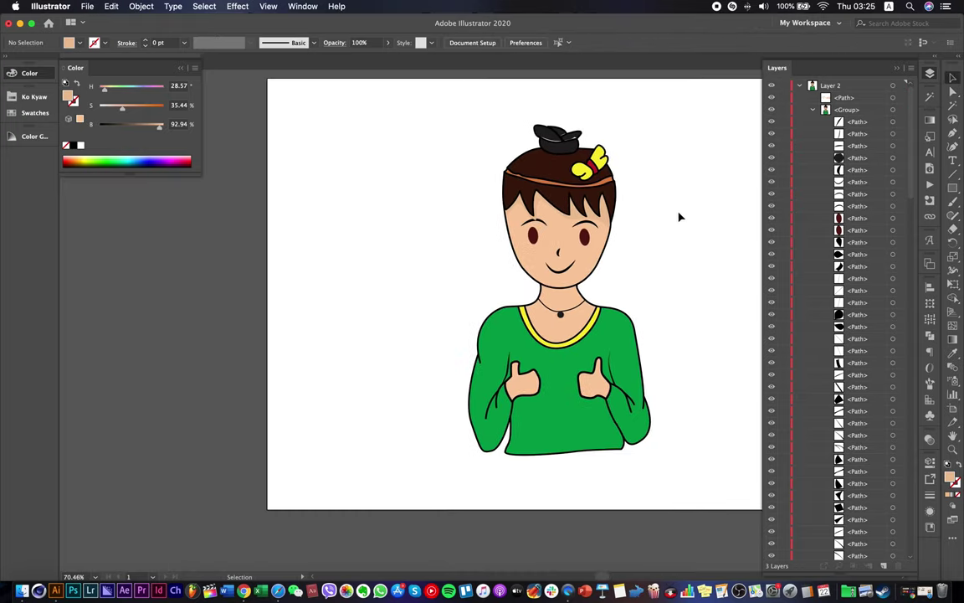
Try selecting the outline, hair and skin shapes by colour with the Magic Wand and deleting them, and undo the deletion.
{"action": "left_click", "coordinate": [952, 106]}
{"action": "scroll", "coordinate": [679, 93], "scroll_direction": "up", "scroll_amount": 5}
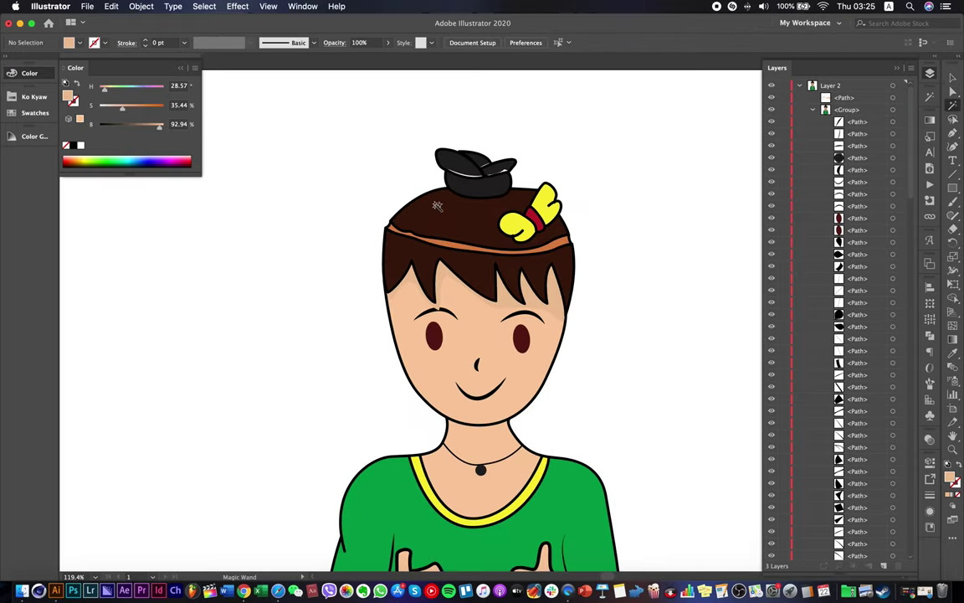
{"action": "left_click", "coordinate": [533, 139]}
{"action": "left_click", "coordinate": [485, 336], "text": "shift"}
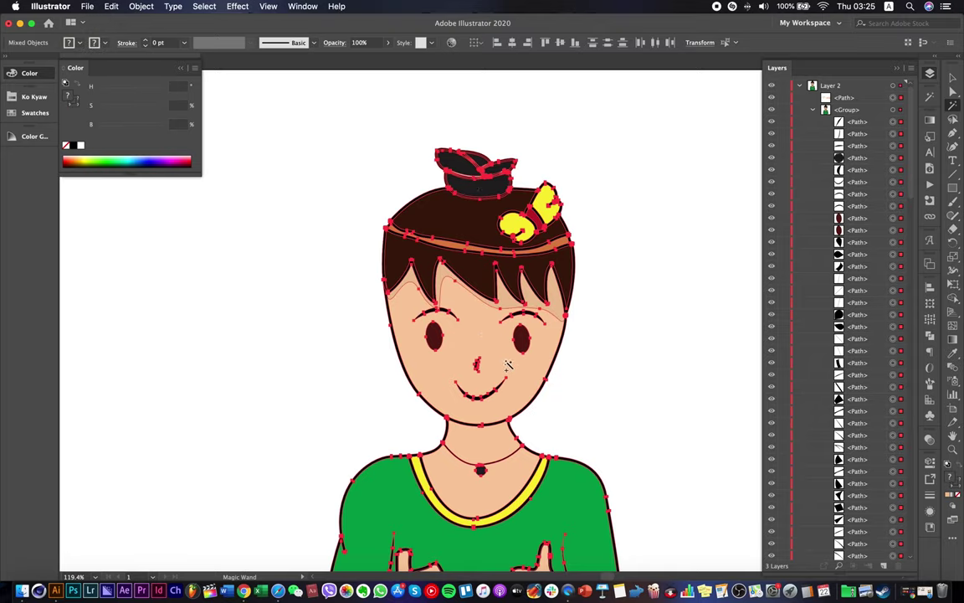
{"action": "key", "text": "Delete"}
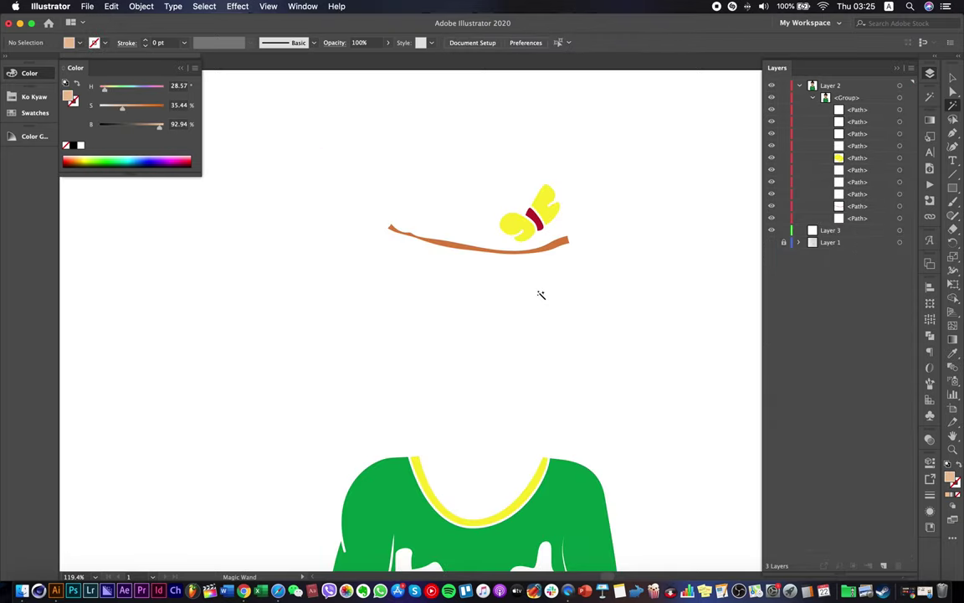
{"action": "scroll", "coordinate": [541, 294], "scroll_direction": "down", "scroll_amount": 3}
{"action": "key", "text": "super+z"}
{"action": "scroll", "coordinate": [553, 266], "scroll_direction": "up", "scroll_amount": 8}
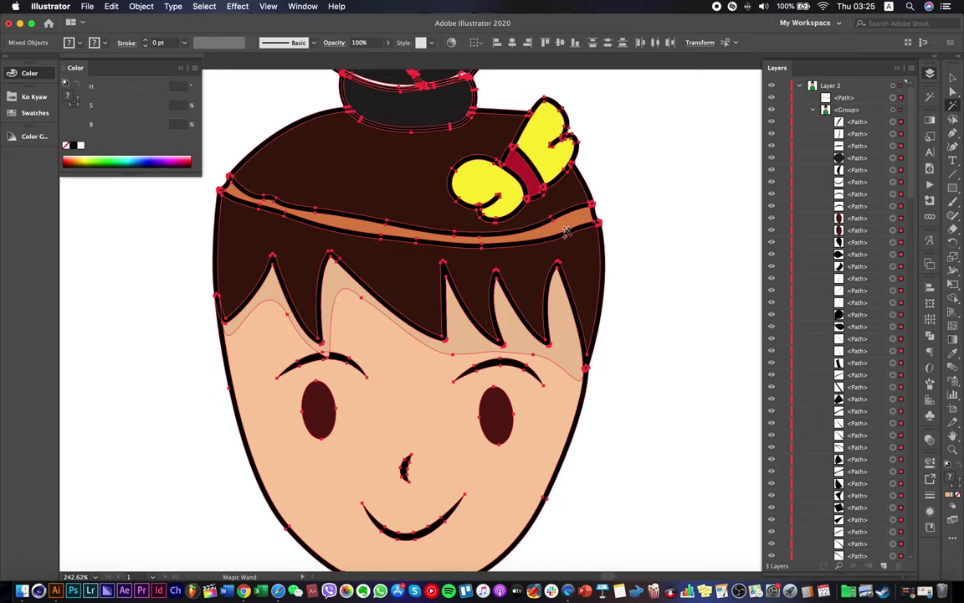
{"action": "scroll", "coordinate": [568, 240], "scroll_direction": "down", "scroll_amount": 5}
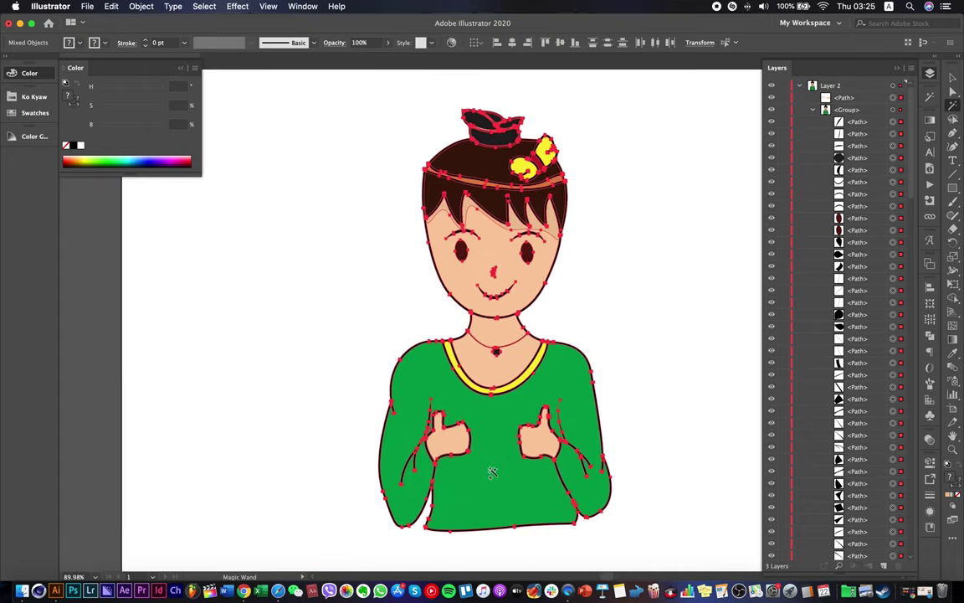
Try extending the Magic Wand selection to the green shirt and yellow shapes and cutting it all, and undo the cuts.
{"action": "key", "text": "super+x"}
{"action": "key", "text": "super+z"}
{"action": "left_click", "coordinate": [563, 396], "text": "shift"}
{"action": "key", "text": "super+x"}
{"action": "key", "text": "super+z"}
{"action": "key", "text": "super+z"}
{"action": "key", "text": "shift+super+z"}
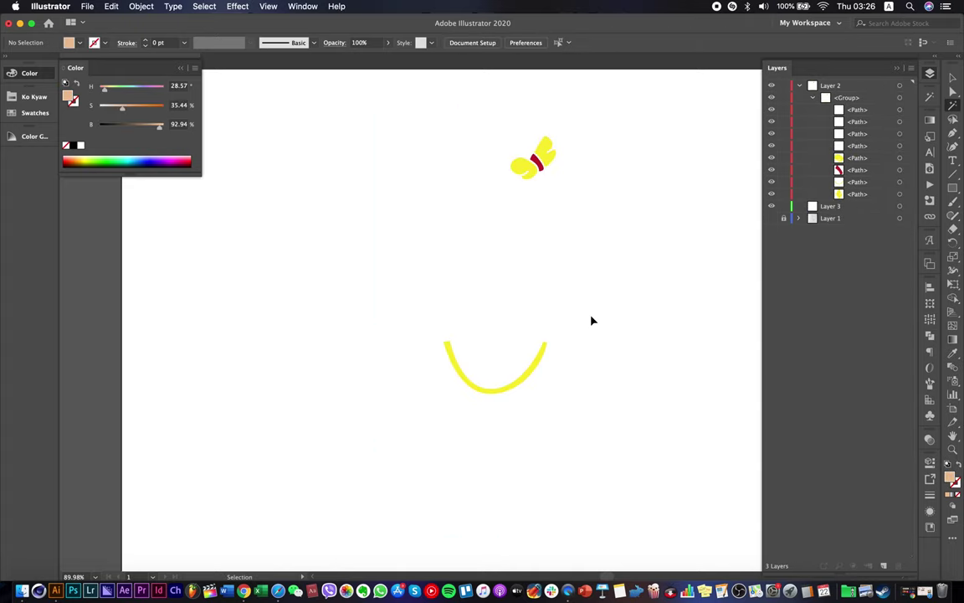
{"action": "key", "text": "super+z"}
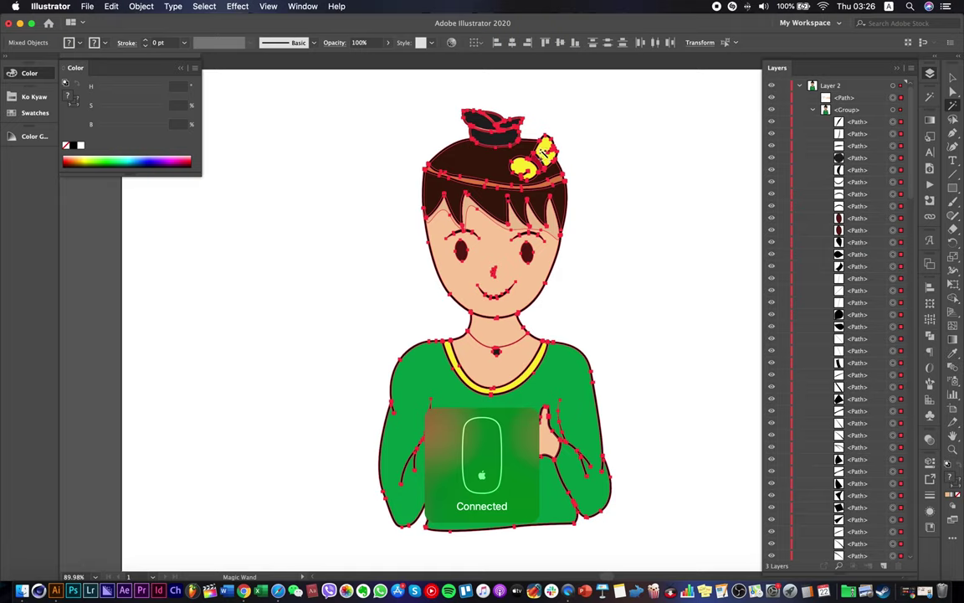
{"action": "key", "text": "super+x"}
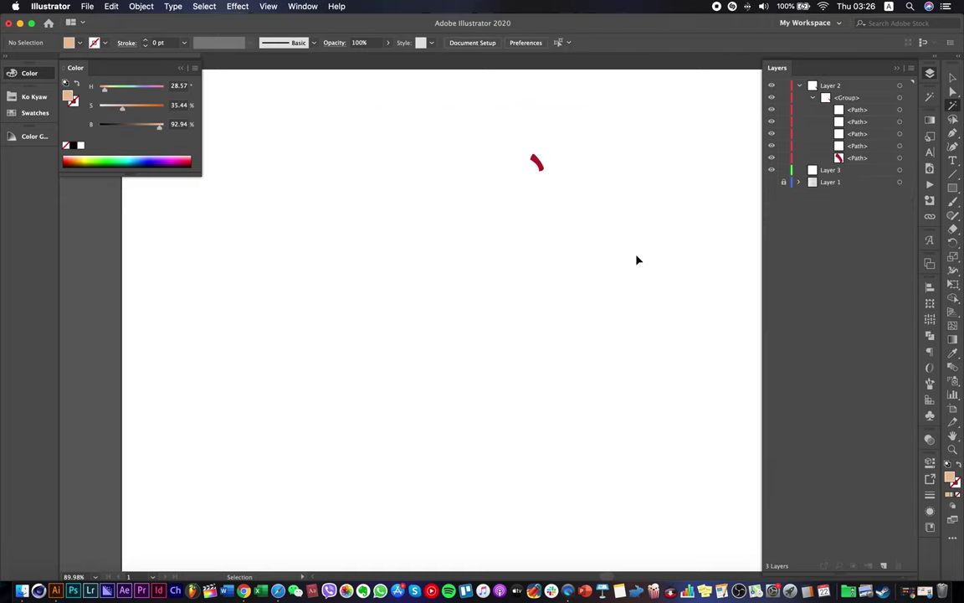
{"action": "key", "text": "super+z"}
{"action": "scroll", "coordinate": [566, 149], "scroll_direction": "up", "scroll_amount": 10}
{"action": "key", "text": "y"}
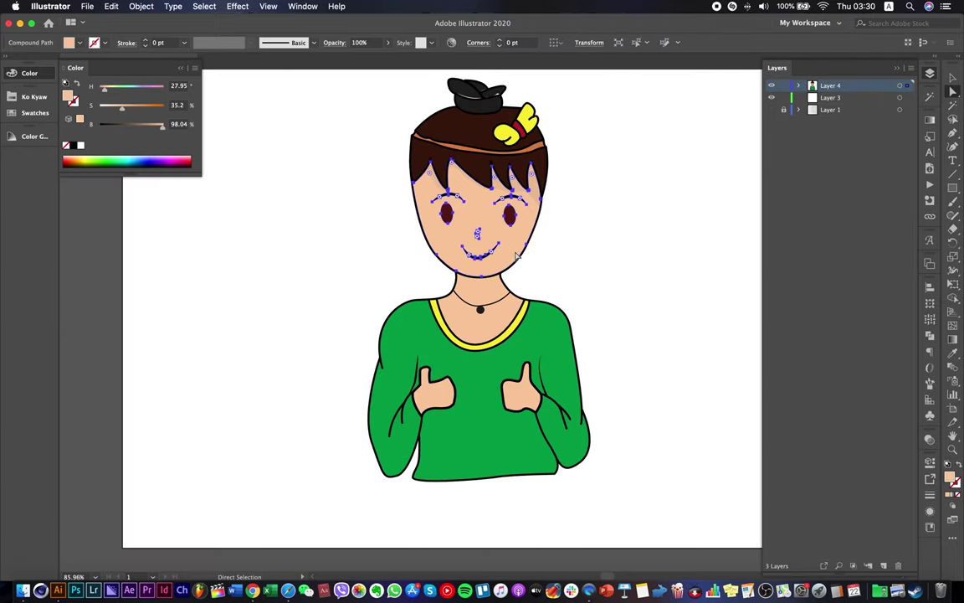
Add the skin shapes of both hands and the neck to the selected face shape.
{"action": "key", "text": "super+a"}
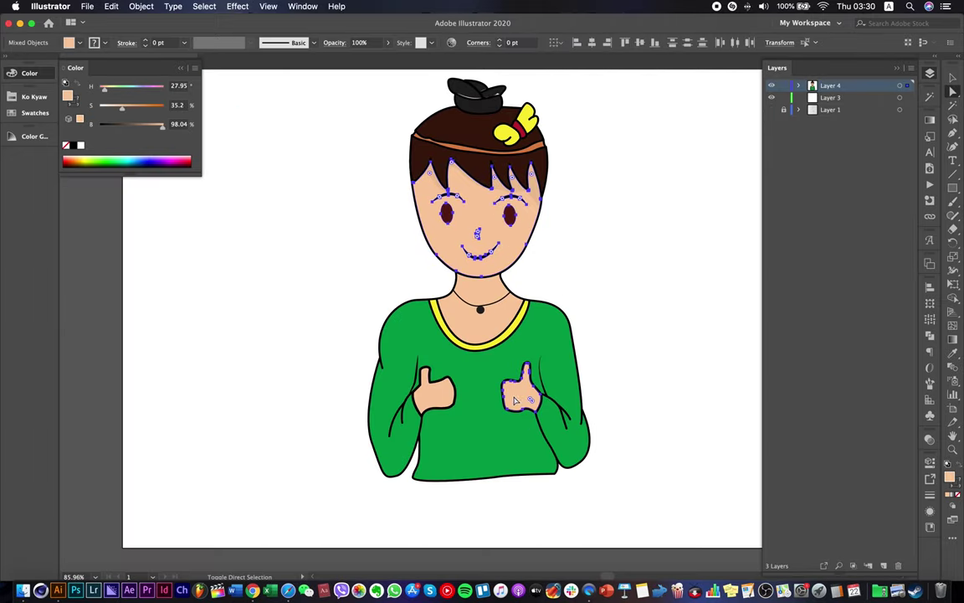
{"action": "left_click", "coordinate": [436, 396], "text": "shift"}
{"action": "left_click", "coordinate": [483, 297], "text": "shift"}
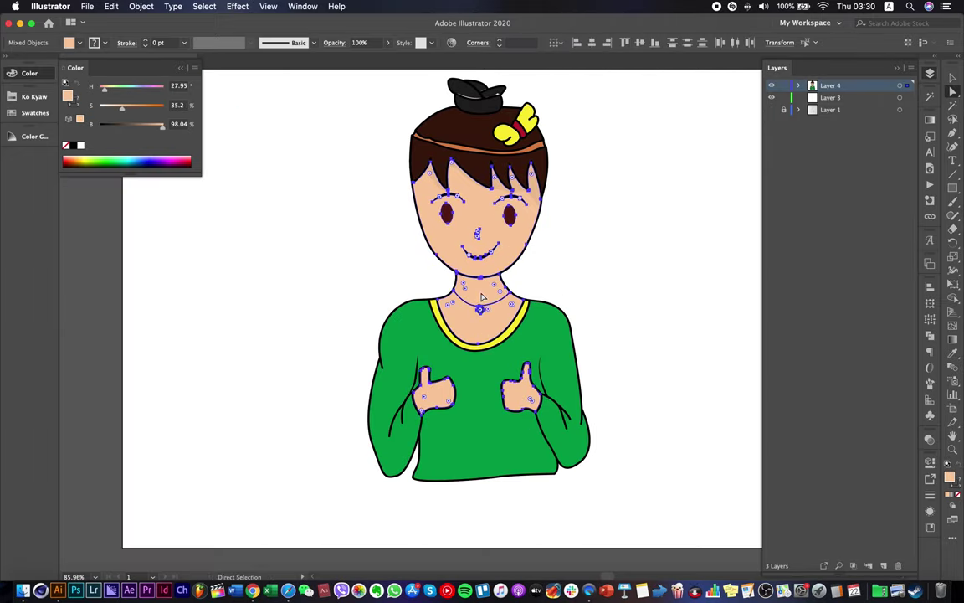
Recolor the face, neck and hands with a lighter peach skin swatch from the custom swatch library.
{"action": "left_click", "coordinate": [33, 96]}
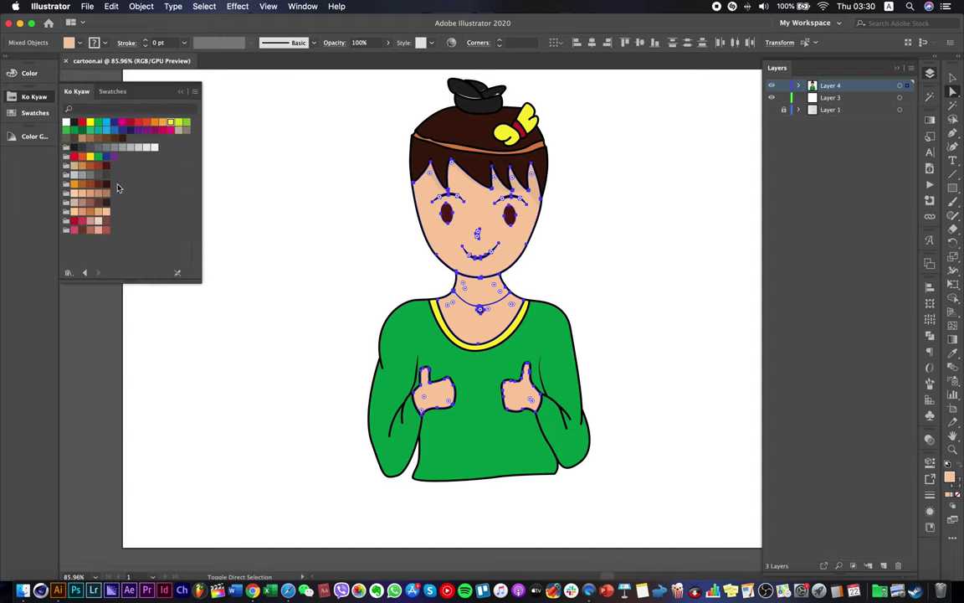
{"action": "left_click", "coordinate": [106, 211]}
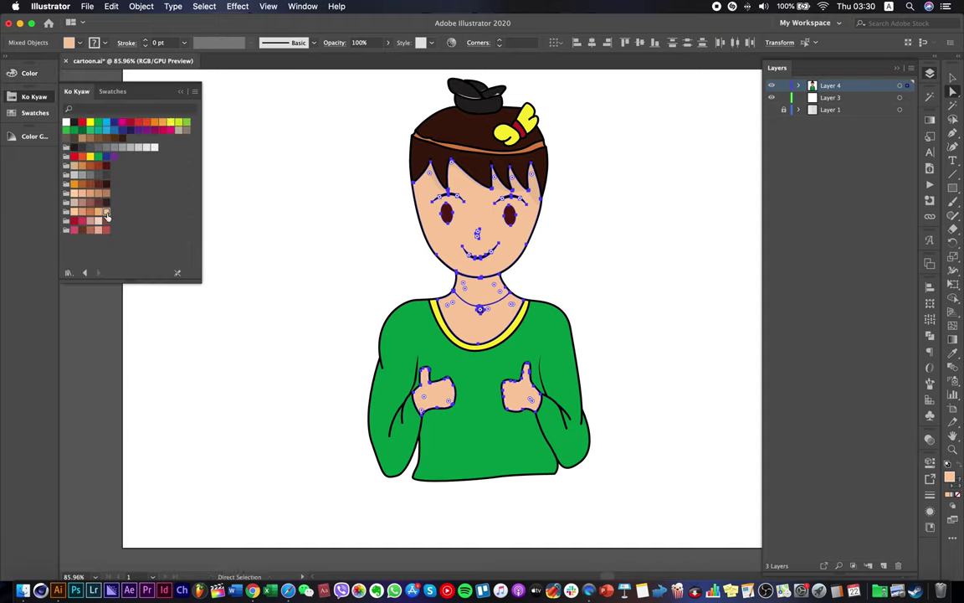
{"action": "left_click", "coordinate": [321, 274]}
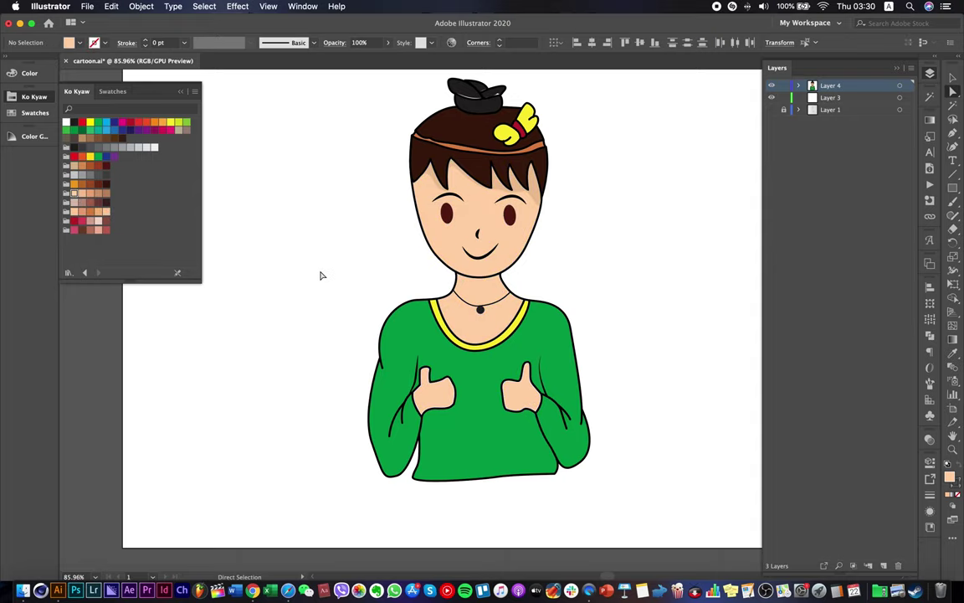
Reshape the lower edge of the hair shadow above the right eyebrow by repositioning its anchor points and handles into a softer curve.
{"action": "scroll", "coordinate": [565, 191], "scroll_direction": "up", "scroll_amount": 5}
{"action": "left_click", "coordinate": [435, 192]}
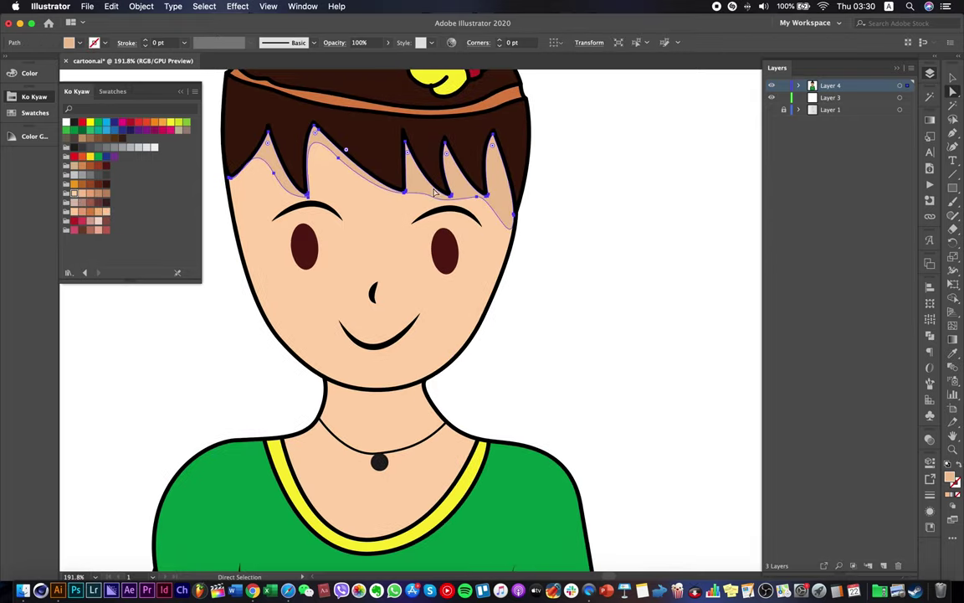
{"action": "scroll", "coordinate": [399, 203], "scroll_direction": "up", "scroll_amount": 5}
{"action": "left_click_drag", "start_coordinate": [415, 189], "coordinate": [416, 201]}
{"action": "left_click", "coordinate": [612, 198]}
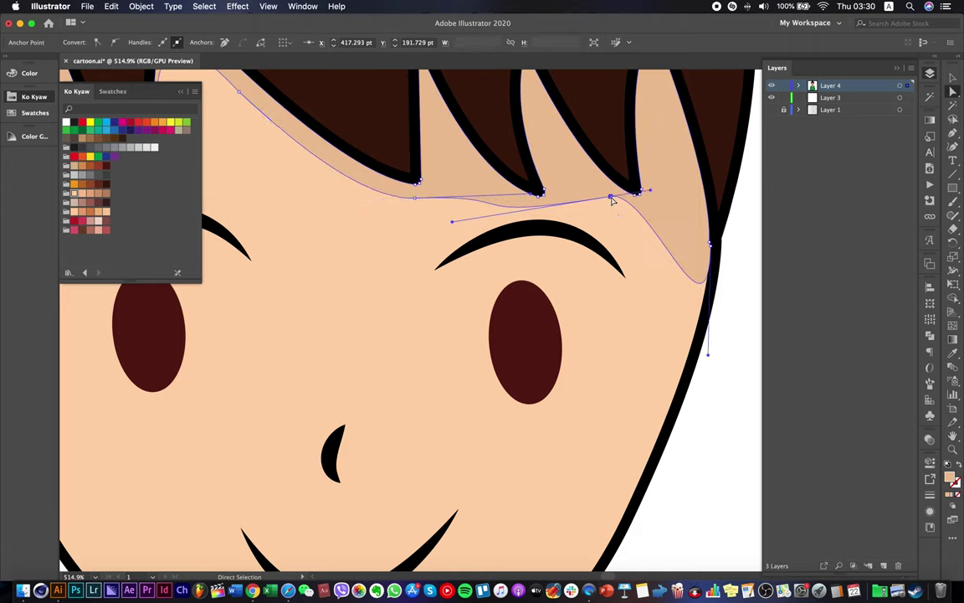
{"action": "left_click_drag", "start_coordinate": [708, 358], "coordinate": [672, 271]}
{"action": "left_click_drag", "start_coordinate": [616, 199], "coordinate": [588, 197]}
{"action": "left_click_drag", "start_coordinate": [430, 223], "coordinate": [488, 226]}
Adjust the hair shadow's anchor and handle beneath the pointed hair strand above the left eyebrow.
{"action": "scroll", "coordinate": [493, 243], "scroll_direction": "down", "scroll_amount": 5}
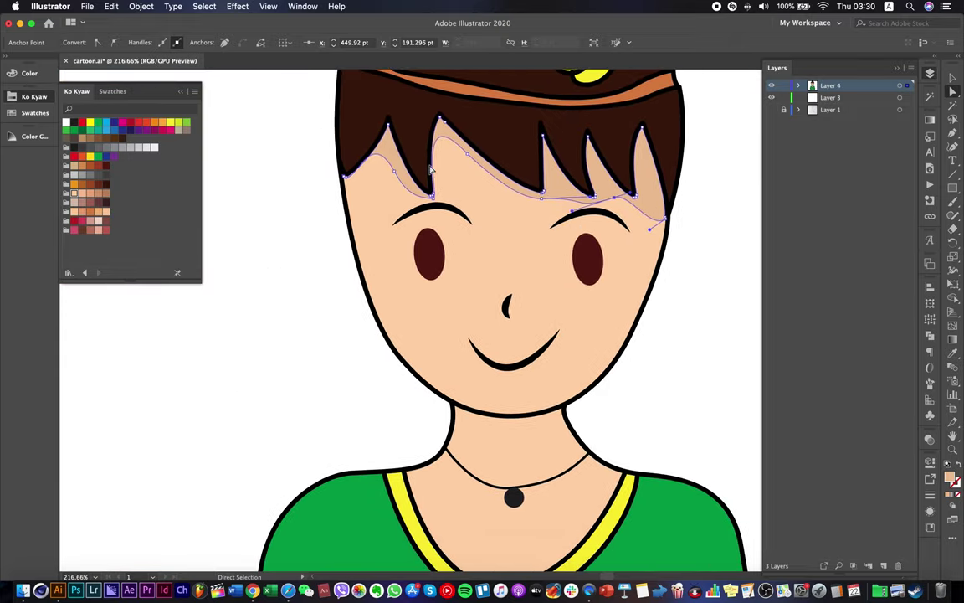
{"action": "scroll", "coordinate": [430, 170], "scroll_direction": "up", "scroll_amount": 5}
{"action": "left_click", "coordinate": [439, 260]}
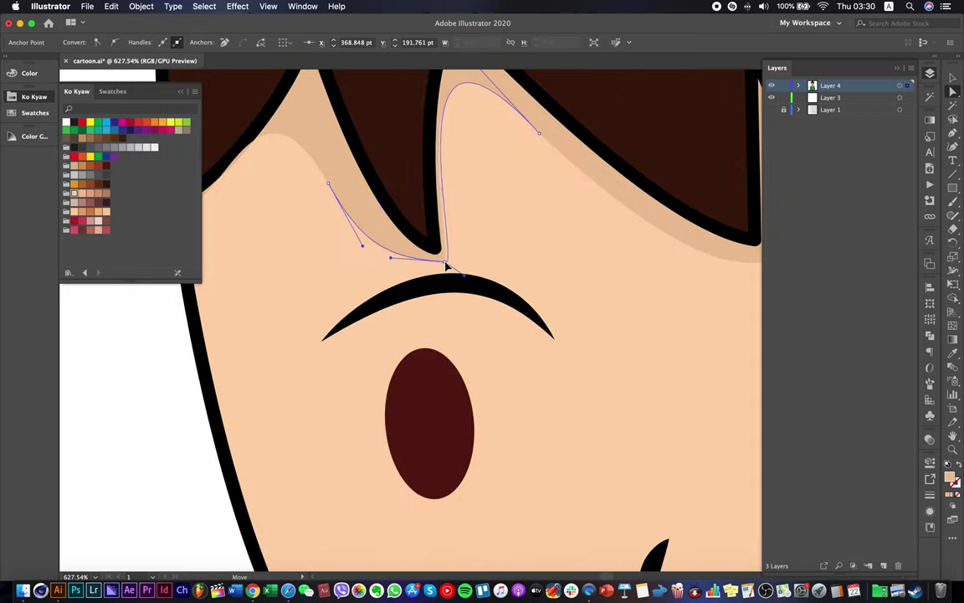
{"action": "mouse_move", "coordinate": [459, 279]}
{"action": "left_mouse_down"}
{"action": "mouse_move", "coordinate": [519, 267]}
{"action": "mouse_move", "coordinate": [459, 276]}
{"action": "left_mouse_up"}
{"action": "scroll", "coordinate": [484, 302], "scroll_direction": "down", "scroll_amount": 5}
{"action": "left_click", "coordinate": [379, 366]}
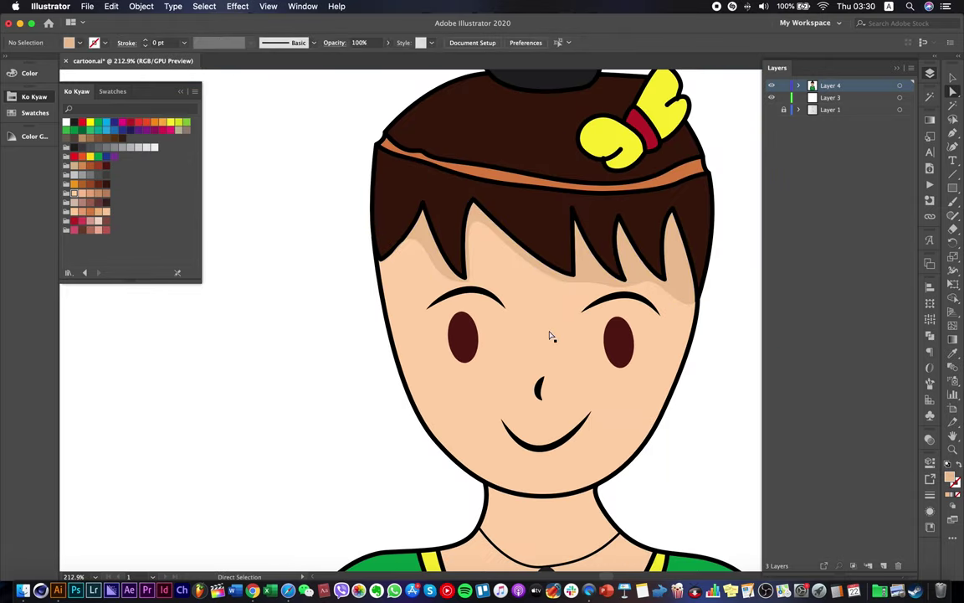
{"action": "scroll", "coordinate": [491, 298], "scroll_direction": "up", "scroll_amount": 3}
{"action": "scroll", "coordinate": [492, 299], "scroll_direction": "right", "scroll_amount": 1}
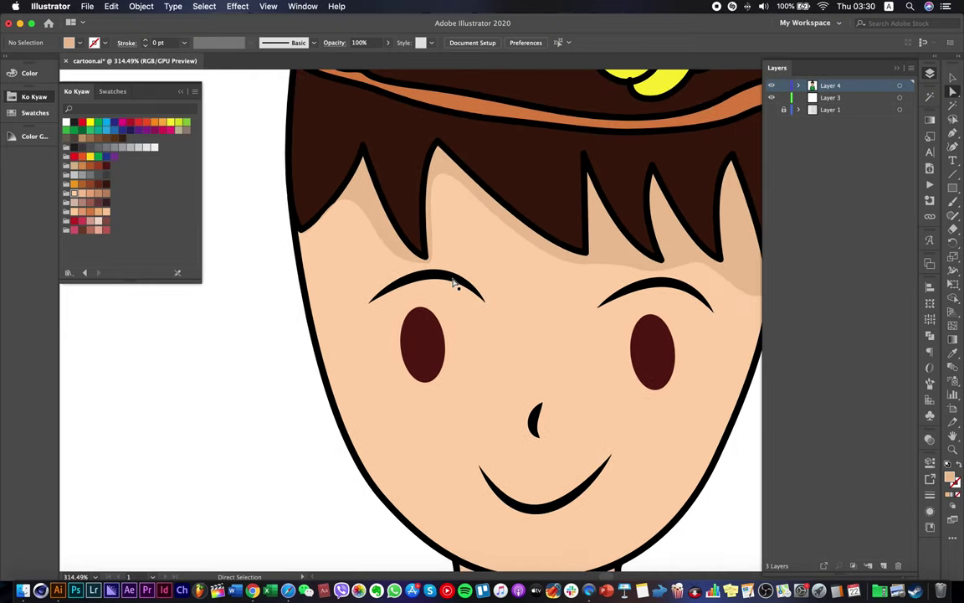
{"action": "left_click", "coordinate": [461, 278]}
{"action": "left_click_drag", "start_coordinate": [452, 272], "coordinate": [508, 334]}
{"action": "key", "text": "super+z"}
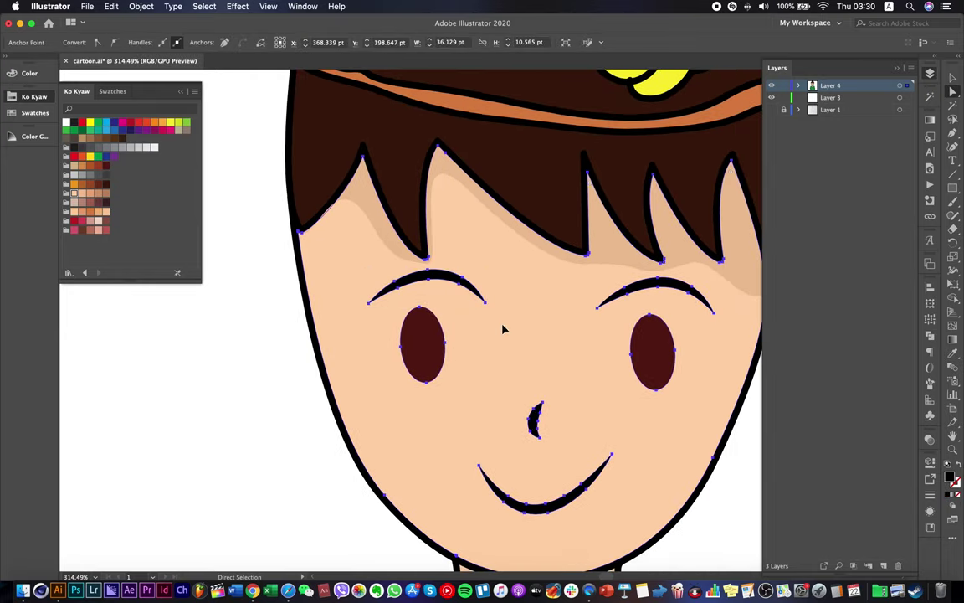
{"action": "left_click", "coordinate": [402, 287]}
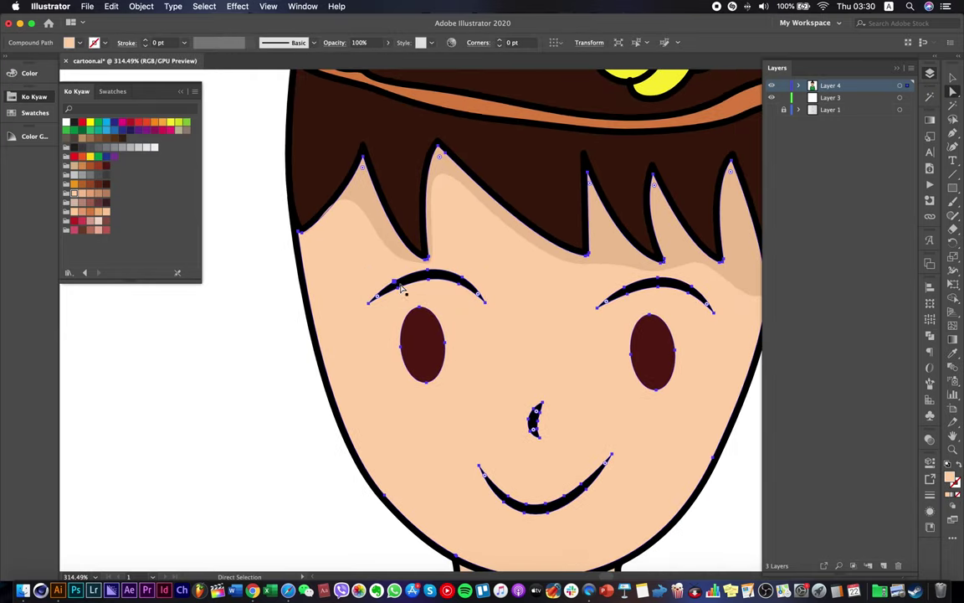
{"action": "right_click", "coordinate": [502, 324]}
{"action": "left_click", "coordinate": [567, 397]}
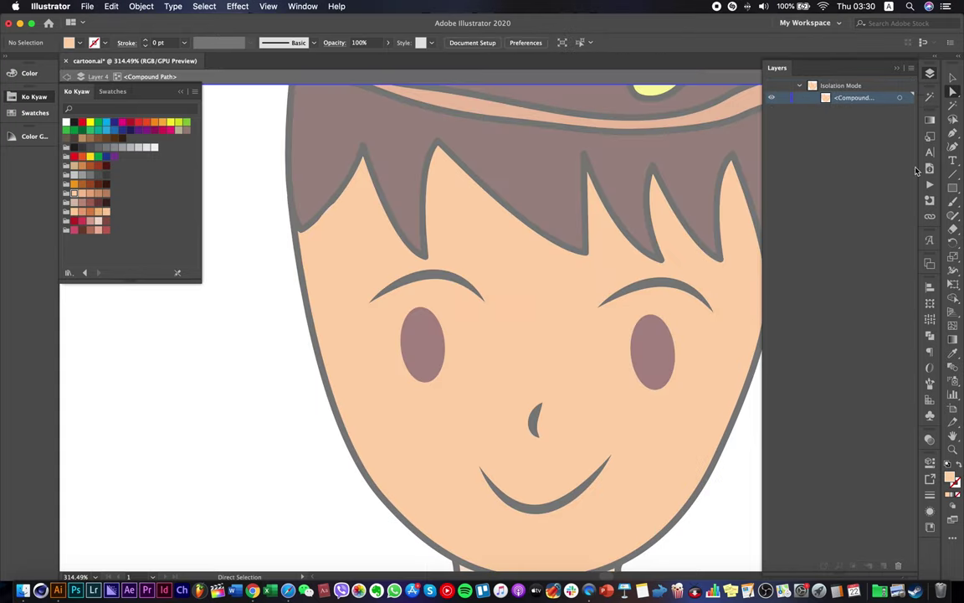
{"action": "double_click", "coordinate": [274, 385]}
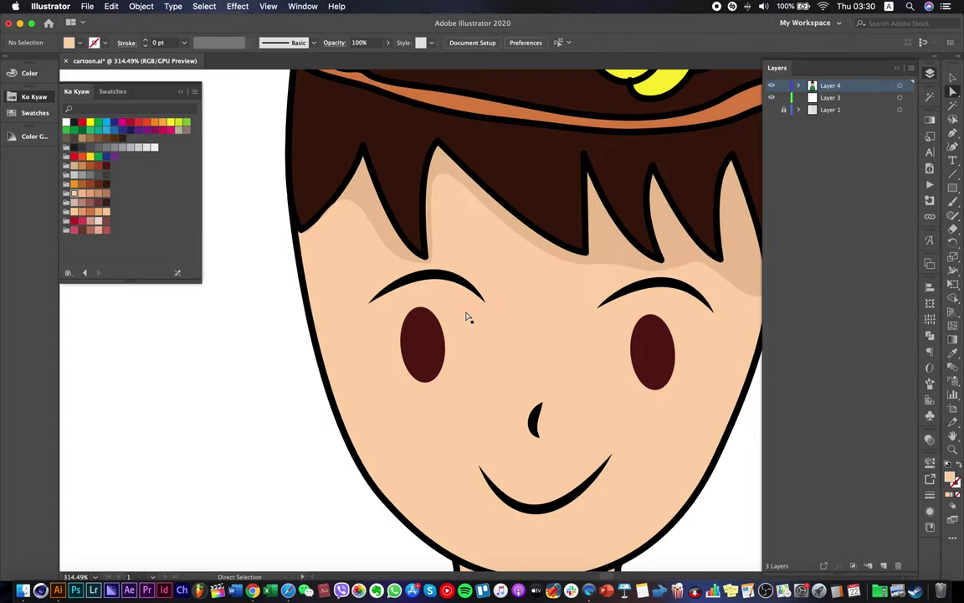
{"action": "left_click", "coordinate": [952, 78]}
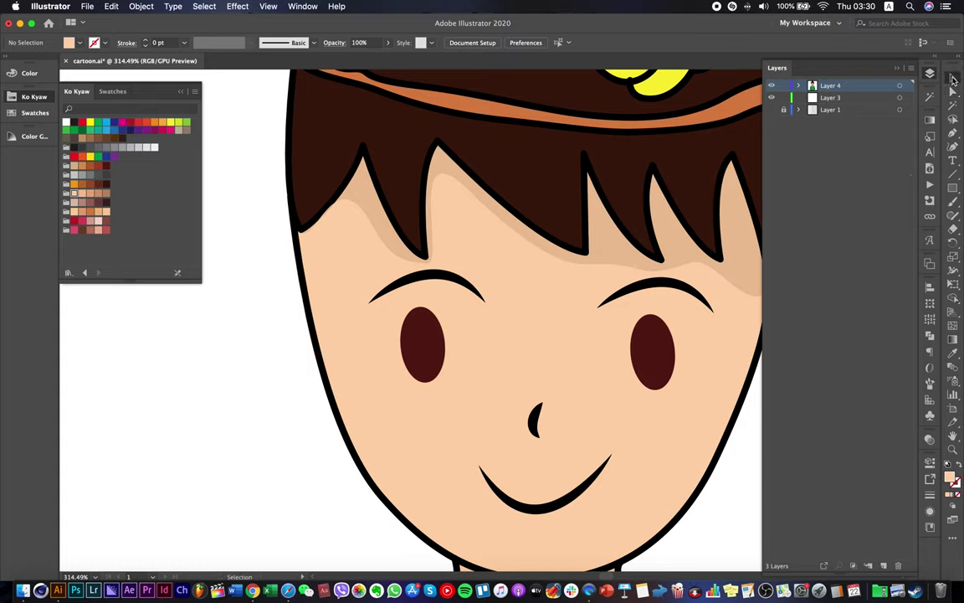
{"action": "left_click", "coordinate": [434, 281]}
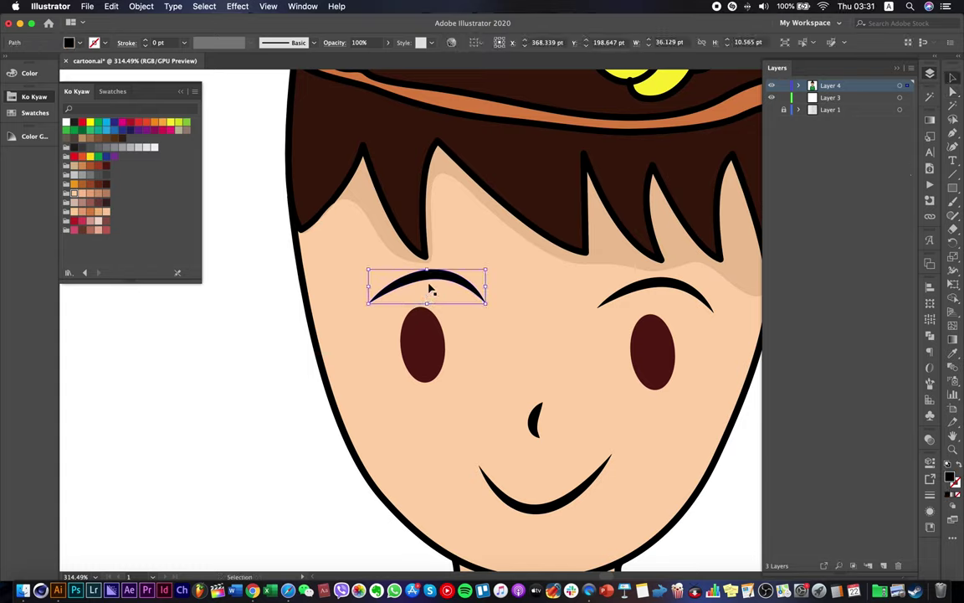
{"action": "left_click", "coordinate": [272, 385]}
Isolate the left eyebrow path and draw a closed curved shadow shape along its underside with the Pen tool.
{"action": "scroll", "coordinate": [273, 385], "scroll_direction": "left", "scroll_amount": 1}
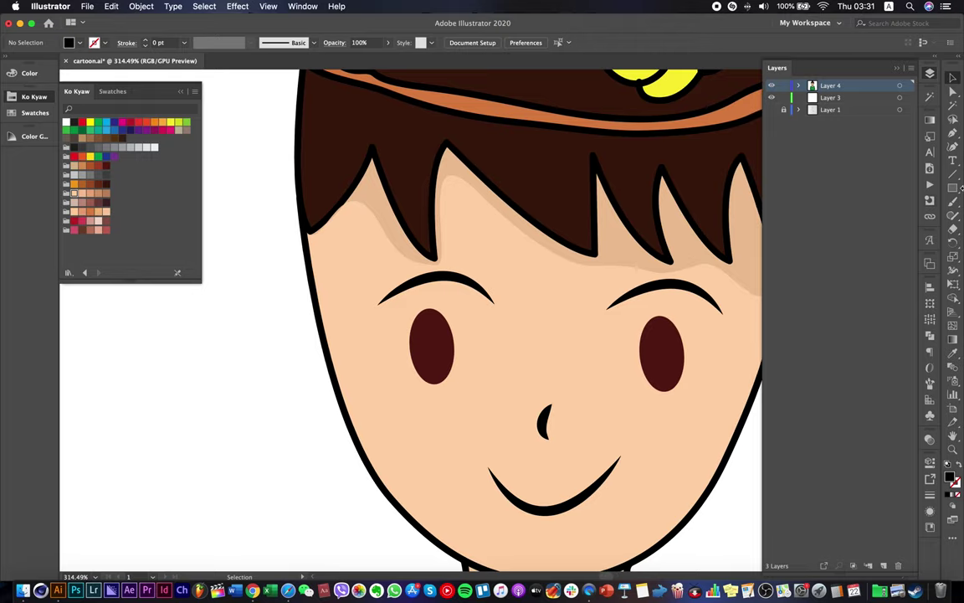
{"action": "left_click", "coordinate": [952, 136]}
{"action": "left_click", "coordinate": [953, 90]}
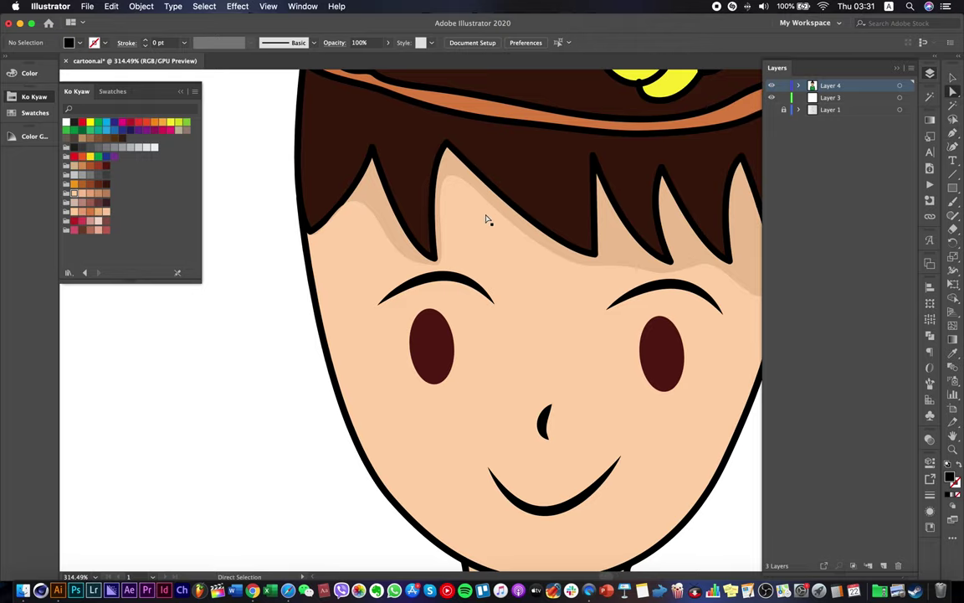
{"action": "right_click", "coordinate": [456, 283]}
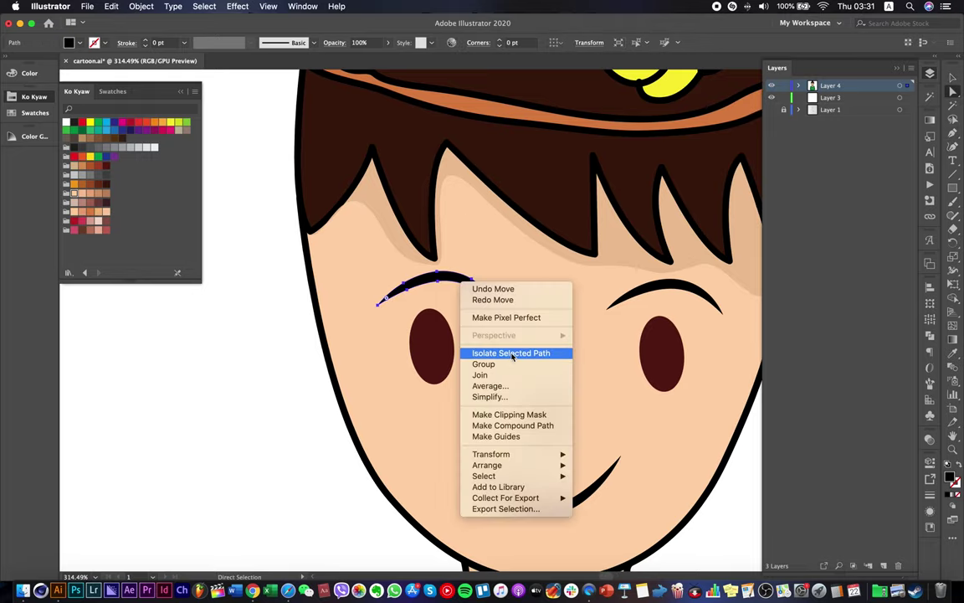
{"action": "left_click", "coordinate": [512, 351]}
{"action": "left_click", "coordinate": [954, 132]}
{"action": "left_click", "coordinate": [253, 333], "text": "super"}
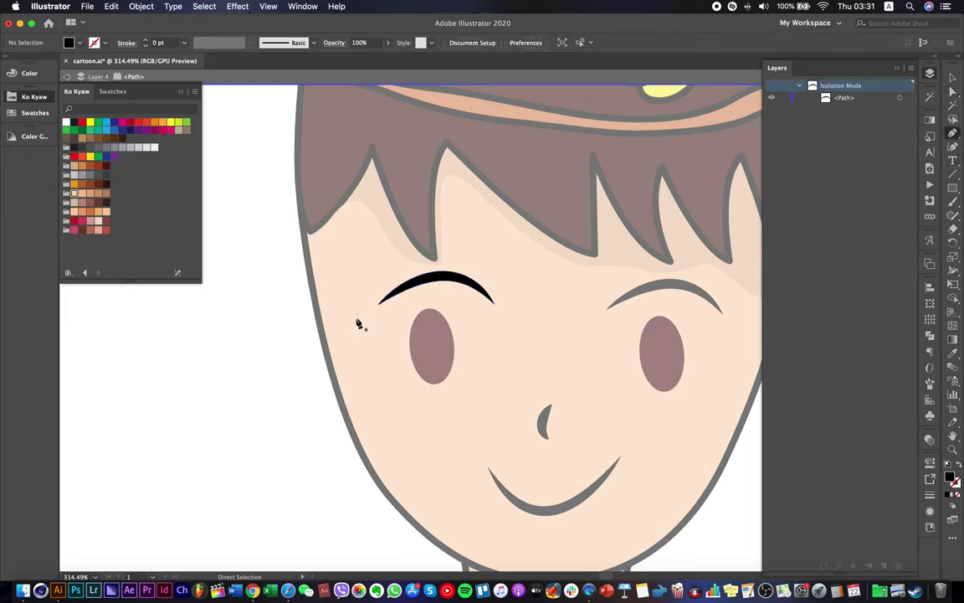
{"action": "left_click", "coordinate": [372, 308]}
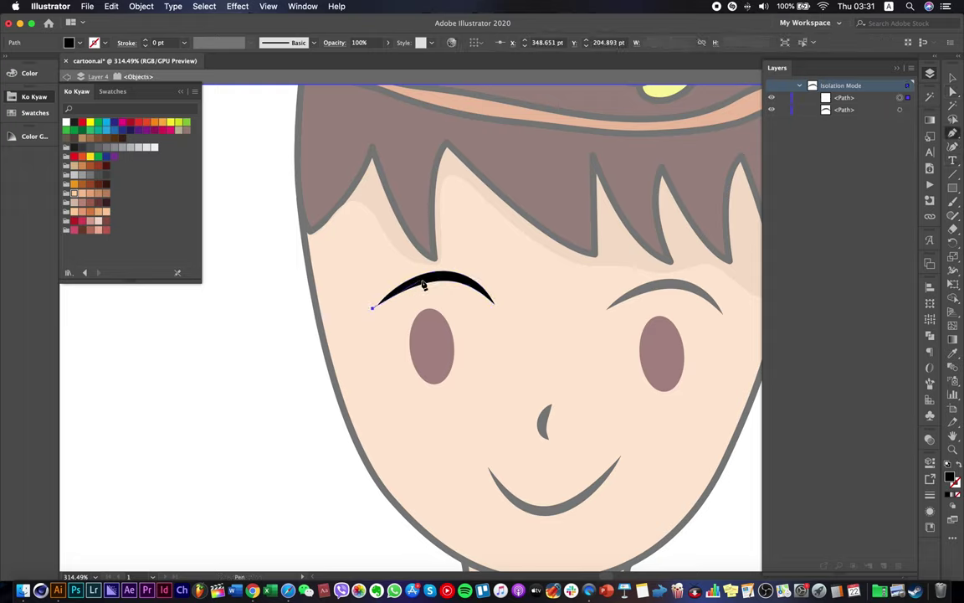
{"action": "left_click_drag", "start_coordinate": [423, 285], "coordinate": [377, 299]}
{"action": "key", "text": "v"}
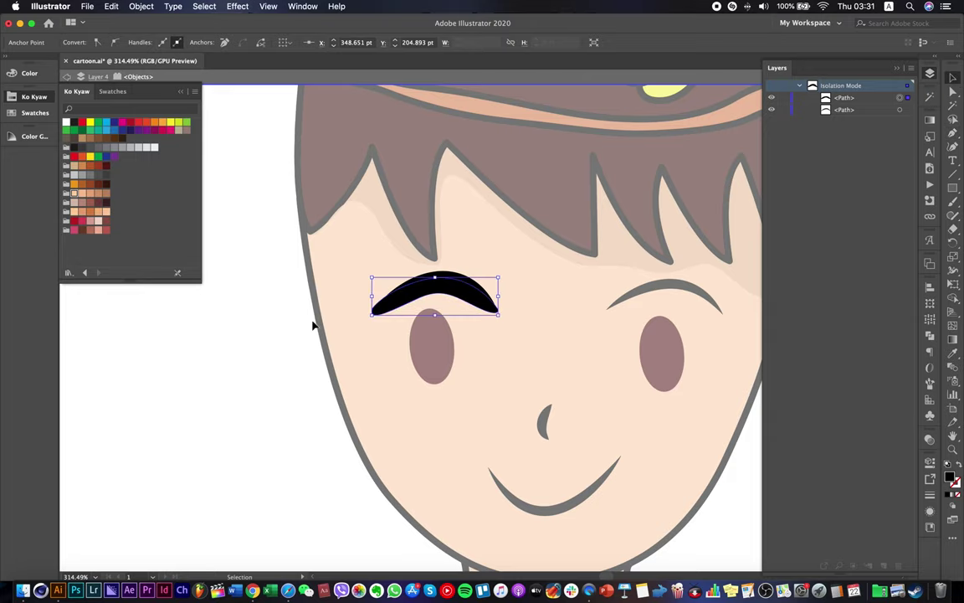
{"action": "double_click", "coordinate": [285, 329]}
Fill the left eyebrow's shadow shape with the tan color of the hair shadow using the Eyedropper.
{"action": "key", "text": "a"}
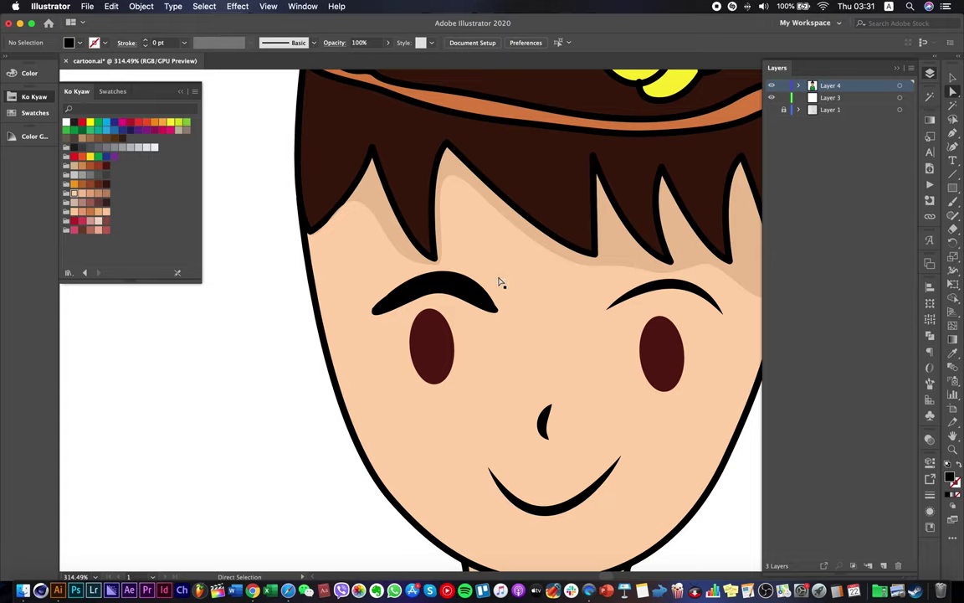
{"action": "left_click", "coordinate": [465, 296]}
{"action": "key", "text": "v"}
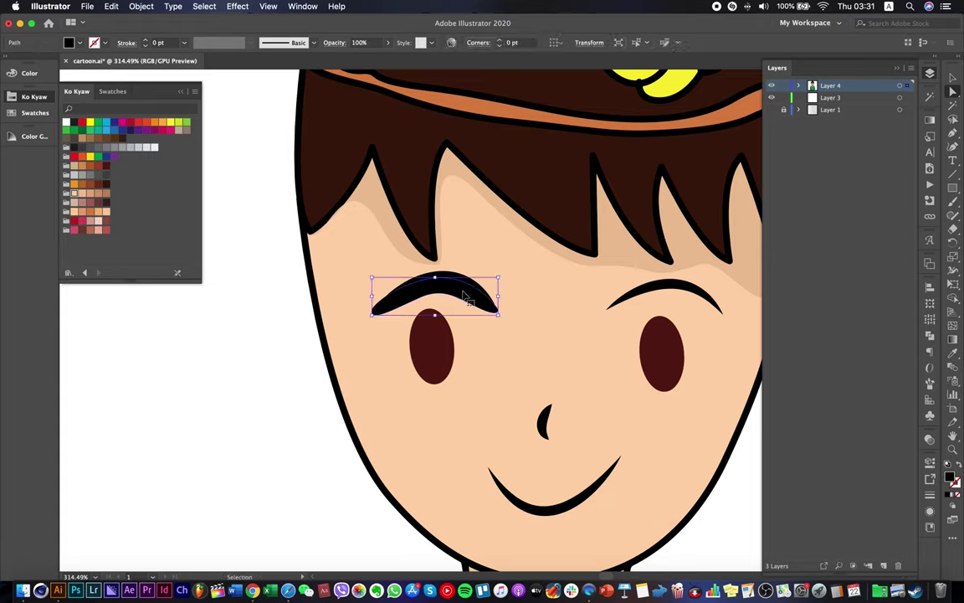
{"action": "key", "text": "i"}
{"action": "left_click", "coordinate": [617, 256]}
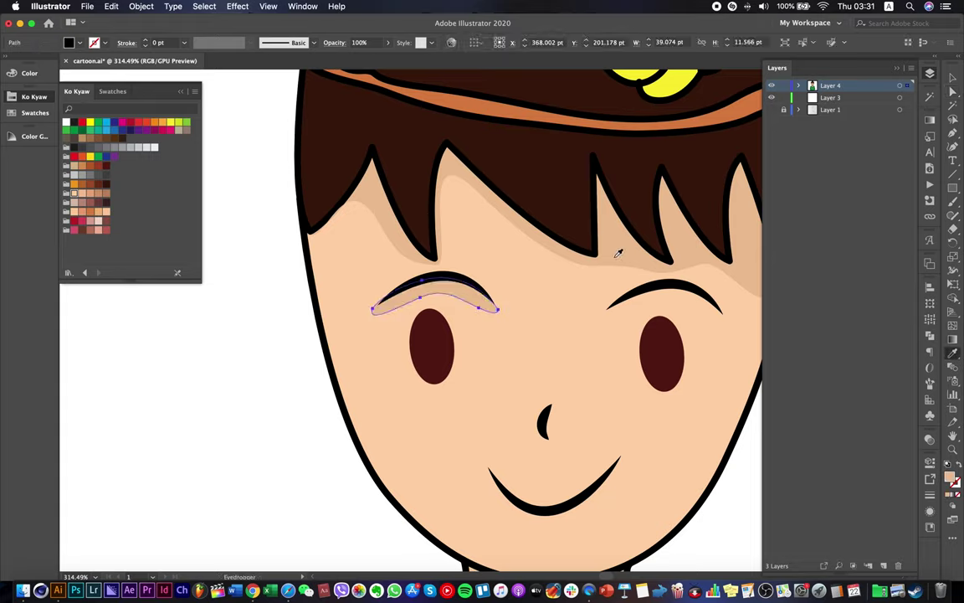
Align both end anchors of the left eyebrow's shadow with the eyebrow tips and raise its lower inner curve slightly.
{"action": "key", "text": "a"}
{"action": "scroll", "coordinate": [366, 327], "scroll_direction": "up", "scroll_amount": 1}
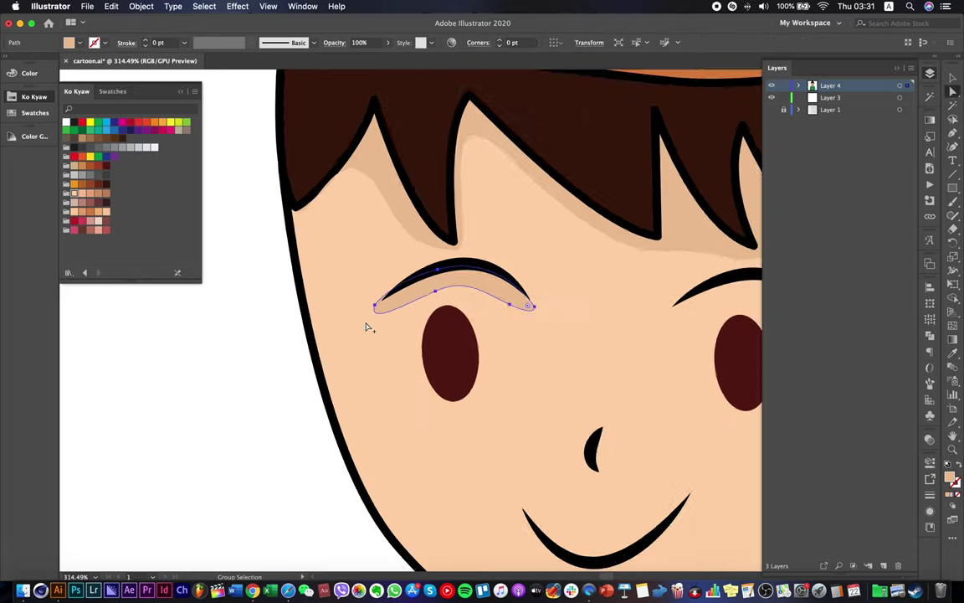
{"action": "scroll", "coordinate": [366, 327], "scroll_direction": "up", "scroll_amount": 3}
{"action": "left_click_drag", "start_coordinate": [387, 286], "coordinate": [399, 281]}
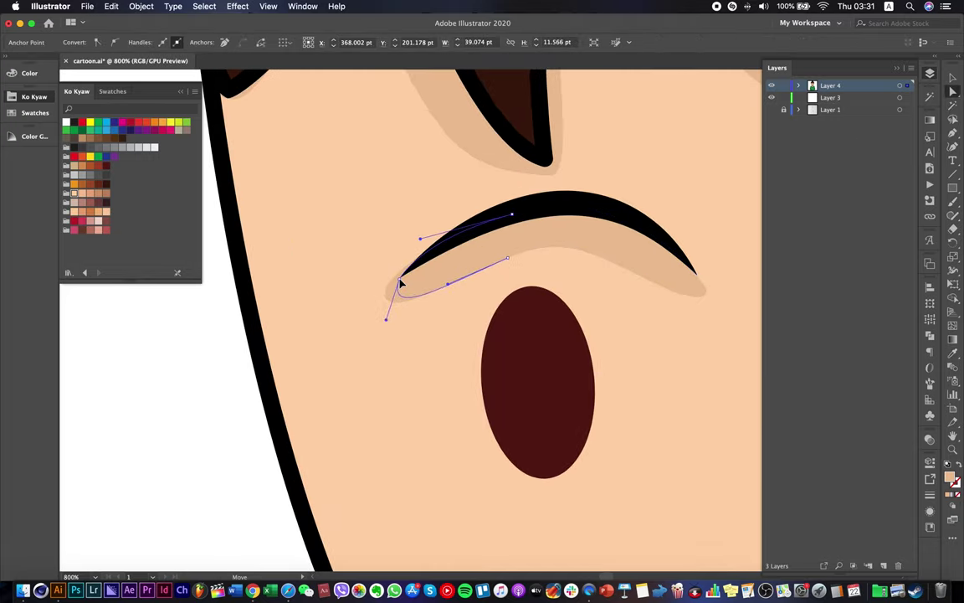
{"action": "left_click_drag", "start_coordinate": [509, 258], "coordinate": [504, 251]}
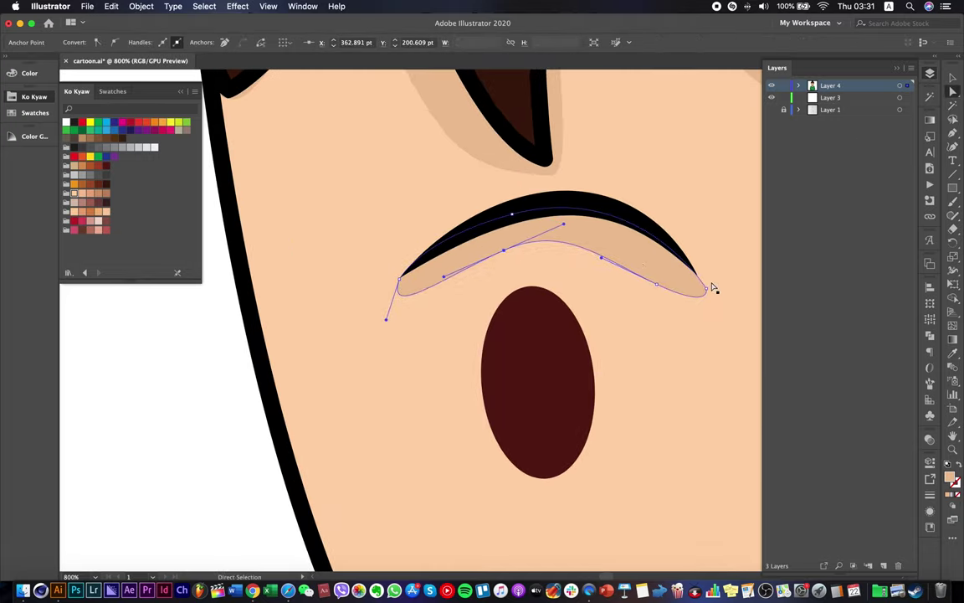
{"action": "left_click", "coordinate": [701, 283]}
Raise the lower anchor near the right end of the left eyebrow's shadow to slim that end.
{"action": "left_click", "coordinate": [656, 289]}
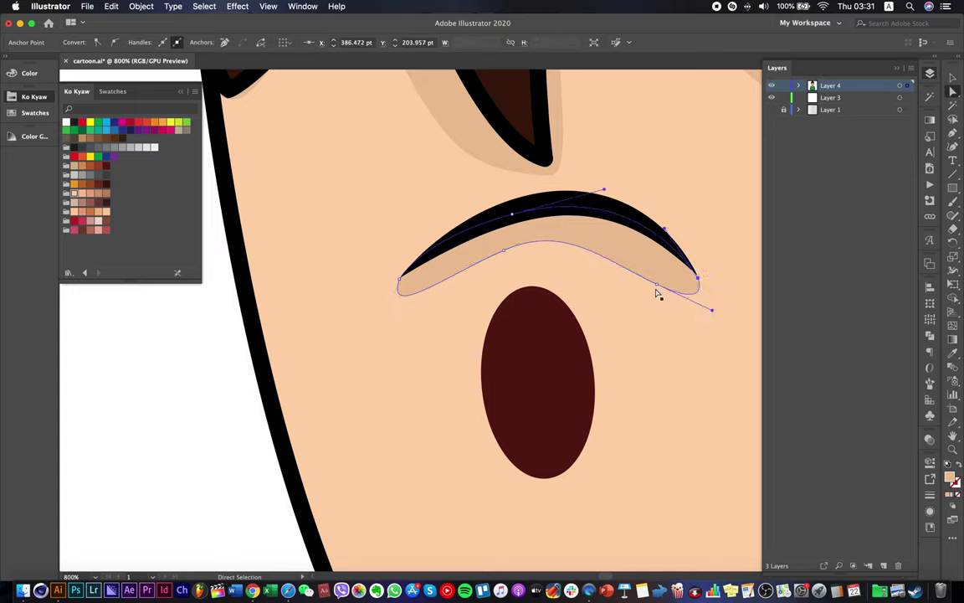
{"action": "left_click", "coordinate": [711, 310]}
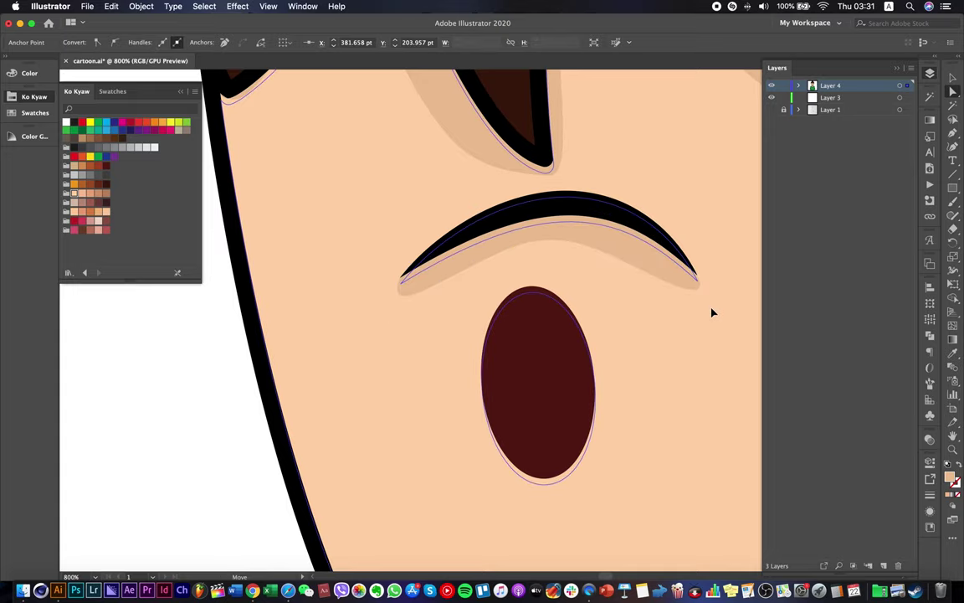
{"action": "key", "text": "super+a"}
{"action": "left_click", "coordinate": [657, 271]}
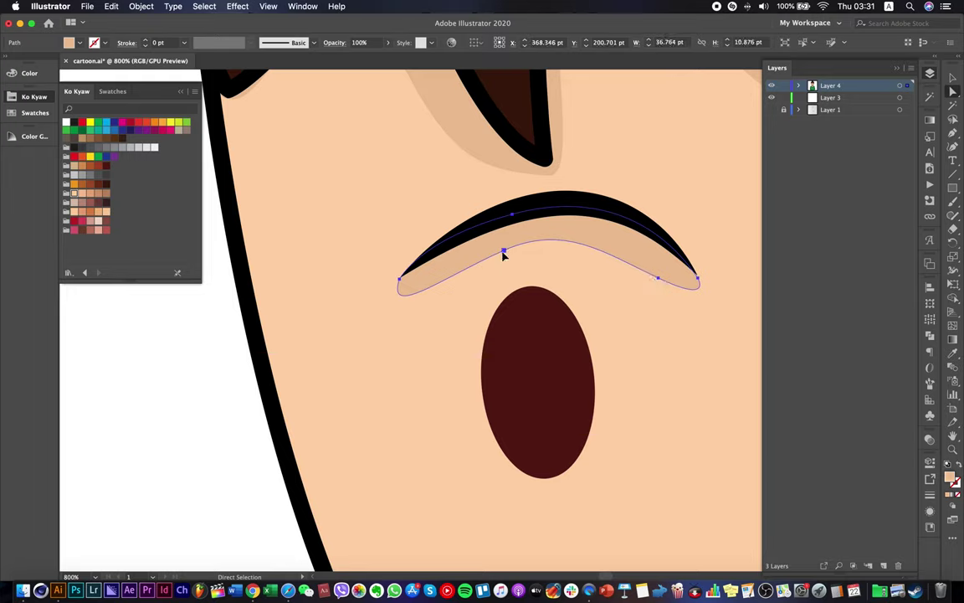
Refine the left end of the left eyebrow's shadow by shifting its lower anchor and redirecting the tip's handle.
{"action": "left_click_drag", "start_coordinate": [504, 251], "coordinate": [486, 257]}
{"action": "left_click_drag", "start_coordinate": [390, 318], "coordinate": [412, 303]}
{"action": "key", "text": "super+z"}
{"action": "left_click", "coordinate": [414, 286]}
{"action": "left_click", "coordinate": [399, 280]}
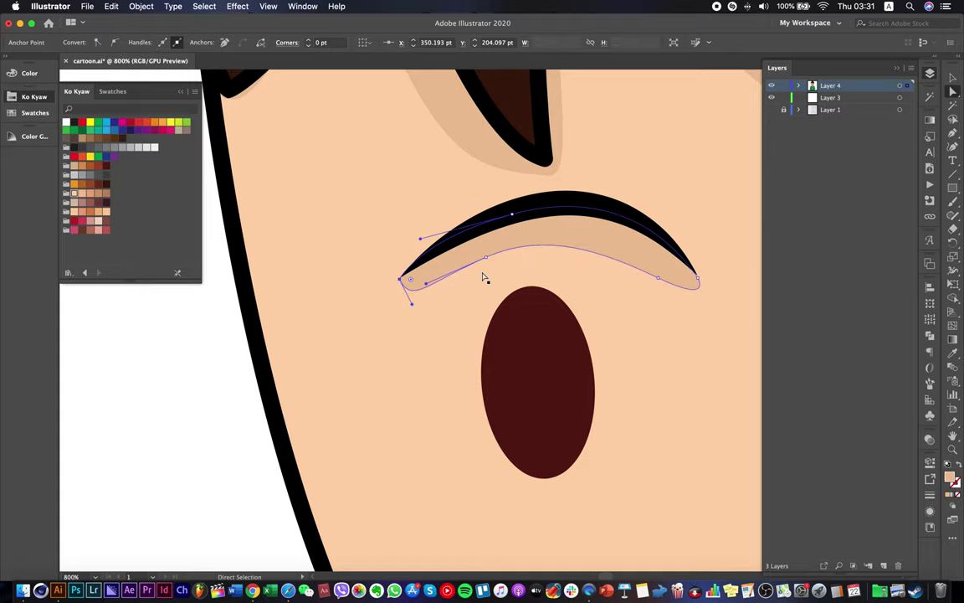
{"action": "scroll", "coordinate": [692, 288], "scroll_direction": "down", "scroll_amount": 4}
{"action": "left_click", "coordinate": [420, 340]}
Draw a closed tan shadow shape along the underside of the right eyebrow with the Pen tool.
{"action": "left_click_drag", "start_coordinate": [712, 306], "coordinate": [308, 216]}
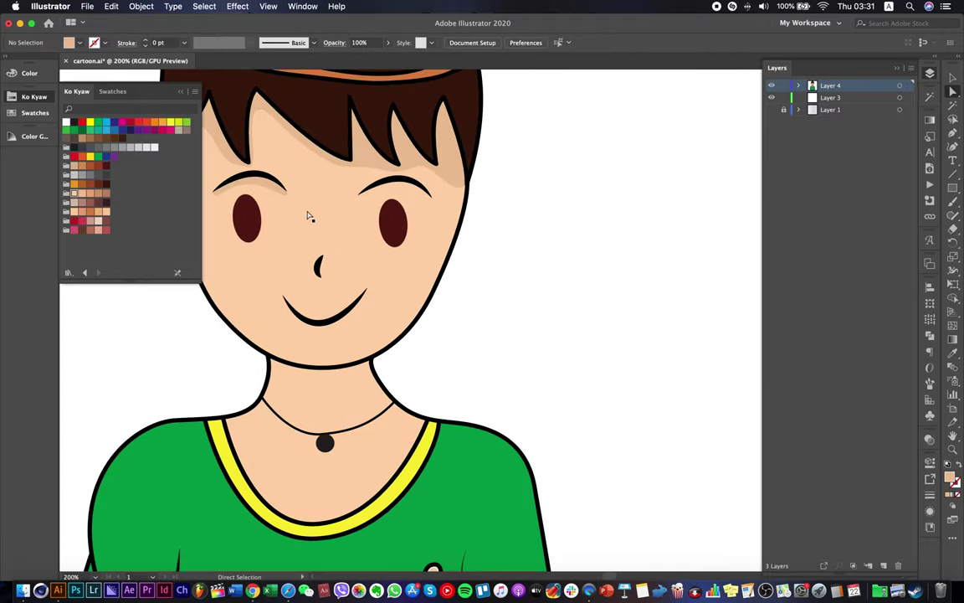
{"action": "left_click", "coordinate": [954, 134]}
{"action": "scroll", "coordinate": [378, 185], "scroll_direction": "up", "scroll_amount": 3, "text": "alt"}
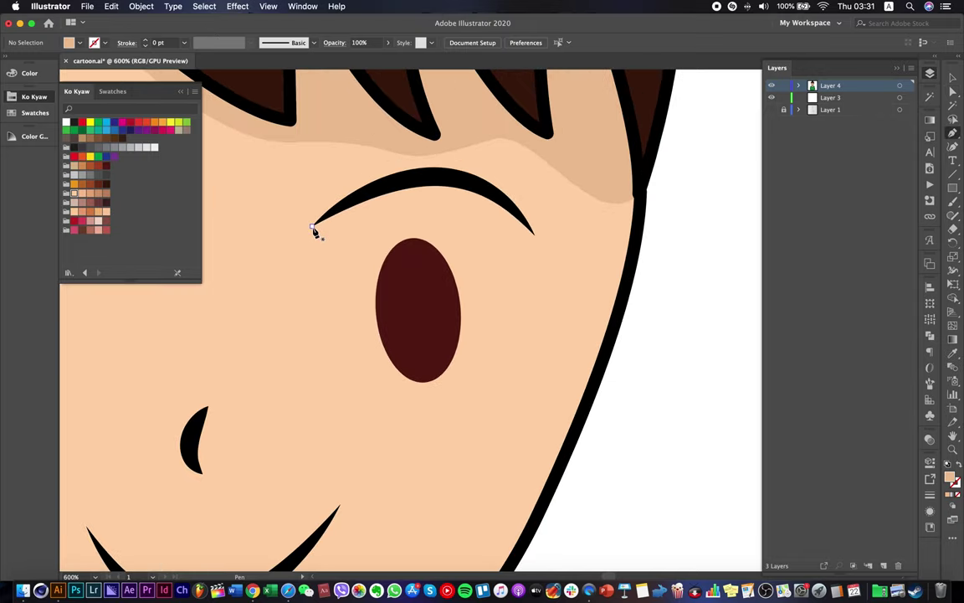
{"action": "left_click", "coordinate": [312, 226]}
{"action": "left_click_drag", "start_coordinate": [452, 179], "coordinate": [522, 196]}
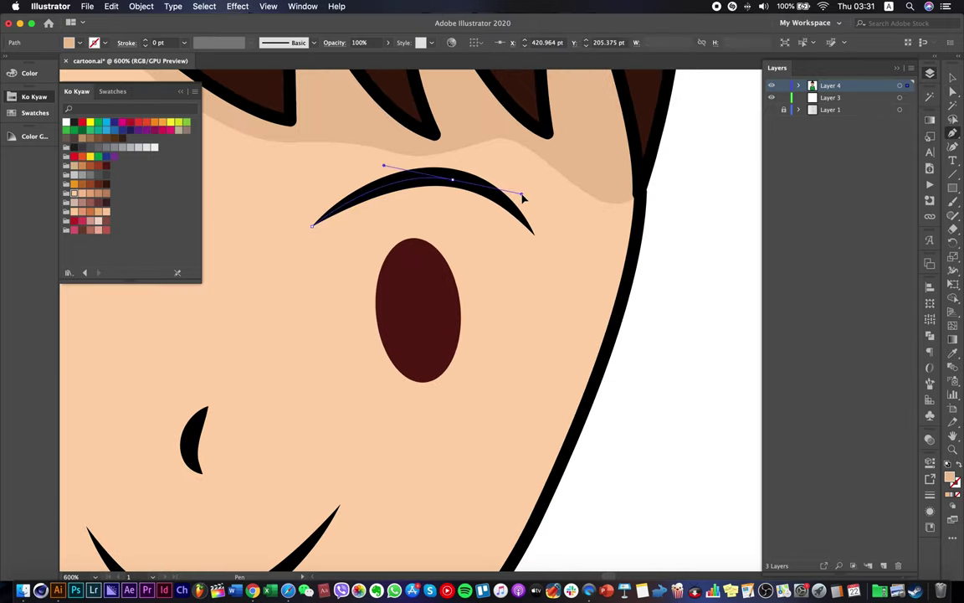
{"action": "left_click_drag", "start_coordinate": [537, 243], "coordinate": [489, 229]}
{"action": "left_click_drag", "start_coordinate": [431, 203], "coordinate": [391, 210]}
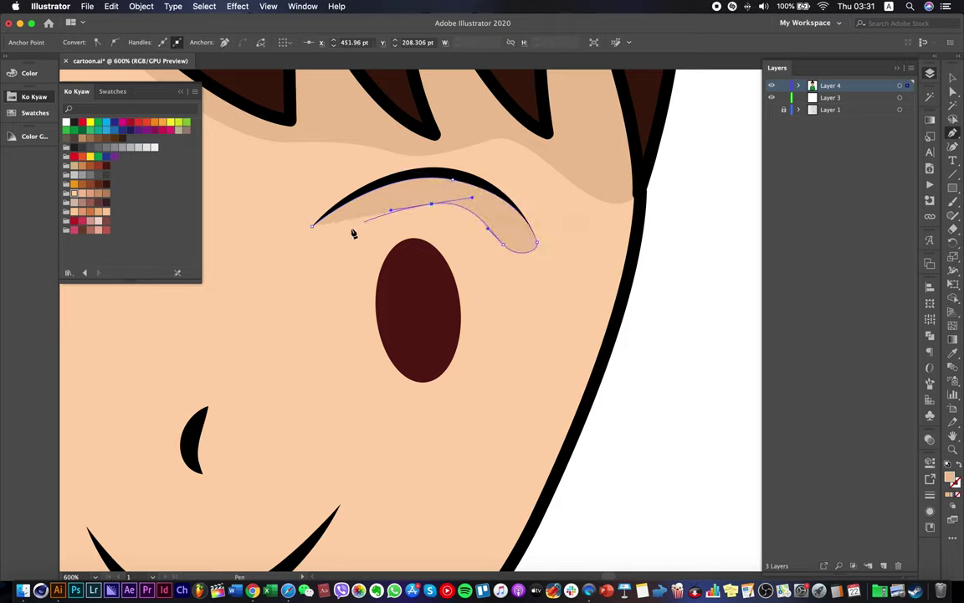
{"action": "left_click_drag", "start_coordinate": [327, 240], "coordinate": [323, 215]}
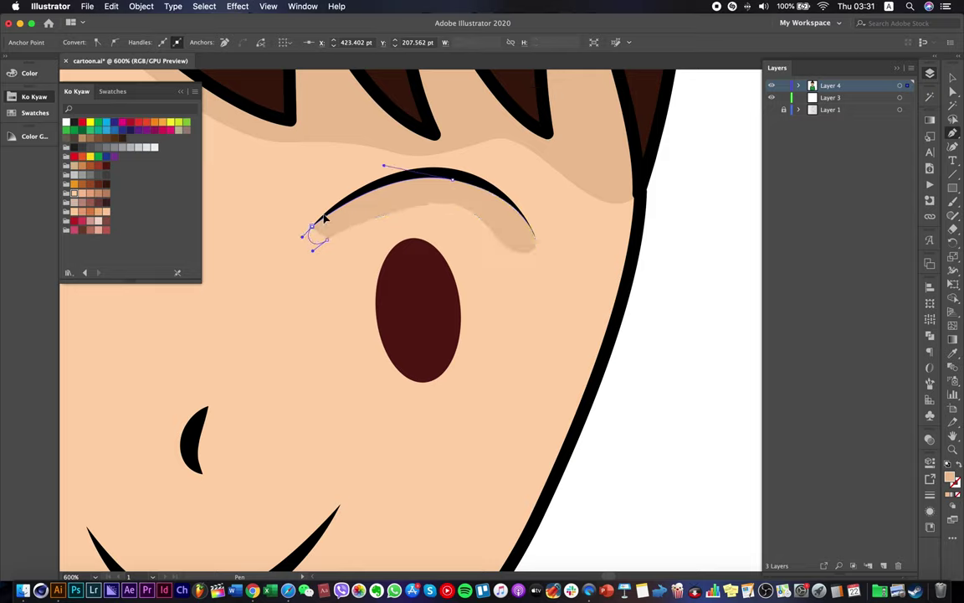
Try to place the right eyebrow's shadow behind the eyebrow by cutting it and pasting it in back.
{"action": "left_click", "coordinate": [953, 92]}
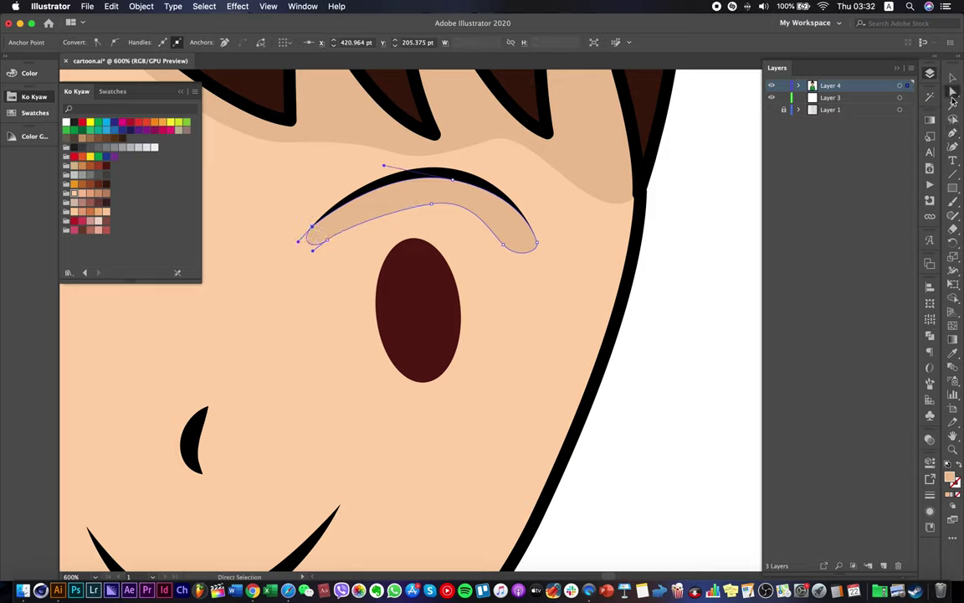
{"action": "left_click", "coordinate": [713, 258]}
{"action": "left_click", "coordinate": [492, 209]}
{"action": "left_click", "coordinate": [108, 7]}
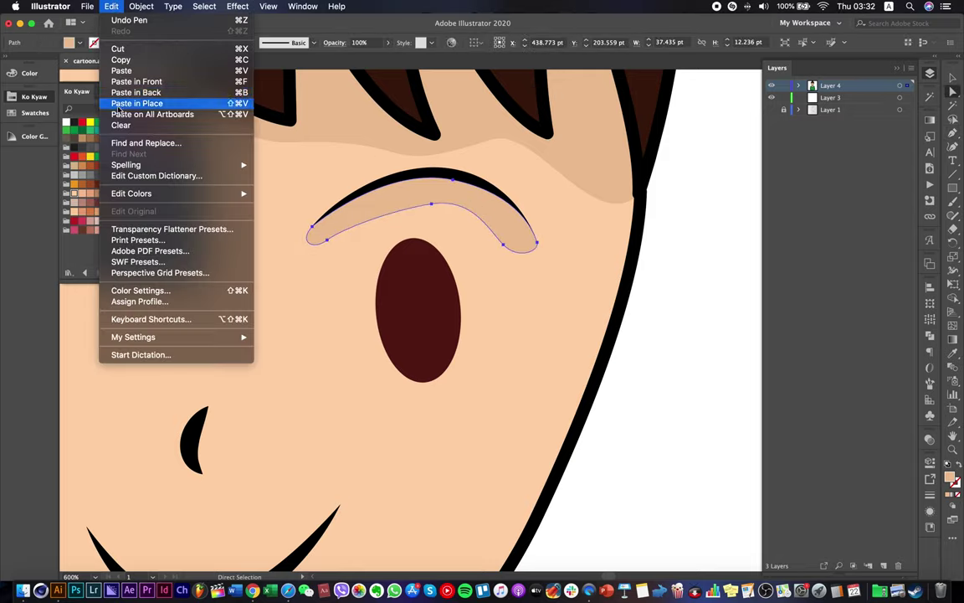
{"action": "left_click", "coordinate": [118, 57]}
{"action": "left_click", "coordinate": [112, 6]}
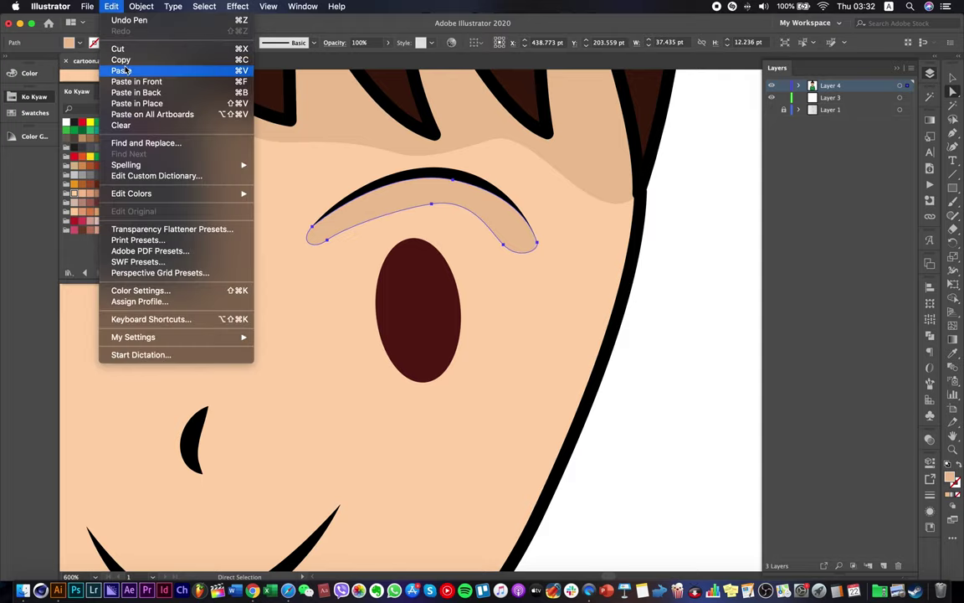
{"action": "left_click", "coordinate": [117, 45]}
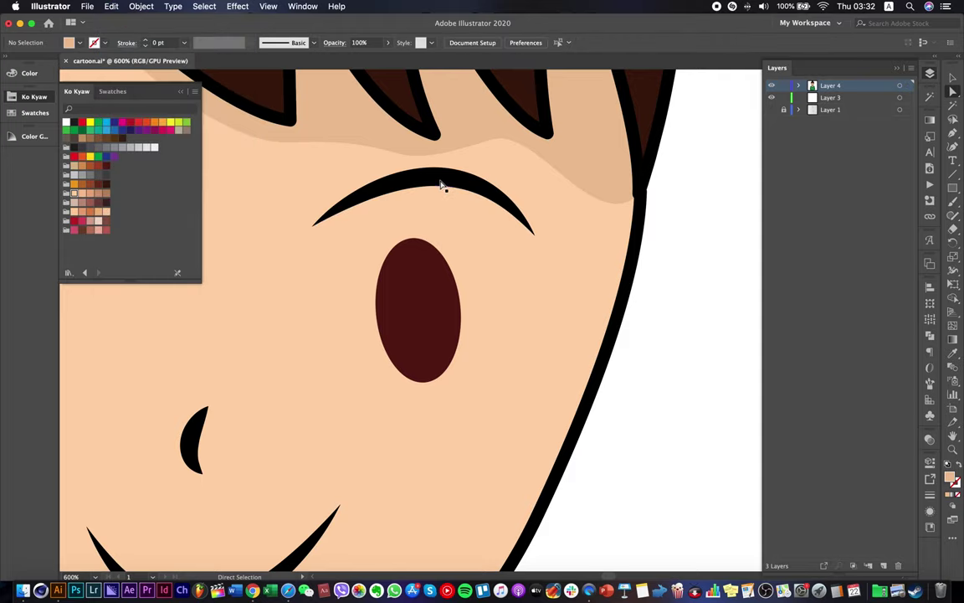
{"action": "left_click", "coordinate": [441, 185]}
{"action": "left_click", "coordinate": [112, 7]}
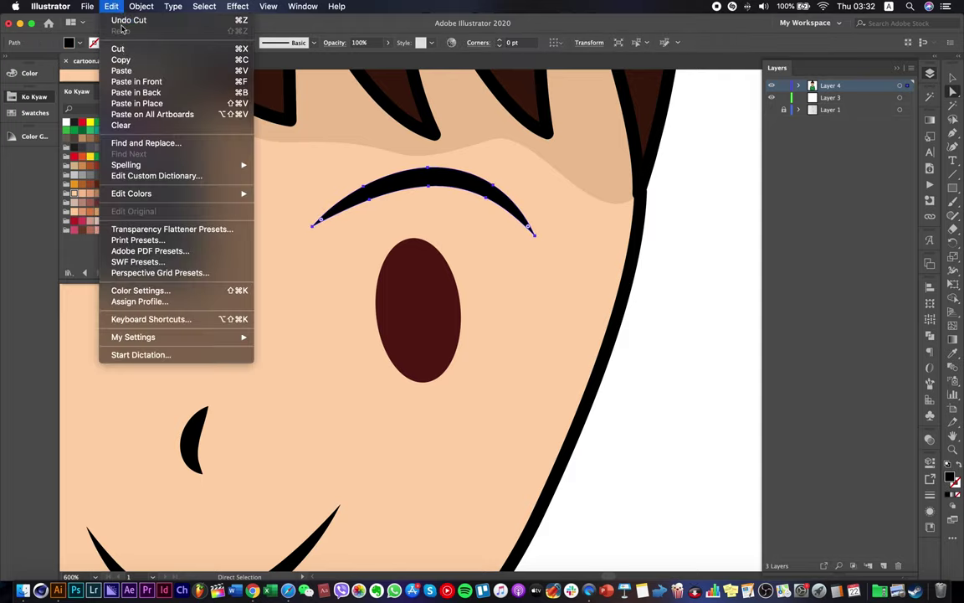
{"action": "left_click", "coordinate": [144, 92]}
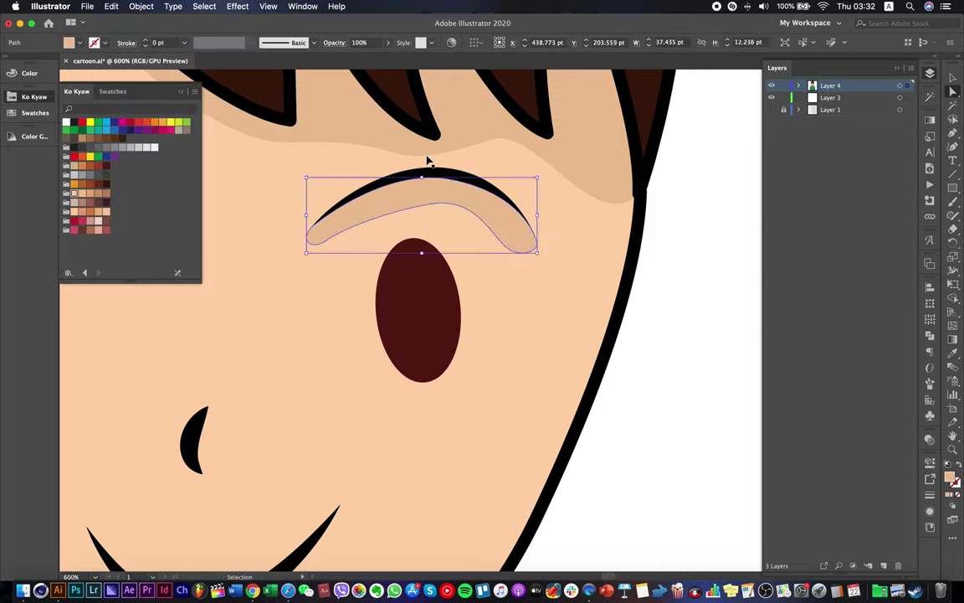
Try to move the right eyebrow's shadow path lower within Layer 4's stacking order.
{"action": "key", "text": "a"}
{"action": "left_click", "coordinate": [549, 241]}
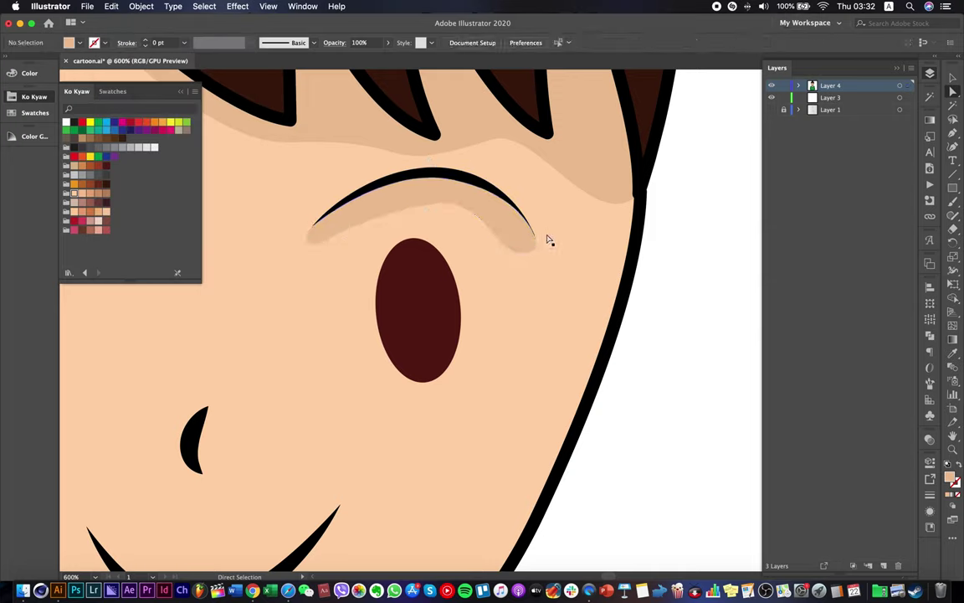
{"action": "left_click", "coordinate": [498, 235]}
{"action": "key", "text": "v"}
{"action": "key", "text": "a"}
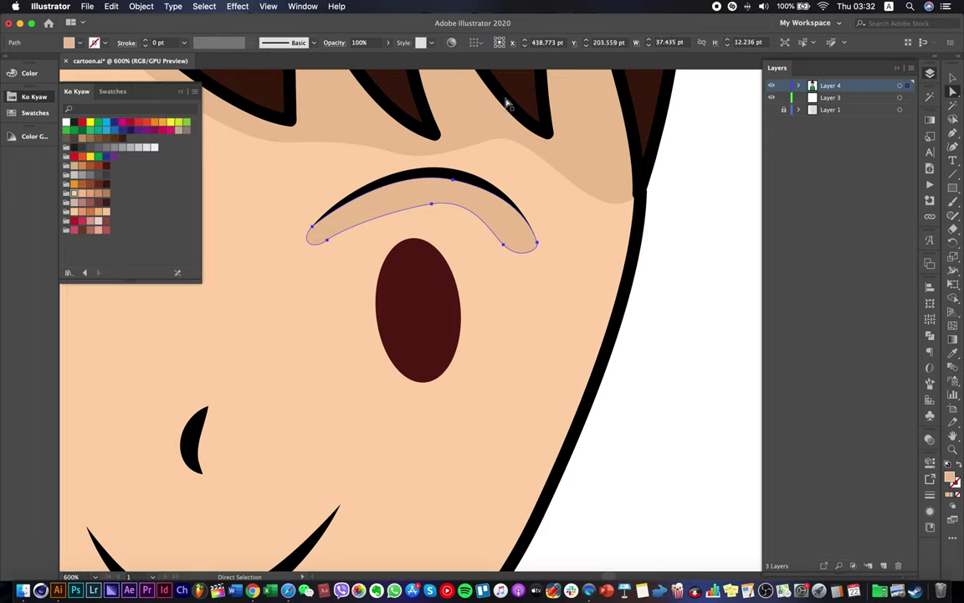
{"action": "left_click", "coordinate": [802, 86]}
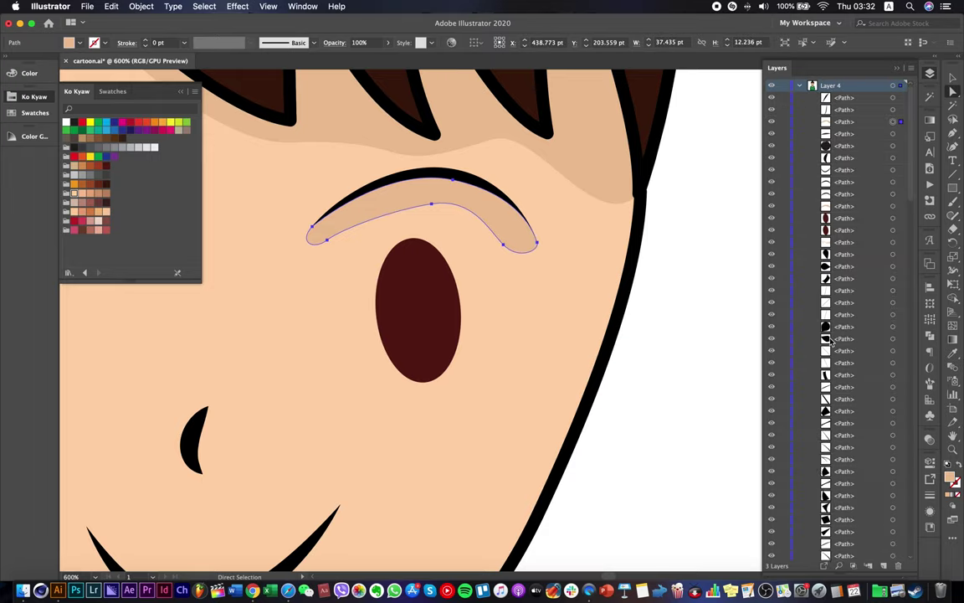
{"action": "left_click_drag", "start_coordinate": [852, 126], "coordinate": [866, 234]}
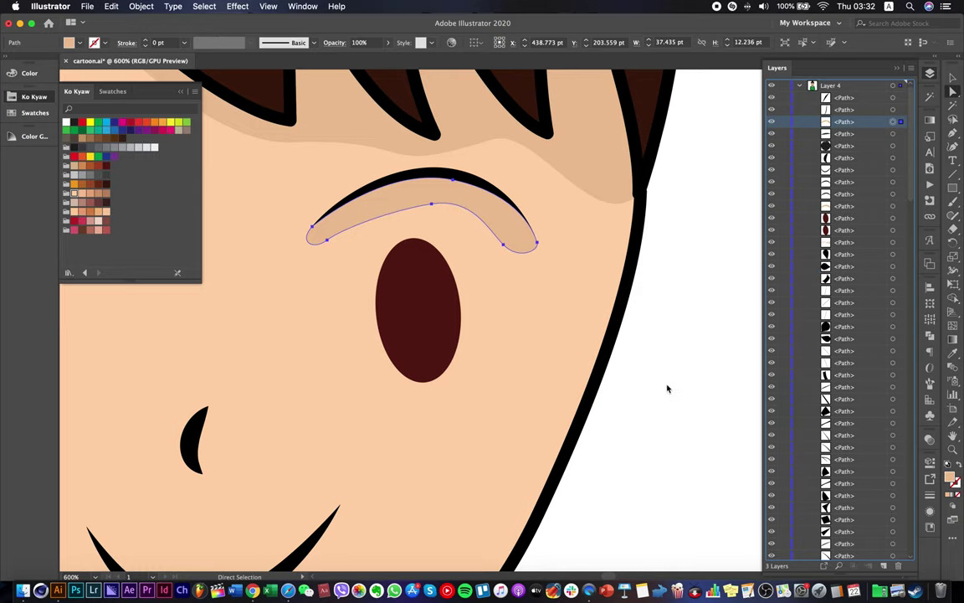
Send the right eyebrow's shadow backward step by step until it lies behind the eyebrow, and deselect it.
{"action": "scroll", "coordinate": [668, 389], "scroll_direction": "down", "scroll_amount": 2}
{"action": "key", "text": "super+["}
{"action": "key", "text": "super+["}
{"action": "key", "text": "super+["}
{"action": "key", "text": "super+["}
{"action": "key", "text": "super+["}
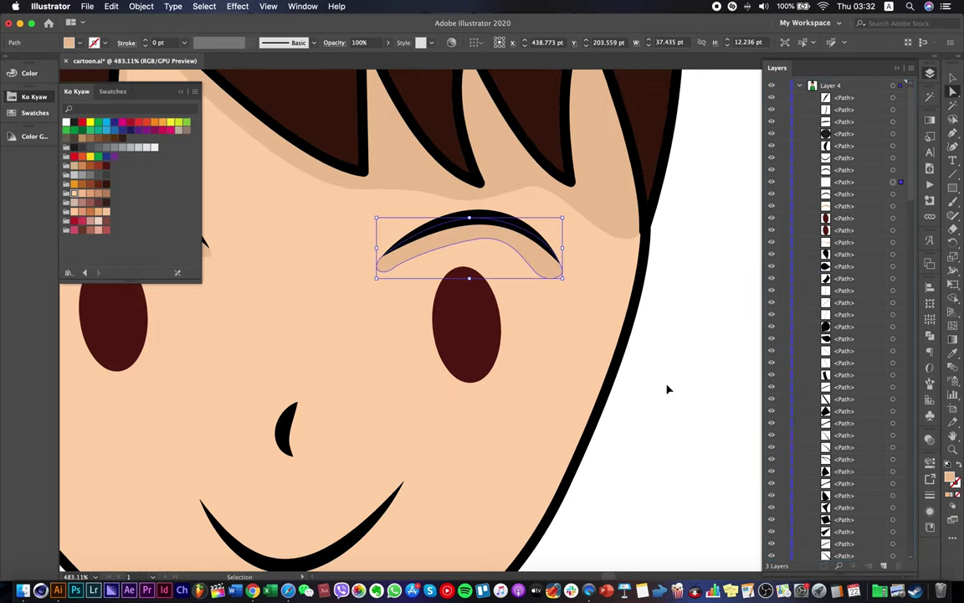
{"action": "key", "text": "a"}
{"action": "left_click", "coordinate": [630, 419]}
Adjust the lower anchor near the outer end of the right eyebrow's shadow to refine its curve.
{"action": "scroll", "coordinate": [632, 419], "scroll_direction": "down", "scroll_amount": 5}
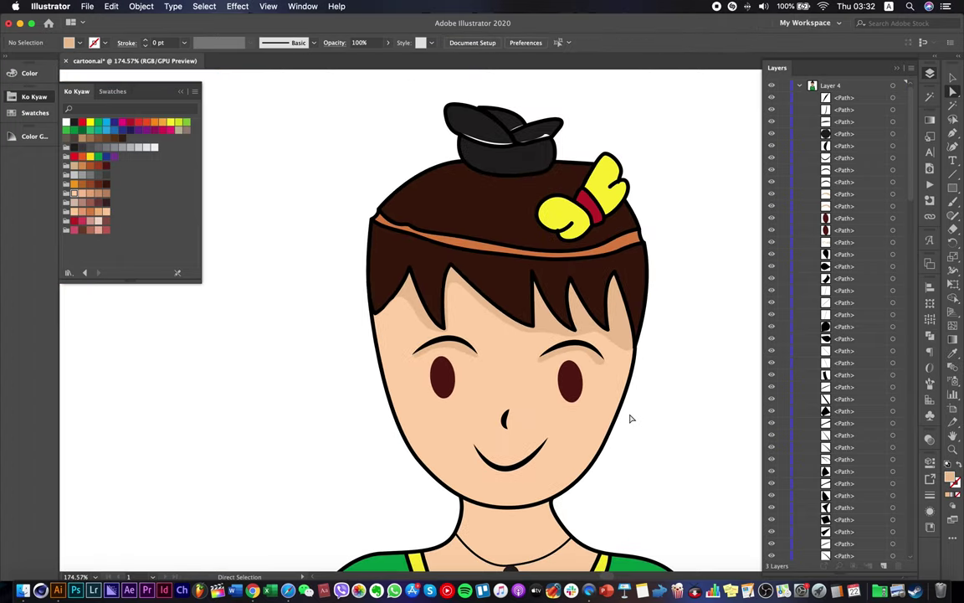
{"action": "scroll", "coordinate": [630, 420], "scroll_direction": "down", "scroll_amount": 2}
{"action": "scroll", "coordinate": [546, 260], "scroll_direction": "up", "scroll_amount": 5}
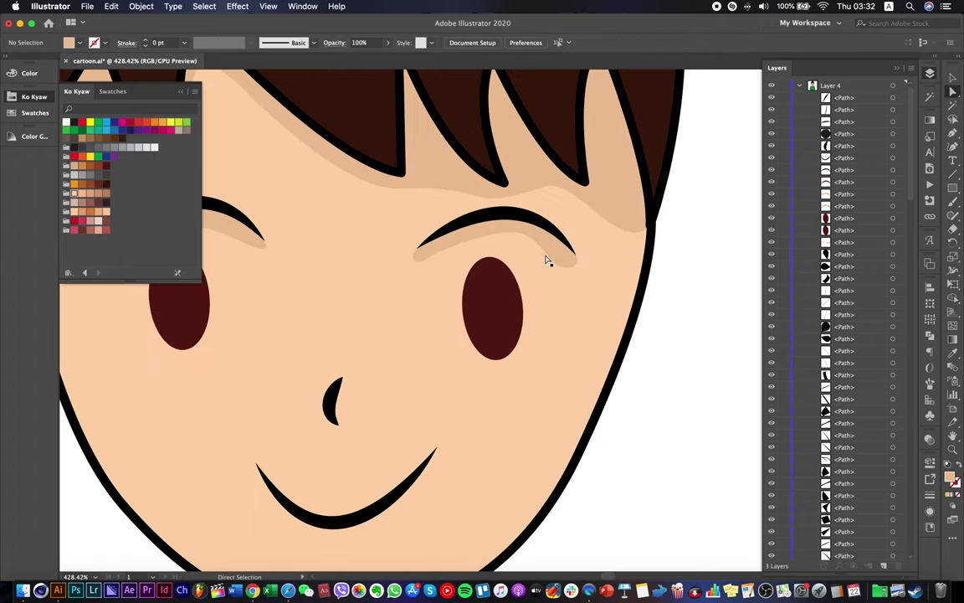
{"action": "left_click", "coordinate": [546, 260]}
{"action": "left_click", "coordinate": [563, 265]}
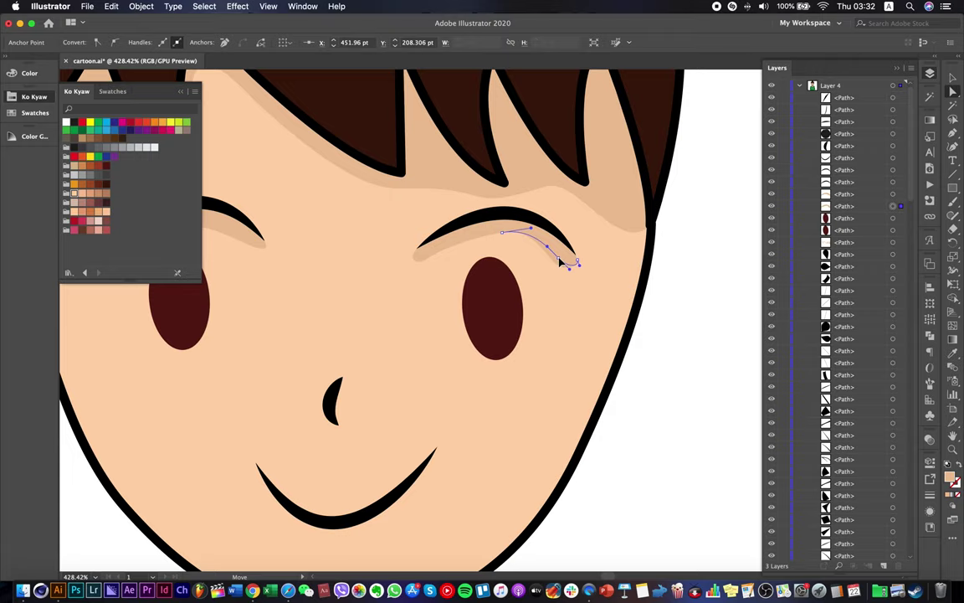
Recolor both eye ovals with the near-black swatch.
{"action": "left_click", "coordinate": [483, 319]}
{"action": "left_click", "coordinate": [180, 309], "text": "shift"}
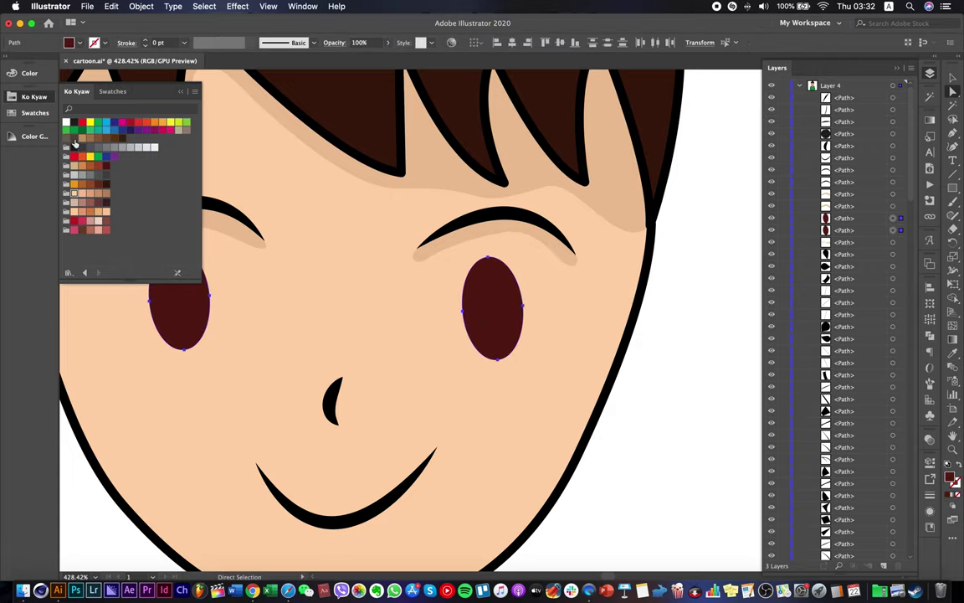
{"action": "left_click", "coordinate": [77, 124]}
{"action": "left_click", "coordinate": [466, 315]}
{"action": "scroll", "coordinate": [465, 315], "scroll_direction": "down", "scroll_amount": 7}
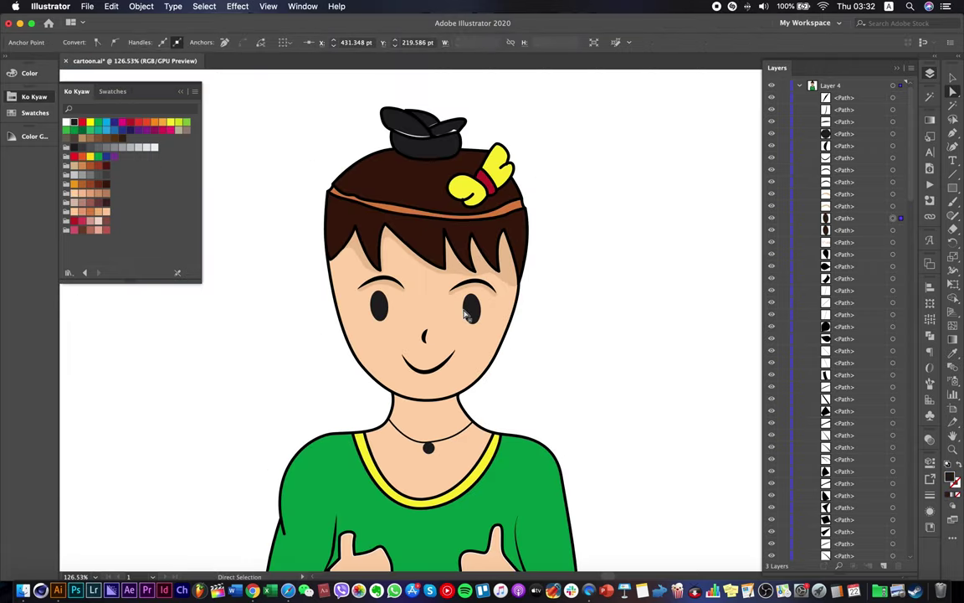
{"action": "left_click", "coordinate": [574, 360]}
Save the cartoon.ai document.
{"action": "scroll", "coordinate": [574, 360], "scroll_direction": "down", "scroll_amount": 3}
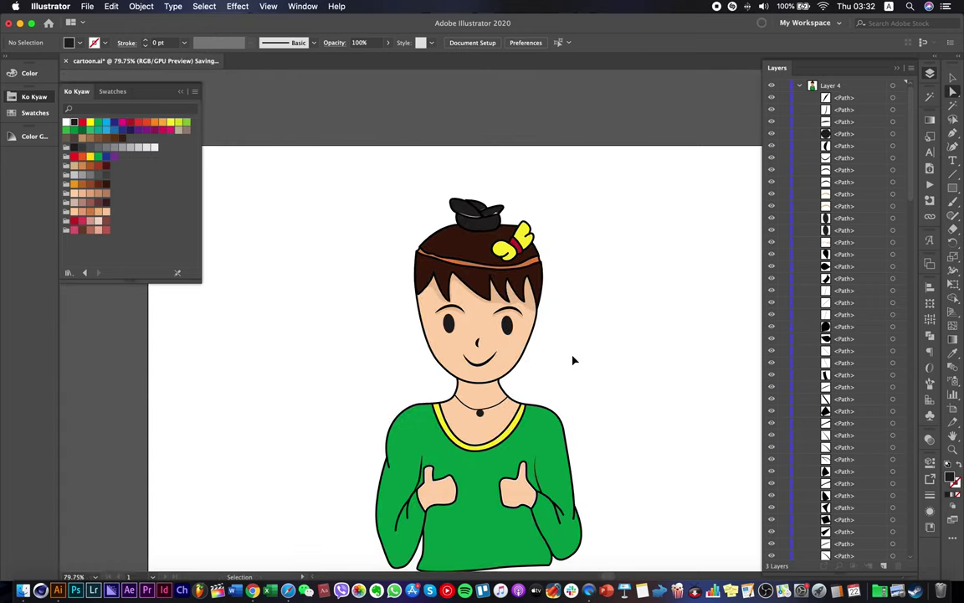
{"action": "left_click_drag", "start_coordinate": [574, 360], "coordinate": [501, 275]}
{"action": "scroll", "coordinate": [501, 308], "scroll_direction": "down", "scroll_amount": 2}
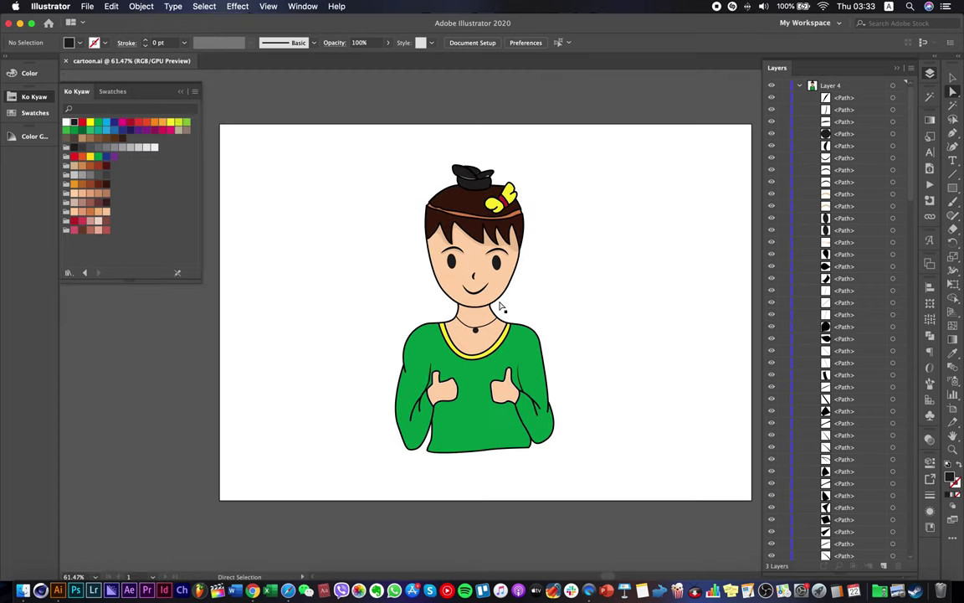
{"action": "scroll", "coordinate": [475, 342], "scroll_direction": "up", "scroll_amount": 4}
Delete the green shirt shape as a test and undo the deletion.
{"action": "left_click", "coordinate": [952, 132]}
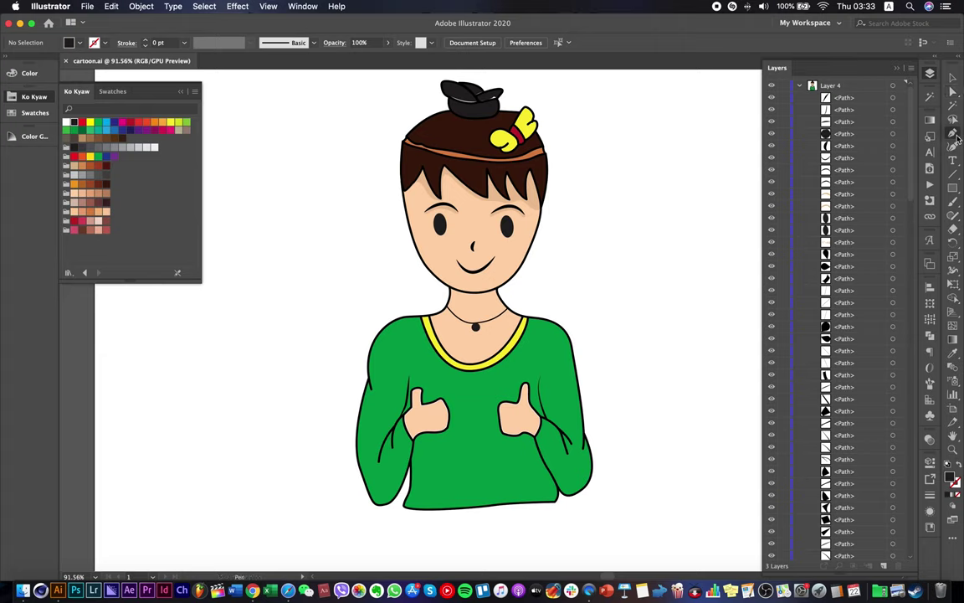
{"action": "scroll", "coordinate": [391, 459], "scroll_direction": "up", "scroll_amount": 5}
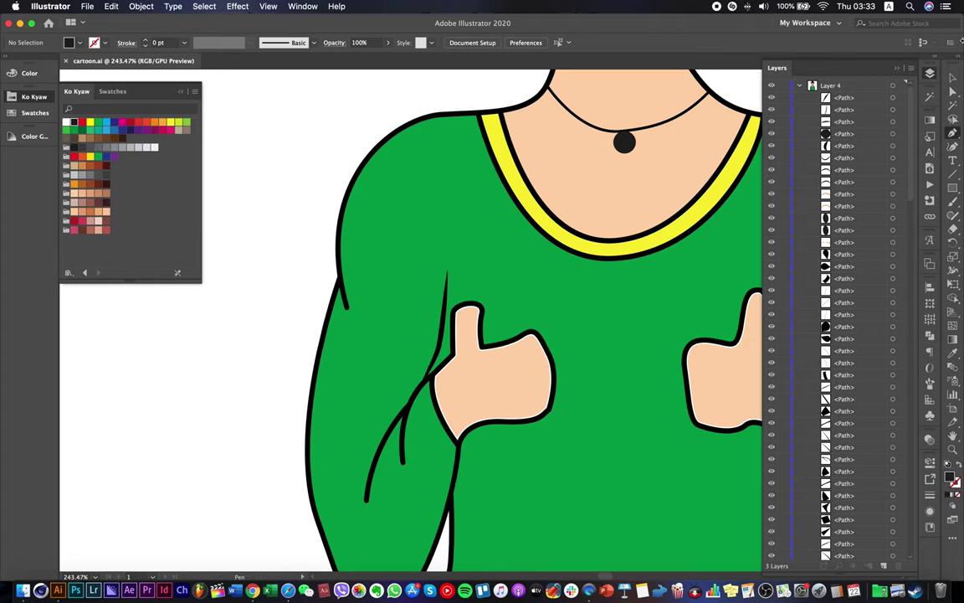
{"action": "left_click", "coordinate": [953, 90]}
{"action": "left_click", "coordinate": [411, 277]}
{"action": "scroll", "coordinate": [410, 277], "scroll_direction": "down", "scroll_amount": 5}
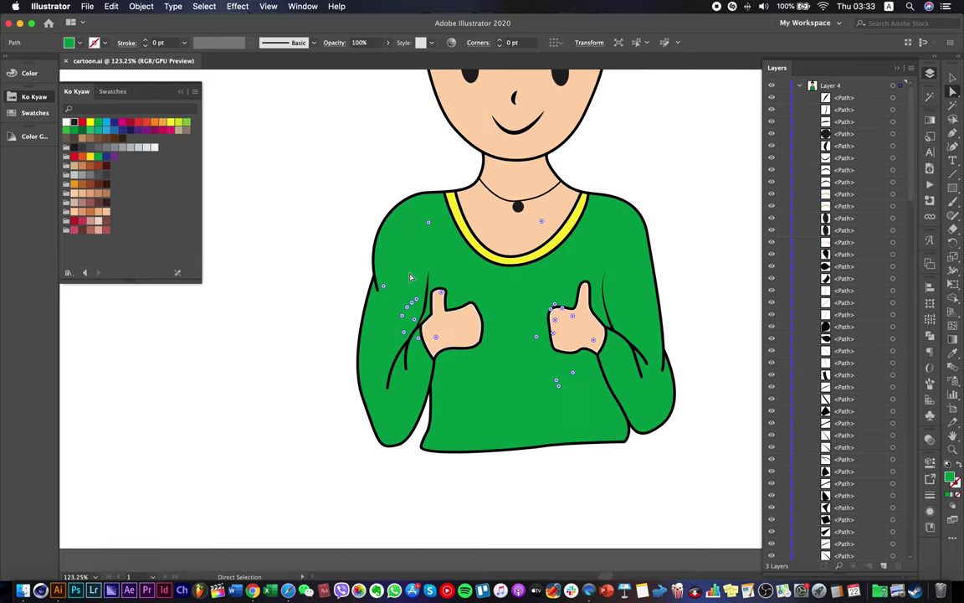
{"action": "key", "text": "v"}
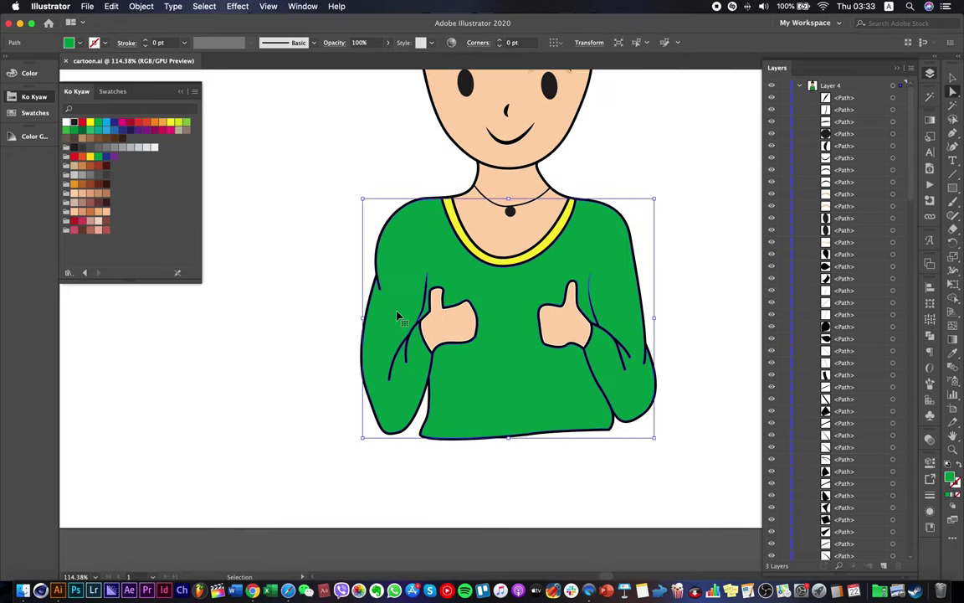
{"action": "key", "text": "Delete"}
{"action": "key", "text": "super+z"}
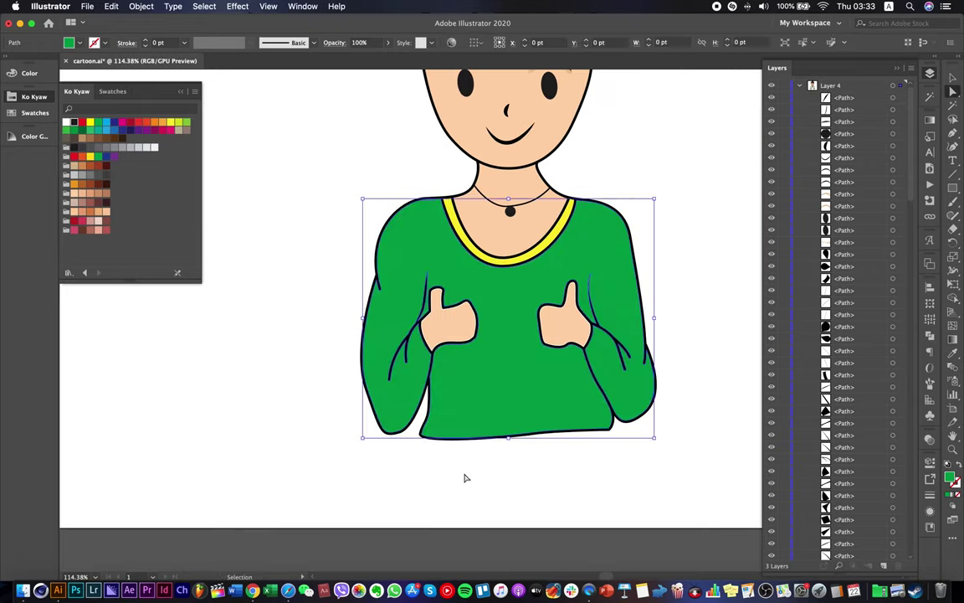
{"action": "left_click", "coordinate": [465, 478]}
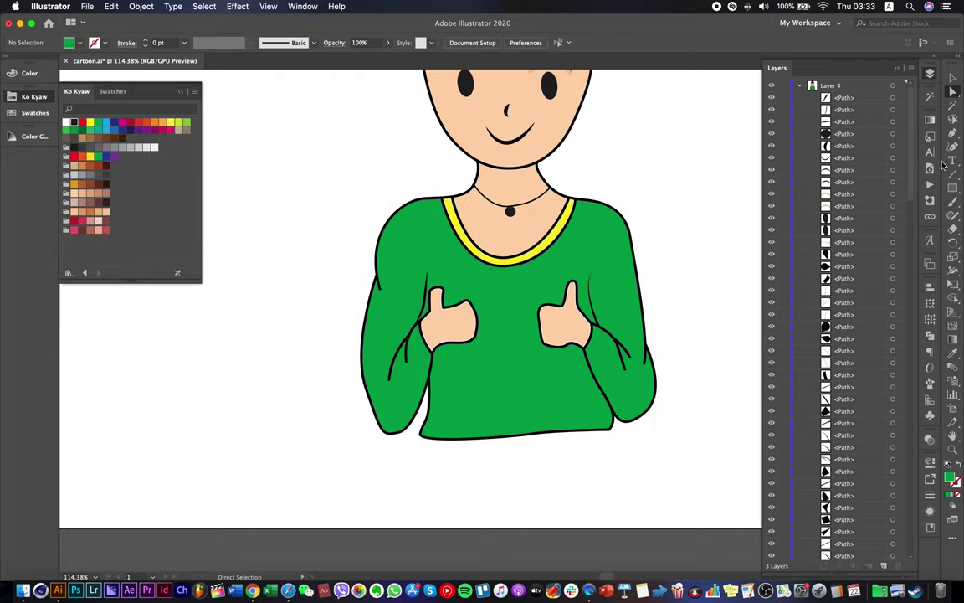
Draw a curved, closed shadow shape over the crease lines of the left sleeve, starting at the wrist, with the Pen tool.
{"action": "left_click", "coordinate": [953, 132]}
{"action": "scroll", "coordinate": [405, 366], "scroll_direction": "up", "scroll_amount": 4}
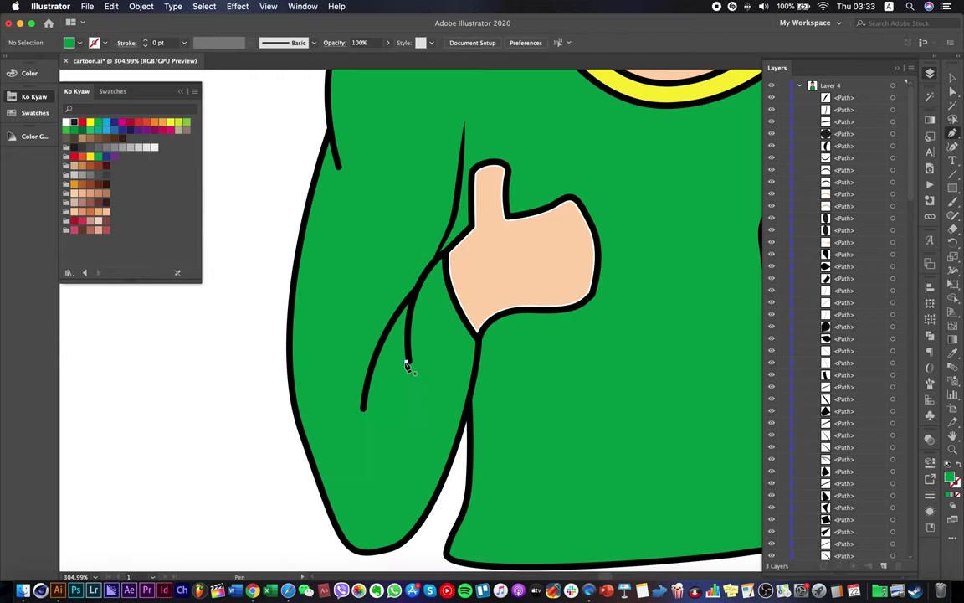
{"action": "left_click", "coordinate": [441, 260]}
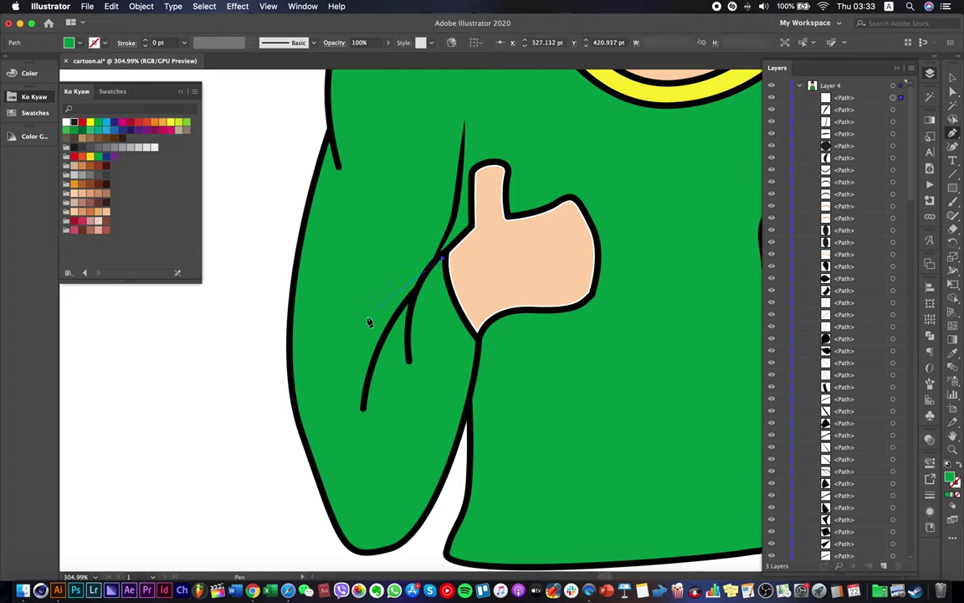
{"action": "left_click", "coordinate": [343, 356]}
{"action": "left_click_drag", "start_coordinate": [357, 426], "coordinate": [364, 452]}
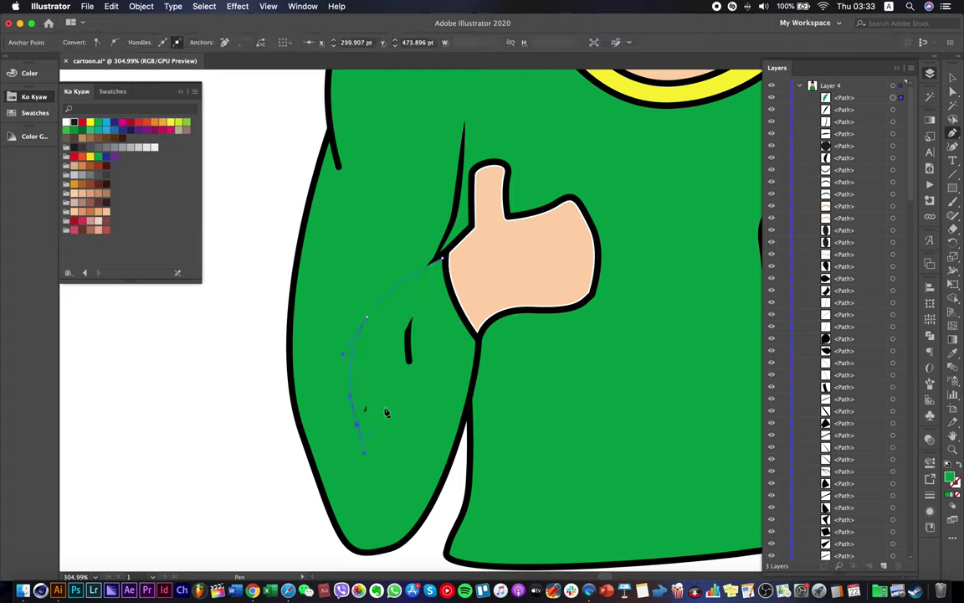
{"action": "left_click", "coordinate": [403, 362]}
Fill the left sleeve's shadow shape with a brown swatch to make it stand out from the green shirt.
{"action": "key", "text": "a"}
{"action": "left_click", "coordinate": [361, 304]}
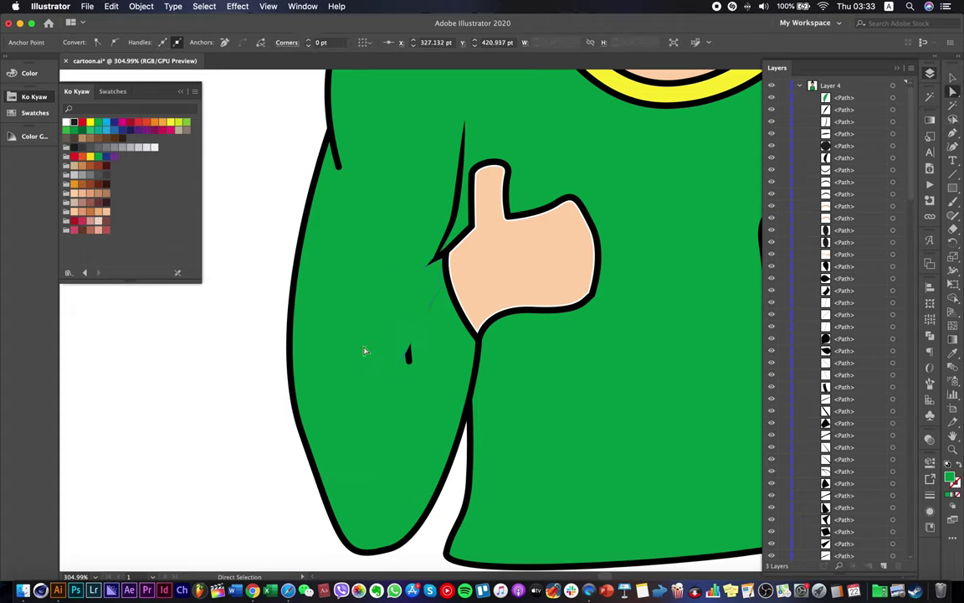
{"action": "left_click", "coordinate": [351, 312]}
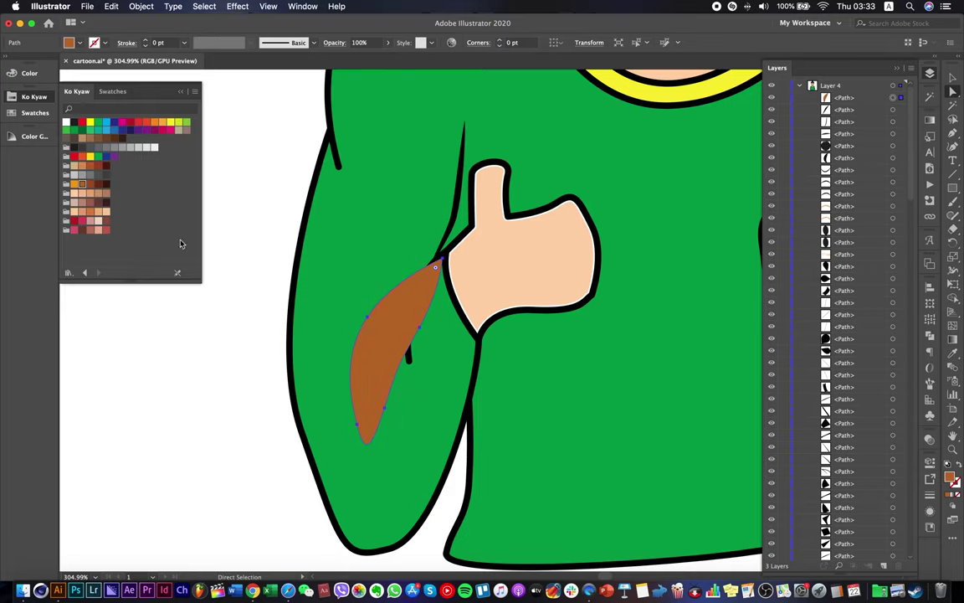
{"action": "scroll", "coordinate": [269, 333], "scroll_direction": "down", "scroll_amount": 6, "text": "alt"}
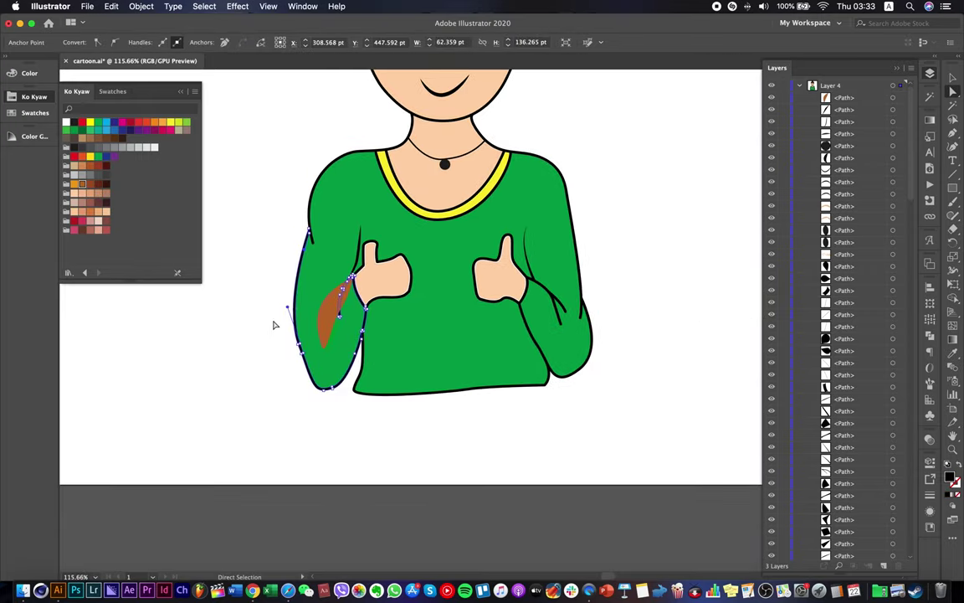
Select all the black and dark line art with the Magic Wand and cut it from Layer 4.
{"action": "left_click", "coordinate": [262, 349]}
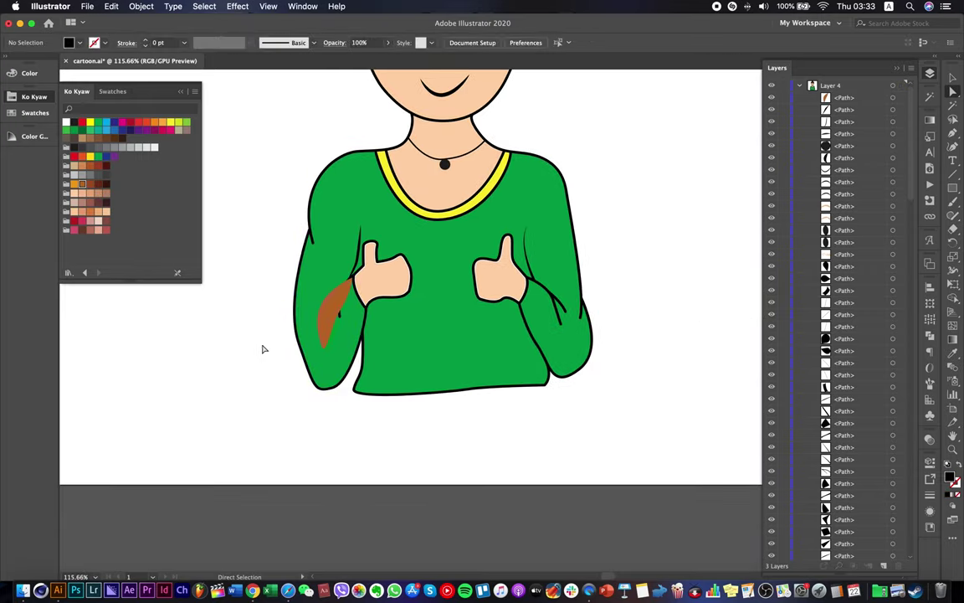
{"action": "scroll", "coordinate": [285, 354], "scroll_direction": "left", "scroll_amount": 5}
{"action": "scroll", "coordinate": [285, 353], "scroll_direction": "up", "scroll_amount": 1}
{"action": "left_click", "coordinate": [951, 106]}
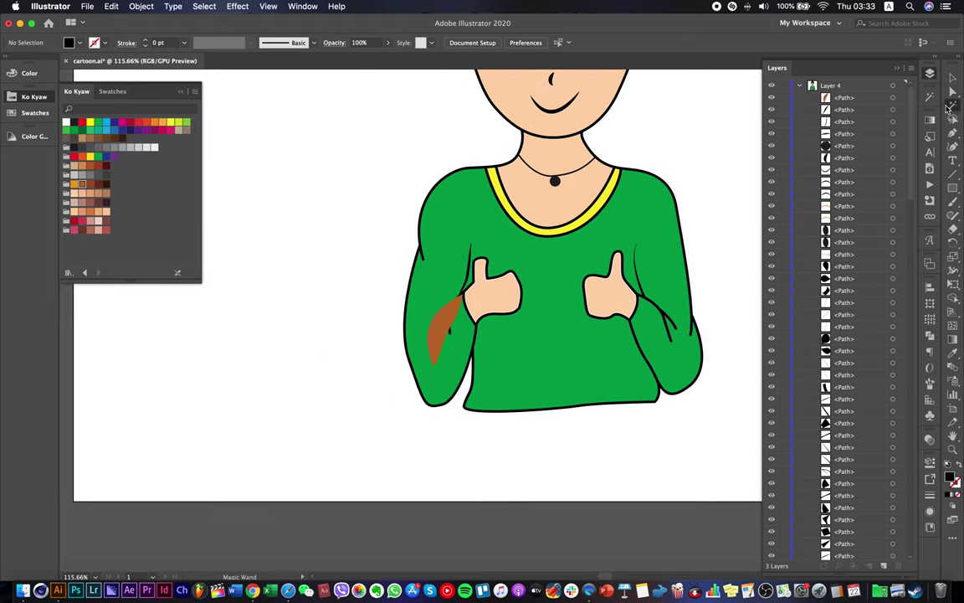
{"action": "left_click", "coordinate": [454, 172]}
{"action": "left_click", "coordinate": [112, 6]}
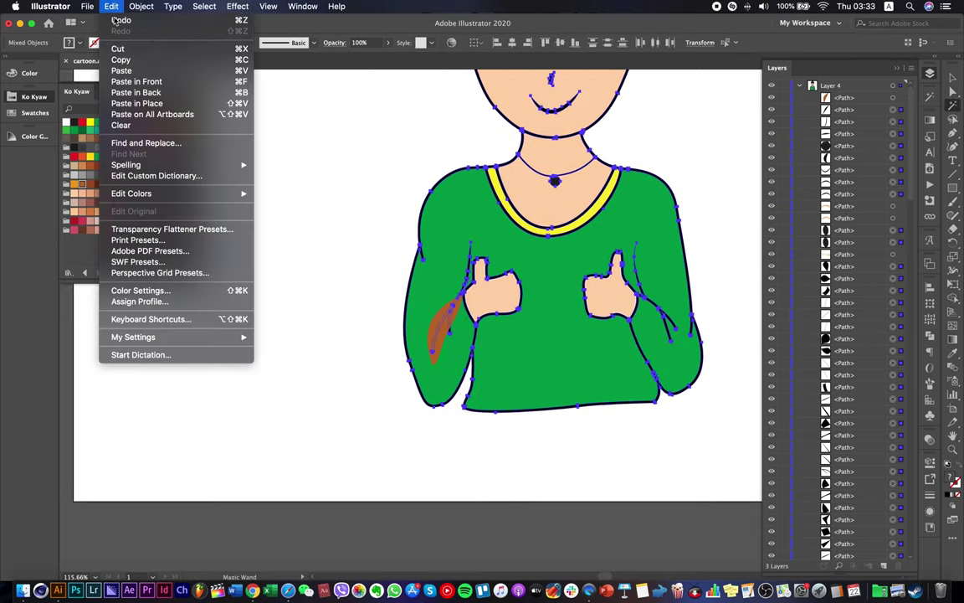
{"action": "left_click", "coordinate": [118, 47]}
{"action": "scroll", "coordinate": [393, 157], "scroll_direction": "up", "scroll_amount": 5}
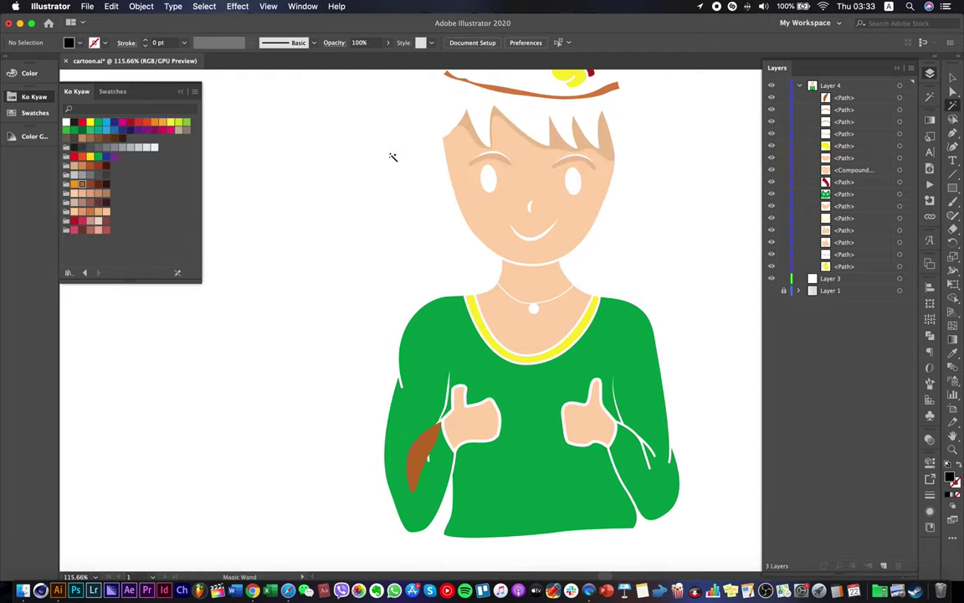
{"action": "scroll", "coordinate": [394, 157], "scroll_direction": "down", "scroll_amount": 3}
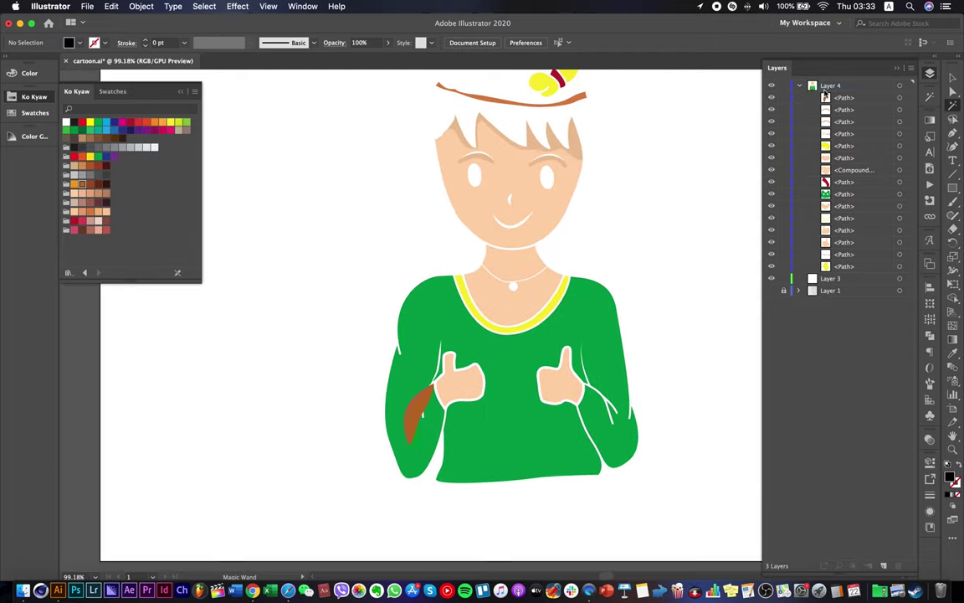
Create a new layer above Layer 4, paste the cut line art in place on it and deselect.
{"action": "left_click", "coordinate": [826, 87]}
{"action": "left_click", "coordinate": [886, 550]}
{"action": "left_click", "coordinate": [884, 567]}
{"action": "left_click", "coordinate": [113, 6]}
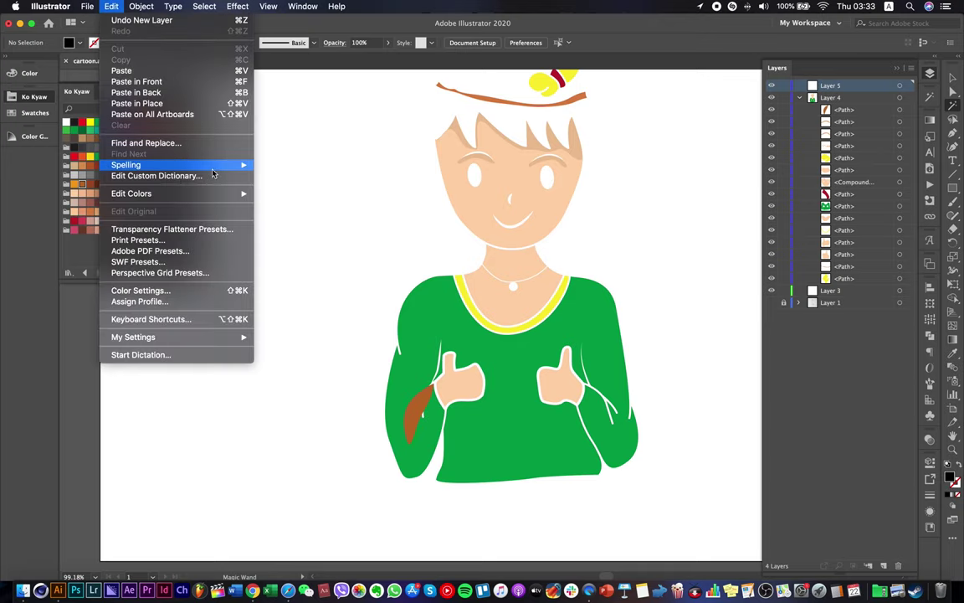
{"action": "left_click", "coordinate": [192, 103]}
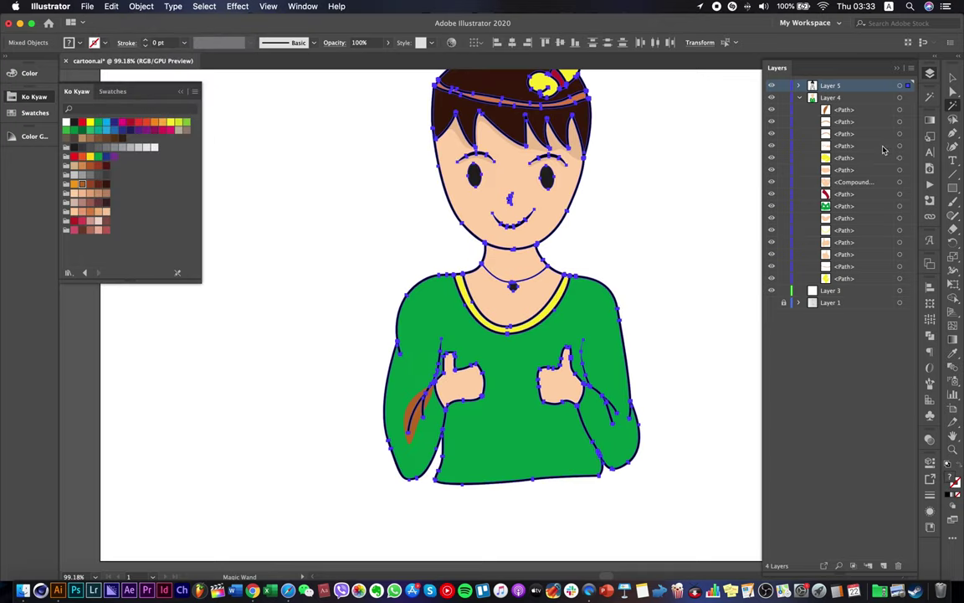
{"action": "double_click", "coordinate": [952, 76]}
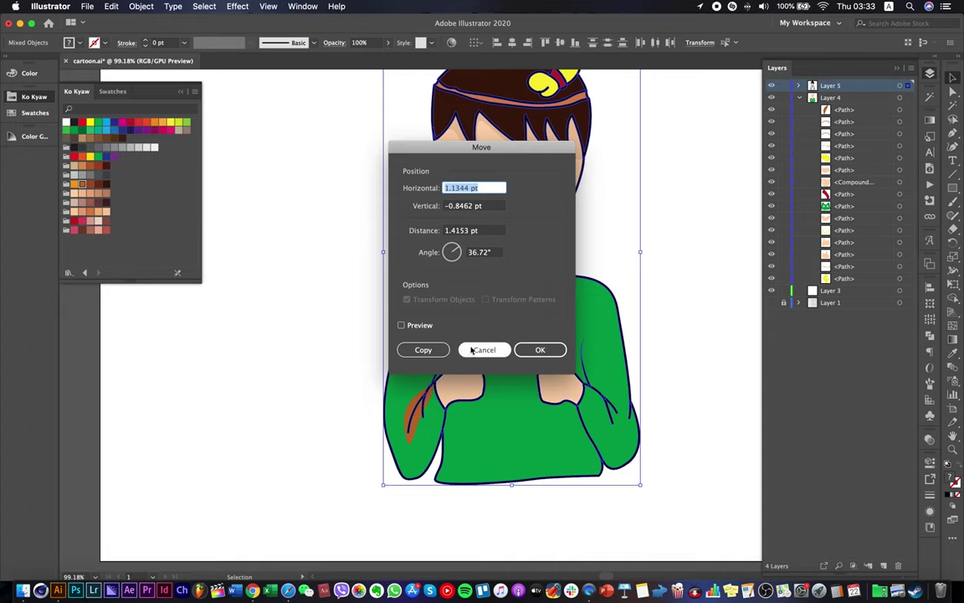
{"action": "left_click", "coordinate": [484, 349]}
{"action": "left_click", "coordinate": [329, 403]}
Lower the opacity of the brown shadow shape on the left sleeve to 35%.
{"action": "scroll", "coordinate": [381, 447], "scroll_direction": "up", "scroll_amount": 4}
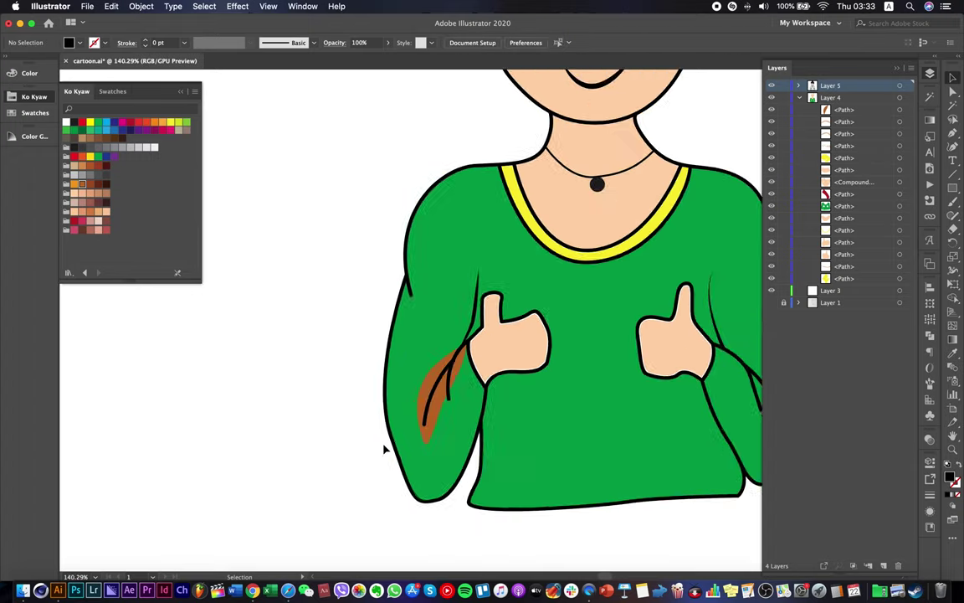
{"action": "left_click", "coordinate": [452, 390]}
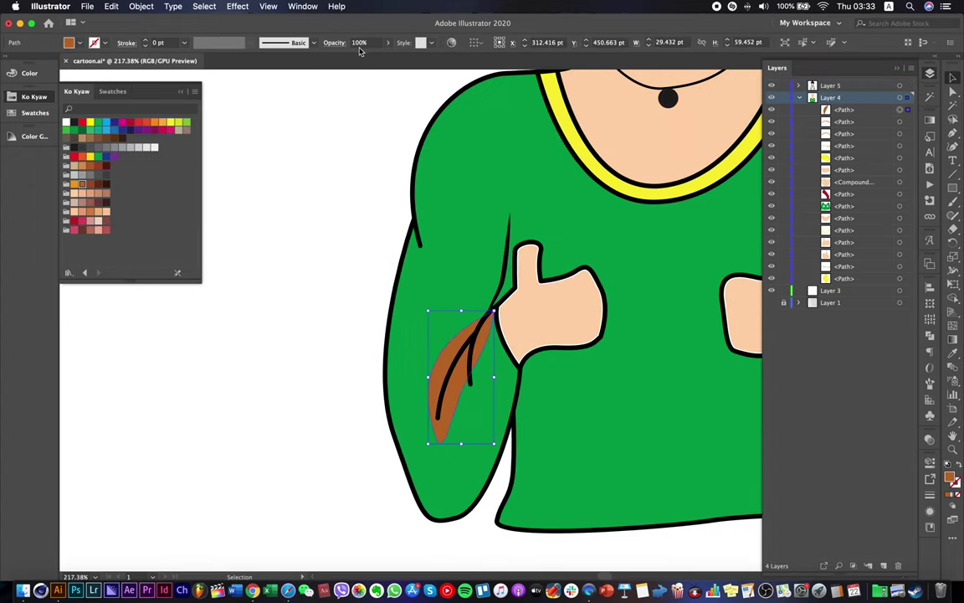
{"action": "left_click", "coordinate": [388, 43]}
{"action": "left_click_drag", "start_coordinate": [386, 57], "coordinate": [359, 57]}
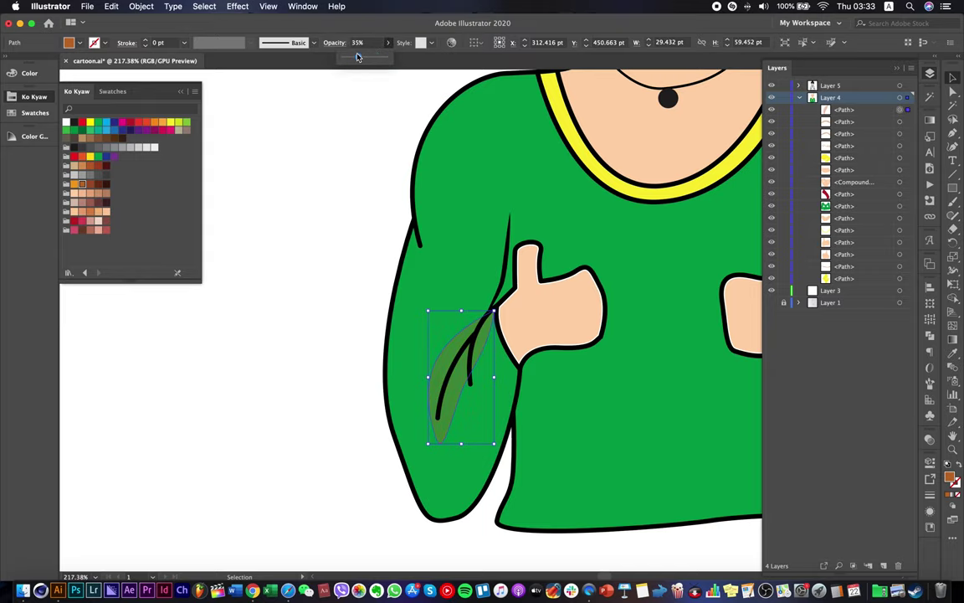
{"action": "left_click", "coordinate": [282, 286]}
{"action": "scroll", "coordinate": [282, 286], "scroll_direction": "down", "scroll_amount": 3}
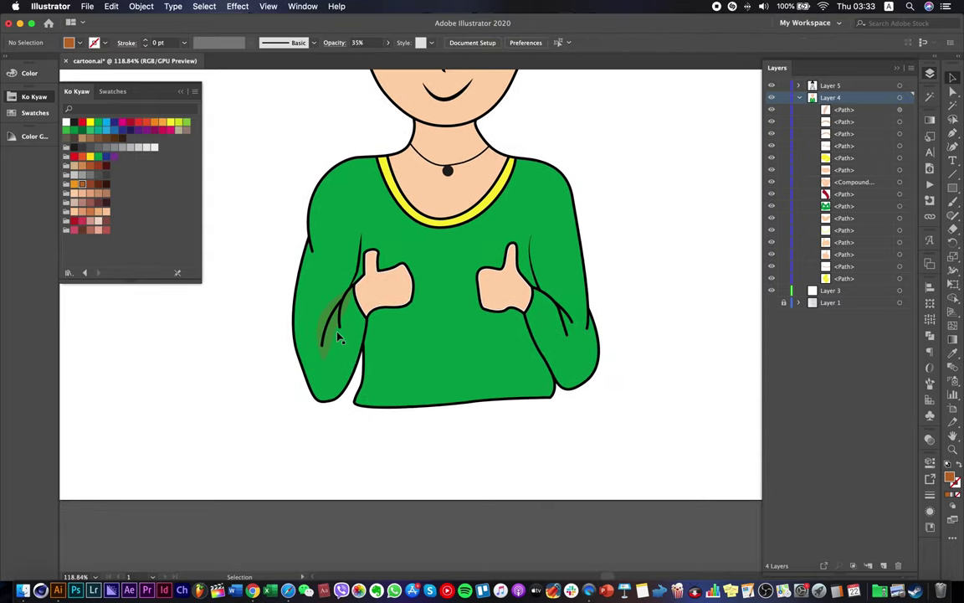
Change the left sleeve shadow's fill to the black swatch.
{"action": "left_click", "coordinate": [323, 318]}
{"action": "left_click", "coordinate": [75, 128]}
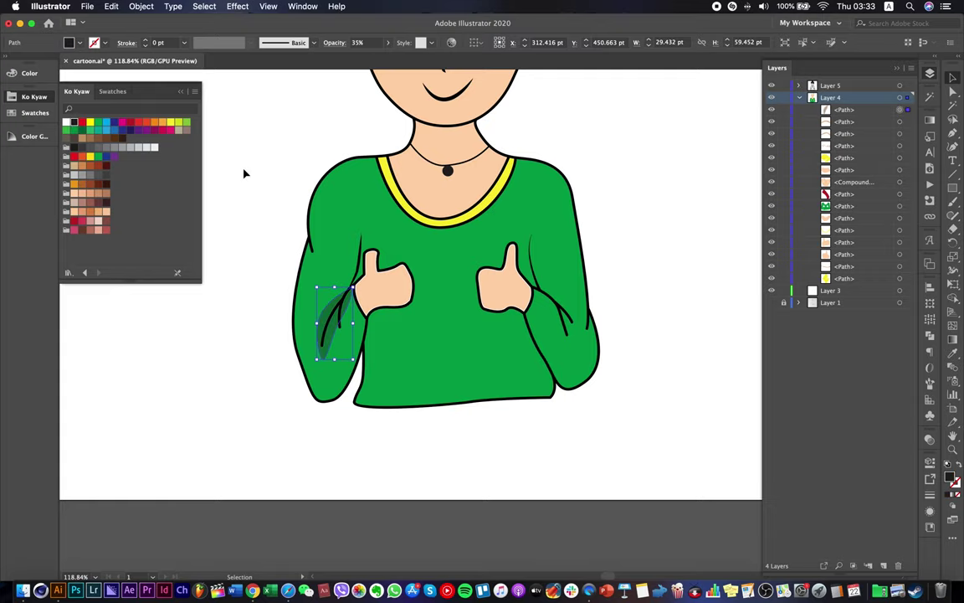
{"action": "left_click", "coordinate": [293, 180]}
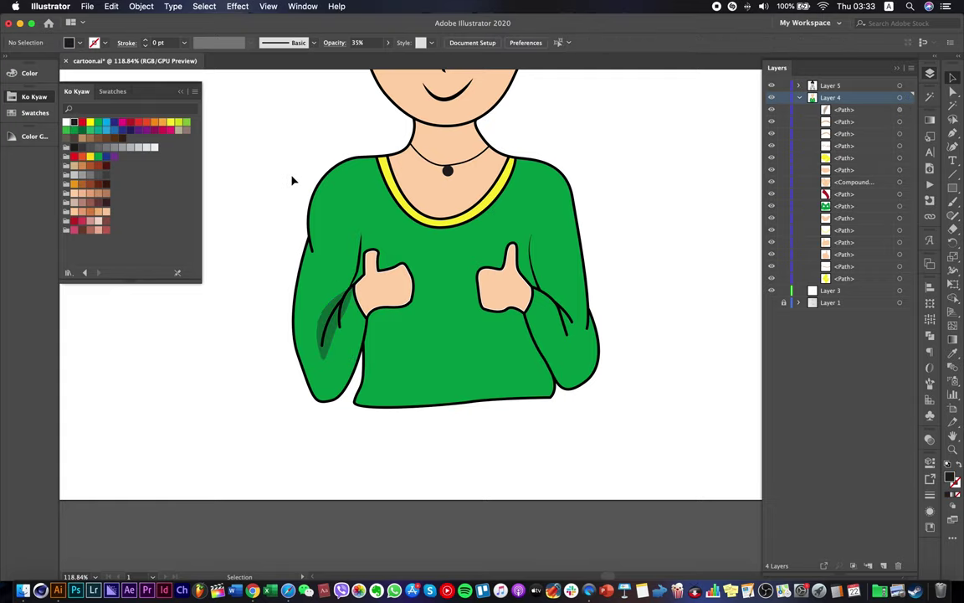
Reshape the left sleeve shadow by moving its anchor points so it narrows and follows the inner side of the crease lines.
{"action": "scroll", "coordinate": [334, 329], "scroll_direction": "up", "scroll_amount": 3}
{"action": "left_click", "coordinate": [330, 323]}
{"action": "left_click", "coordinate": [952, 94]}
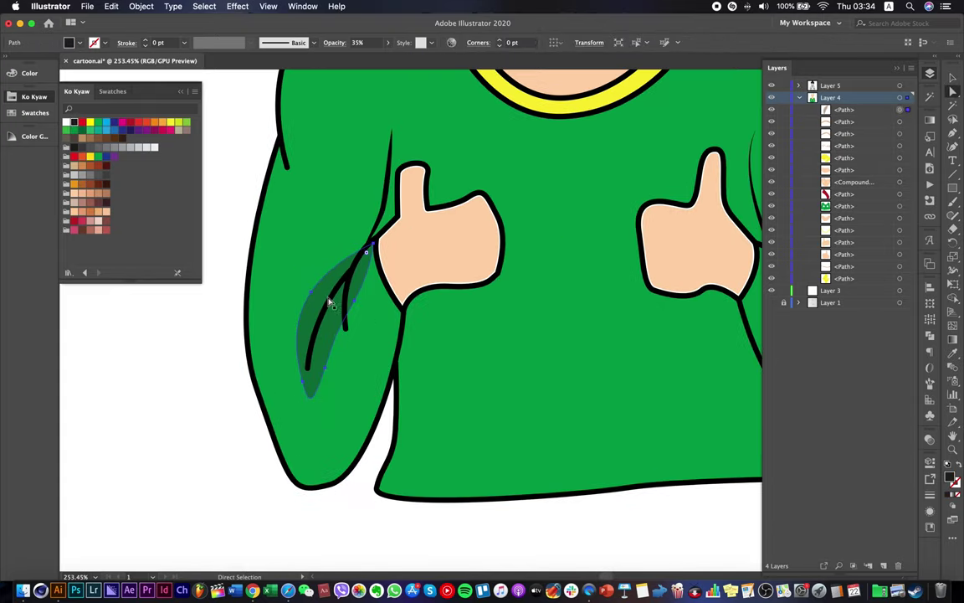
{"action": "left_click_drag", "start_coordinate": [314, 295], "coordinate": [329, 297]}
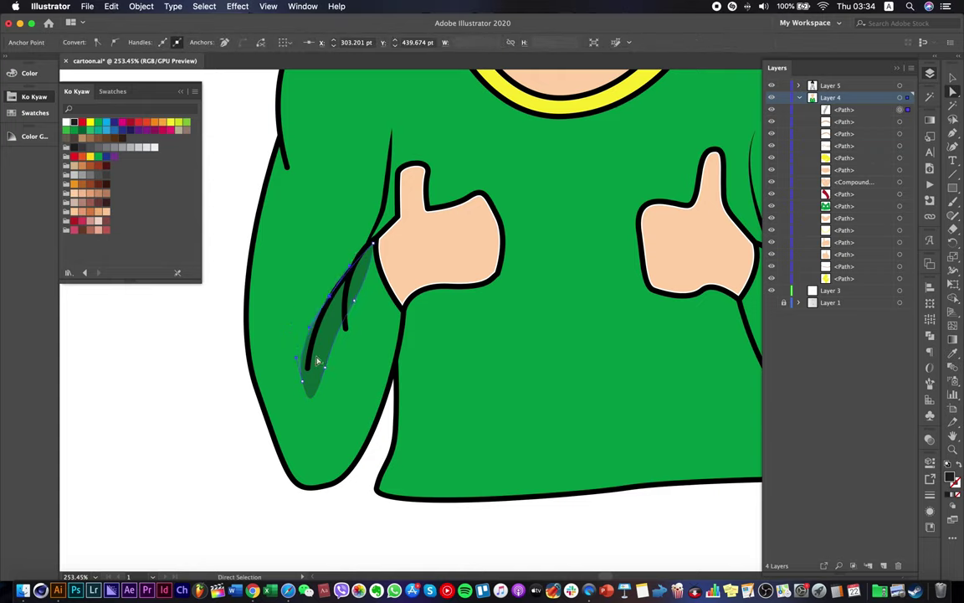
{"action": "left_click_drag", "start_coordinate": [304, 383], "coordinate": [353, 275]}
{"action": "scroll", "coordinate": [343, 332], "scroll_direction": "down", "scroll_amount": 5}
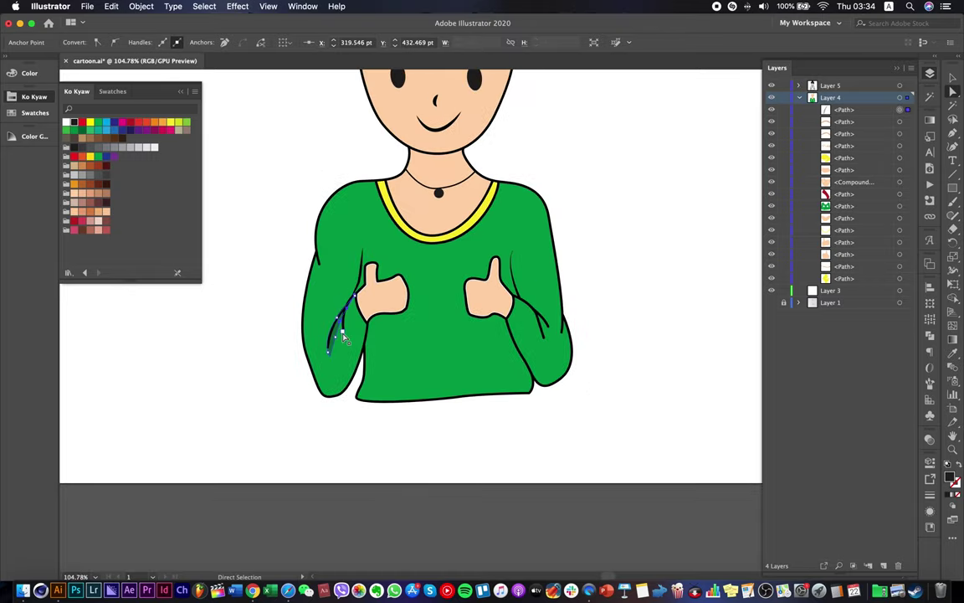
{"action": "left_click", "coordinate": [414, 463]}
{"action": "left_click", "coordinate": [413, 461]}
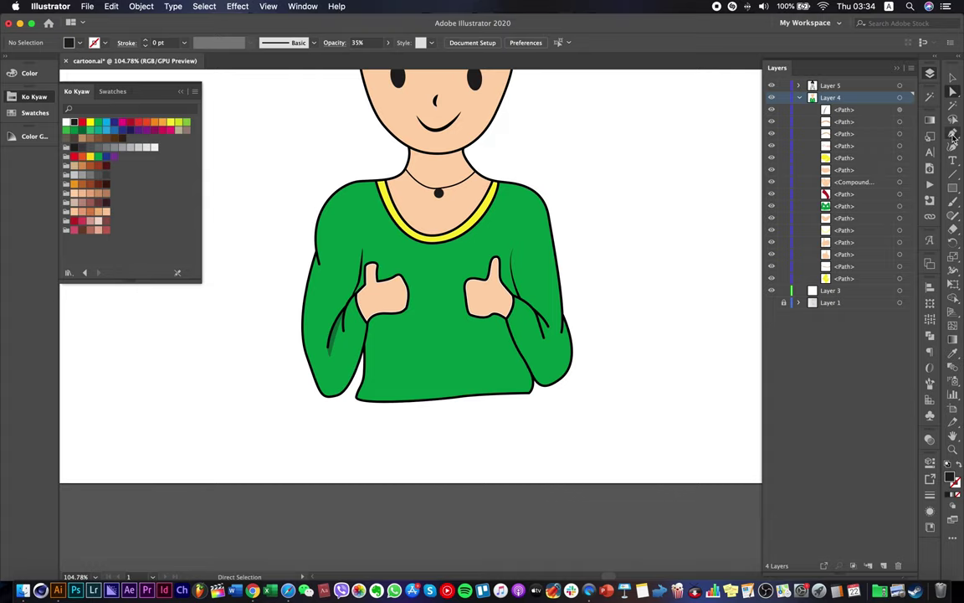
Draw a curved shadow shape about 24 by 48 pt beside the right sleeve's crease lines, starting at the wrist, with the Pen tool.
{"action": "key", "text": "p"}
{"action": "scroll", "coordinate": [619, 327], "scroll_direction": "up", "scroll_amount": 3}
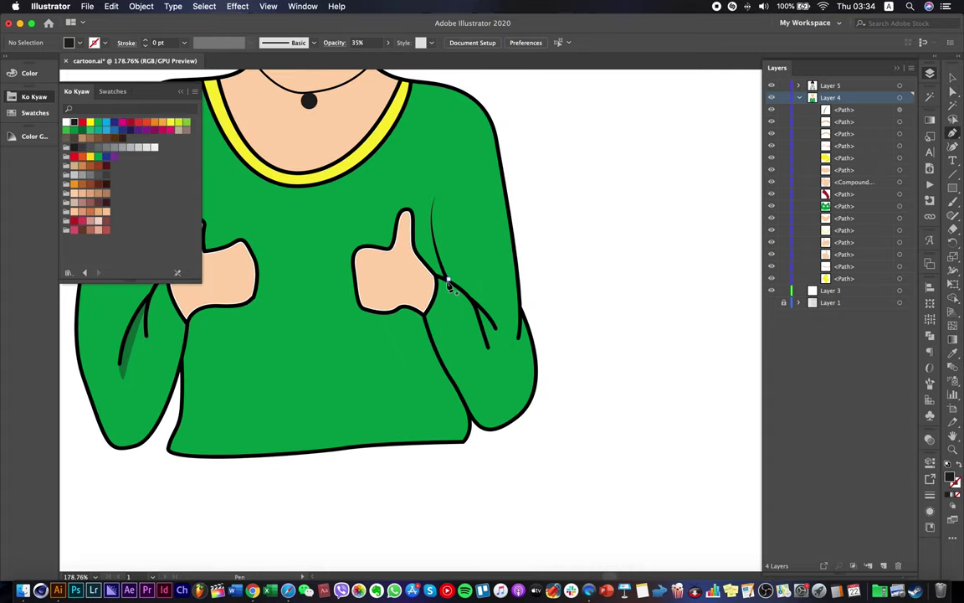
{"action": "left_click", "coordinate": [448, 284]}
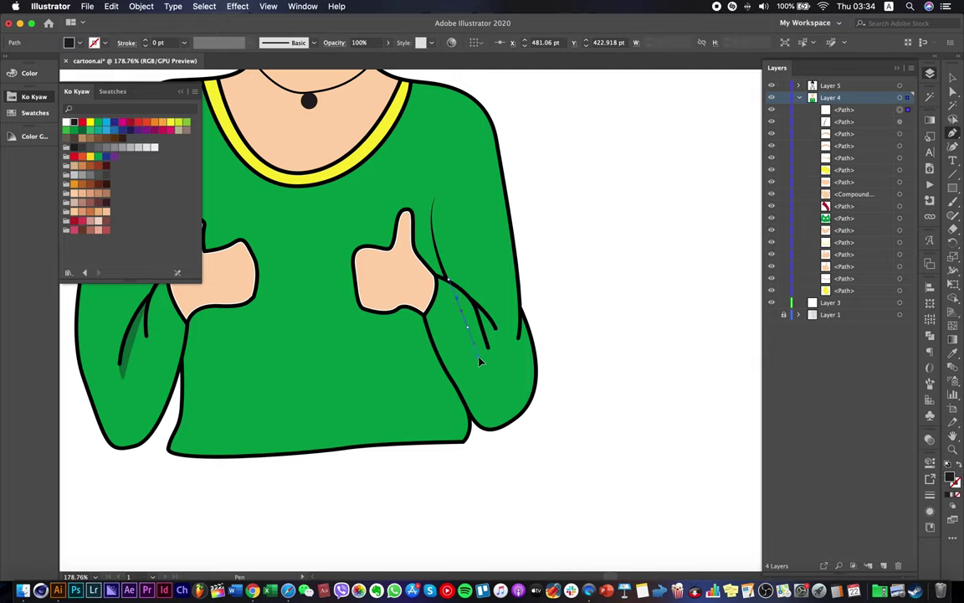
{"action": "left_click", "coordinate": [480, 360]}
{"action": "left_click_drag", "start_coordinate": [493, 362], "coordinate": [479, 318]}
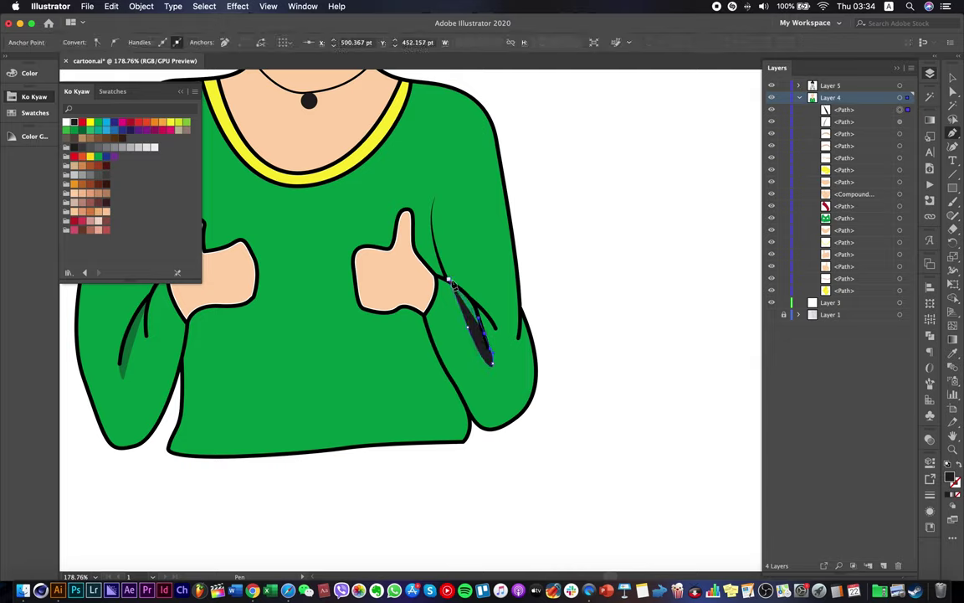
{"action": "left_click_drag", "start_coordinate": [428, 274], "coordinate": [427, 272]}
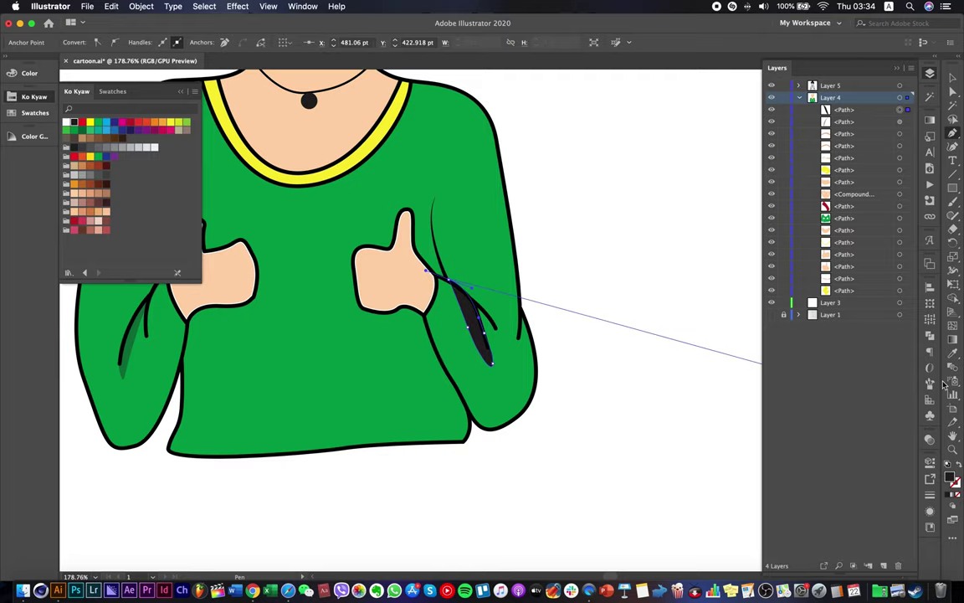
{"action": "key", "text": "super+z"}
Isolate the right sleeve's shadow path, close it at the wrist, curve its edge along the crease and exit isolation mode.
{"action": "right_click", "coordinate": [467, 274]}
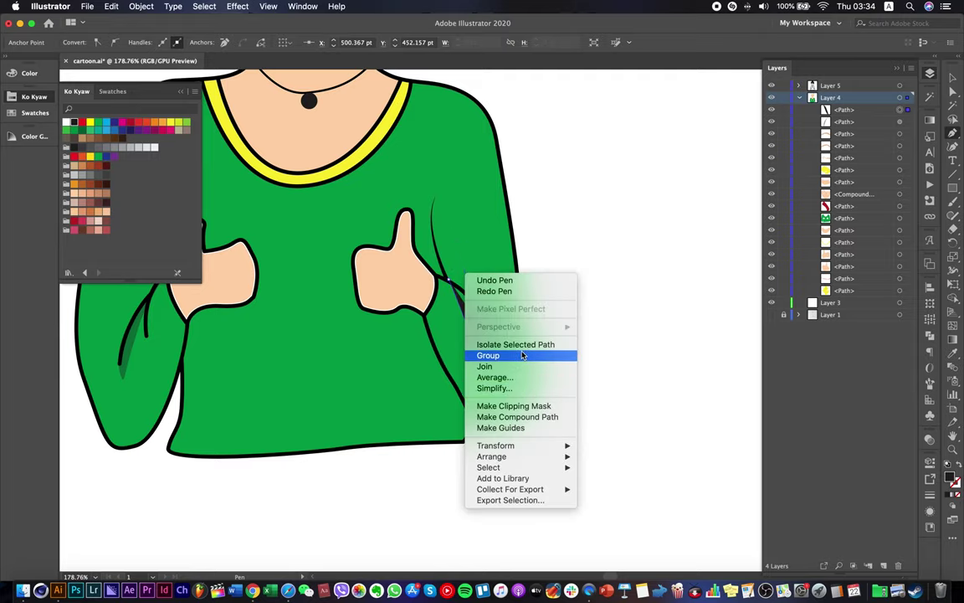
{"action": "left_click", "coordinate": [494, 342]}
{"action": "left_click", "coordinate": [450, 280]}
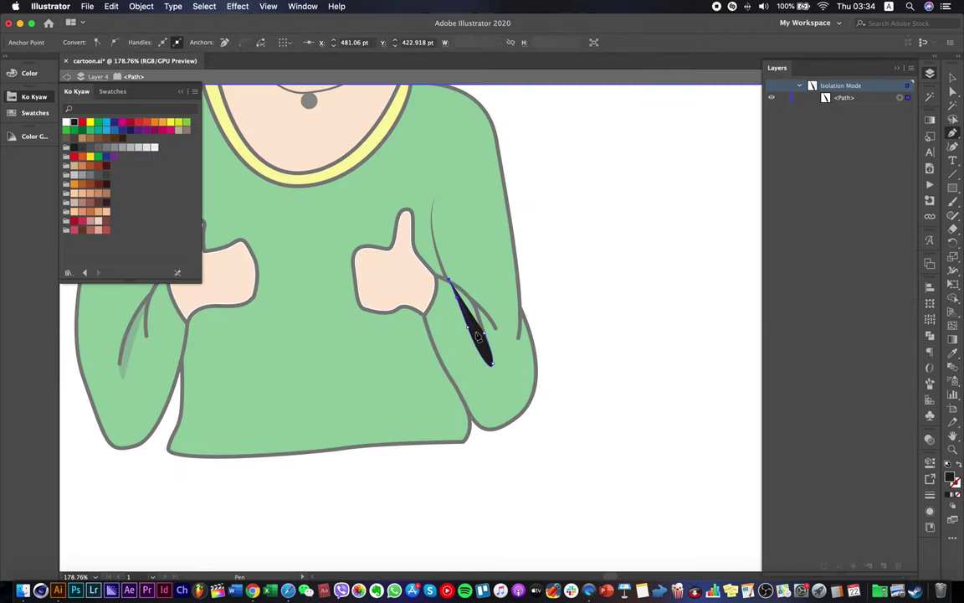
{"action": "left_click_drag", "start_coordinate": [484, 333], "coordinate": [491, 373]}
{"action": "left_click", "coordinate": [953, 92]}
{"action": "left_click", "coordinate": [953, 79]}
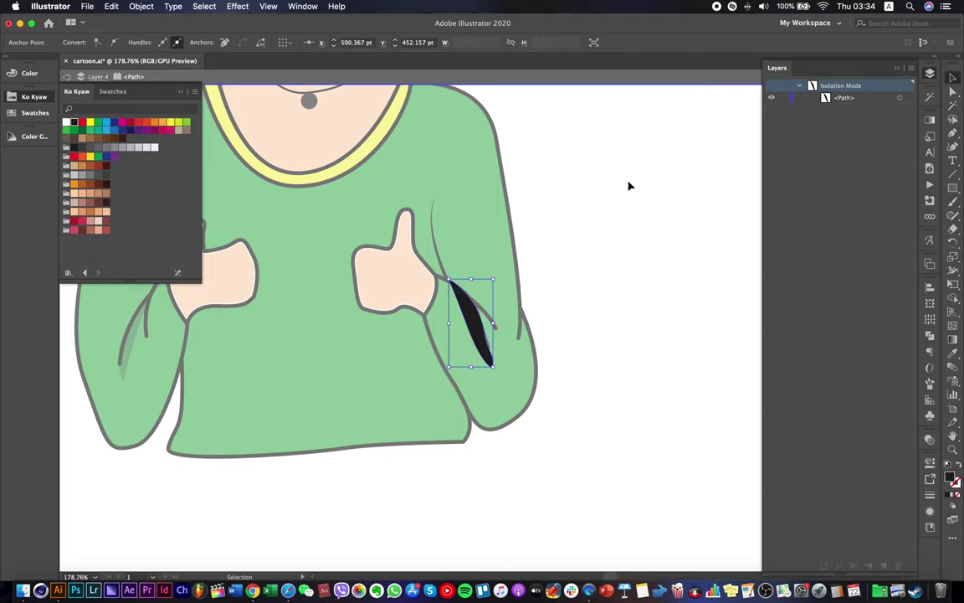
{"action": "double_click", "coordinate": [630, 186]}
Match the right sleeve shadow's appearance to the translucent left sleeve shadow with the Eyedropper and deselect it.
{"action": "left_click", "coordinate": [459, 305]}
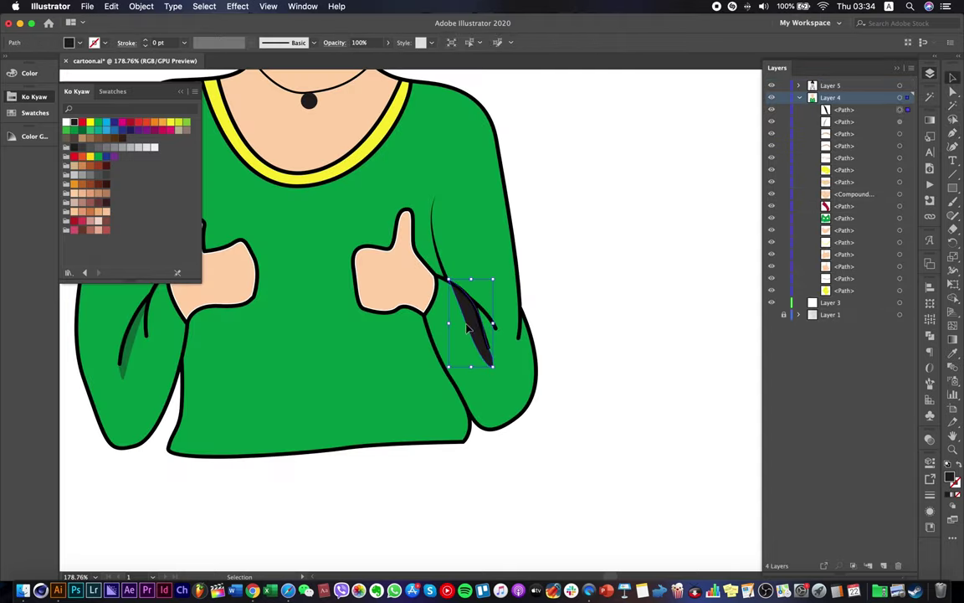
{"action": "left_click", "coordinate": [953, 352]}
{"action": "left_click", "coordinate": [137, 340]}
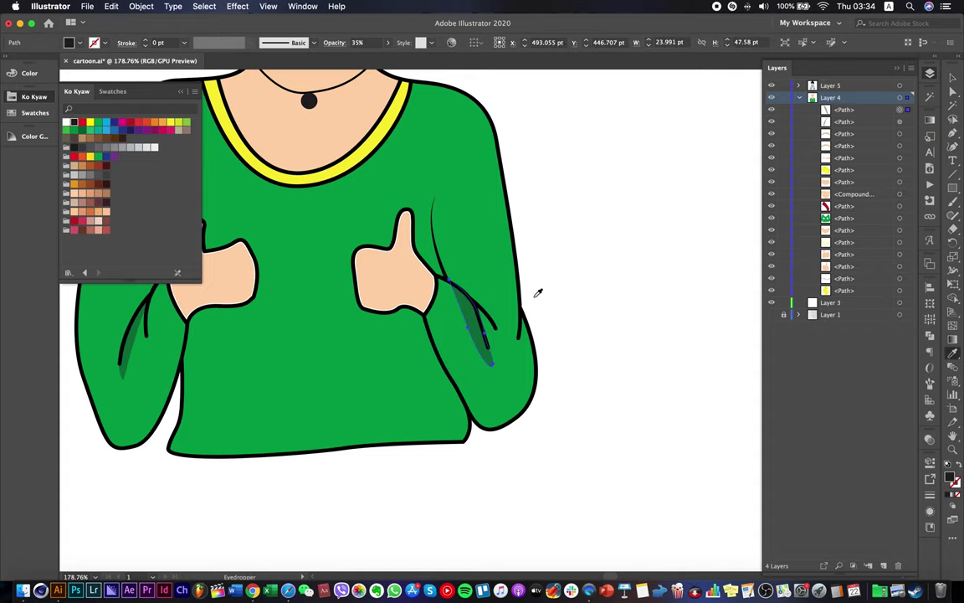
{"action": "scroll", "coordinate": [539, 293], "scroll_direction": "down", "scroll_amount": 4}
{"action": "scroll", "coordinate": [539, 293], "scroll_direction": "left", "scroll_amount": 3}
{"action": "left_click", "coordinate": [953, 78]}
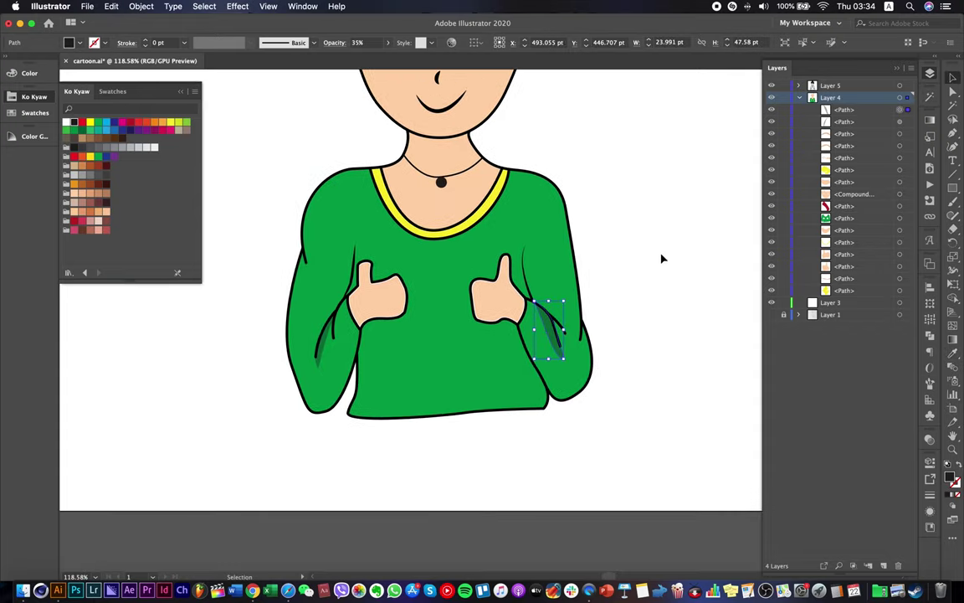
{"action": "left_click", "coordinate": [662, 258]}
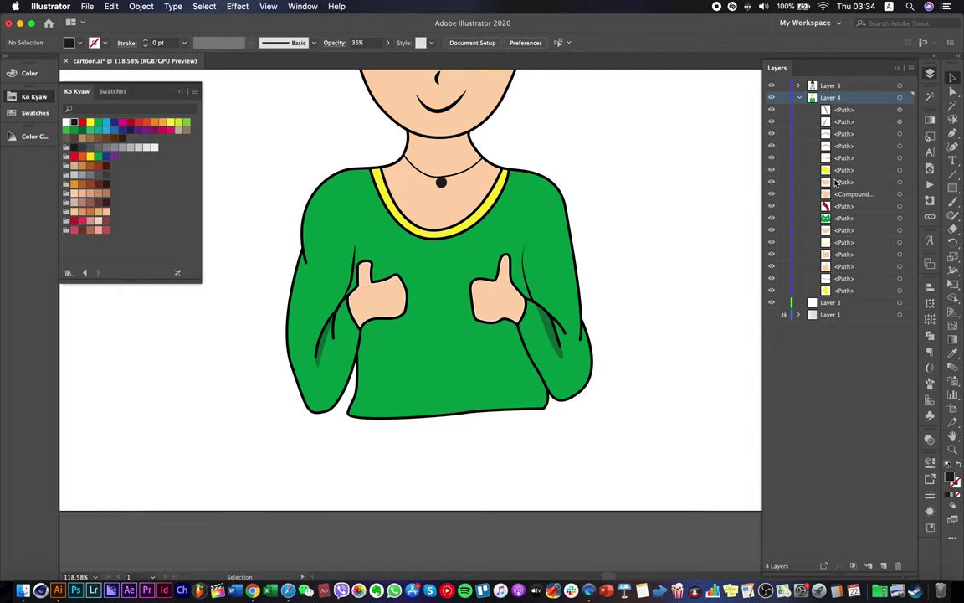
Draw a closed shadow about 30 by 71 pt on the torso from below the right hand to the hem, matching the sleeve shadow's appearance.
{"action": "left_click", "coordinate": [952, 134]}
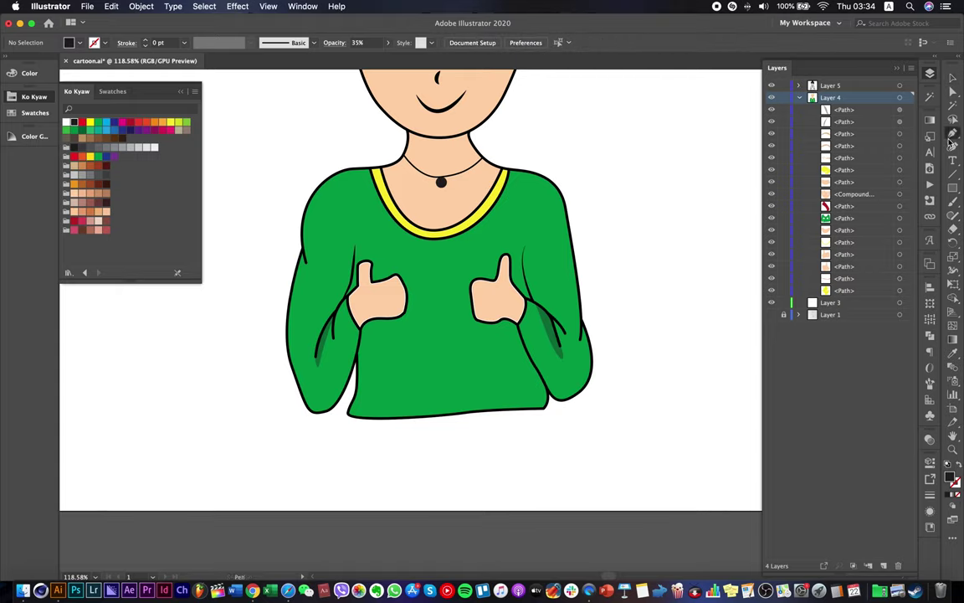
{"action": "left_click", "coordinate": [512, 322]}
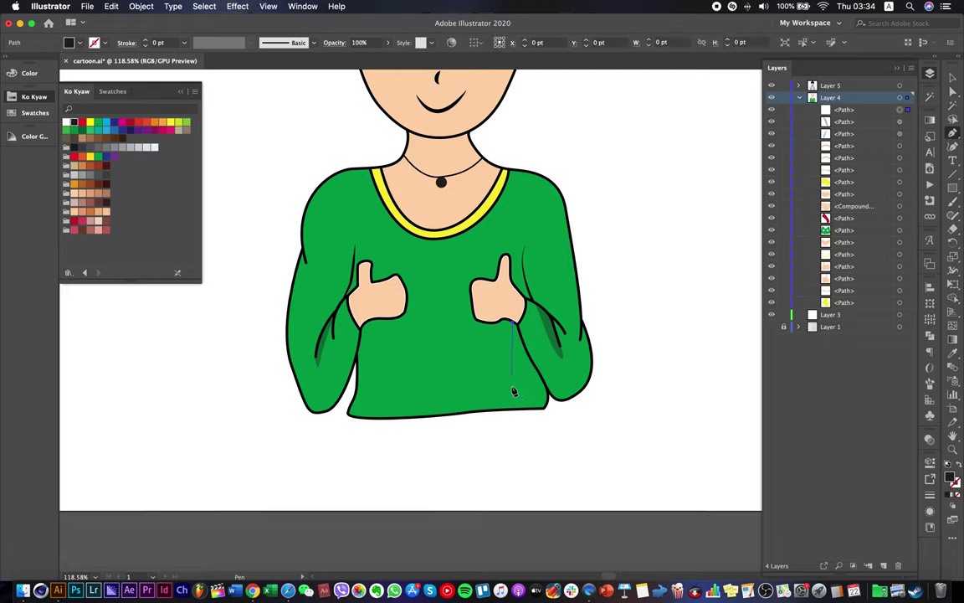
{"action": "mouse_move", "coordinate": [512, 371]}
{"action": "left_mouse_down"}
{"action": "mouse_move", "coordinate": [515, 391]}
{"action": "mouse_move", "coordinate": [529, 362]}
{"action": "left_mouse_up"}
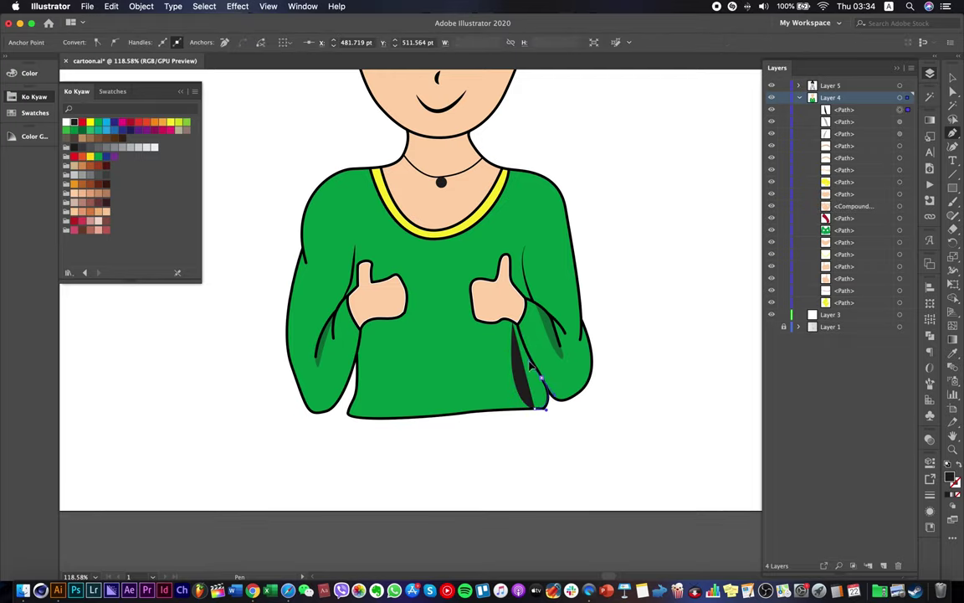
{"action": "left_click", "coordinate": [513, 323]}
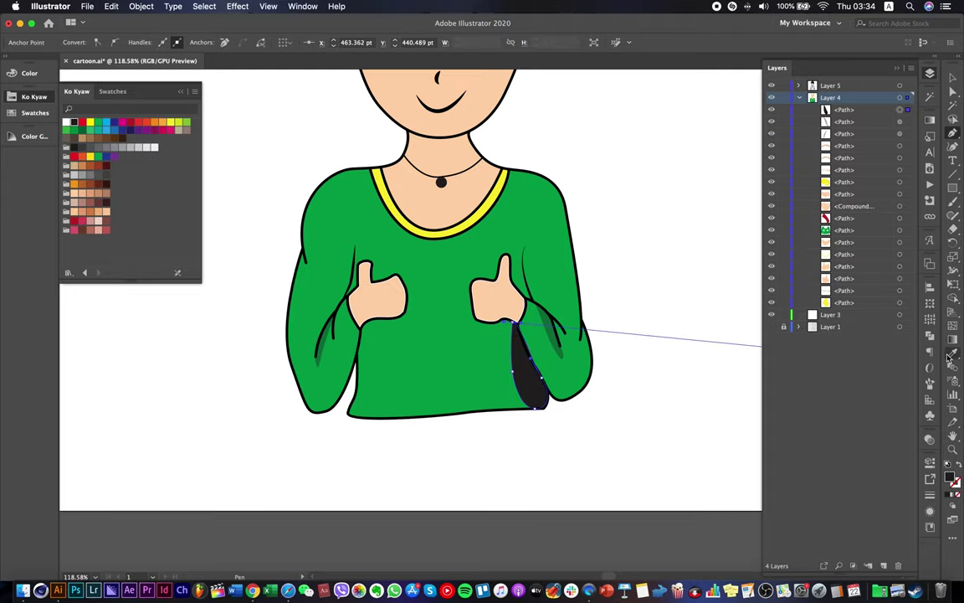
{"action": "key", "text": "i"}
{"action": "left_click", "coordinate": [548, 323]}
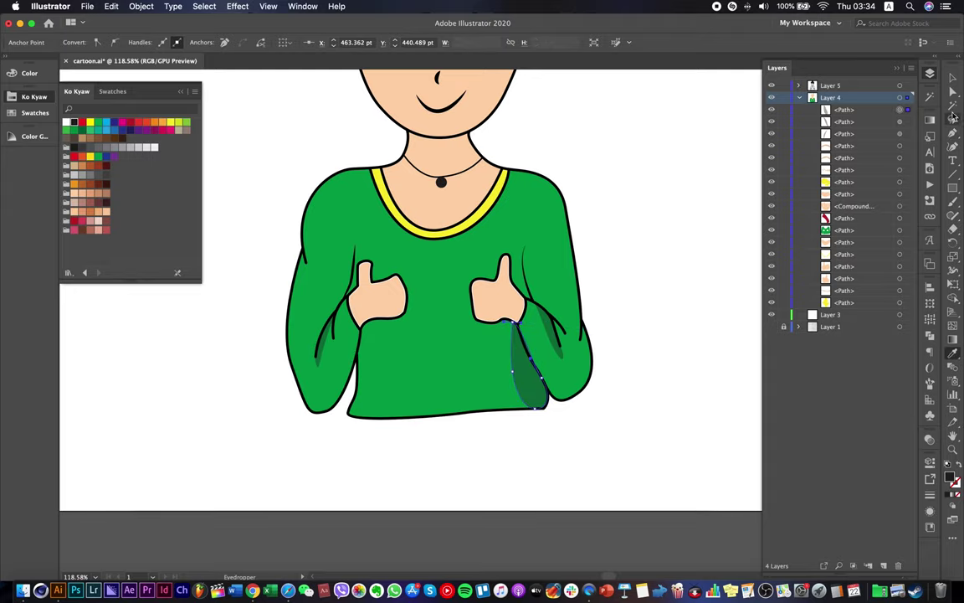
Reshape the torso shadow's lower curve by extending the direction handle of its anchor at the shirt hem, then deselect it.
{"action": "left_click", "coordinate": [953, 91]}
{"action": "left_click", "coordinate": [573, 404]}
{"action": "left_click", "coordinate": [529, 363]}
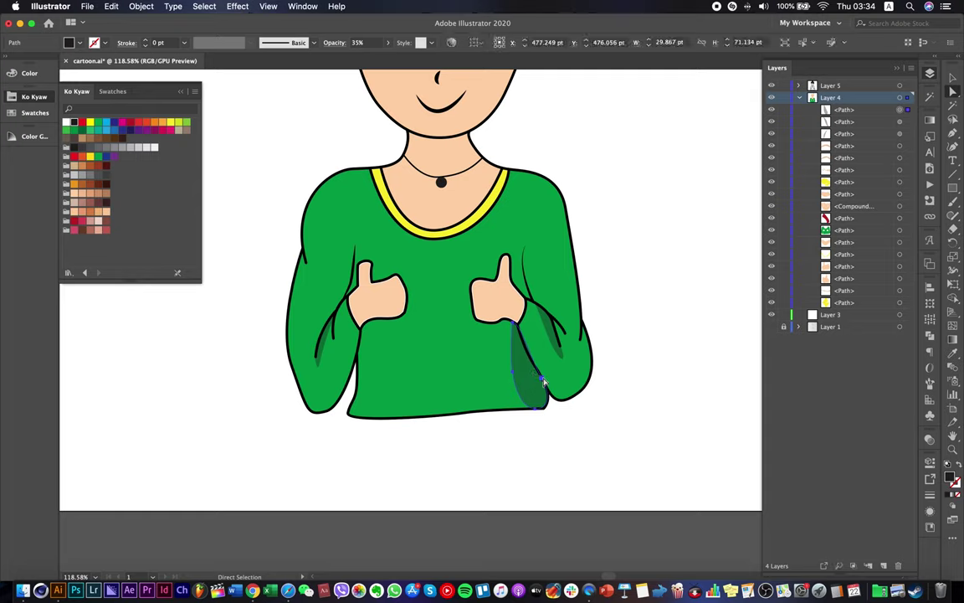
{"action": "left_click", "coordinate": [542, 381]}
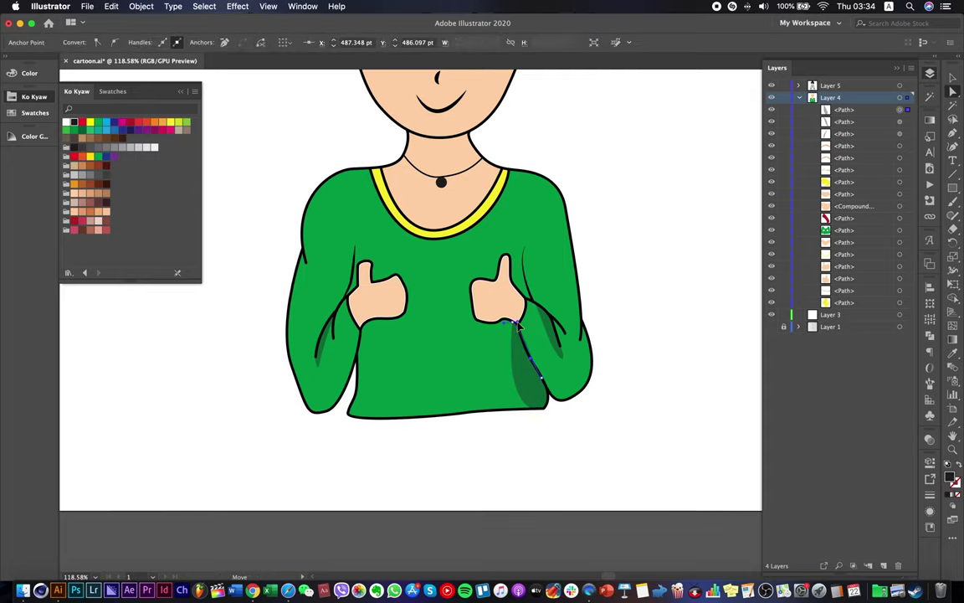
{"action": "left_click", "coordinate": [534, 453]}
{"action": "left_click", "coordinate": [530, 398]}
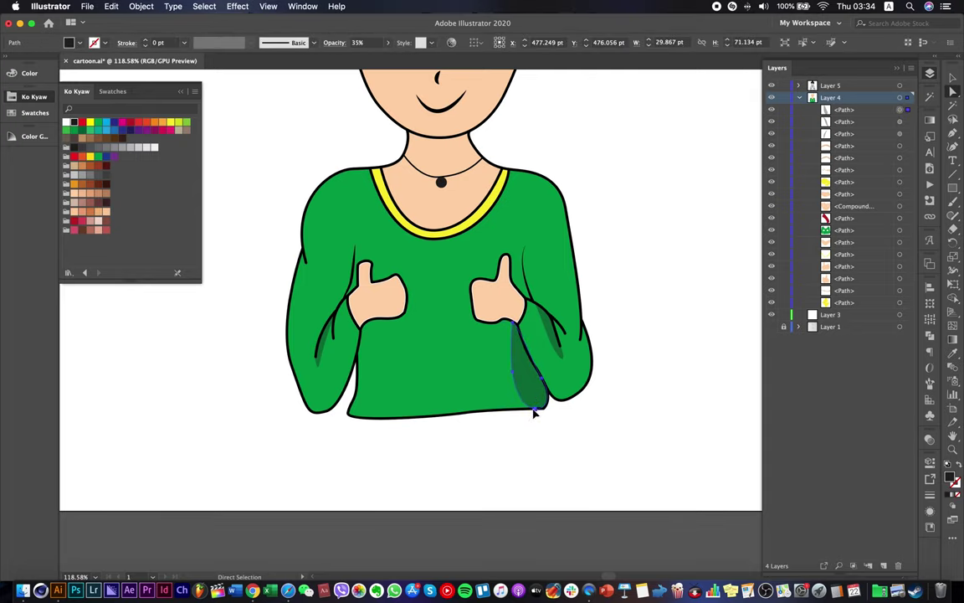
{"action": "left_click", "coordinate": [535, 410]}
{"action": "left_click_drag", "start_coordinate": [521, 402], "coordinate": [510, 414]}
{"action": "left_click", "coordinate": [562, 414]}
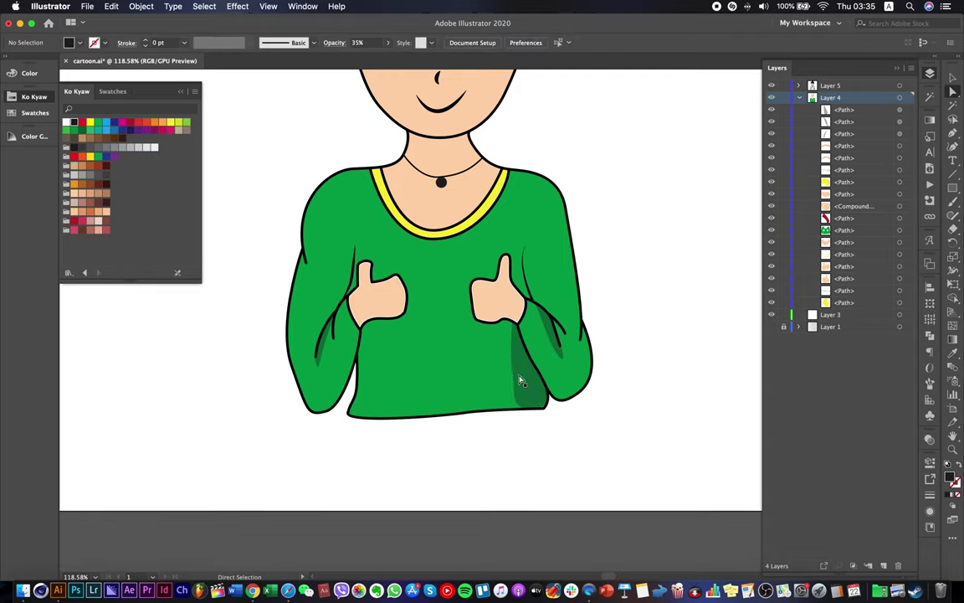
Narrow the torso shadow to about 29 by 71 pt by moving its inner-edge anchor toward the right sleeve.
{"action": "left_click", "coordinate": [519, 378]}
{"action": "left_click", "coordinate": [513, 374]}
{"action": "left_click", "coordinate": [516, 378]}
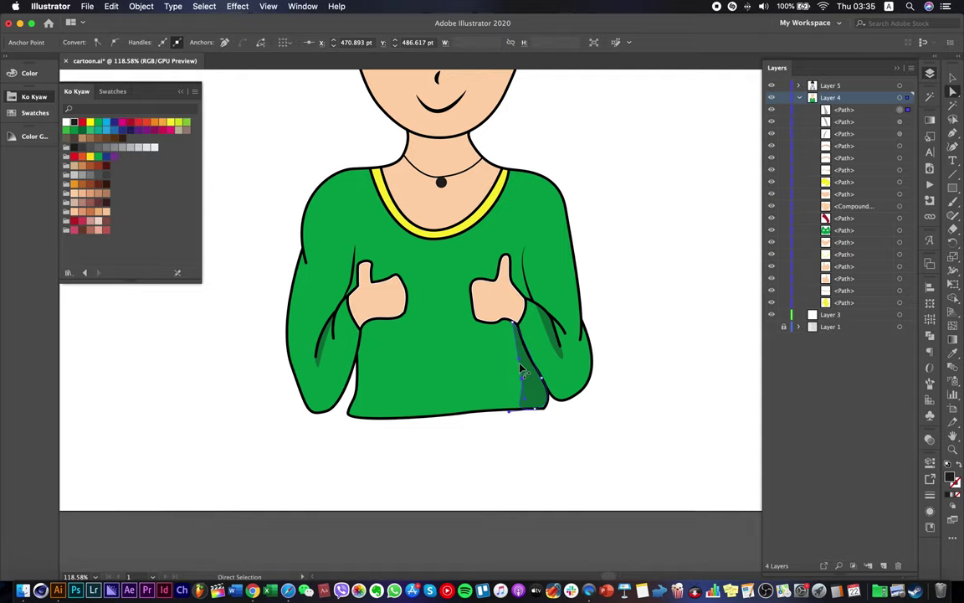
{"action": "left_click_drag", "start_coordinate": [519, 363], "coordinate": [528, 385]}
{"action": "left_click", "coordinate": [637, 389]}
{"action": "scroll", "coordinate": [514, 454], "scroll_direction": "up", "scroll_amount": 3}
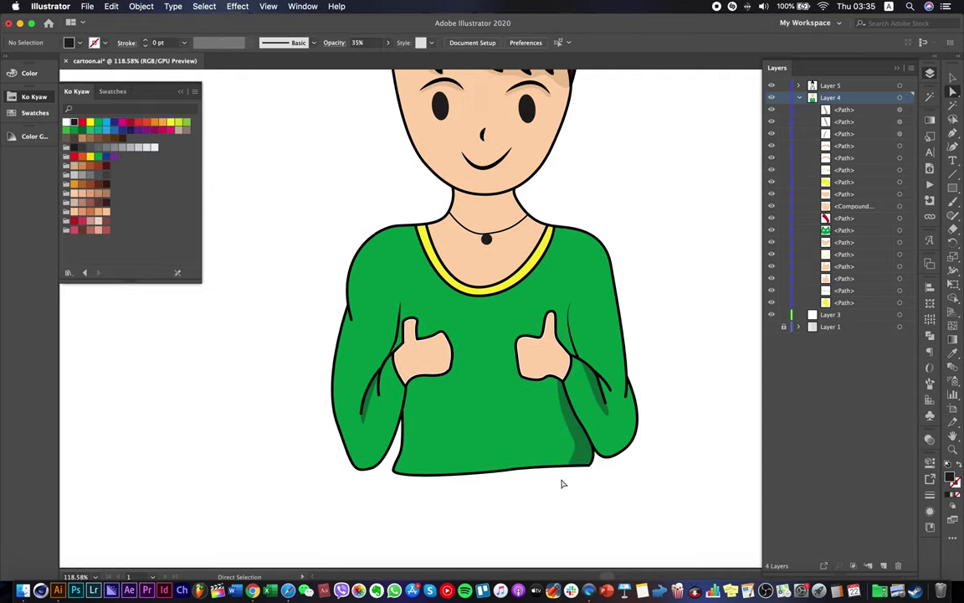
{"action": "left_click", "coordinate": [583, 448]}
{"action": "left_click", "coordinate": [389, 43]}
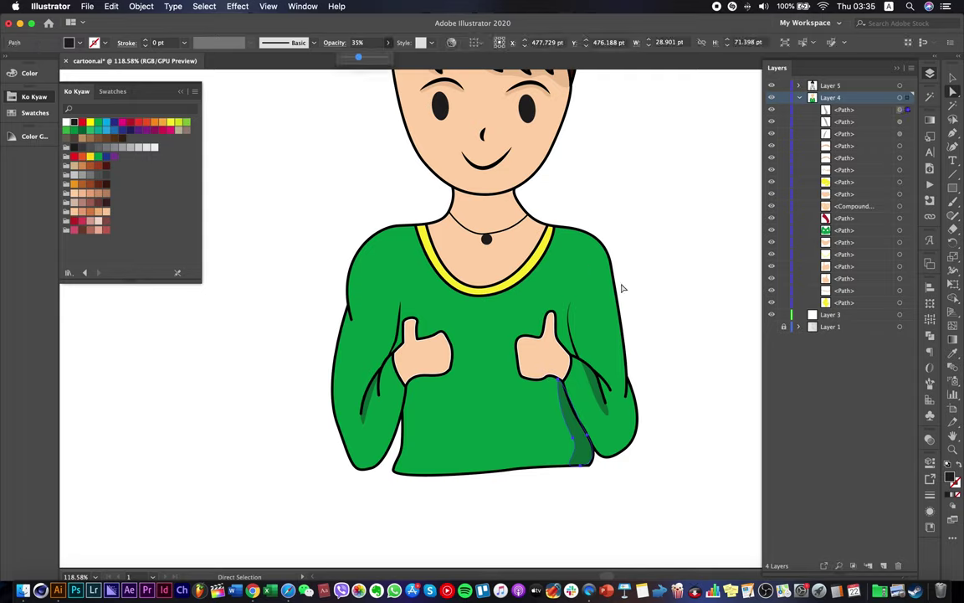
{"action": "left_click", "coordinate": [625, 286]}
{"action": "left_click", "coordinate": [601, 378]}
{"action": "left_click", "coordinate": [595, 389]}
{"action": "left_click", "coordinate": [386, 392]}
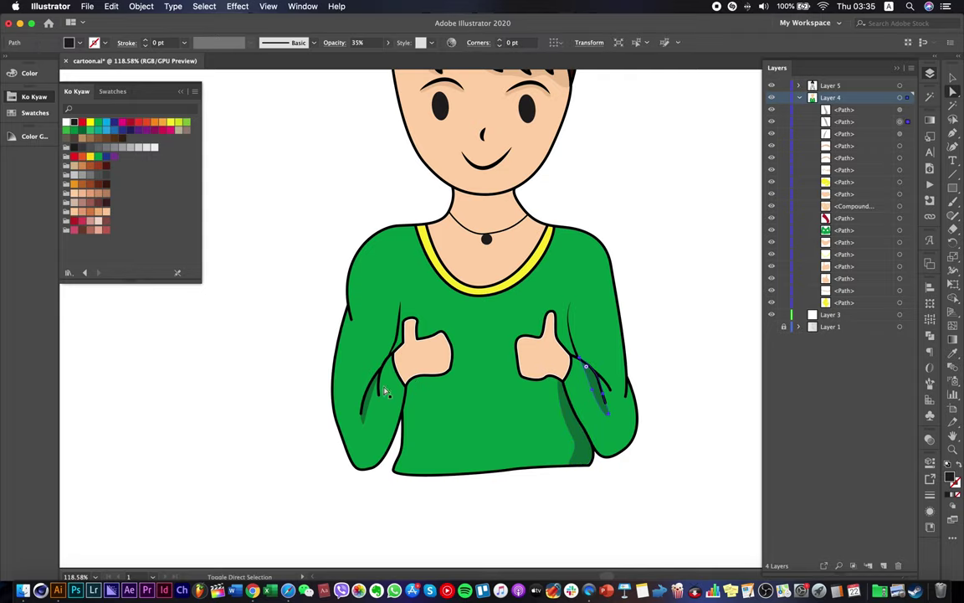
{"action": "left_click", "coordinate": [363, 412], "text": "shift"}
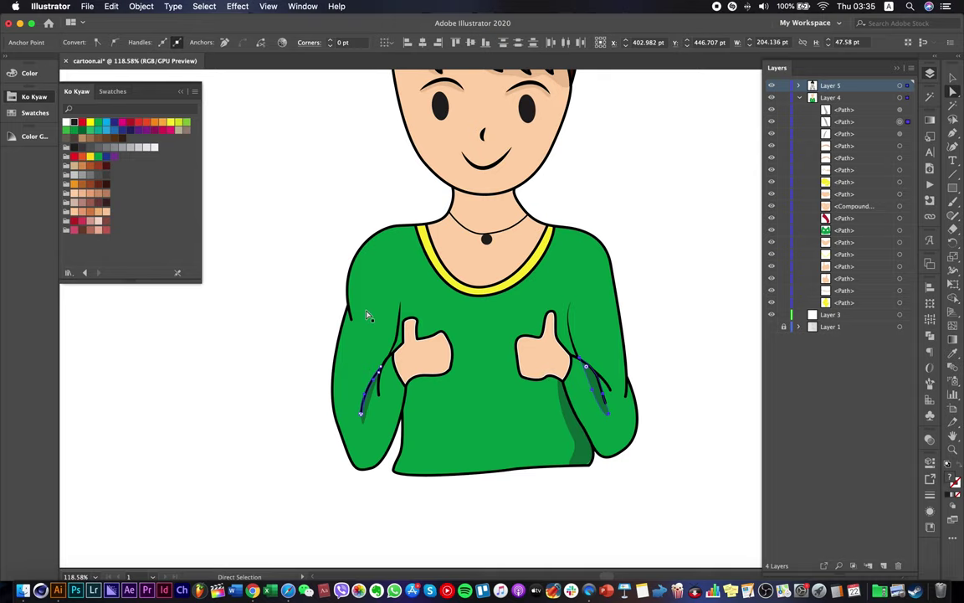
{"action": "left_click", "coordinate": [329, 300]}
Select both sleeve shadows together, lower their opacity to 20% and deselect them.
{"action": "scroll", "coordinate": [368, 410], "scroll_direction": "up", "scroll_amount": 3}
{"action": "left_click", "coordinate": [366, 406]}
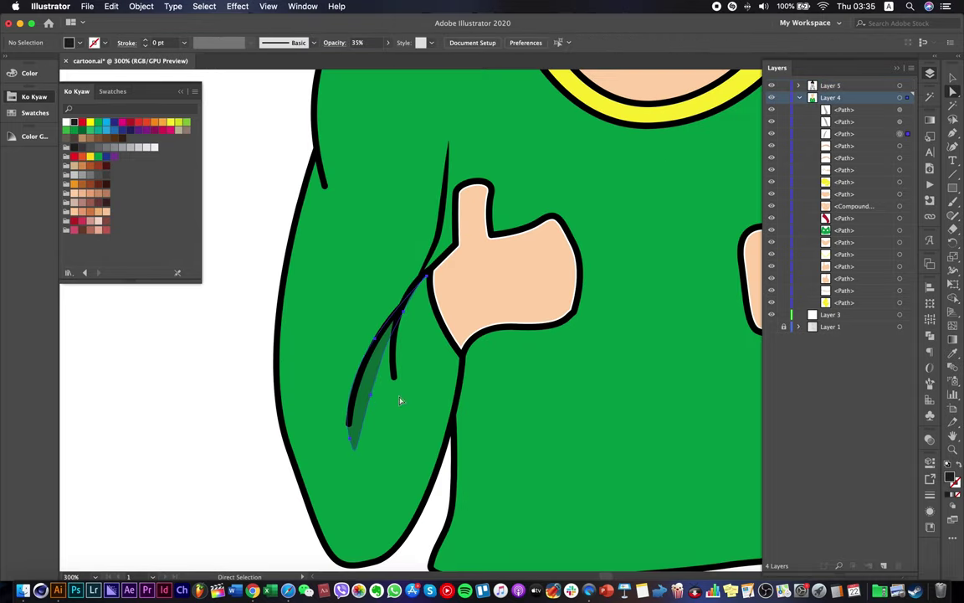
{"action": "left_click", "coordinate": [400, 400]}
{"action": "scroll", "coordinate": [435, 406], "scroll_direction": "right", "scroll_amount": 5}
{"action": "left_click", "coordinate": [611, 381]}
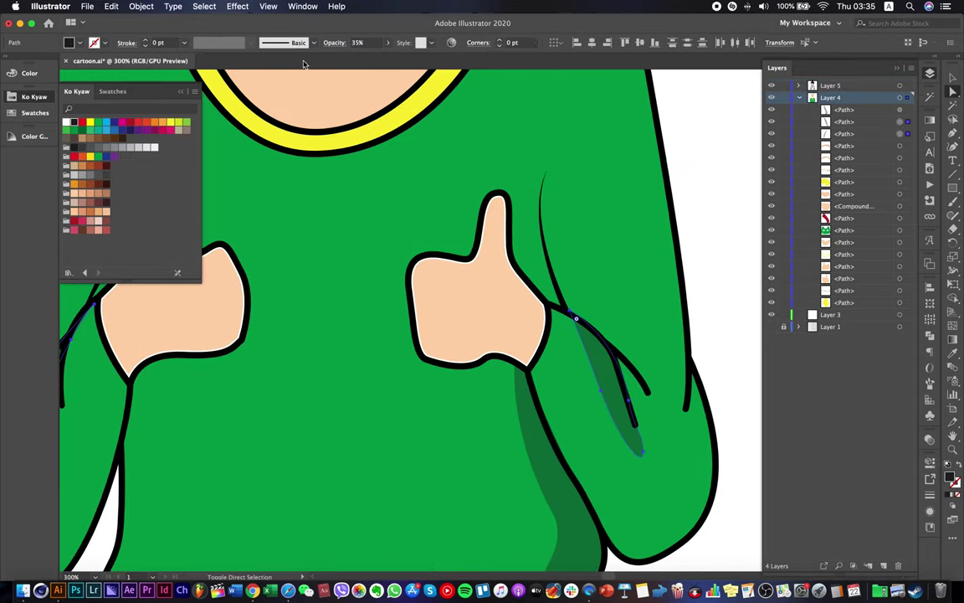
{"action": "left_click", "coordinate": [388, 42]}
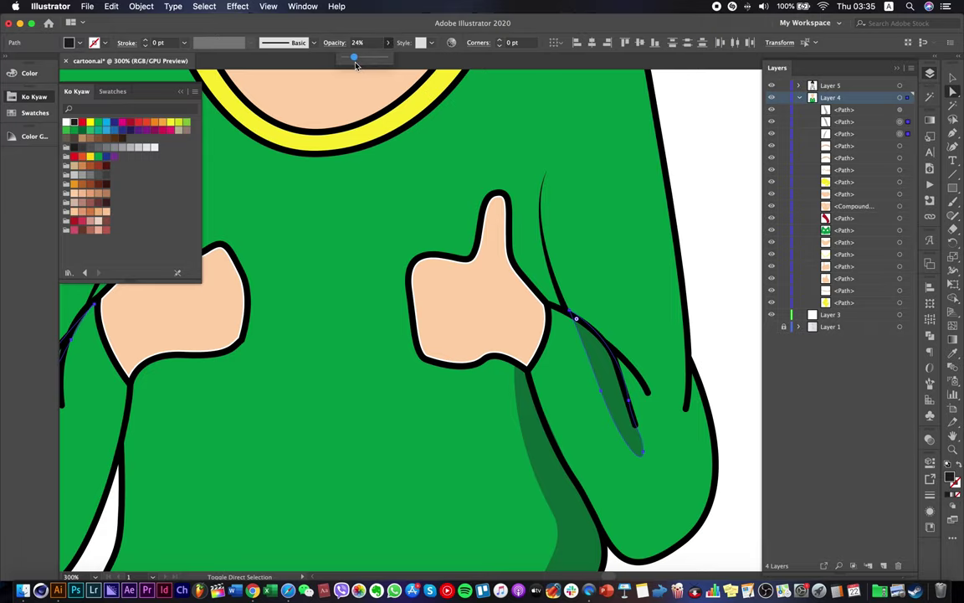
{"action": "scroll", "coordinate": [504, 198], "scroll_direction": "down", "scroll_amount": 4}
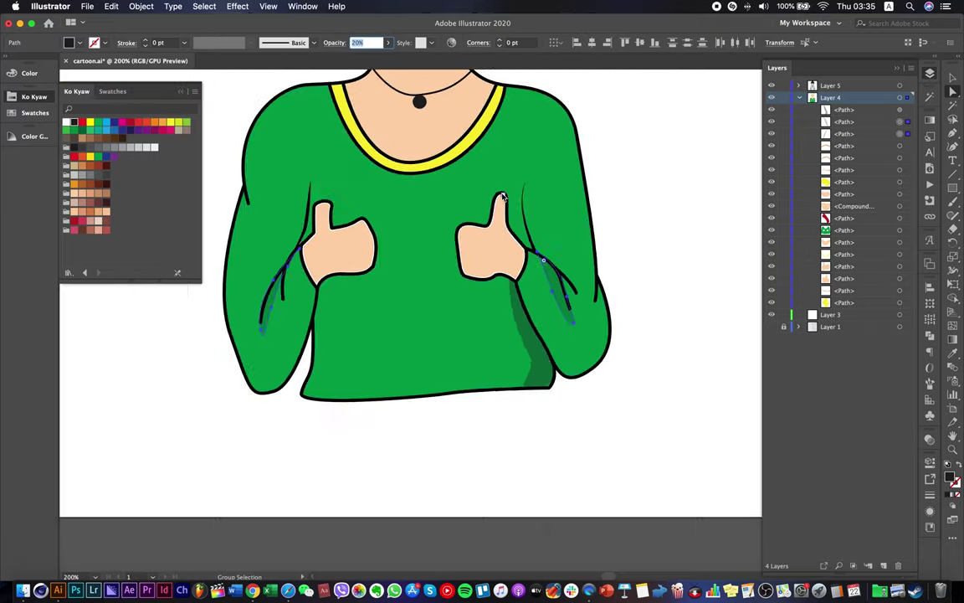
{"action": "left_click", "coordinate": [629, 192]}
{"action": "left_click_drag", "start_coordinate": [560, 131], "coordinate": [589, 252]}
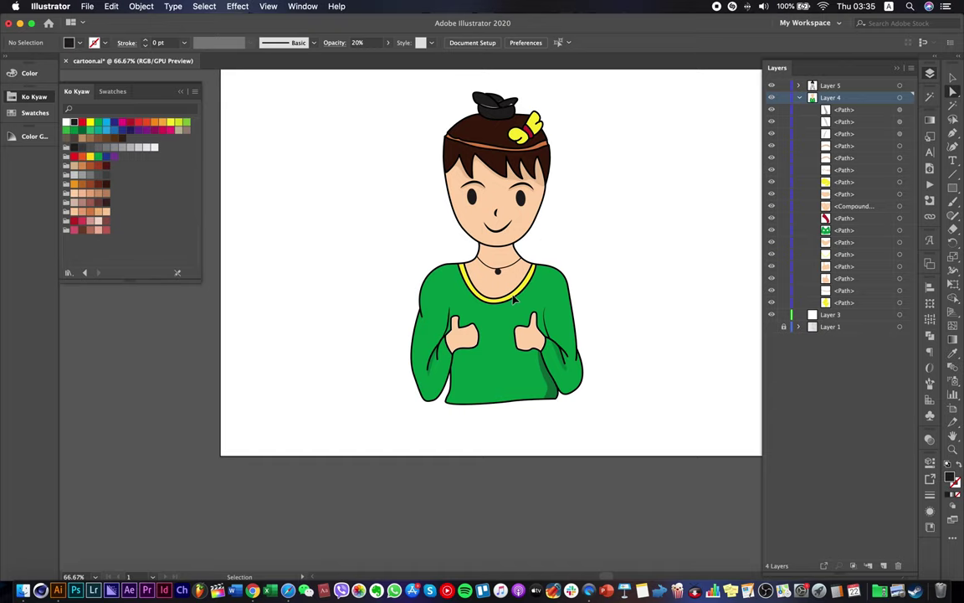
Change the shirt's yellow neckline band to white and deselect it.
{"action": "key", "text": "a"}
{"action": "scroll", "coordinate": [514, 299], "scroll_direction": "up", "scroll_amount": 3}
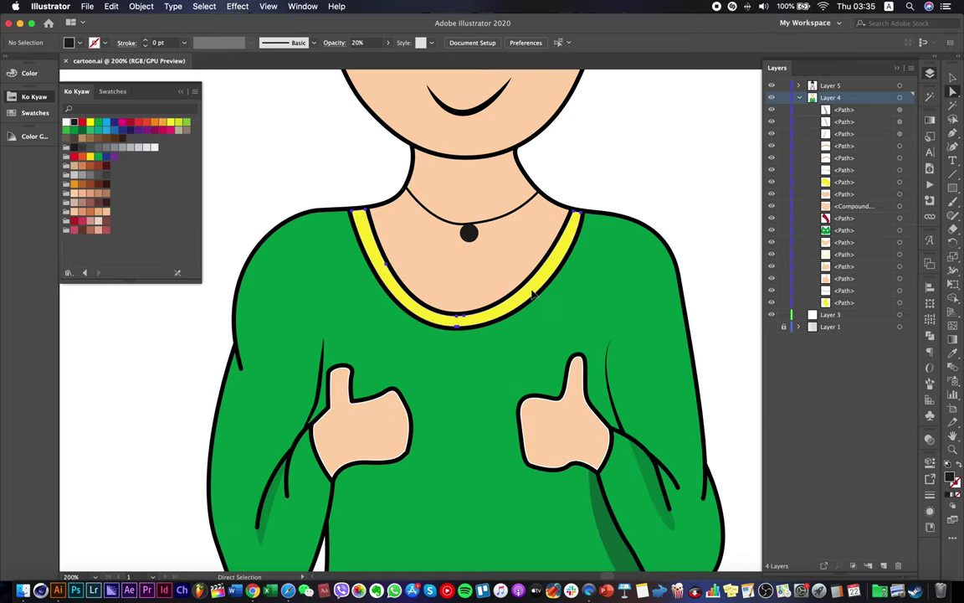
{"action": "left_click", "coordinate": [533, 294]}
{"action": "left_click", "coordinate": [66, 123]}
{"action": "left_click", "coordinate": [313, 153]}
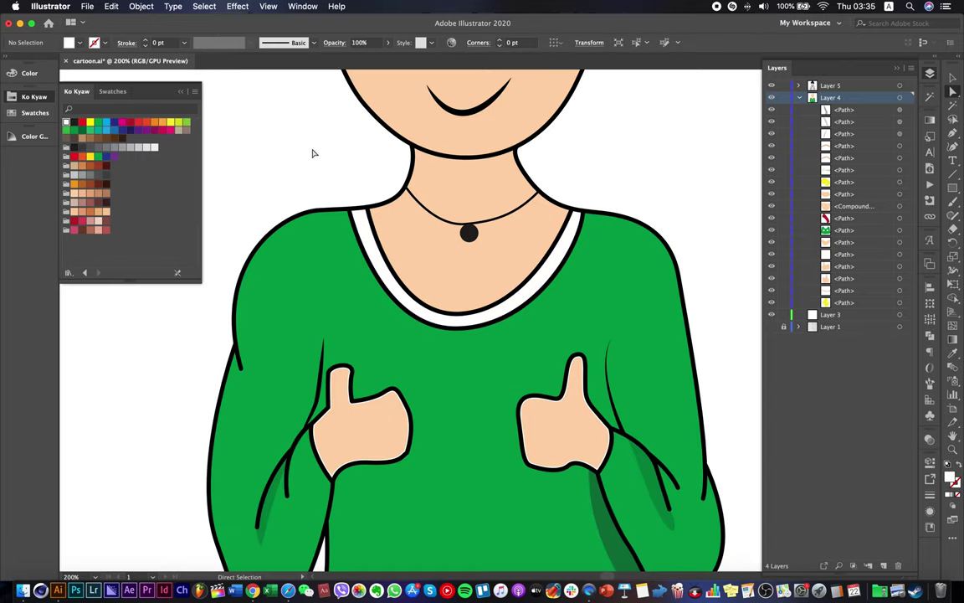
Recolor the necklace's black pendant and its chain with the yellow swatch.
{"action": "left_click", "coordinate": [468, 234]}
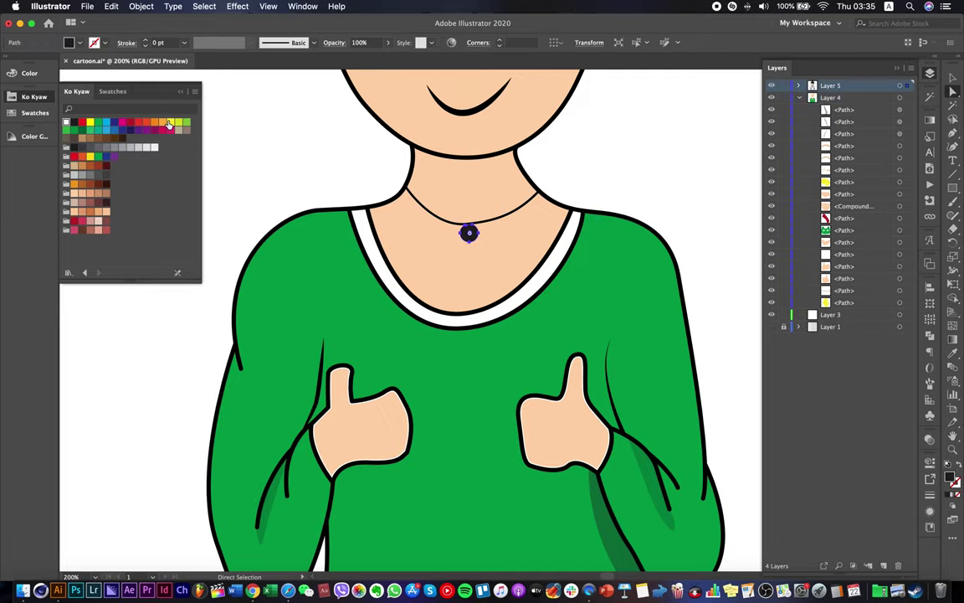
{"action": "left_click", "coordinate": [169, 123]}
{"action": "left_click", "coordinate": [333, 175]}
{"action": "left_click", "coordinate": [442, 221]}
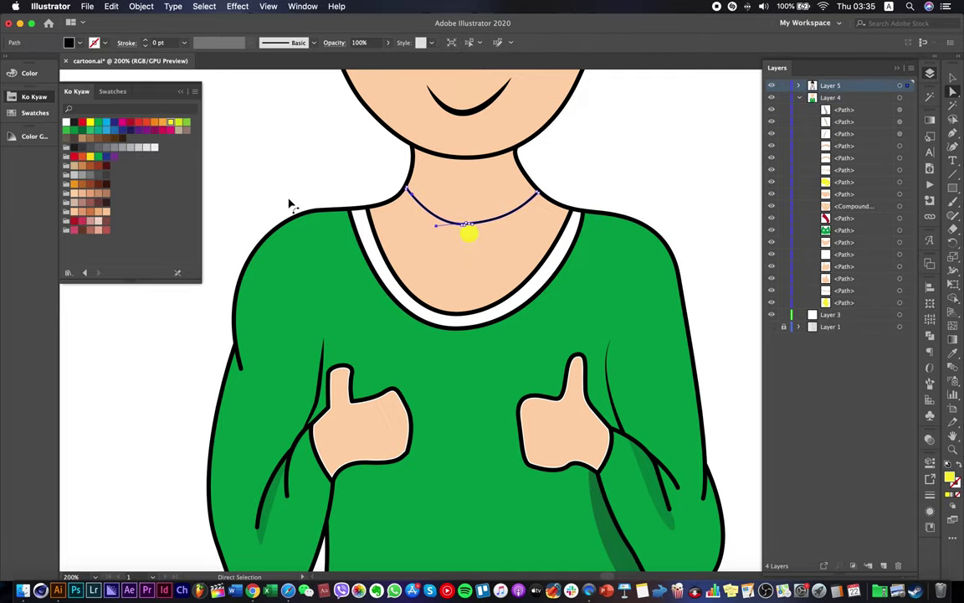
{"action": "left_click", "coordinate": [170, 123]}
{"action": "left_click", "coordinate": [280, 163]}
{"action": "scroll", "coordinate": [337, 180], "scroll_direction": "down", "scroll_amount": 2}
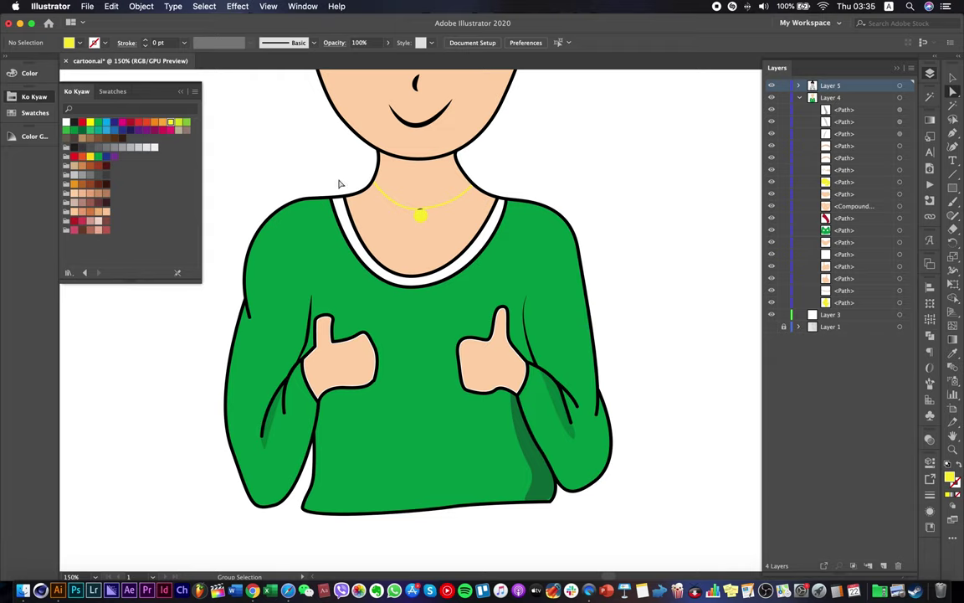
Recolor the necklace chain with an orange-brown swatch, leaving the pendant yellow, and deselect it.
{"action": "scroll", "coordinate": [444, 226], "scroll_direction": "up", "scroll_amount": 5}
{"action": "left_click", "coordinate": [432, 234]}
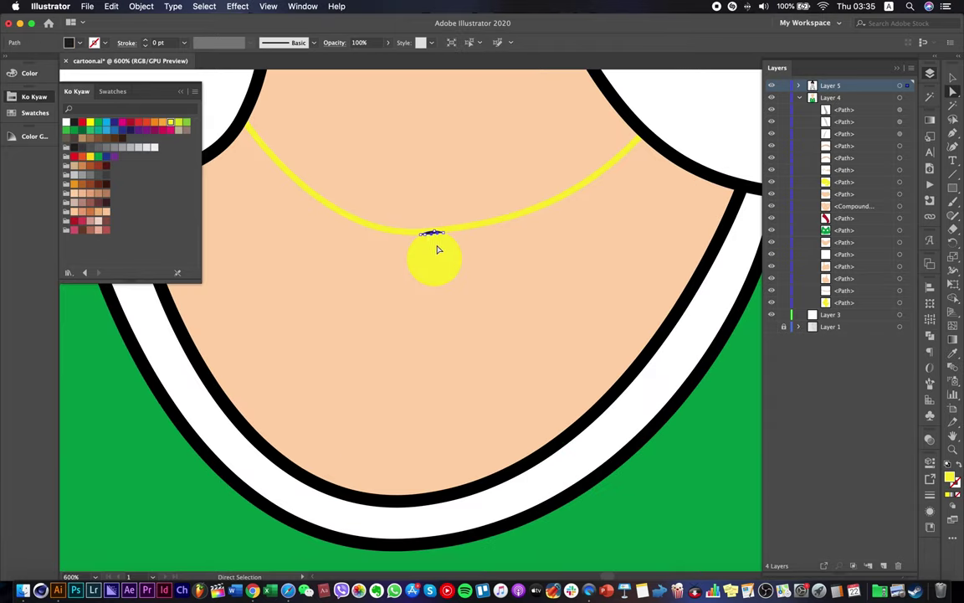
{"action": "left_click", "coordinate": [503, 215]}
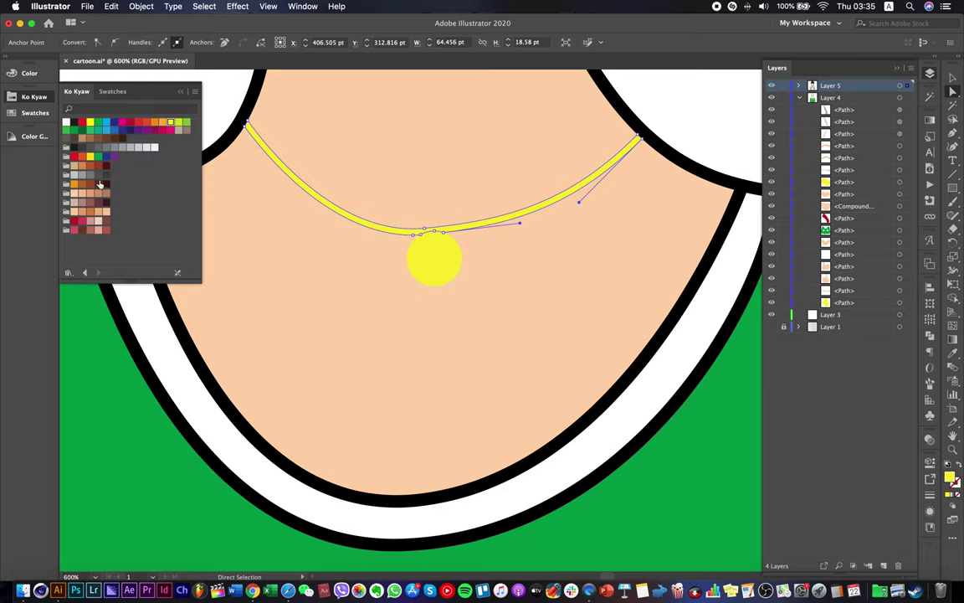
{"action": "left_click", "coordinate": [93, 171]}
{"action": "scroll", "coordinate": [474, 254], "scroll_direction": "down", "scroll_amount": 5}
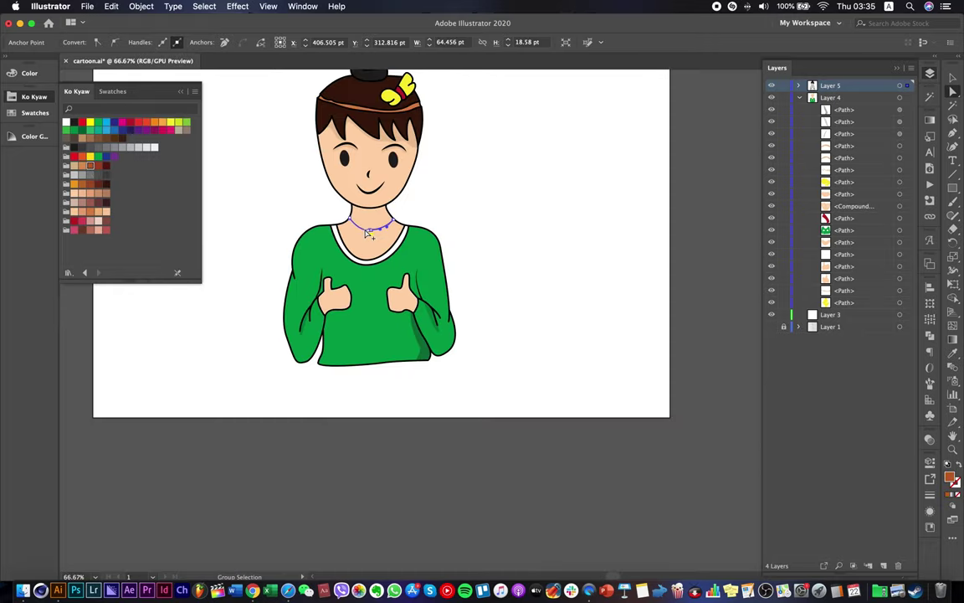
{"action": "key", "text": "v"}
{"action": "left_click", "coordinate": [473, 254]}
{"action": "key", "text": "a"}
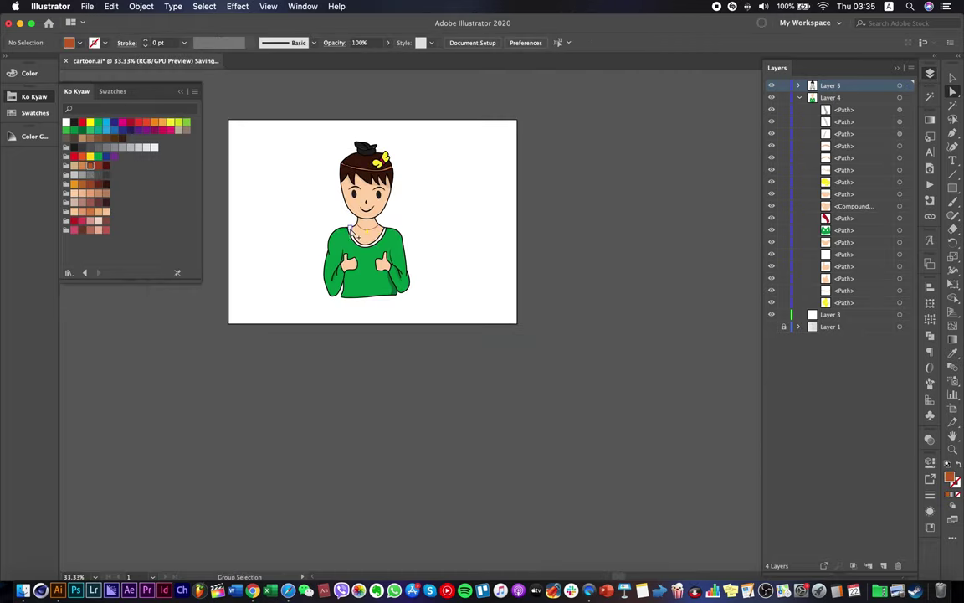
Draw a closed shadow shape with the Pen tool along the right side of the face, from the hair down to the chin.
{"action": "scroll", "coordinate": [352, 231], "scroll_direction": "up", "scroll_amount": 2}
{"action": "key", "text": "v"}
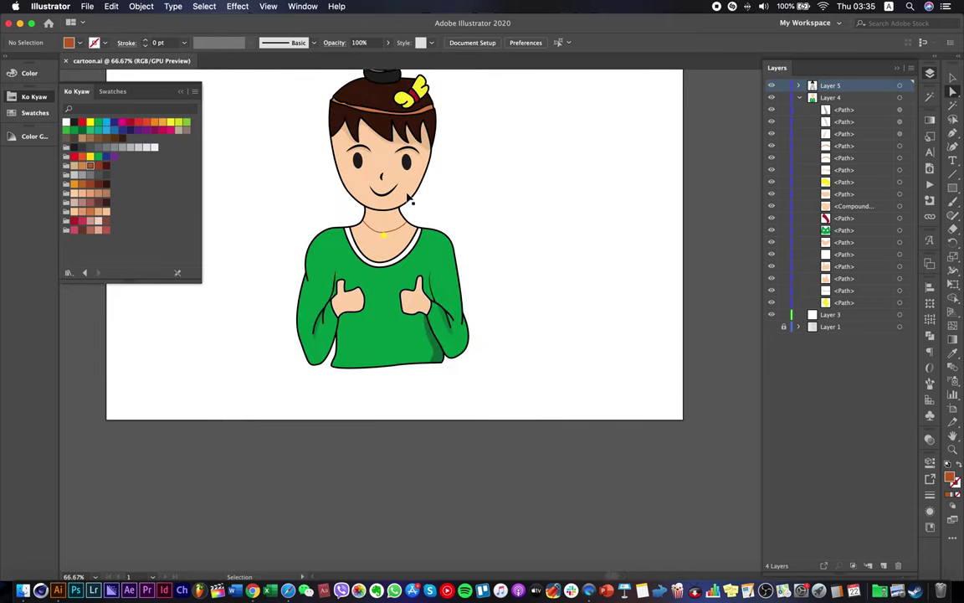
{"action": "scroll", "coordinate": [415, 211], "scroll_direction": "up", "scroll_amount": 2}
{"action": "key", "text": "a"}
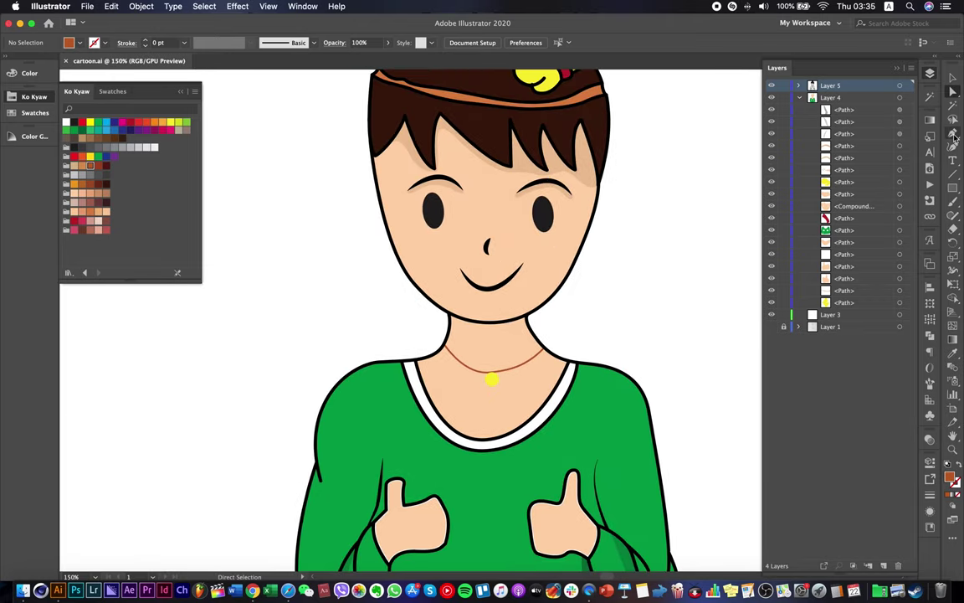
{"action": "left_click", "coordinate": [953, 133]}
{"action": "left_click", "coordinate": [585, 172]}
{"action": "left_click_drag", "start_coordinate": [560, 263], "coordinate": [546, 285]}
{"action": "left_click_drag", "start_coordinate": [513, 319], "coordinate": [504, 322]}
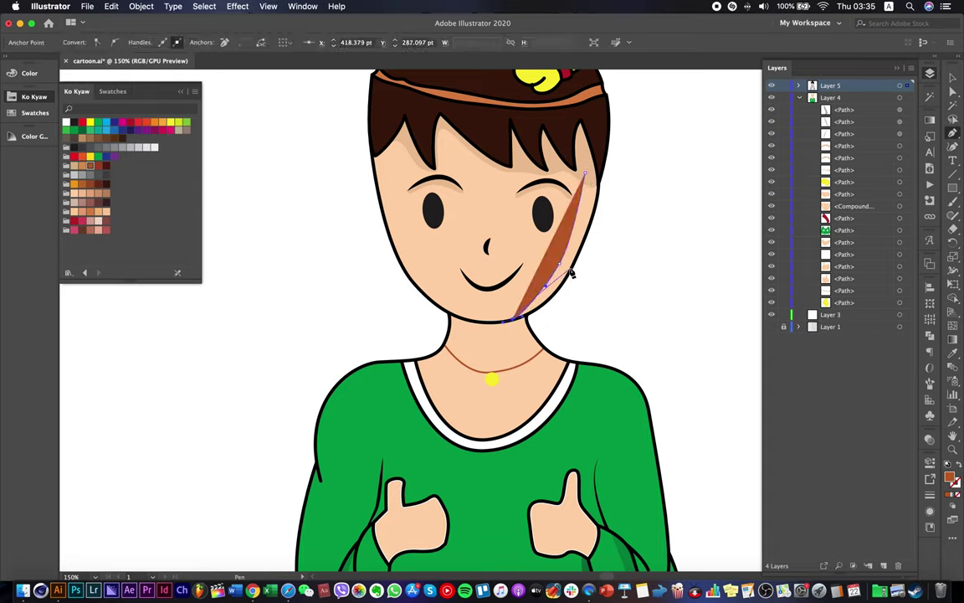
{"action": "left_click_drag", "start_coordinate": [572, 265], "coordinate": [595, 214]}
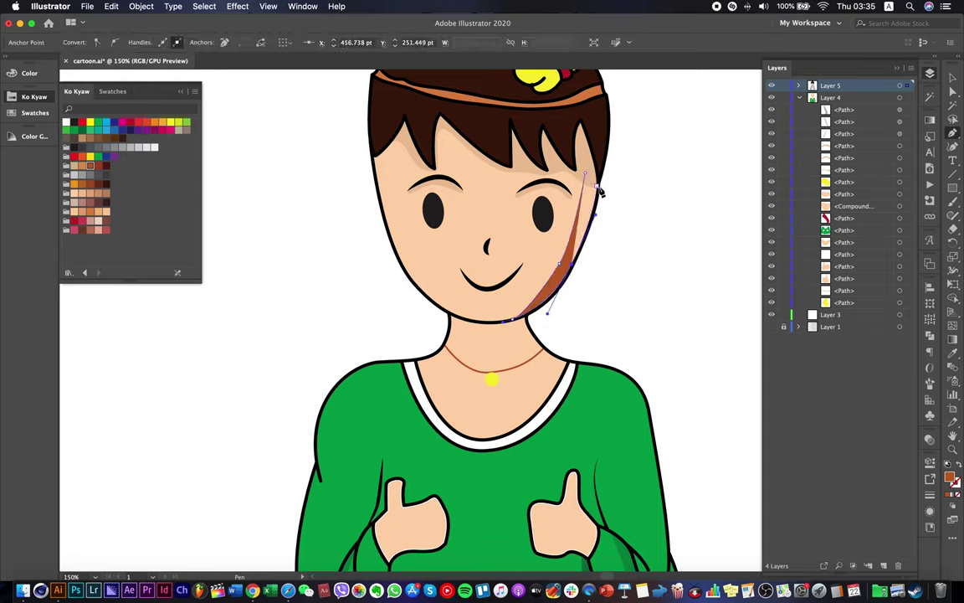
{"action": "left_click_drag", "start_coordinate": [600, 177], "coordinate": [593, 159]}
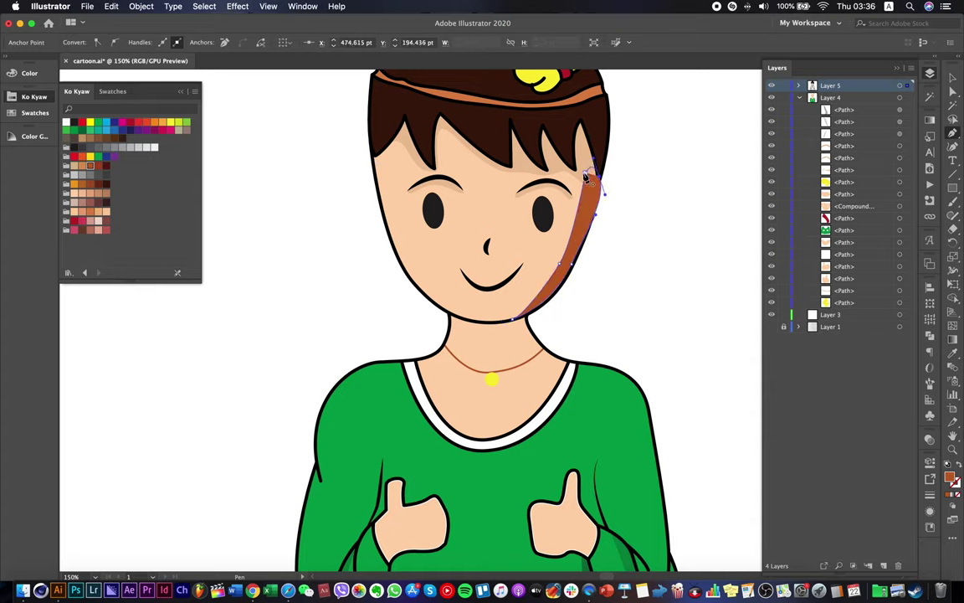
{"action": "left_click", "coordinate": [586, 177]}
Match the face shadow's fill to the tan shadow under the hair with the Eyedropper and deselect it.
{"action": "key", "text": "i"}
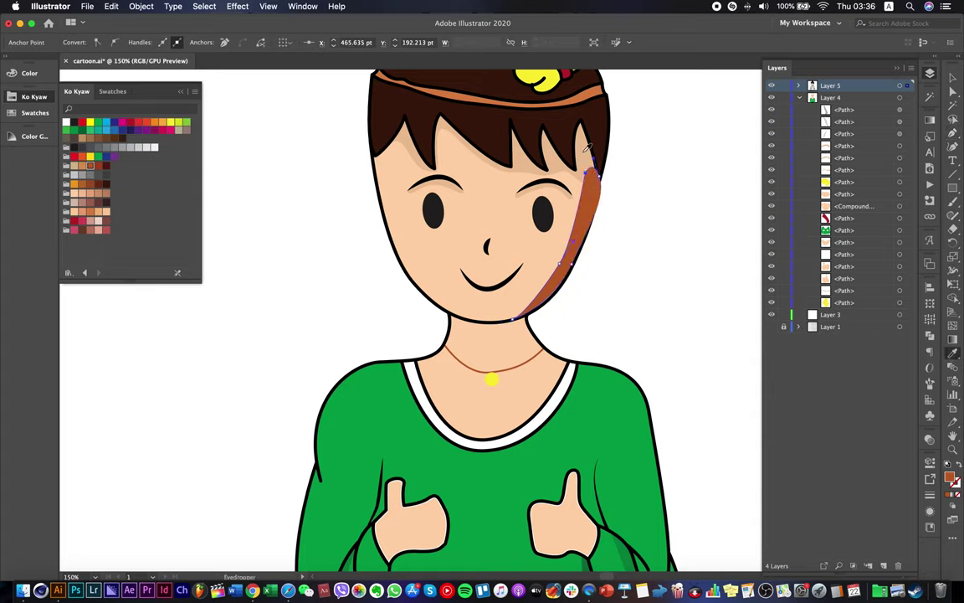
{"action": "left_click", "coordinate": [588, 147]}
{"action": "key", "text": "a"}
{"action": "key", "text": "ctrl+shift+a"}
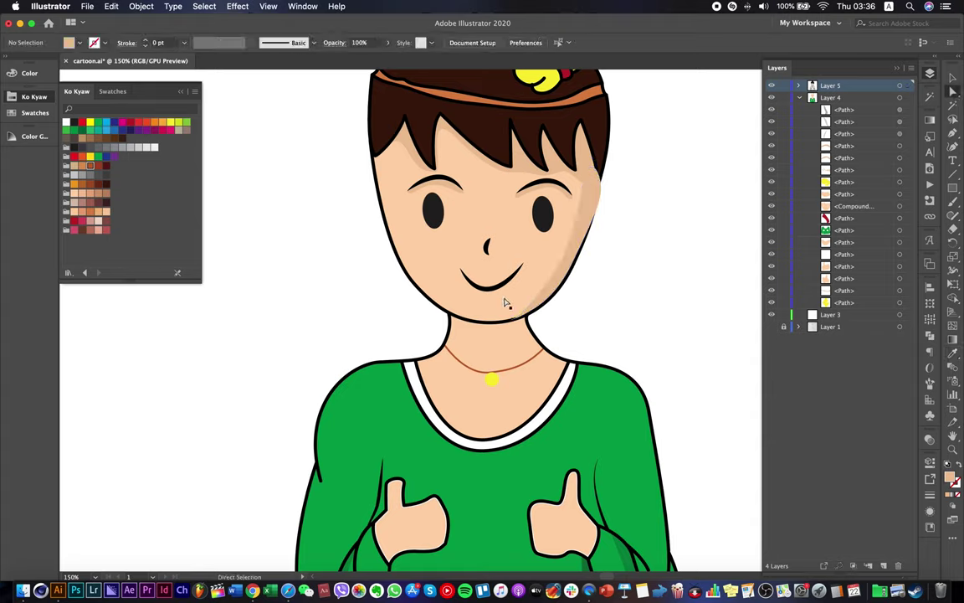
Smooth the face shadow's inner edge by shifting its cheek anchor and lengthening the direction handle, then deselect it.
{"action": "left_click", "coordinate": [557, 273]}
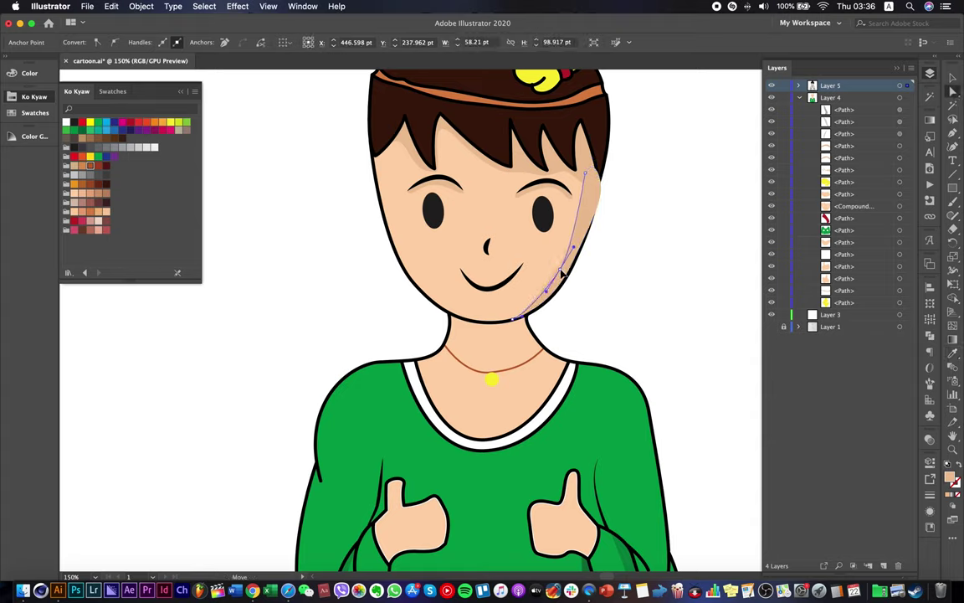
{"action": "left_click", "coordinate": [575, 251]}
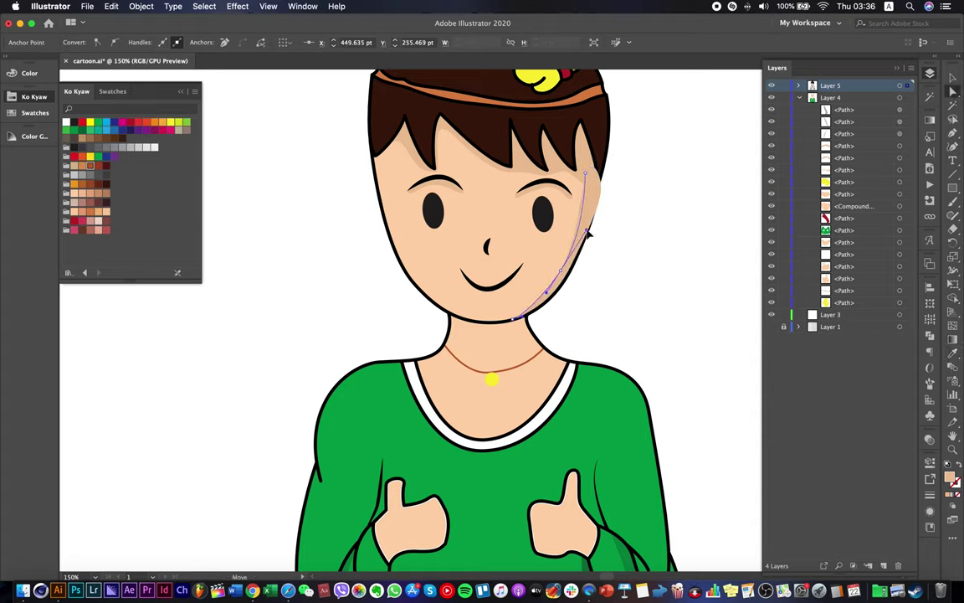
{"action": "mouse_move", "coordinate": [589, 235]}
{"action": "left_mouse_down"}
{"action": "mouse_move", "coordinate": [574, 282]}
{"action": "mouse_move", "coordinate": [588, 323]}
{"action": "left_mouse_up"}
{"action": "left_click", "coordinate": [623, 297]}
Move the face shadow off the line-art layer onto a new layer directly above Layer 4, keeping its position, and deselect it.
{"action": "left_click", "coordinate": [593, 225]}
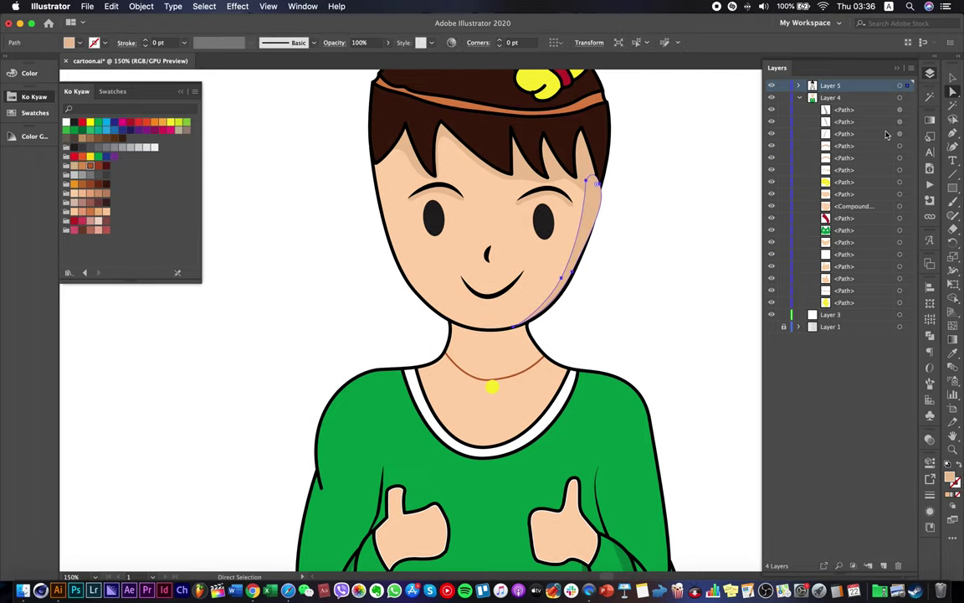
{"action": "left_click", "coordinate": [800, 85]}
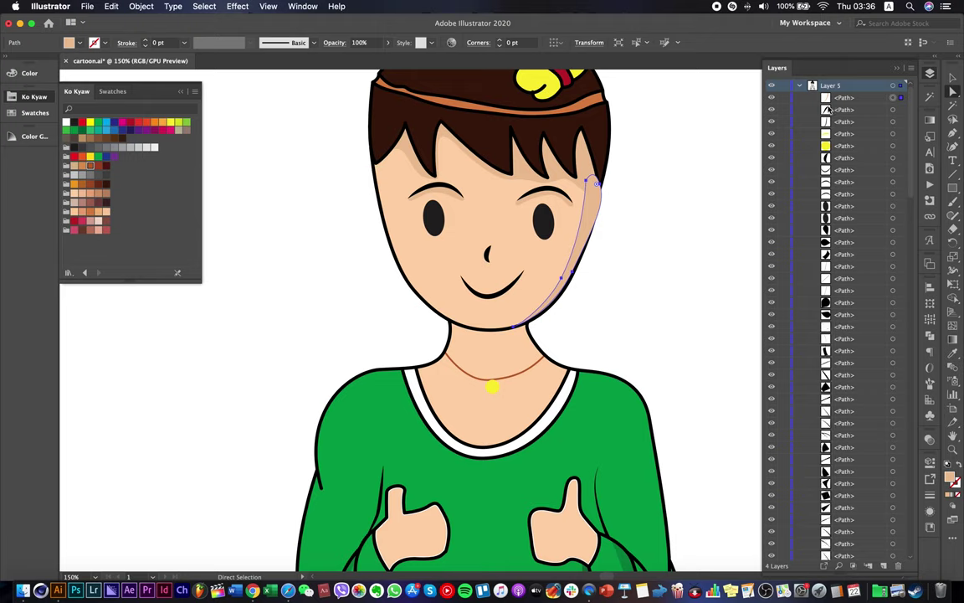
{"action": "left_click", "coordinate": [613, 227]}
{"action": "left_click", "coordinate": [591, 211]}
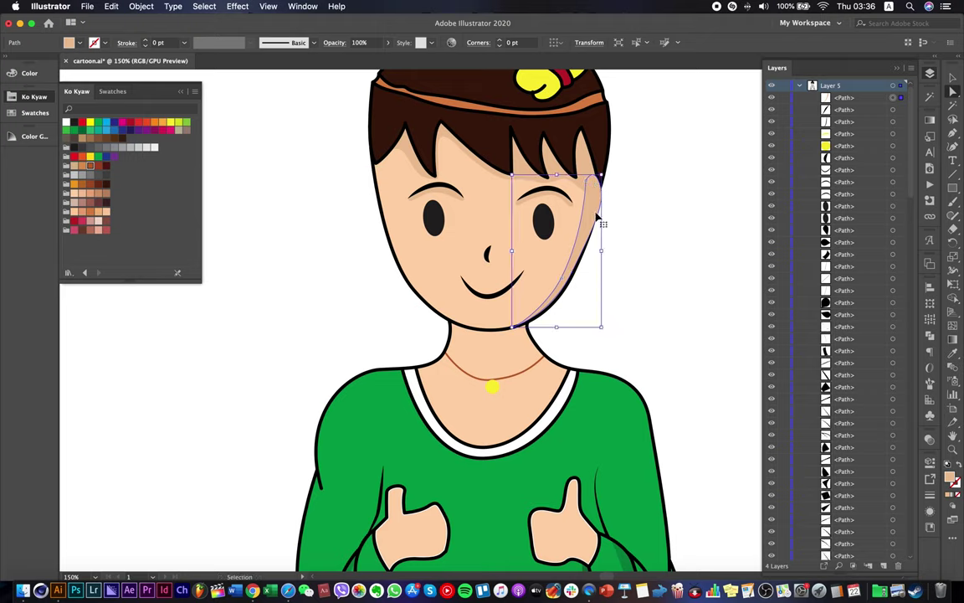
{"action": "key", "text": "super+x"}
{"action": "left_click", "coordinate": [800, 85]}
{"action": "left_click", "coordinate": [799, 97]}
{"action": "left_click", "coordinate": [863, 99]}
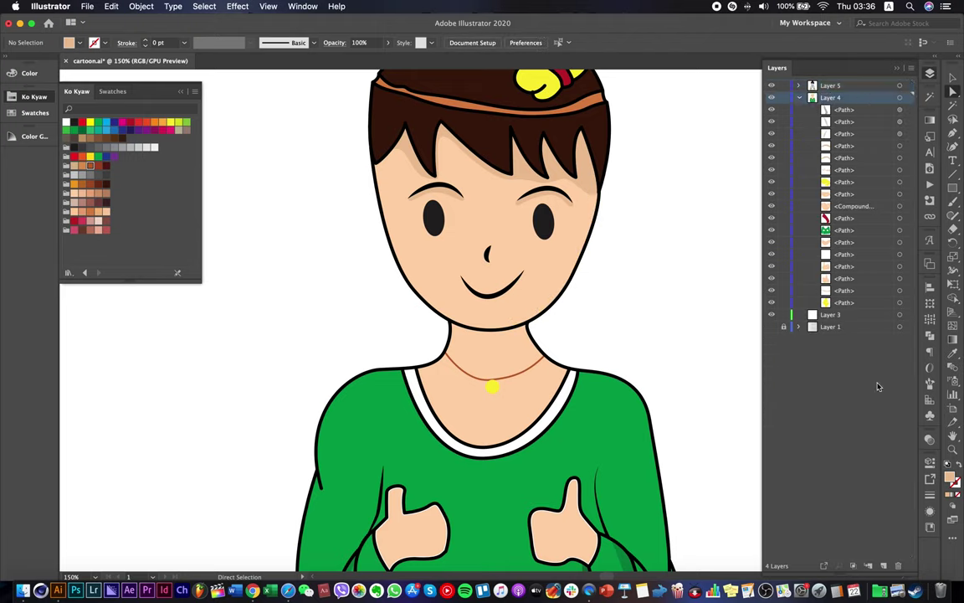
{"action": "left_click", "coordinate": [884, 566]}
{"action": "key", "text": "super+f"}
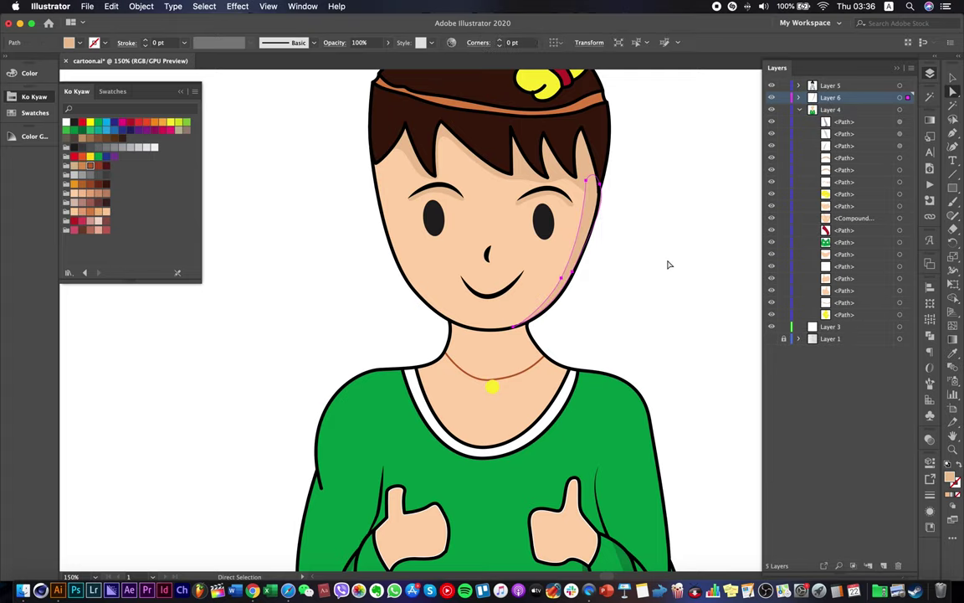
{"action": "left_click", "coordinate": [667, 262]}
Draw a closed shadow shape with the Pen tool along the left side of the face, from the hair down to the chin.
{"action": "scroll", "coordinate": [646, 282], "scroll_direction": "left", "scroll_amount": 3}
{"action": "scroll", "coordinate": [646, 281], "scroll_direction": "up", "scroll_amount": 1}
{"action": "key", "text": "p"}
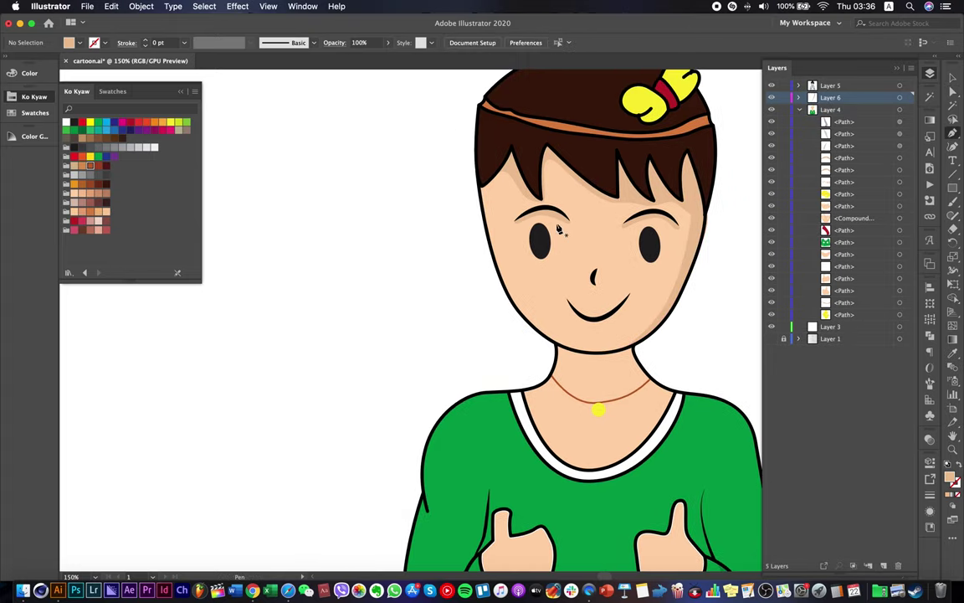
{"action": "left_click", "coordinate": [495, 171]}
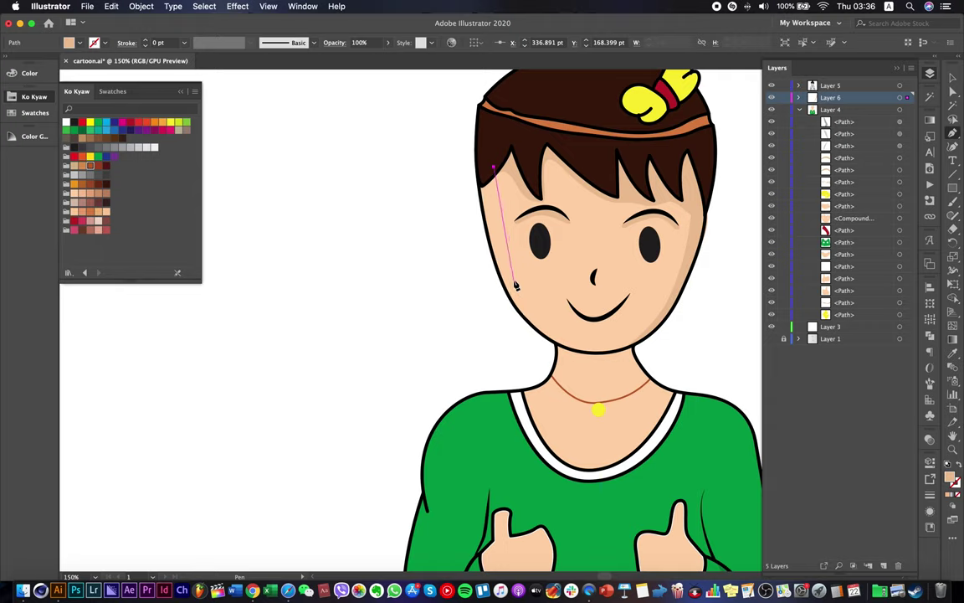
{"action": "left_click_drag", "start_coordinate": [532, 313], "coordinate": [576, 355]}
{"action": "left_click", "coordinate": [566, 348], "text": "alt"}
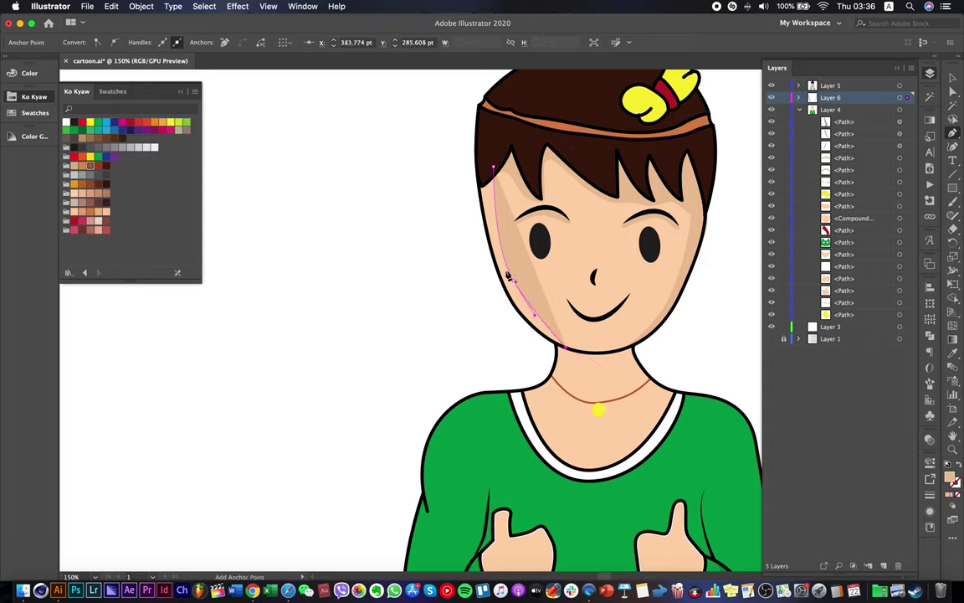
{"action": "left_click_drag", "start_coordinate": [495, 262], "coordinate": [474, 185]}
{"action": "left_click", "coordinate": [492, 166]}
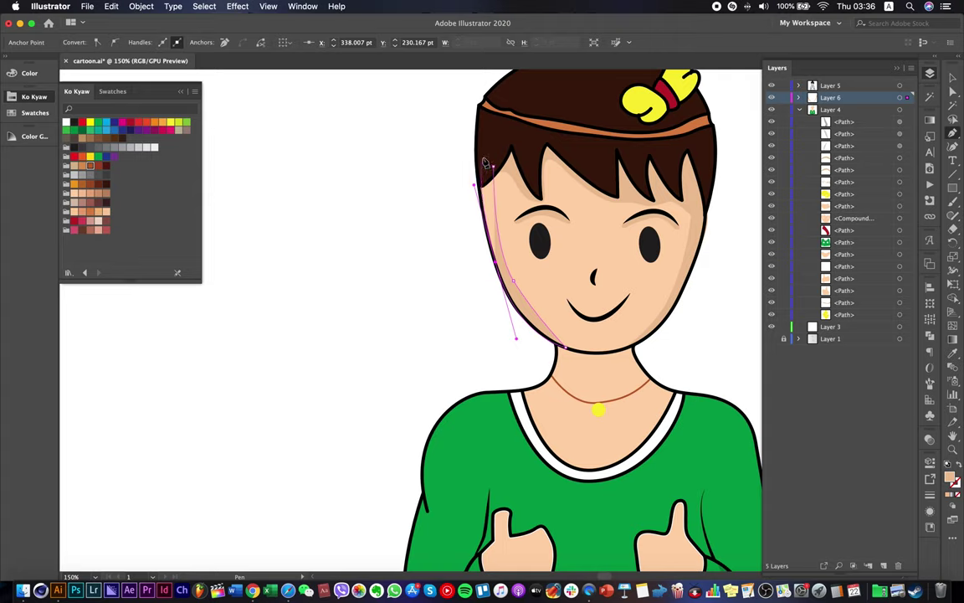
{"action": "left_click", "coordinate": [481, 155]}
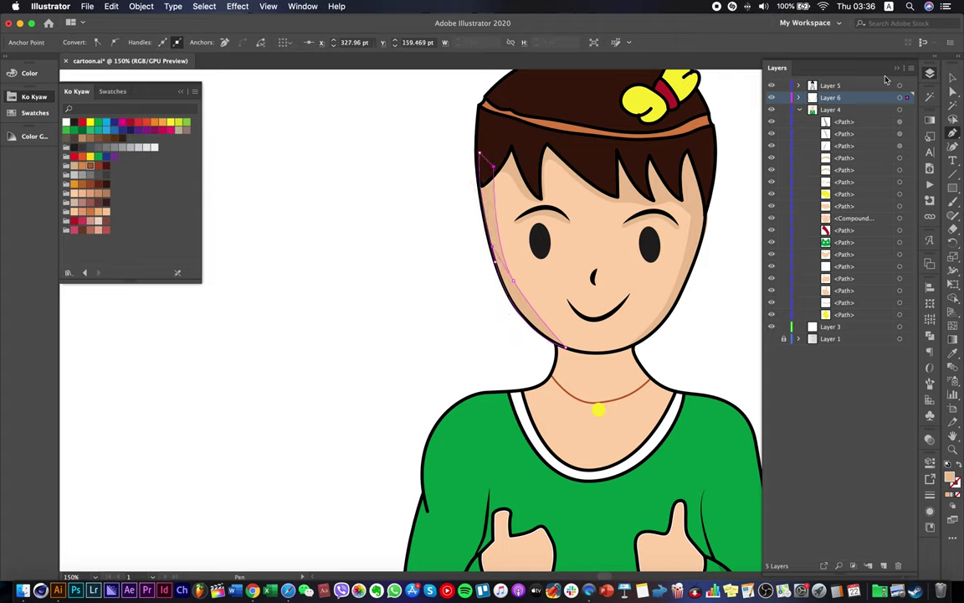
Adjust the cheek anchor's direction handle on the left face shadow's inner edge, deselect the shape and save the file.
{"action": "key", "text": "a"}
{"action": "left_click", "coordinate": [538, 323]}
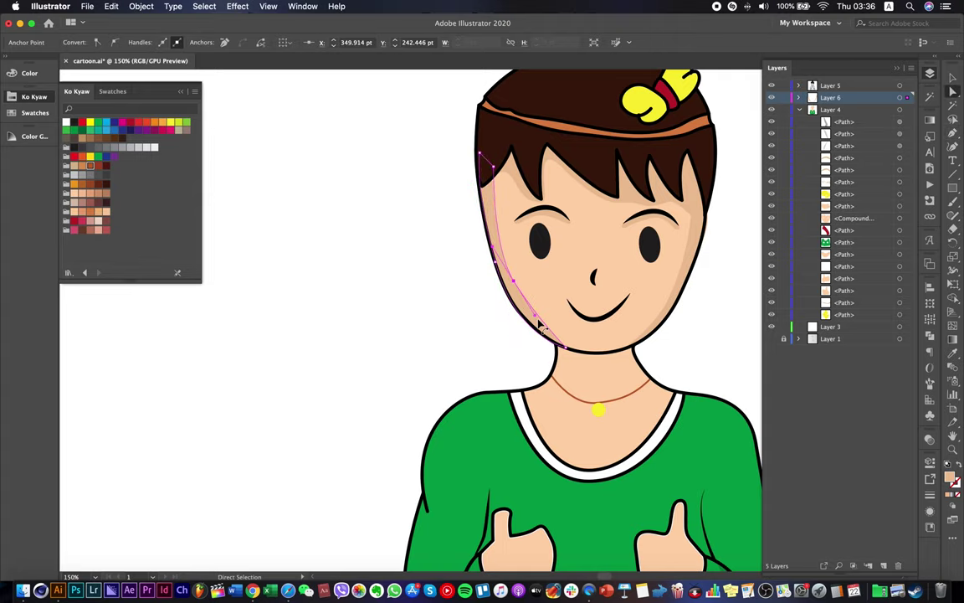
{"action": "left_click_drag", "start_coordinate": [536, 320], "coordinate": [536, 329]}
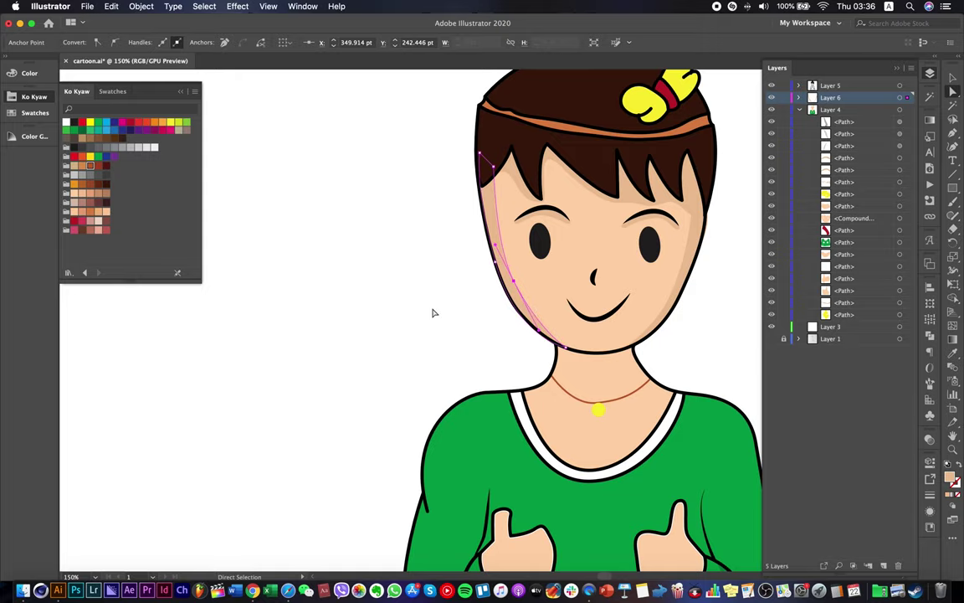
{"action": "left_click", "coordinate": [448, 335]}
{"action": "key", "text": "super+0"}
{"action": "key", "text": "super+s"}
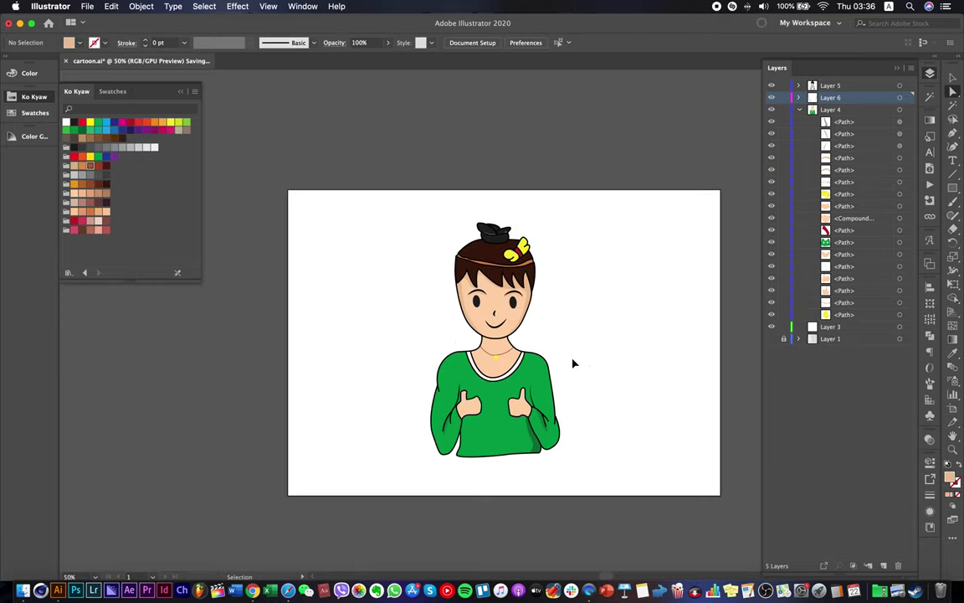
Extend the left face shadow's lower tip along the chin, smooth its inner curve with the cheek anchor and handle, and save.
{"action": "scroll", "coordinate": [479, 328], "scroll_direction": "up", "scroll_amount": 8}
{"action": "scroll", "coordinate": [496, 373], "scroll_direction": "down", "scroll_amount": 5}
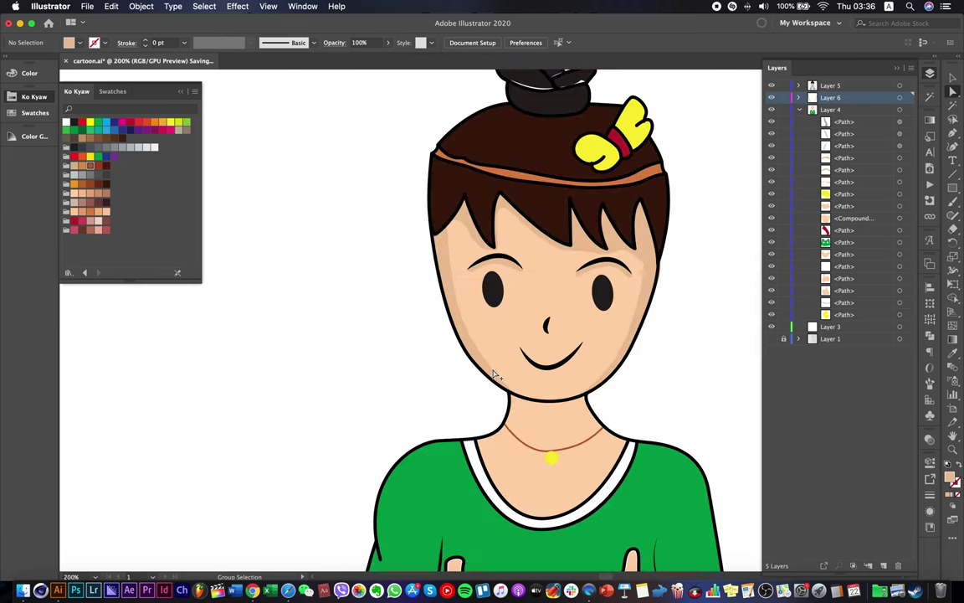
{"action": "left_click", "coordinate": [499, 379]}
{"action": "left_click_drag", "start_coordinate": [519, 396], "coordinate": [555, 400]}
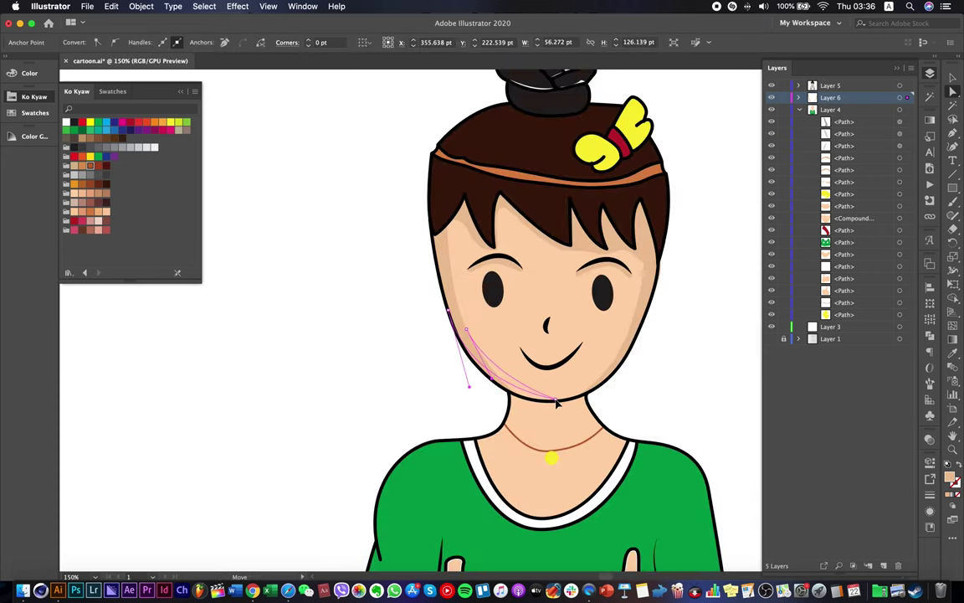
{"action": "left_click_drag", "start_coordinate": [470, 387], "coordinate": [506, 410]}
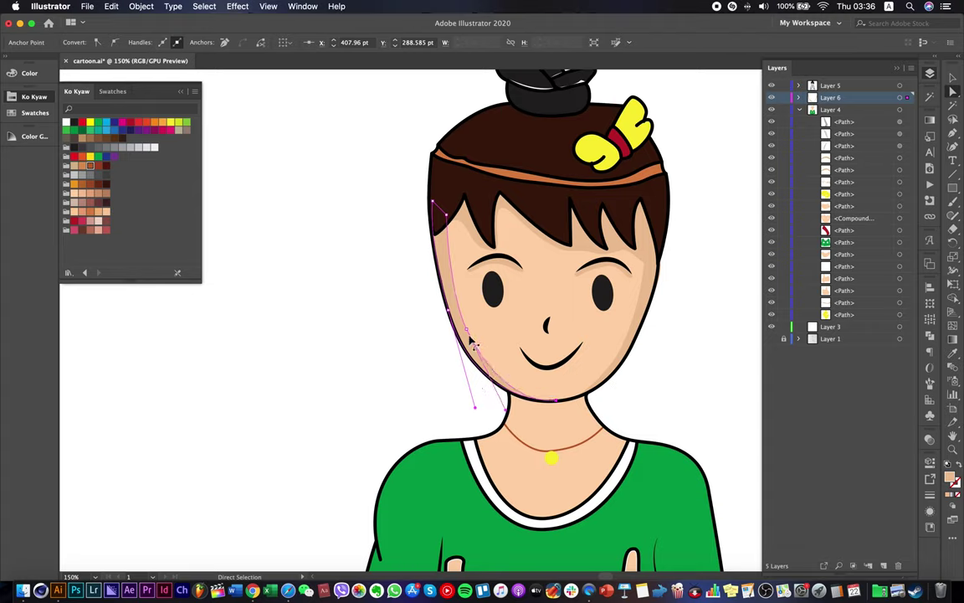
{"action": "left_click_drag", "start_coordinate": [466, 329], "coordinate": [467, 332]}
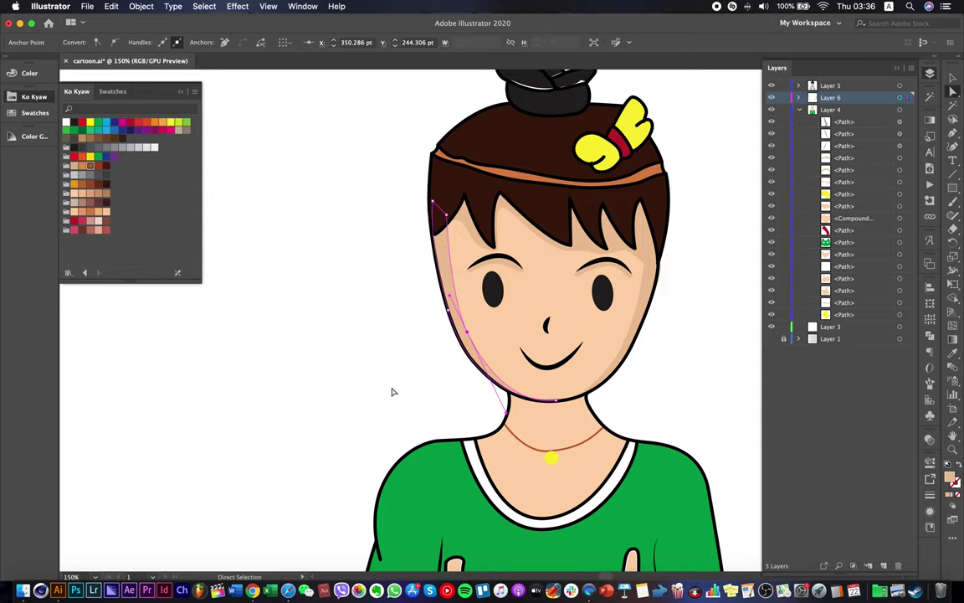
{"action": "left_click", "coordinate": [393, 392]}
{"action": "key", "text": "super+s"}
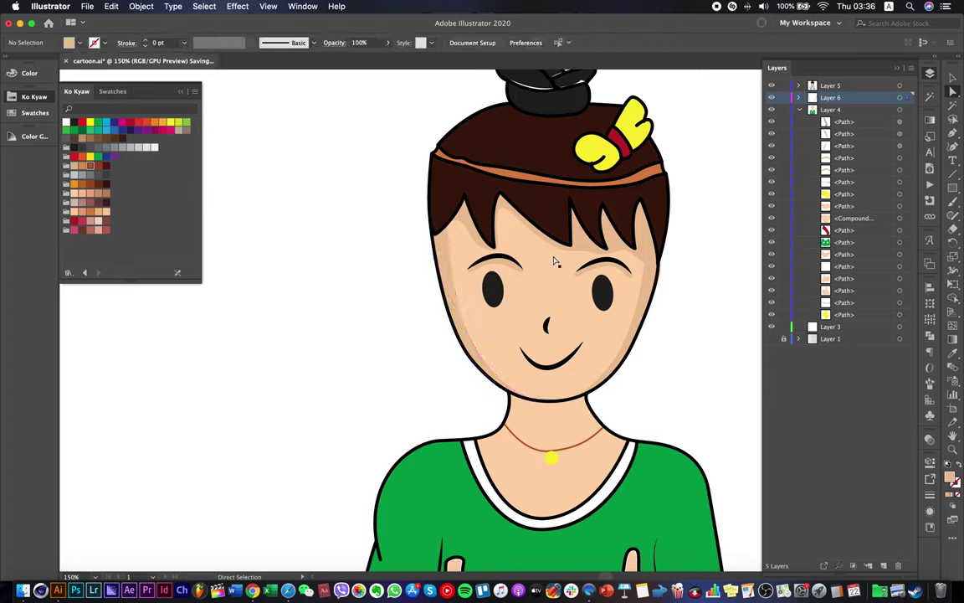
Reshape the hair shadow's curve beneath the long middle strand of the fringe, deselect it and save the file.
{"action": "left_click", "coordinate": [568, 250]}
{"action": "left_click_drag", "start_coordinate": [570, 250], "coordinate": [535, 241]}
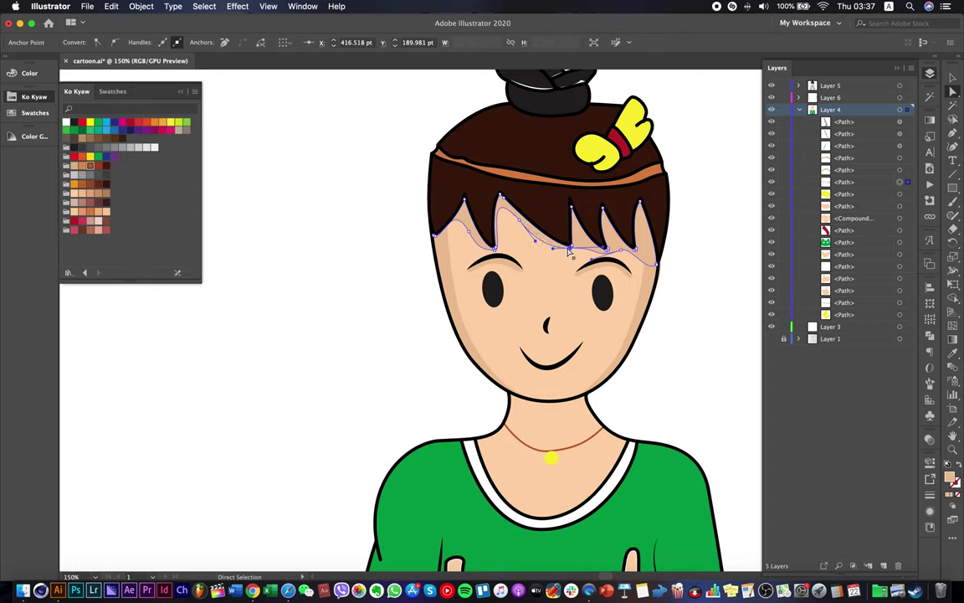
{"action": "left_click", "coordinate": [528, 227]}
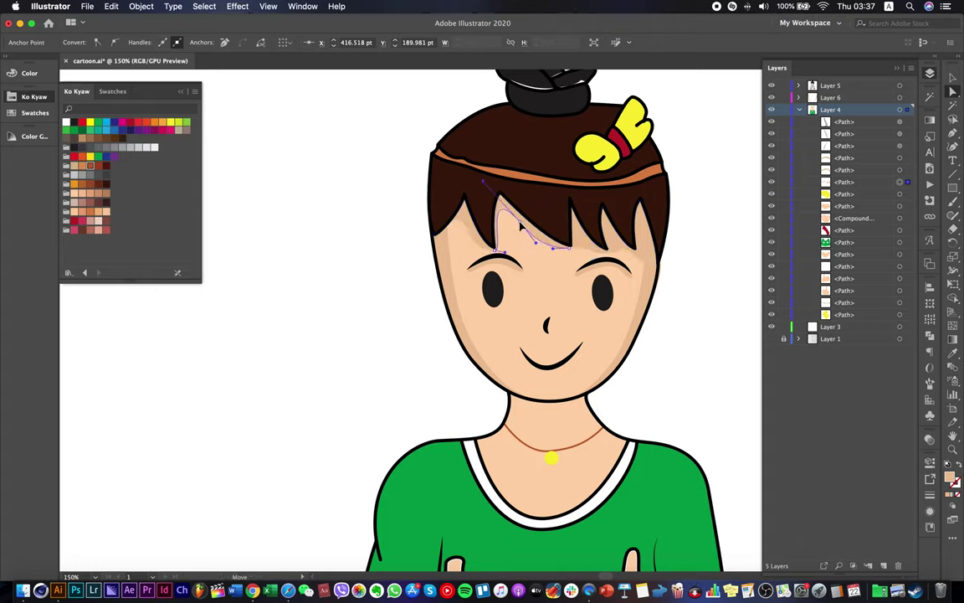
{"action": "left_click", "coordinate": [693, 262]}
{"action": "key", "text": "v"}
{"action": "key", "text": "super+minus"}
{"action": "key", "text": "super+minus"}
{"action": "key", "text": "super+minus"}
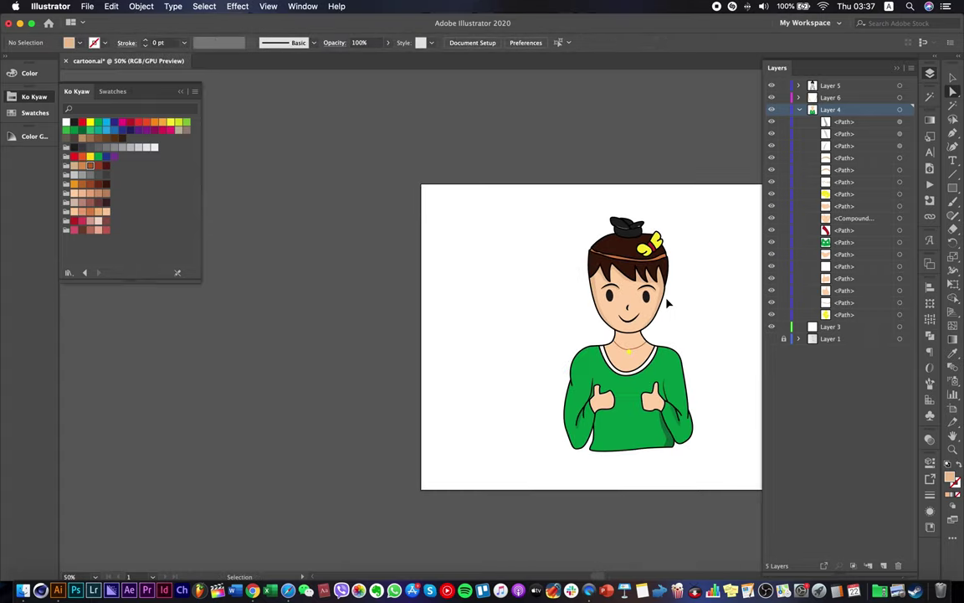
{"action": "key", "text": "super+s"}
Draw a small closed tan shadow with the Pen tool along the right side of the nose, deselect it and save.
{"action": "key", "text": "super+equal"}
{"action": "key", "text": "super+equal"}
{"action": "key", "text": "super+equal"}
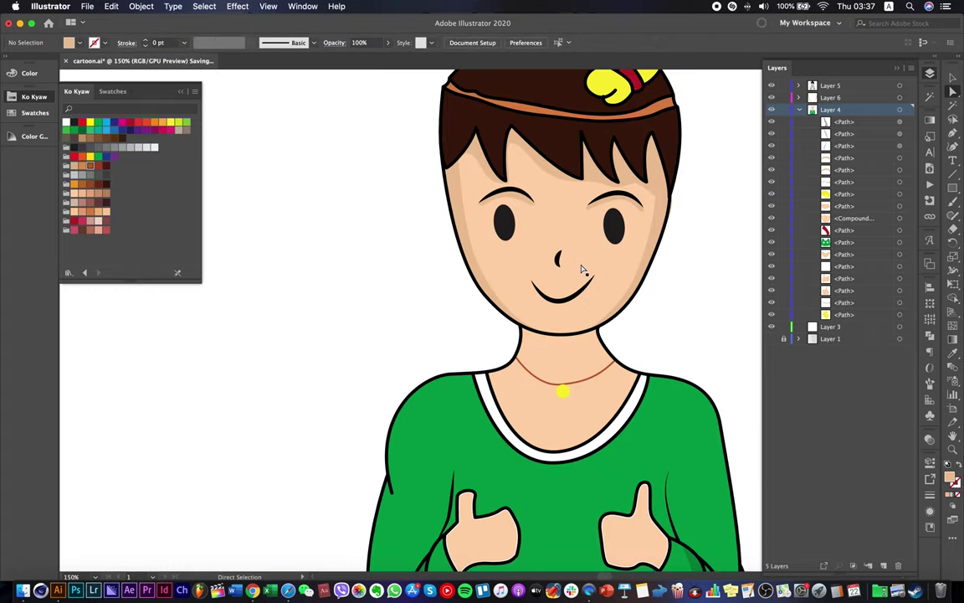
{"action": "key", "text": "a"}
{"action": "left_click", "coordinate": [955, 137]}
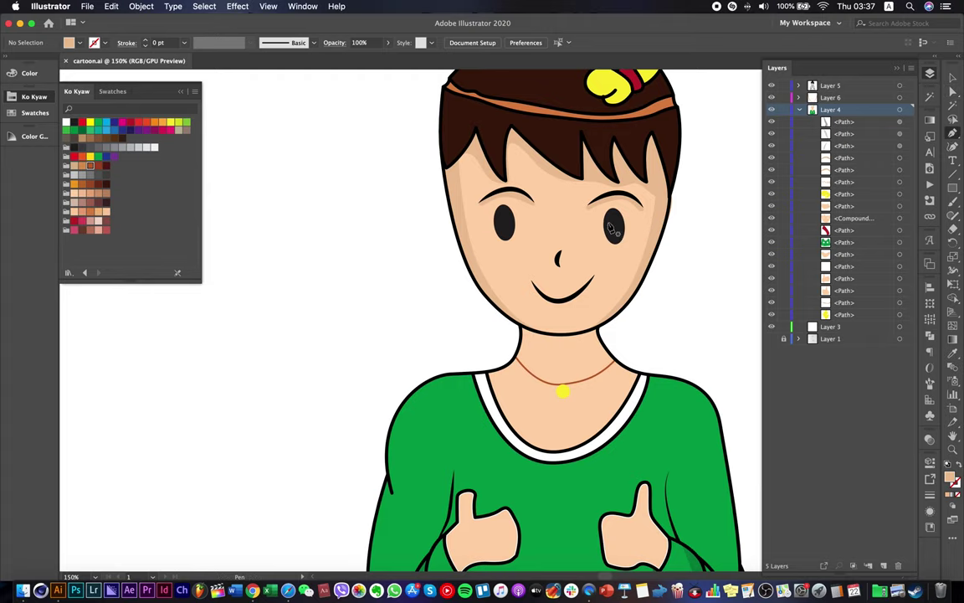
{"action": "key", "text": "super+equal"}
{"action": "key", "text": "super+equal"}
{"action": "left_click", "coordinate": [551, 236]}
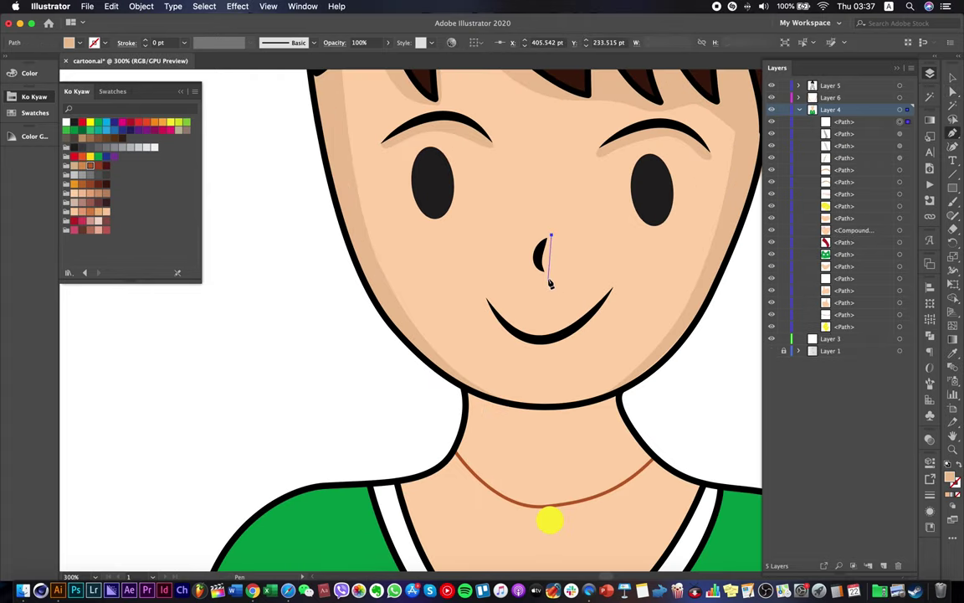
{"action": "left_click_drag", "start_coordinate": [548, 275], "coordinate": [578, 293]}
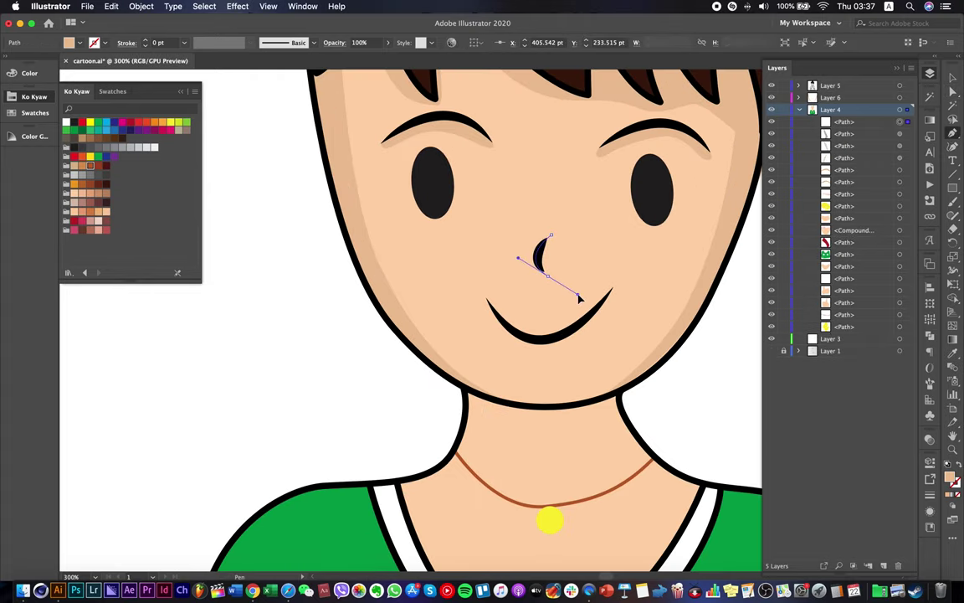
{"action": "left_click", "coordinate": [551, 237]}
{"action": "key", "text": "a"}
{"action": "left_click", "coordinate": [331, 343]}
{"action": "key", "text": "super+0"}
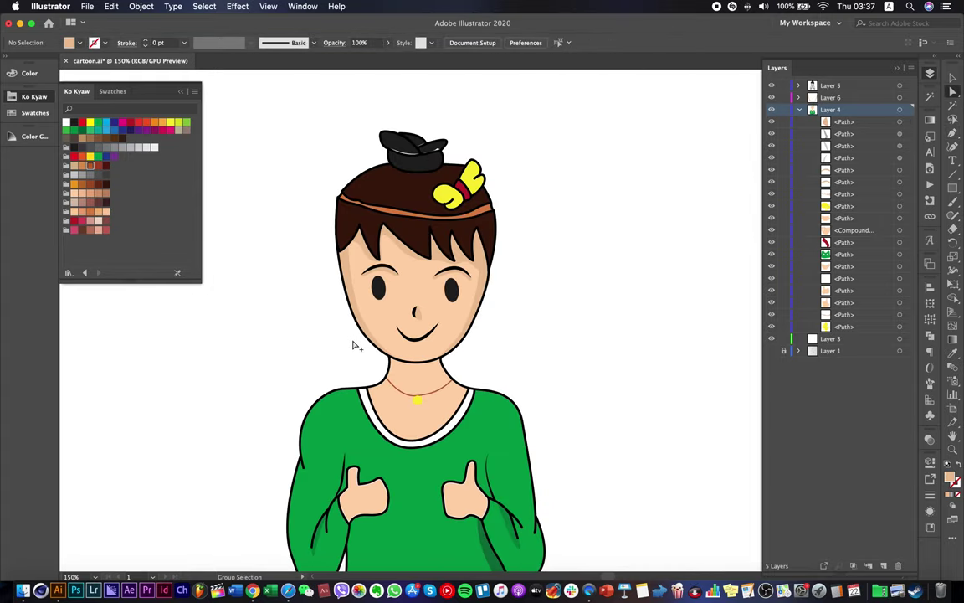
{"action": "key", "text": "super+s"}
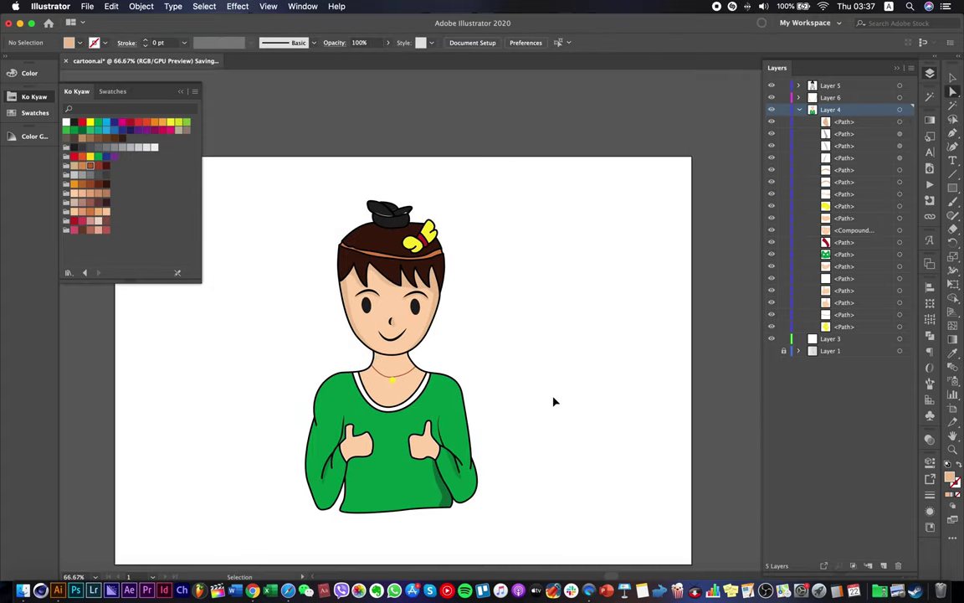
{"action": "key", "text": "ctrl+Left"}
{"action": "key", "text": "ctrl+Right"}
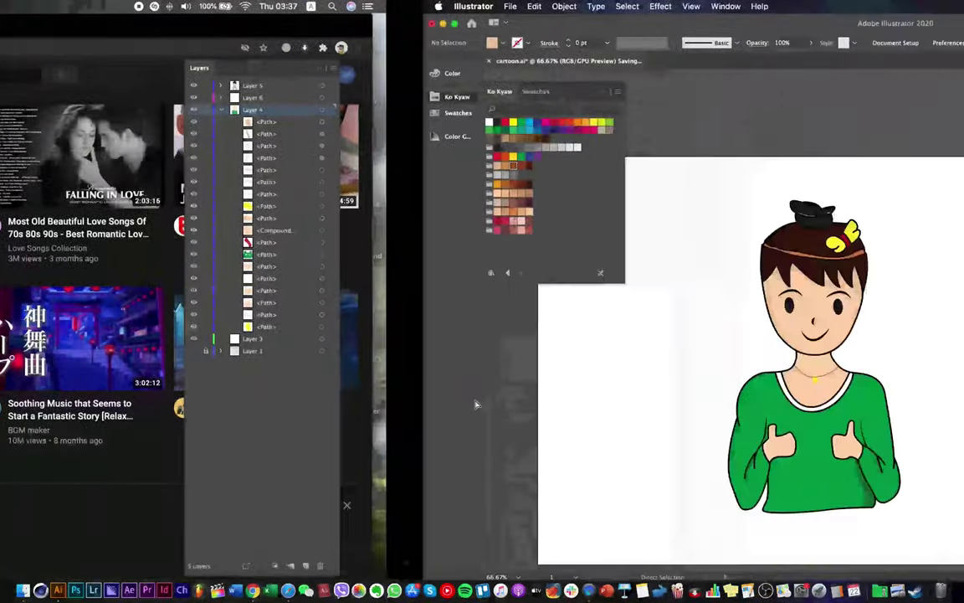
Recolor the fringe with the black swatch and deselect it.
{"action": "scroll", "coordinate": [394, 264], "scroll_direction": "up", "scroll_amount": 3}
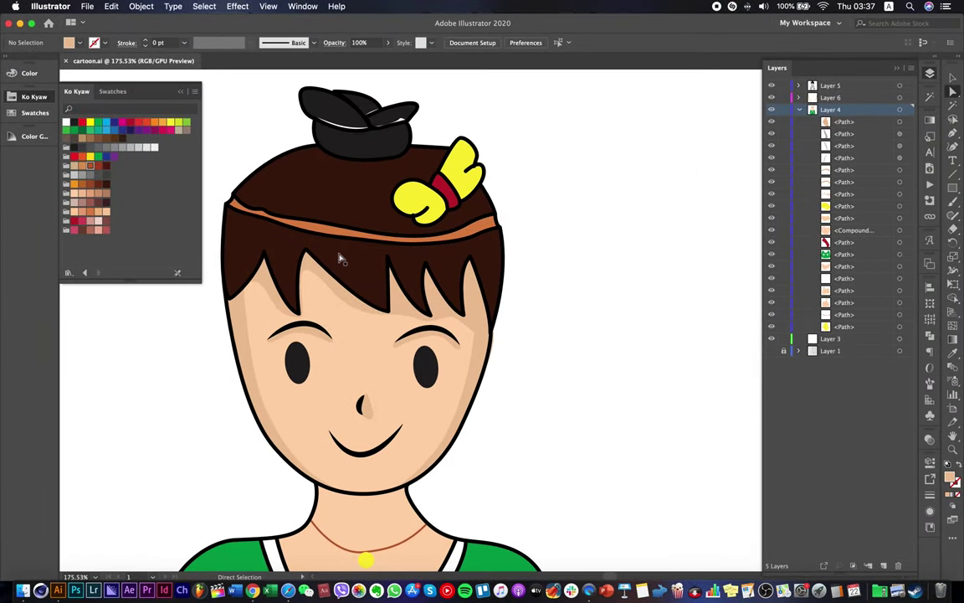
{"action": "left_click", "coordinate": [460, 291]}
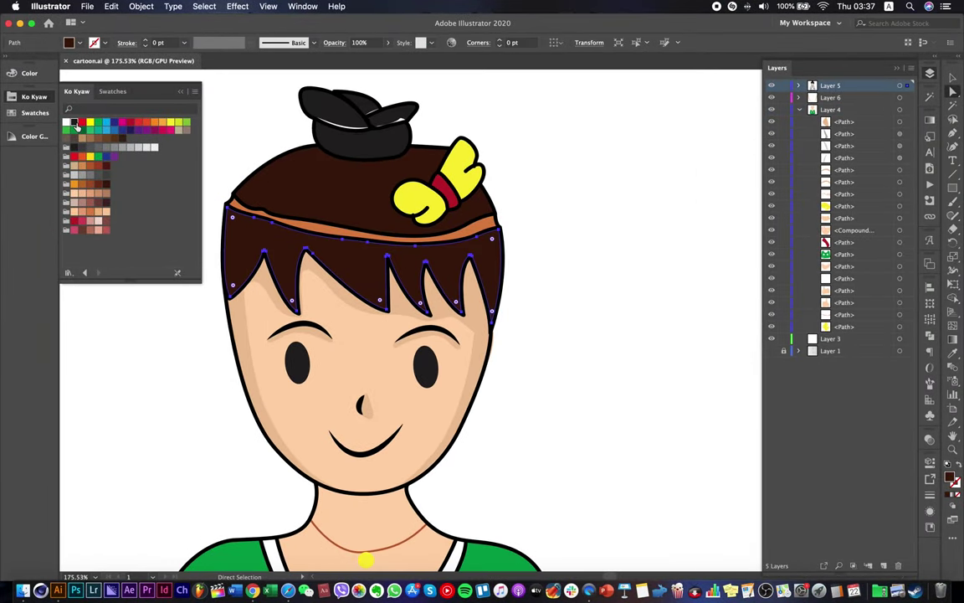
{"action": "left_click", "coordinate": [76, 125]}
{"action": "left_click", "coordinate": [531, 232]}
Recolor the crown hair above the headband with a dark gray swatch and deselect it.
{"action": "left_click", "coordinate": [380, 217]}
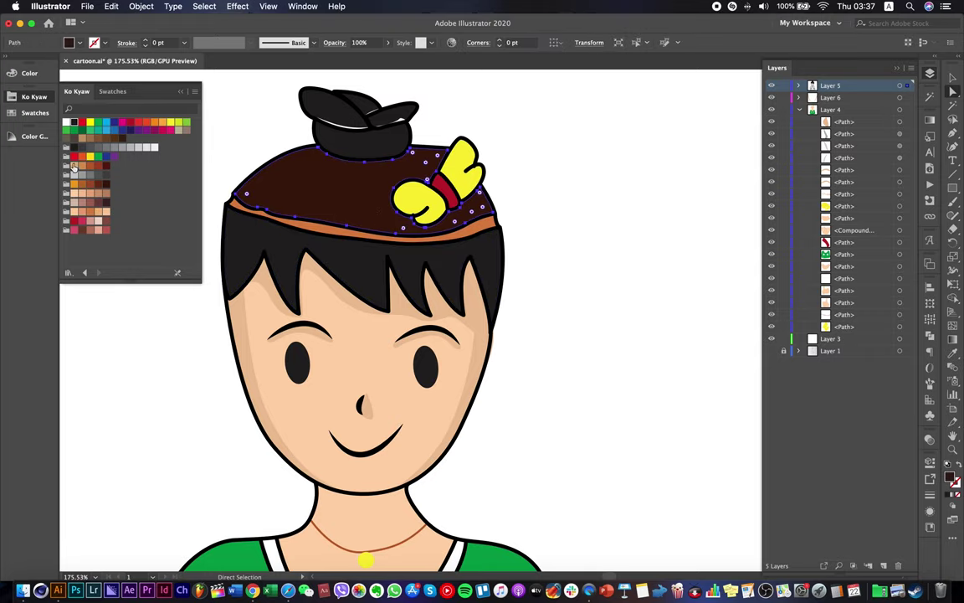
{"action": "left_click", "coordinate": [81, 148]}
{"action": "left_click", "coordinate": [544, 241]}
{"action": "scroll", "coordinate": [544, 241], "scroll_direction": "down", "scroll_amount": 4}
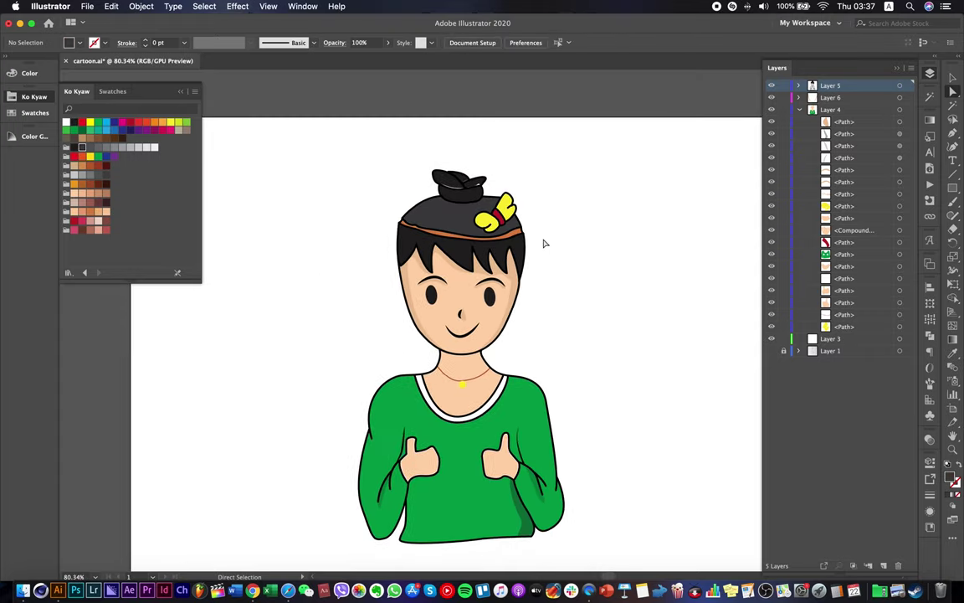
Darken the left lobe of the hair bun to pure black with the color picker and deselect it.
{"action": "scroll", "coordinate": [475, 190], "scroll_direction": "up", "scroll_amount": 4}
{"action": "left_click", "coordinate": [455, 185]}
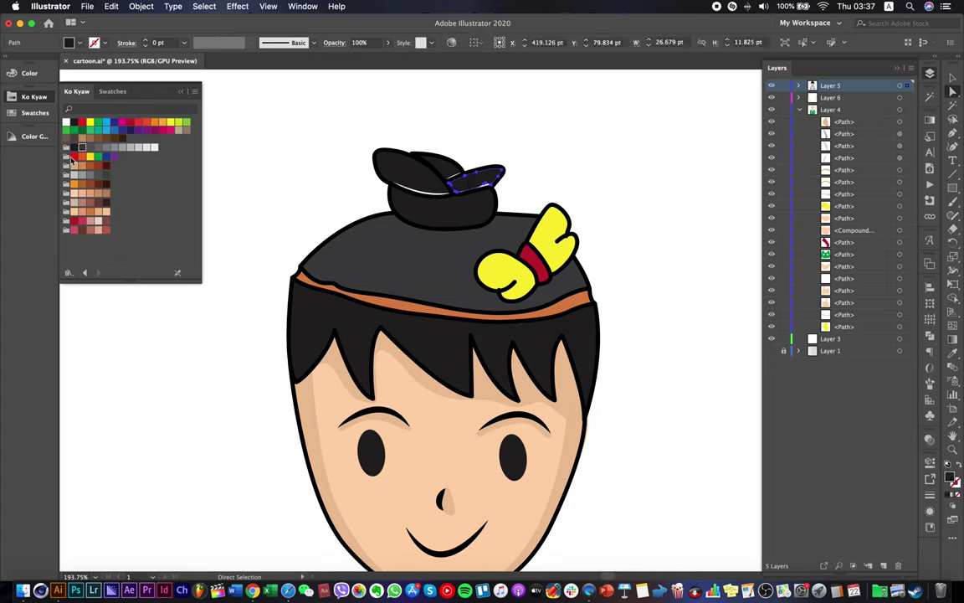
{"action": "left_click", "coordinate": [418, 182]}
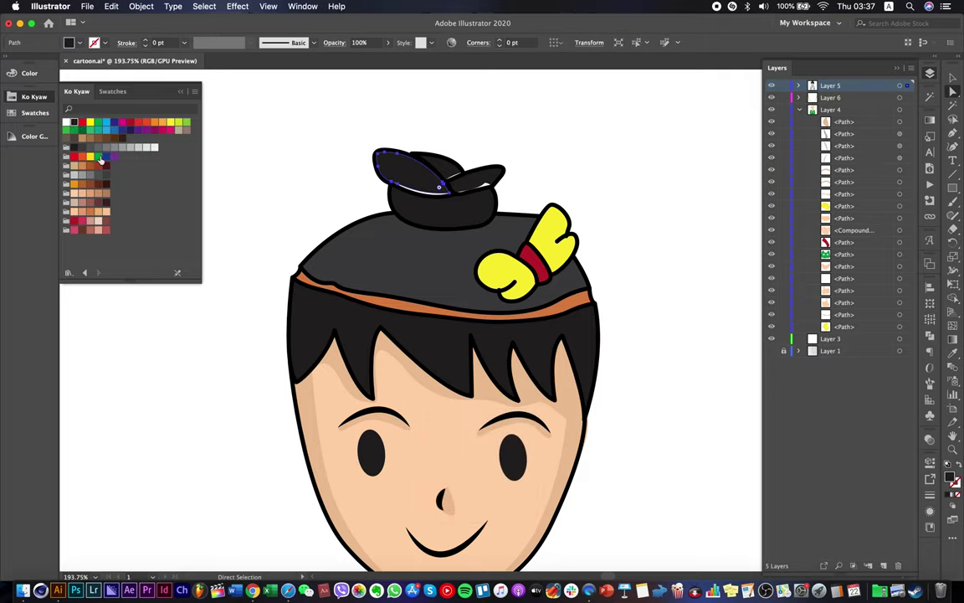
{"action": "double_click", "coordinate": [951, 477]}
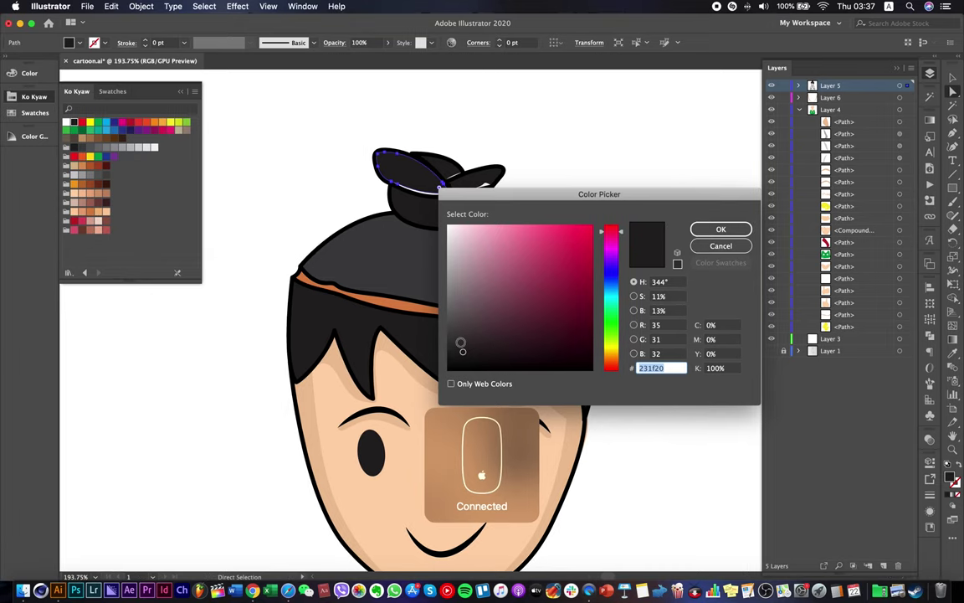
{"action": "left_click", "coordinate": [721, 229]}
{"action": "left_click", "coordinate": [561, 123]}
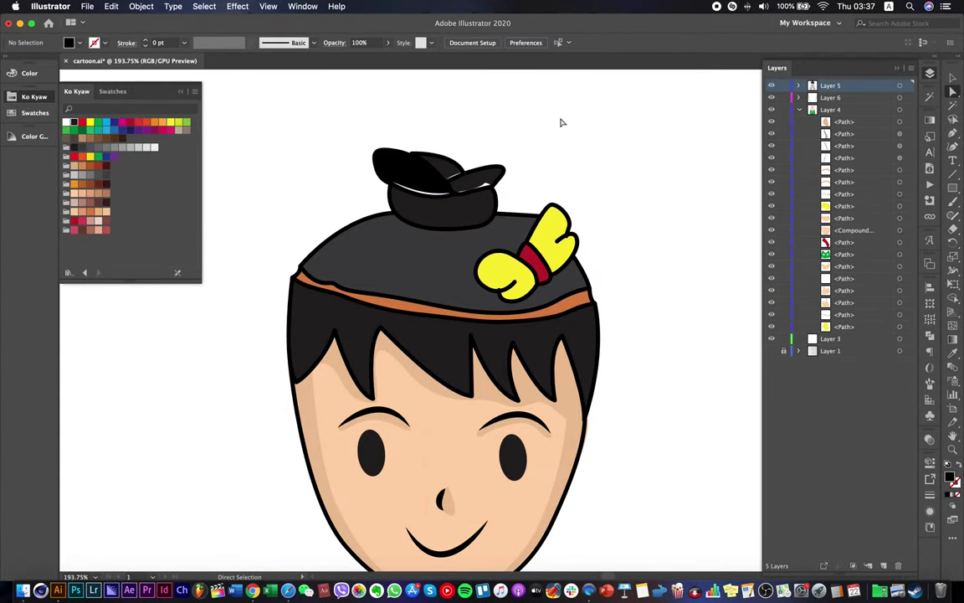
Recolor the crown hair above the headband with the black swatch and deselect it.
{"action": "scroll", "coordinate": [466, 178], "scroll_direction": "down", "scroll_amount": 5}
{"action": "left_click", "coordinate": [460, 229]}
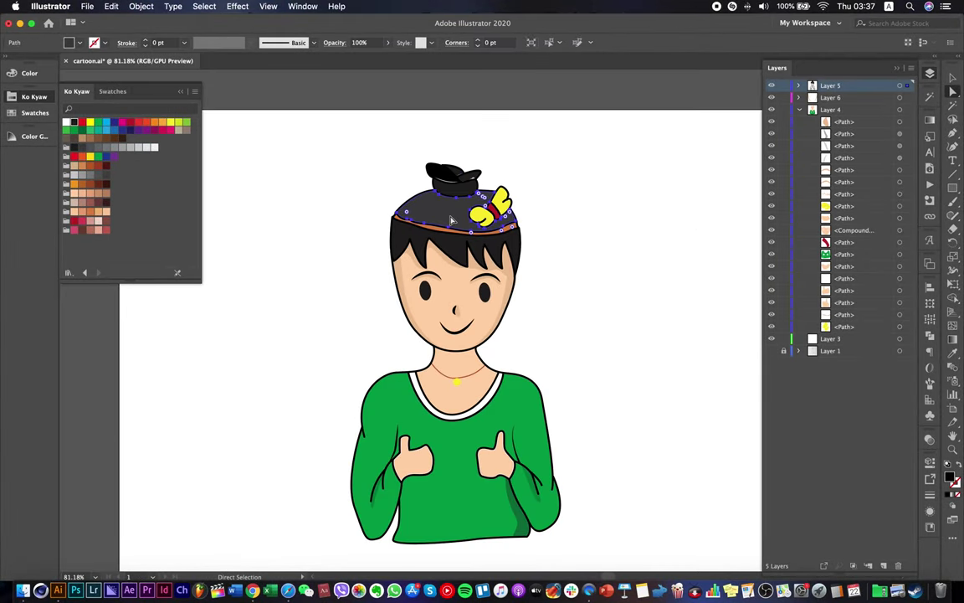
{"action": "left_click", "coordinate": [75, 148]}
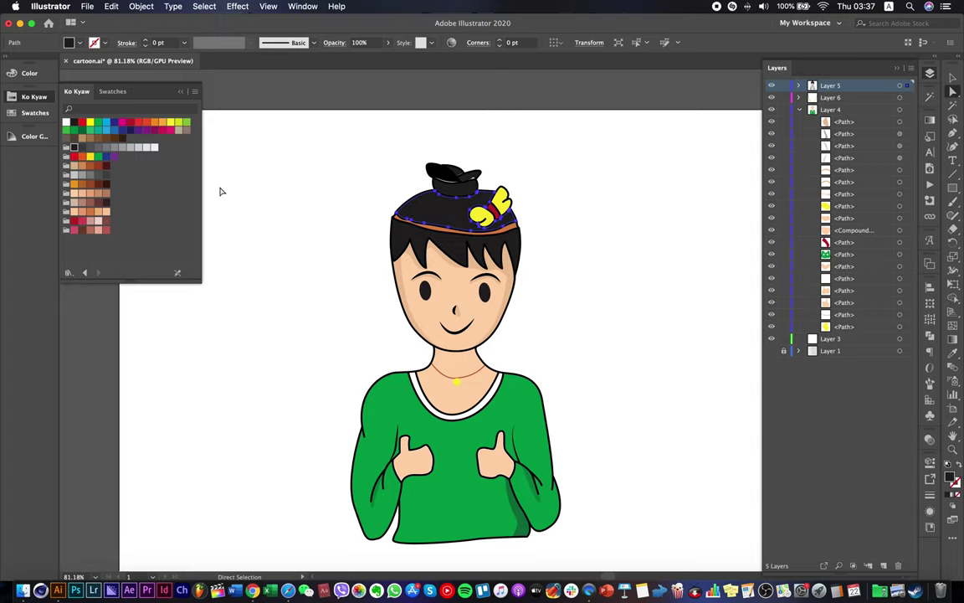
{"action": "left_click", "coordinate": [339, 217]}
Change the base of the hair bun to pure black (000000), deselect it and save the file.
{"action": "scroll", "coordinate": [429, 168], "scroll_direction": "up", "scroll_amount": 5}
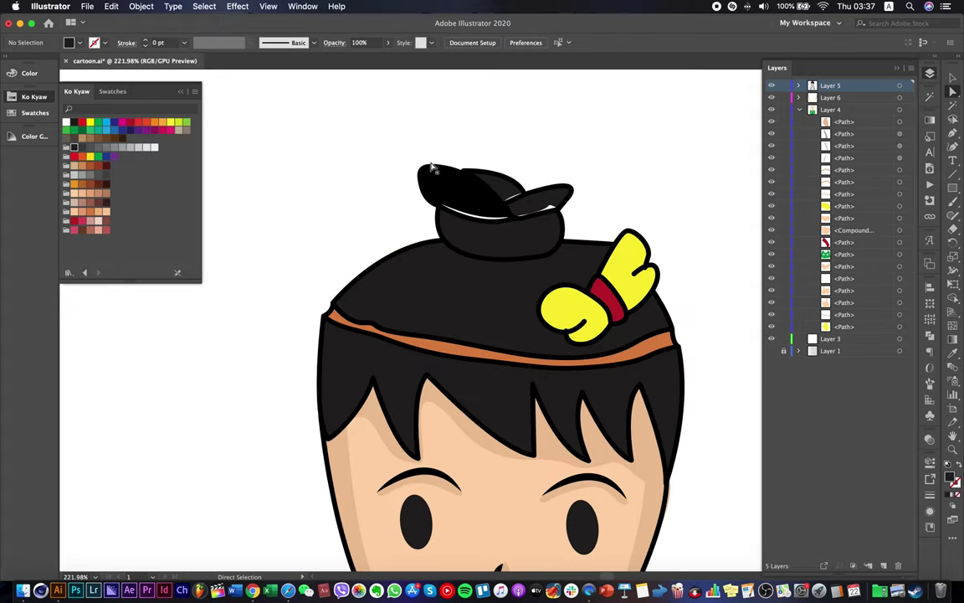
{"action": "left_click", "coordinate": [482, 233]}
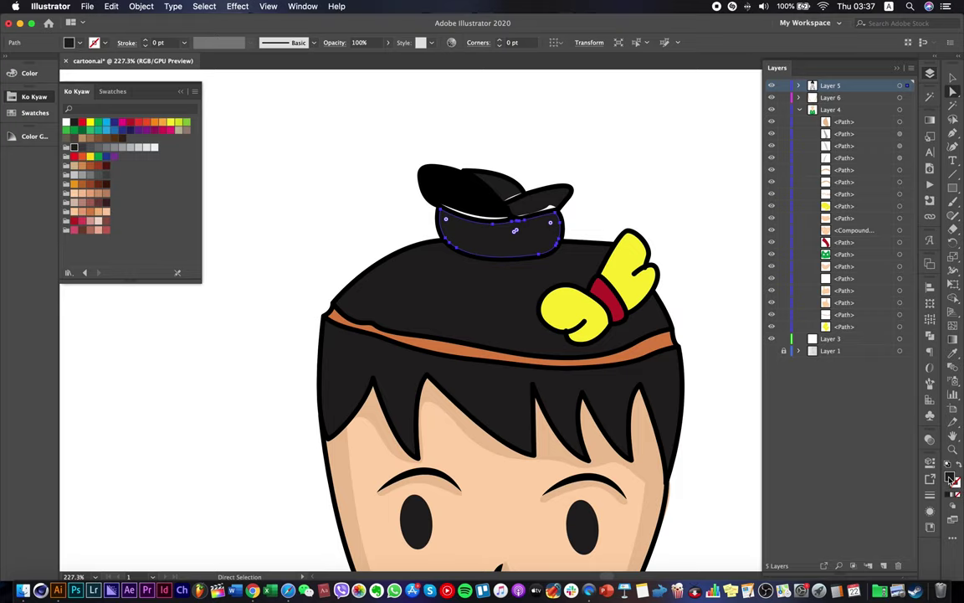
{"action": "double_click", "coordinate": [951, 477]}
{"action": "left_click_drag", "start_coordinate": [529, 338], "coordinate": [451, 372]}
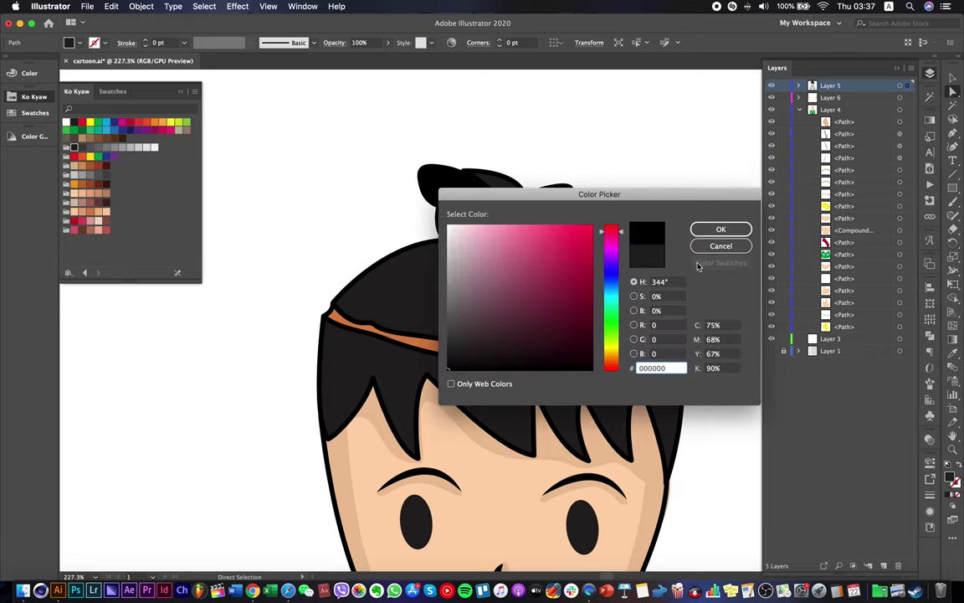
{"action": "left_click", "coordinate": [720, 230]}
{"action": "left_click", "coordinate": [571, 124]}
{"action": "scroll", "coordinate": [570, 124], "scroll_direction": "down", "scroll_amount": 5}
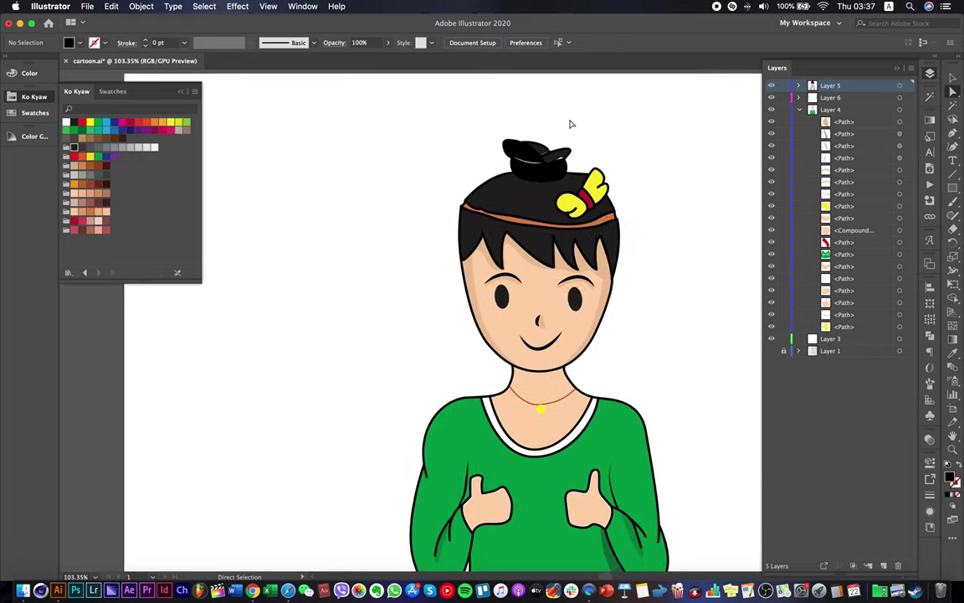
{"action": "scroll", "coordinate": [627, 167], "scroll_direction": "down", "scroll_amount": 3}
{"action": "key", "text": "super+s"}
Draw a closed black shadow shape with the Pen tool on the crown hair just beneath the bun.
{"action": "scroll", "coordinate": [598, 194], "scroll_direction": "up", "scroll_amount": 5}
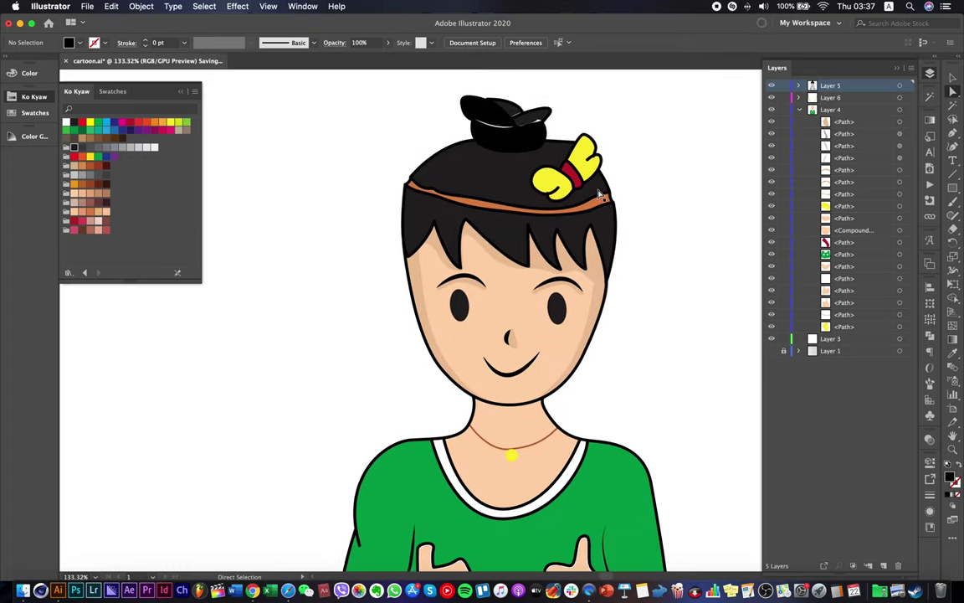
{"action": "scroll", "coordinate": [599, 194], "scroll_direction": "up", "scroll_amount": 5}
{"action": "key", "text": "p"}
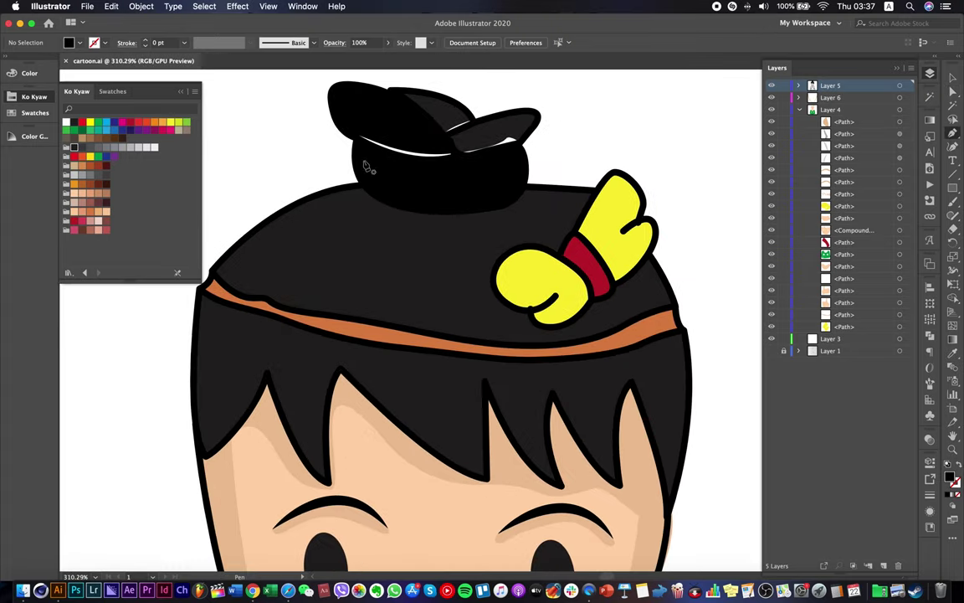
{"action": "left_click_drag", "start_coordinate": [343, 222], "coordinate": [342, 276]}
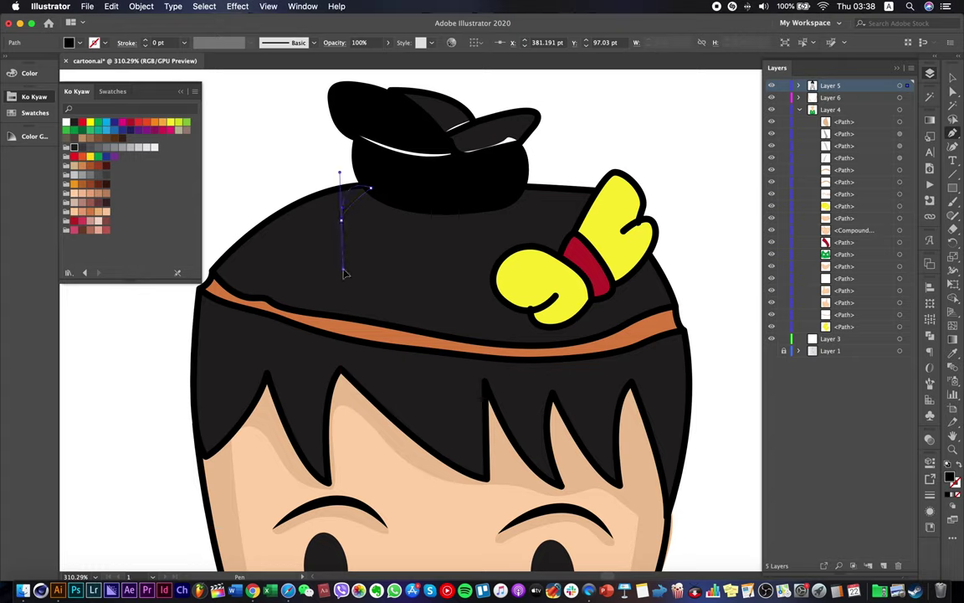
{"action": "left_click_drag", "start_coordinate": [420, 270], "coordinate": [524, 258]}
{"action": "left_click_drag", "start_coordinate": [558, 225], "coordinate": [479, 199]}
{"action": "left_click", "coordinate": [372, 189]}
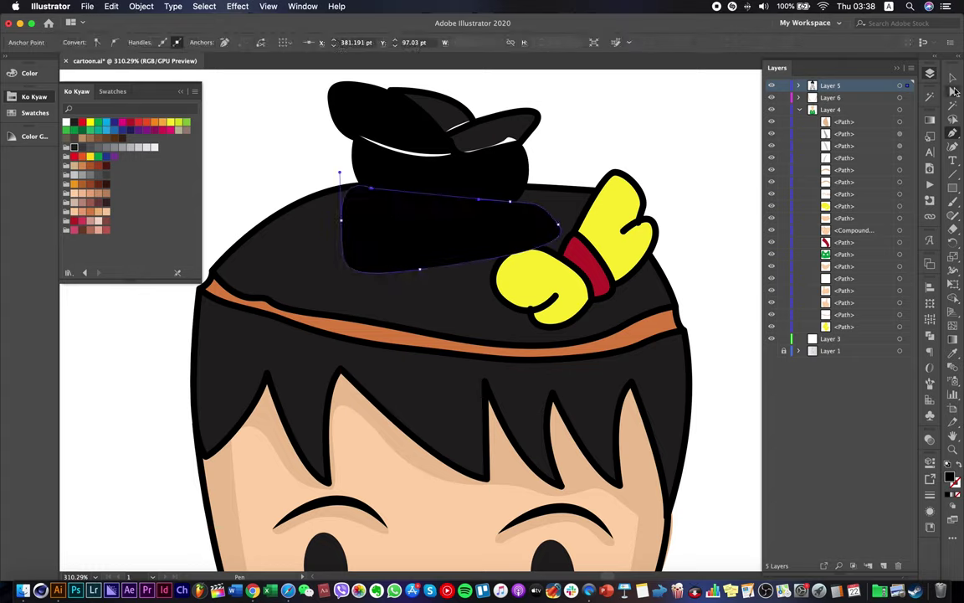
Try to move the black bun shadow out of Layer 5 into Layer 4, and undo it.
{"action": "left_click", "coordinate": [953, 93]}
{"action": "left_click", "coordinate": [606, 151]}
{"action": "left_click", "coordinate": [433, 253]}
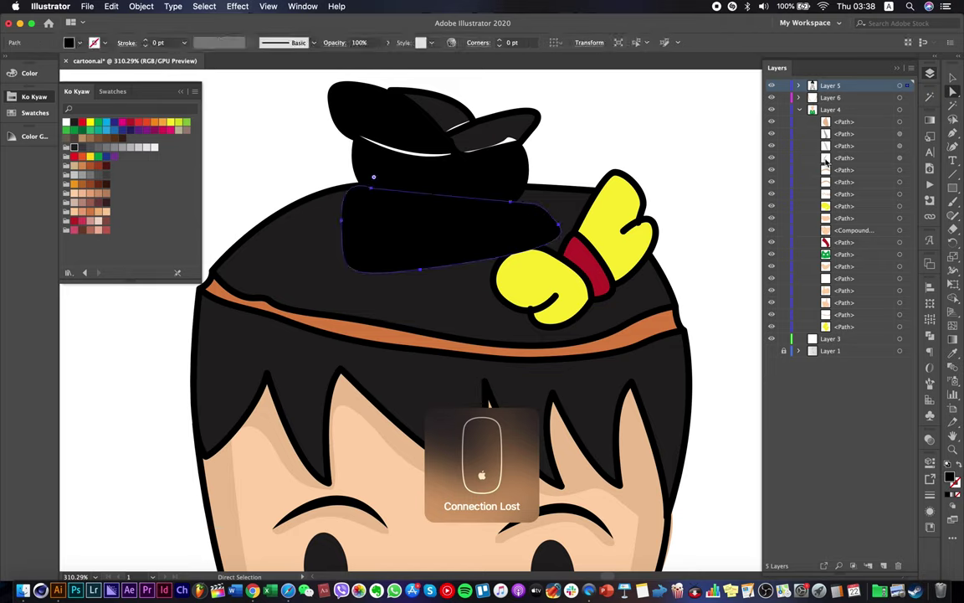
{"action": "key", "text": "Delete"}
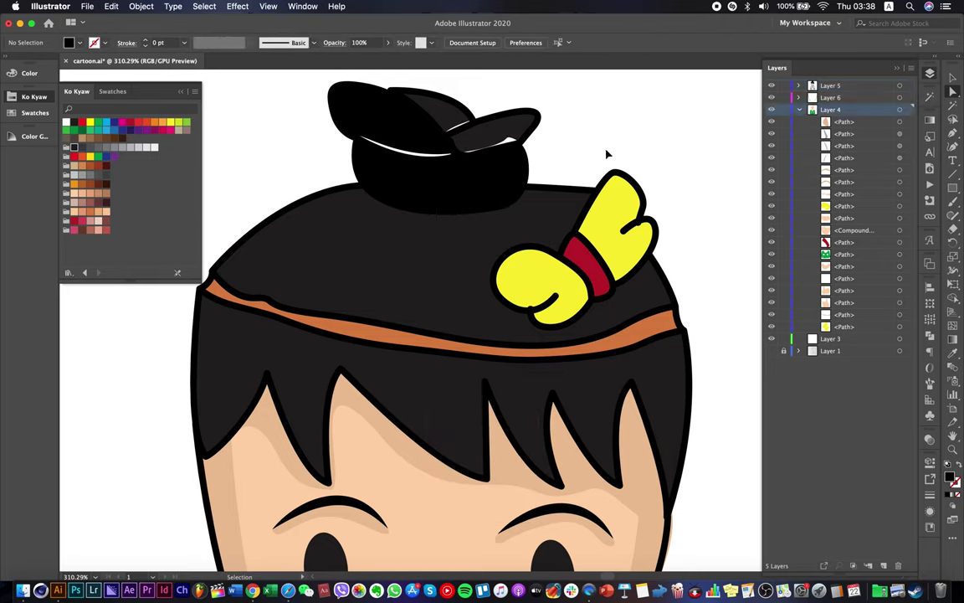
{"action": "key", "text": "super+z"}
{"action": "key", "text": "super+shift+a"}
{"action": "left_click", "coordinate": [457, 249]}
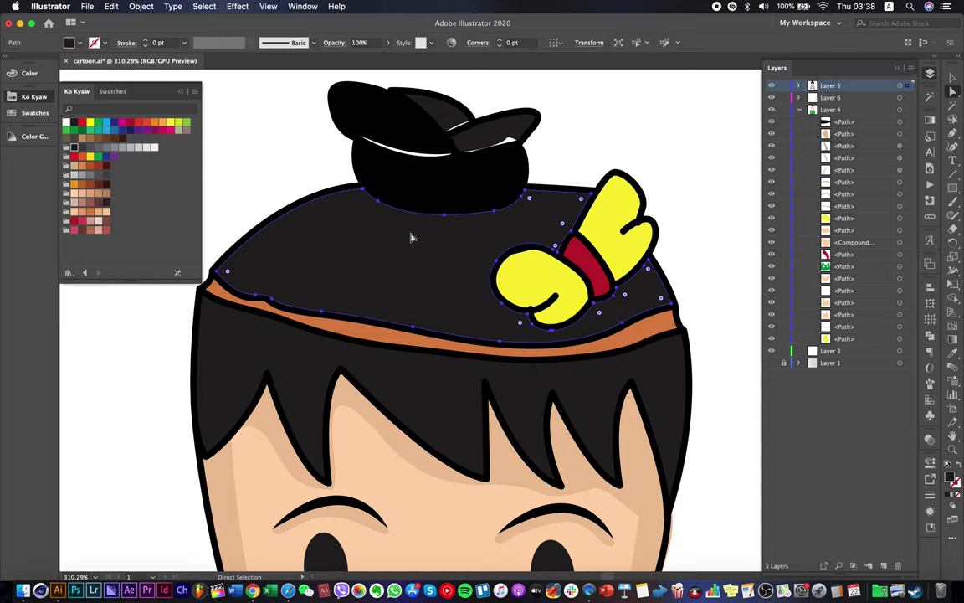
{"action": "key", "text": "v"}
{"action": "key", "text": "Delete"}
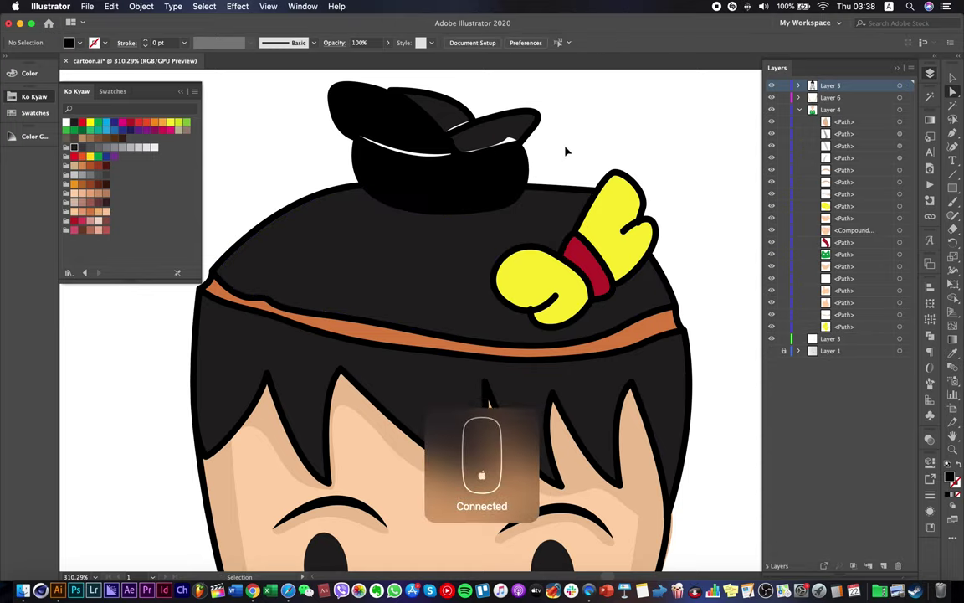
{"action": "key", "text": "super+z"}
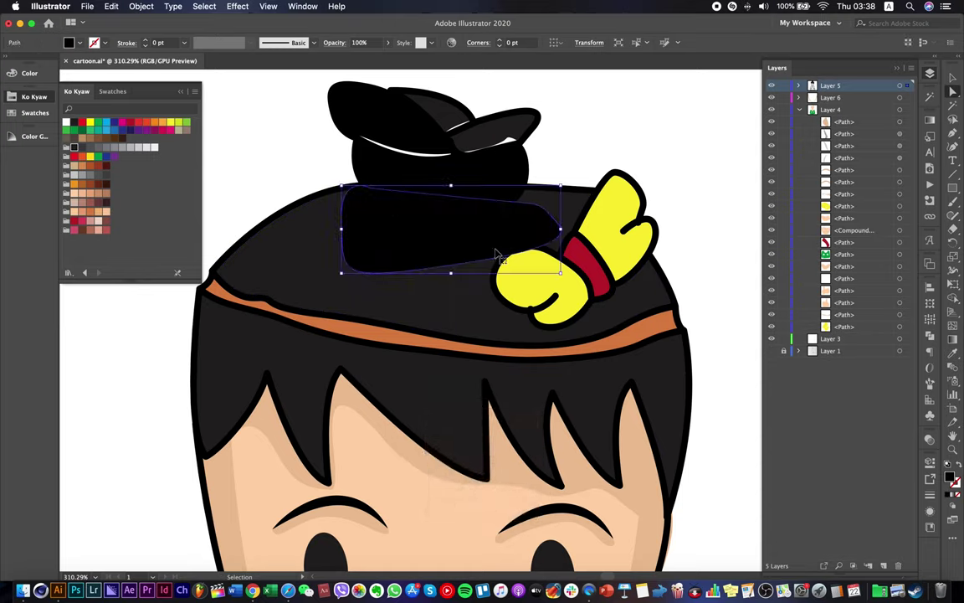
{"action": "key", "text": "Delete"}
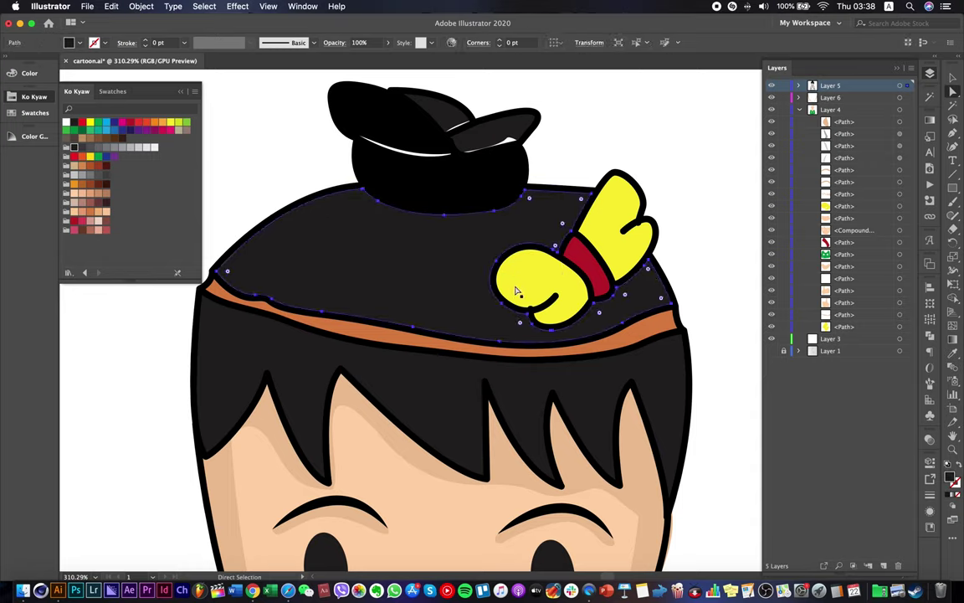
{"action": "key", "text": "super+z"}
Try to send the bun shadow to the back of its layer, and undo the reordering.
{"action": "key", "text": "a"}
{"action": "left_click", "coordinate": [576, 130]}
{"action": "left_click", "coordinate": [415, 263]}
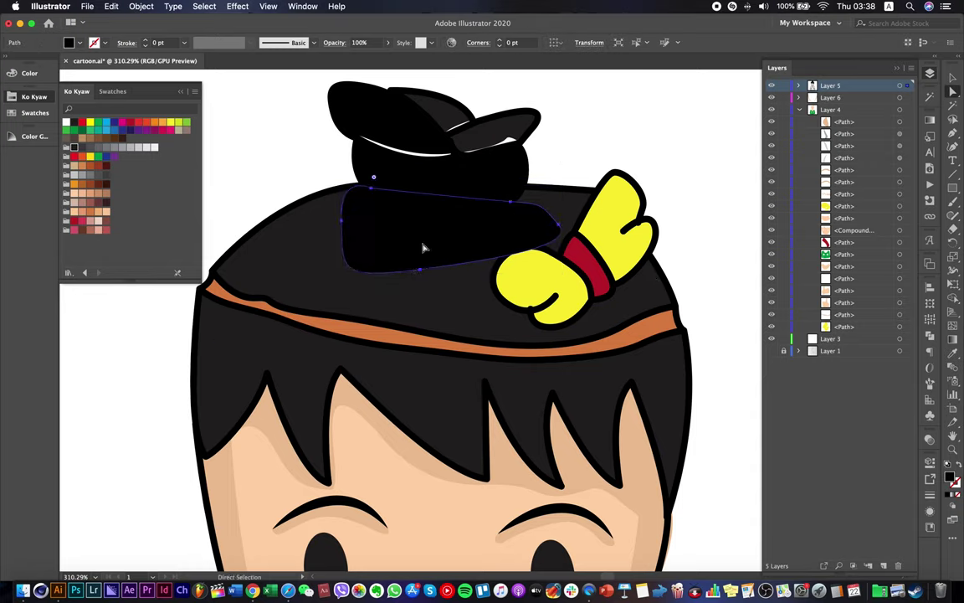
{"action": "key", "text": "v"}
{"action": "key", "text": "super+shift+bracketleft"}
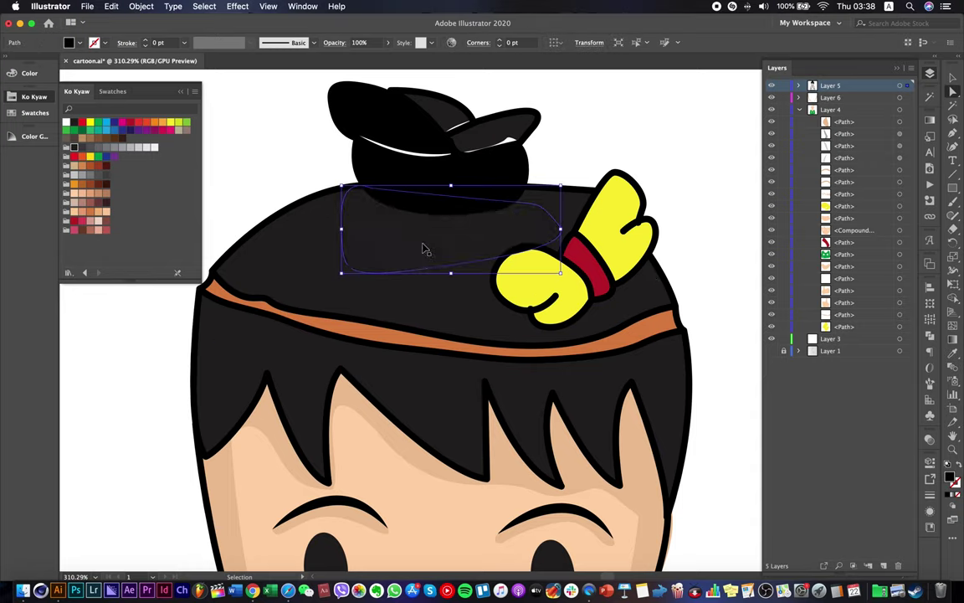
{"action": "key", "text": "super+z"}
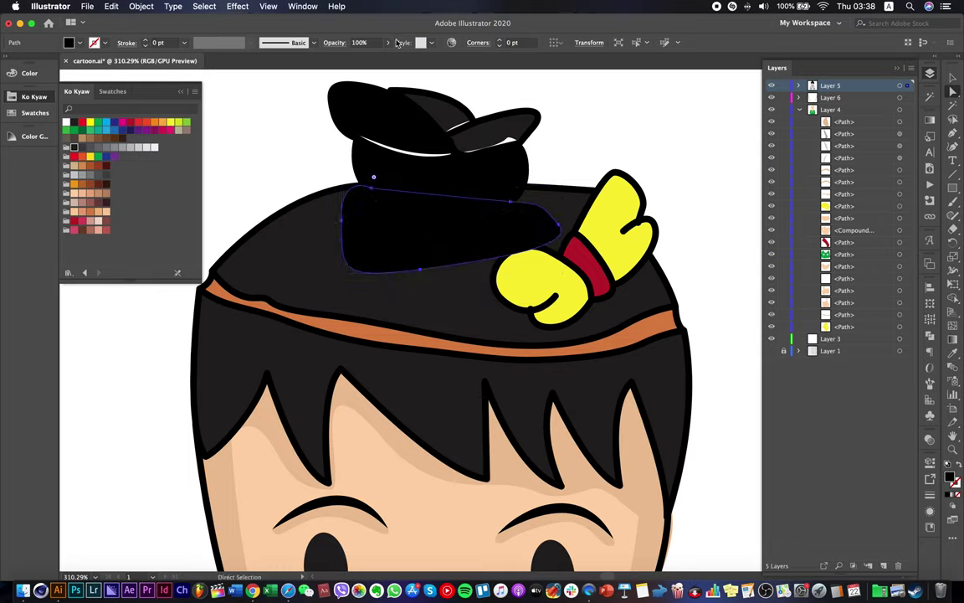
Lower the opacity of the bun shadow on the crown hair to 30% and deselect it.
{"action": "left_click", "coordinate": [388, 42]}
{"action": "left_click_drag", "start_coordinate": [362, 59], "coordinate": [331, 57]}
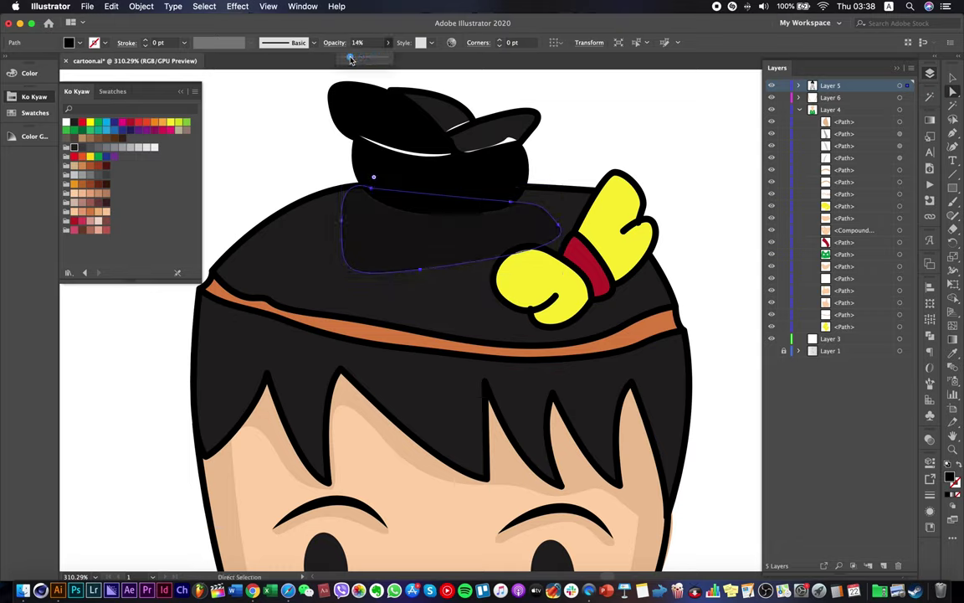
{"action": "left_click", "coordinate": [300, 154]}
{"action": "left_click", "coordinate": [385, 247]}
{"action": "left_click", "coordinate": [388, 41]}
{"action": "left_click_drag", "start_coordinate": [355, 60], "coordinate": [357, 60]}
{"action": "left_click", "coordinate": [304, 151]}
{"action": "scroll", "coordinate": [305, 149], "scroll_direction": "down", "scroll_amount": 4}
{"action": "scroll", "coordinate": [305, 150], "scroll_direction": "down", "scroll_amount": 3}
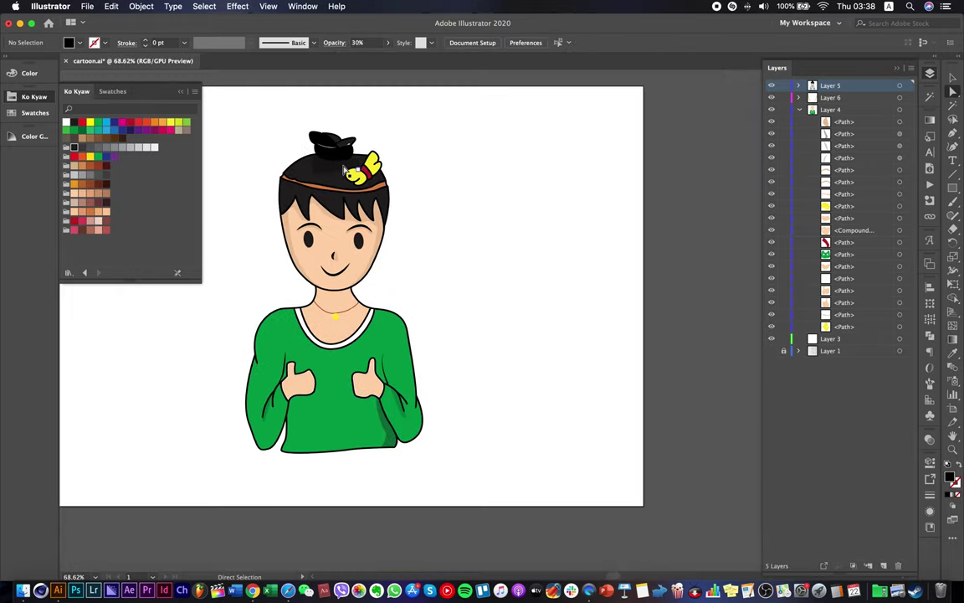
Reshape the right and lower edges of the bun shadow by moving its anchor points upward, deselect it and save.
{"action": "scroll", "coordinate": [344, 170], "scroll_direction": "up", "scroll_amount": 7}
{"action": "left_click", "coordinate": [421, 161]}
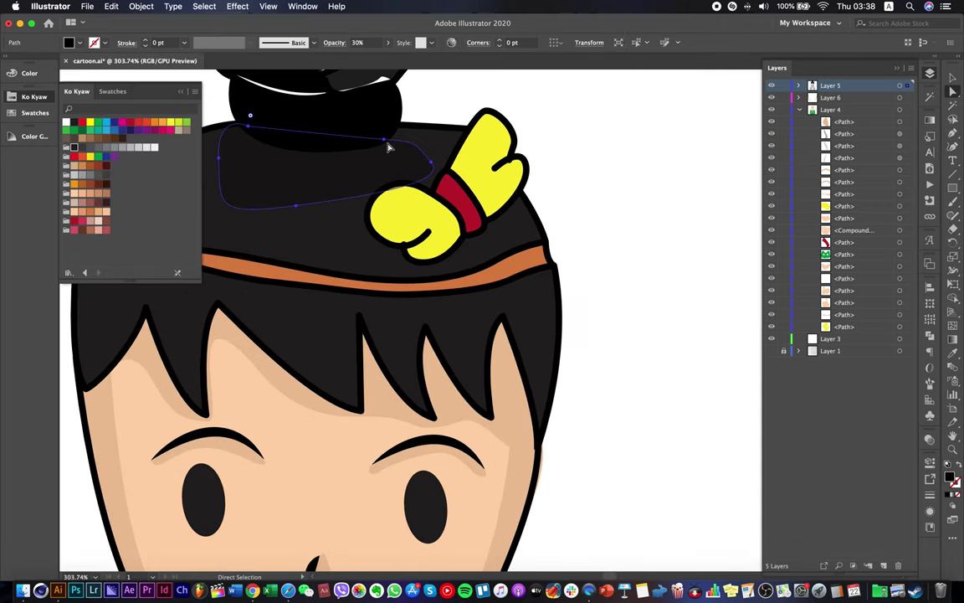
{"action": "left_click_drag", "start_coordinate": [388, 147], "coordinate": [388, 135]}
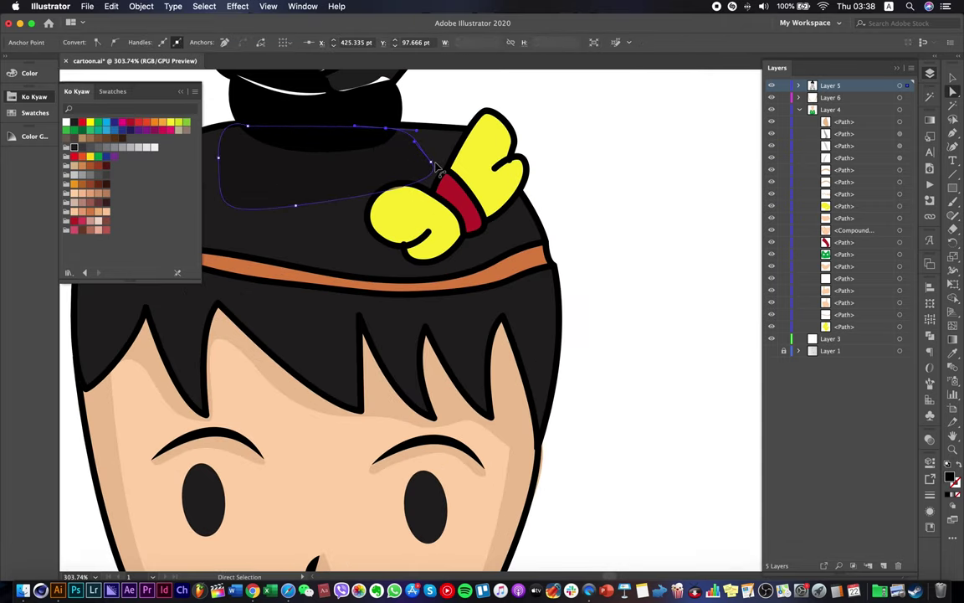
{"action": "left_click_drag", "start_coordinate": [432, 163], "coordinate": [435, 148]}
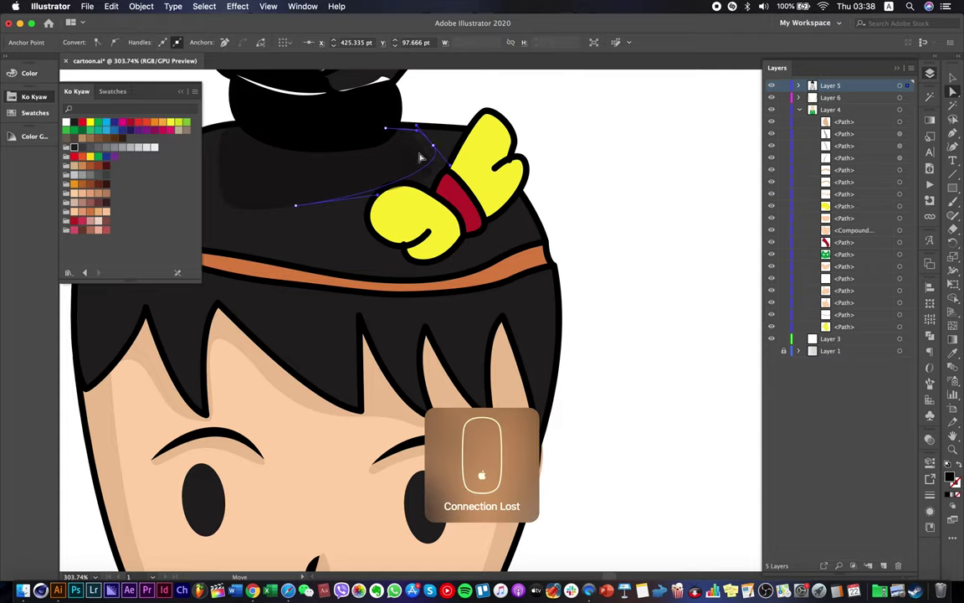
{"action": "left_click", "coordinate": [296, 206]}
{"action": "left_click_drag", "start_coordinate": [296, 207], "coordinate": [345, 189]}
{"action": "left_click", "coordinate": [573, 188]}
{"action": "scroll", "coordinate": [572, 189], "scroll_direction": "down", "scroll_amount": 5}
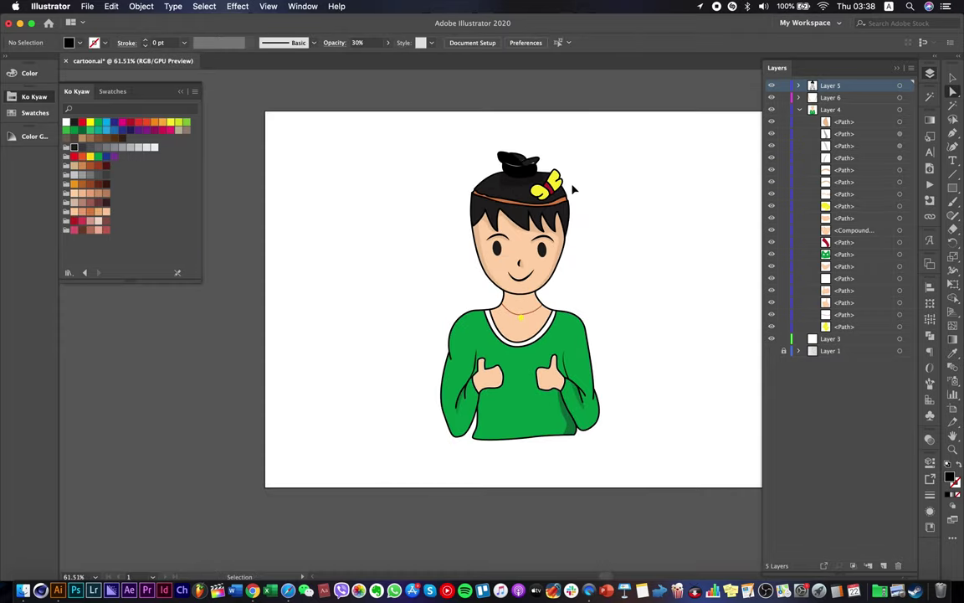
{"action": "key", "text": "cmd+s"}
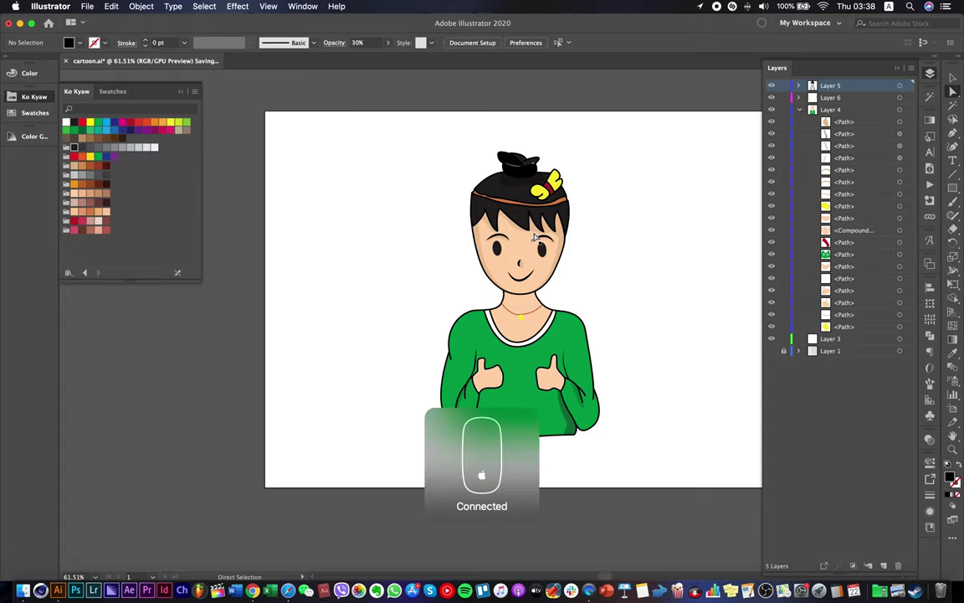
Remove the white outline from the left thumbs-up hand's skin shape by reducing its stroke to 0 pt.
{"action": "scroll", "coordinate": [457, 298], "scroll_direction": "up", "scroll_amount": 5}
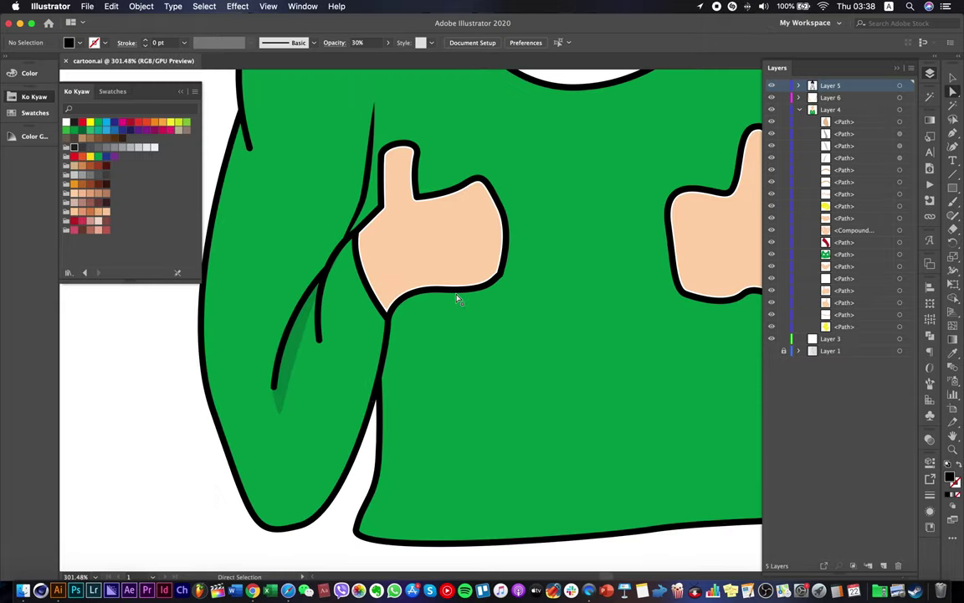
{"action": "key", "text": "p"}
{"action": "scroll", "coordinate": [441, 134], "scroll_direction": "up", "scroll_amount": 3}
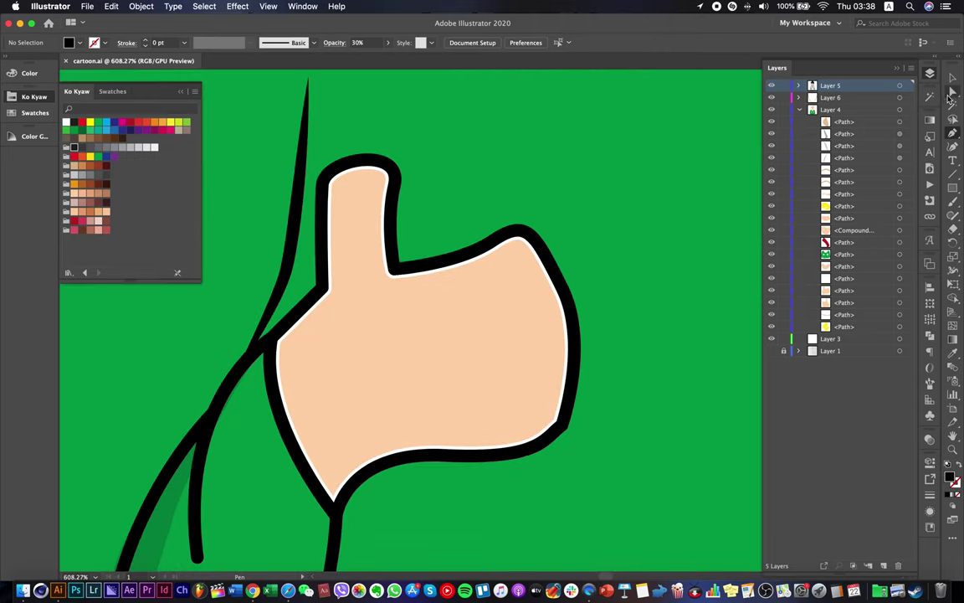
{"action": "left_click", "coordinate": [953, 92]}
{"action": "left_click", "coordinate": [542, 329]}
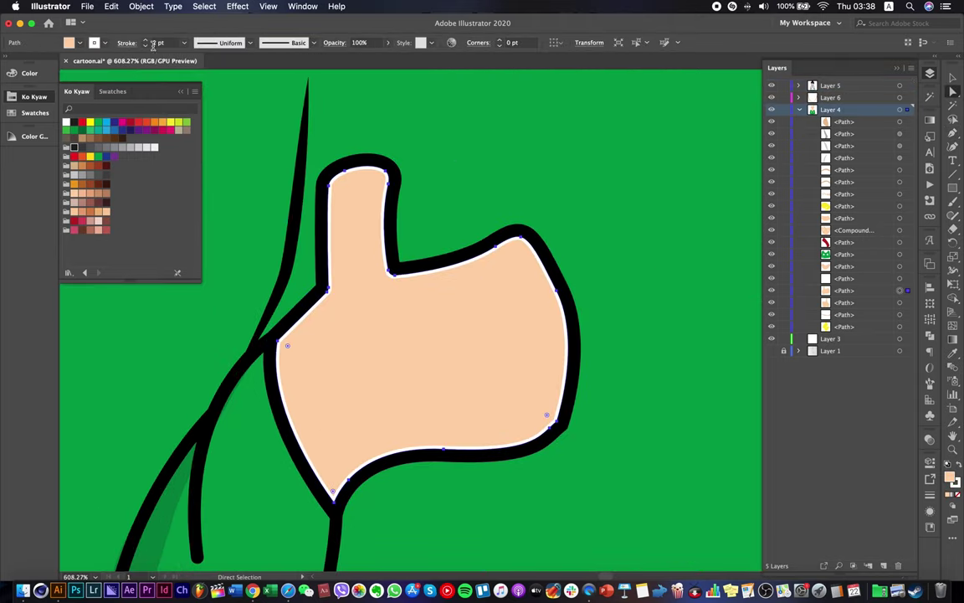
{"action": "left_click", "coordinate": [145, 45]}
{"action": "left_click", "coordinate": [145, 45]}
{"action": "left_click", "coordinate": [145, 45]}
{"action": "left_click", "coordinate": [145, 45]}
{"action": "left_click", "coordinate": [573, 147]}
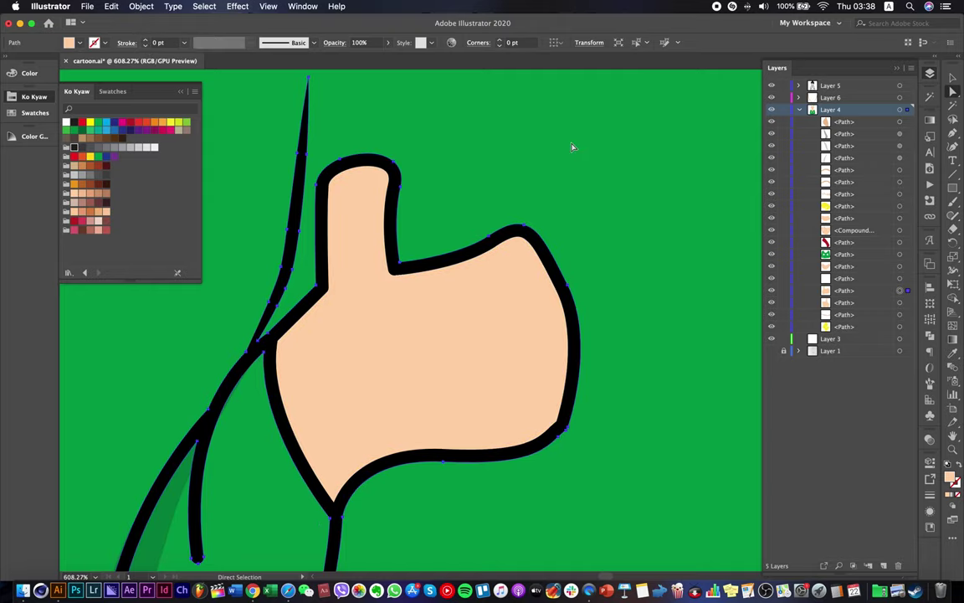
{"action": "left_click", "coordinate": [572, 147]}
{"action": "scroll", "coordinate": [704, 244], "scroll_direction": "down", "scroll_amount": 5}
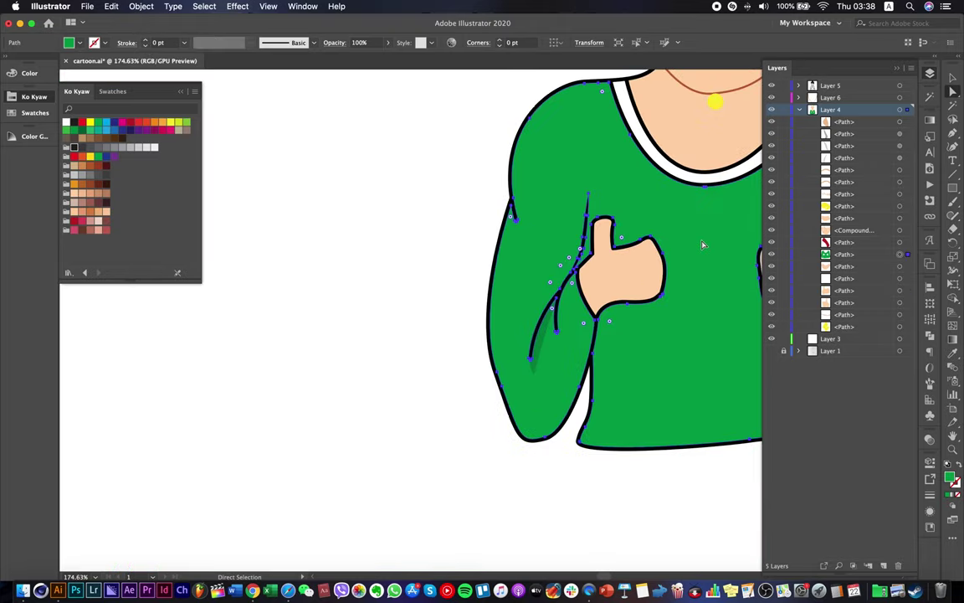
Deselect the shirt and draw a short curved finger line across the upper knuckles of the left thumbs-up hand with the Pen tool.
{"action": "left_click", "coordinate": [360, 331]}
{"action": "scroll", "coordinate": [697, 214], "scroll_direction": "up", "scroll_amount": 2}
{"action": "scroll", "coordinate": [698, 216], "scroll_direction": "up", "scroll_amount": 5}
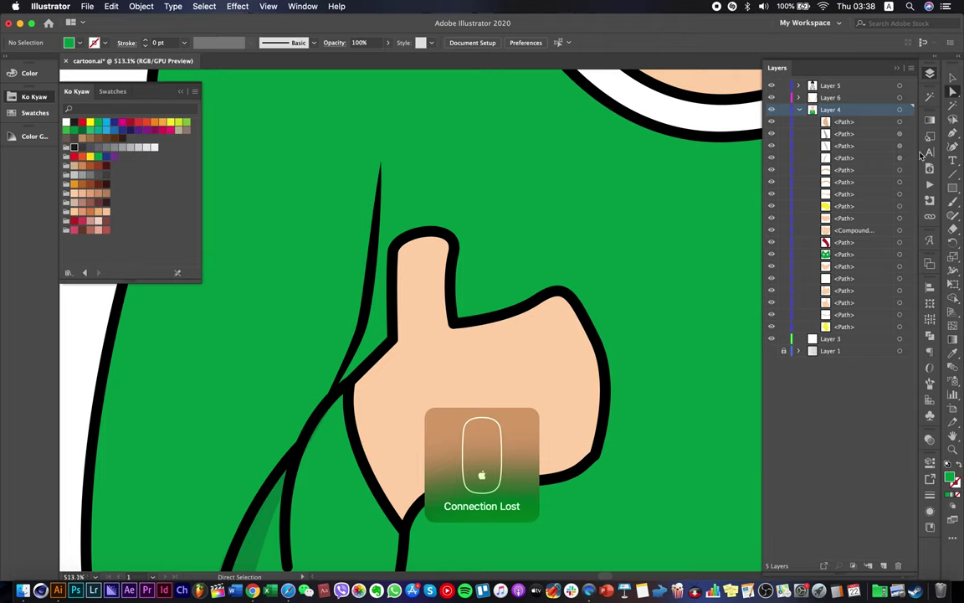
{"action": "key", "text": "p"}
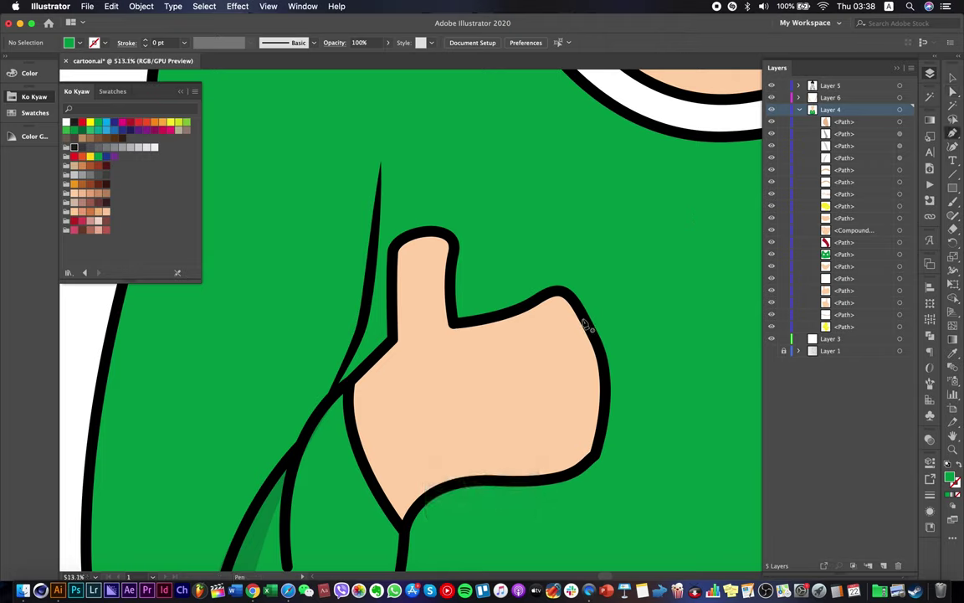
{"action": "left_click", "coordinate": [582, 320]}
{"action": "mouse_move", "coordinate": [503, 351]}
{"action": "left_mouse_down"}
{"action": "mouse_move", "coordinate": [453, 361]}
{"action": "mouse_move", "coordinate": [502, 352]}
{"action": "left_mouse_up"}
{"action": "key", "text": "v"}
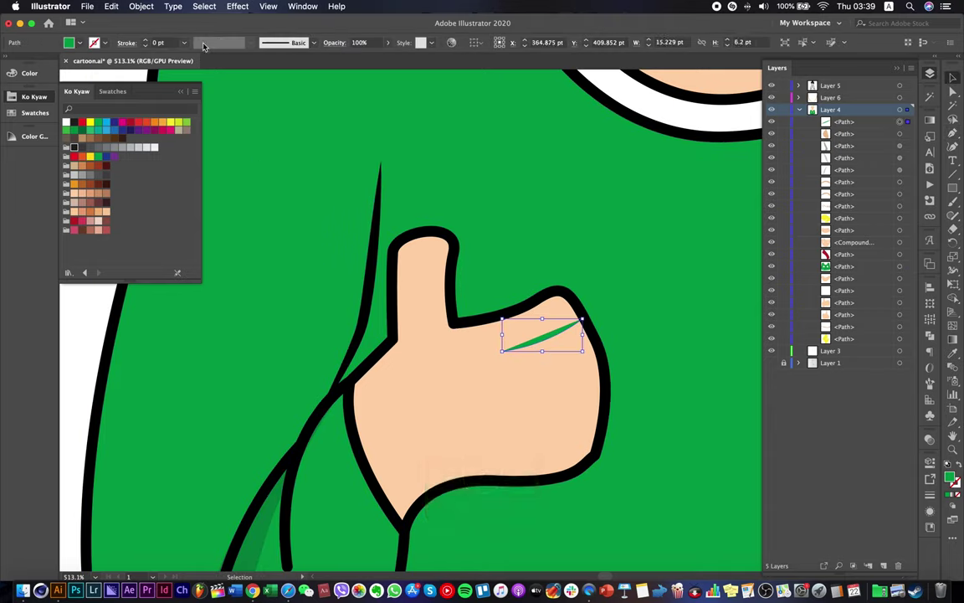
Give the new finger line a 3 pt stroke and set its fill to None.
{"action": "left_click", "coordinate": [145, 41]}
{"action": "left_click", "coordinate": [144, 41]}
{"action": "left_click", "coordinate": [145, 41]}
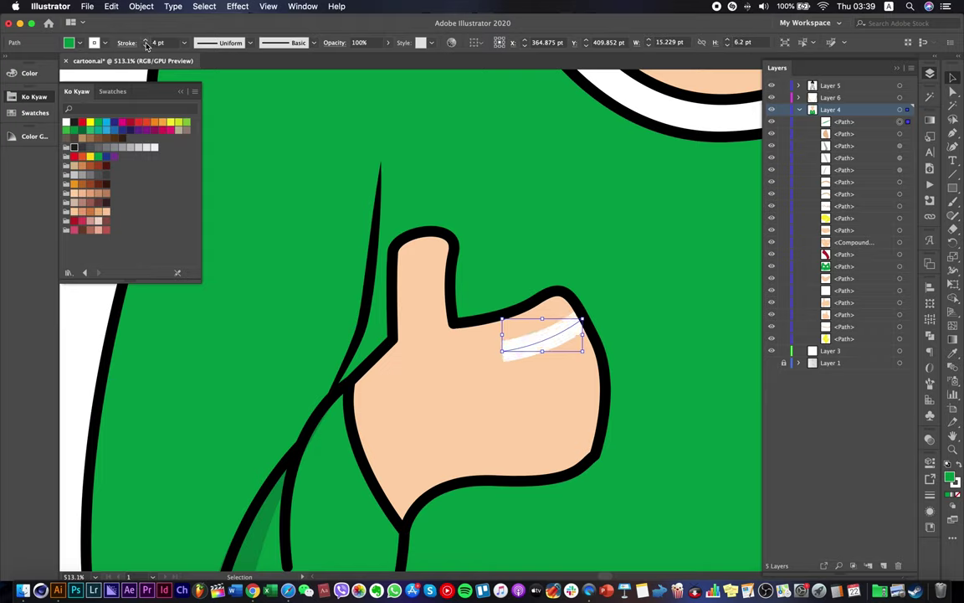
{"action": "left_click", "coordinate": [104, 41]}
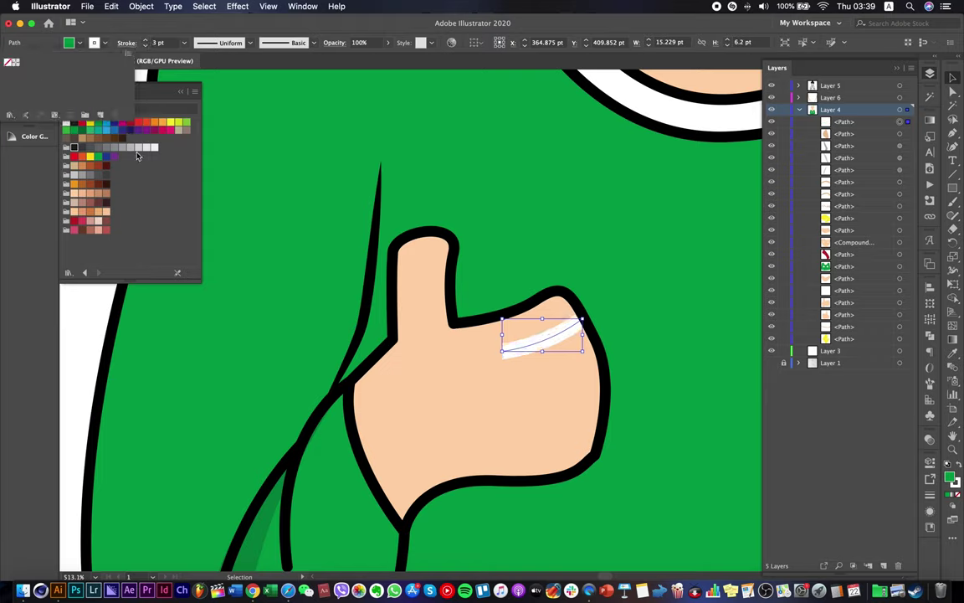
{"action": "left_click", "coordinate": [72, 40]}
{"action": "left_click", "coordinate": [82, 44]}
{"action": "left_click", "coordinate": [13, 62]}
{"action": "left_click", "coordinate": [11, 62]}
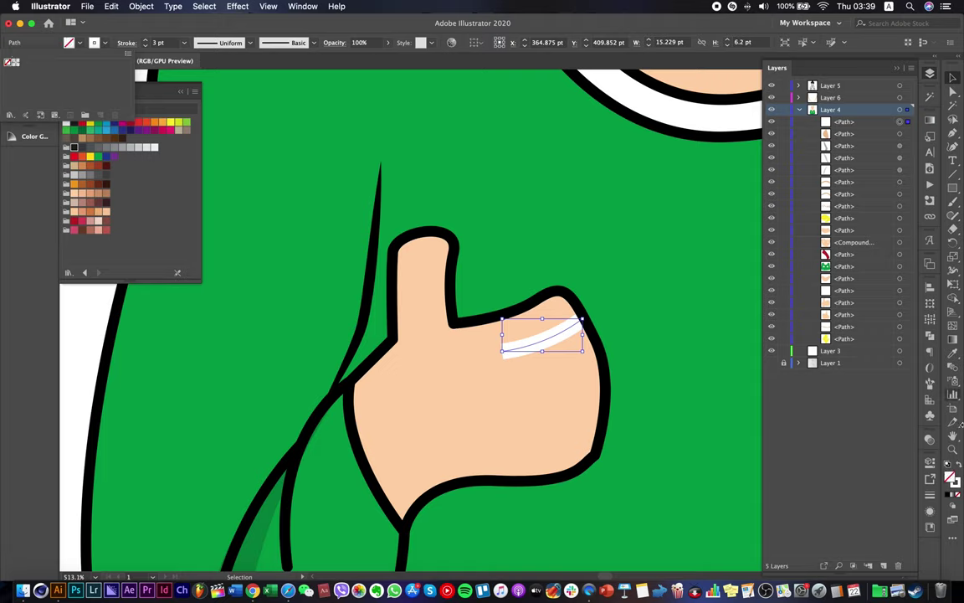
Try to set the finger line's stroke to black (000000) through the Color Picker.
{"action": "double_click", "coordinate": [955, 484]}
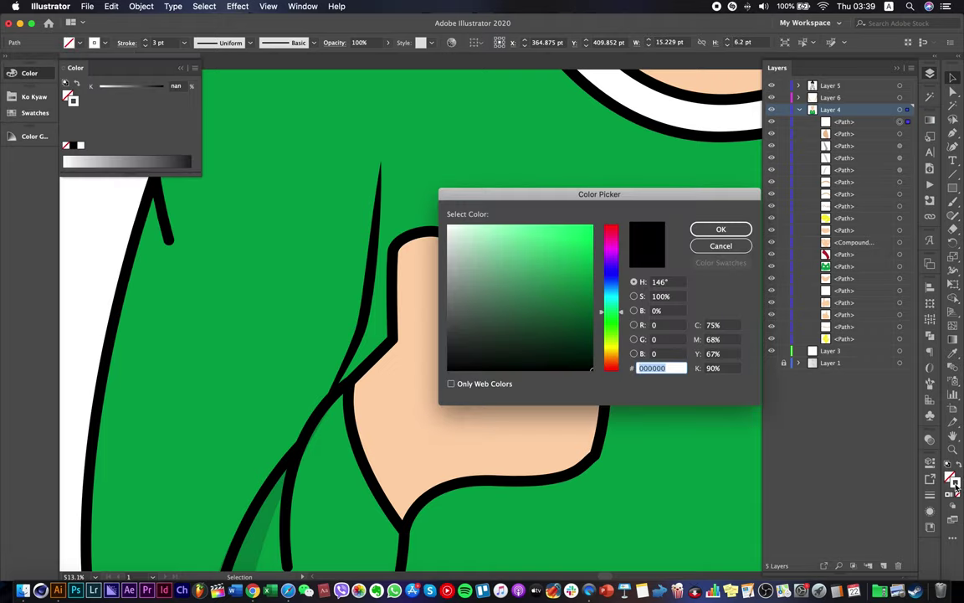
{"action": "type", "text": "ffffff"}
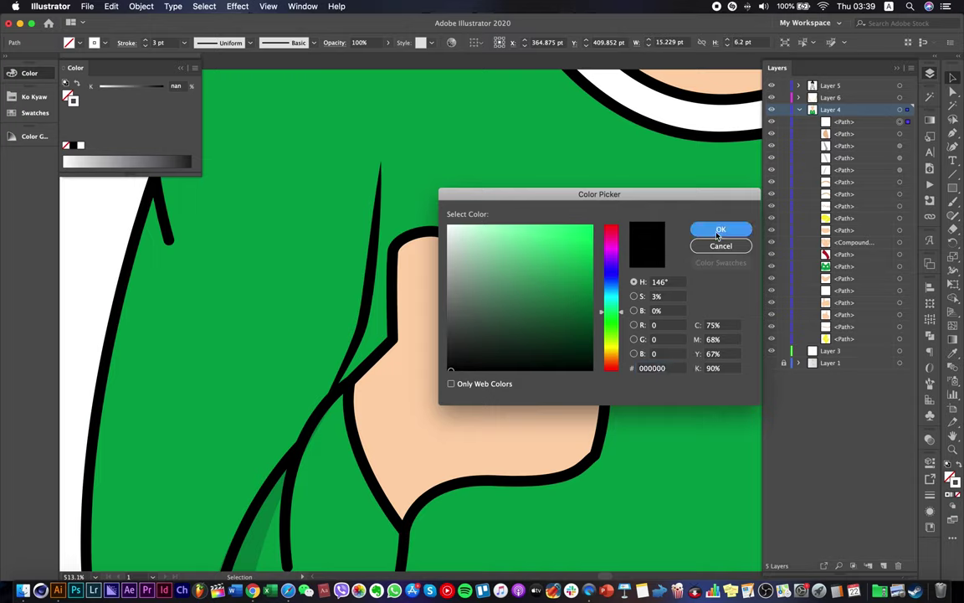
{"action": "left_click", "coordinate": [712, 229]}
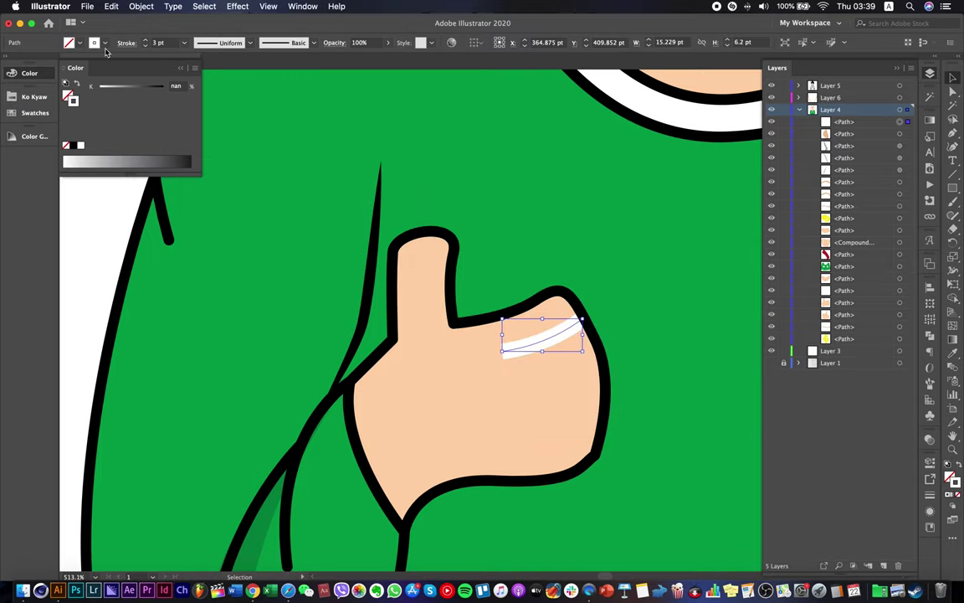
{"action": "double_click", "coordinate": [956, 482]}
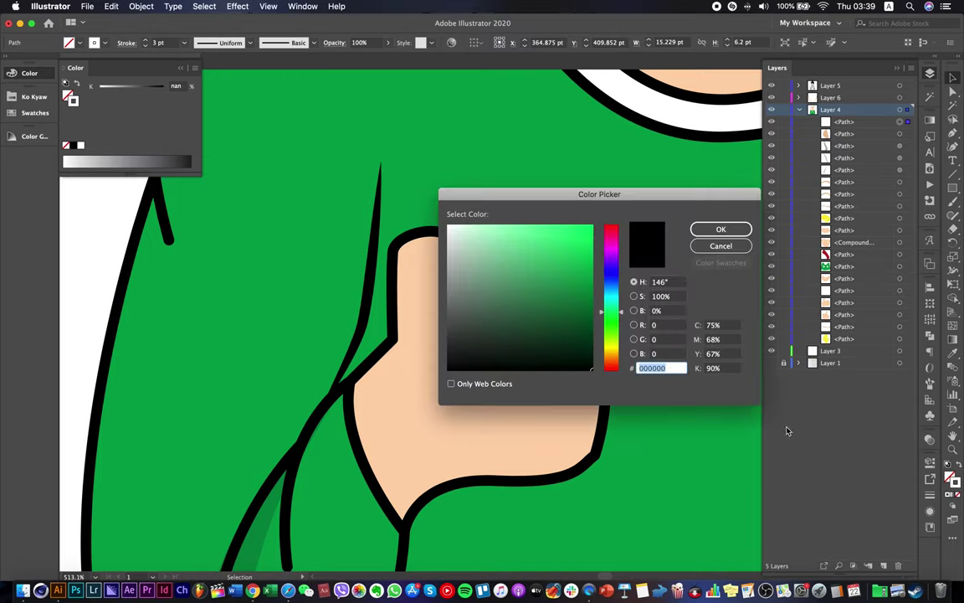
{"action": "left_click", "coordinate": [718, 230]}
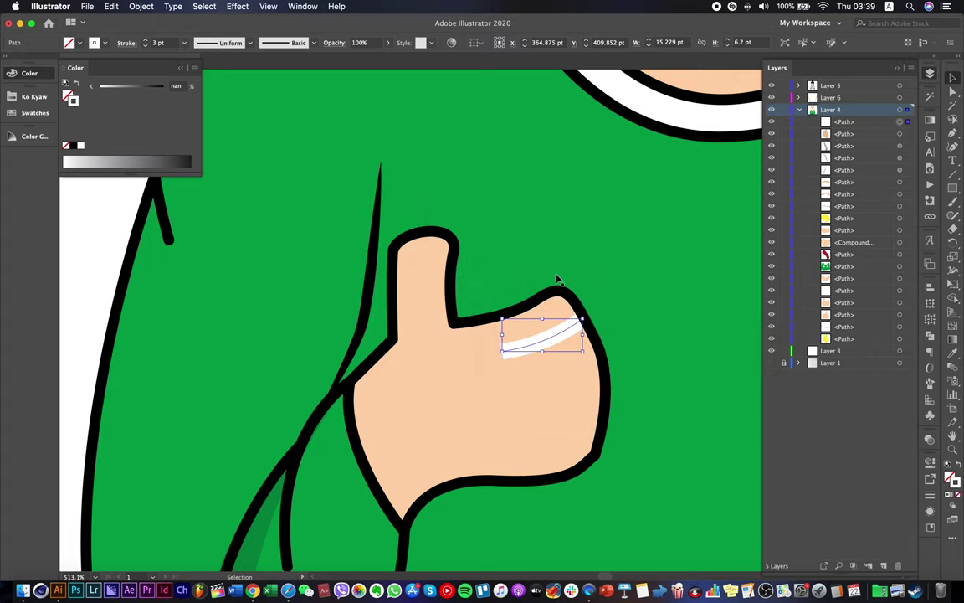
Apply the black swatch to the finger line's stroke.
{"action": "left_click", "coordinate": [562, 351]}
{"action": "left_click", "coordinate": [564, 338]}
{"action": "left_click", "coordinate": [72, 147]}
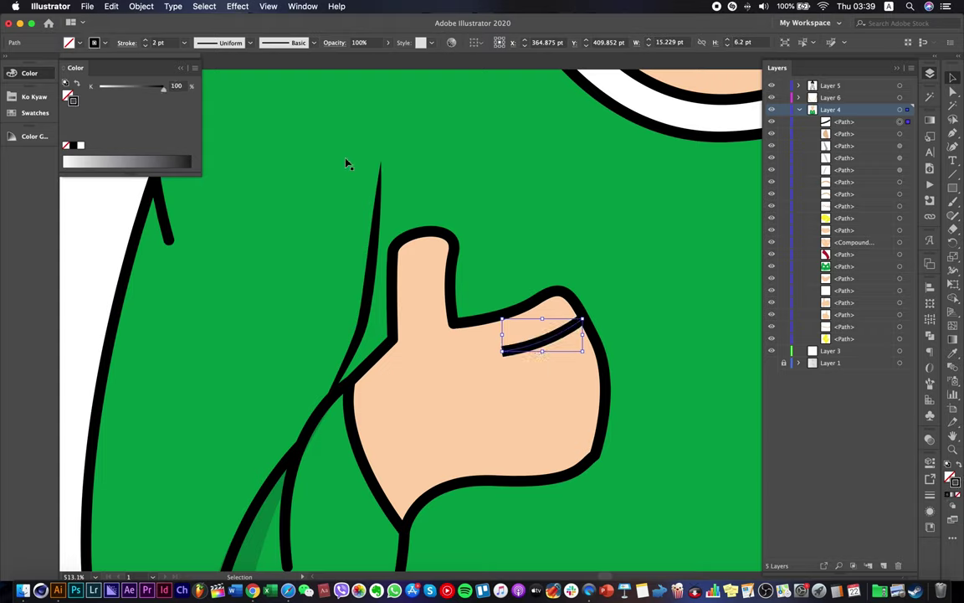
Give the finger line round caps and reduce its stroke to 1 pt, and deselect it.
{"action": "left_click", "coordinate": [127, 42]}
{"action": "left_click", "coordinate": [61, 87]}
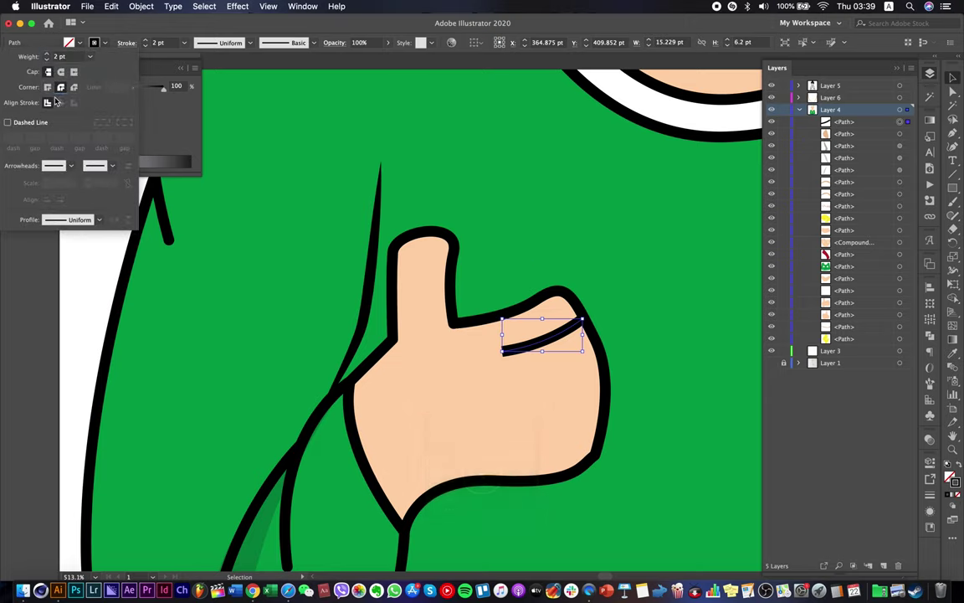
{"action": "left_click", "coordinate": [146, 46]}
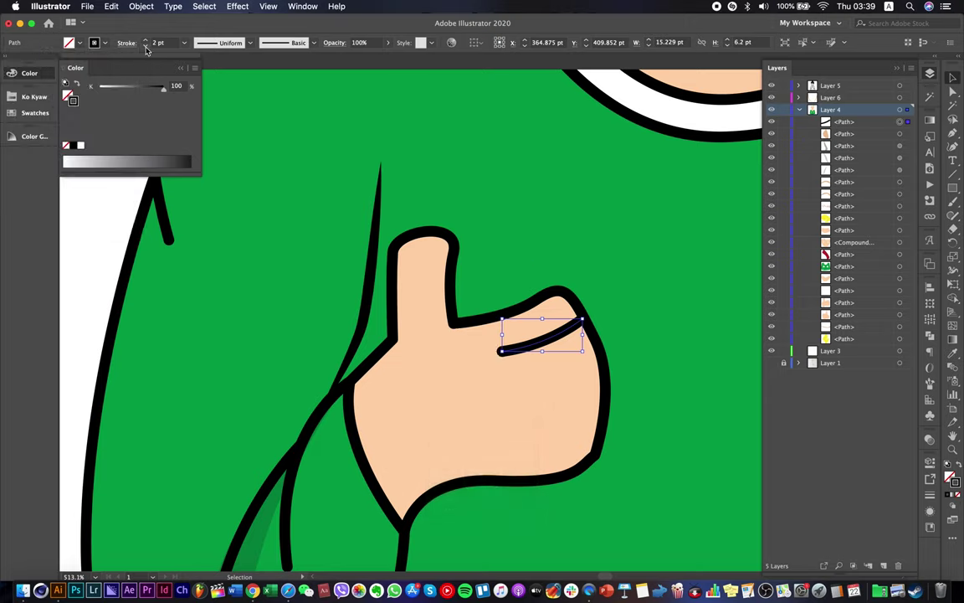
{"action": "left_click", "coordinate": [146, 47]}
{"action": "left_click", "coordinate": [110, 262]}
Duplicate the finger line twice down the left thumbs-up hand and rotate the lowest copy so its end meets the hand's outline.
{"action": "scroll", "coordinate": [578, 374], "scroll_direction": "down", "scroll_amount": 4}
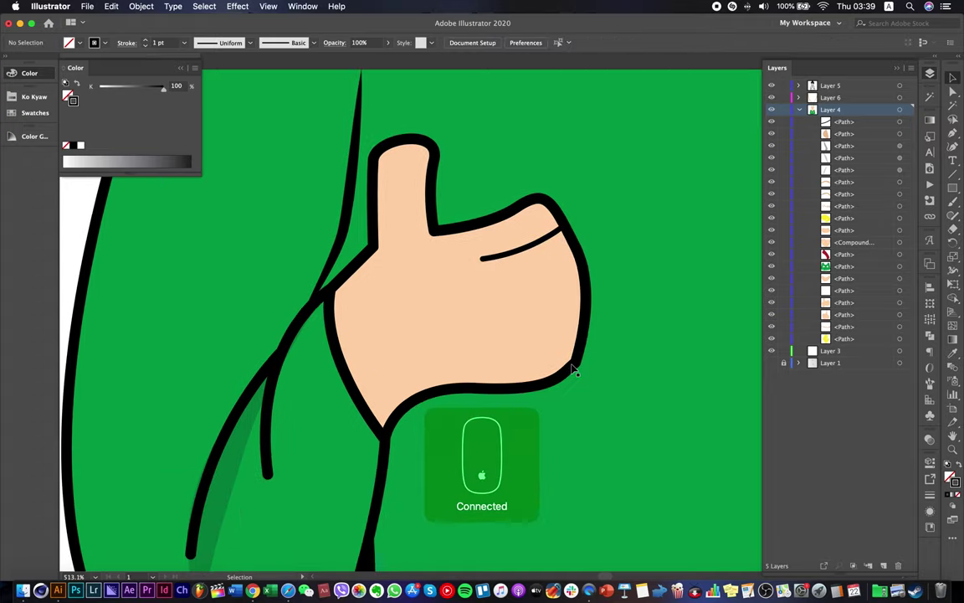
{"action": "left_click", "coordinate": [555, 243]}
{"action": "left_click_drag", "start_coordinate": [555, 242], "coordinate": [567, 350]}
{"action": "scroll", "coordinate": [566, 344], "scroll_direction": "down", "scroll_amount": 5}
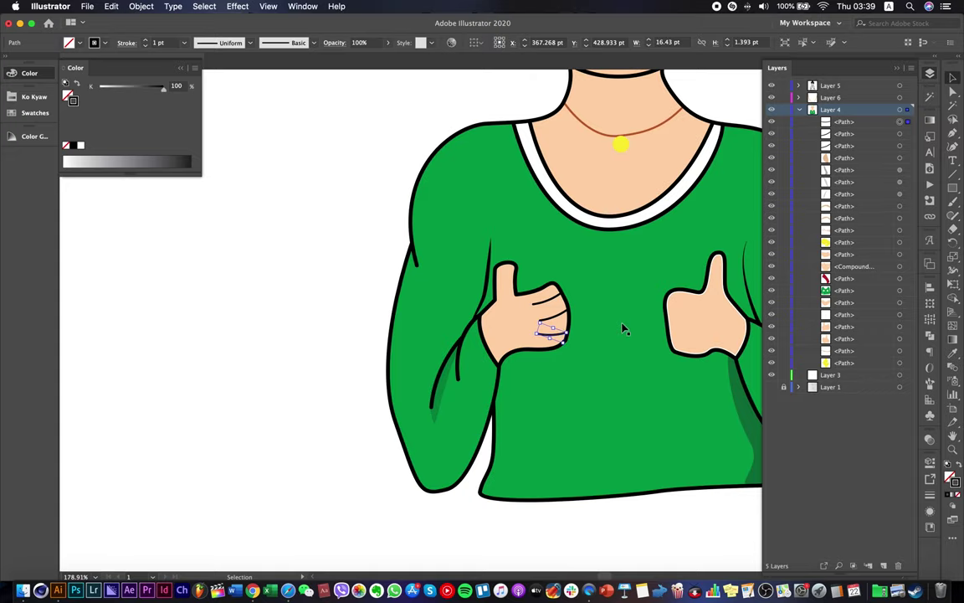
{"action": "scroll", "coordinate": [624, 327], "scroll_direction": "right", "scroll_amount": 3}
{"action": "scroll", "coordinate": [522, 333], "scroll_direction": "up", "scroll_amount": 1}
{"action": "scroll", "coordinate": [521, 328], "scroll_direction": "up", "scroll_amount": 4}
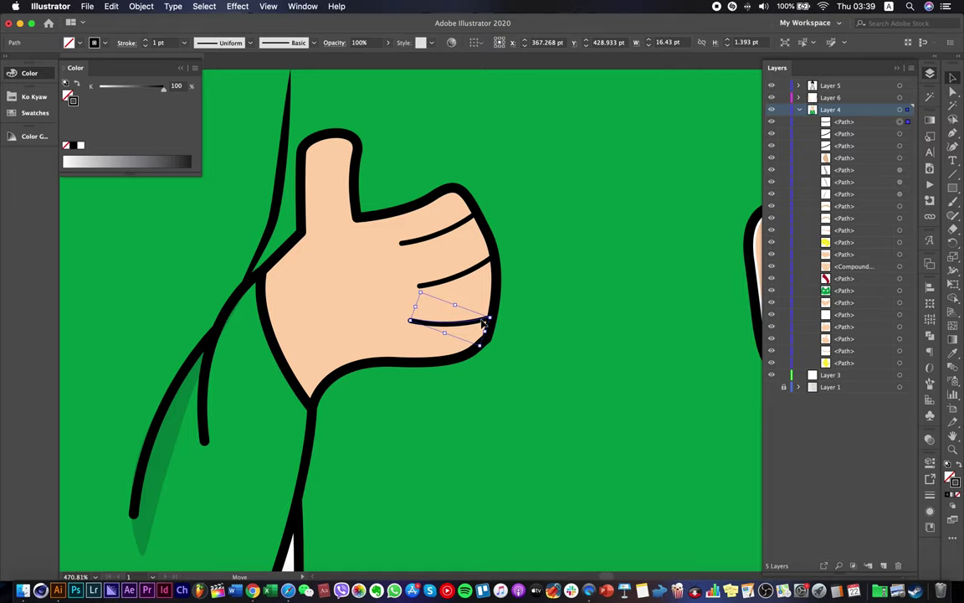
{"action": "left_click_drag", "start_coordinate": [485, 324], "coordinate": [506, 319]}
{"action": "scroll", "coordinate": [518, 339], "scroll_direction": "down", "scroll_amount": 1}
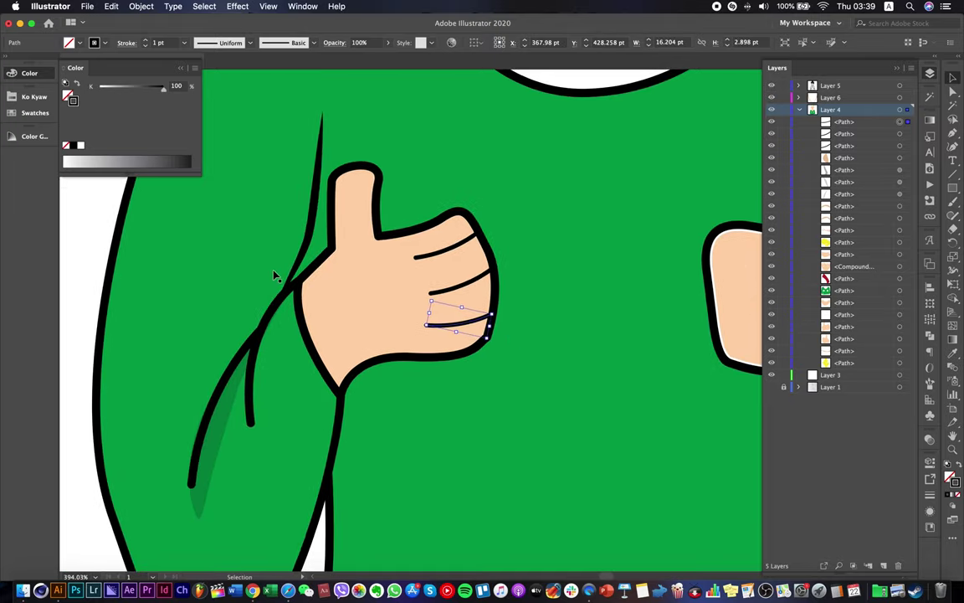
Copy a finger line onto the right thumbs-up hand, turn it to fit and duplicate it into three evenly spaced lines, and save.
{"action": "left_click", "coordinate": [463, 256]}
{"action": "scroll", "coordinate": [502, 258], "scroll_direction": "right", "scroll_amount": 15}
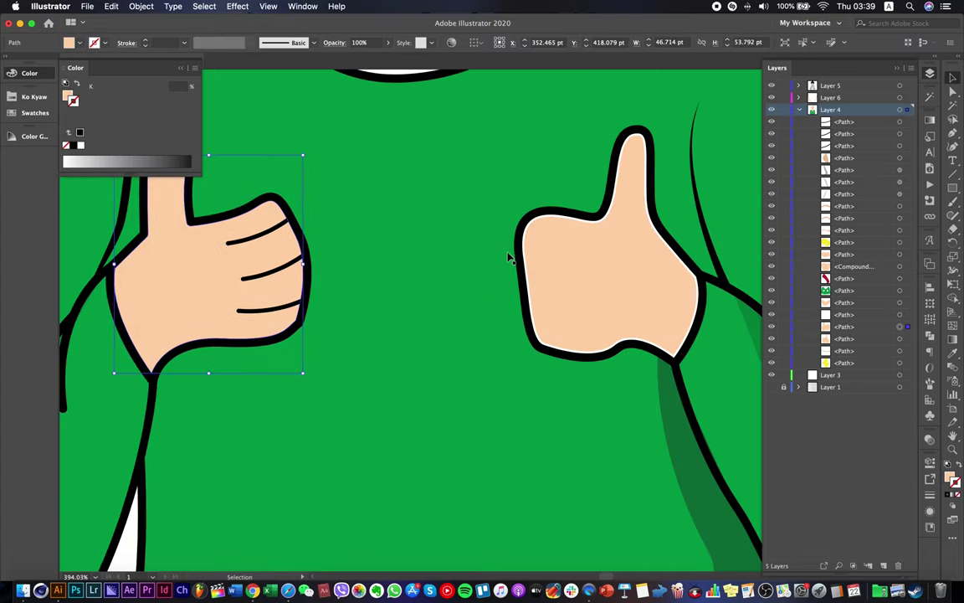
{"action": "left_click", "coordinate": [208, 231]}
{"action": "left_click_drag", "start_coordinate": [209, 230], "coordinate": [507, 292]}
{"action": "left_click_drag", "start_coordinate": [484, 250], "coordinate": [462, 288]}
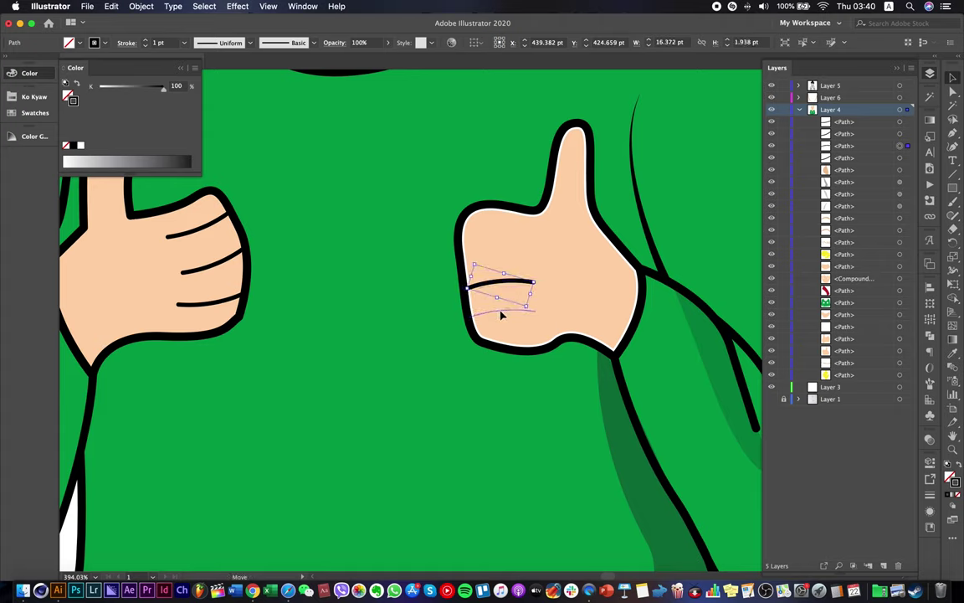
{"action": "left_click_drag", "start_coordinate": [502, 315], "coordinate": [510, 242]}
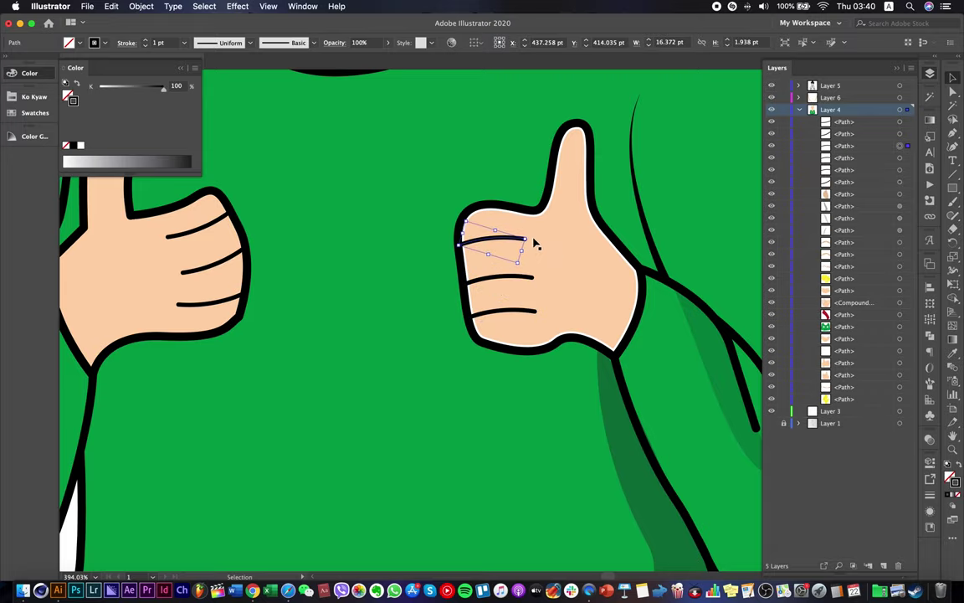
{"action": "scroll", "coordinate": [530, 238], "scroll_direction": "down", "scroll_amount": 10}
{"action": "left_click", "coordinate": [592, 333]}
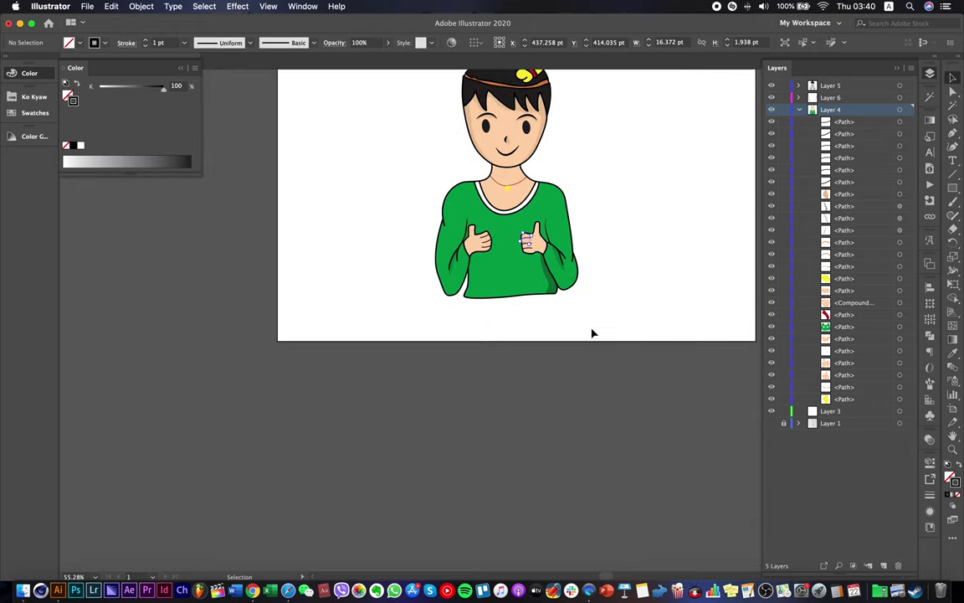
{"action": "key", "text": "a"}
{"action": "key", "text": "super+s"}
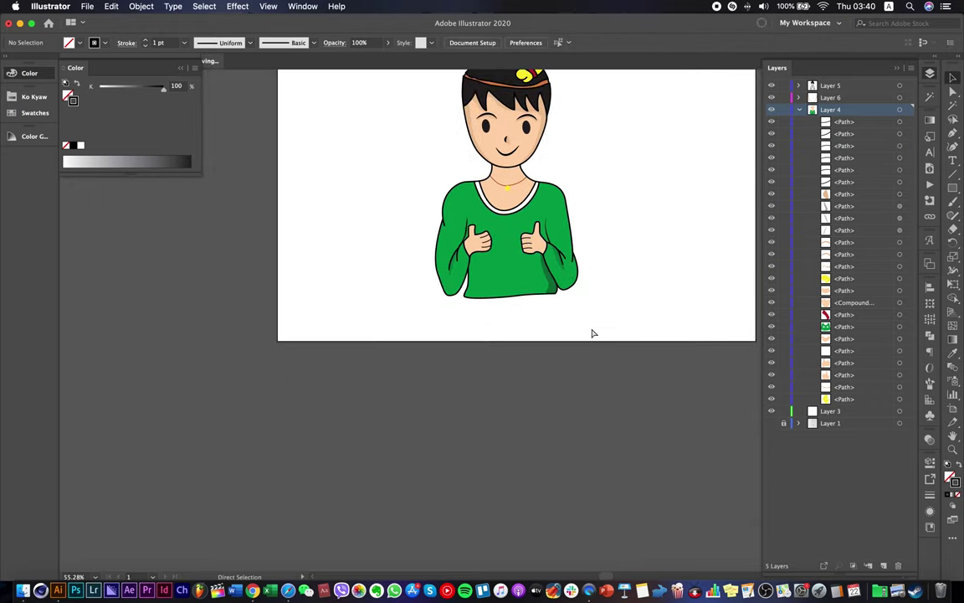
Draw a curved neck shadow shape under the chin with the Pen tool, following the jaw line along its upper edge.
{"action": "key", "text": "v"}
{"action": "scroll", "coordinate": [592, 333], "scroll_direction": "down", "scroll_amount": 2}
{"action": "scroll", "coordinate": [553, 204], "scroll_direction": "up", "scroll_amount": 8}
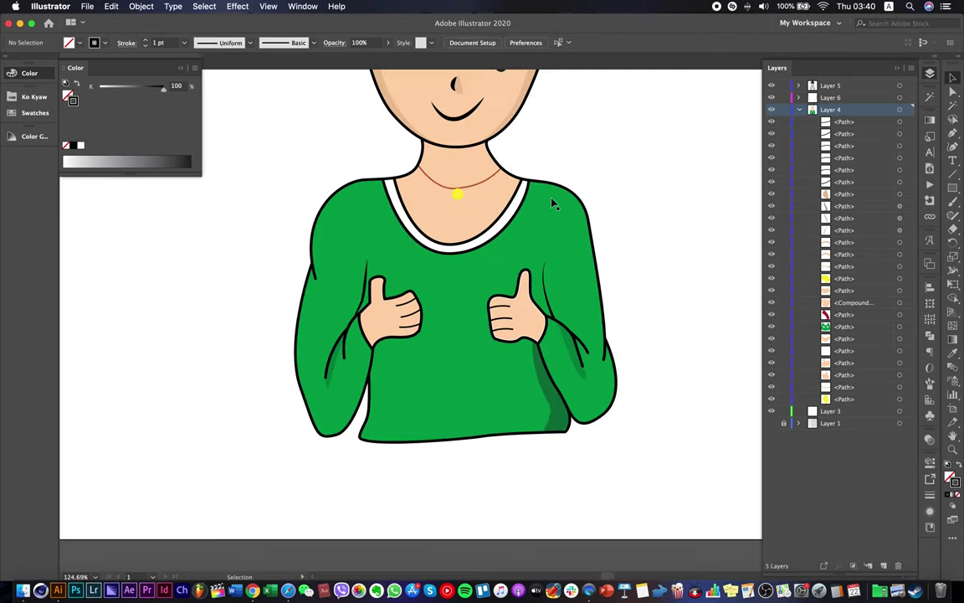
{"action": "left_click", "coordinate": [484, 208]}
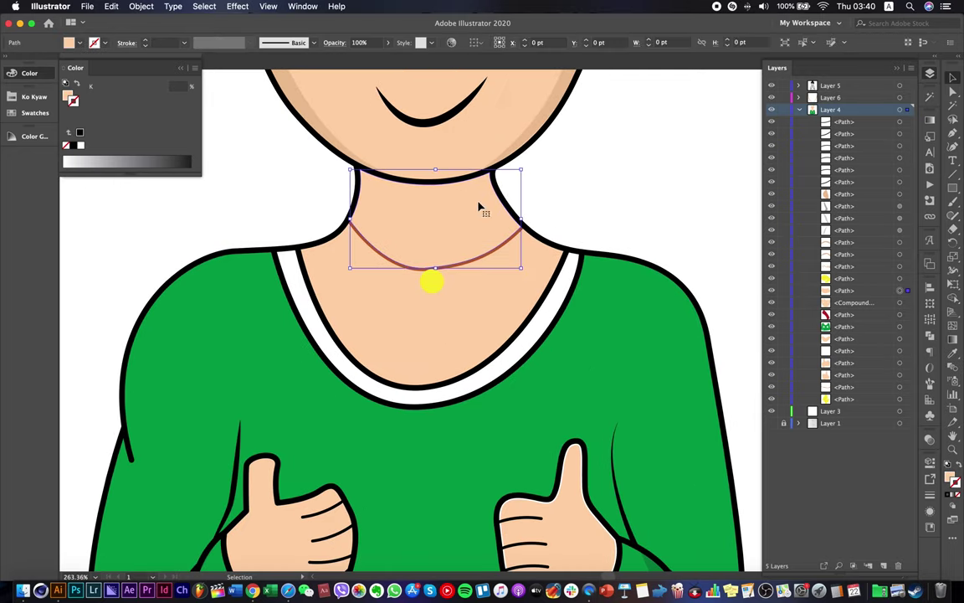
{"action": "left_click", "coordinate": [609, 187]}
{"action": "left_click", "coordinate": [953, 132]}
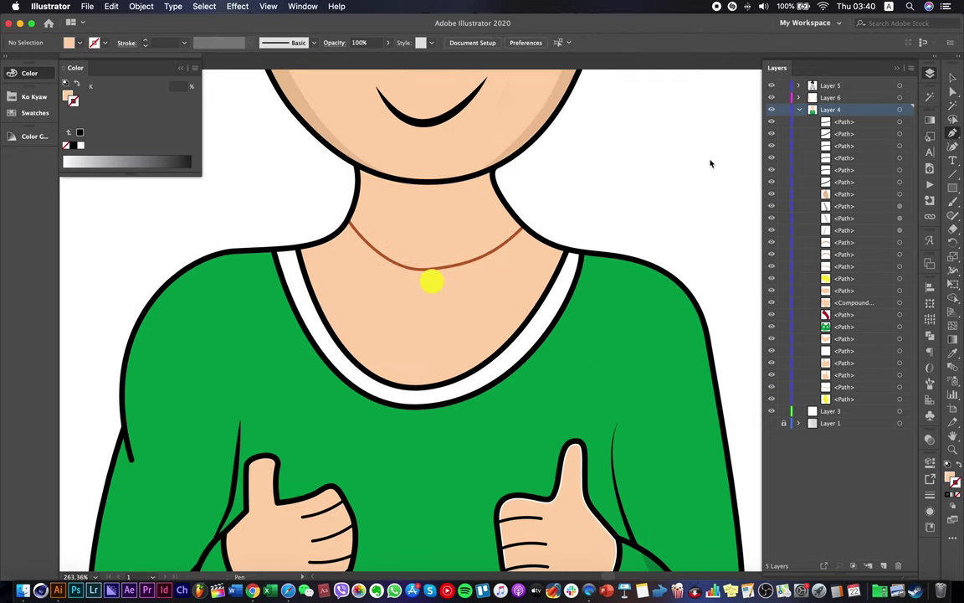
{"action": "left_click", "coordinate": [355, 172]}
{"action": "left_click_drag", "start_coordinate": [413, 239], "coordinate": [464, 241]}
{"action": "left_click_drag", "start_coordinate": [500, 205], "coordinate": [494, 175]}
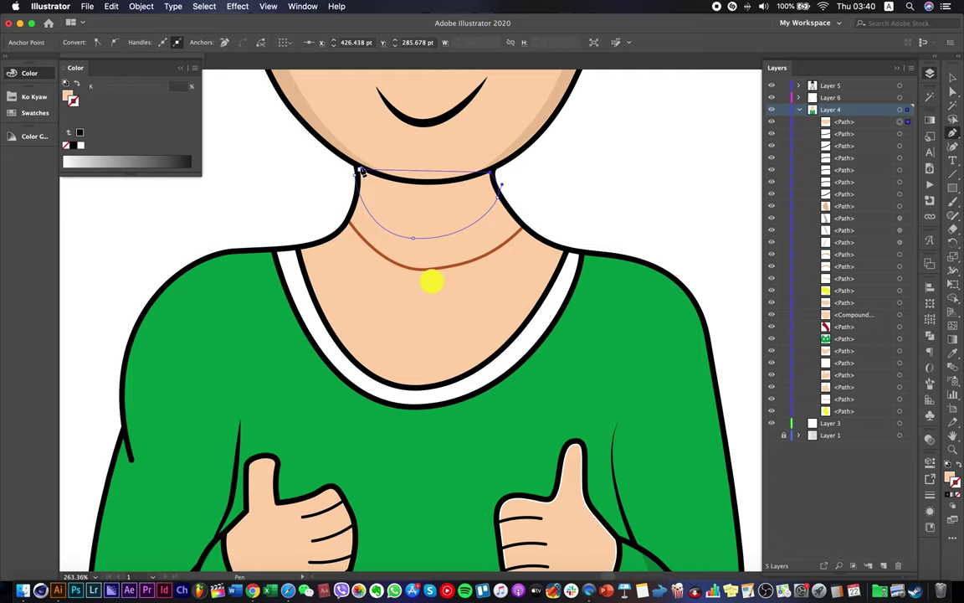
{"action": "left_click_drag", "start_coordinate": [360, 171], "coordinate": [285, 144]}
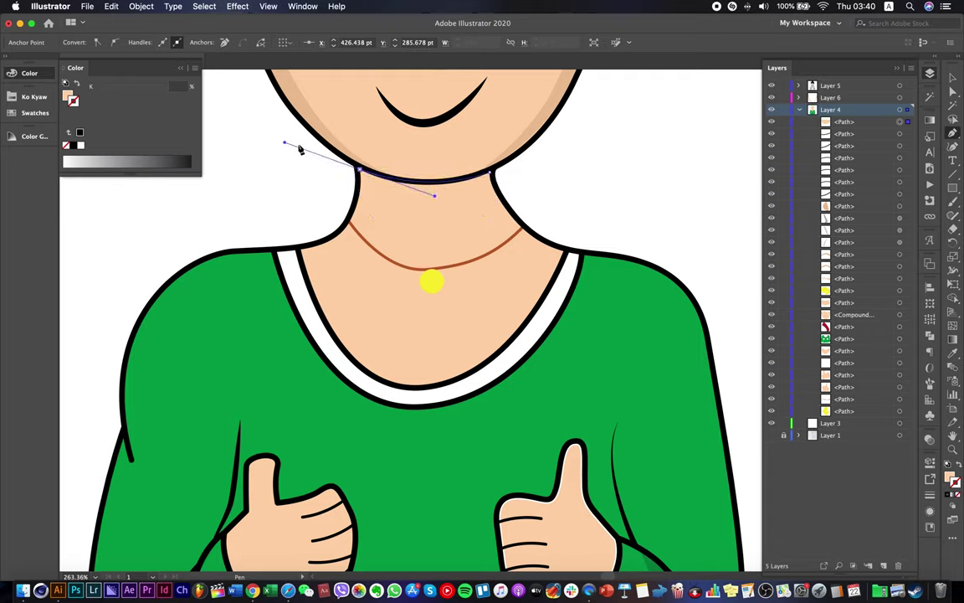
{"action": "left_click", "coordinate": [360, 170]}
{"action": "left_click_drag", "start_coordinate": [356, 175], "coordinate": [454, 214]}
Isolate the neck shadow path, connect its end points at the neck's upper-left corner, and exit isolation mode.
{"action": "right_click", "coordinate": [453, 213]}
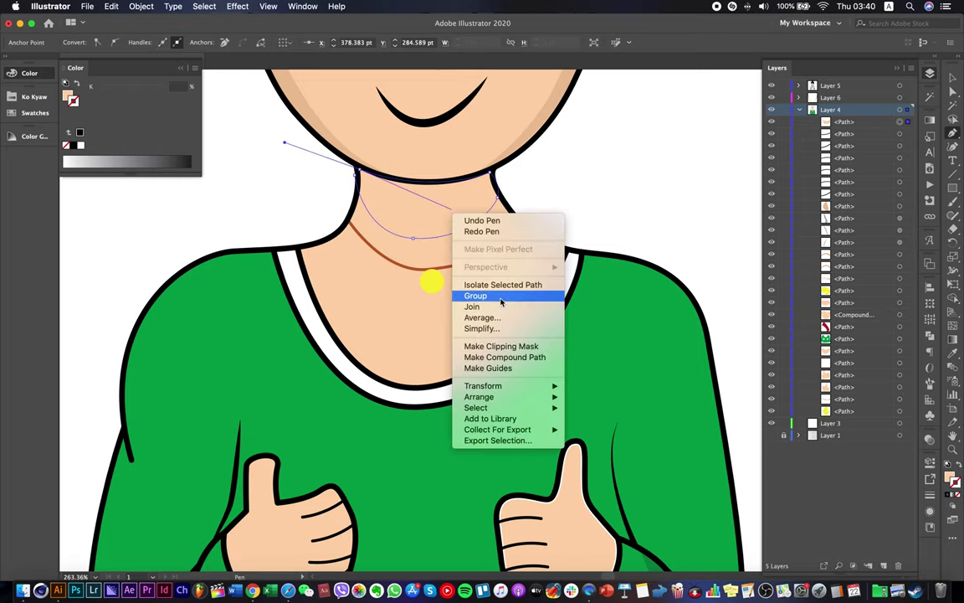
{"action": "left_click", "coordinate": [502, 285]}
{"action": "left_click", "coordinate": [356, 175]}
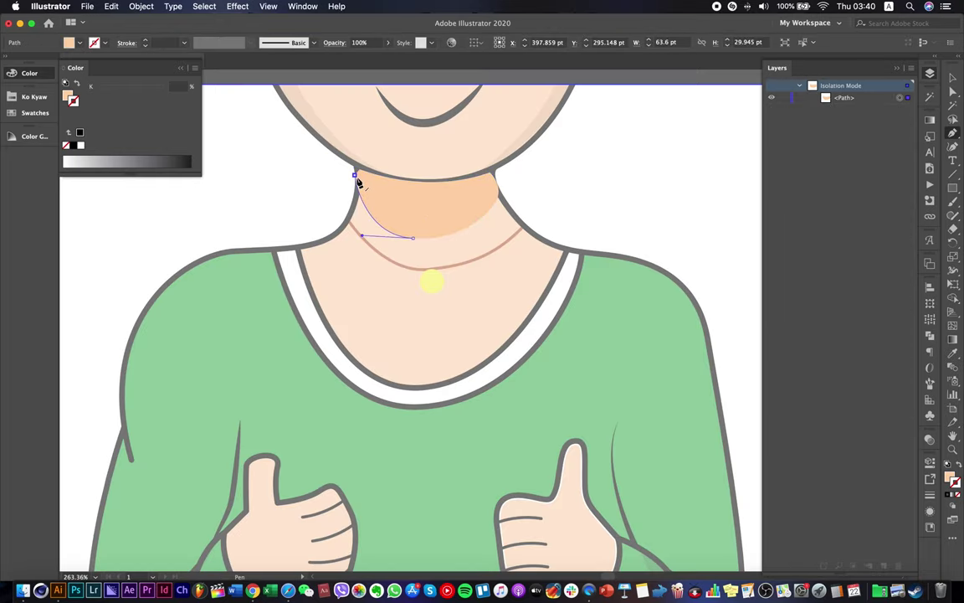
{"action": "left_click", "coordinate": [360, 170]}
{"action": "left_click", "coordinate": [953, 80]}
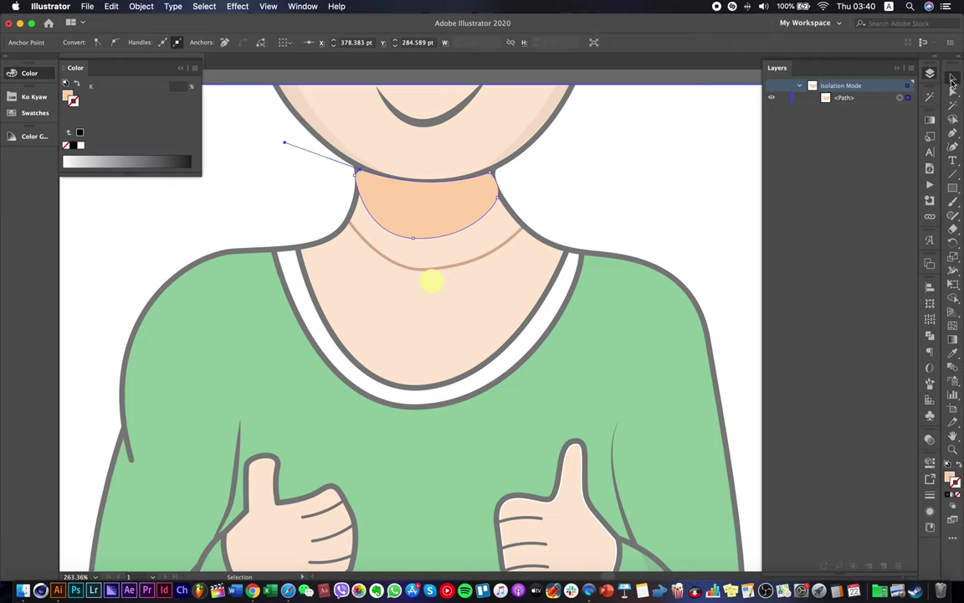
{"action": "double_click", "coordinate": [713, 136]}
Fill the neck shadow with the darker skin tone sampled from the face shadow beside the jaw.
{"action": "left_click", "coordinate": [497, 197]}
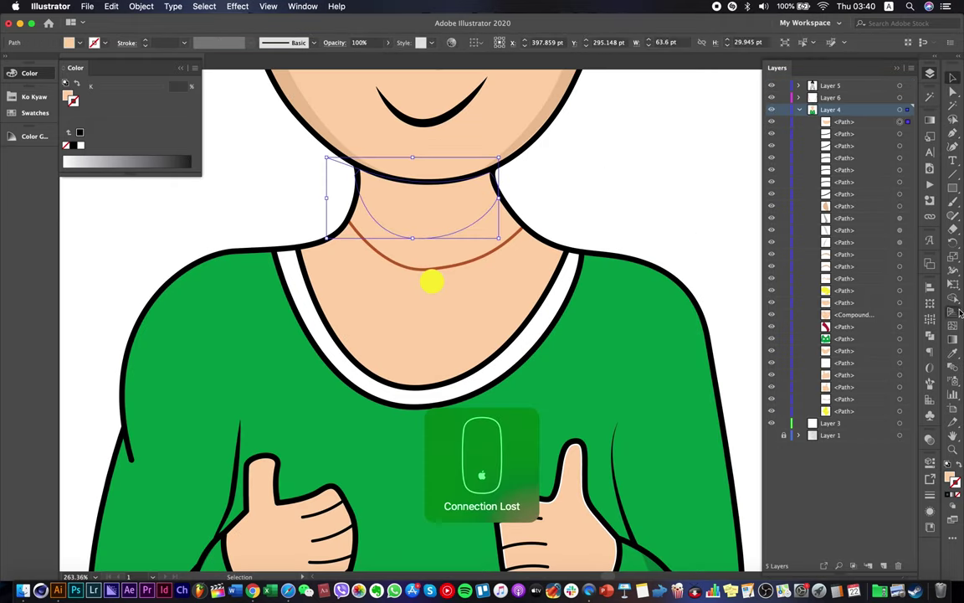
{"action": "key", "text": "i"}
{"action": "left_click", "coordinate": [542, 125]}
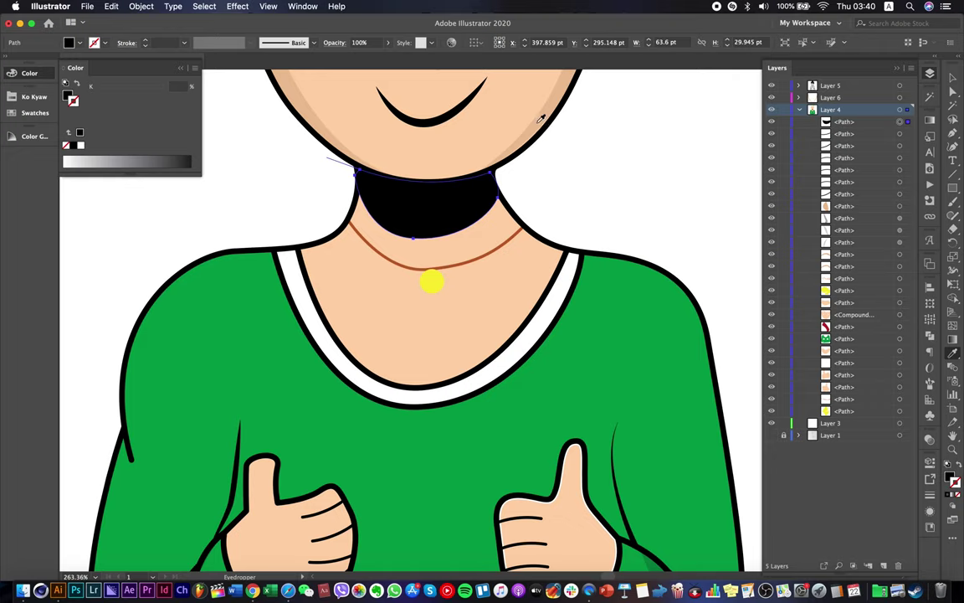
{"action": "left_click", "coordinate": [540, 117]}
Reshape the neck shadow by raising its lower-middle anchor point and pulling its lower-right anchor inside the neck outline.
{"action": "scroll", "coordinate": [539, 112], "scroll_direction": "down", "scroll_amount": 3}
{"action": "left_click", "coordinate": [954, 102]}
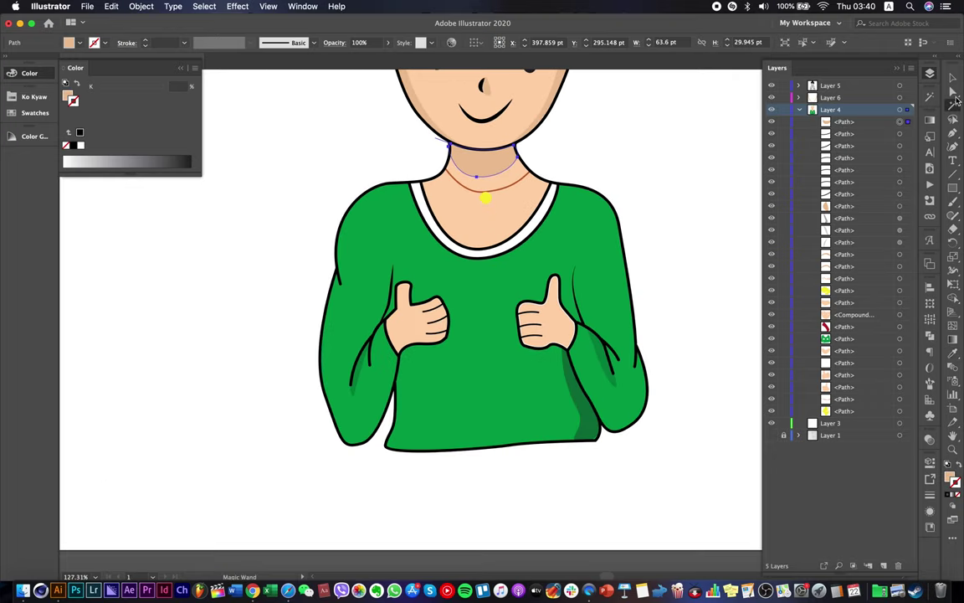
{"action": "left_click", "coordinate": [953, 90]}
{"action": "left_click_drag", "start_coordinate": [478, 176], "coordinate": [479, 165]}
{"action": "scroll", "coordinate": [523, 165], "scroll_direction": "up", "scroll_amount": 6}
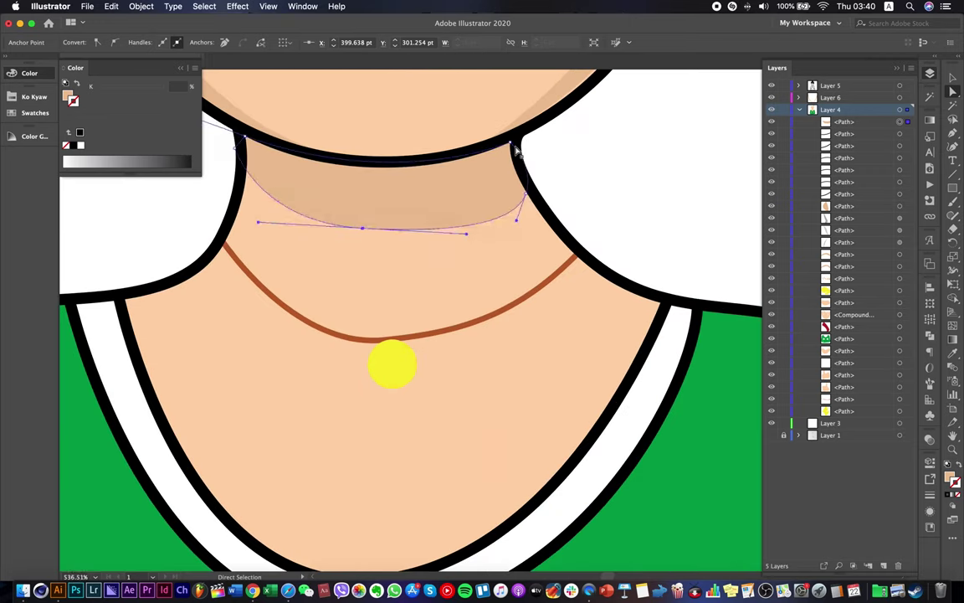
{"action": "mouse_move", "coordinate": [535, 168]}
{"action": "left_mouse_down"}
{"action": "mouse_move", "coordinate": [526, 191]}
{"action": "mouse_move", "coordinate": [524, 176]}
{"action": "left_mouse_up"}
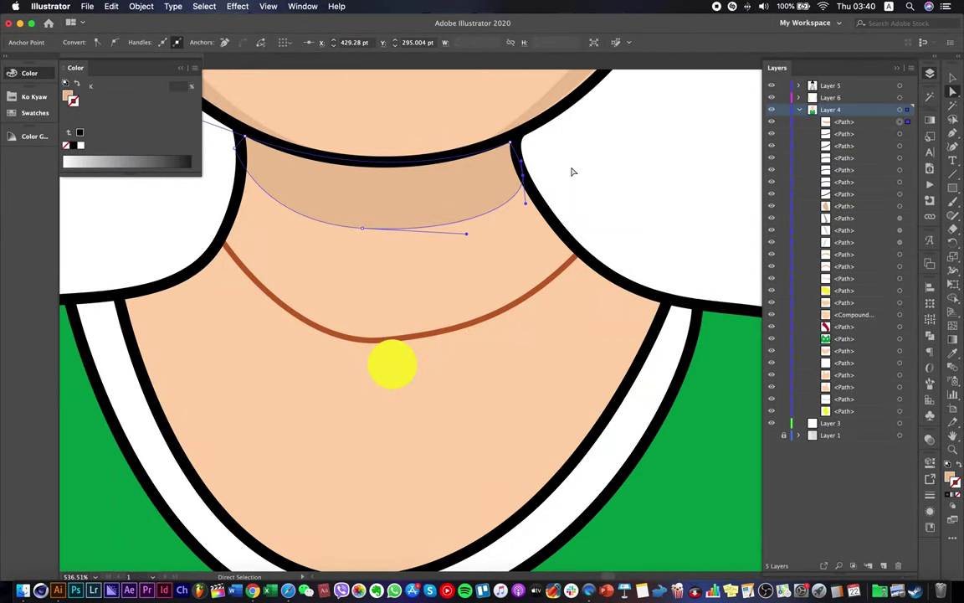
{"action": "left_click", "coordinate": [573, 169]}
{"action": "scroll", "coordinate": [573, 169], "scroll_direction": "down", "scroll_amount": 9}
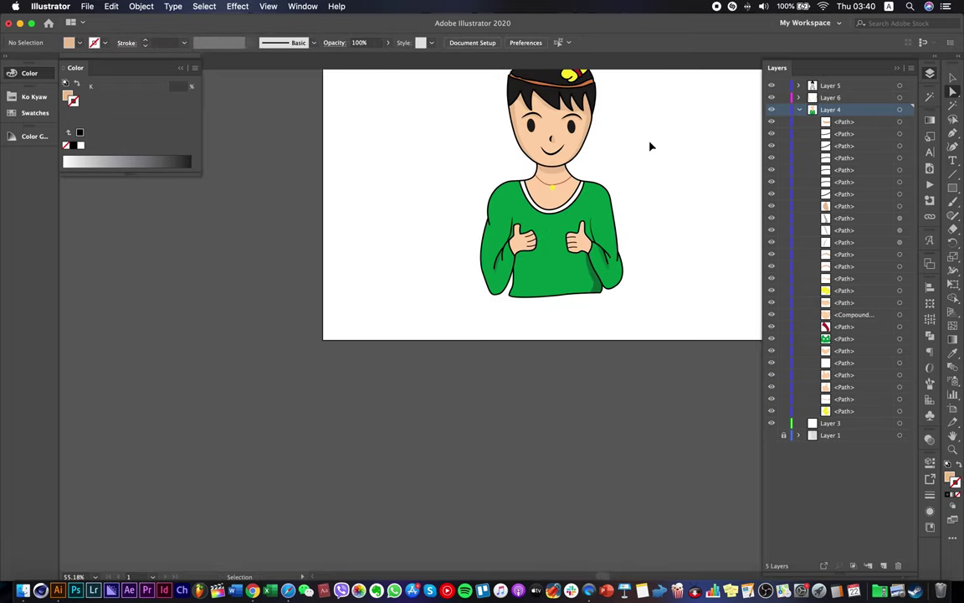
Refine the curve at the neck shadow's right edge to follow the neck outline, and save the document.
{"action": "scroll", "coordinate": [572, 148], "scroll_direction": "up", "scroll_amount": 8}
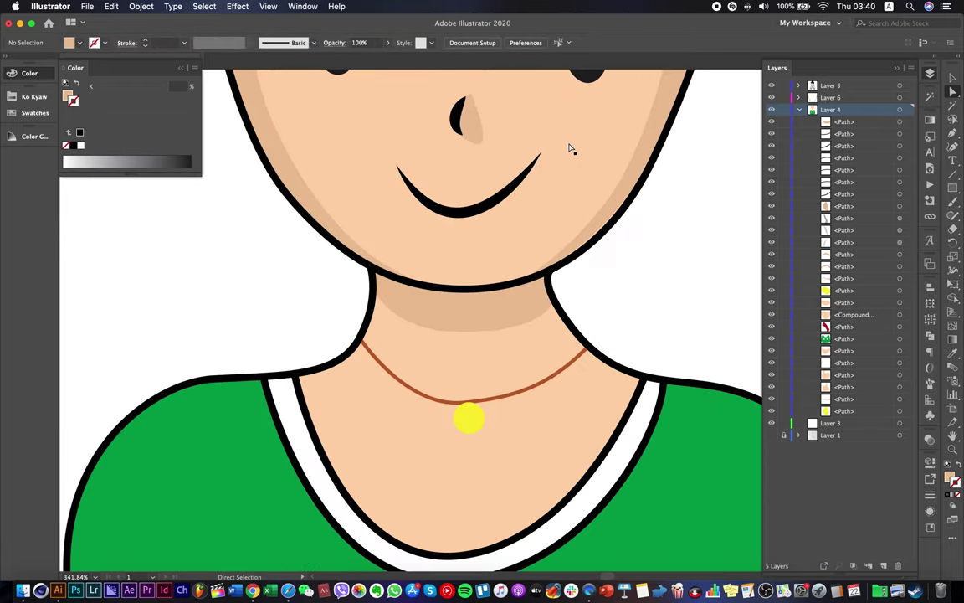
{"action": "left_click", "coordinate": [538, 318]}
{"action": "left_click_drag", "start_coordinate": [555, 309], "coordinate": [549, 282]}
{"action": "left_click", "coordinate": [625, 282]}
{"action": "scroll", "coordinate": [626, 283], "scroll_direction": "down", "scroll_amount": 9}
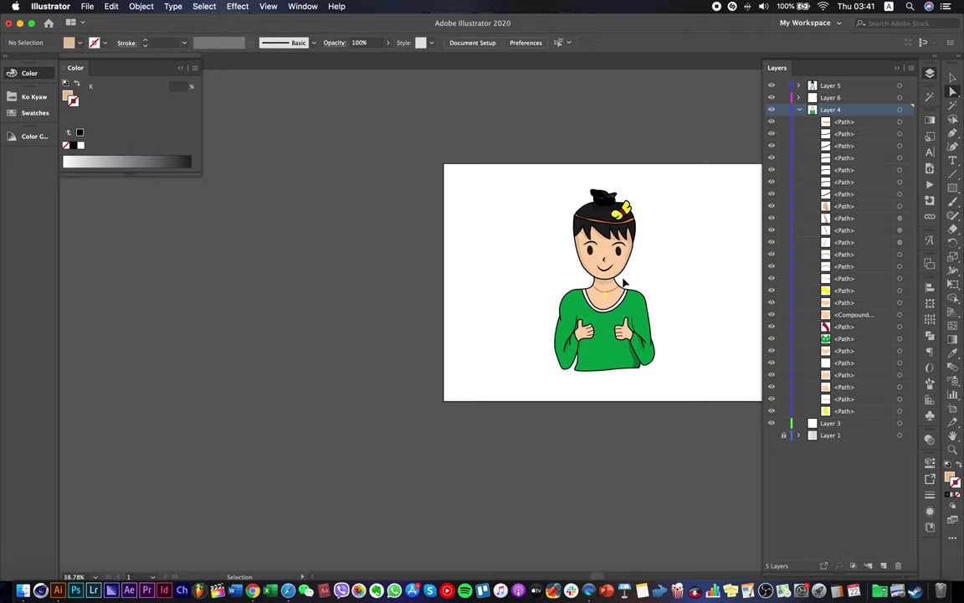
{"action": "key", "text": "super+s"}
Draw a skin-toned ear shape with the Pen tool against the right side of the face, level with the eye and nose.
{"action": "scroll", "coordinate": [641, 259], "scroll_direction": "up", "scroll_amount": 8}
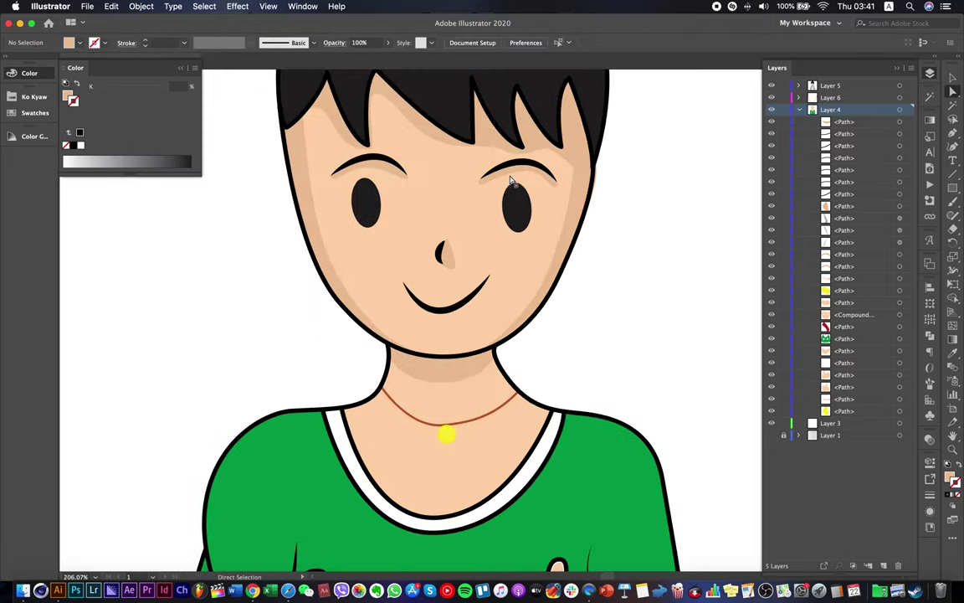
{"action": "scroll", "coordinate": [503, 218], "scroll_direction": "right", "scroll_amount": 1}
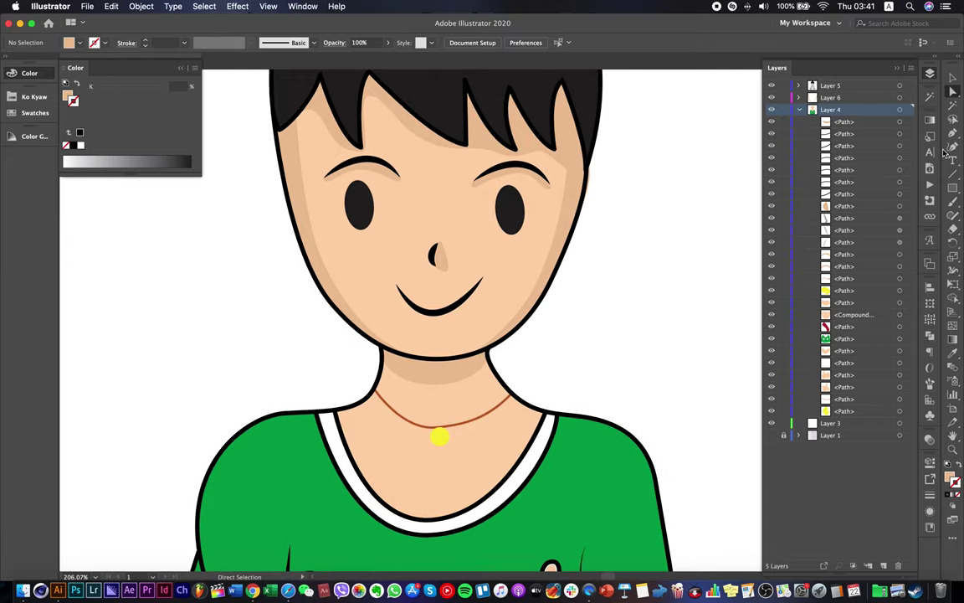
{"action": "left_click", "coordinate": [953, 132]}
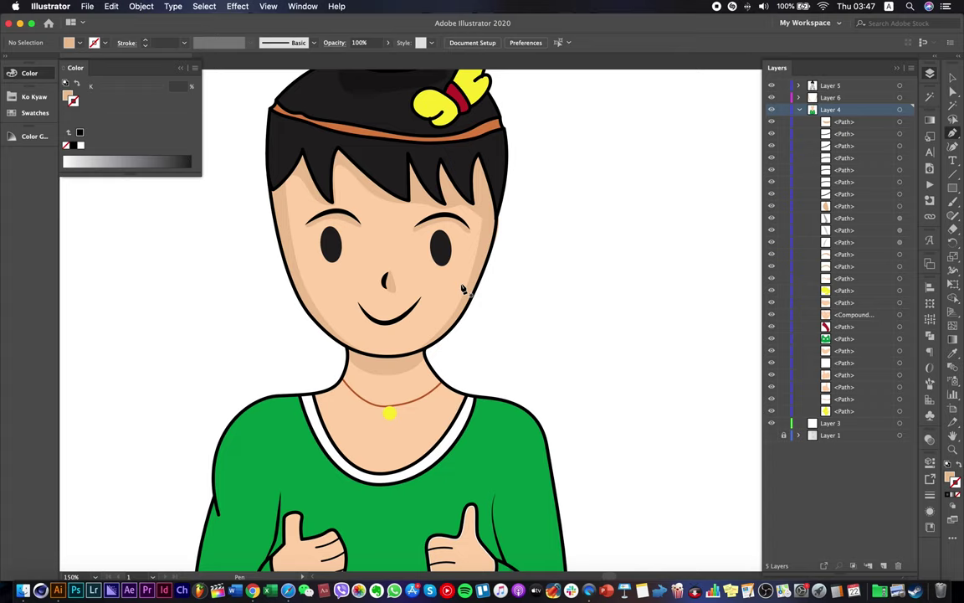
{"action": "scroll", "coordinate": [462, 289], "scroll_direction": "up", "scroll_amount": 2}
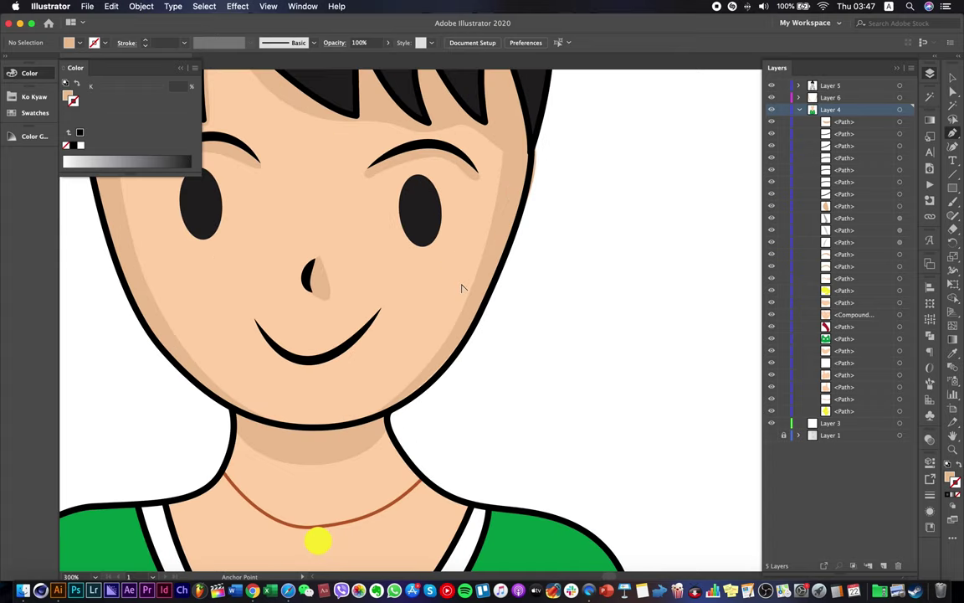
{"action": "left_click", "coordinate": [514, 226]}
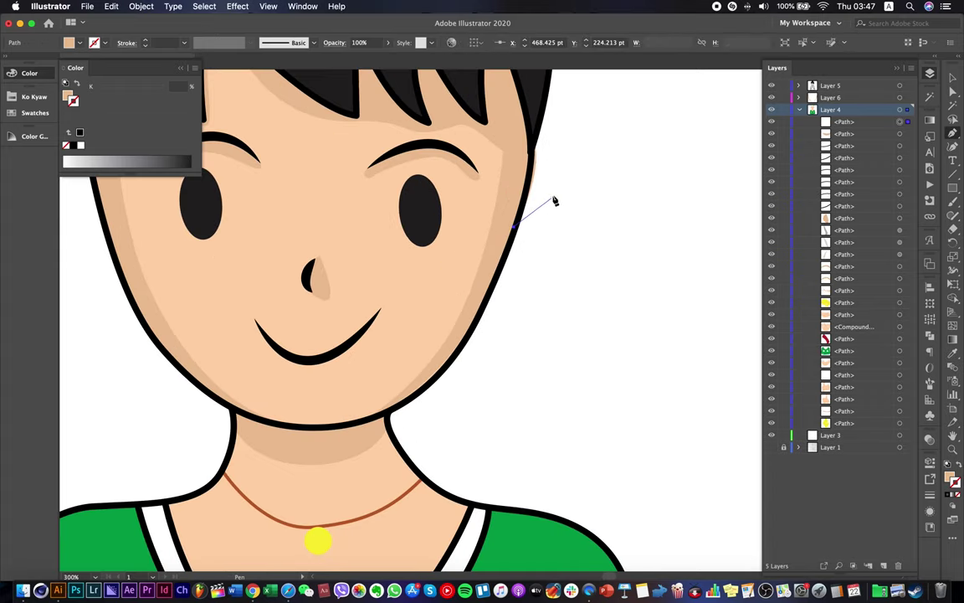
{"action": "left_click_drag", "start_coordinate": [567, 201], "coordinate": [584, 208]}
{"action": "left_click_drag", "start_coordinate": [537, 274], "coordinate": [486, 291]}
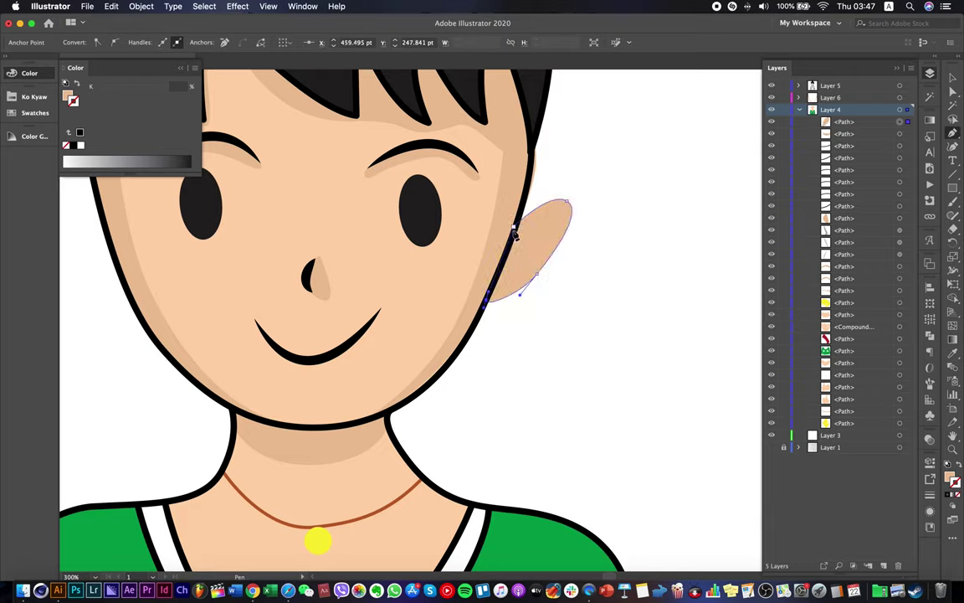
Enlarge the ear slightly and move its upper inner anchor point up along the face outline for a rounder top.
{"action": "left_click", "coordinate": [952, 91]}
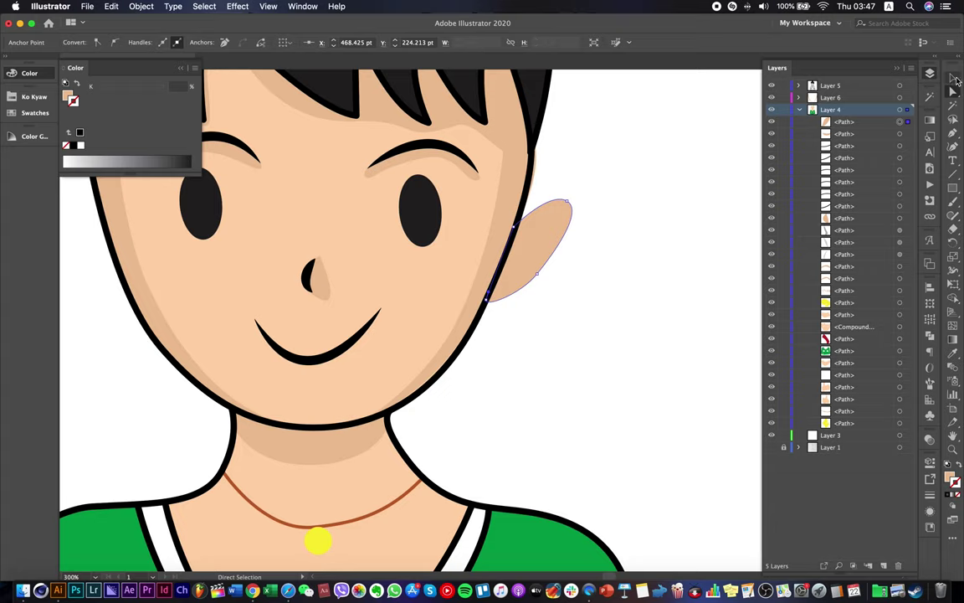
{"action": "left_click", "coordinate": [952, 78]}
{"action": "left_click", "coordinate": [595, 249]}
{"action": "left_click", "coordinate": [564, 222]}
{"action": "mouse_move", "coordinate": [577, 198]}
{"action": "left_mouse_down"}
{"action": "mouse_move", "coordinate": [600, 181]}
{"action": "mouse_move", "coordinate": [570, 200]}
{"action": "left_mouse_up"}
{"action": "key", "text": "a"}
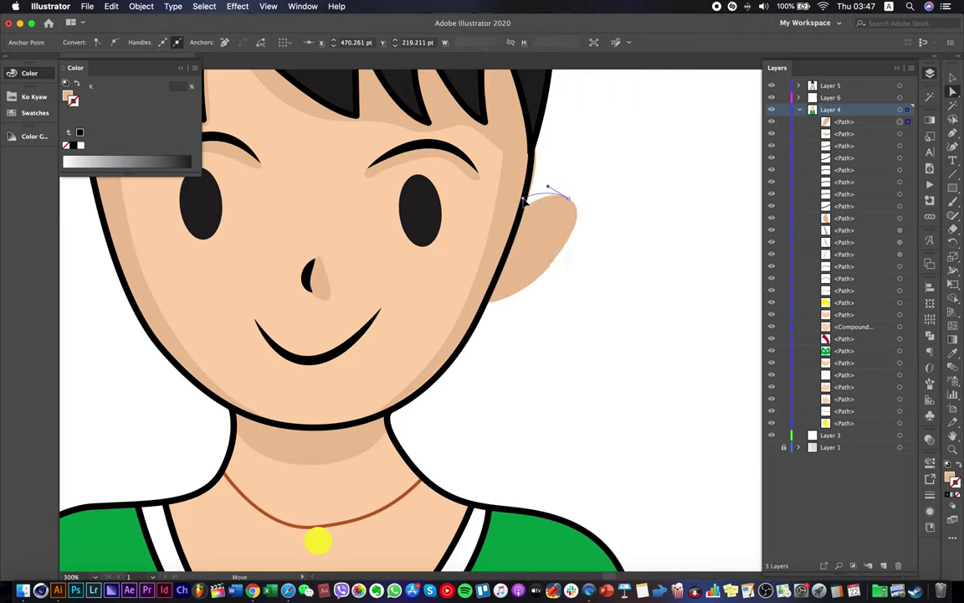
{"action": "left_click", "coordinate": [584, 185]}
Add a solid black outline with a uniform profile to the ear, thickening the stroke.
{"action": "left_click", "coordinate": [954, 78]}
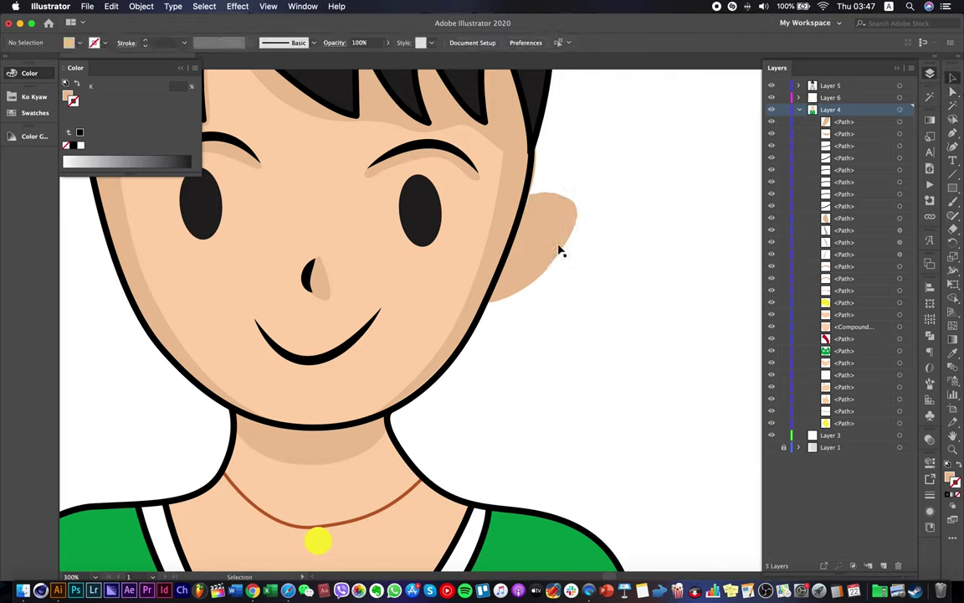
{"action": "left_click", "coordinate": [544, 230]}
{"action": "left_click", "coordinate": [147, 41]}
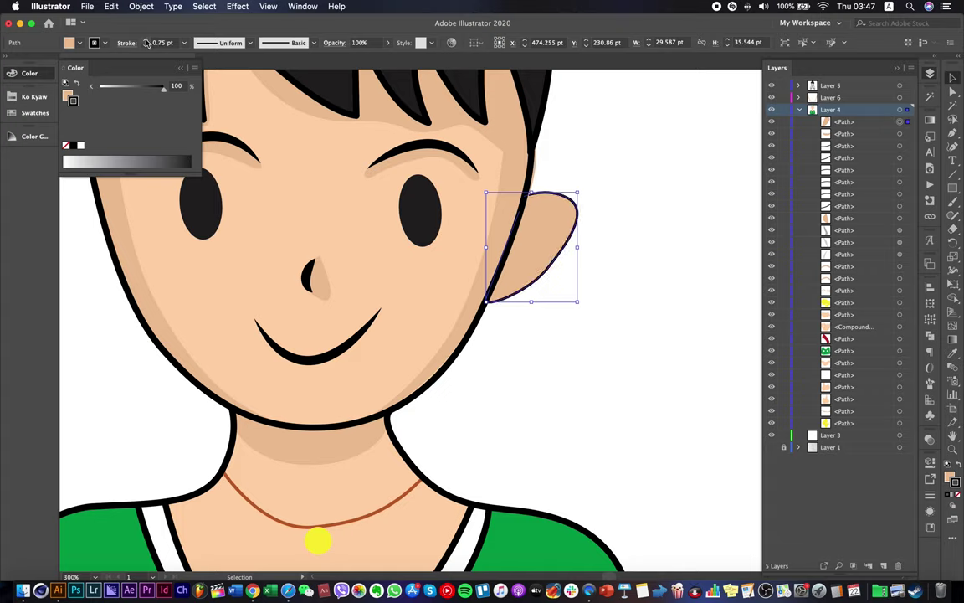
{"action": "left_click", "coordinate": [147, 41]}
{"action": "left_click", "coordinate": [146, 41]}
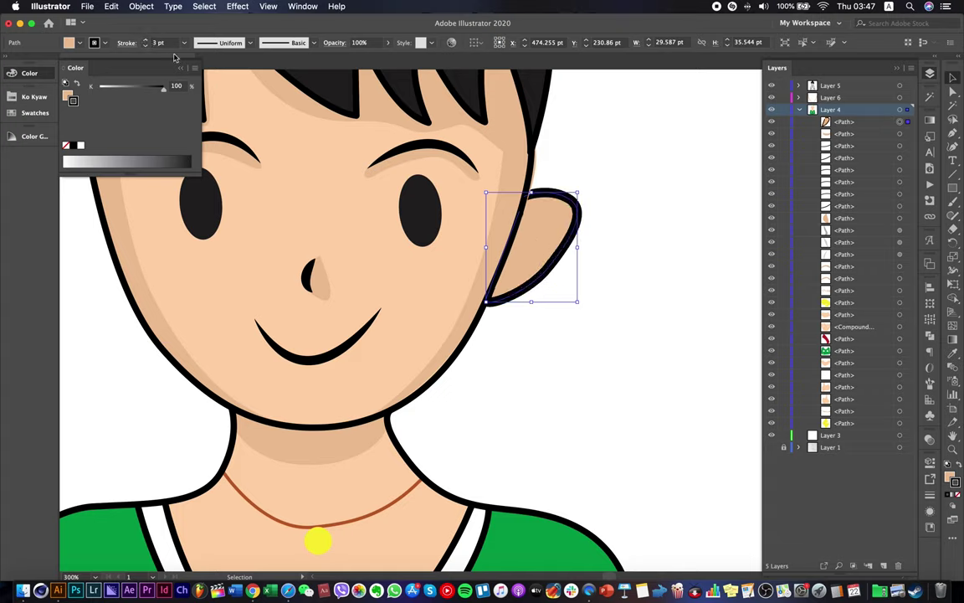
Adjust the upper anchor of the right-hand face shadow so its edge stays inside the face outline above the ear.
{"action": "left_click", "coordinate": [540, 173]}
{"action": "left_click", "coordinate": [540, 173]}
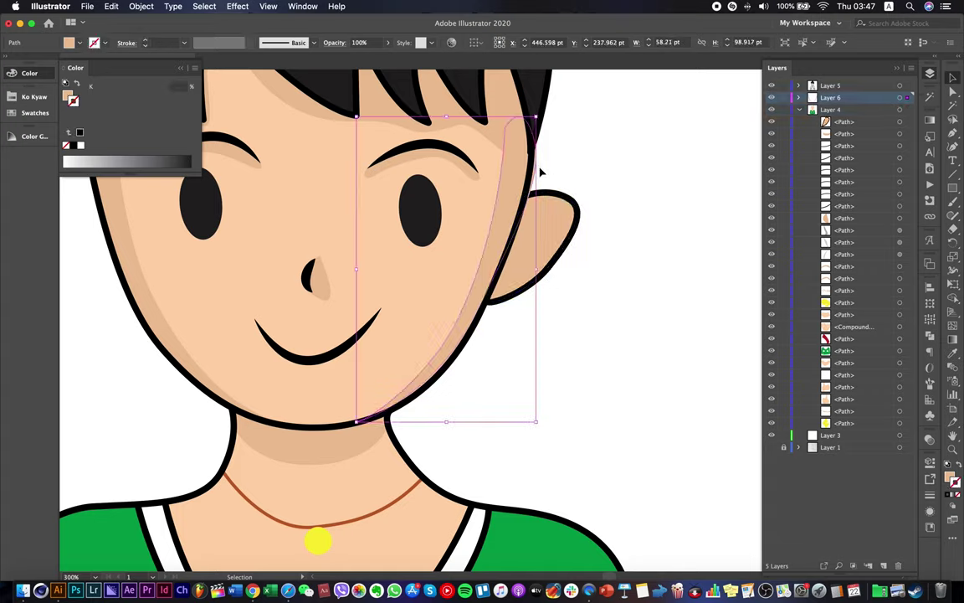
{"action": "left_click", "coordinate": [952, 92]}
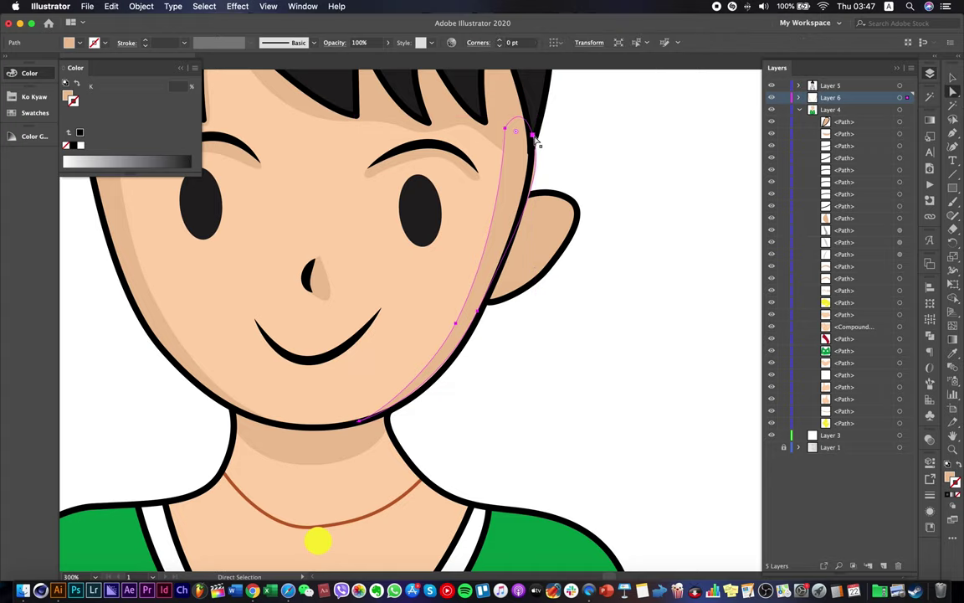
{"action": "left_click_drag", "start_coordinate": [534, 137], "coordinate": [538, 131]}
{"action": "left_click", "coordinate": [592, 171]}
{"action": "scroll", "coordinate": [593, 172], "scroll_direction": "down", "scroll_amount": 1}
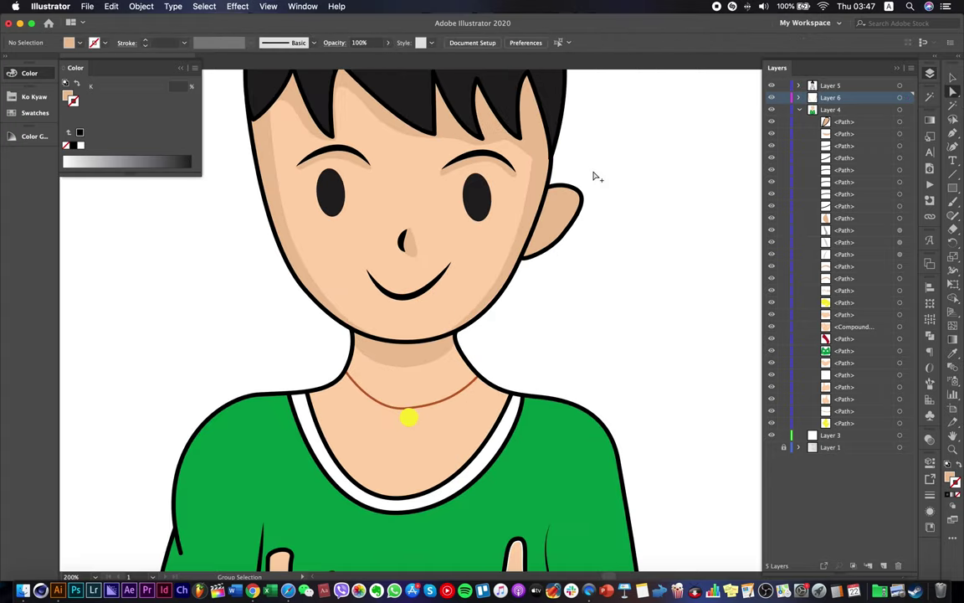
{"action": "scroll", "coordinate": [594, 176], "scroll_direction": "down", "scroll_amount": 1}
Narrow the ear, adjust its outer lower anchor point, and scale the ear down to about 24 by 31 pt.
{"action": "left_click", "coordinate": [954, 78]}
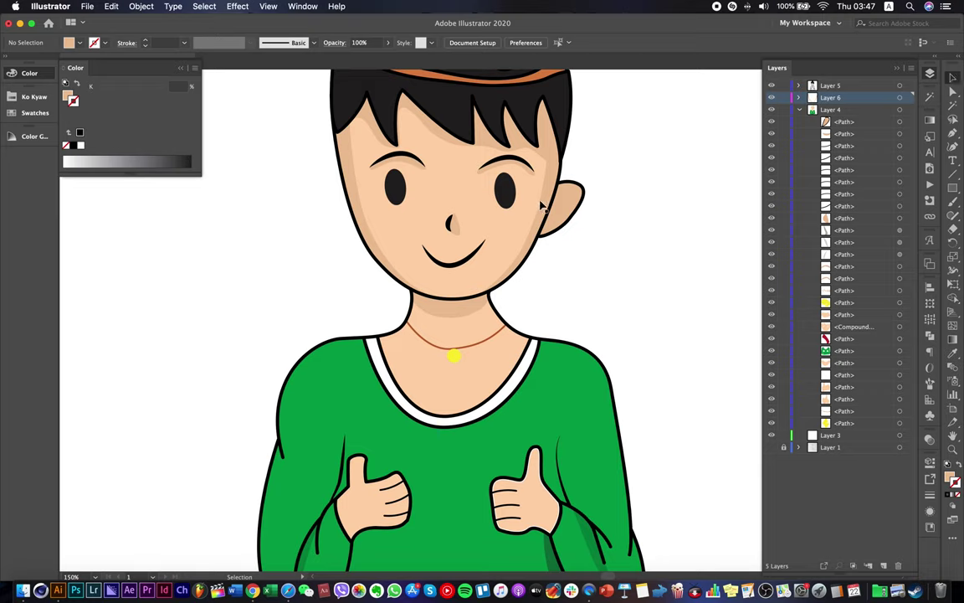
{"action": "left_click", "coordinate": [576, 201]}
{"action": "left_click_drag", "start_coordinate": [580, 208], "coordinate": [581, 208]}
{"action": "key", "text": "a"}
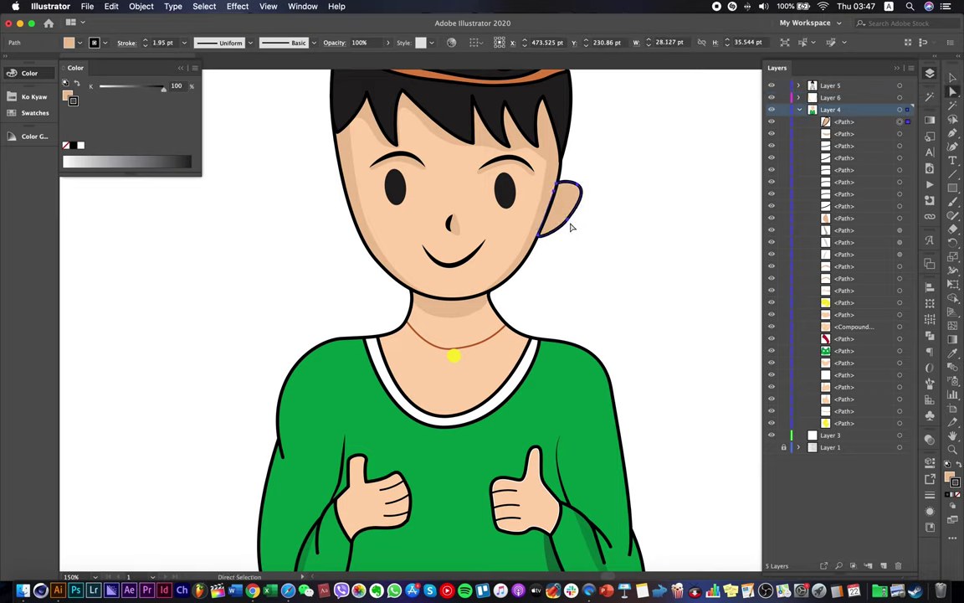
{"action": "left_click", "coordinate": [572, 226]}
{"action": "left_click", "coordinate": [569, 222]}
{"action": "left_click", "coordinate": [953, 78]}
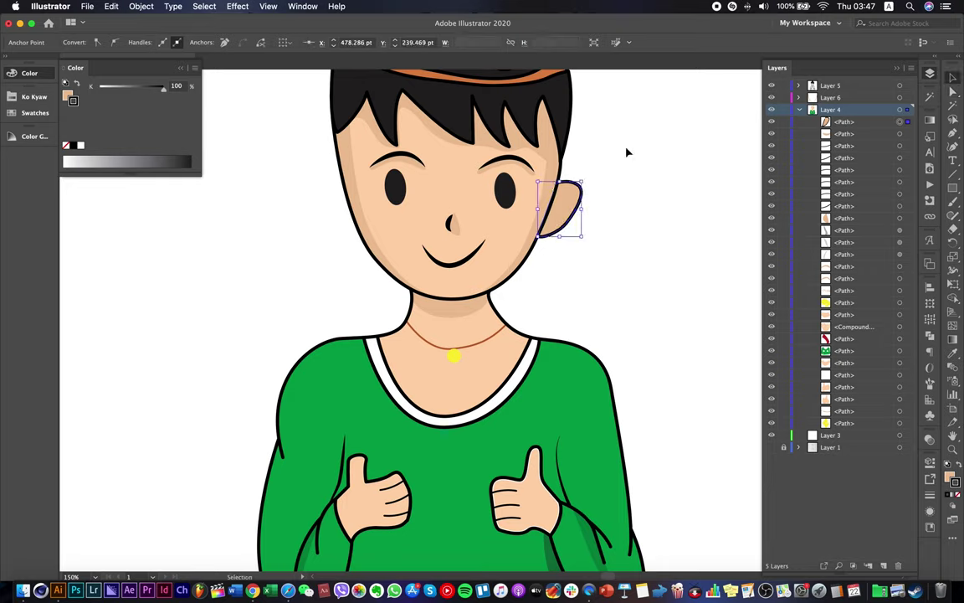
{"action": "left_click_drag", "start_coordinate": [582, 181], "coordinate": [372, 202]}
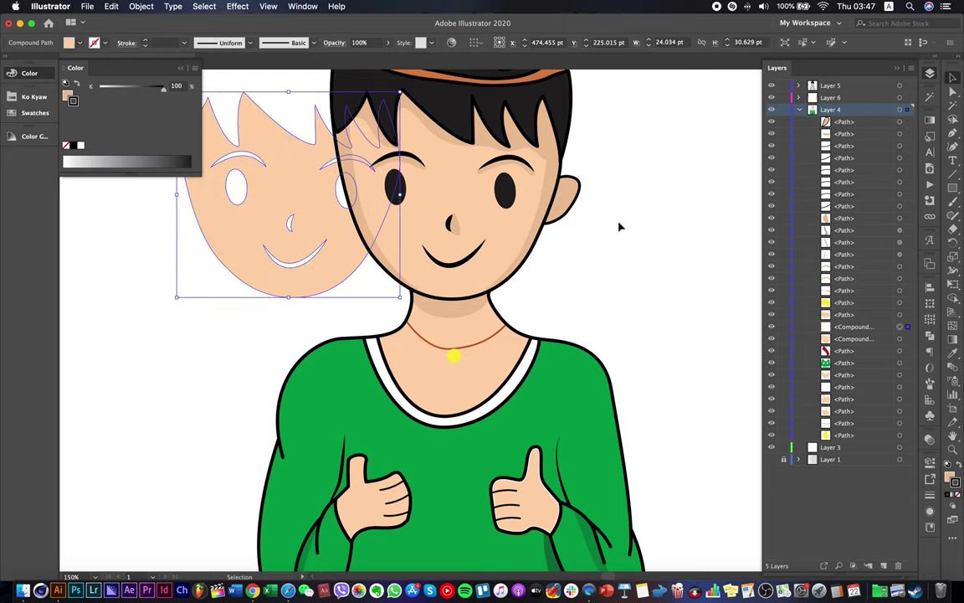
Undo the accidental copy of the face, duplicate the ear onto the left side of the face, and mirror the copy horizontally.
{"action": "key", "text": "super+z"}
{"action": "left_click", "coordinate": [641, 222]}
{"action": "left_click", "coordinate": [576, 198]}
{"action": "left_click_drag", "start_coordinate": [576, 198], "coordinate": [298, 199]}
{"action": "right_click", "coordinate": [336, 198]}
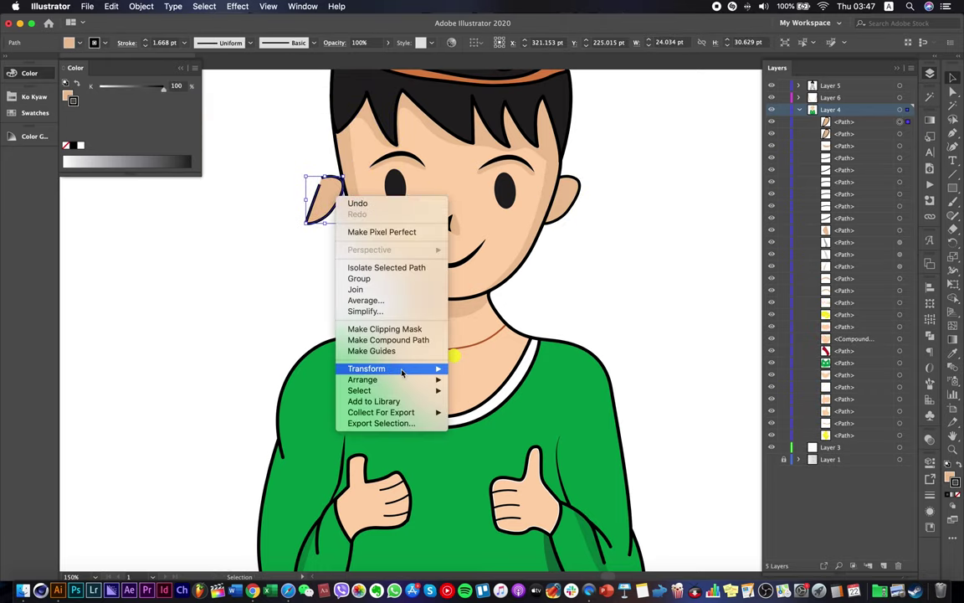
{"action": "left_click", "coordinate": [486, 411]}
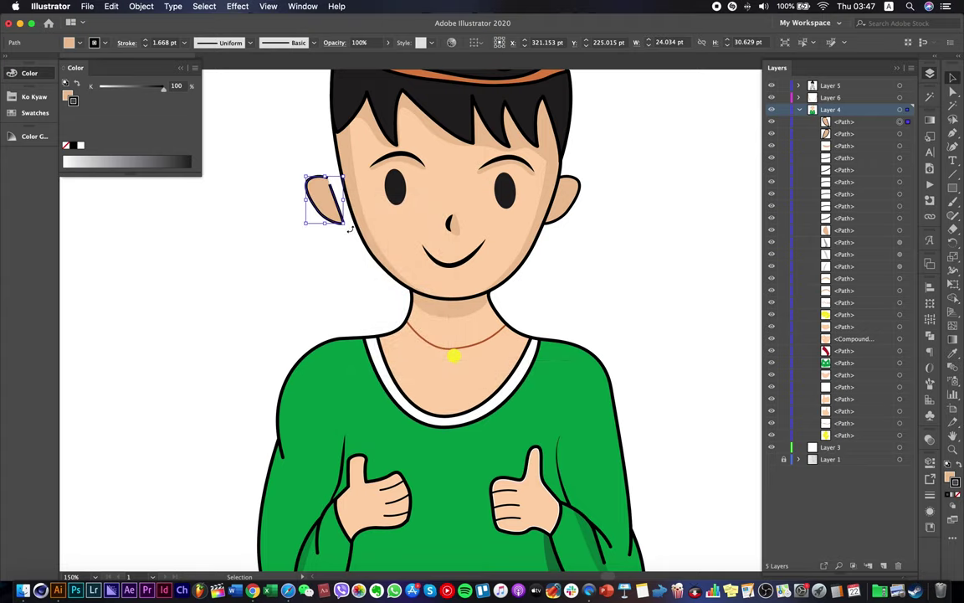
Move the mirrored ear against the left face outline and rotate it slightly so its inner edge follows the cheek.
{"action": "left_click_drag", "start_coordinate": [311, 193], "coordinate": [323, 192]}
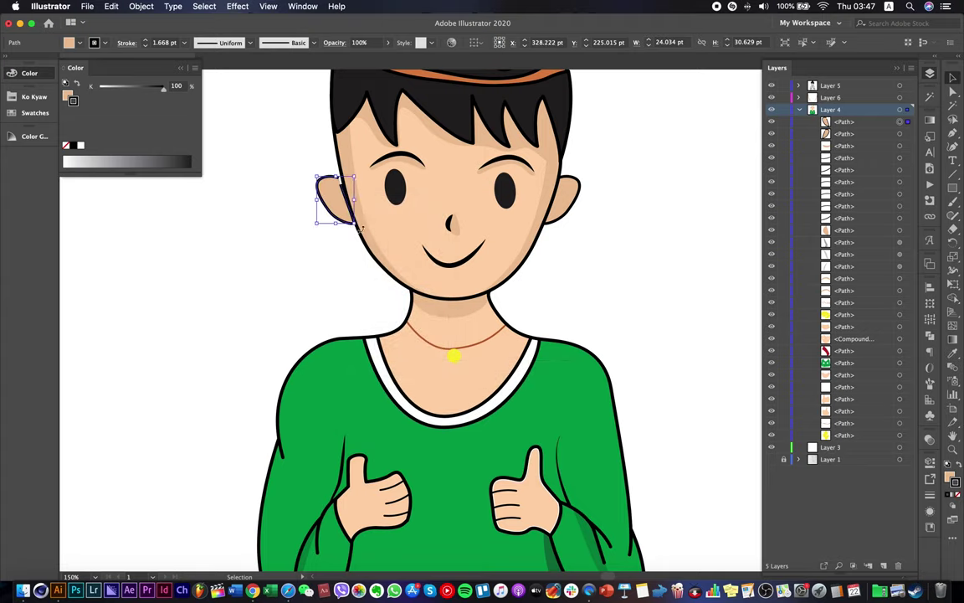
{"action": "scroll", "coordinate": [334, 196], "scroll_direction": "up", "scroll_amount": 5}
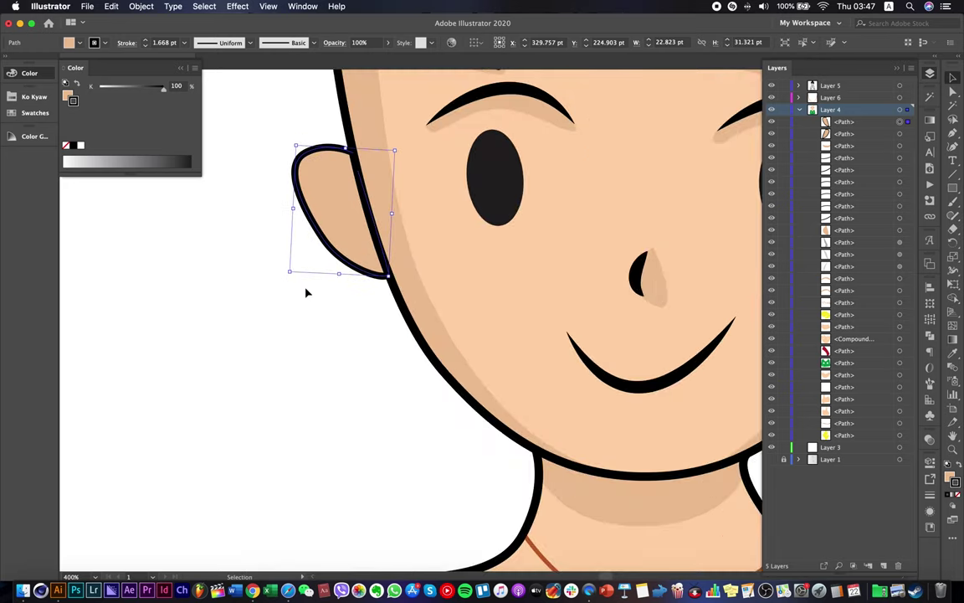
{"action": "left_click", "coordinate": [317, 283]}
{"action": "scroll", "coordinate": [318, 283], "scroll_direction": "down", "scroll_amount": 3}
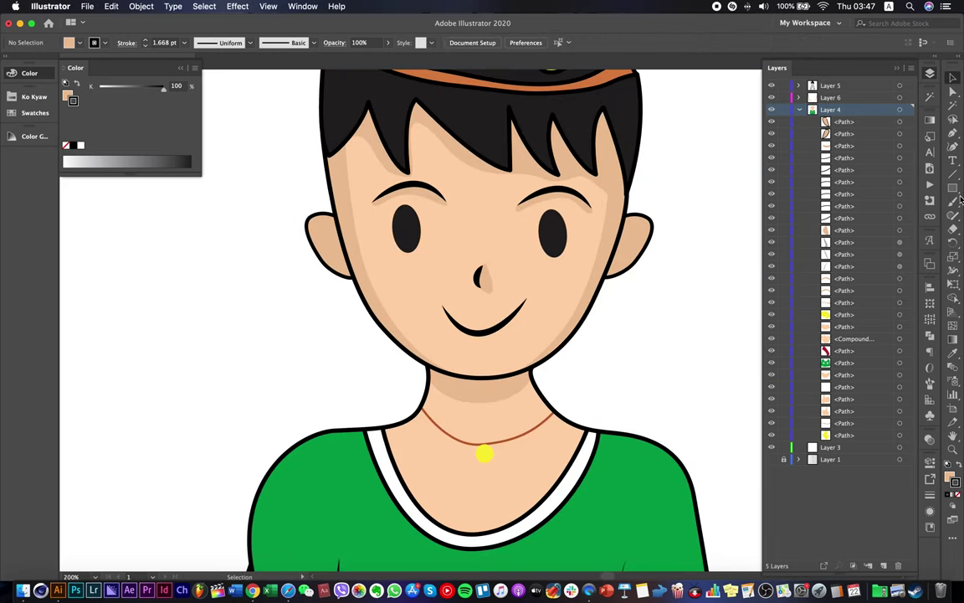
Draw a short curved inner-ear line inside the right ear with the Pen tool, about 2.6 by 9 pt.
{"action": "scroll", "coordinate": [659, 245], "scroll_direction": "up", "scroll_amount": 2}
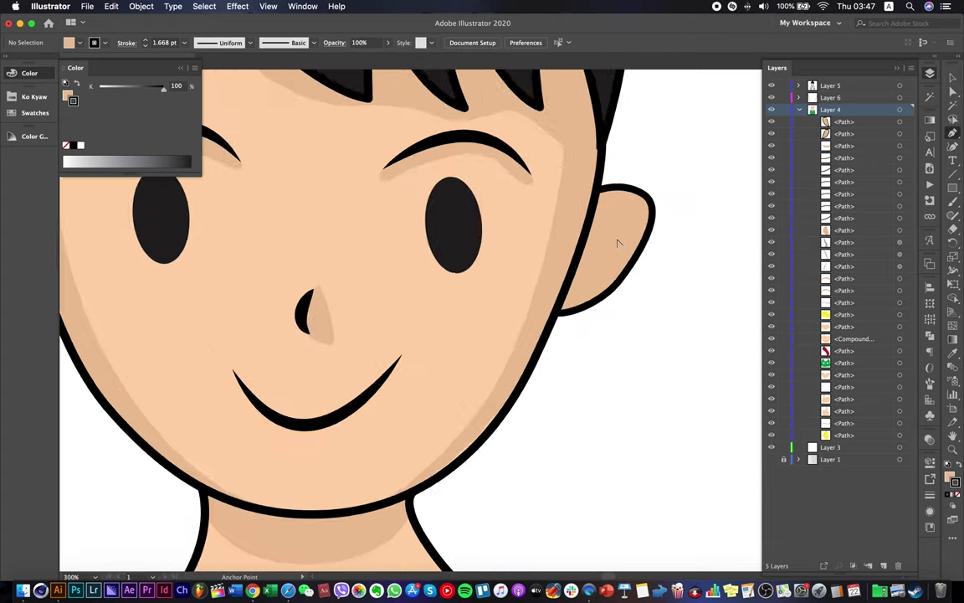
{"action": "scroll", "coordinate": [618, 243], "scroll_direction": "up", "scroll_amount": 3}
{"action": "left_click", "coordinate": [594, 193]}
{"action": "left_click_drag", "start_coordinate": [596, 268], "coordinate": [556, 333]}
Try sampling the face skin color onto the inner-ear curve with the Eyedropper.
{"action": "left_click", "coordinate": [959, 77]}
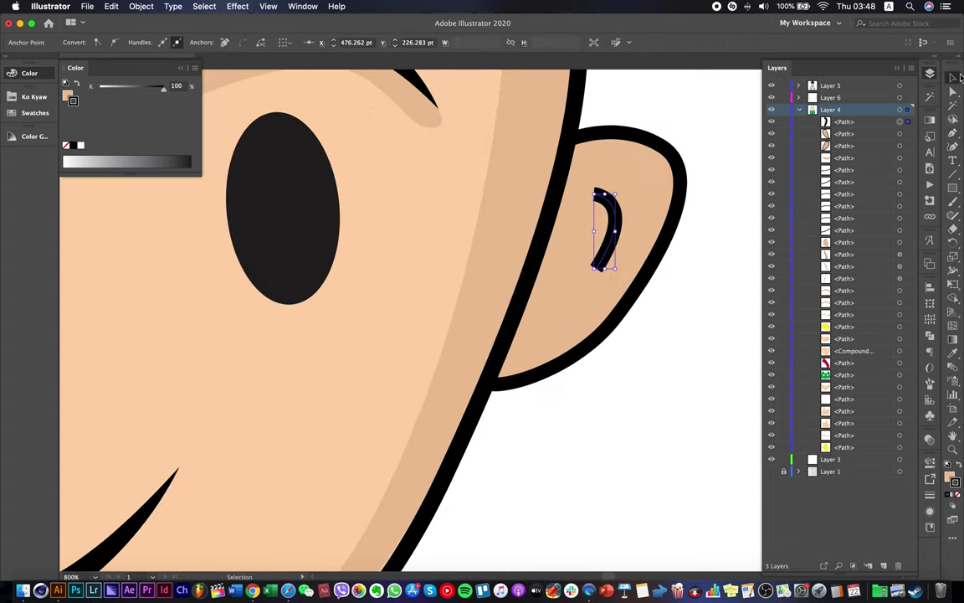
{"action": "left_click", "coordinate": [953, 351]}
{"action": "left_click", "coordinate": [486, 282]}
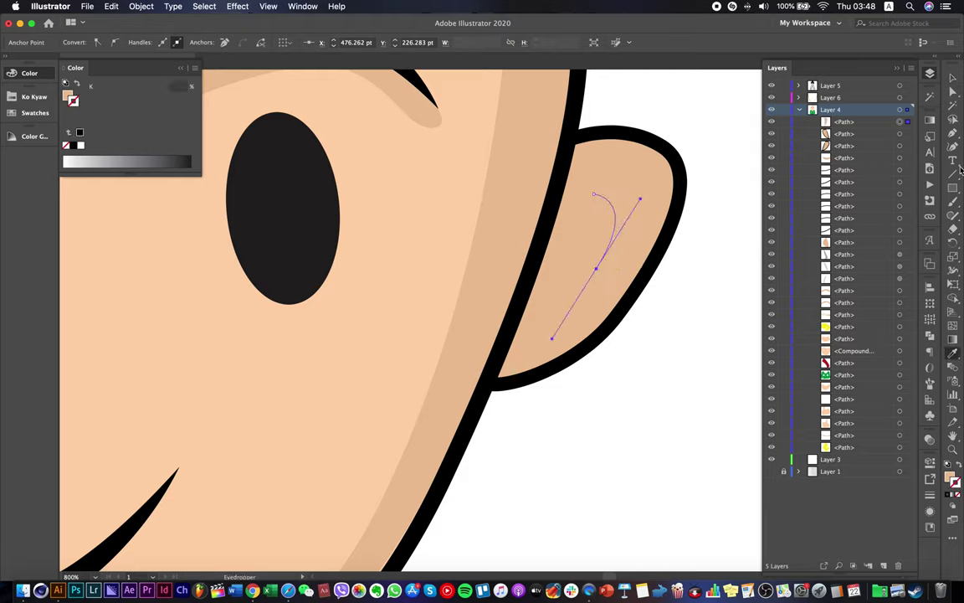
{"action": "left_click", "coordinate": [953, 78]}
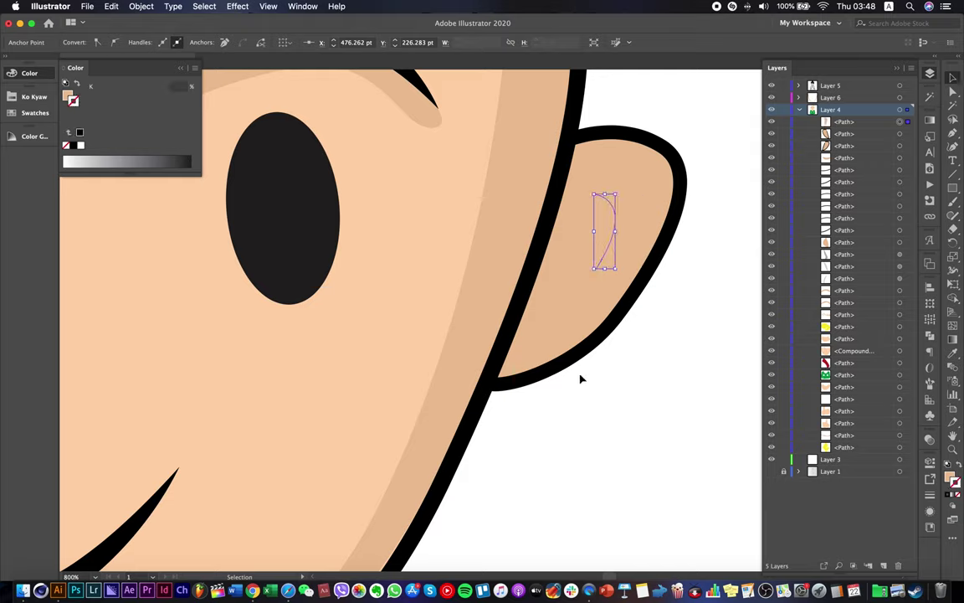
{"action": "left_click", "coordinate": [580, 377]}
Give the inner-ear curve a thick black stroke with a uniform profile.
{"action": "left_click", "coordinate": [604, 228]}
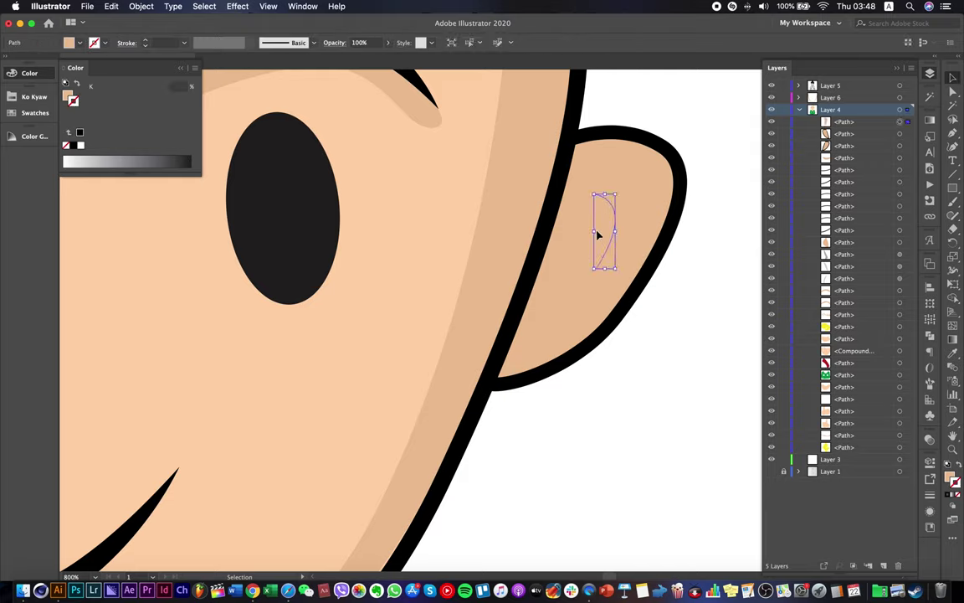
{"action": "left_click", "coordinate": [146, 43]}
{"action": "left_click", "coordinate": [146, 42]}
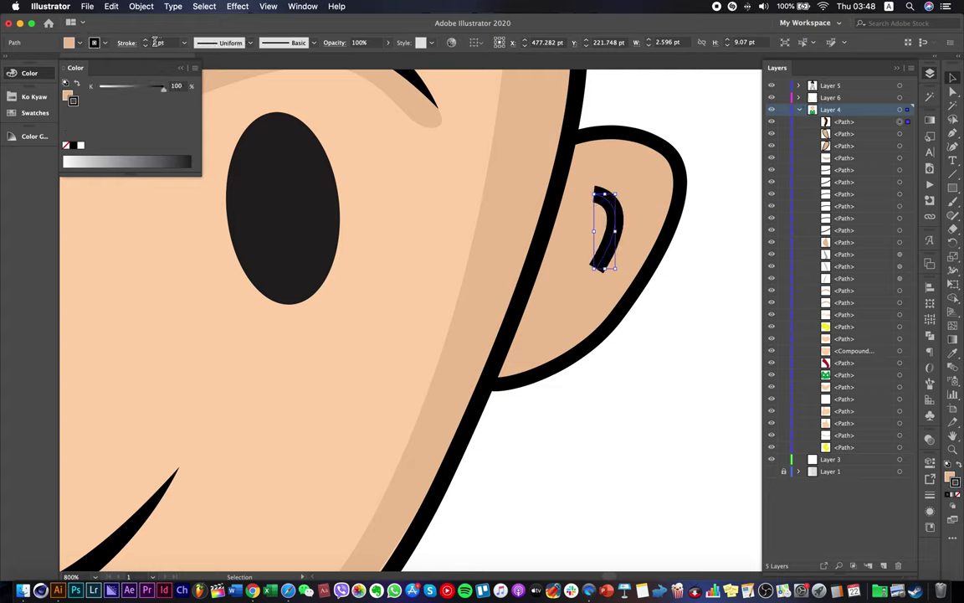
Apply a tapered width profile to the inner-ear curve's stroke.
{"action": "left_click", "coordinate": [219, 42]}
{"action": "left_click", "coordinate": [220, 60]}
{"action": "left_click", "coordinate": [685, 385]}
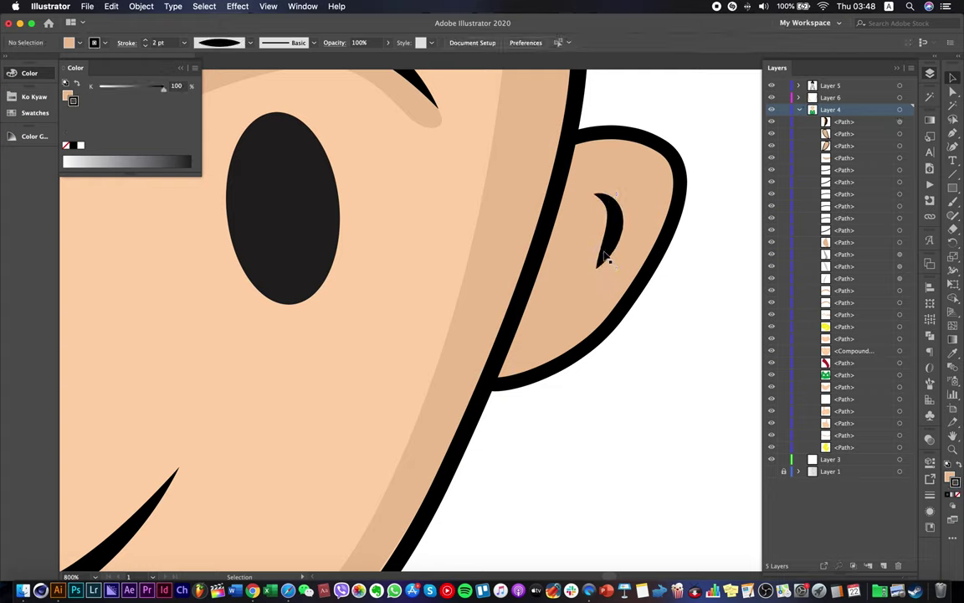
Sample the light skin color of the face onto the right ear shape with the Eyedropper.
{"action": "left_click", "coordinate": [606, 235]}
{"action": "left_click", "coordinate": [642, 189]}
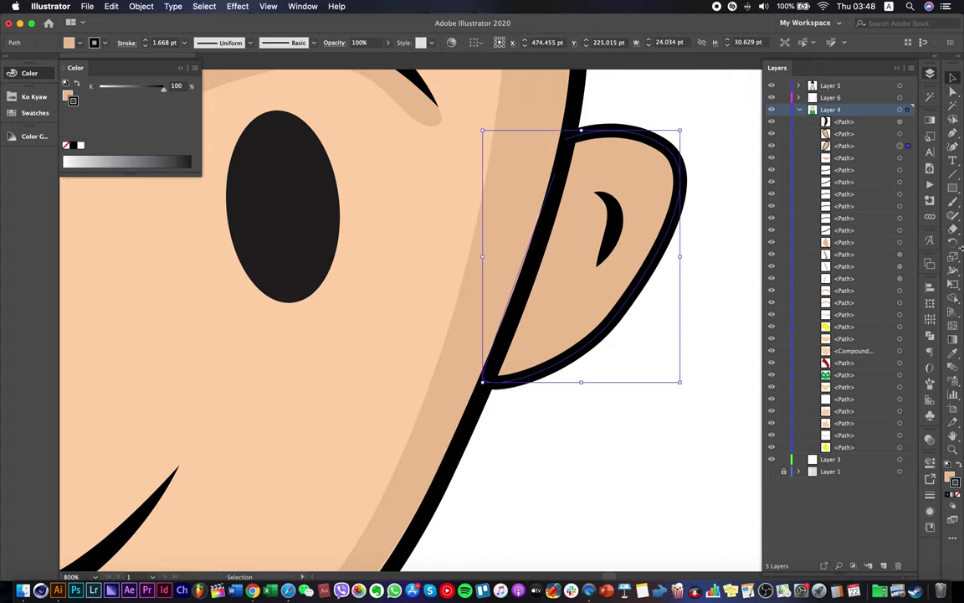
{"action": "key", "text": "i"}
{"action": "left_click", "coordinate": [396, 274]}
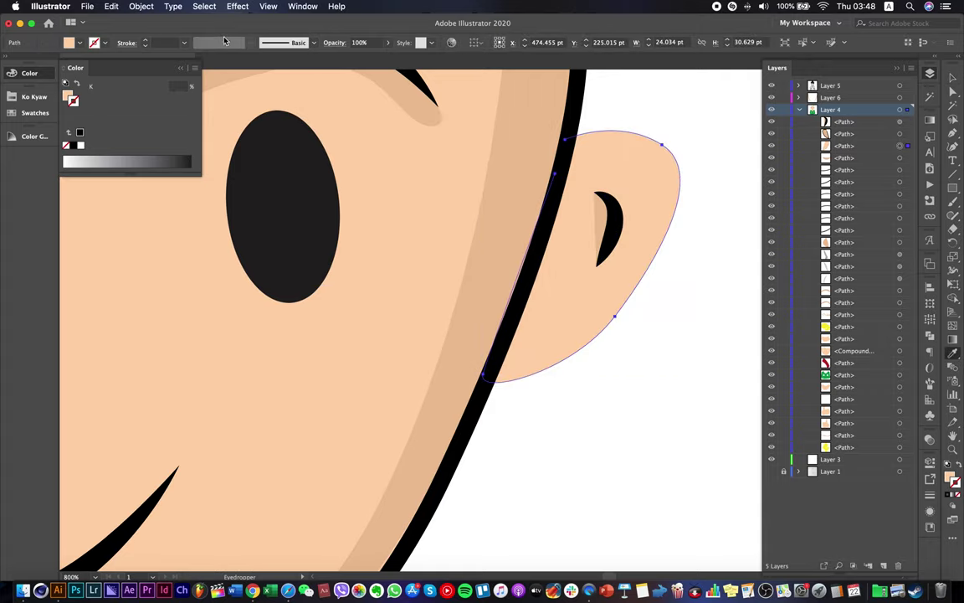
Give the right ear shape a black outline with a 2 pt stroke.
{"action": "left_click", "coordinate": [143, 40]}
{"action": "left_click", "coordinate": [143, 40]}
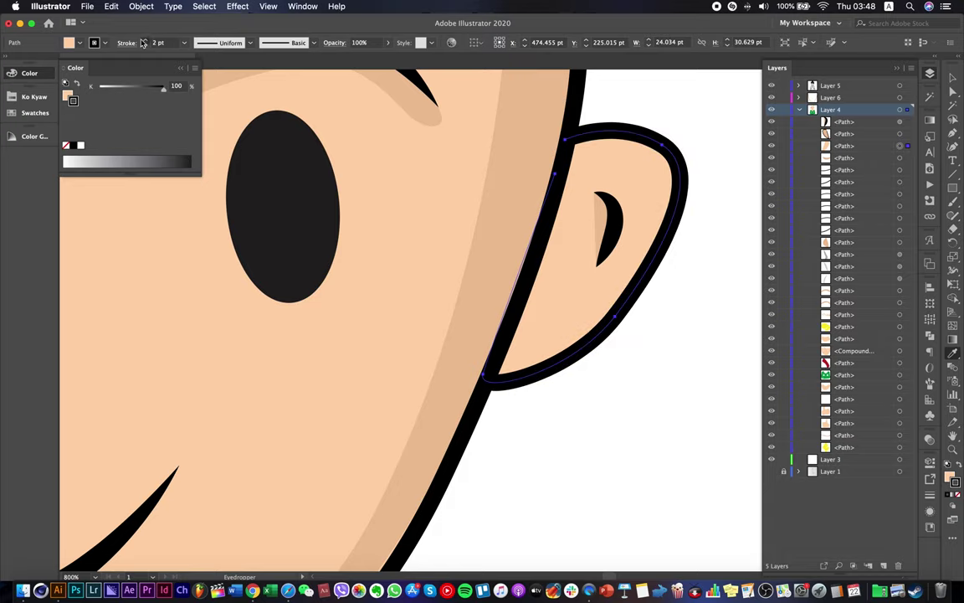
{"action": "left_click", "coordinate": [143, 40]}
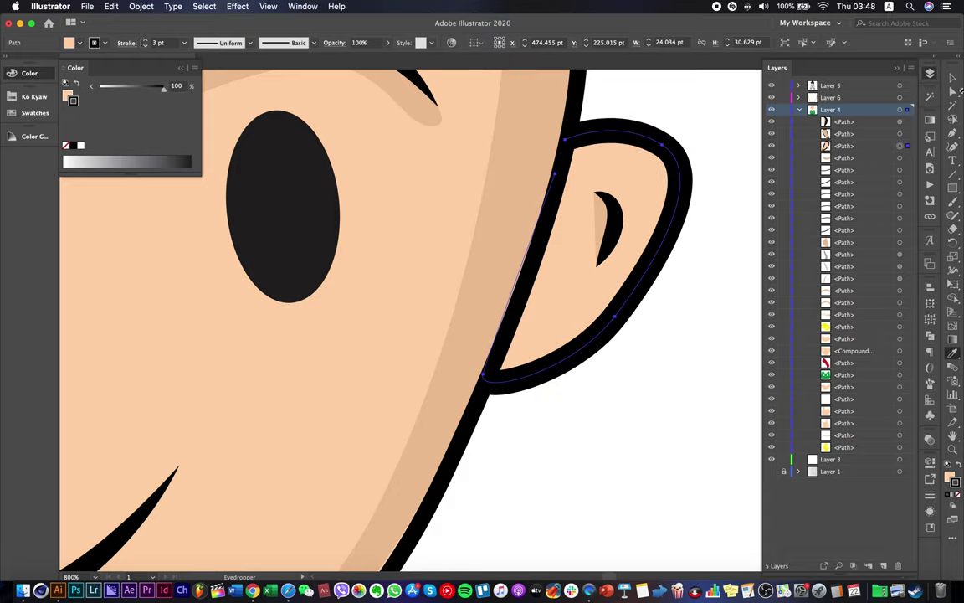
{"action": "left_click", "coordinate": [952, 94]}
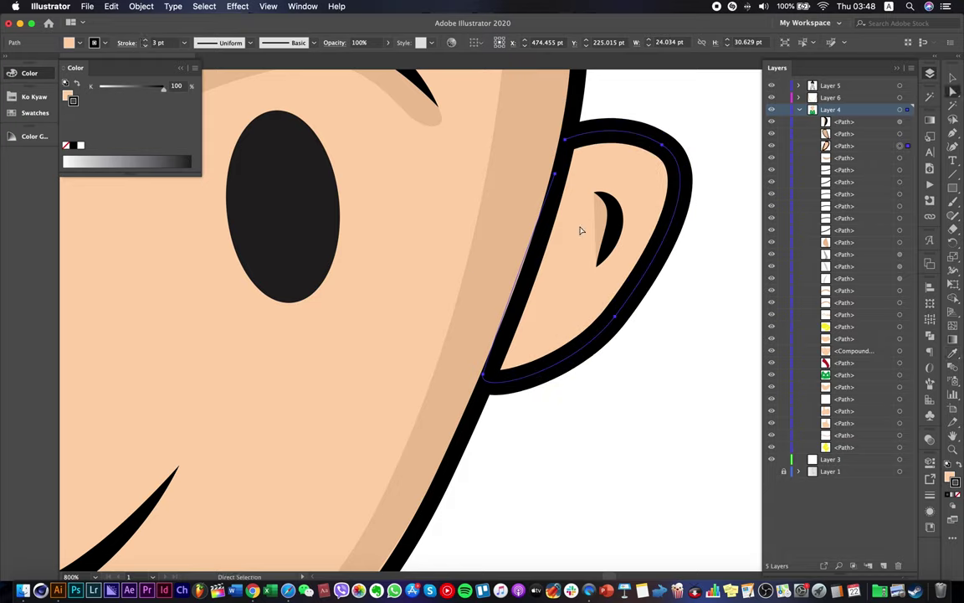
{"action": "left_click", "coordinate": [145, 46]}
Reshape the right inner-ear curve by moving its lower anchor toward the face and lengthening that anchor's handle for a stronger bend.
{"action": "left_click", "coordinate": [613, 216]}
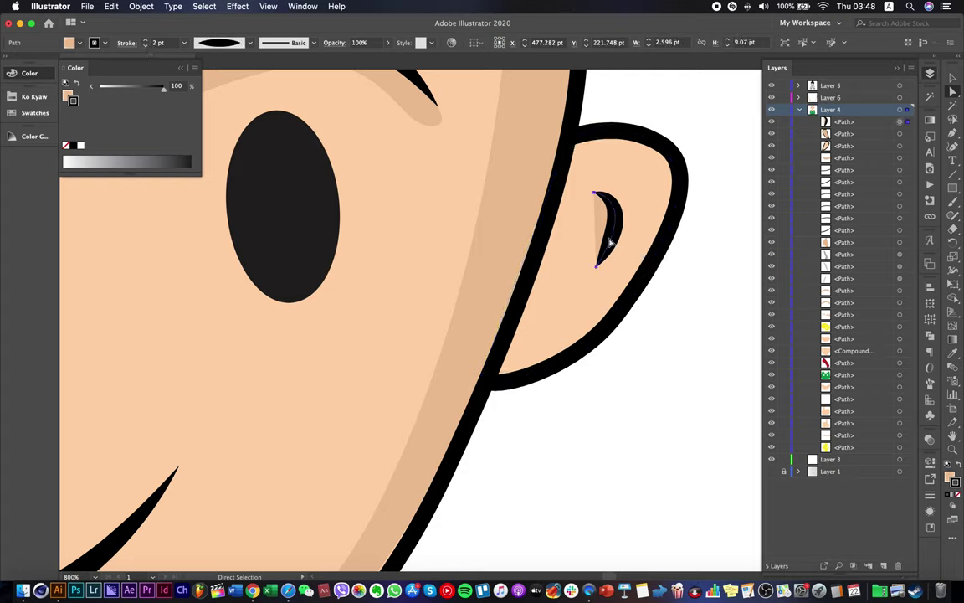
{"action": "left_click_drag", "start_coordinate": [597, 267], "coordinate": [573, 285]}
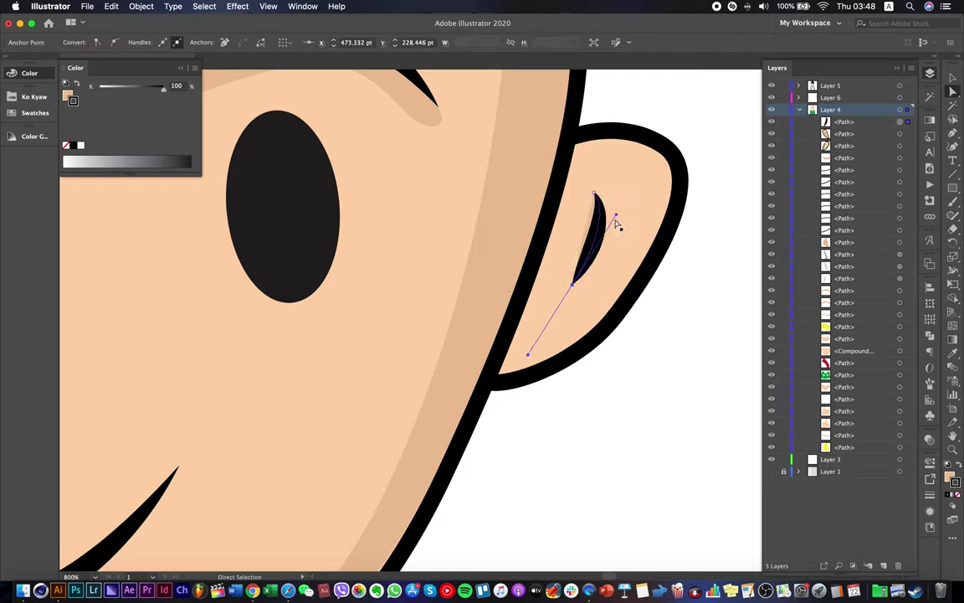
{"action": "left_click_drag", "start_coordinate": [617, 216], "coordinate": [668, 175]}
{"action": "left_click", "coordinate": [678, 355]}
{"action": "scroll", "coordinate": [670, 359], "scroll_direction": "down", "scroll_amount": 4}
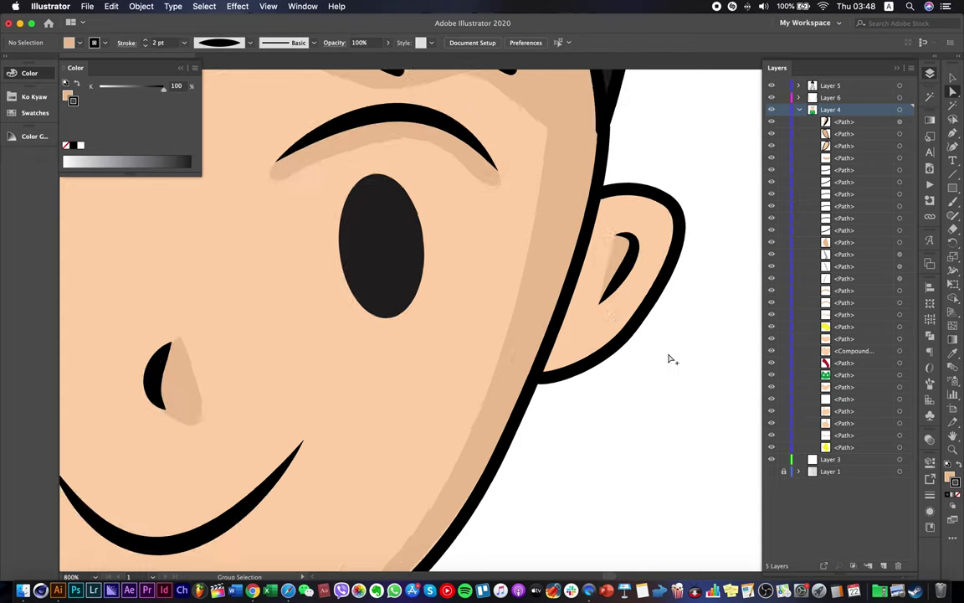
Copy the inner-ear curve from the right ear onto the left ear and reflect the copy horizontally.
{"action": "key", "text": "v"}
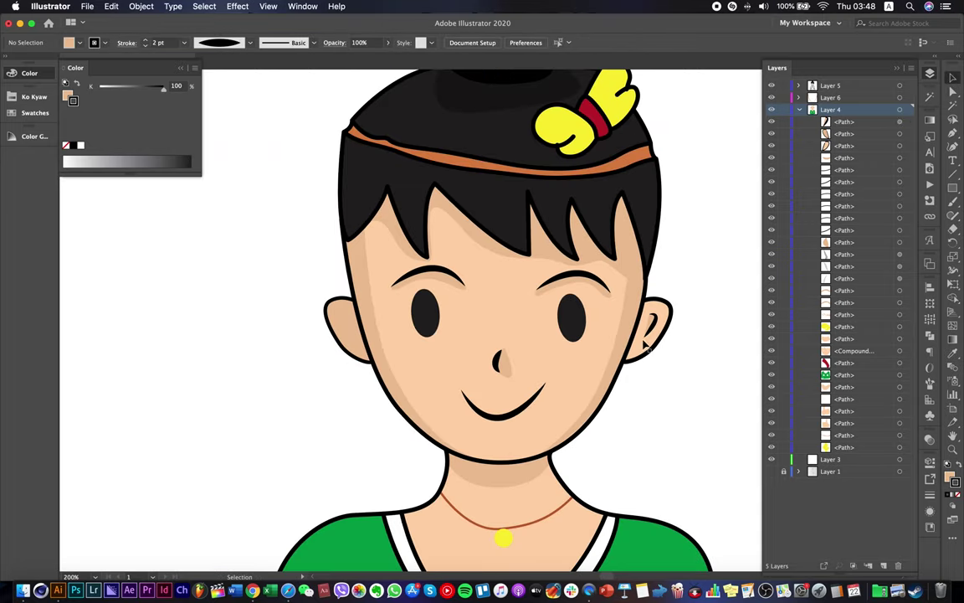
{"action": "left_click", "coordinate": [652, 327]}
{"action": "left_click_drag", "start_coordinate": [355, 334], "coordinate": [352, 333]}
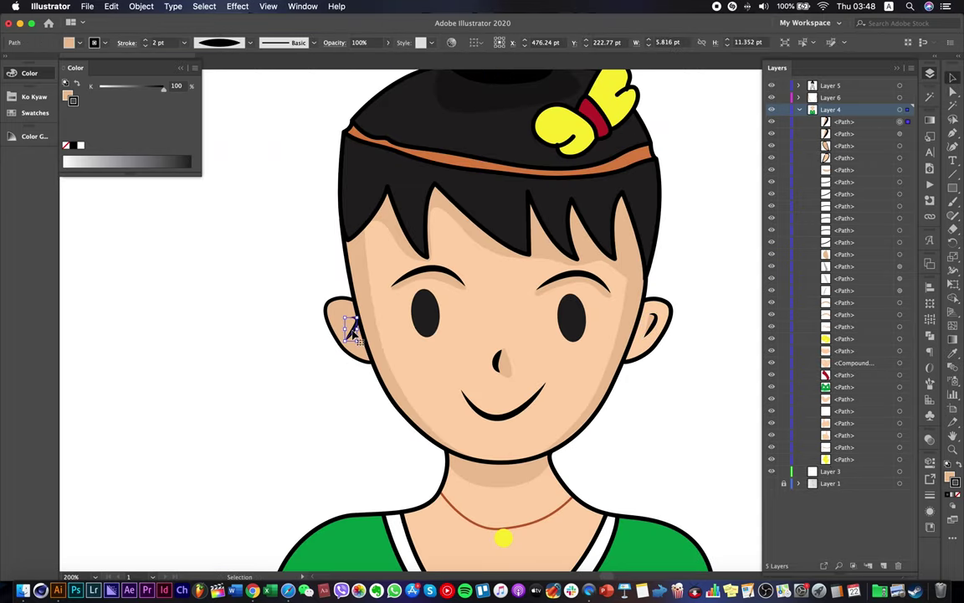
{"action": "right_click", "coordinate": [352, 332]}
{"action": "mouse_move", "coordinate": [419, 506]}
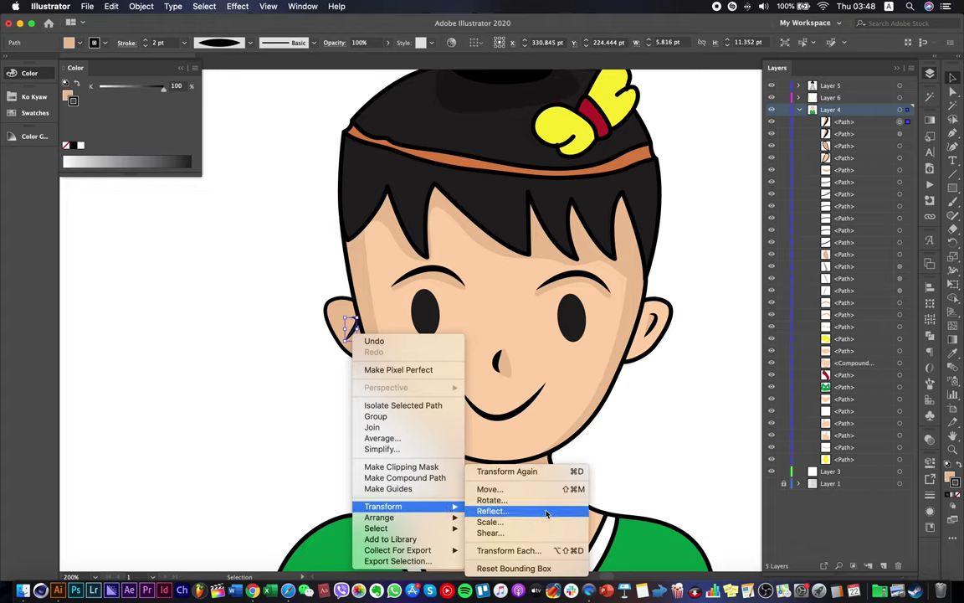
{"action": "left_click", "coordinate": [514, 511]}
{"action": "key", "text": "Return"}
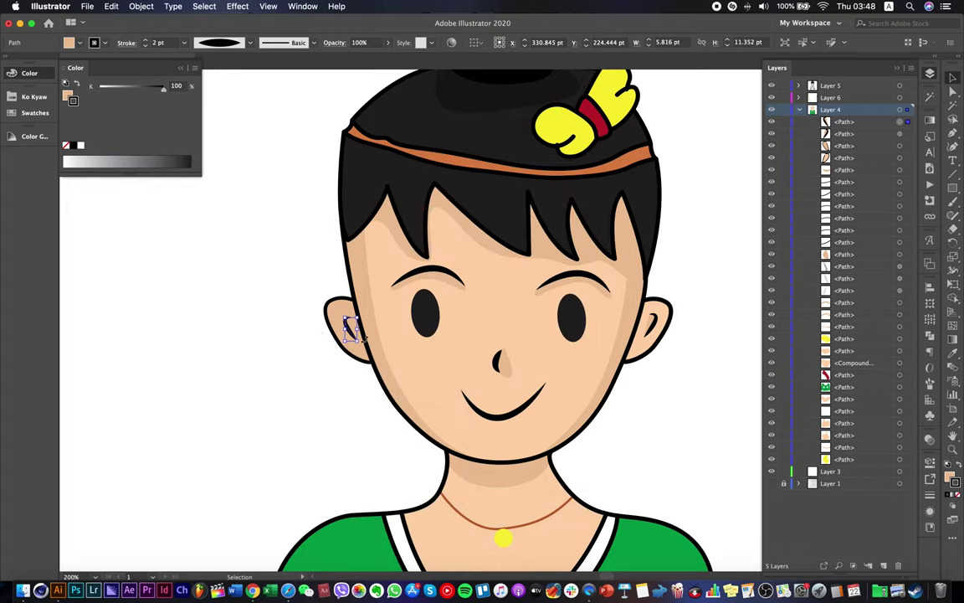
Rotate the mirrored inner-ear curve slightly to suit the tilt of the left ear.
{"action": "left_click_drag", "start_coordinate": [366, 342], "coordinate": [336, 307]}
{"action": "key", "text": "super+z"}
{"action": "key", "text": "super+z"}
Copy the right ear's light skin fill and 2 pt black outline onto the left ear shape with the Eyedropper.
{"action": "left_click", "coordinate": [353, 332]}
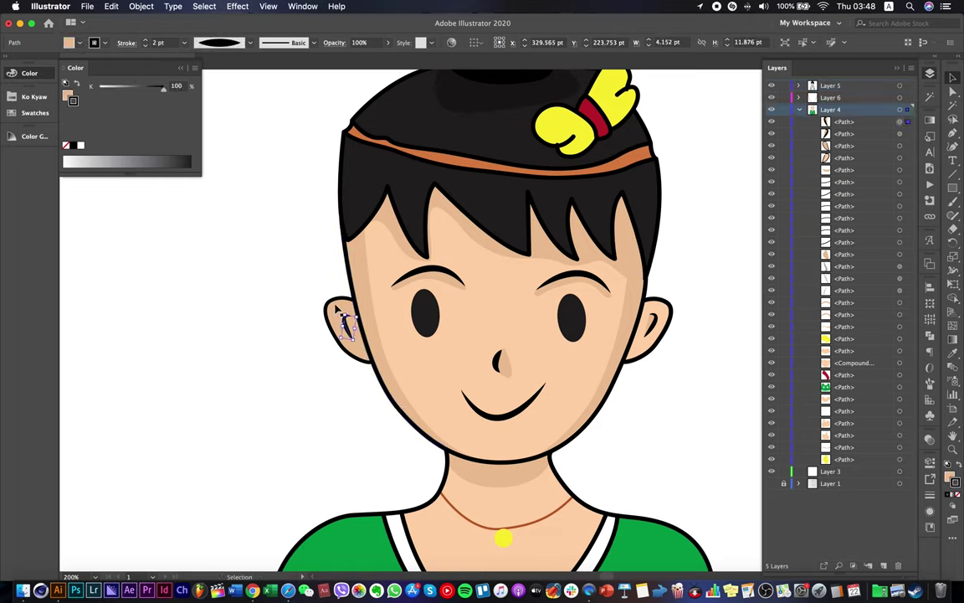
{"action": "left_click", "coordinate": [953, 354]}
{"action": "left_click", "coordinate": [659, 317]}
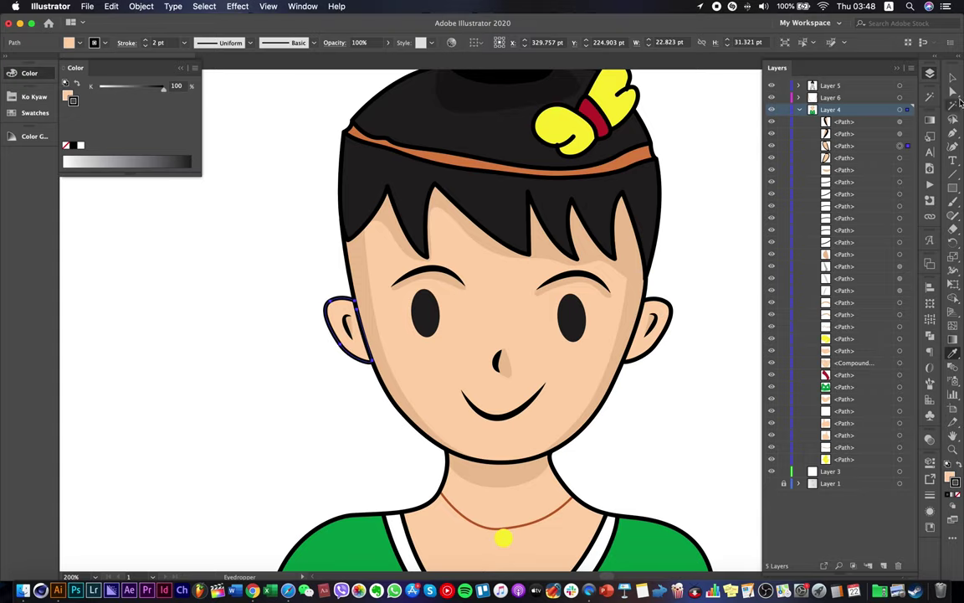
{"action": "left_click", "coordinate": [951, 80]}
{"action": "left_click", "coordinate": [251, 285]}
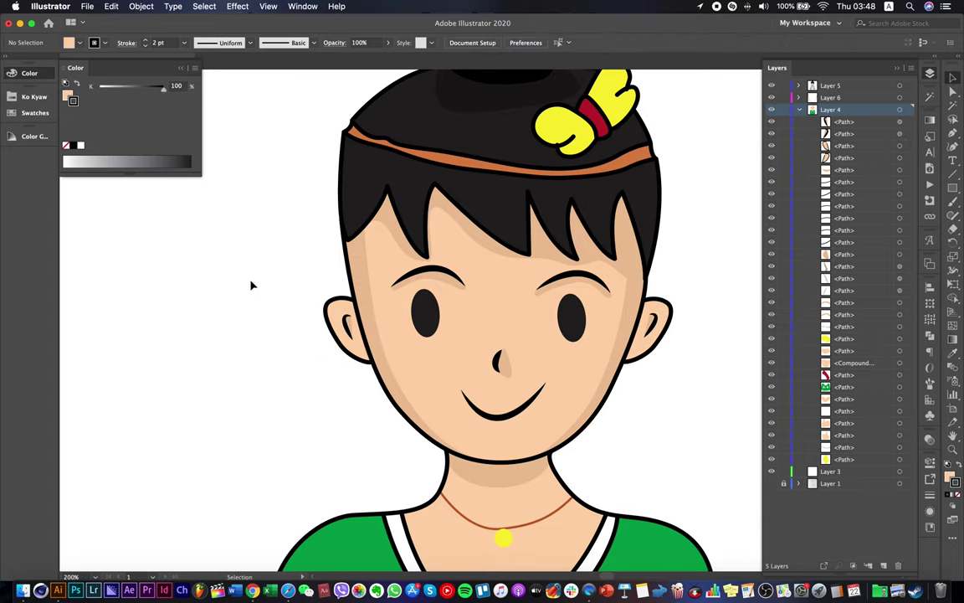
Collapse the layer list to free up canvas space and save the document.
{"action": "scroll", "coordinate": [251, 285], "scroll_direction": "down", "scroll_amount": 2}
{"action": "scroll", "coordinate": [251, 285], "scroll_direction": "down", "scroll_amount": 2}
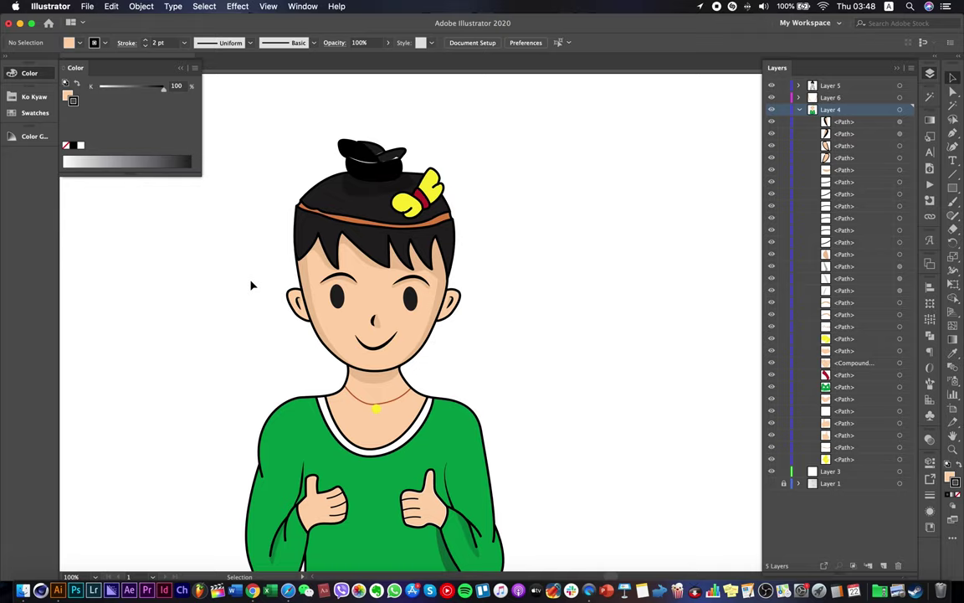
{"action": "scroll", "coordinate": [251, 286], "scroll_direction": "down", "scroll_amount": 1}
{"action": "left_click_drag", "start_coordinate": [318, 355], "coordinate": [427, 330]}
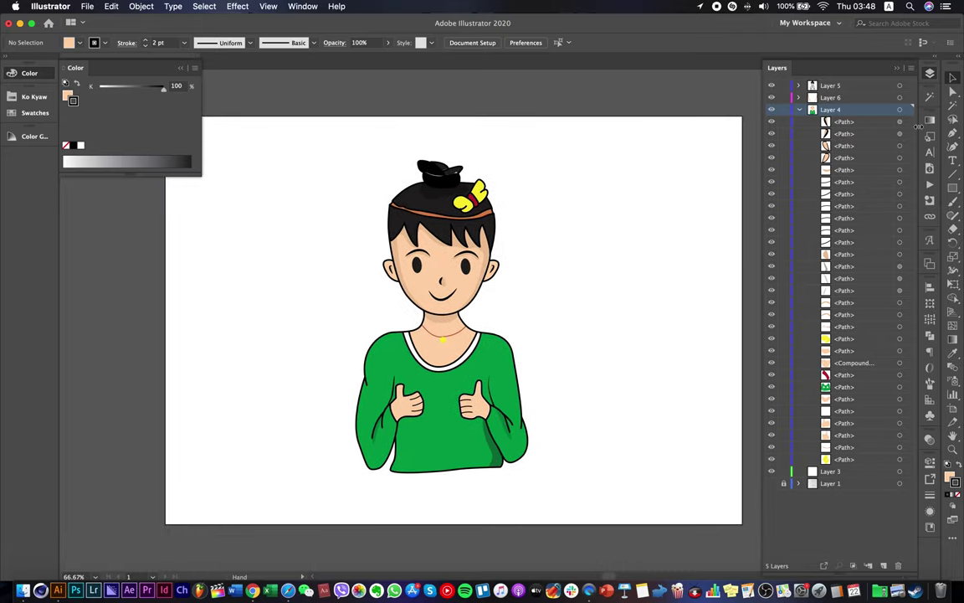
{"action": "left_click", "coordinate": [899, 69]}
{"action": "scroll", "coordinate": [499, 276], "scroll_direction": "up", "scroll_amount": 1}
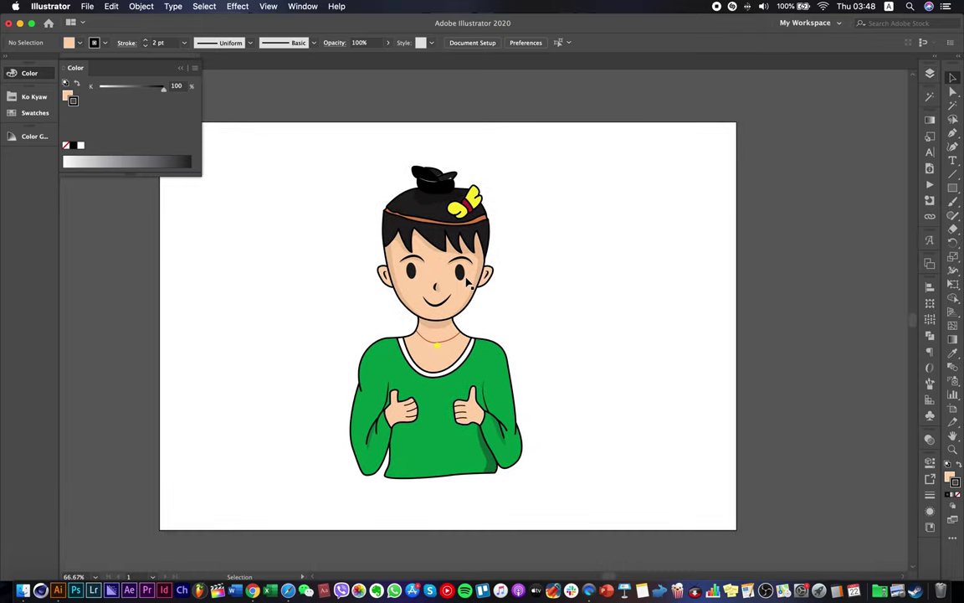
{"action": "key", "text": "a"}
{"action": "key", "text": "super+s"}
Select the black top-hair shape and the fringe shape together for recoloring.
{"action": "left_click", "coordinate": [477, 213]}
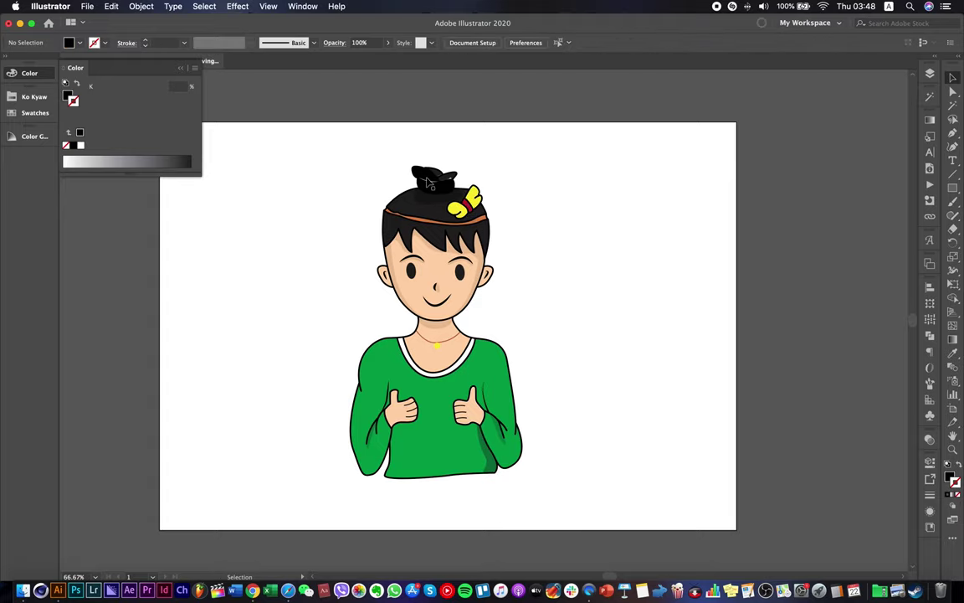
{"action": "scroll", "coordinate": [427, 182], "scroll_direction": "up", "scroll_amount": 4}
{"action": "left_click", "coordinate": [441, 189]}
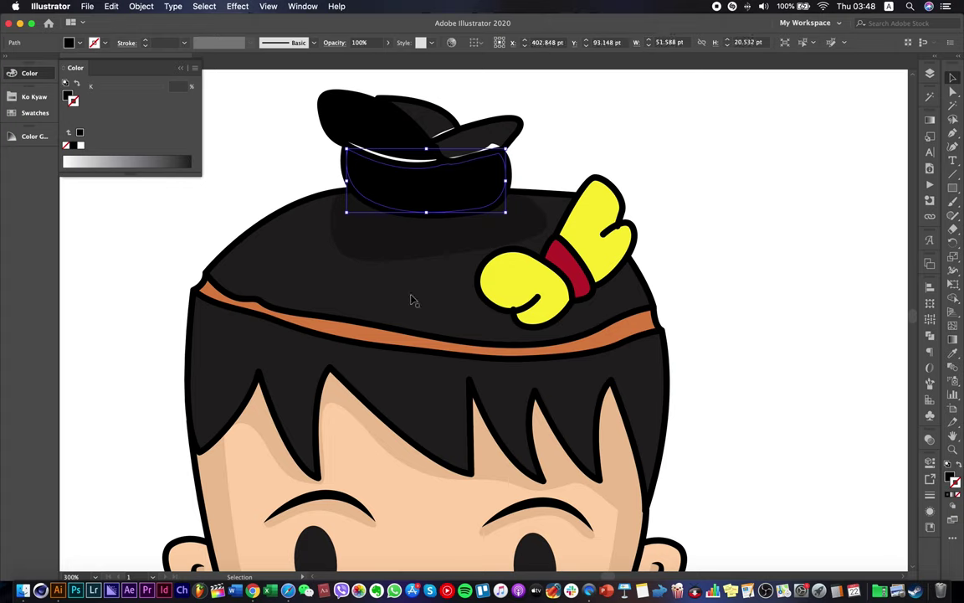
{"action": "left_click", "coordinate": [412, 300]}
{"action": "key", "text": "a"}
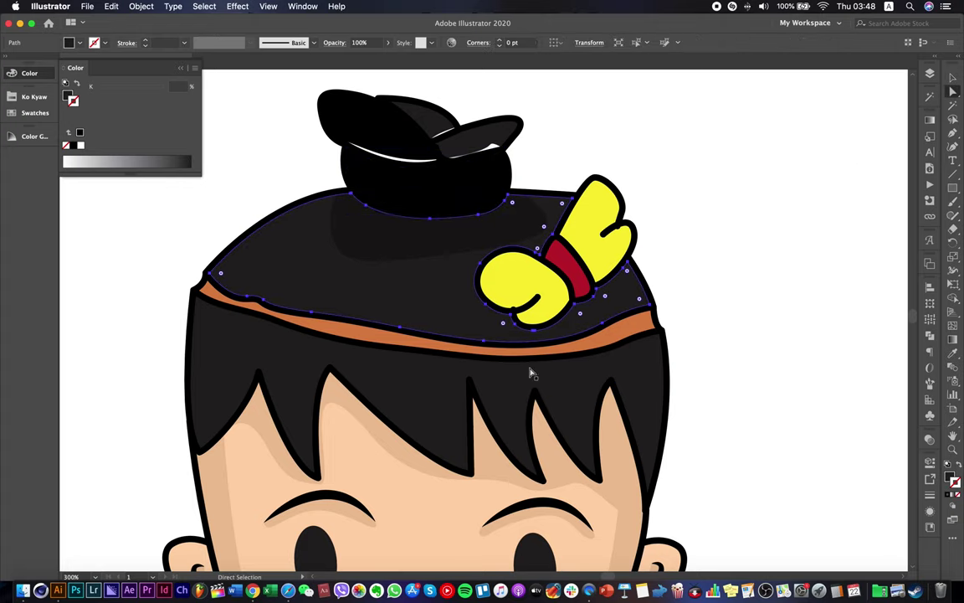
{"action": "left_click", "coordinate": [433, 389]}
{"action": "left_click", "coordinate": [439, 310], "text": "shift"}
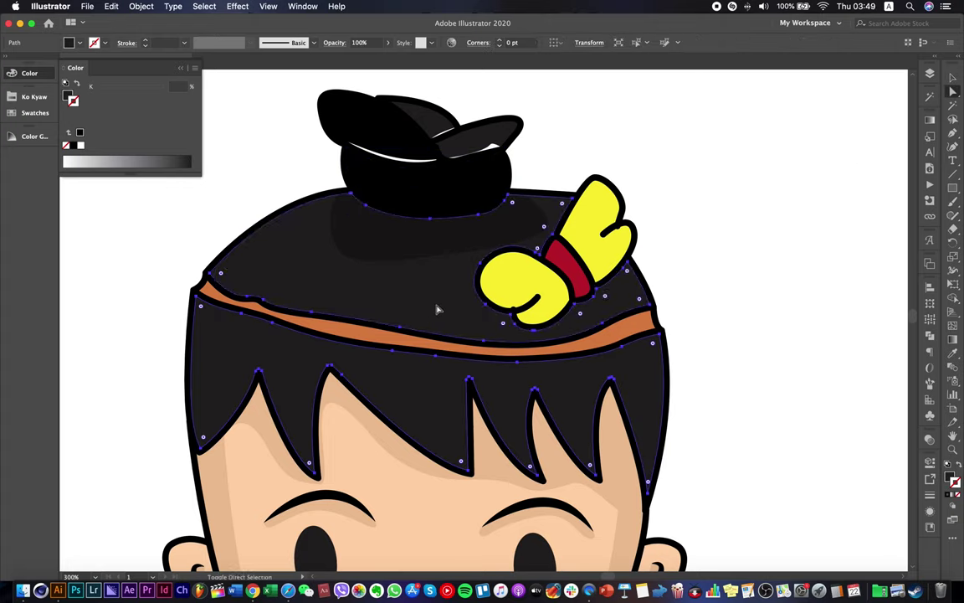
Try dark brown swatches on the outlines of the two hair shapes and clear their fill and stroke.
{"action": "left_click", "coordinate": [33, 96]}
{"action": "left_click", "coordinate": [98, 183]}
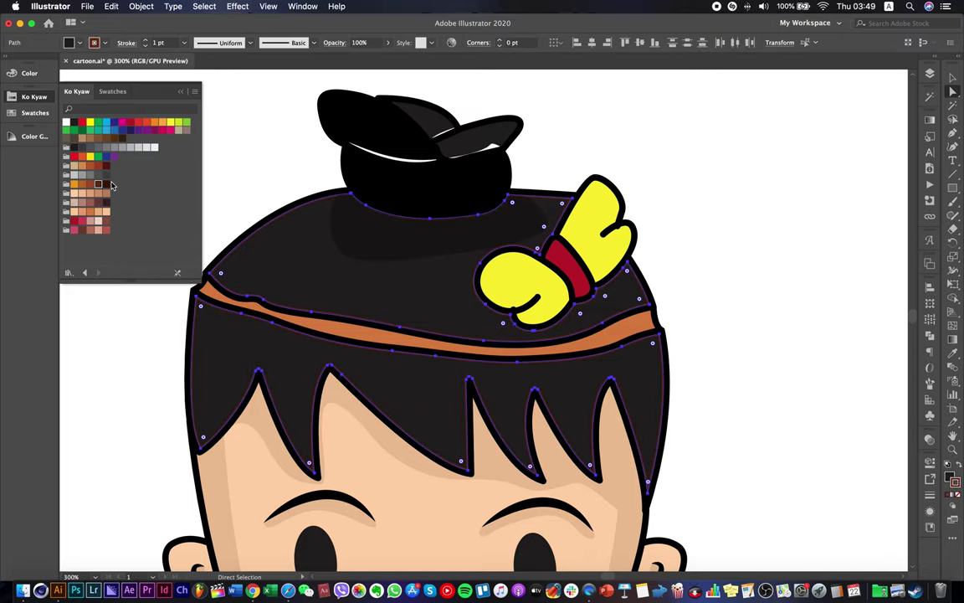
{"action": "key", "text": "slash"}
{"action": "left_click", "coordinate": [79, 44]}
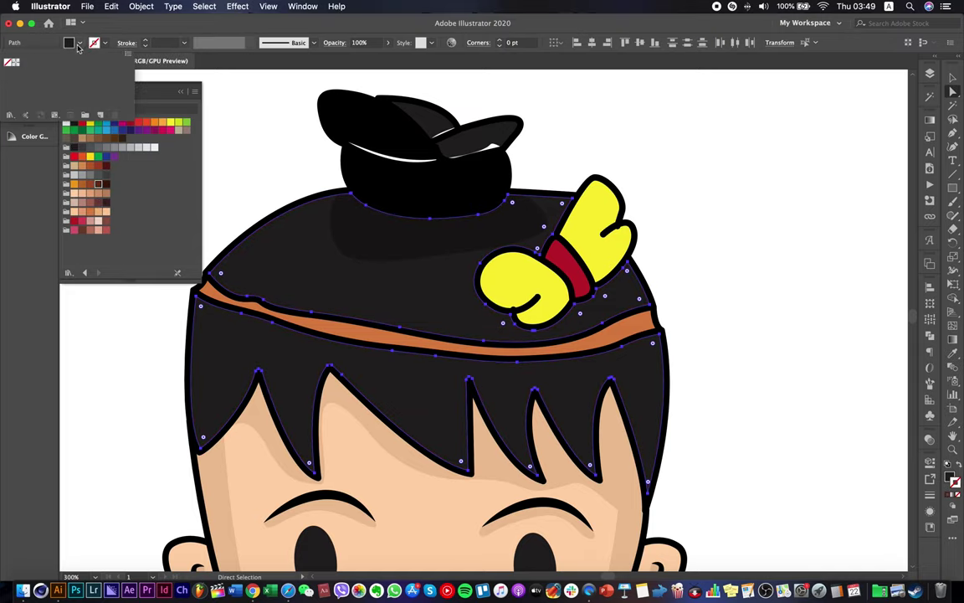
{"action": "left_click", "coordinate": [10, 63]}
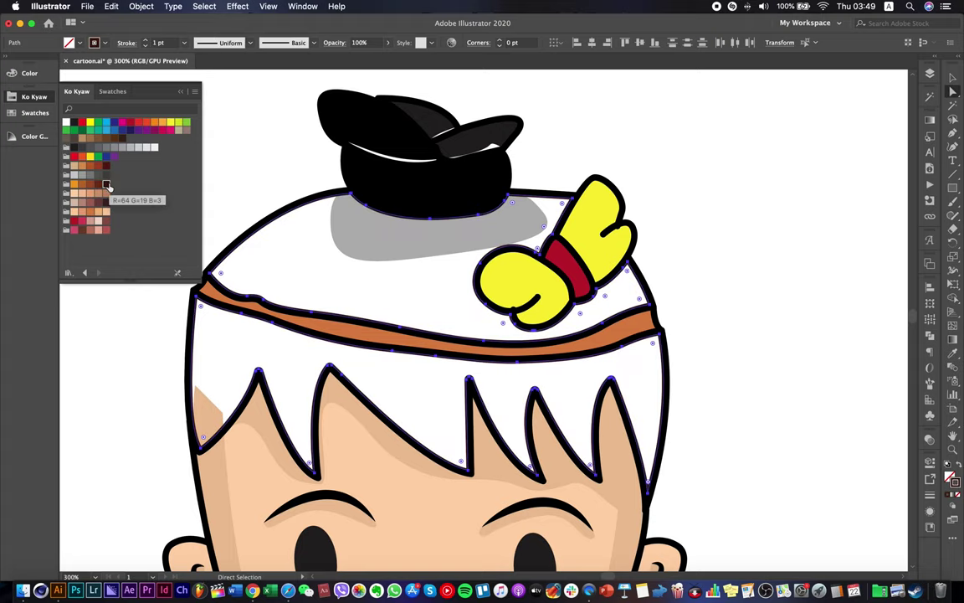
{"action": "key", "text": "v"}
{"action": "key", "text": "a"}
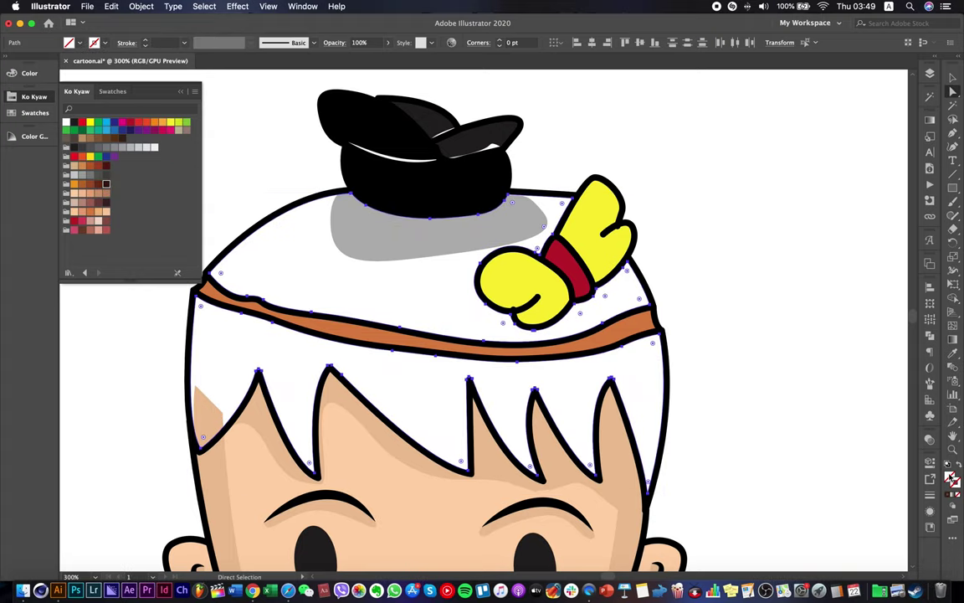
Fill both selected hair shapes with the dark reddish-brown swatch (R 64, G 34, B 34) and deselect them.
{"action": "left_click", "coordinate": [950, 478]}
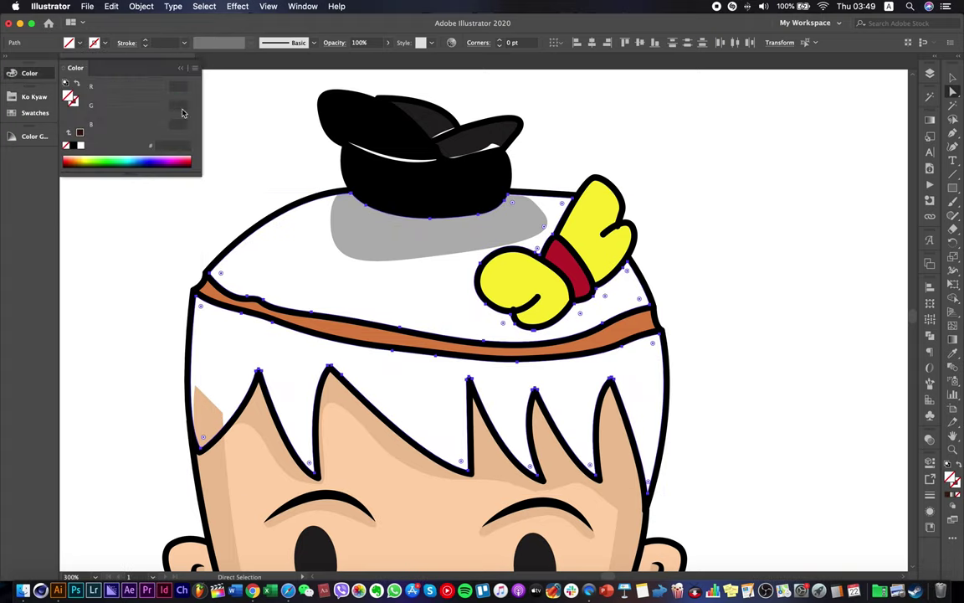
{"action": "left_click", "coordinate": [34, 96]}
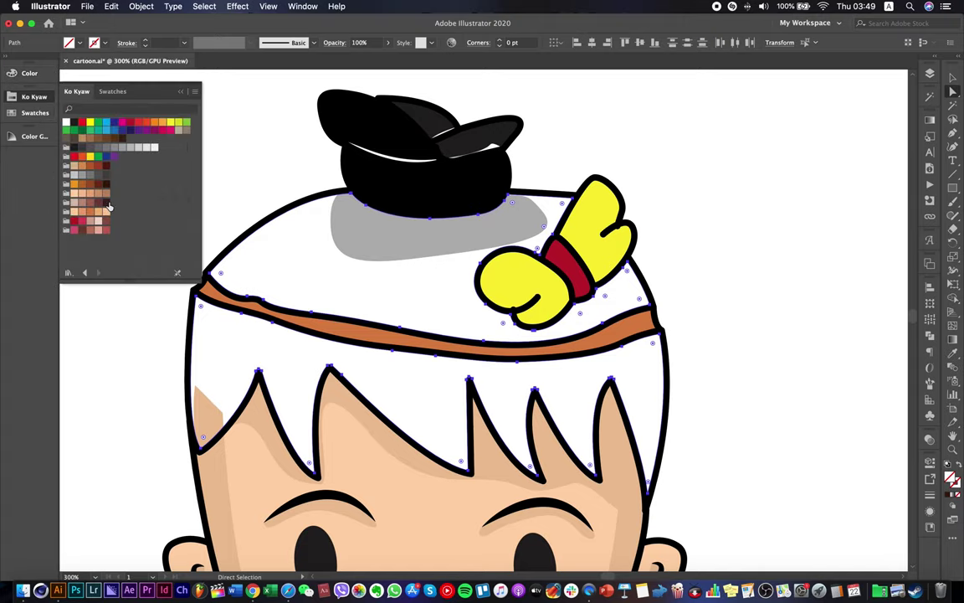
{"action": "left_click", "coordinate": [107, 204]}
{"action": "left_click", "coordinate": [678, 274]}
Switch the color sliders to HSB and lower the fringe fill's brightness to about 10%.
{"action": "left_click", "coordinate": [293, 263]}
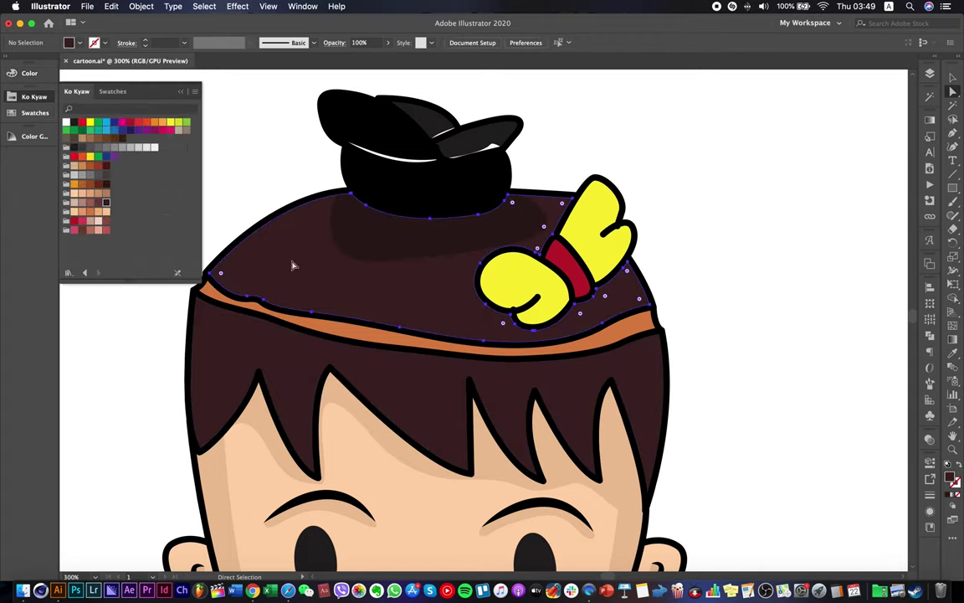
{"action": "left_click", "coordinate": [247, 348]}
{"action": "left_click", "coordinate": [27, 73]}
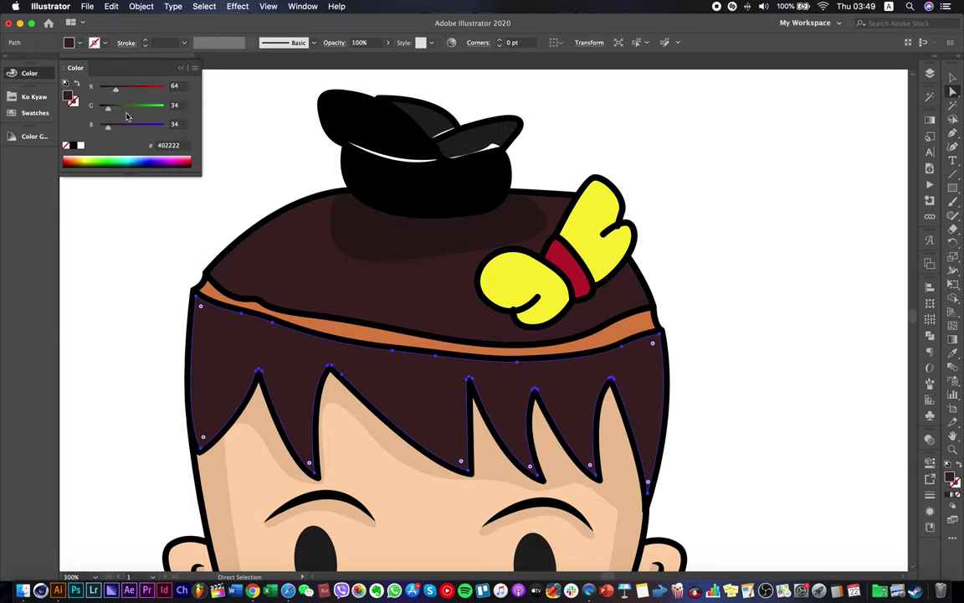
{"action": "left_click", "coordinate": [108, 163], "text": "shift"}
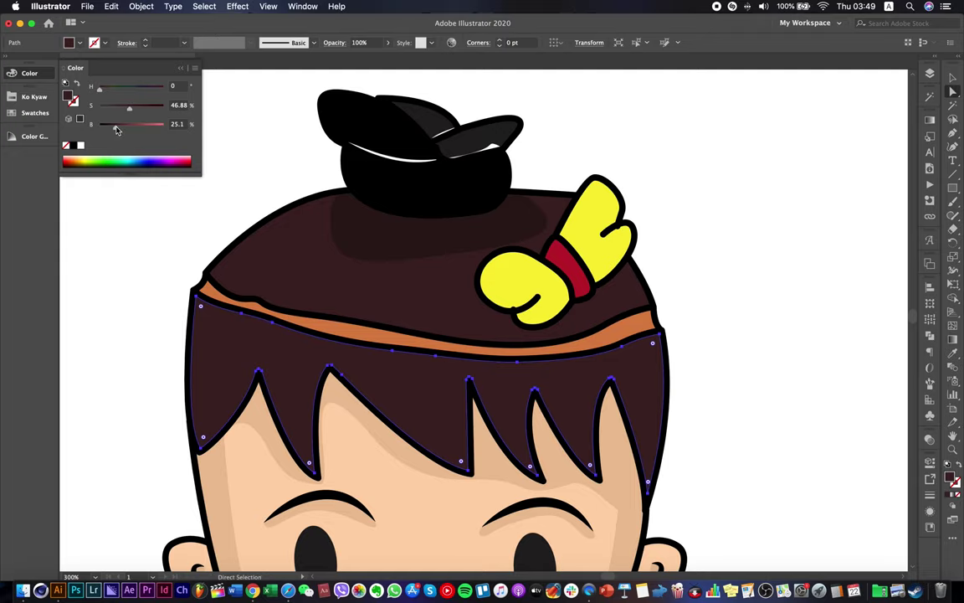
{"action": "left_click_drag", "start_coordinate": [115, 126], "coordinate": [105, 127]}
{"action": "left_click", "coordinate": [110, 286]}
Raise the brightness of the fringe's dark brown fill slightly.
{"action": "scroll", "coordinate": [112, 290], "scroll_direction": "down", "scroll_amount": 3}
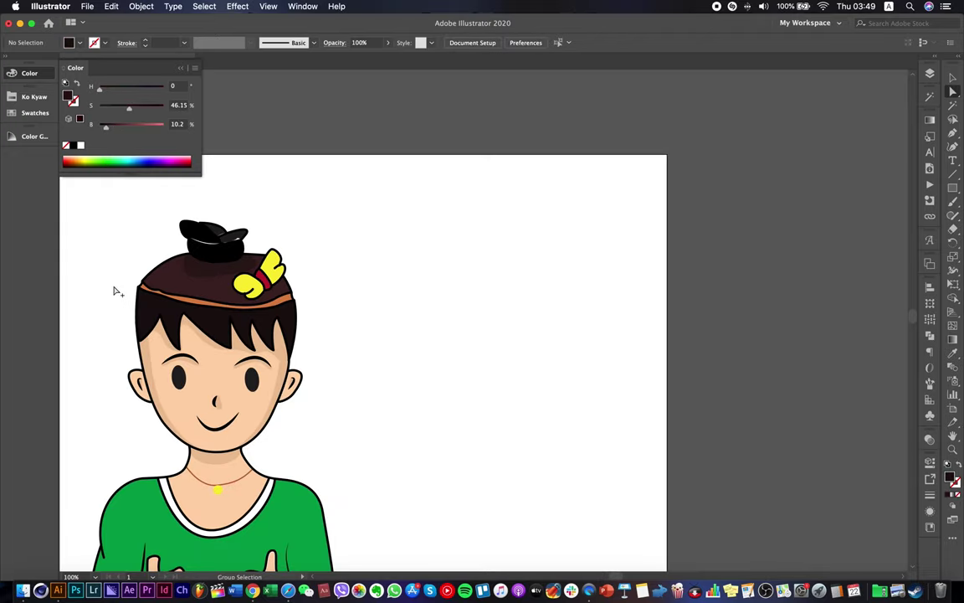
{"action": "left_click_drag", "start_coordinate": [329, 376], "coordinate": [607, 336]}
{"action": "left_click", "coordinate": [506, 283]}
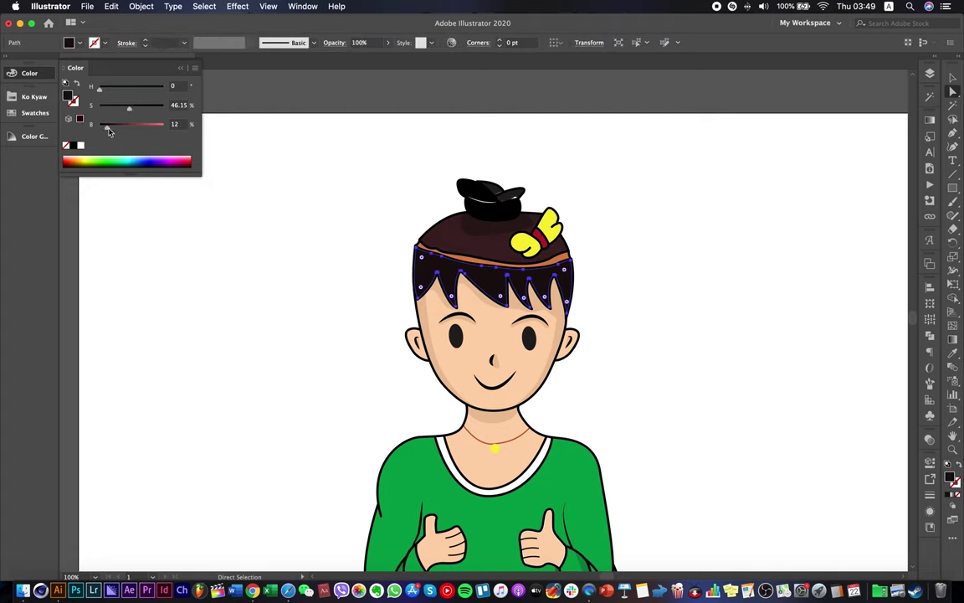
{"action": "left_click", "coordinate": [302, 233]}
Select the crown hair shape, lower its dark brown fill's brightness to about 23% and deselect it.
{"action": "left_click", "coordinate": [452, 243]}
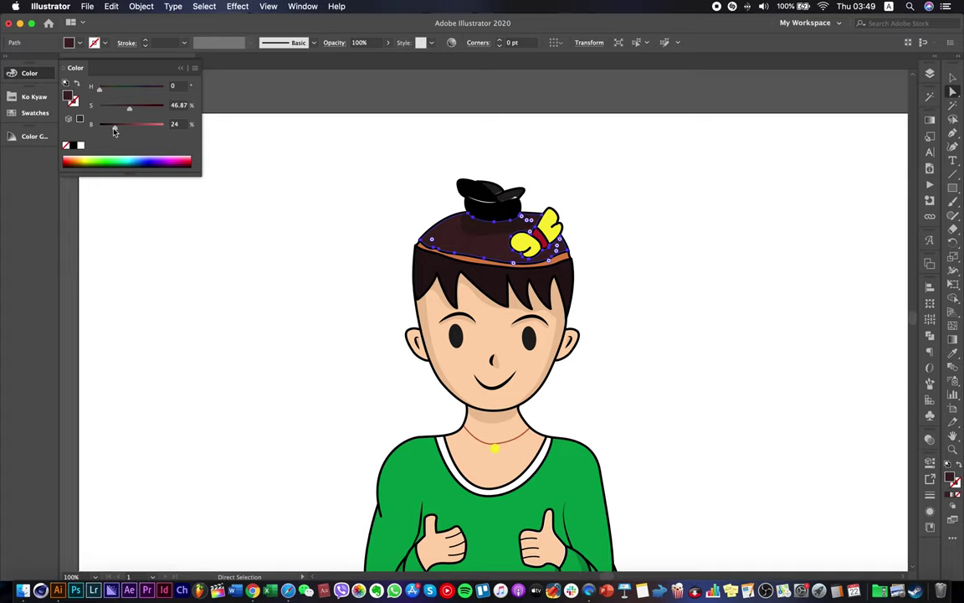
{"action": "left_click", "coordinate": [318, 317]}
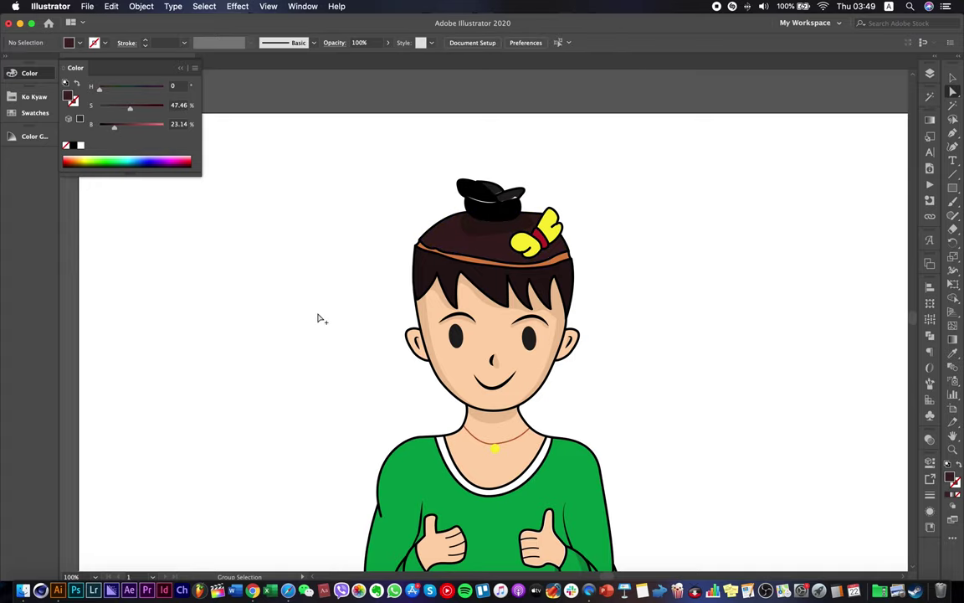
Draw a closed shadow shape about 27 by 80 pt with the Pen tool along the shirt's left side, from under the fist to the hem.
{"action": "scroll", "coordinate": [319, 317], "scroll_direction": "down", "scroll_amount": 1}
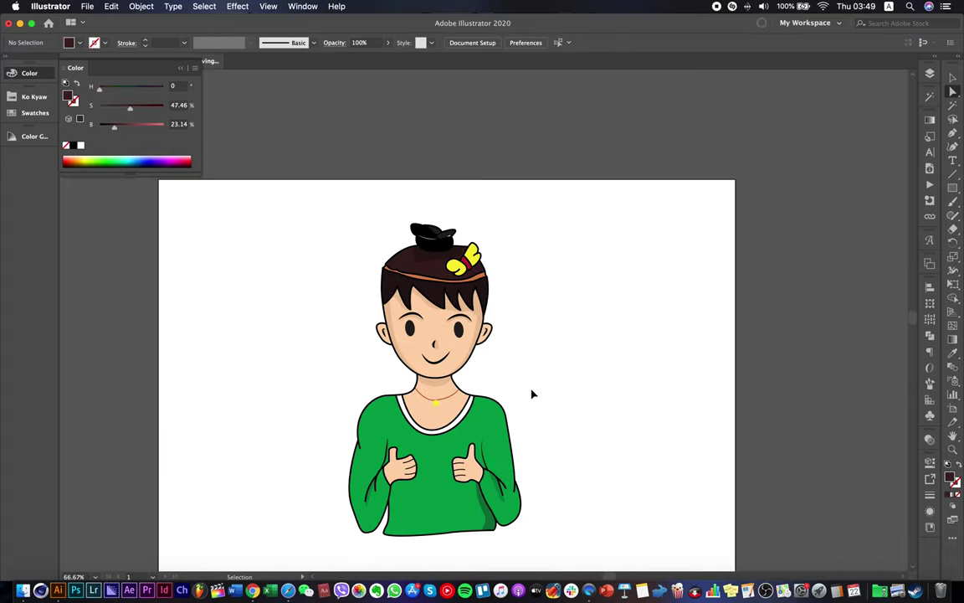
{"action": "scroll", "coordinate": [545, 402], "scroll_direction": "down", "scroll_amount": 3}
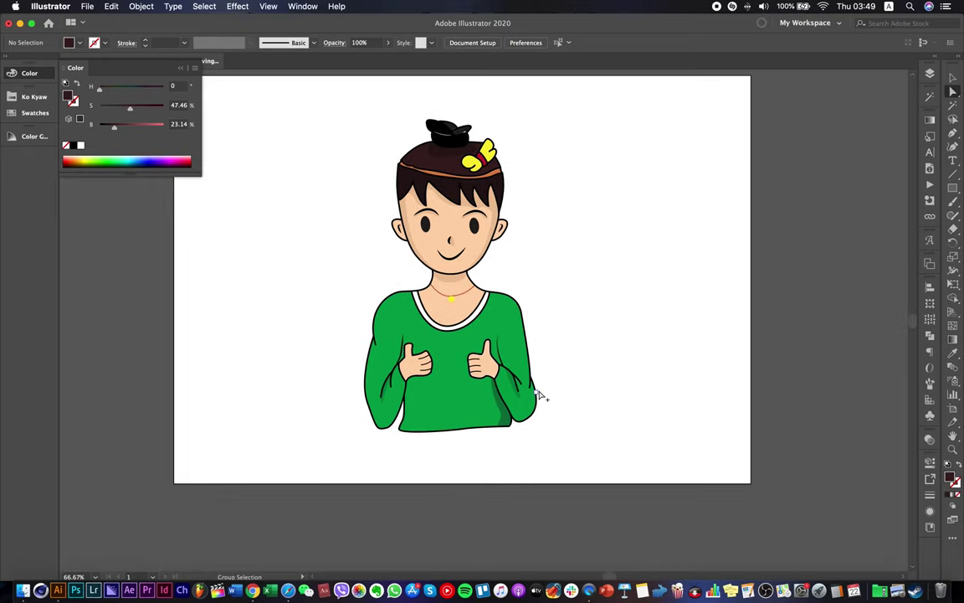
{"action": "scroll", "coordinate": [459, 400], "scroll_direction": "up", "scroll_amount": 3}
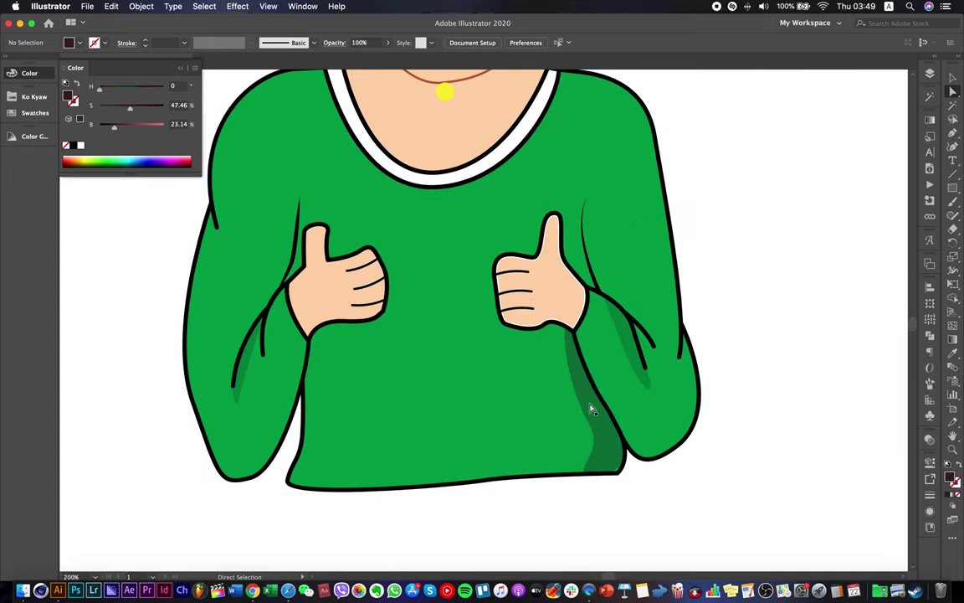
{"action": "left_click", "coordinate": [591, 410]}
{"action": "left_click", "coordinate": [893, 193]}
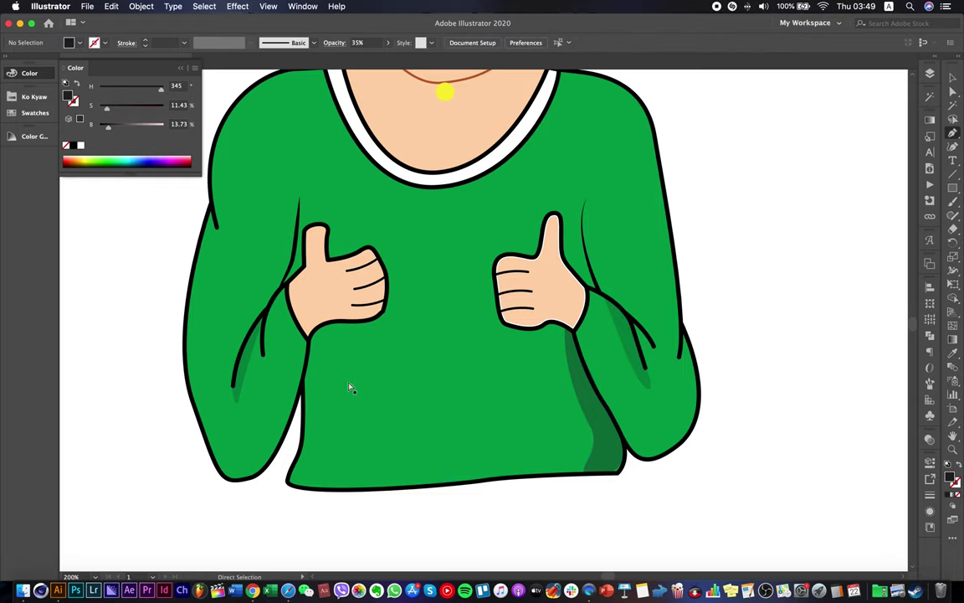
{"action": "key", "text": "p"}
{"action": "left_click", "coordinate": [287, 483]}
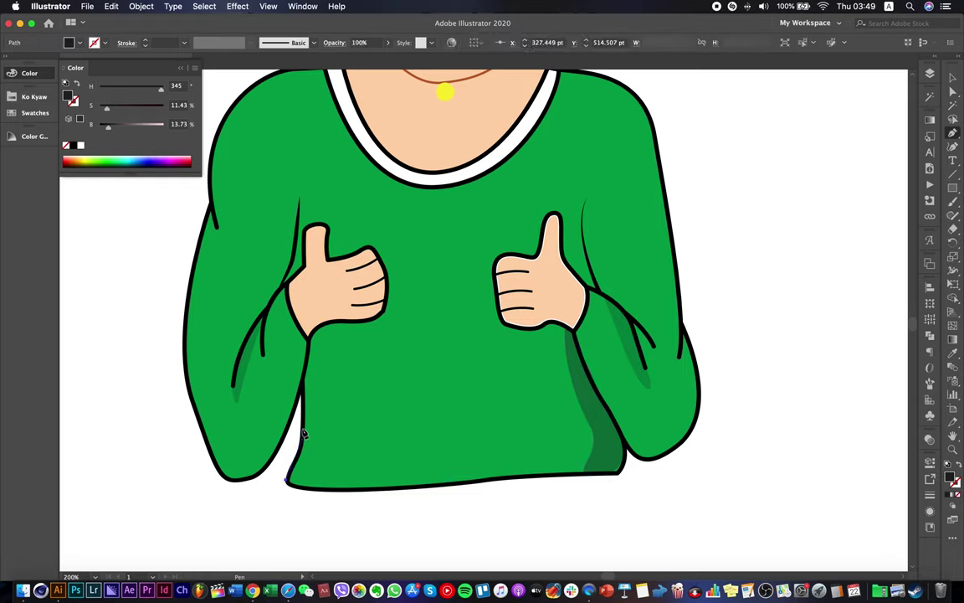
{"action": "left_click", "coordinate": [307, 332]}
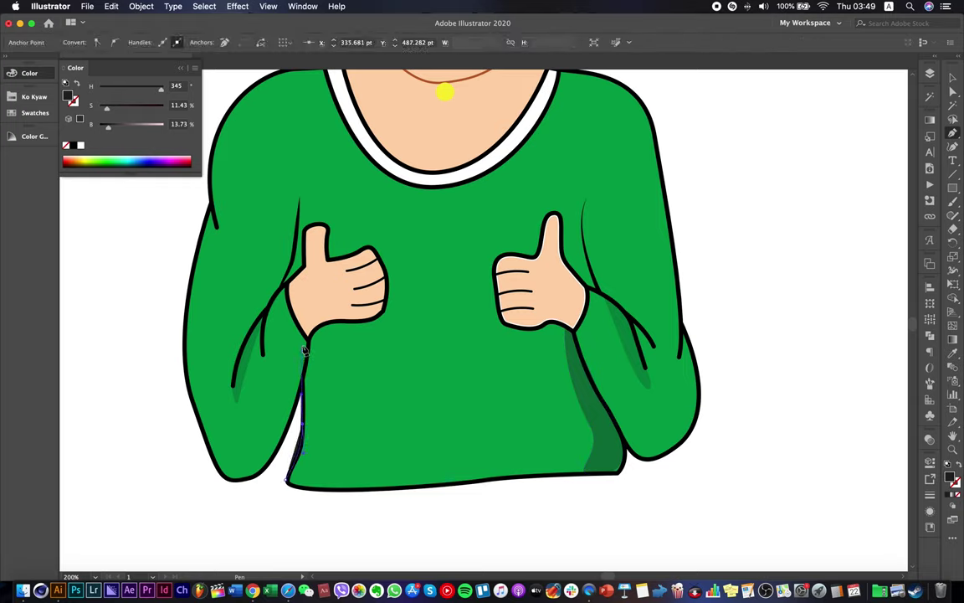
{"action": "left_click", "coordinate": [332, 324]}
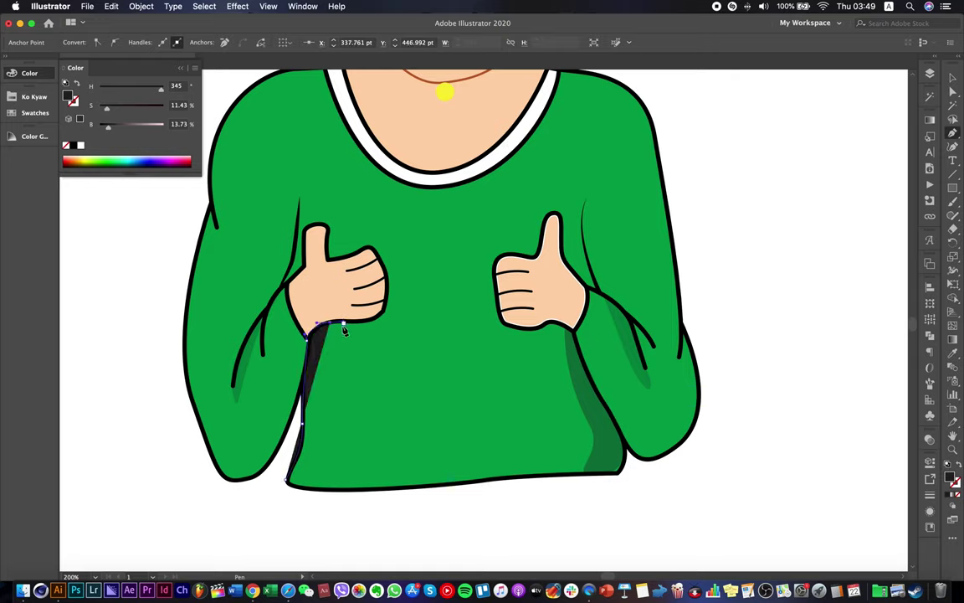
{"action": "left_click_drag", "start_coordinate": [337, 410], "coordinate": [337, 442]}
{"action": "left_click_drag", "start_coordinate": [287, 484], "coordinate": [246, 452]}
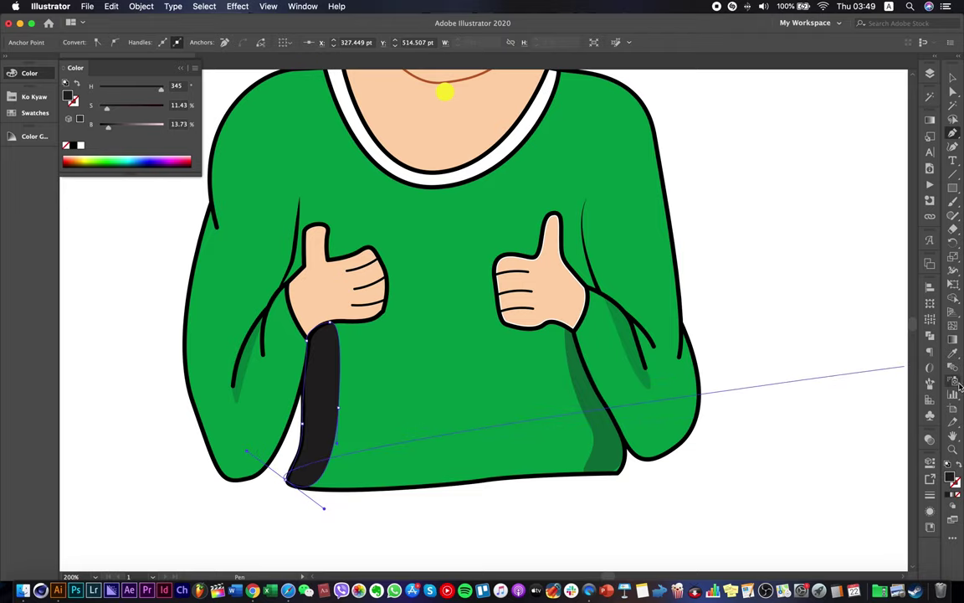
Match the new shirt shadow to the existing 35% opacity side shadow with the Eyedropper and deselect it.
{"action": "key", "text": "i"}
{"action": "left_click", "coordinate": [539, 382]}
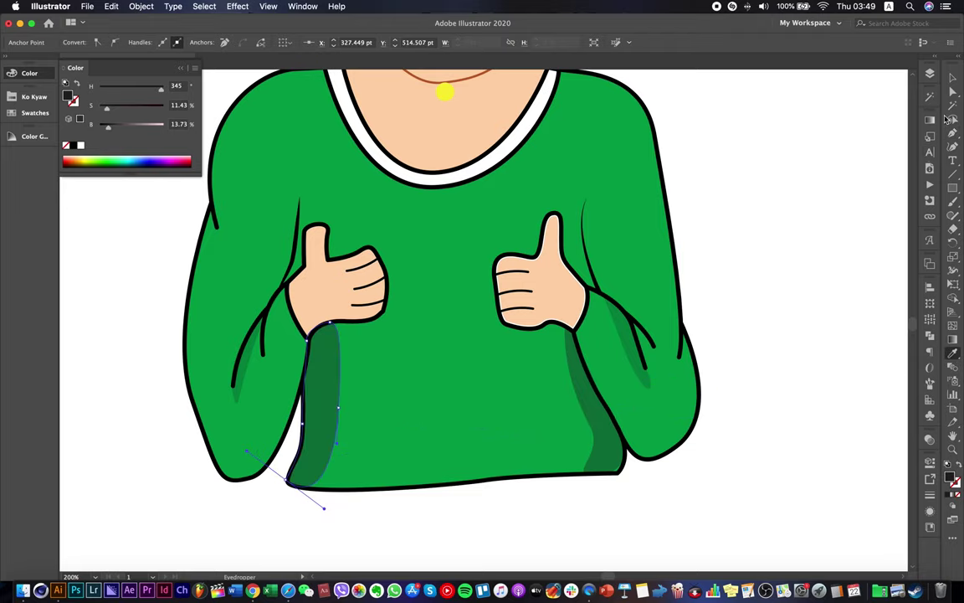
{"action": "left_click", "coordinate": [952, 92]}
{"action": "left_click", "coordinate": [732, 246]}
Adjust the new shadow's upper anchor points and handle so its top edge stays within the black outline under the left fist.
{"action": "scroll", "coordinate": [733, 246], "scroll_direction": "down", "scroll_amount": 1}
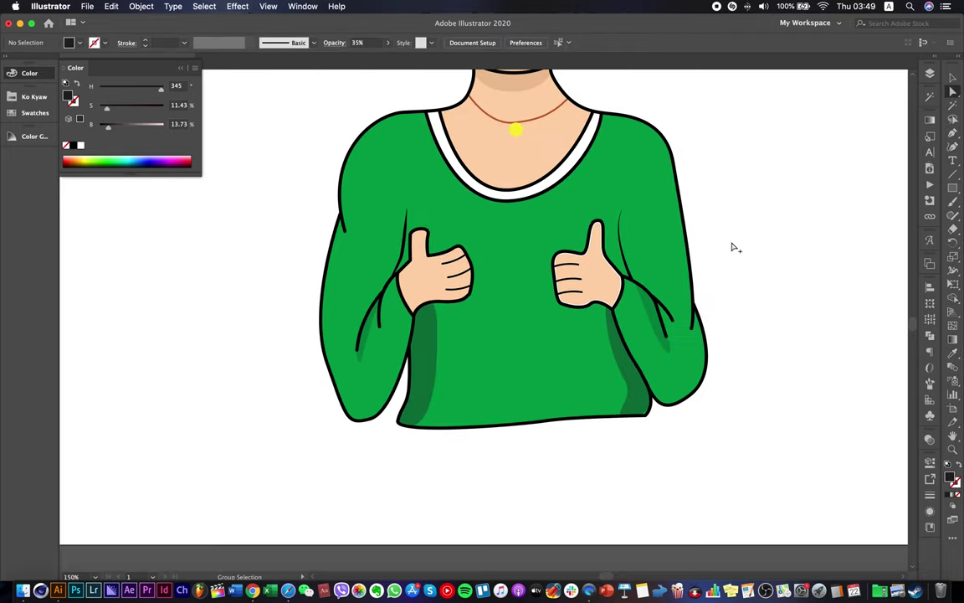
{"action": "left_click", "coordinate": [427, 330]}
{"action": "left_click_drag", "start_coordinate": [430, 305], "coordinate": [428, 307]}
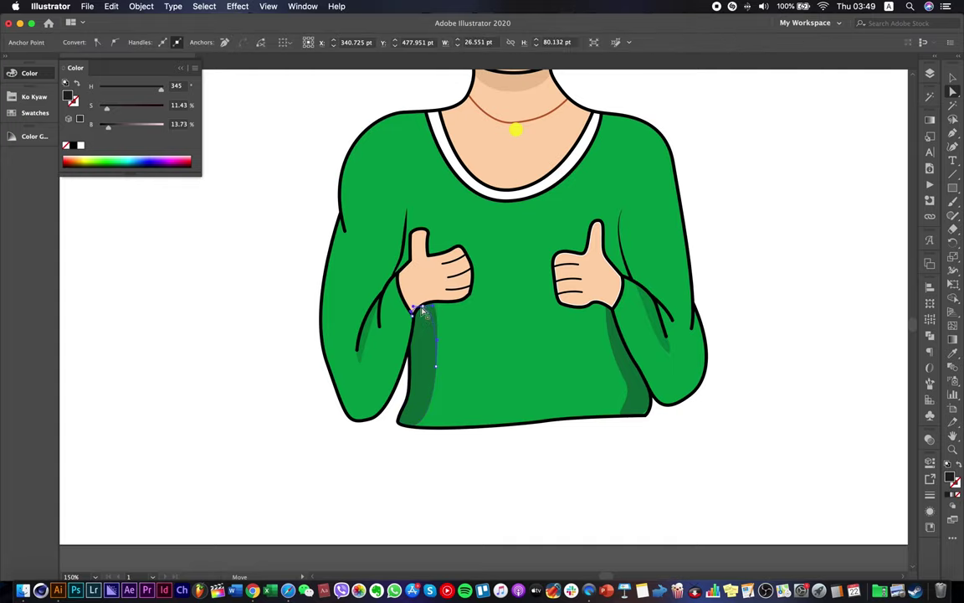
{"action": "left_click", "coordinate": [418, 311]}
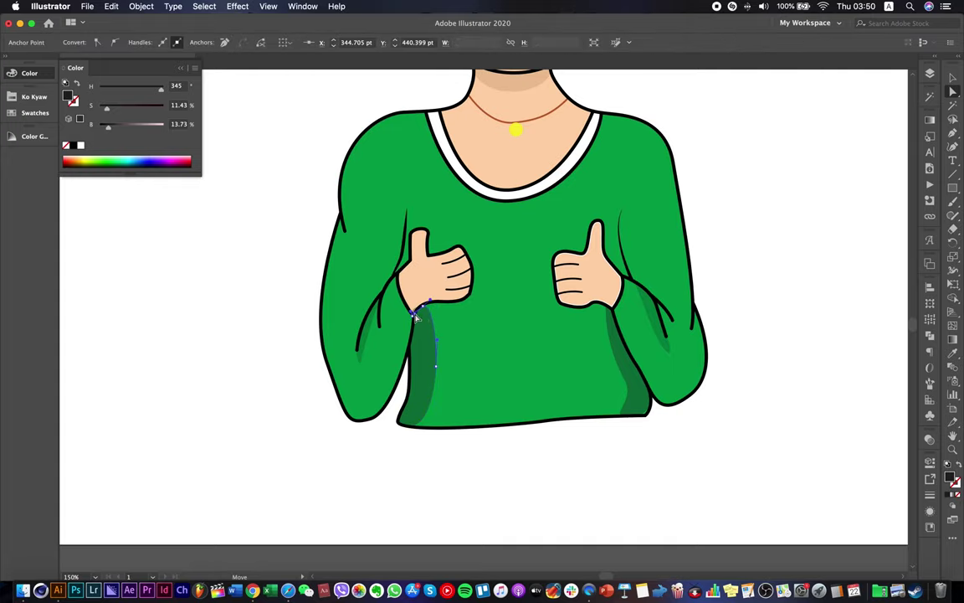
{"action": "scroll", "coordinate": [416, 317], "scroll_direction": "up", "scroll_amount": 8}
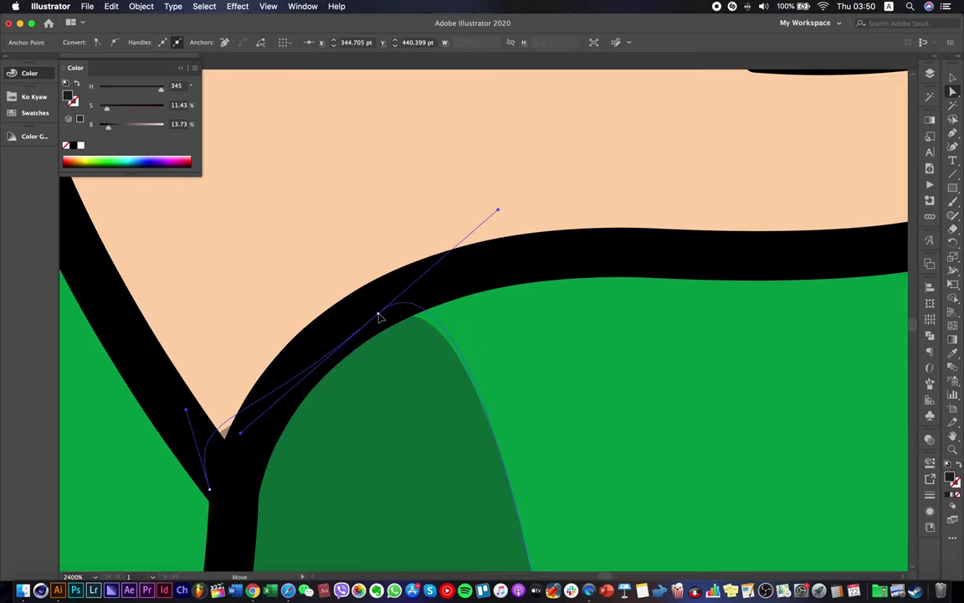
{"action": "left_click_drag", "start_coordinate": [185, 410], "coordinate": [202, 463]}
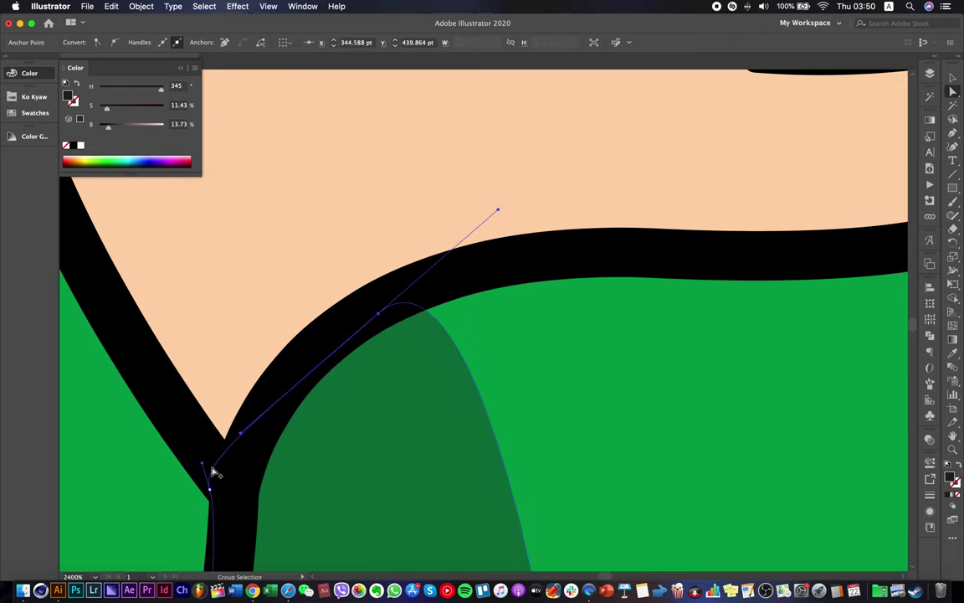
{"action": "scroll", "coordinate": [214, 473], "scroll_direction": "down", "scroll_amount": 8}
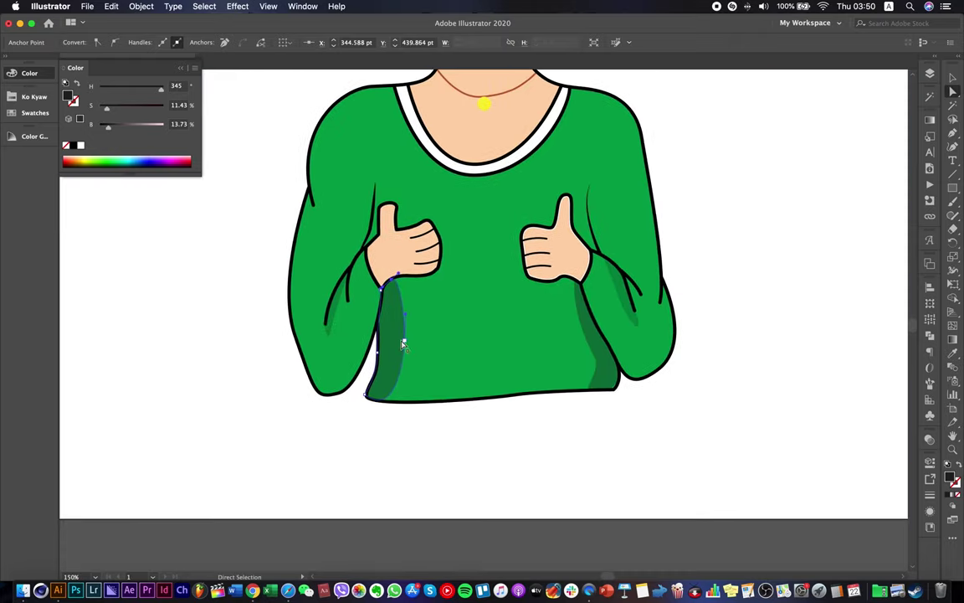
{"action": "left_click", "coordinate": [429, 444]}
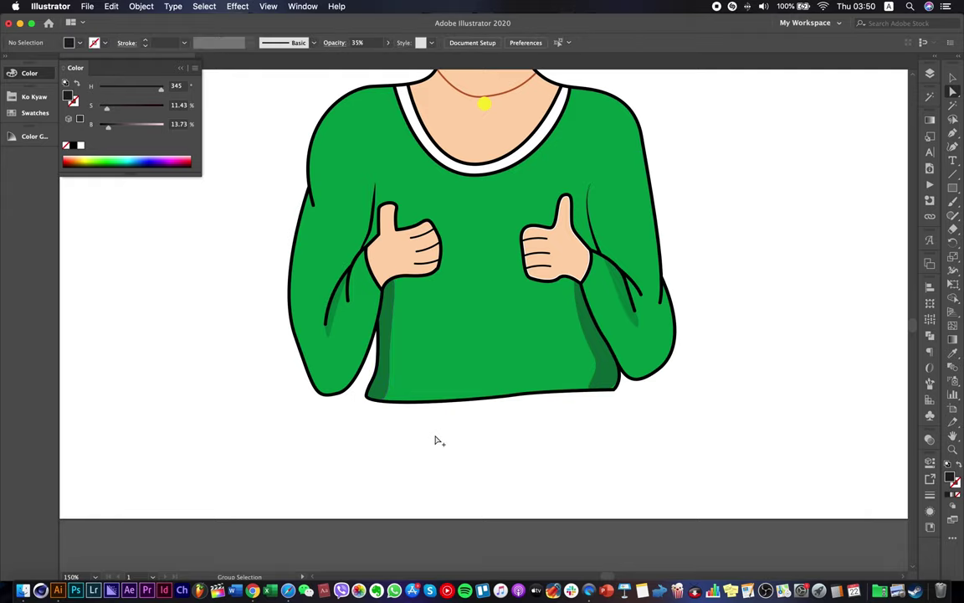
Reshape the rounded end of the short fold line on the left sleeve into a narrower taper by moving its anchor points.
{"action": "scroll", "coordinate": [435, 442], "scroll_direction": "down", "scroll_amount": 3}
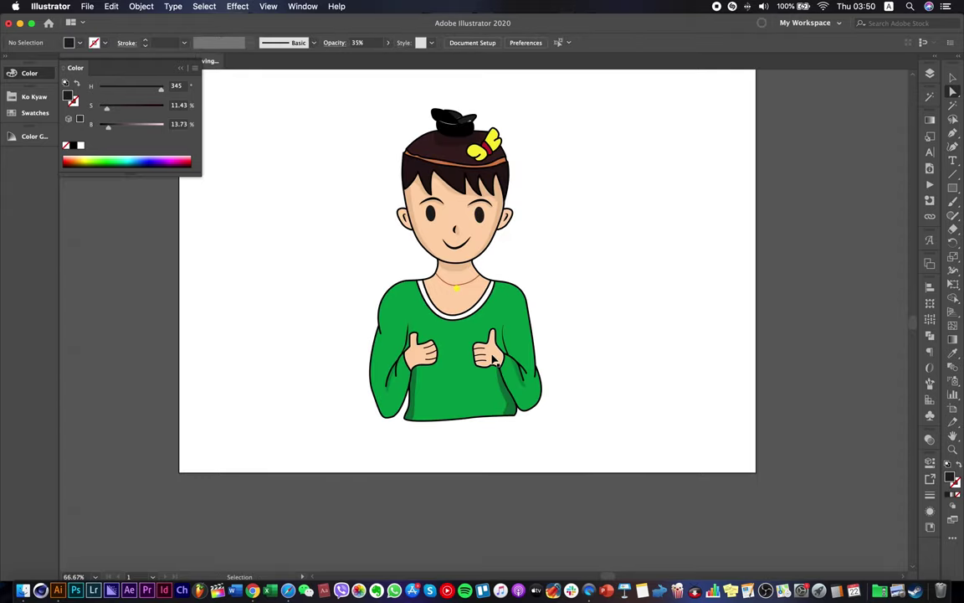
{"action": "scroll", "coordinate": [384, 323], "scroll_direction": "up", "scroll_amount": 5}
{"action": "key", "text": "a"}
{"action": "left_click", "coordinate": [382, 317]}
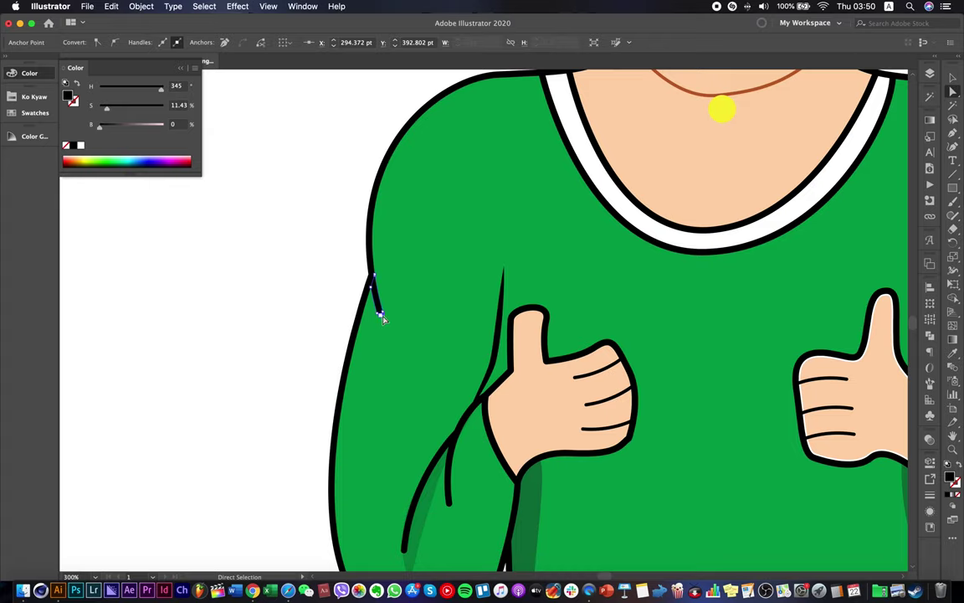
{"action": "scroll", "coordinate": [382, 316], "scroll_direction": "up", "scroll_amount": 5}
{"action": "left_click_drag", "start_coordinate": [406, 322], "coordinate": [361, 262]}
{"action": "key", "text": "super+z"}
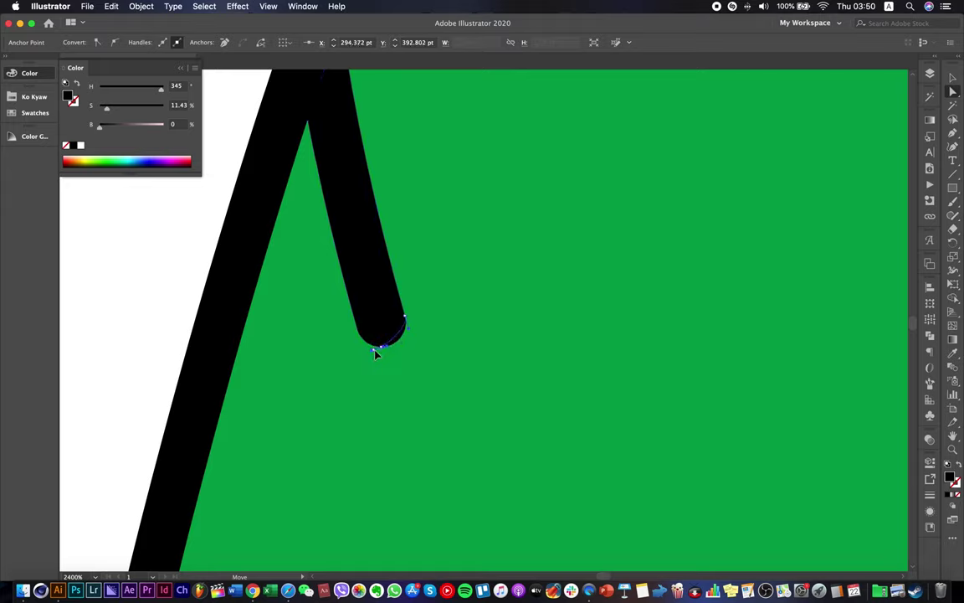
{"action": "left_click_drag", "start_coordinate": [376, 355], "coordinate": [369, 225]}
{"action": "left_click_drag", "start_coordinate": [387, 304], "coordinate": [389, 380]}
{"action": "left_click", "coordinate": [417, 310]}
{"action": "left_click", "coordinate": [406, 315]}
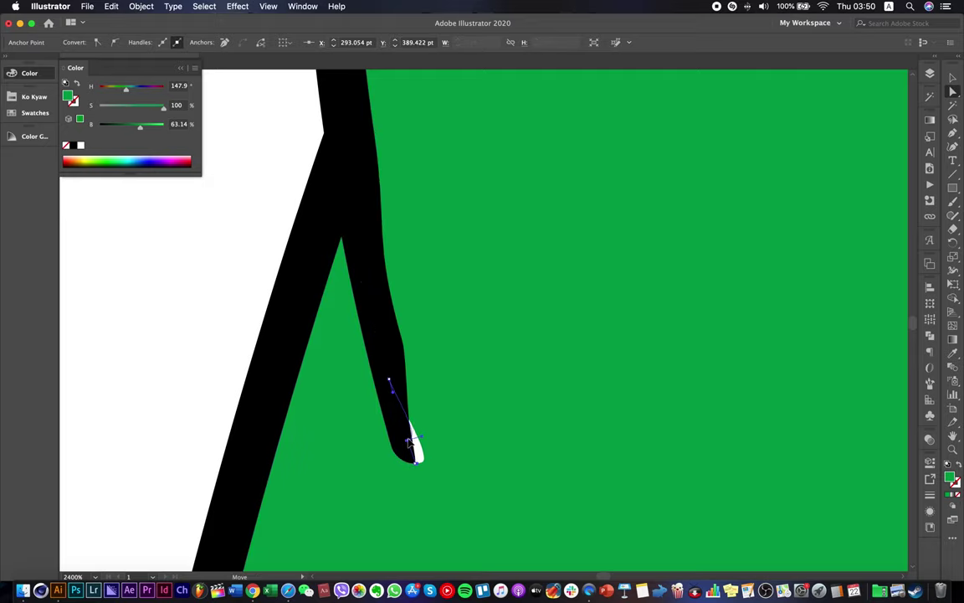
{"action": "scroll", "coordinate": [419, 457], "scroll_direction": "down", "scroll_amount": 3}
{"action": "left_click", "coordinate": [340, 445]}
Check the sleeve folds and the whole character, and collapse the color controls to leave the artwork unobstructed.
{"action": "scroll", "coordinate": [340, 445], "scroll_direction": "down", "scroll_amount": 5}
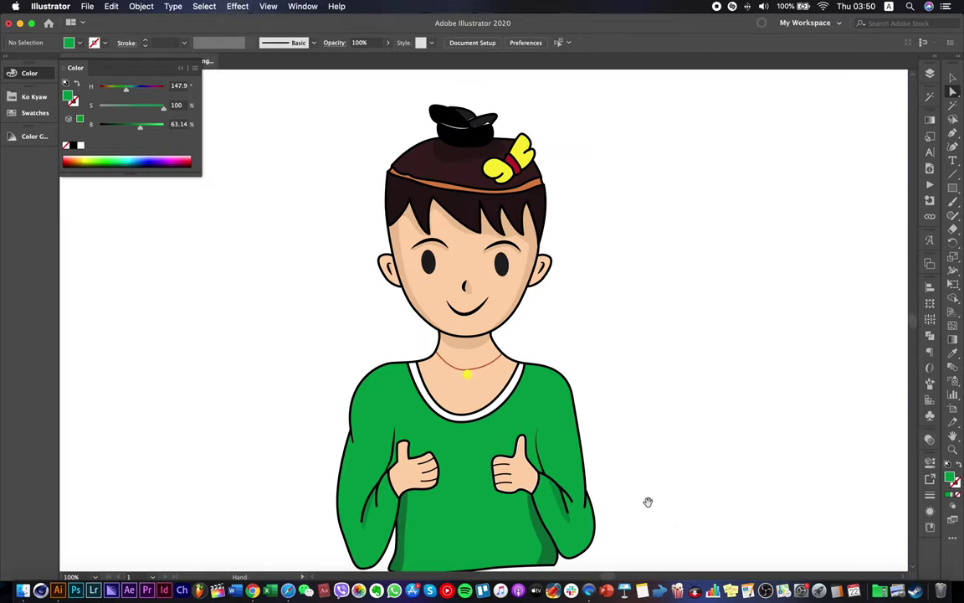
{"action": "scroll", "coordinate": [648, 502], "scroll_direction": "down", "scroll_amount": 3}
{"action": "scroll", "coordinate": [553, 424], "scroll_direction": "up", "scroll_amount": 4}
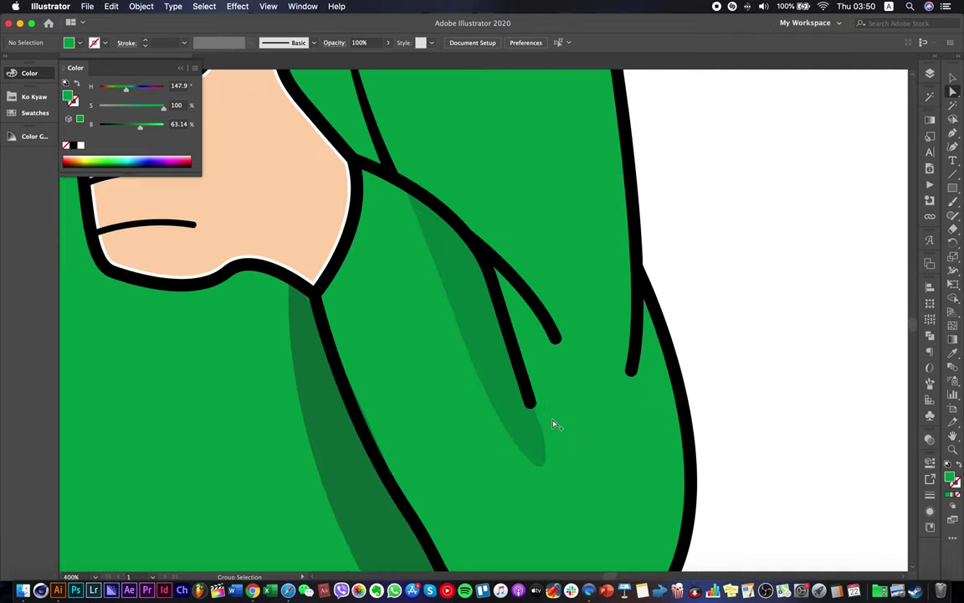
{"action": "scroll", "coordinate": [553, 425], "scroll_direction": "down", "scroll_amount": 6}
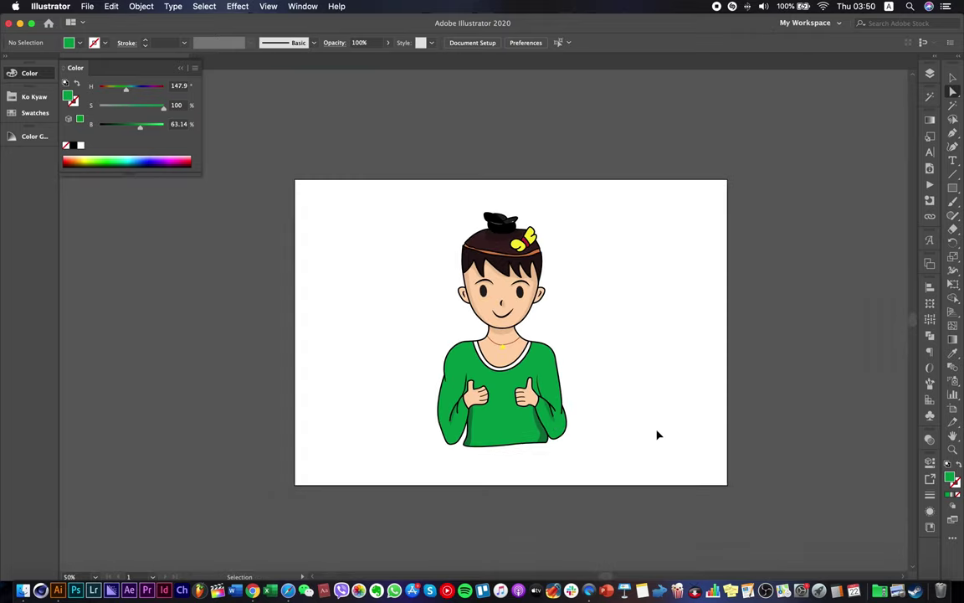
{"action": "key", "text": "space"}
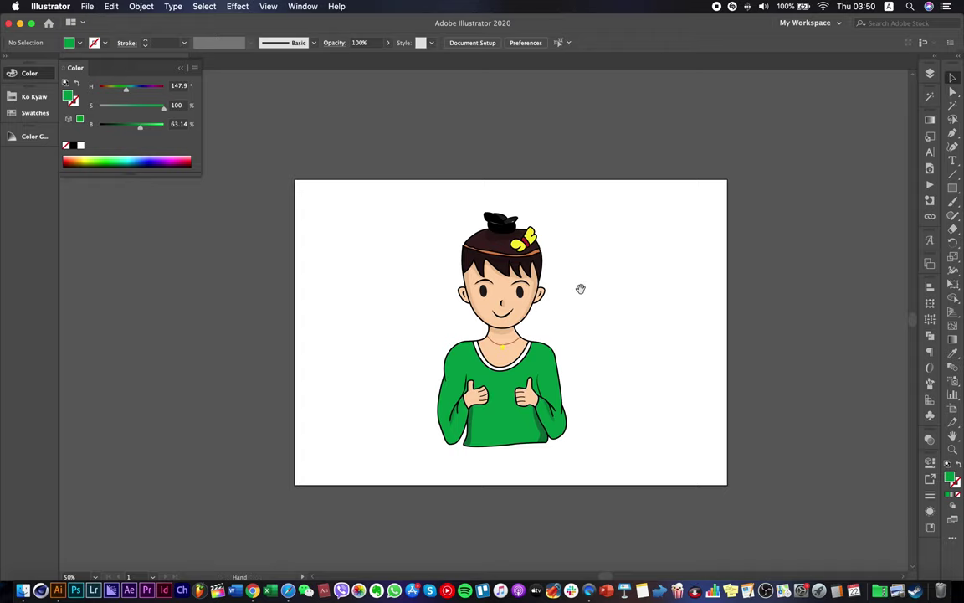
{"action": "left_click_drag", "start_coordinate": [581, 287], "coordinate": [561, 238]}
{"action": "scroll", "coordinate": [561, 238], "scroll_direction": "up", "scroll_amount": 1}
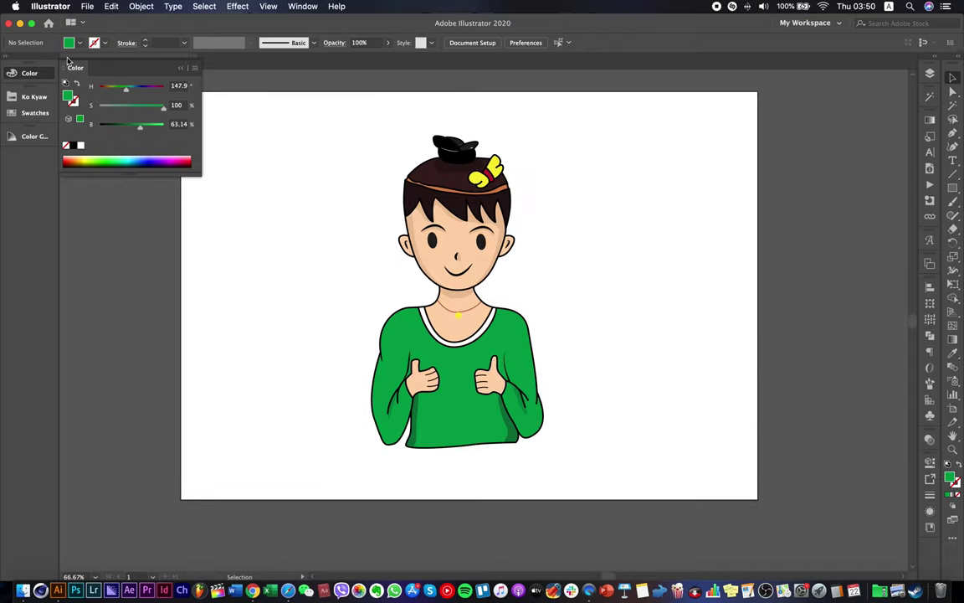
{"action": "left_click", "coordinate": [181, 68]}
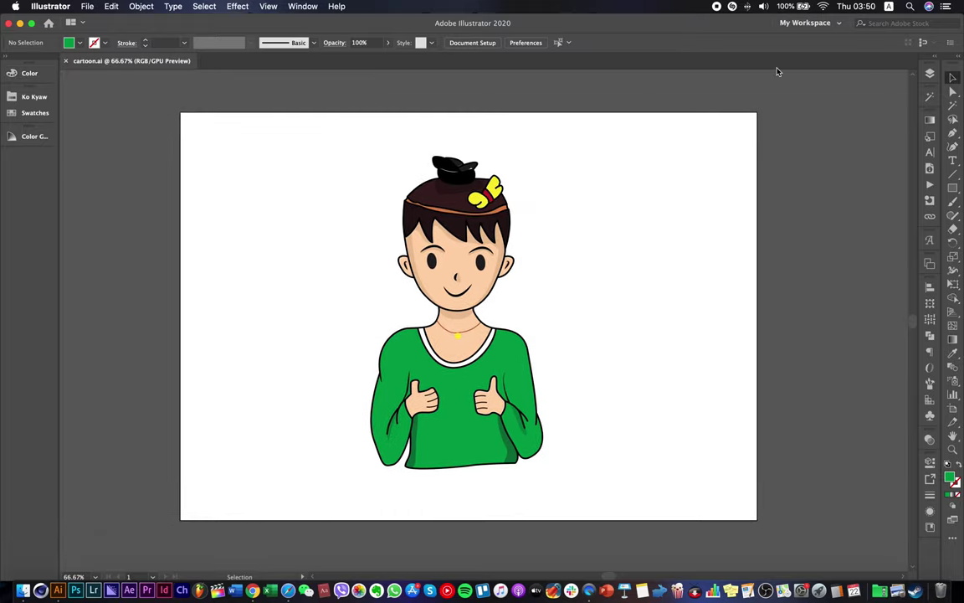